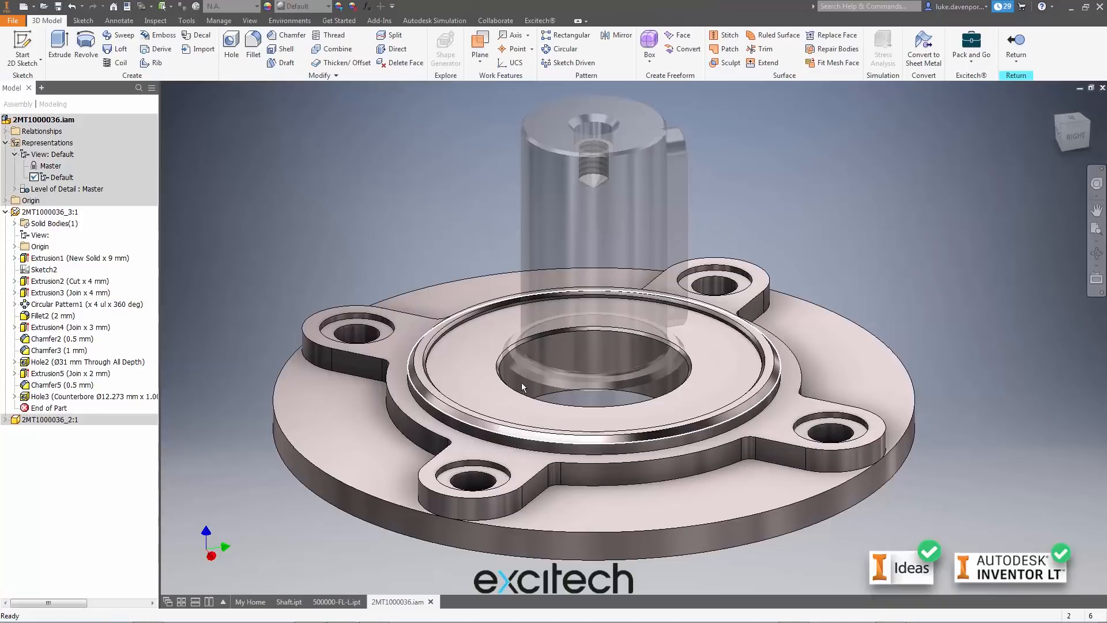
# Start a 2 mm inverted fillet on one edge chain where the raised flange meets the round base plate
pyautogui.click(259, 55)
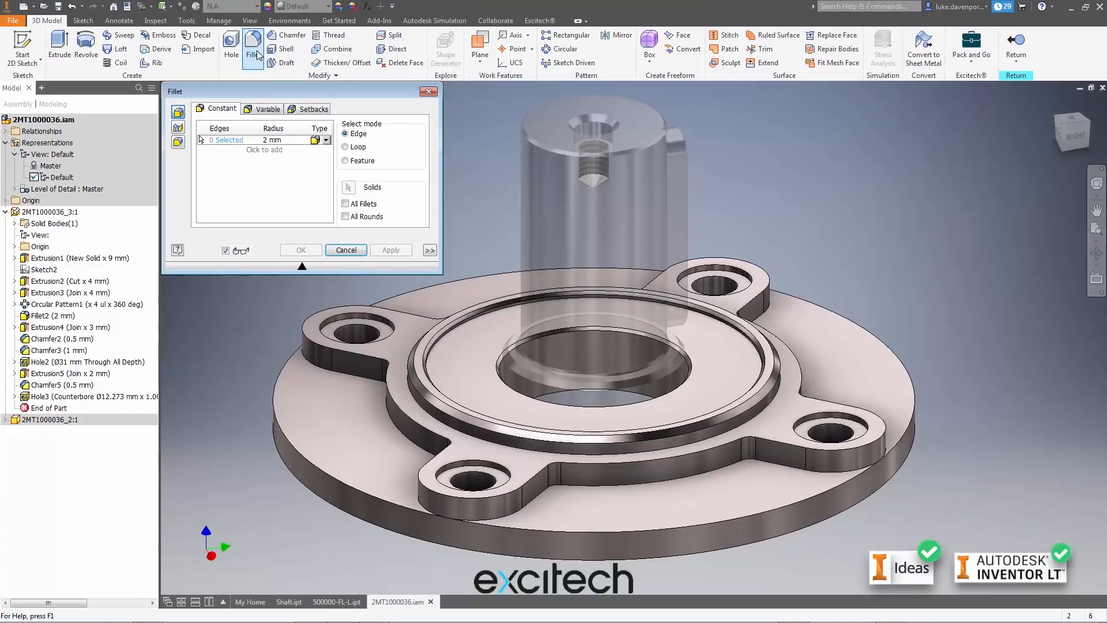
pyautogui.click(327, 141)
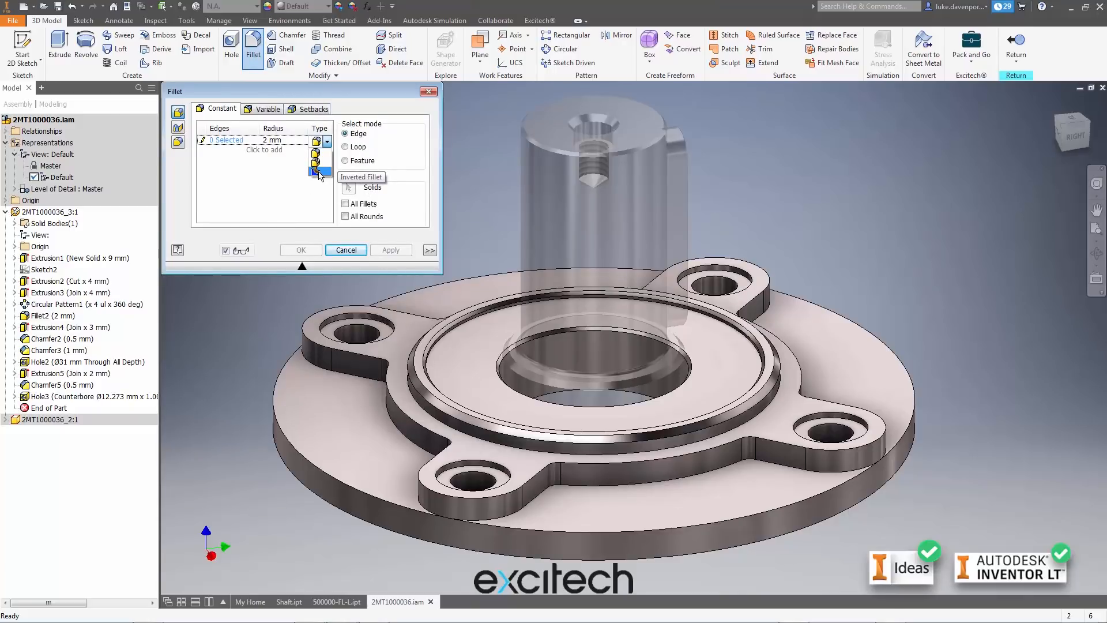
pyautogui.click(320, 171)
pyautogui.scroll(4, 373, 442)
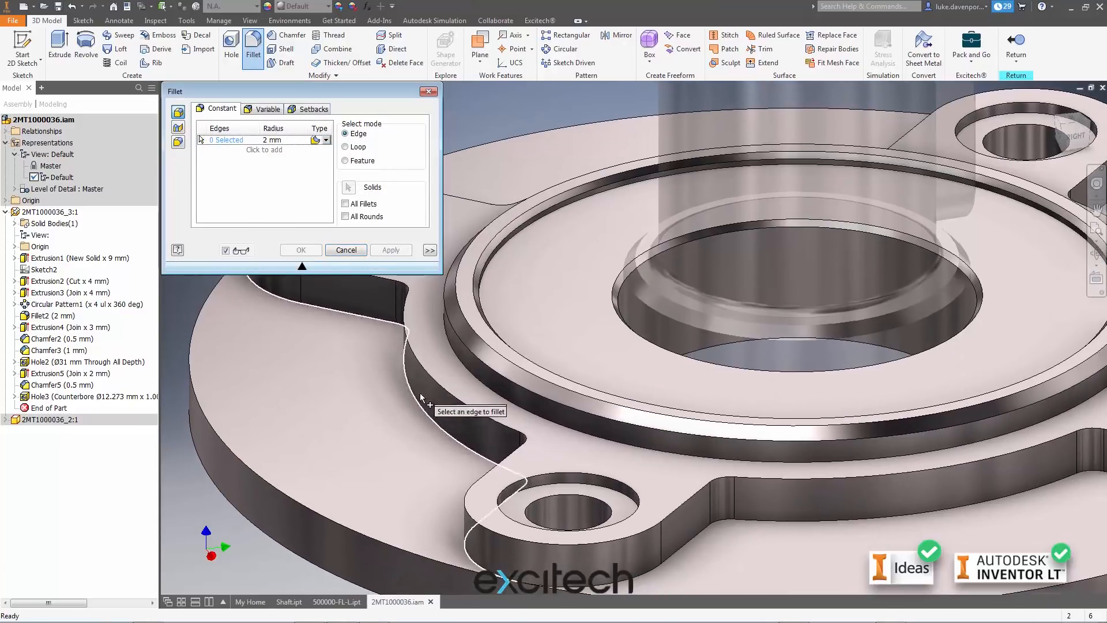
pyautogui.click(827, 531)
pyautogui.keyDown('shift'); pyautogui.moveTo(827, 530); pyautogui.dragTo(541, 334, button='middle'); pyautogui.keyUp('shift')
pyautogui.scroll(2, 542, 326)
# Preview the selected edge chain as a tangent fillet for comparison and return it to the inverted type
pyautogui.click(326, 141)
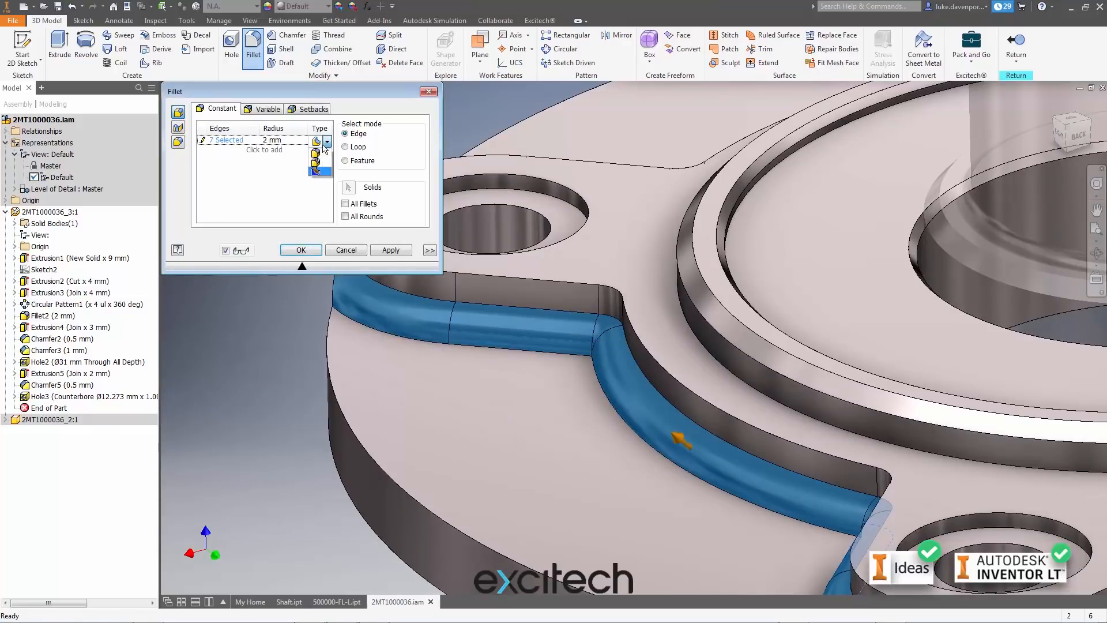
pyautogui.click(319, 155)
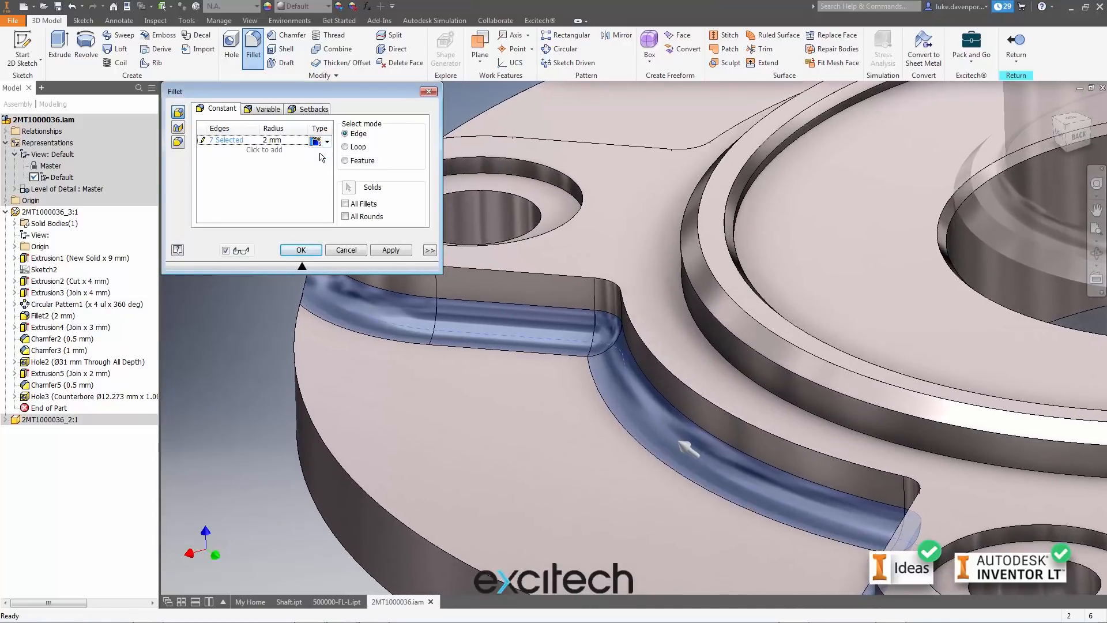
pyautogui.click(327, 142)
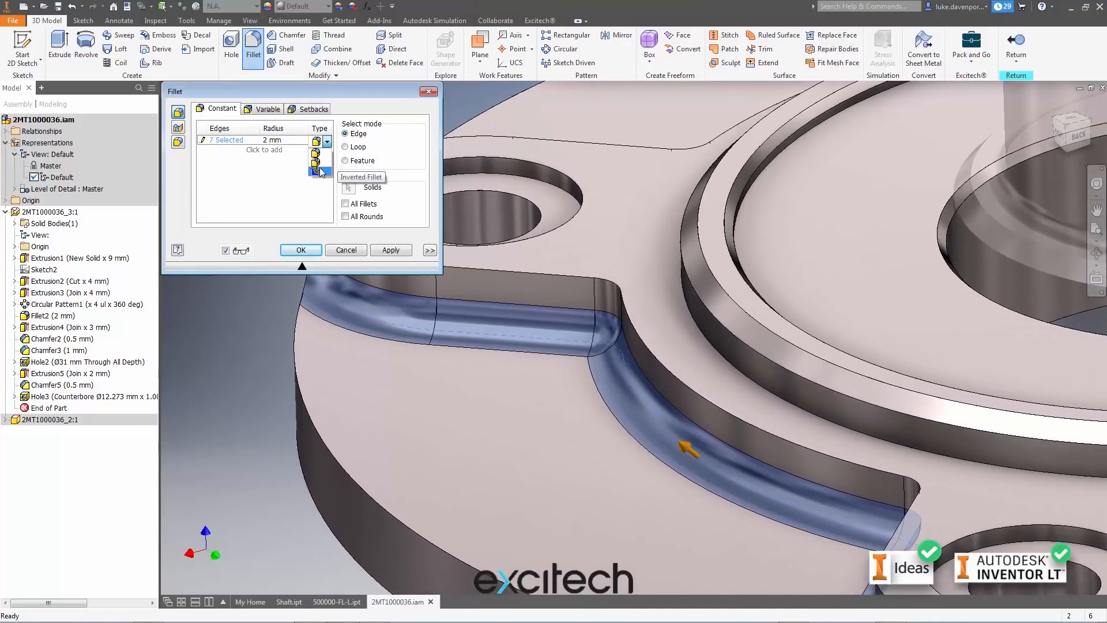
pyautogui.click(321, 171)
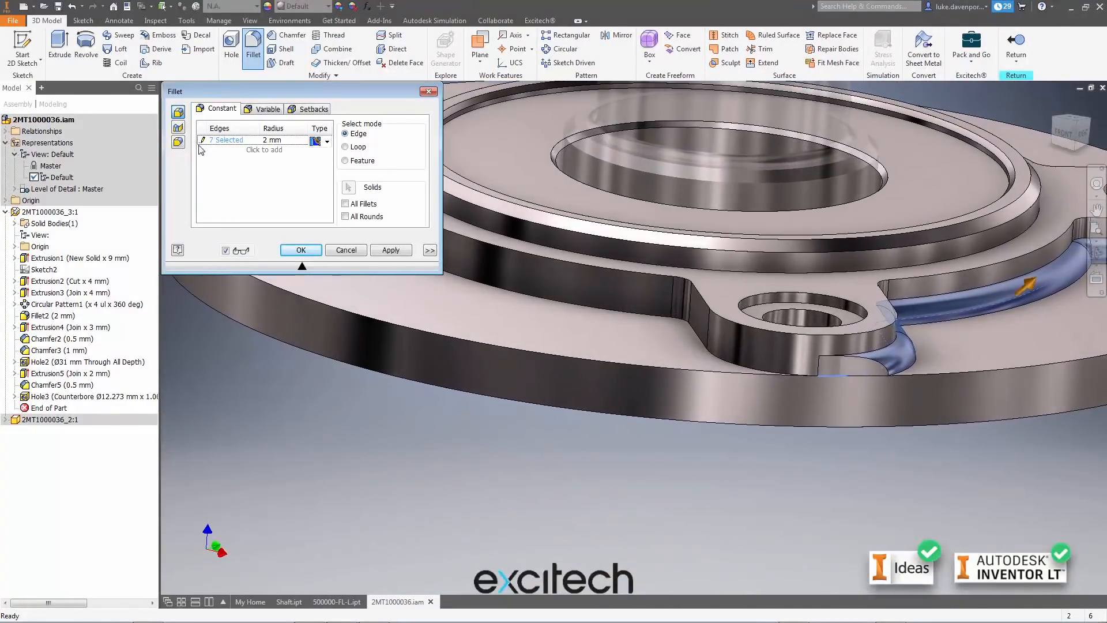
# Add the other three base edge chains of the raised flange to the 2 mm inverted fillet, apply it and return to the assembly
pyautogui.click(558, 307)
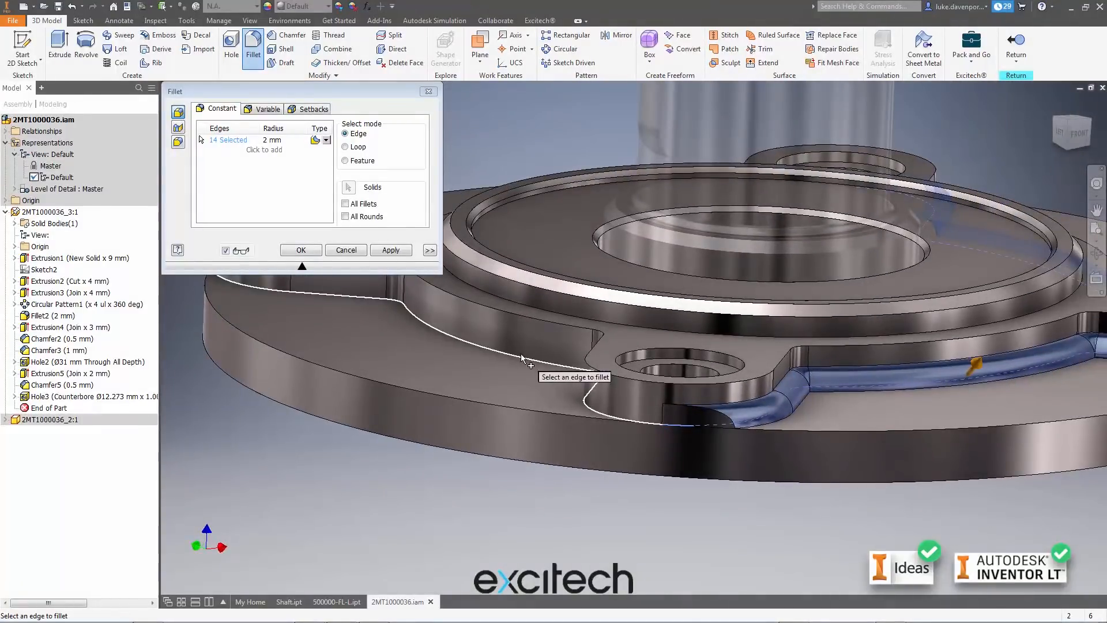
pyautogui.click(520, 354)
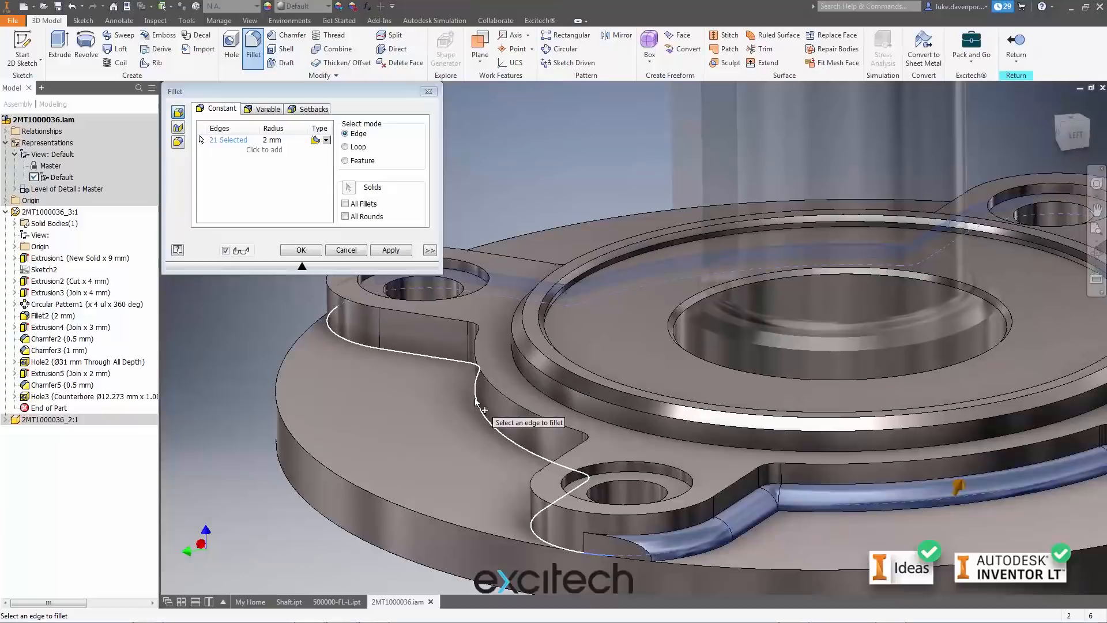
pyautogui.click(474, 399)
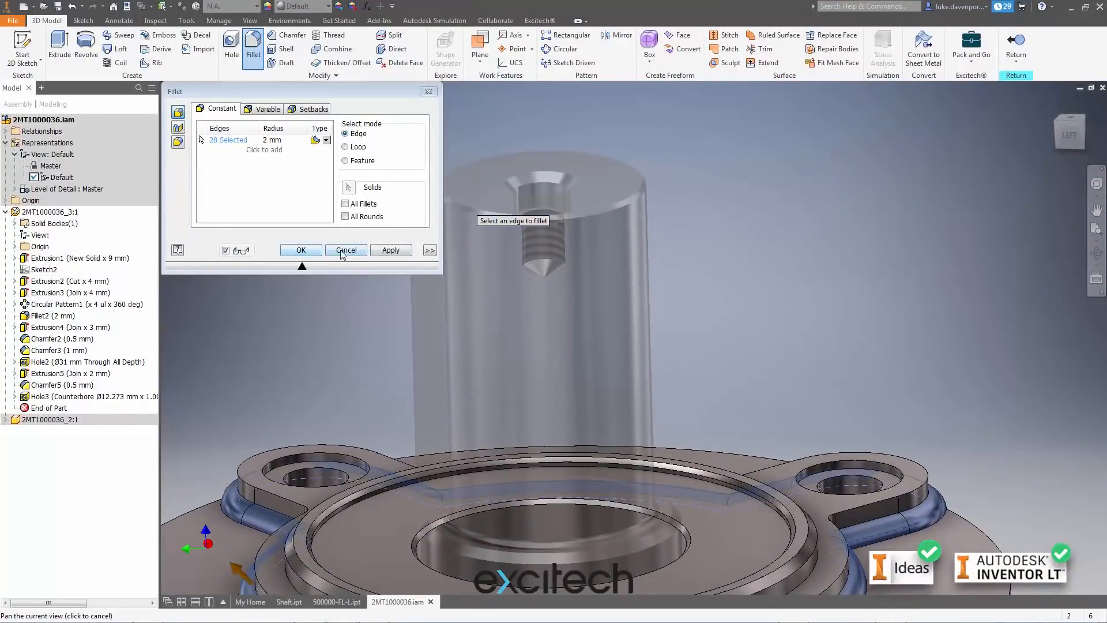
pyautogui.click(390, 251)
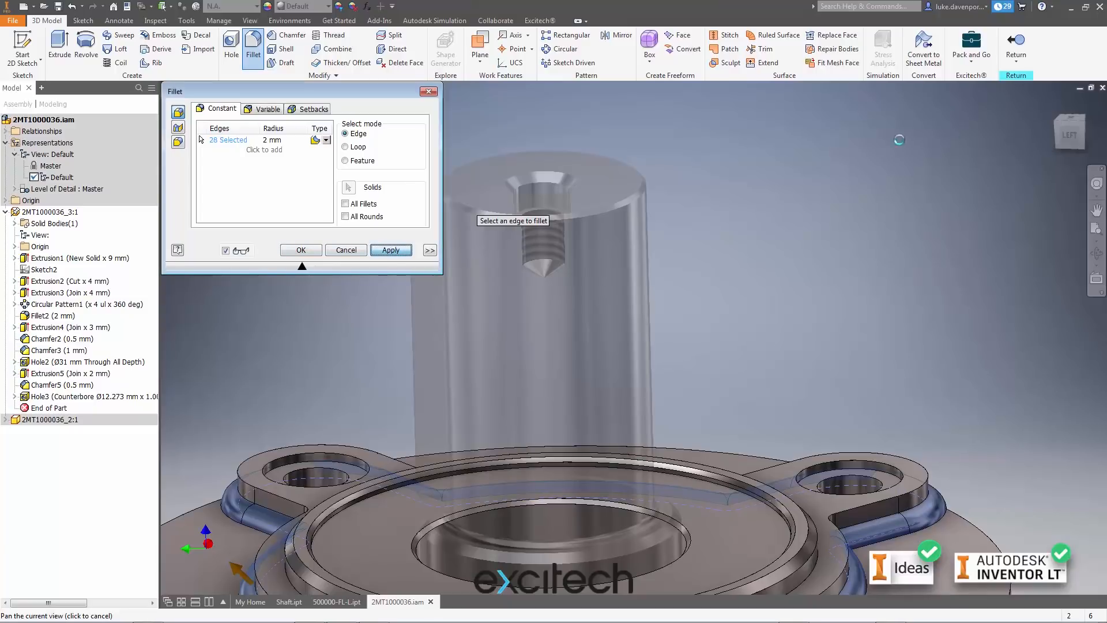
pyautogui.click(348, 250)
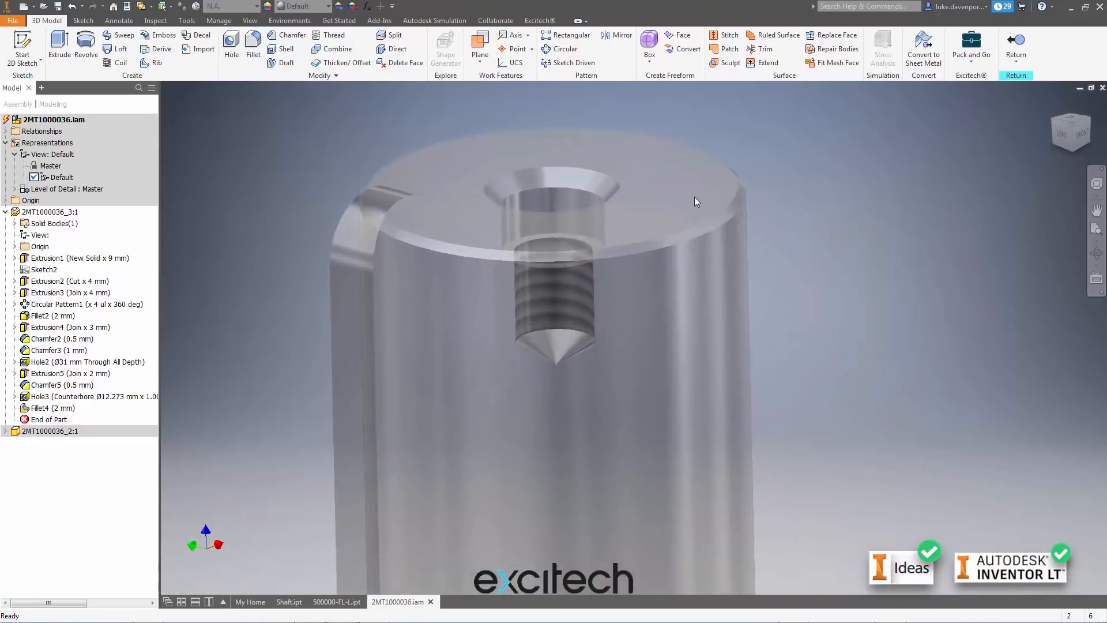
pyautogui.click(1016, 44)
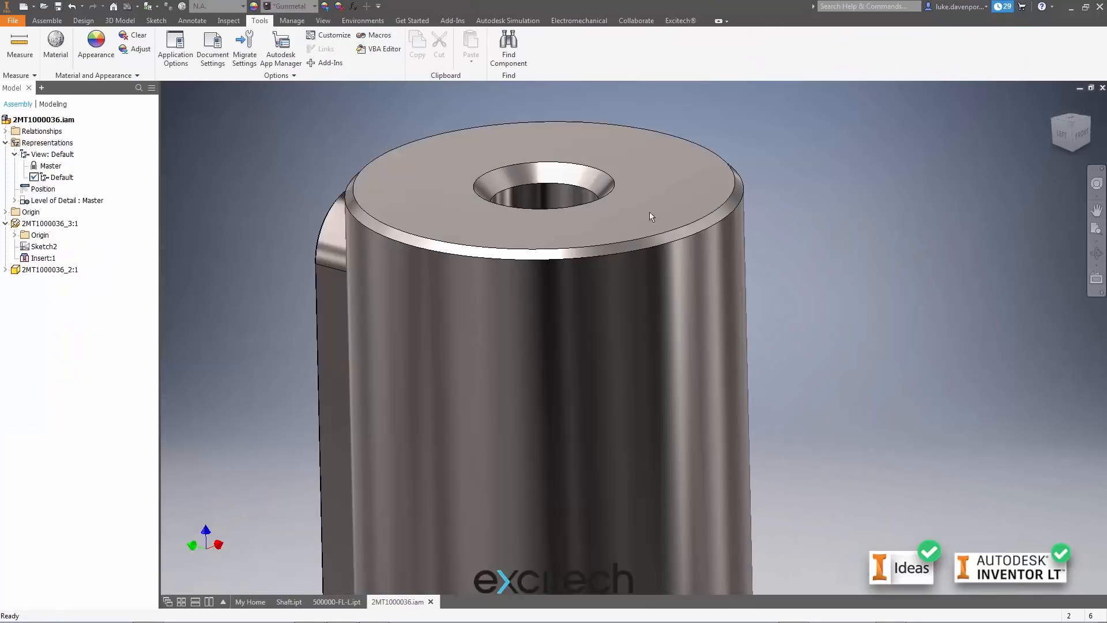
# Open the shaft for in-place editing and delete its 0.5 mm Chamfer1 along with the dependent sketches and features
pyautogui.doubleClick(616, 252)
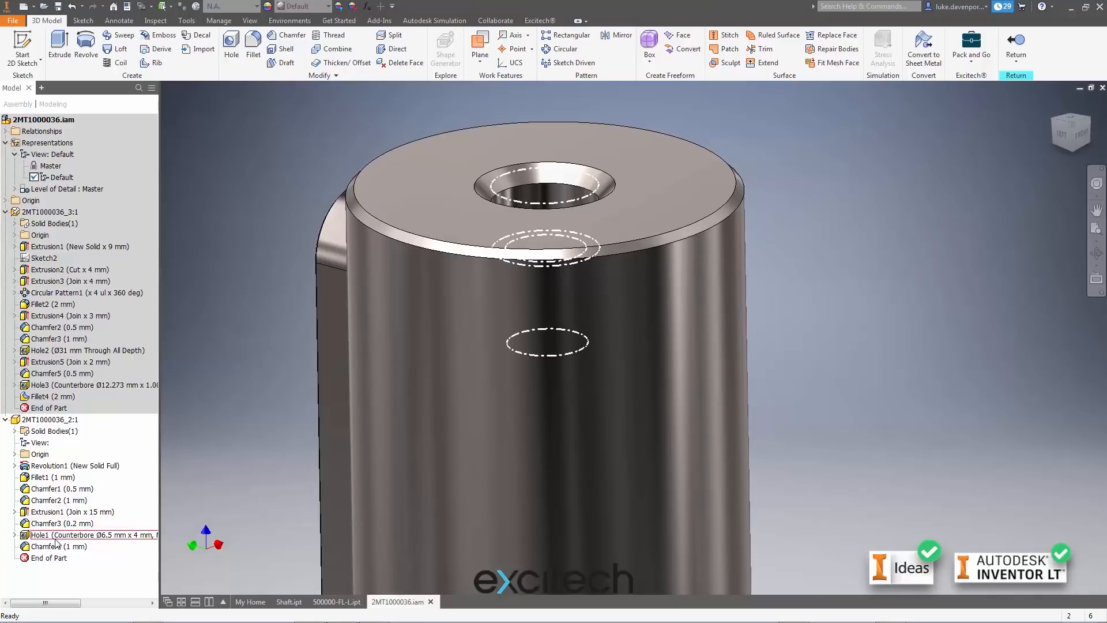
pyautogui.rightClick(57, 494)
pyautogui.click(81, 464)
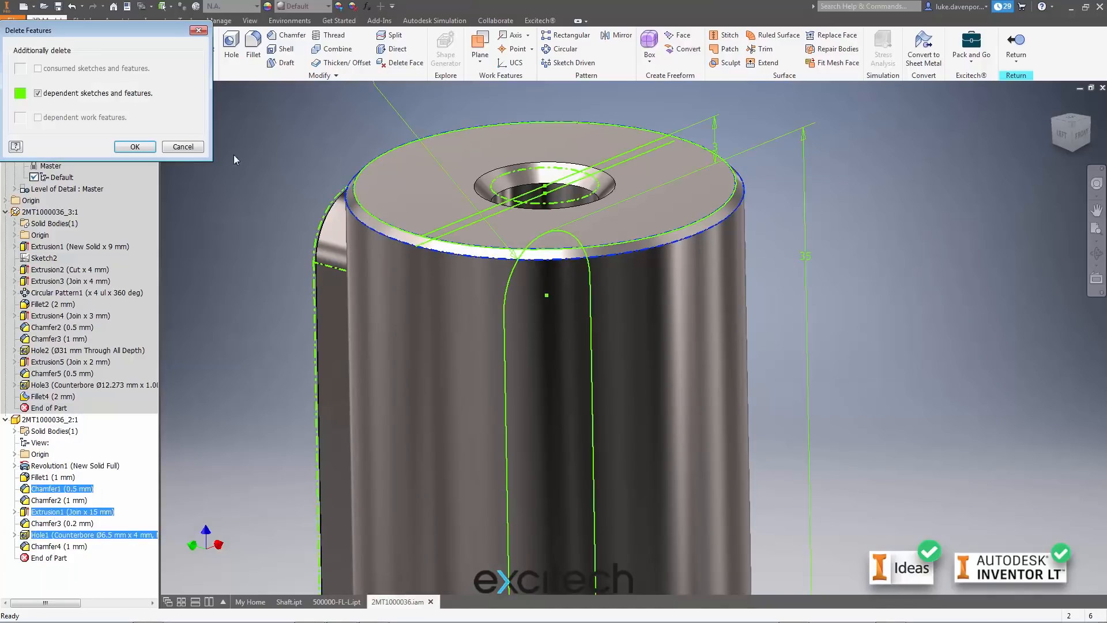
pyautogui.click(135, 147)
# Apply a 2 mm inverted fillet to the shaft's top circular edge and return to the assembly
pyautogui.click(253, 45)
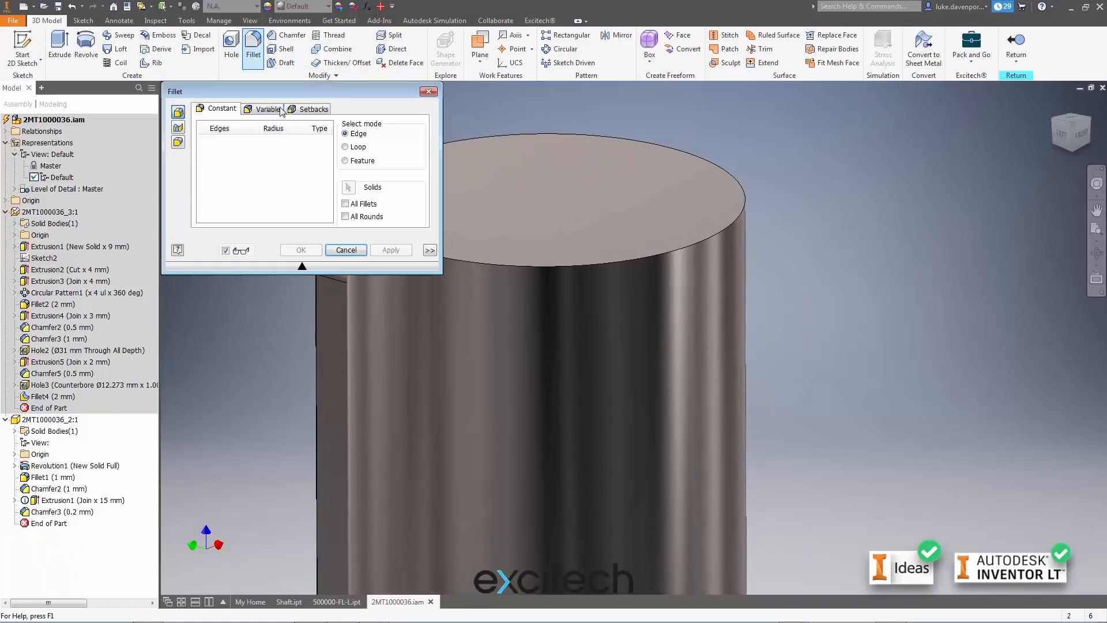
pyautogui.click(489, 264)
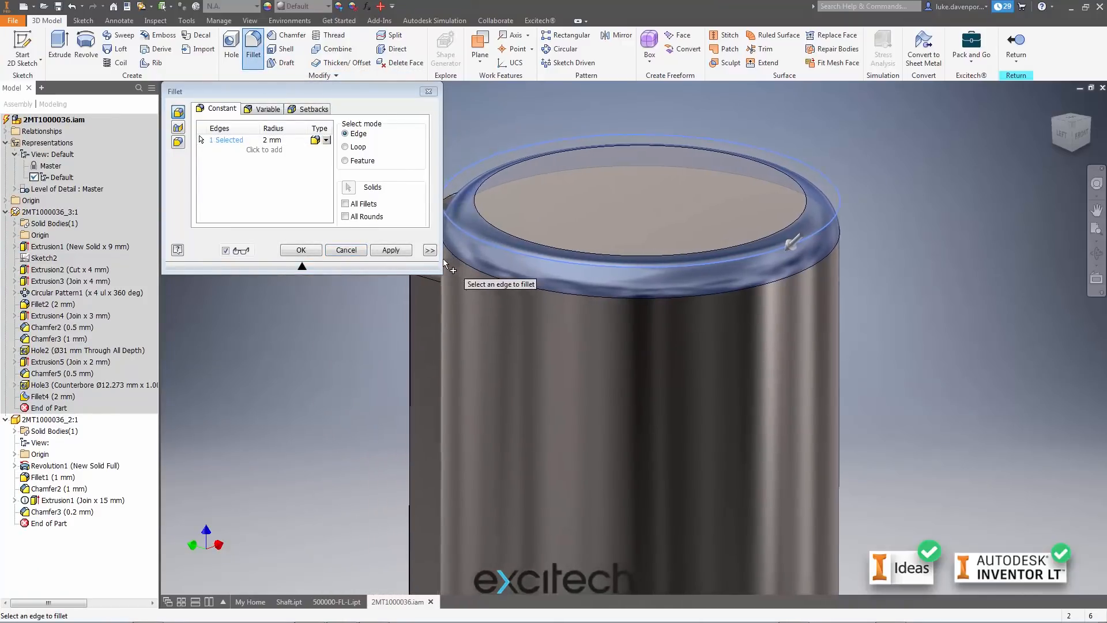
pyautogui.click(326, 140)
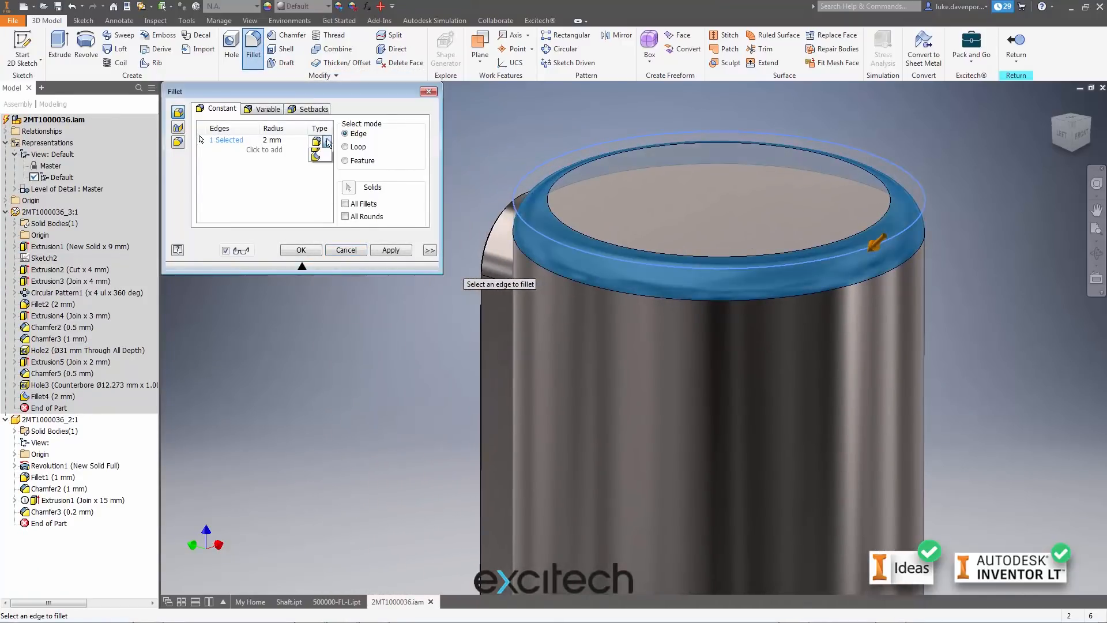
pyautogui.click(317, 176)
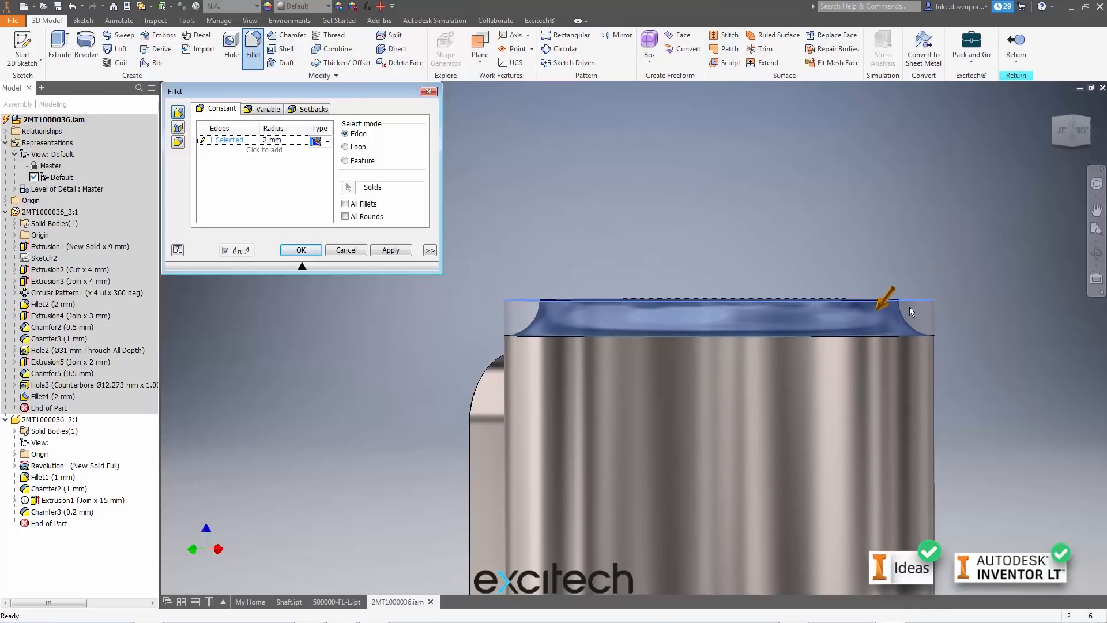
pyautogui.scroll(-3, 910, 311)
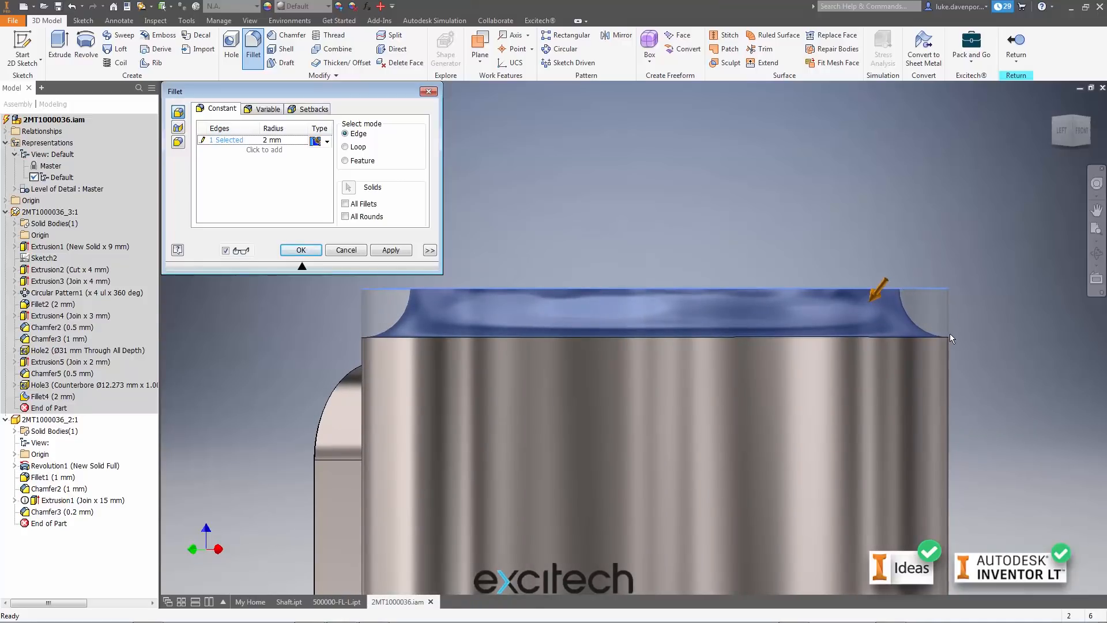
pyautogui.click(301, 250)
pyautogui.press('F6')
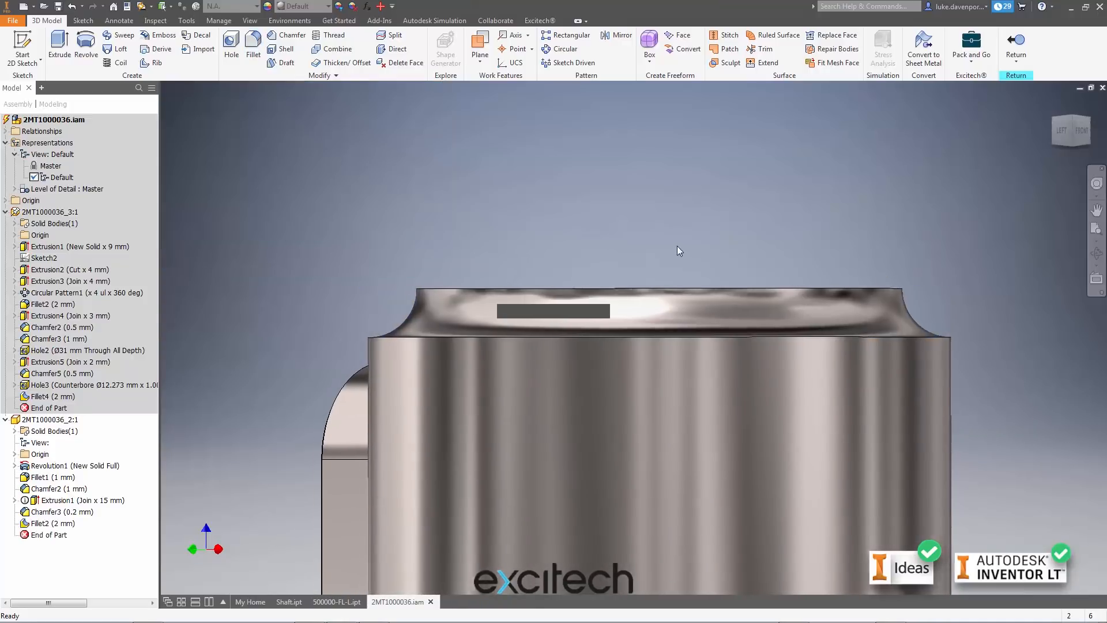
pyautogui.moveTo(833, 253); pyautogui.dragTo(770, 244, button='middle')
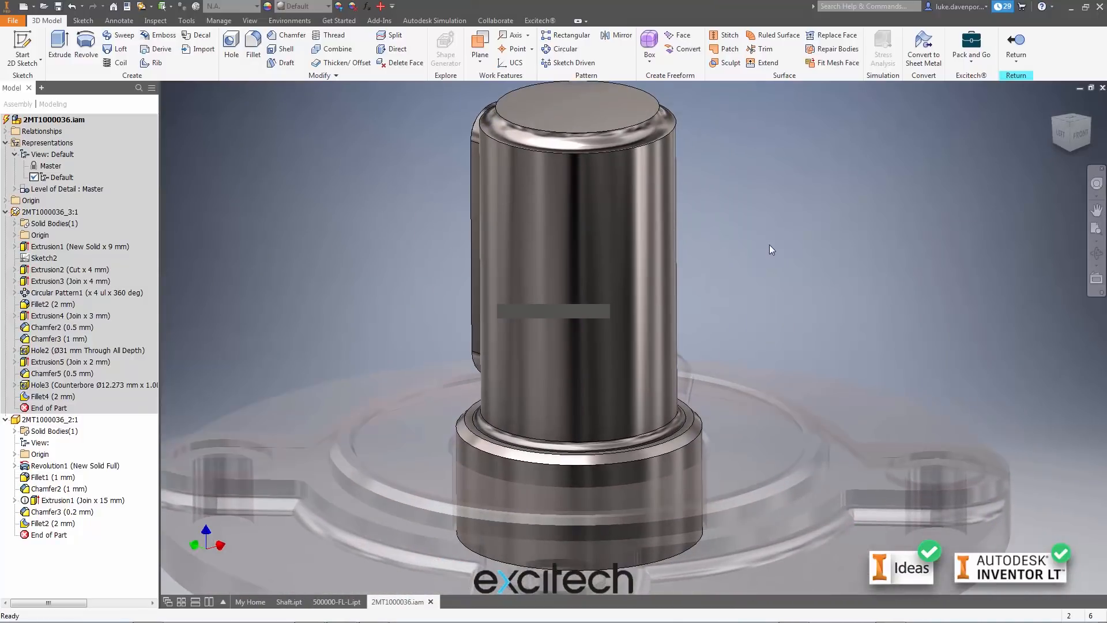
pyautogui.click(1017, 47)
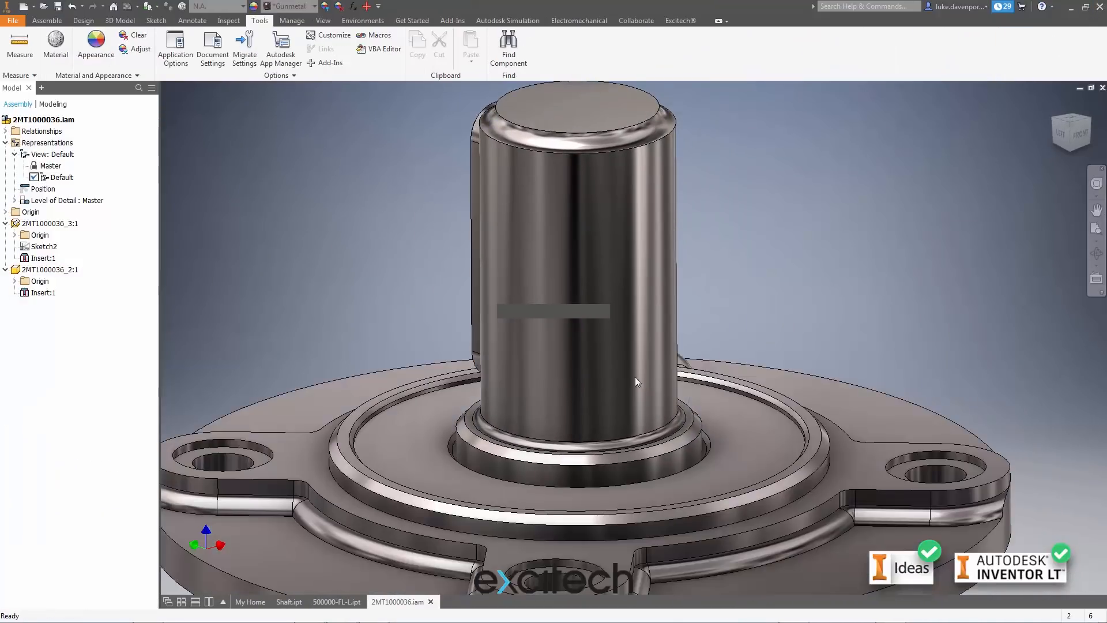
# In the 500000-FL-L.ipt part, start a radius 5 fillet that includes all fillets and all rounds of the wooden leg
pyautogui.click(336, 602)
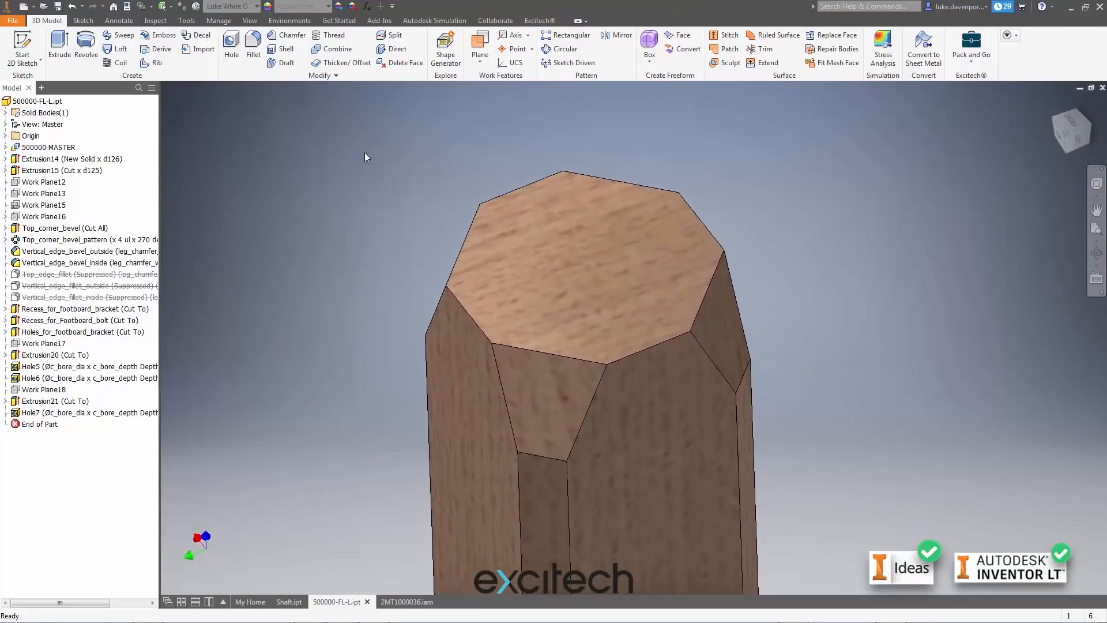
pyautogui.click(253, 49)
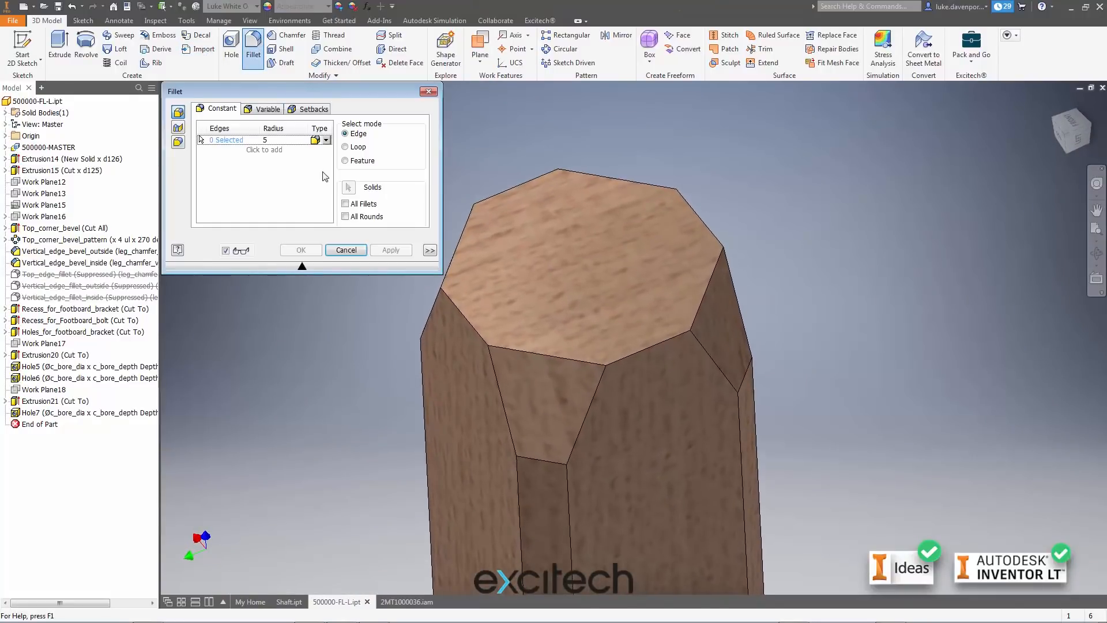
pyautogui.click(345, 205)
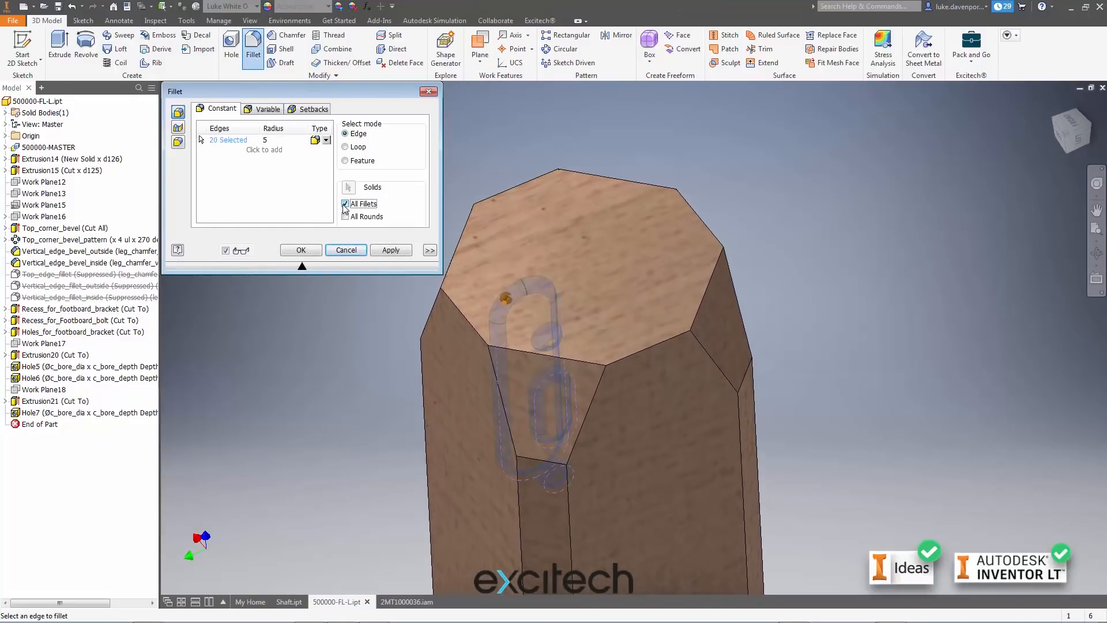
pyautogui.click(345, 217)
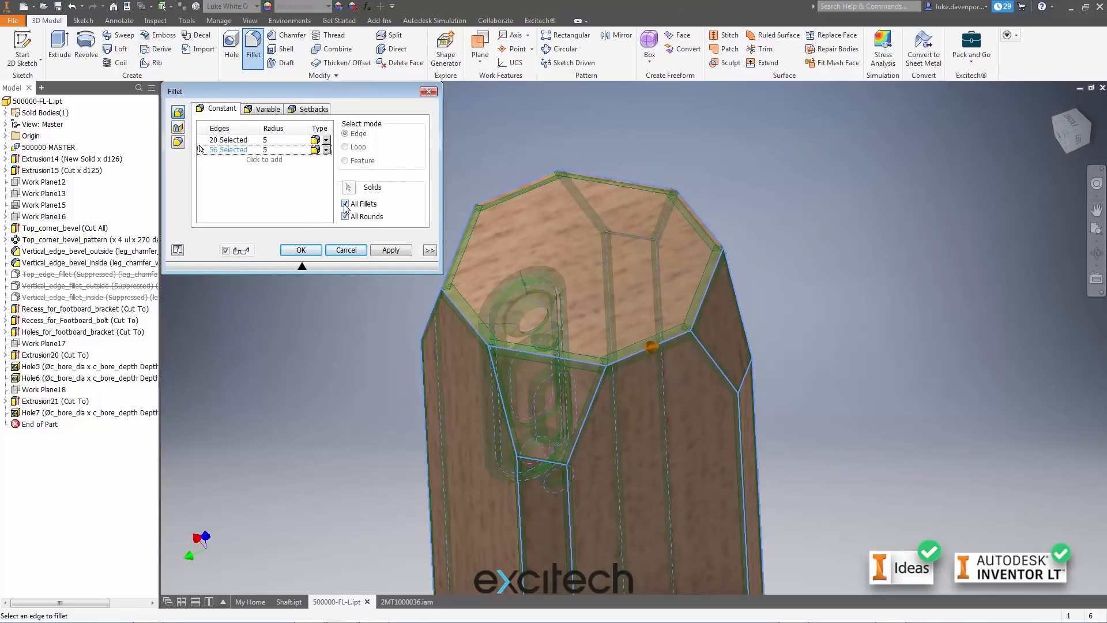
# Set both edge sets of the leg fillet to the inverted type and create it, accepting the successful blends
pyautogui.click(327, 140)
pyautogui.click(319, 176)
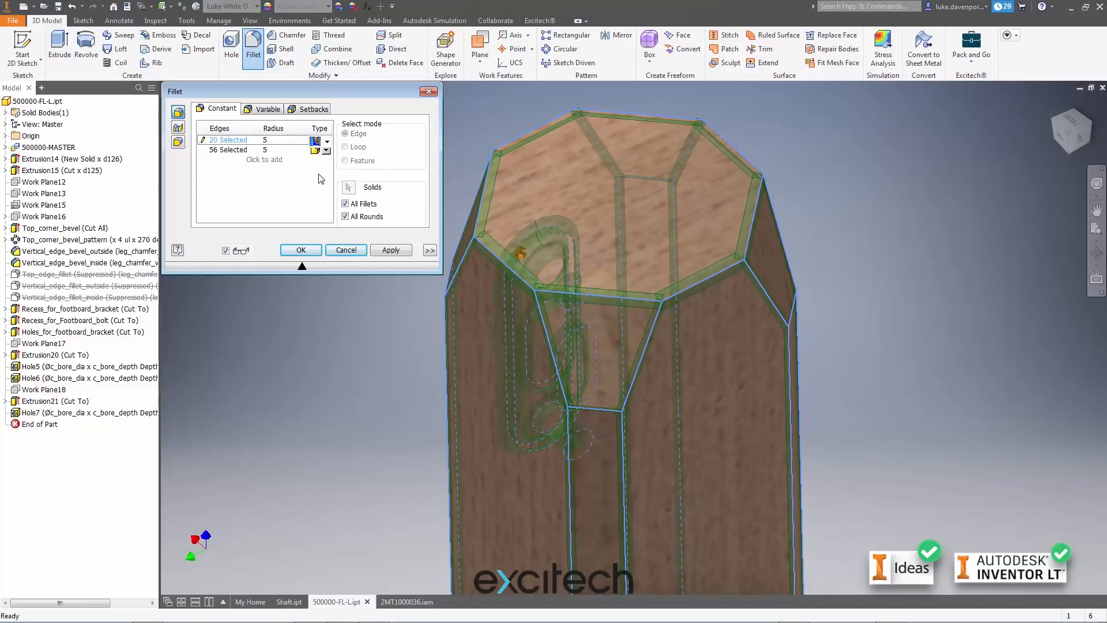
pyautogui.click(326, 151)
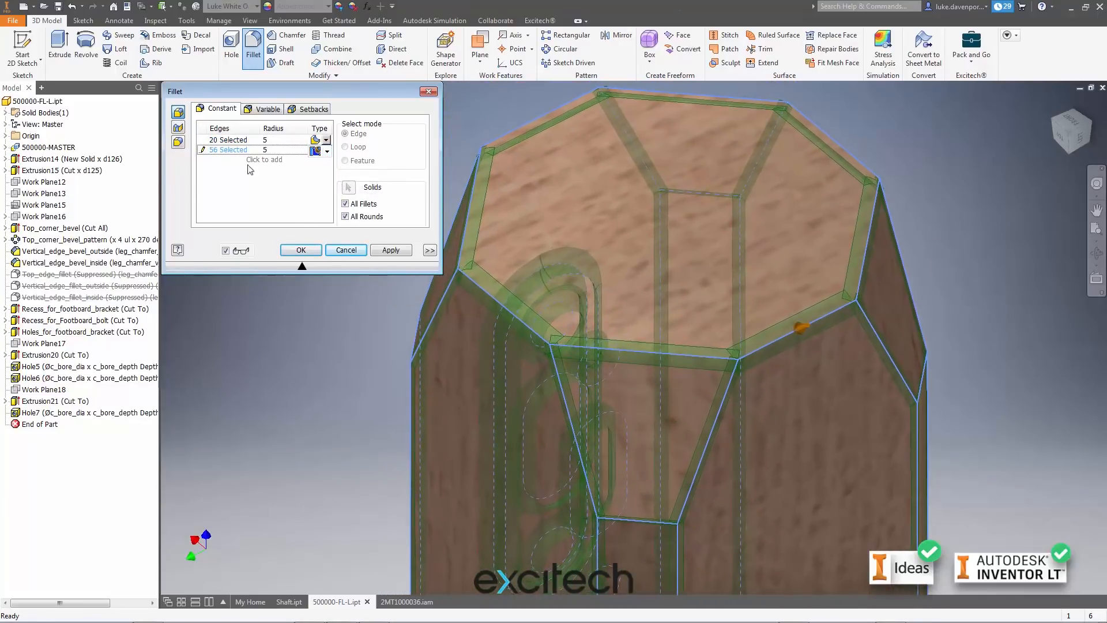
pyautogui.click(304, 252)
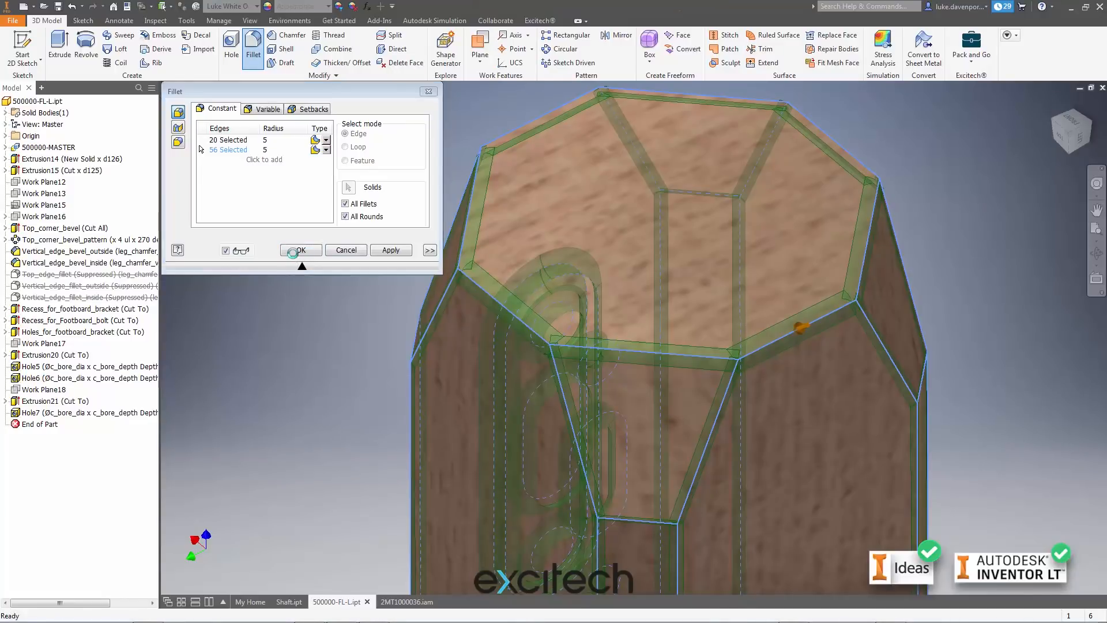
pyautogui.moveTo(39, 30); pyautogui.dragTo(202, 80)
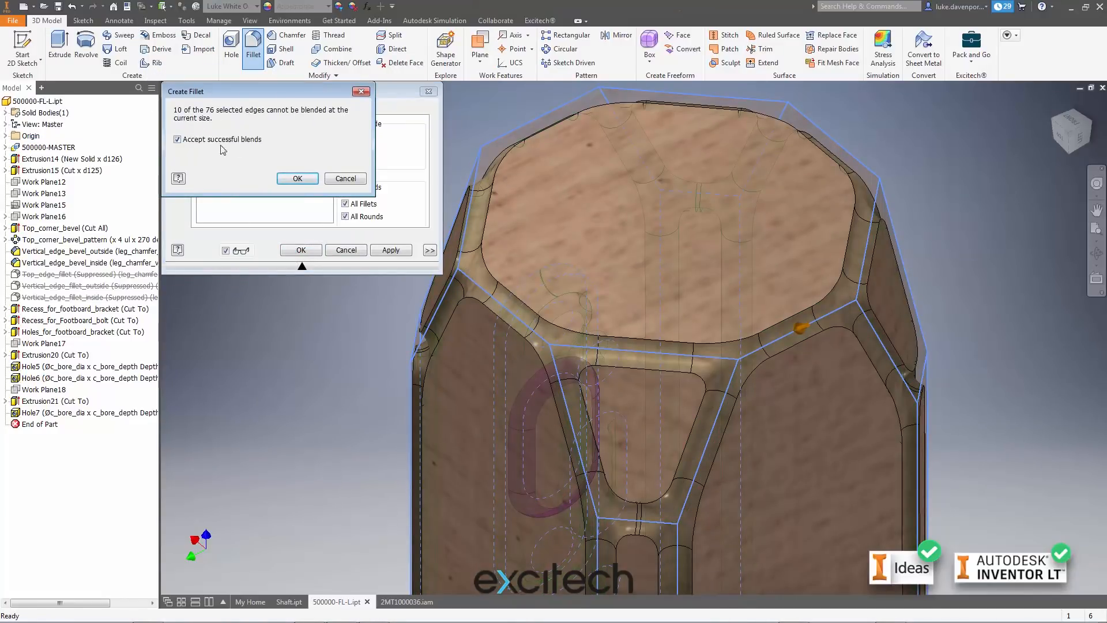
pyautogui.click(304, 180)
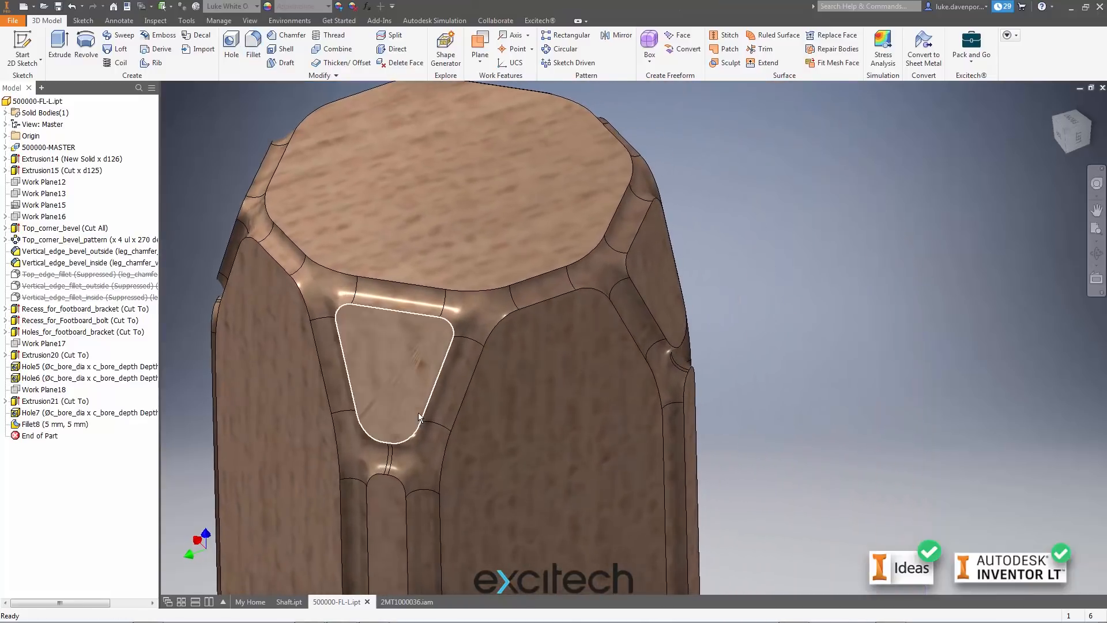
# Edit the leg's Fillet8 and add a setback at a corner vertex of the end face, with 2 mm on each edge
pyautogui.scroll(3, 420, 417)
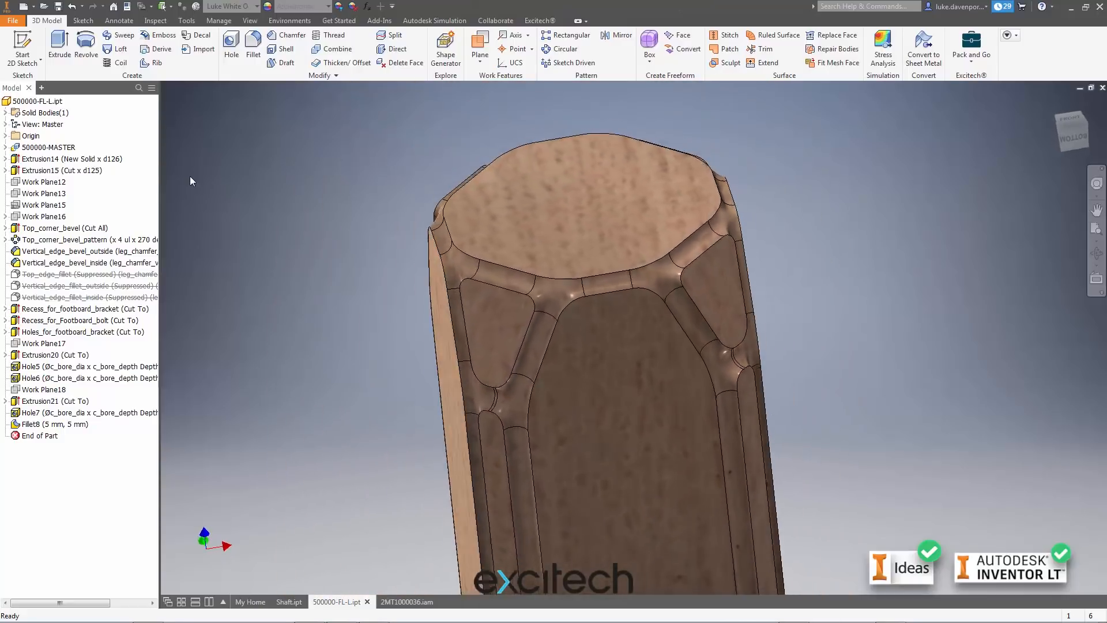
pyautogui.doubleClick(53, 425)
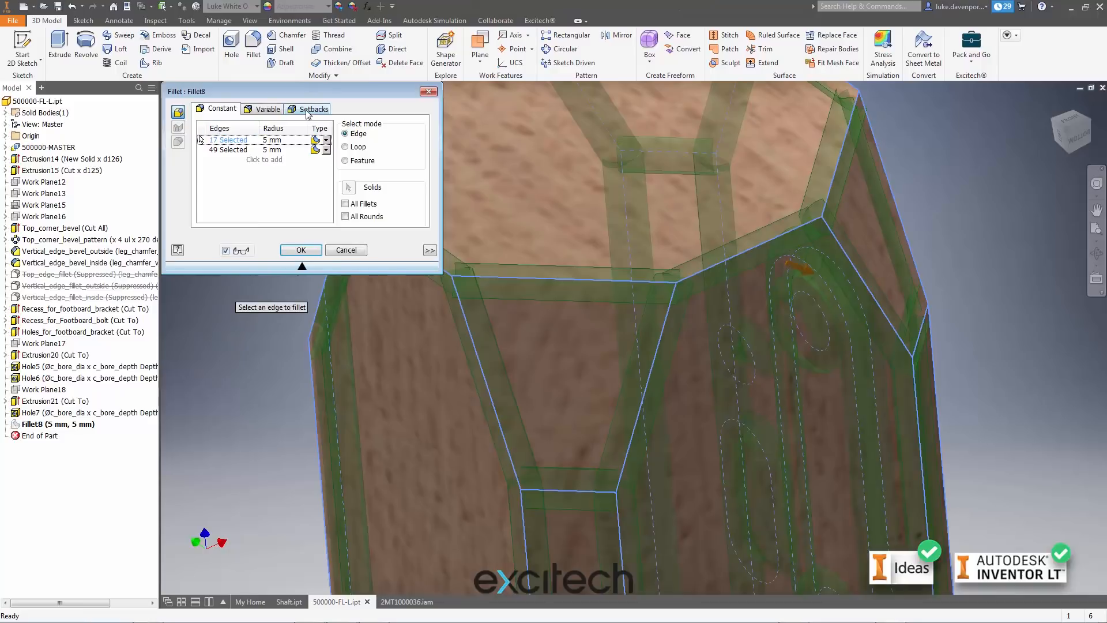
pyautogui.click(309, 109)
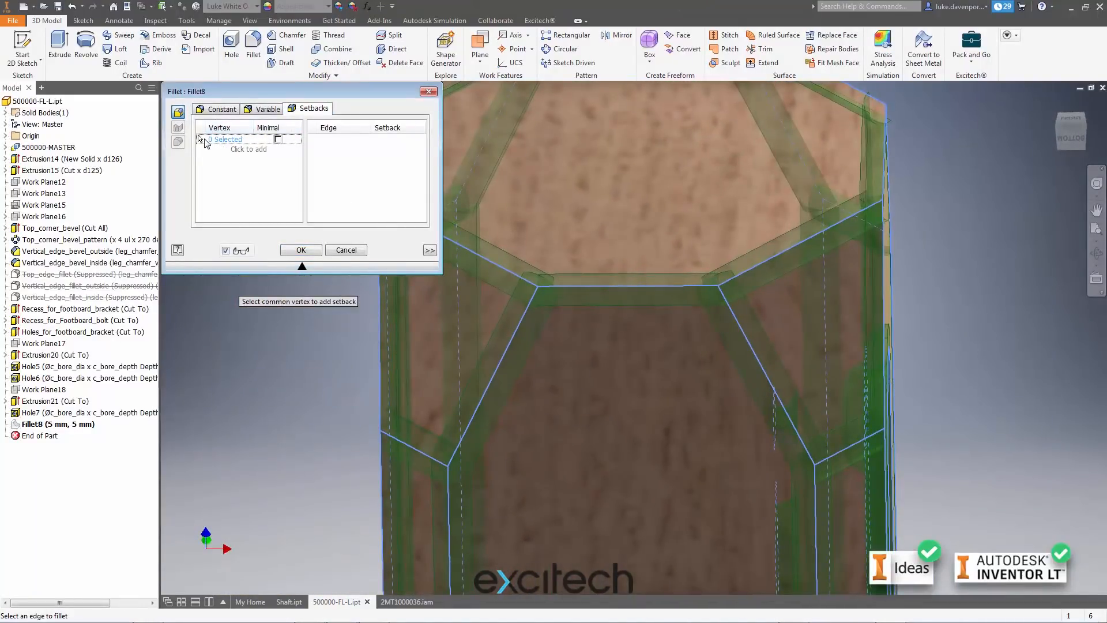
pyautogui.click(538, 285)
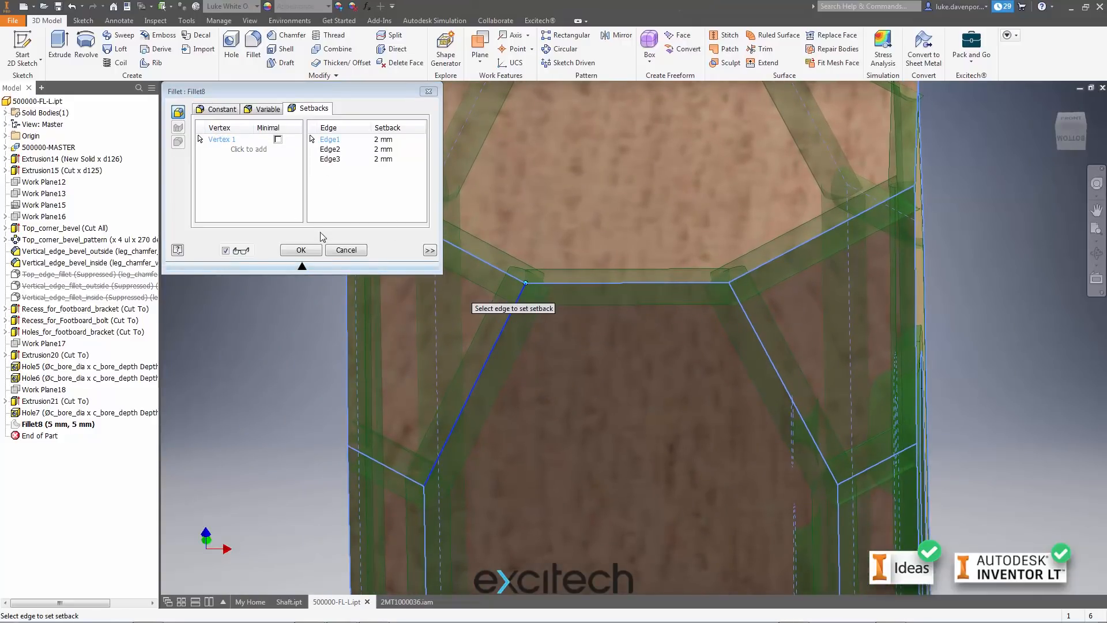
pyautogui.click(303, 251)
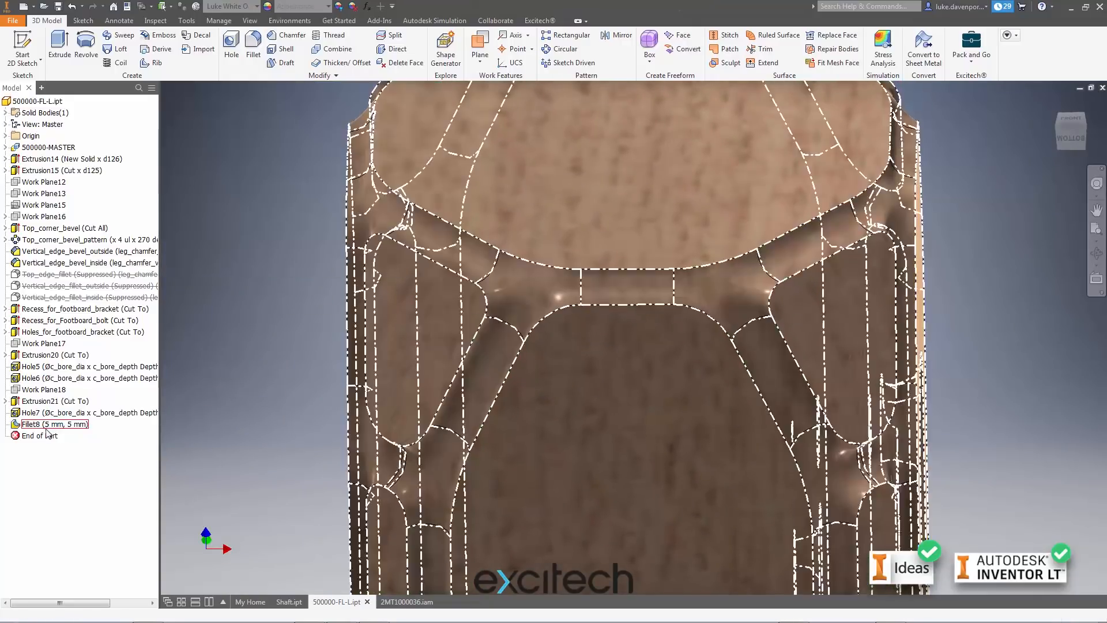
# Delete Fillet8 from the wooden leg
pyautogui.rightClick(46, 432)
pyautogui.click(66, 435)
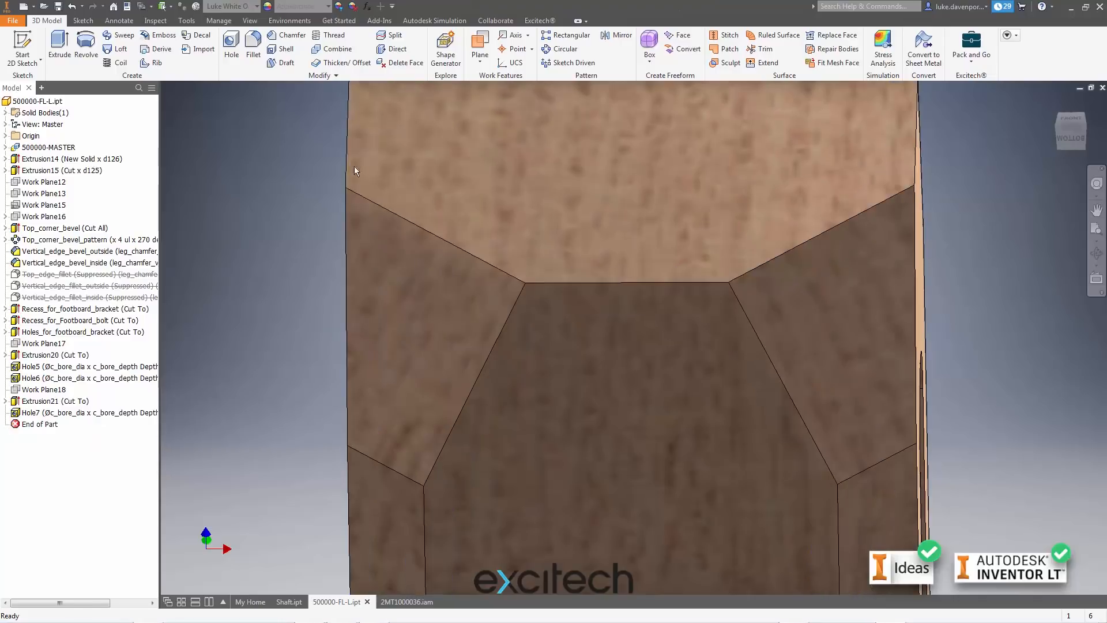
# Set up a radius 5 inverted fillet on the three edges meeting at one corner of the leg's end face
pyautogui.click(253, 43)
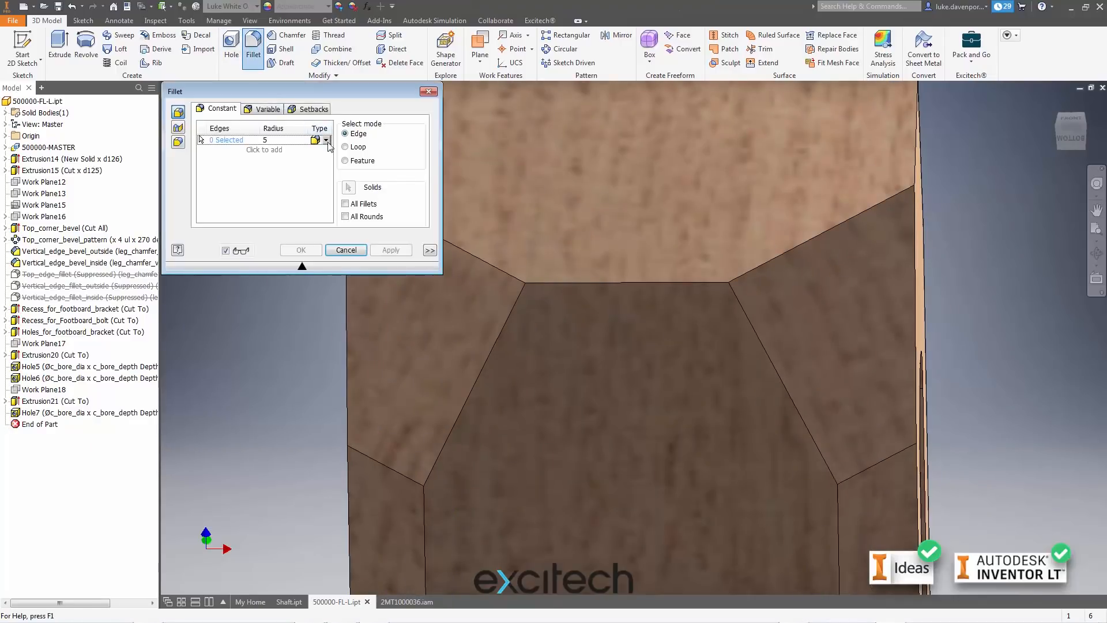
pyautogui.click(326, 141)
pyautogui.click(319, 178)
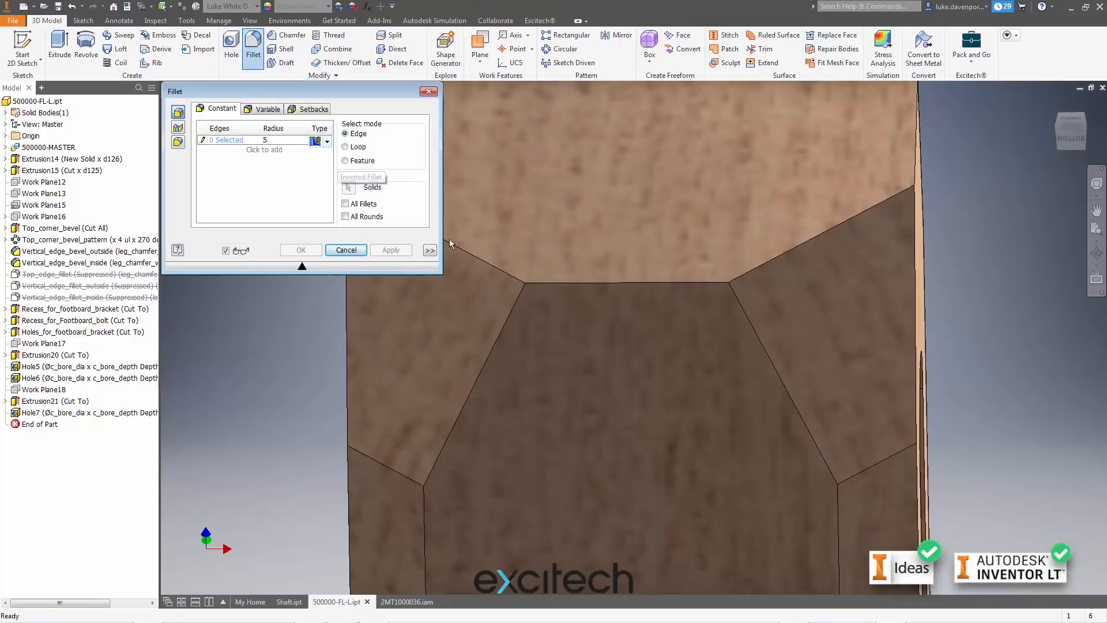
pyautogui.click(502, 271)
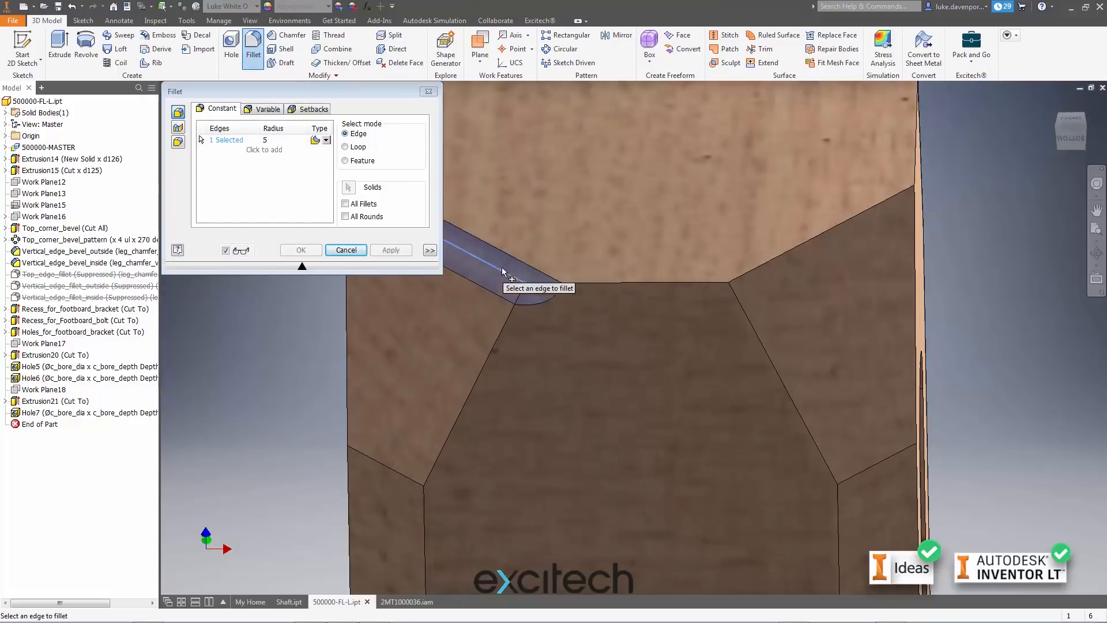
pyautogui.click(550, 284)
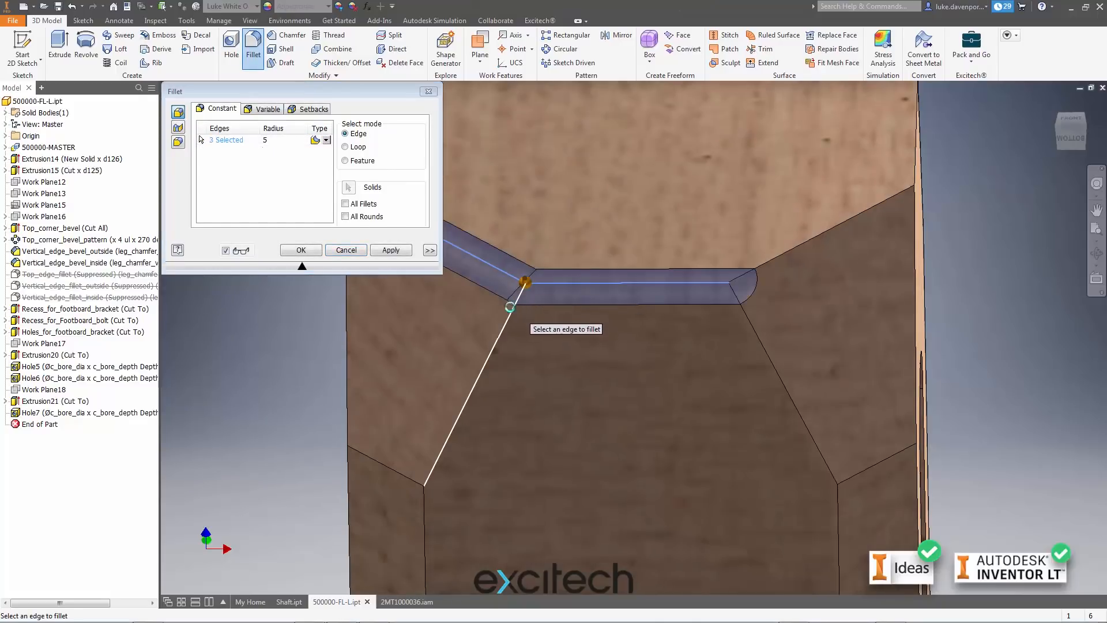
pyautogui.keyDown('shift'); pyautogui.moveTo(456, 340); pyautogui.dragTo(705, 274, button='middle'); pyautogui.keyUp('shift')
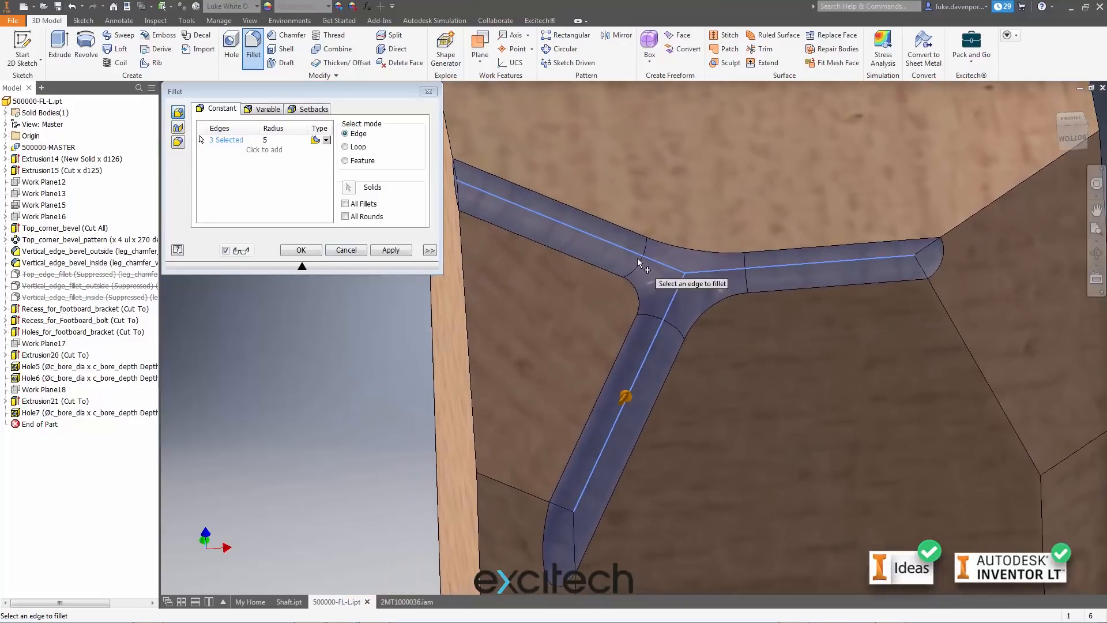
# Add a setback at the vertex shared by the three edges, toggle its Minimal option to compare the blends, and cancel the fillet
pyautogui.click(313, 110)
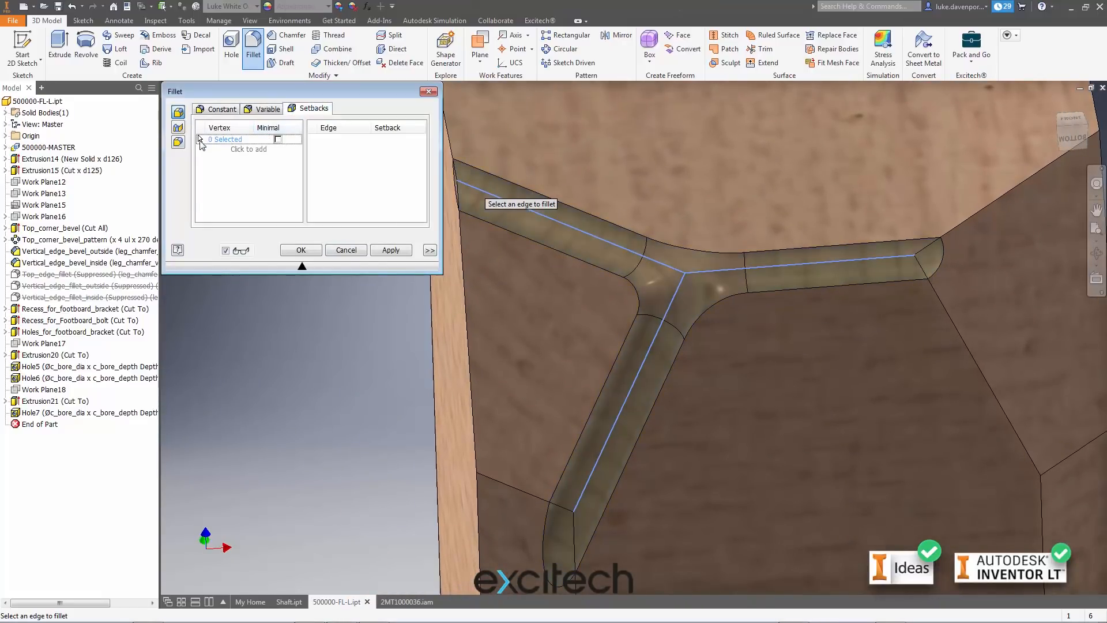
pyautogui.click(685, 271)
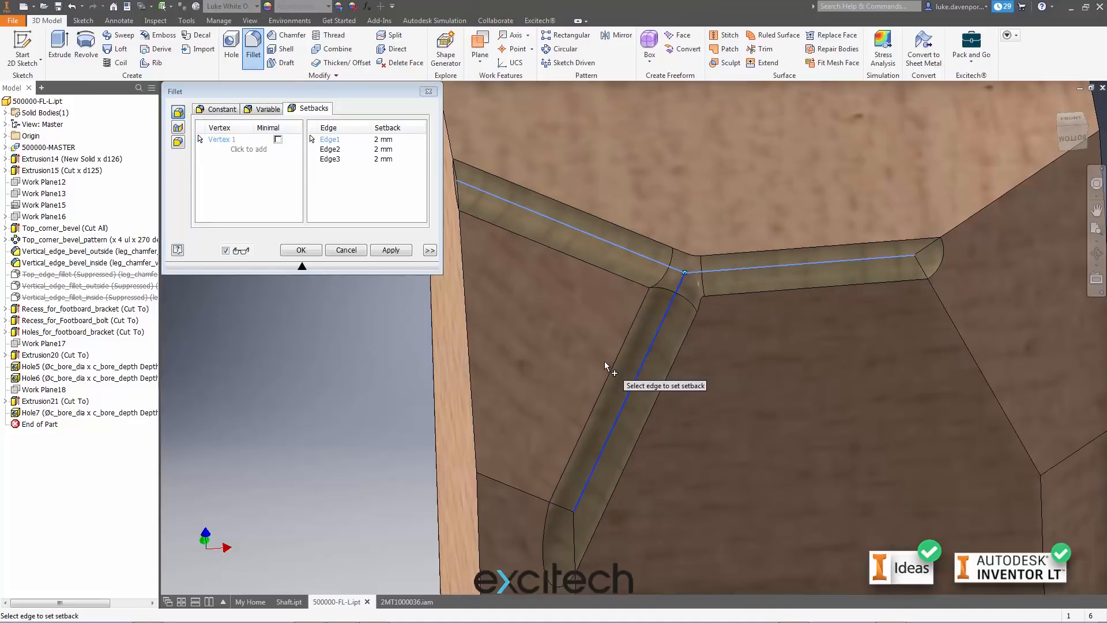
pyautogui.keyDown('shift'); pyautogui.moveTo(741, 302); pyautogui.dragTo(681, 271, button='middle'); pyautogui.keyUp('shift')
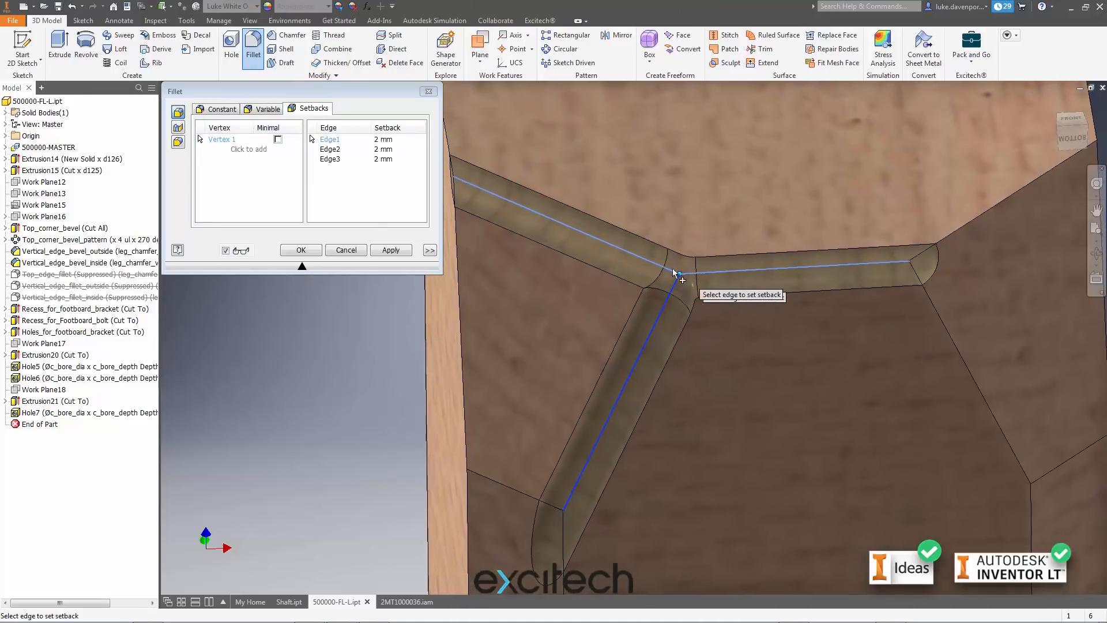
pyautogui.click(278, 140)
pyautogui.click(278, 139)
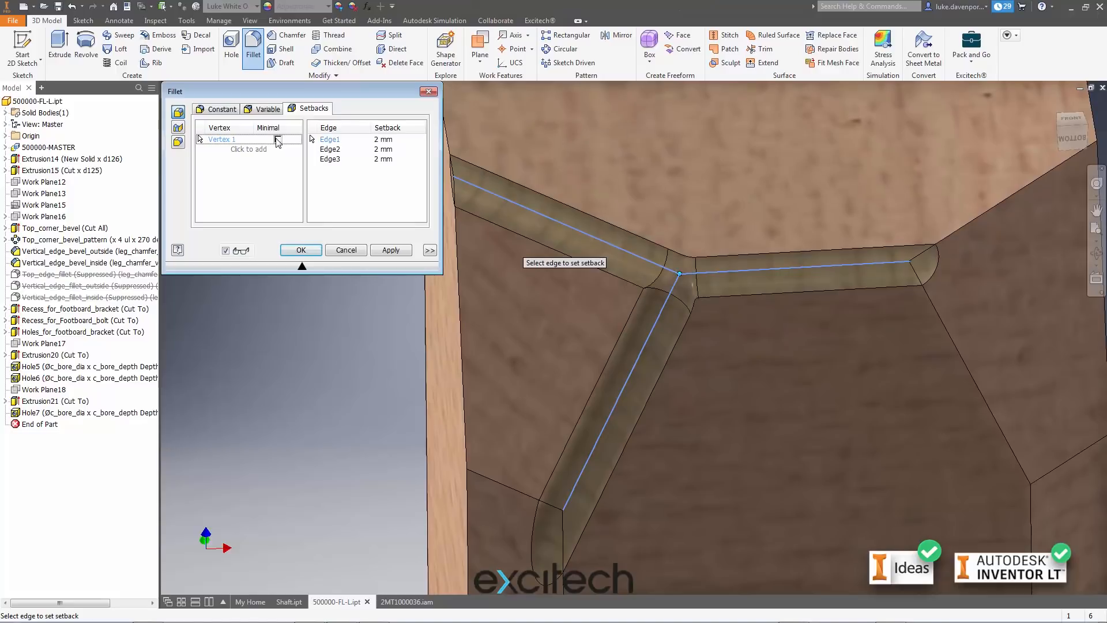
pyautogui.click(278, 141)
pyautogui.click(278, 140)
pyautogui.click(278, 140)
pyautogui.click(278, 140)
pyautogui.click(347, 253)
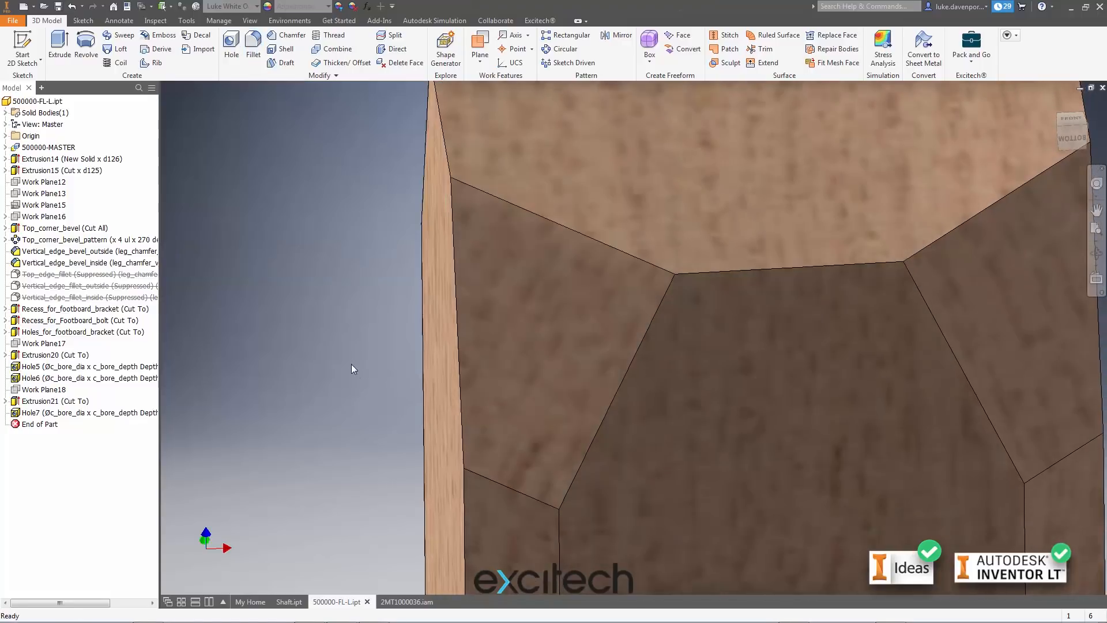
# Switch to the 2MT1000036.iam assembly and open the shaft for in-place editing
pyautogui.scroll(3, 349, 361)
pyautogui.moveTo(253, 433); pyautogui.dragTo(245, 418, button='middle')
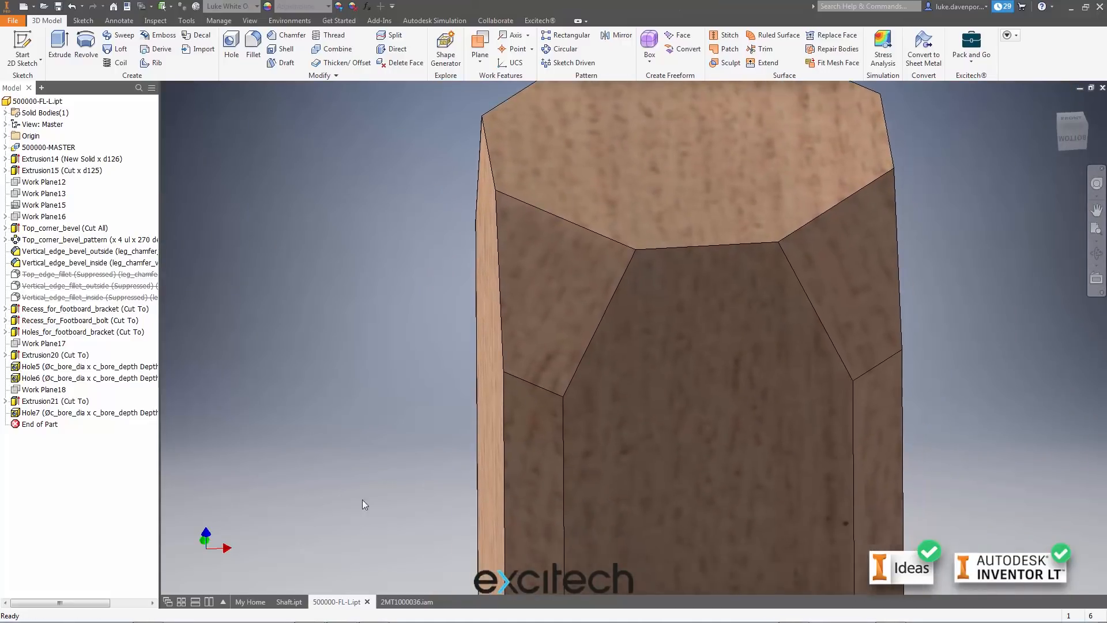
pyautogui.click(407, 601)
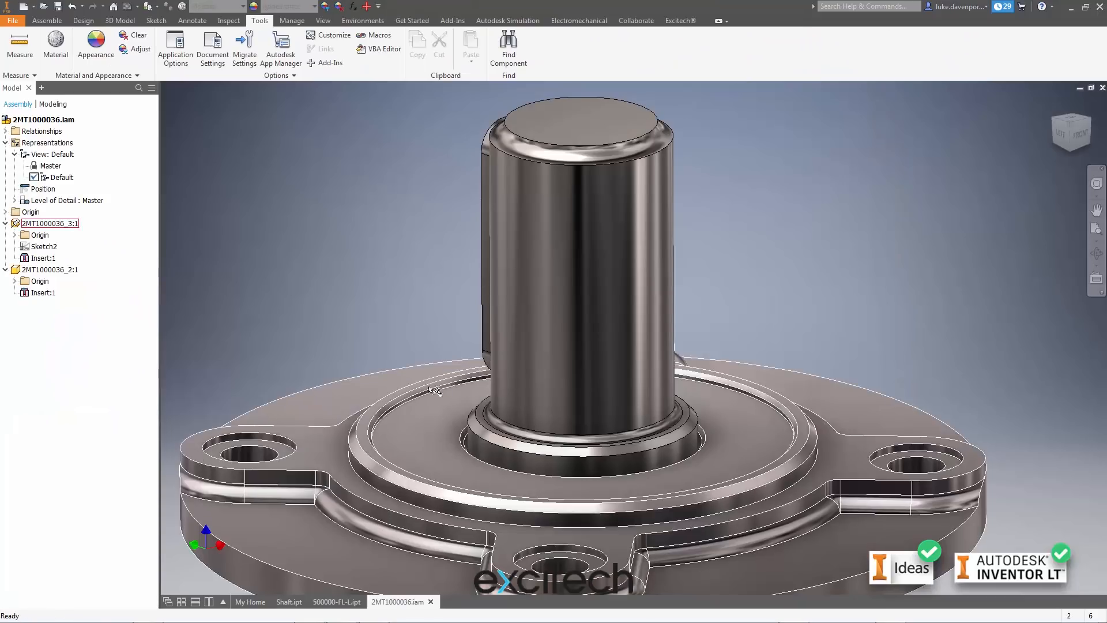
pyautogui.scroll(-5, 434, 376)
pyautogui.moveTo(583, 183); pyautogui.dragTo(584, 240, button='middle')
pyautogui.doubleClick(677, 224)
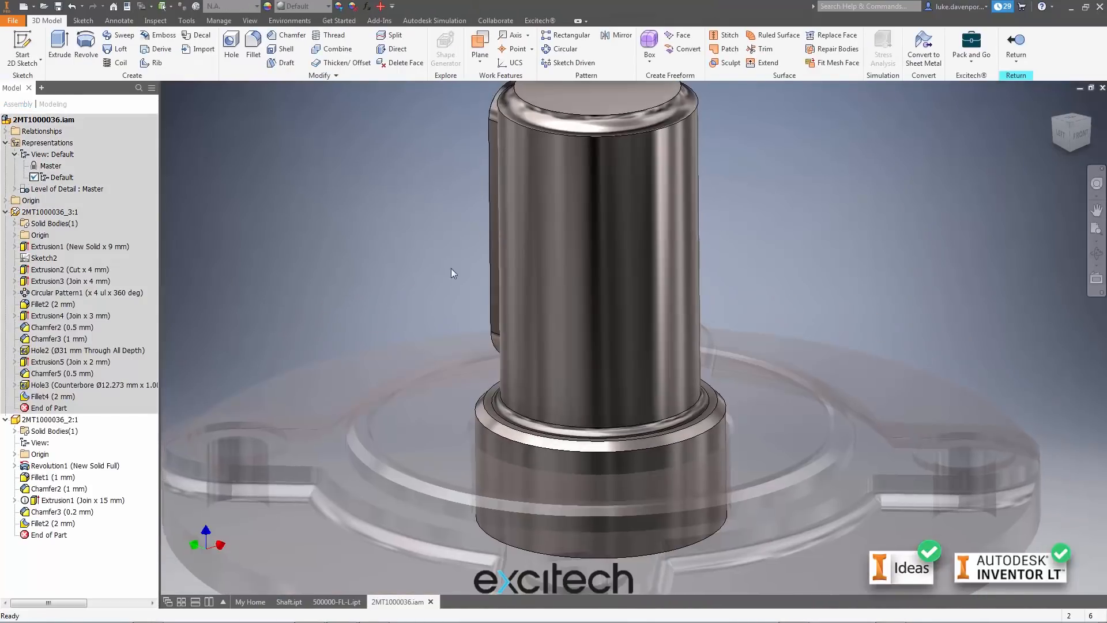
# Examine the fillet types available for the shaft's 1 mm Fillet1, discard the edit and return to the assembly
pyautogui.scroll(-4, 52, 483)
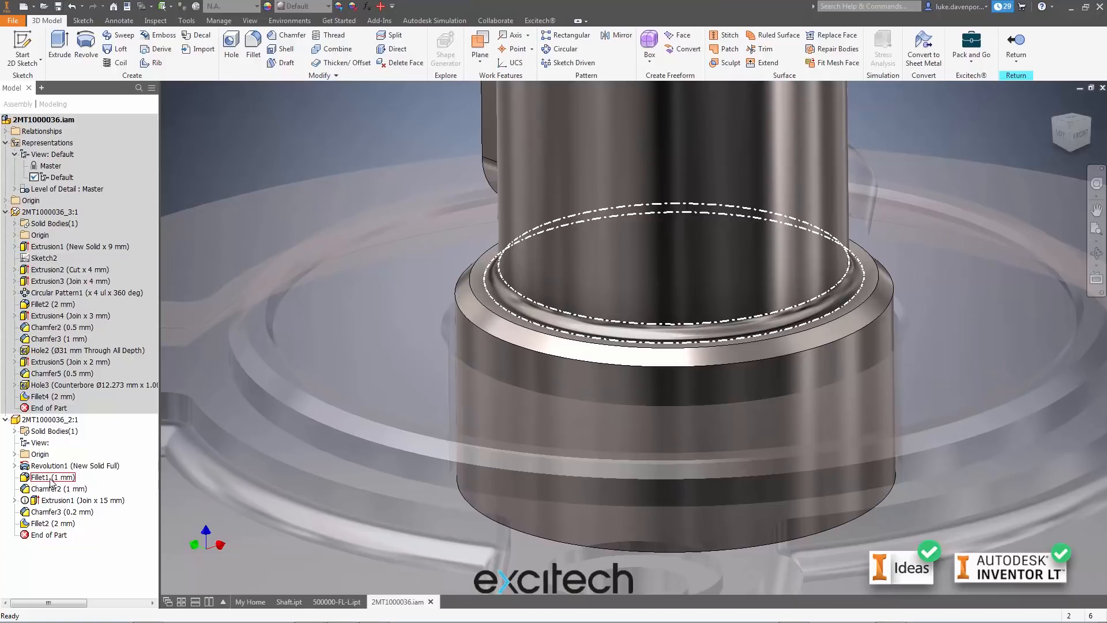
pyautogui.doubleClick(51, 479)
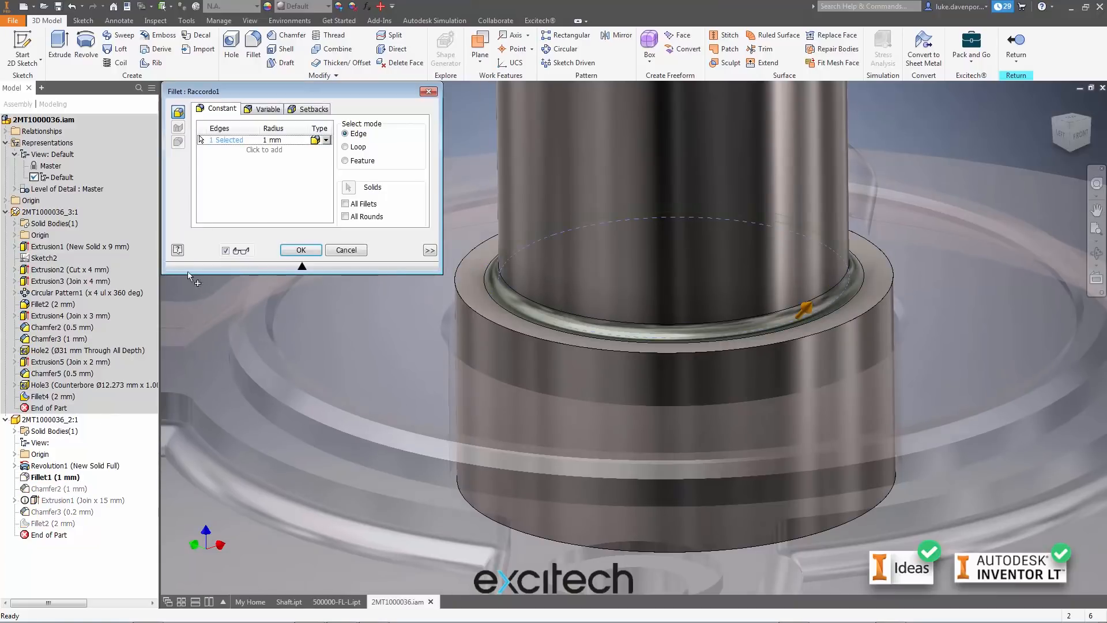
pyautogui.click(327, 141)
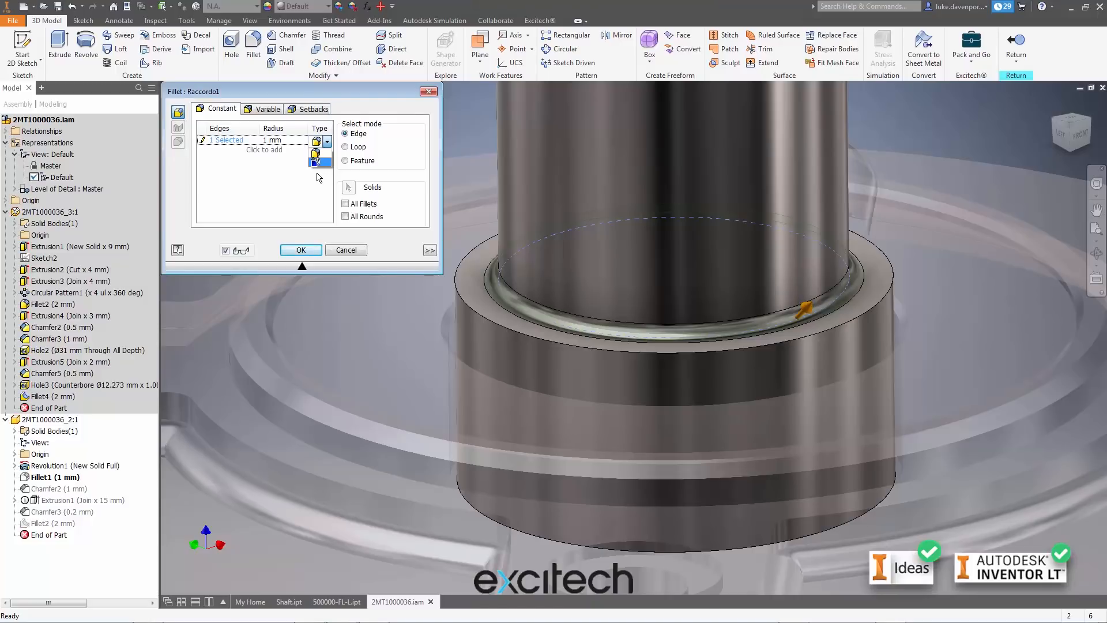
pyautogui.click(427, 93)
pyautogui.click(1016, 43)
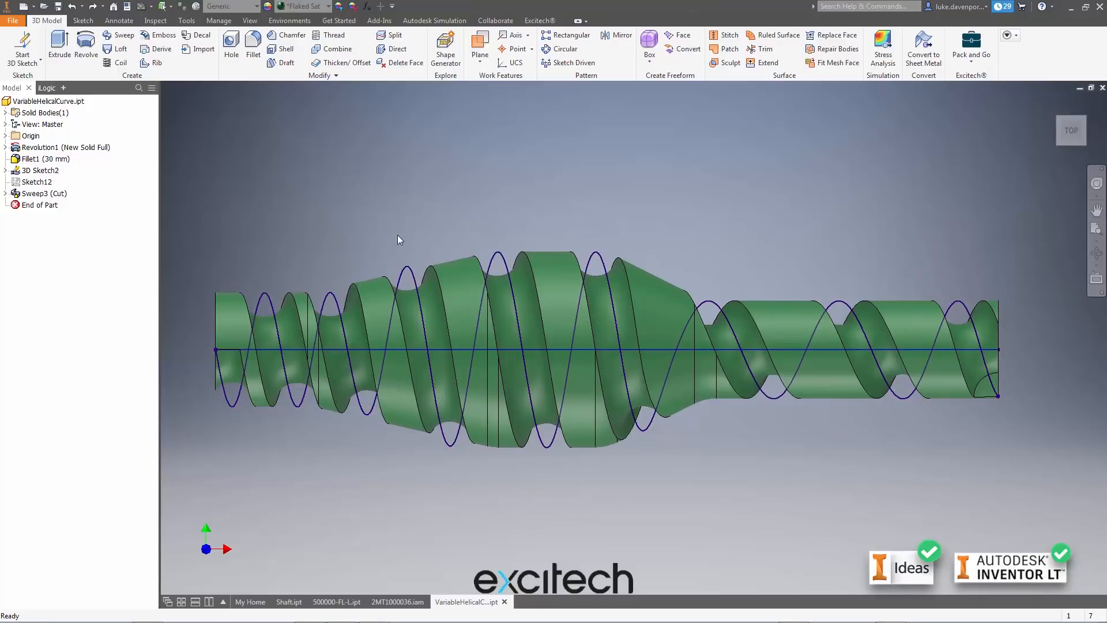
# Delete the Sweep3 cut, 3D Sketch2 and Sketch12 from the VariableHelicalCurve.ipt part
pyautogui.moveTo(396, 234); pyautogui.dragTo(376, 228, button='middle')
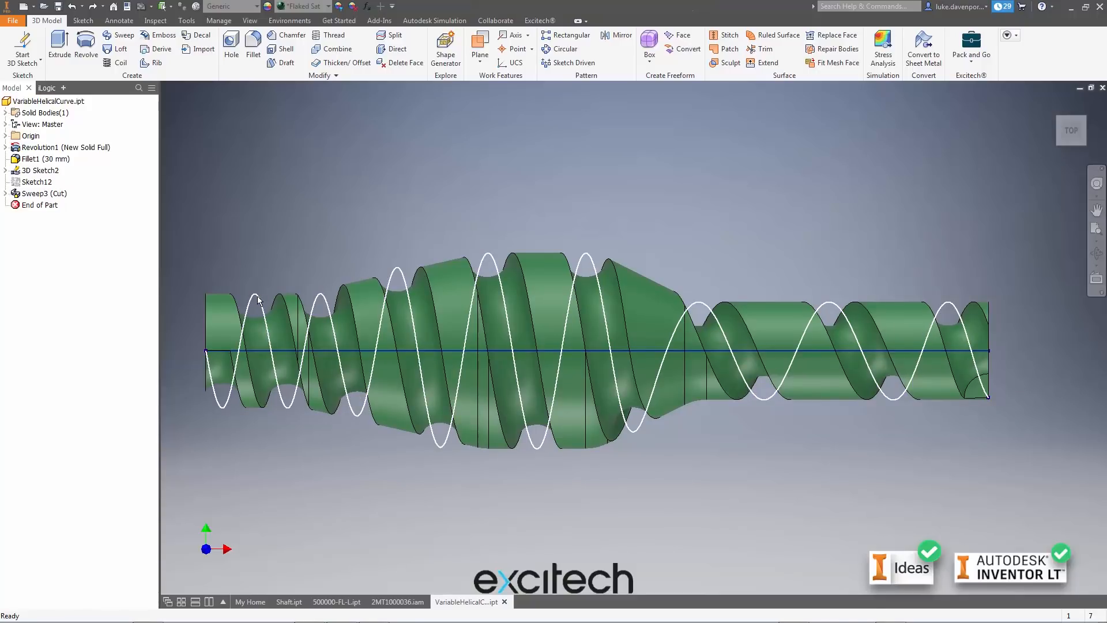
pyautogui.rightClick(29, 193)
pyautogui.click(55, 214)
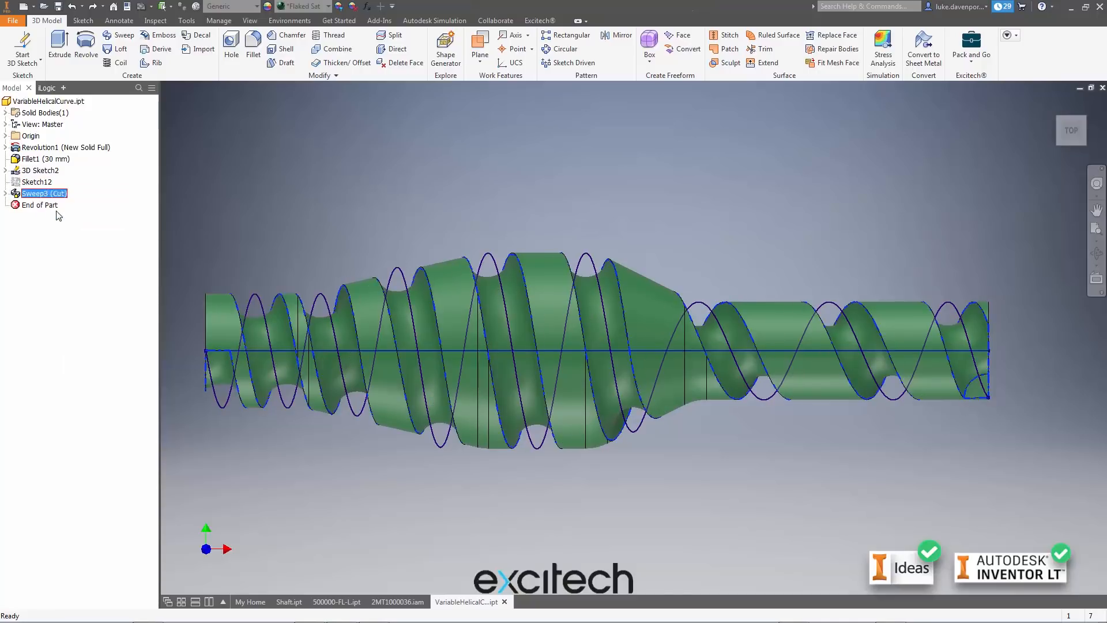
pyautogui.rightClick(36, 175)
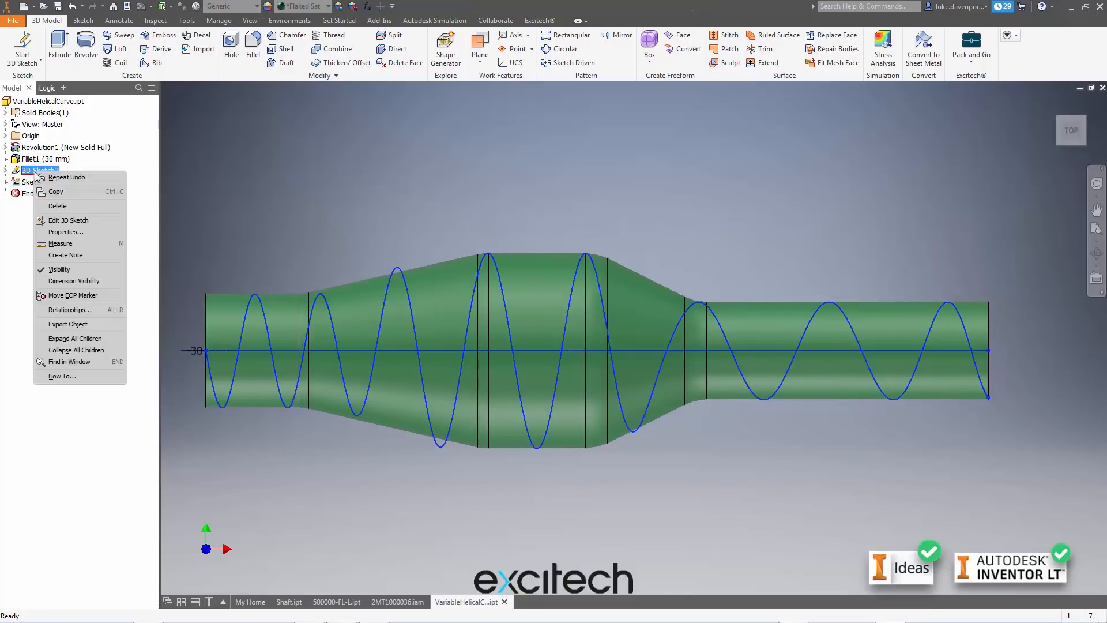
pyautogui.click(57, 206)
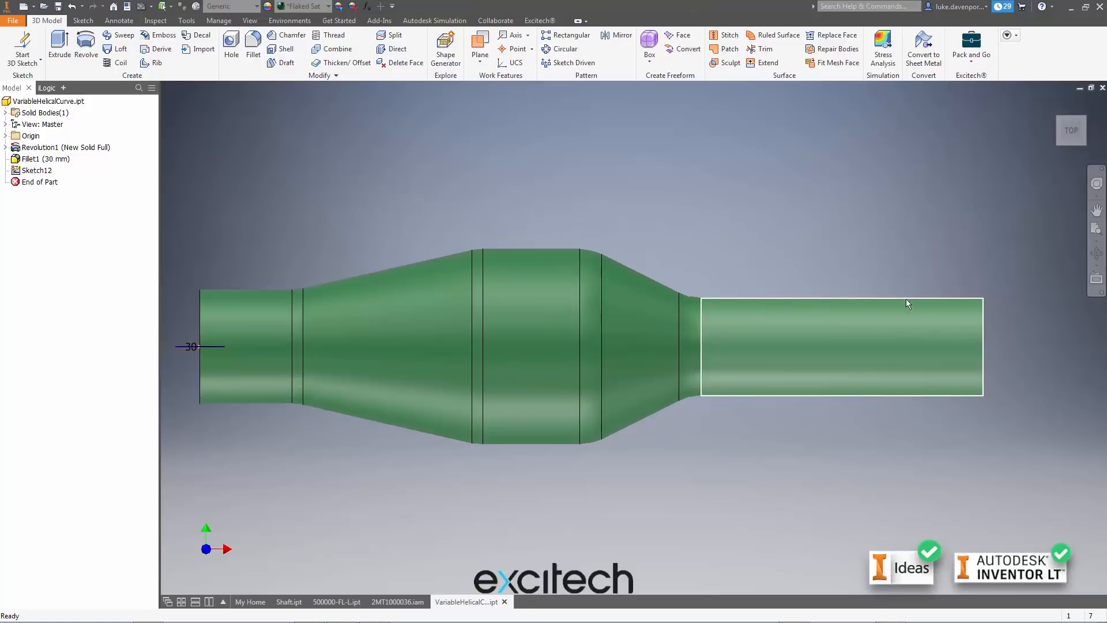
pyautogui.moveTo(761, 210); pyautogui.dragTo(768, 210, button='middle')
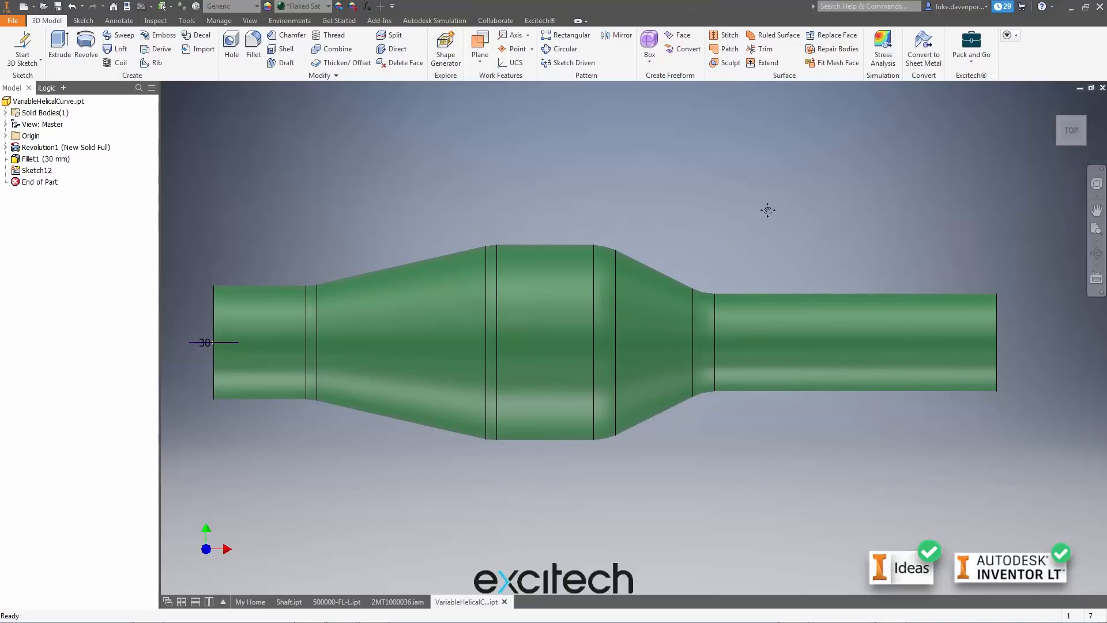
pyautogui.moveTo(767, 210); pyautogui.dragTo(767, 211, button='middle')
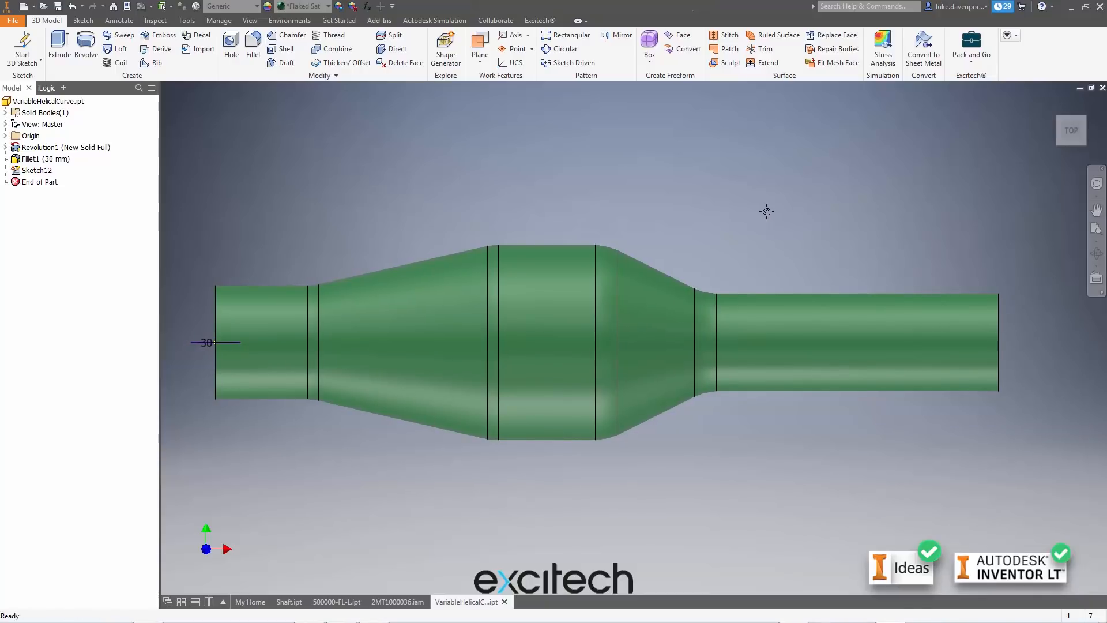
pyautogui.click(36, 171)
pyautogui.rightClick(42, 170)
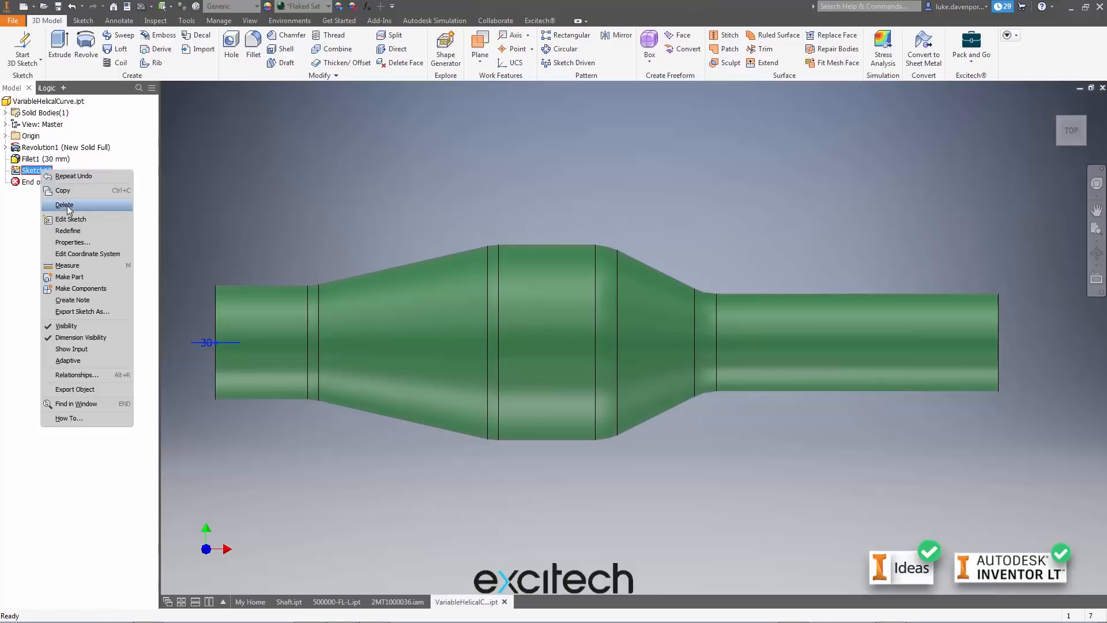
pyautogui.click(66, 206)
# Start a new 3D sketch on the part and begin a helical curve of the variable type
pyautogui.moveTo(265, 185); pyautogui.dragTo(269, 188, button='middle')
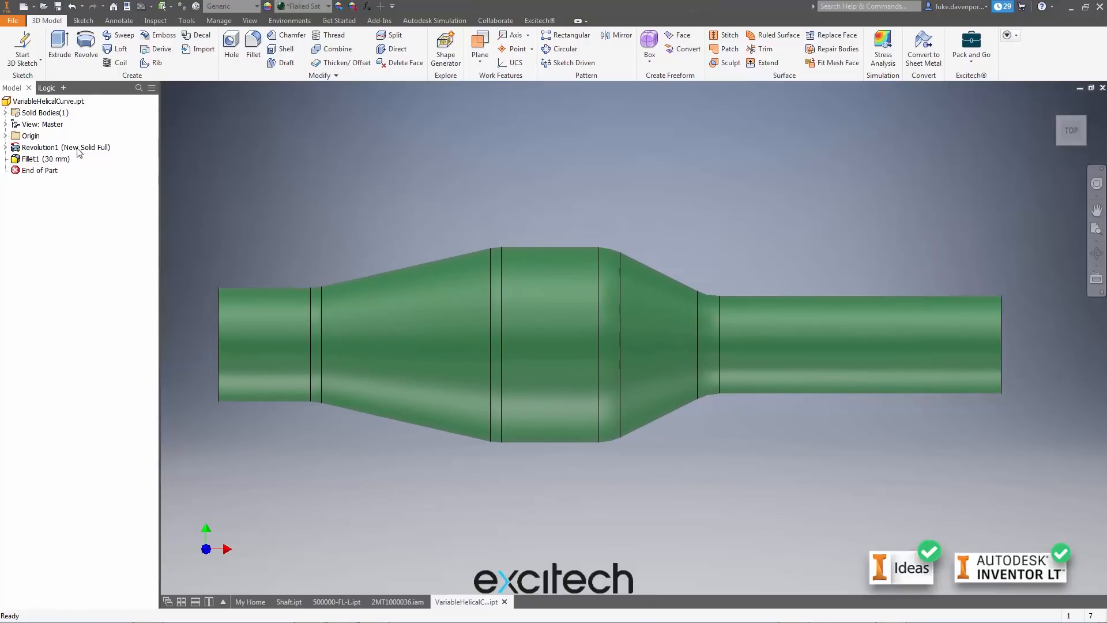
pyautogui.click(22, 55)
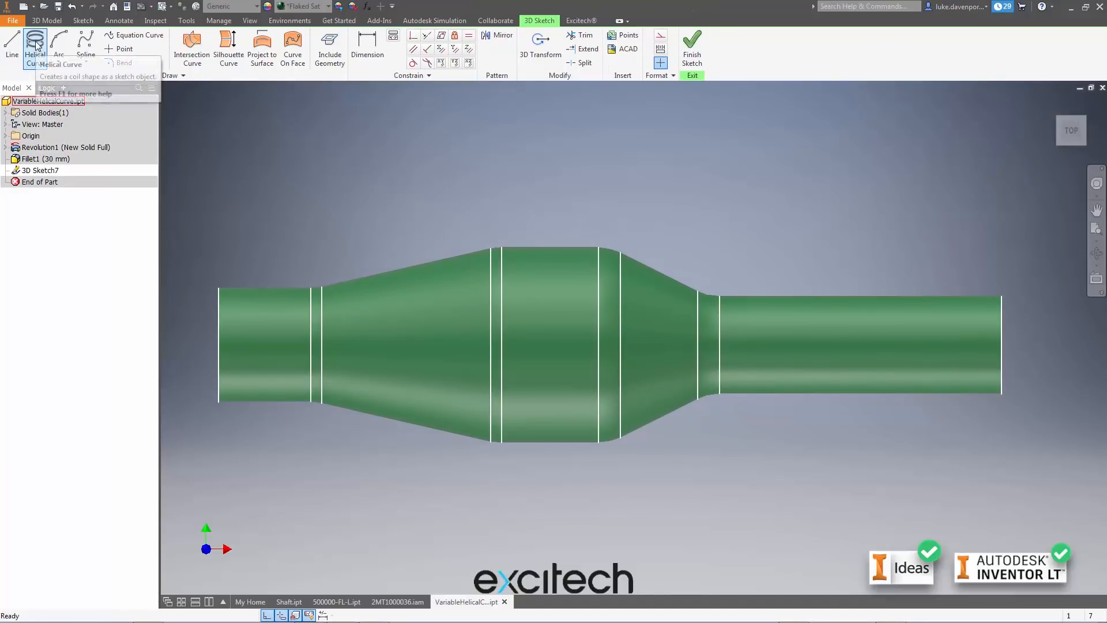
pyautogui.click(35, 45)
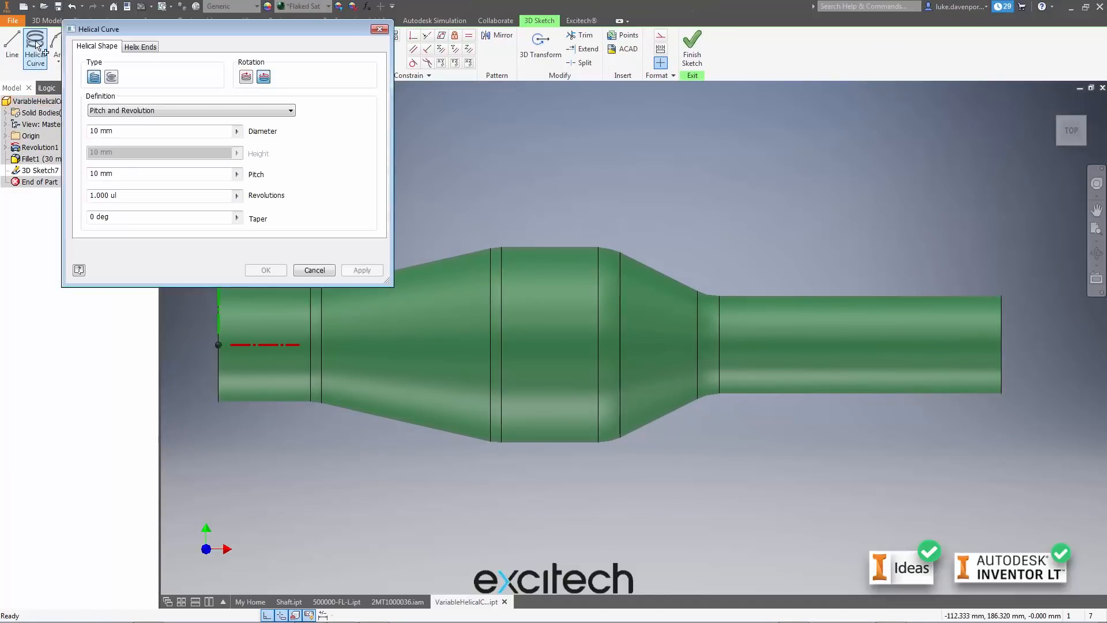
pyautogui.click(111, 79)
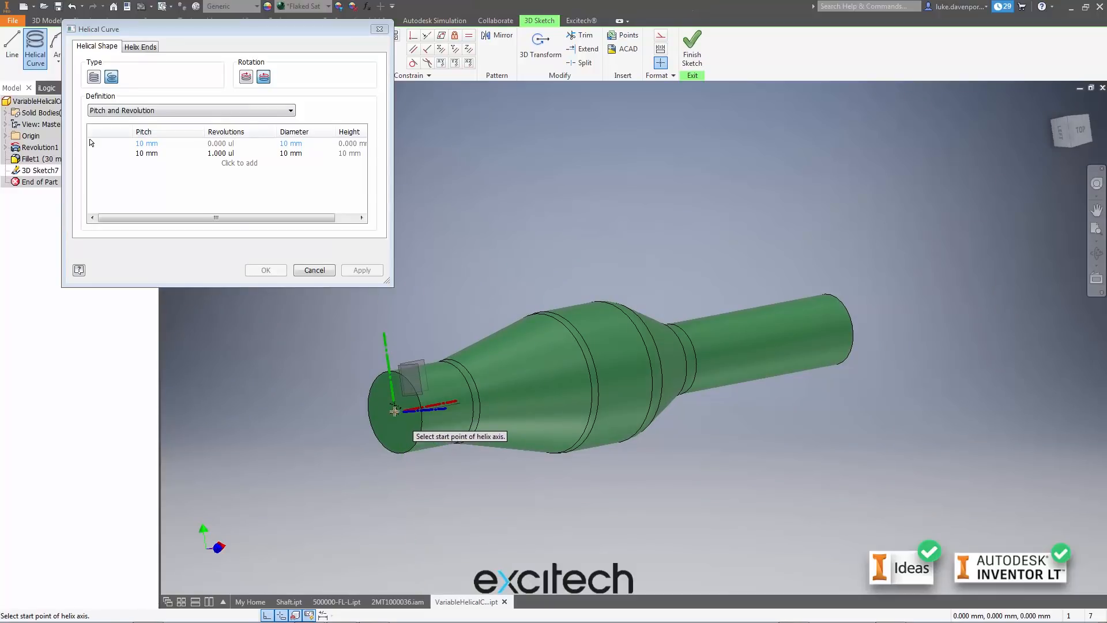
# Place the helix axis from the short end face's centre to the far end face's centre, with the curve point giving an end diameter of about 430 mm
pyautogui.click(395, 411)
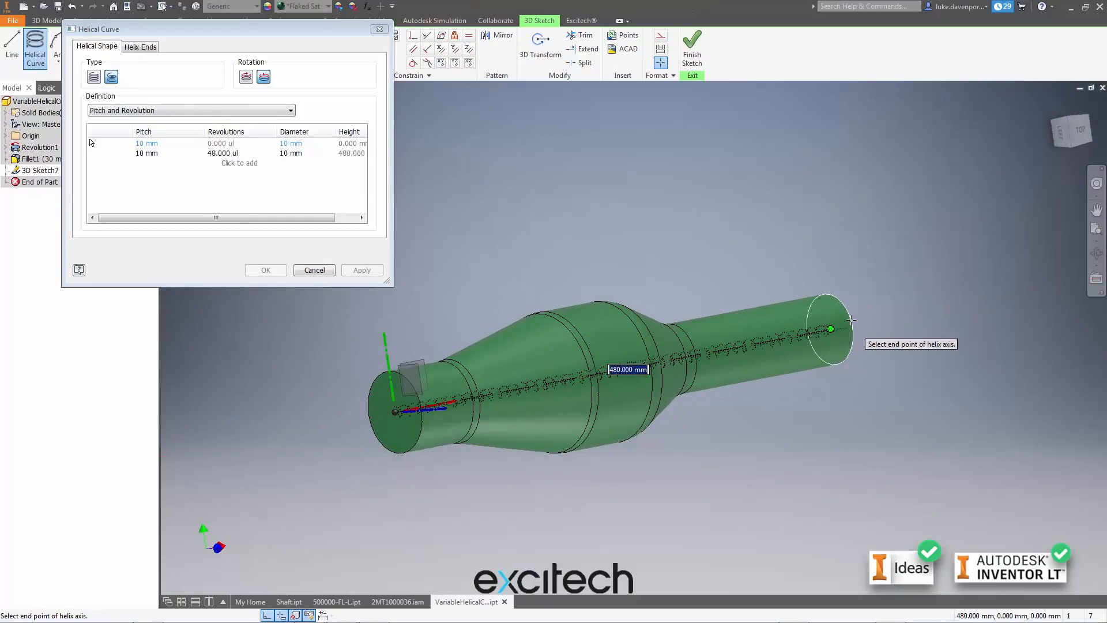
pyautogui.click(853, 323)
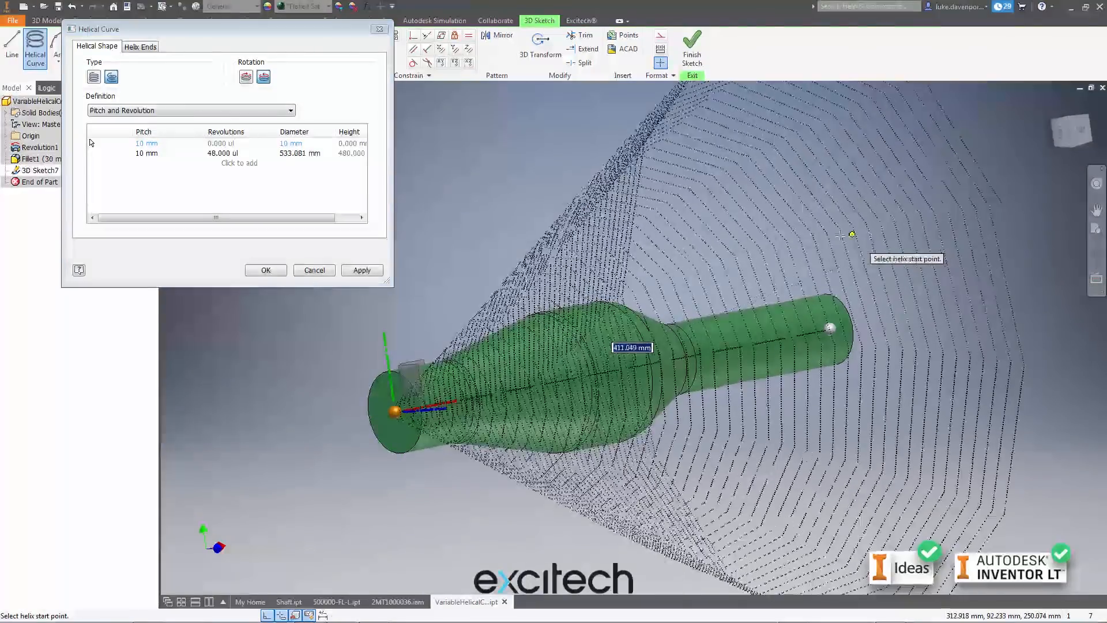
pyautogui.scroll(-2, 657, 289)
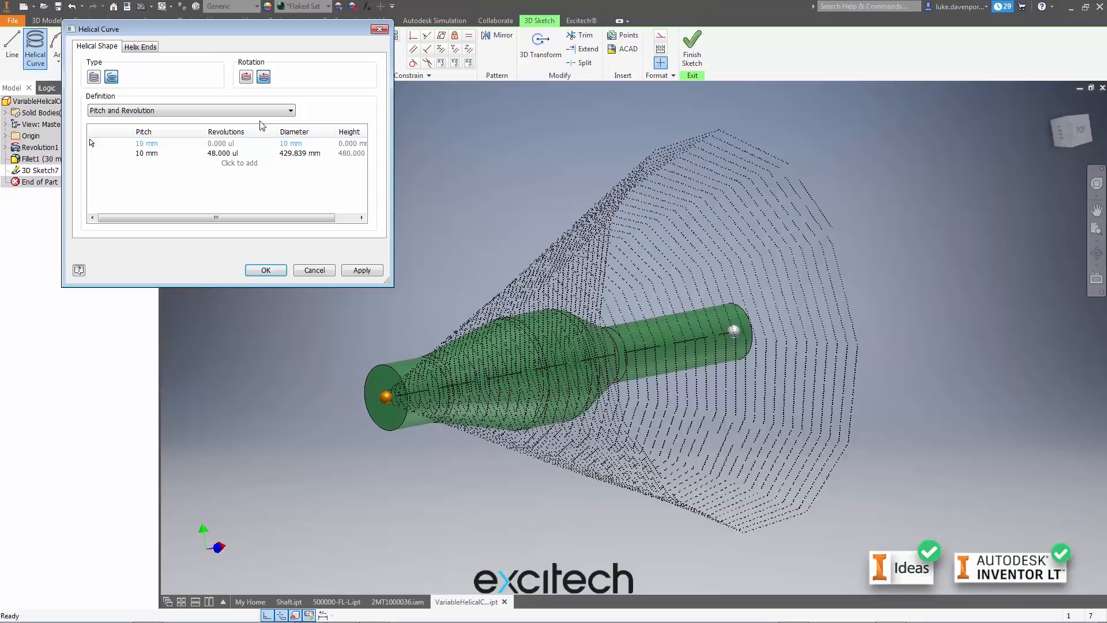
# Widen the Helical Curve dialog, move it clear of the model, and set the definition to Pitch and Height
pyautogui.moveTo(391, 267); pyautogui.dragTo(979, 271)
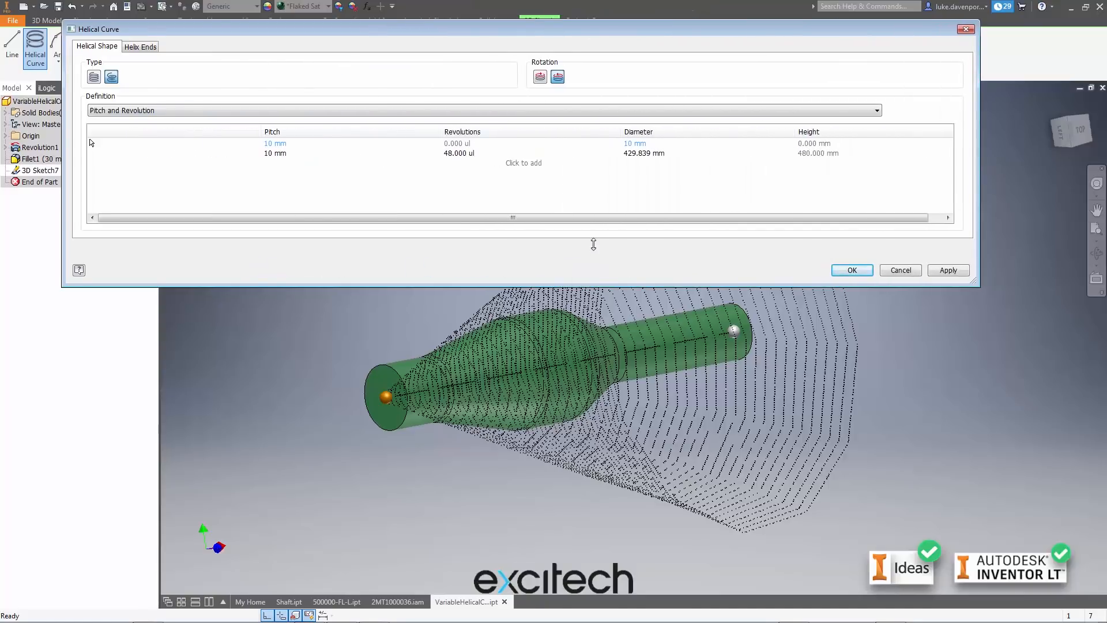
pyautogui.moveTo(543, 33); pyautogui.dragTo(558, 20)
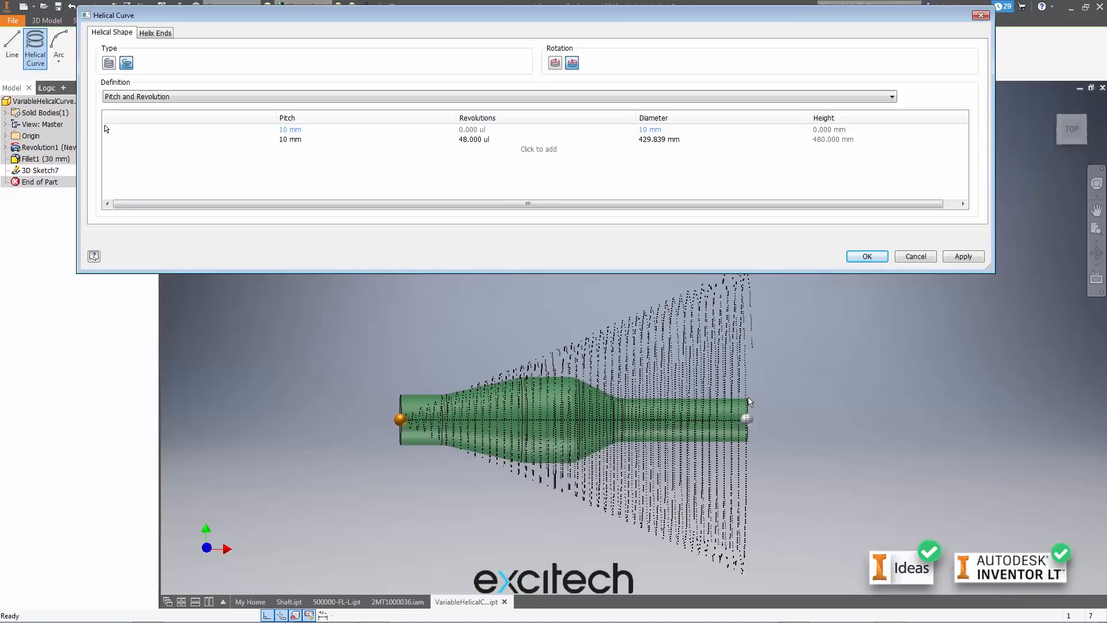
pyautogui.click(327, 97)
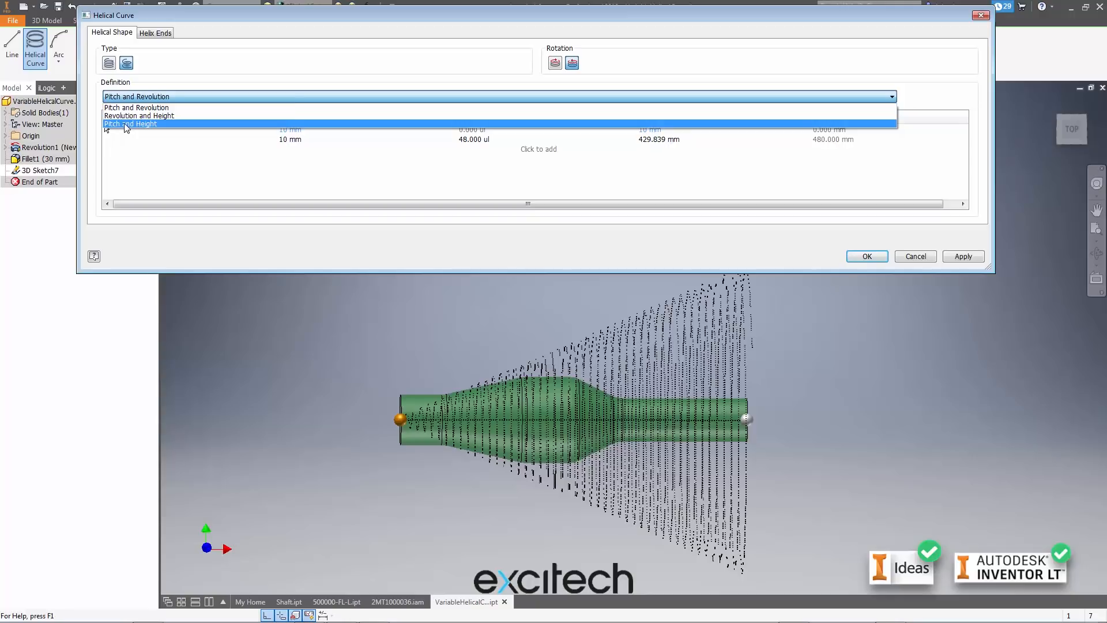
pyautogui.click(130, 97)
pyautogui.click(132, 98)
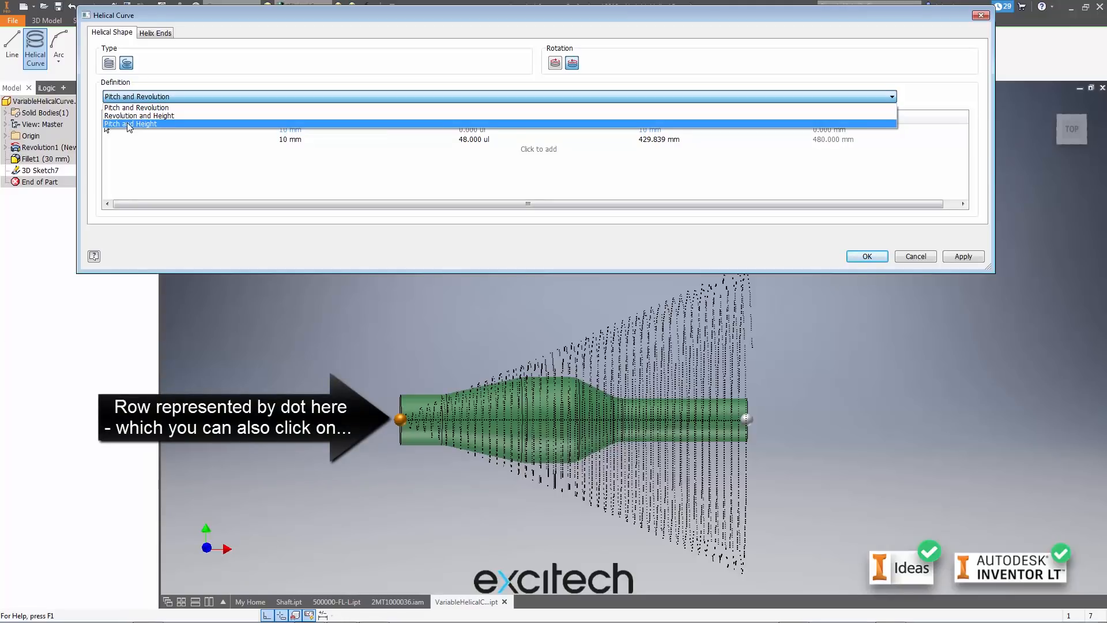
pyautogui.click(130, 124)
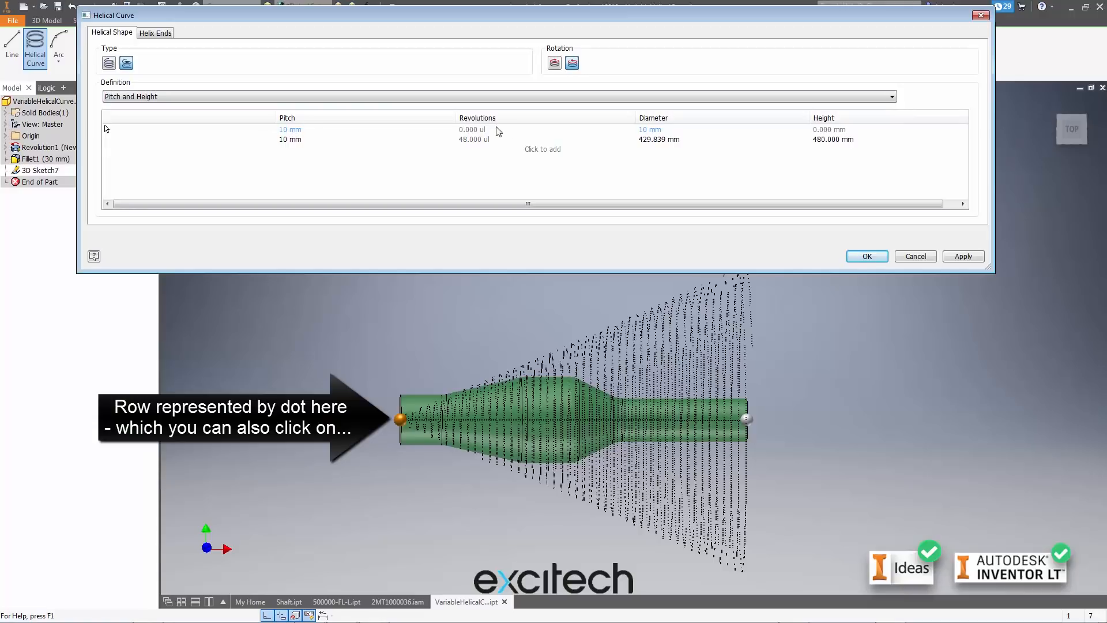
# Set the pitch in the helix's start row to 40
pyautogui.click(832, 131)
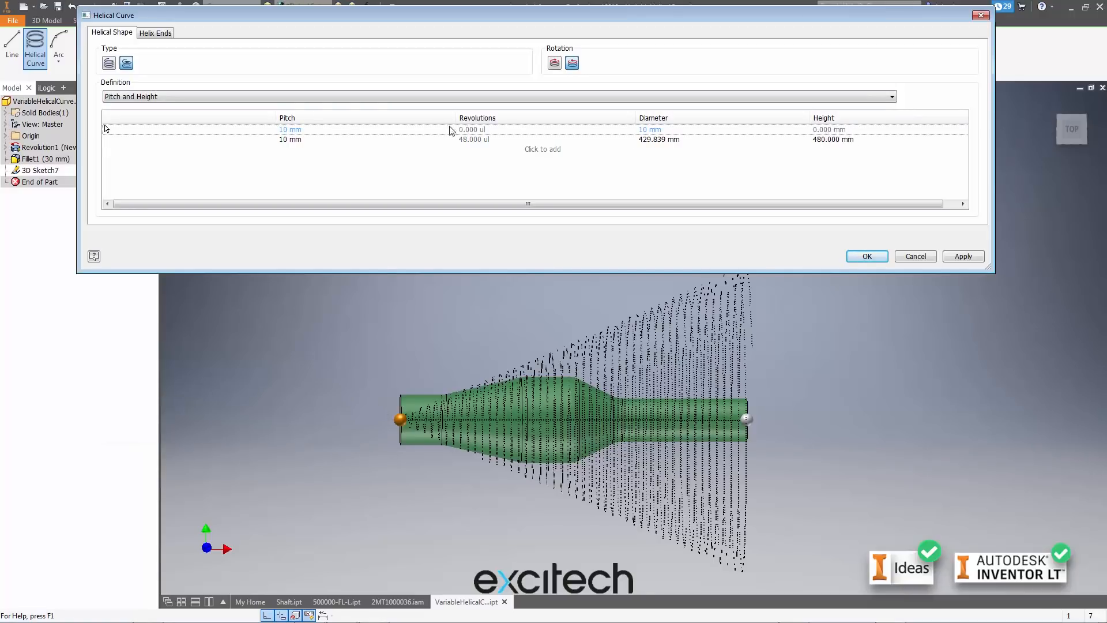
pyautogui.click(300, 130)
pyautogui.write('40')
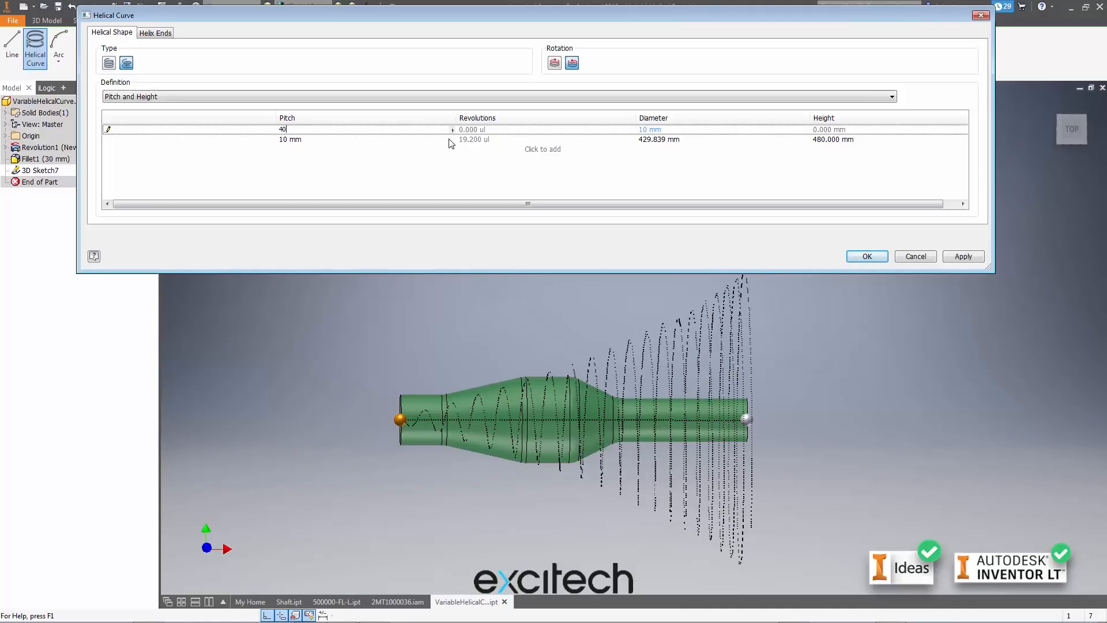
pyautogui.click(482, 131)
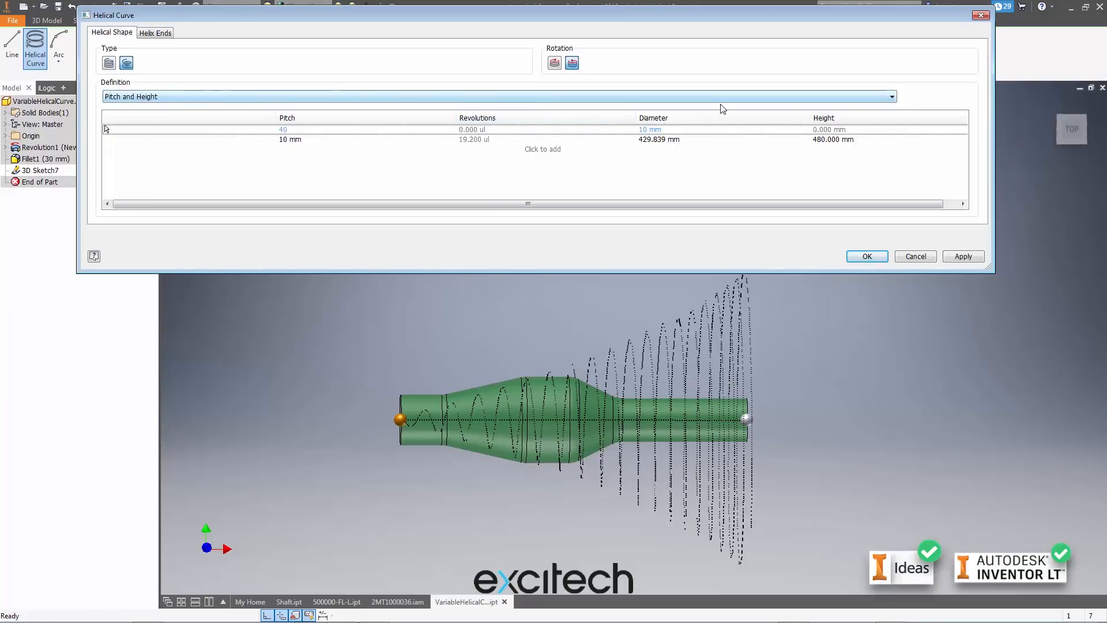
# Link the start row's diameter to the revolved body's Ø70 dimension, DIA1, by showing the feature's dimensions
pyautogui.click(668, 130)
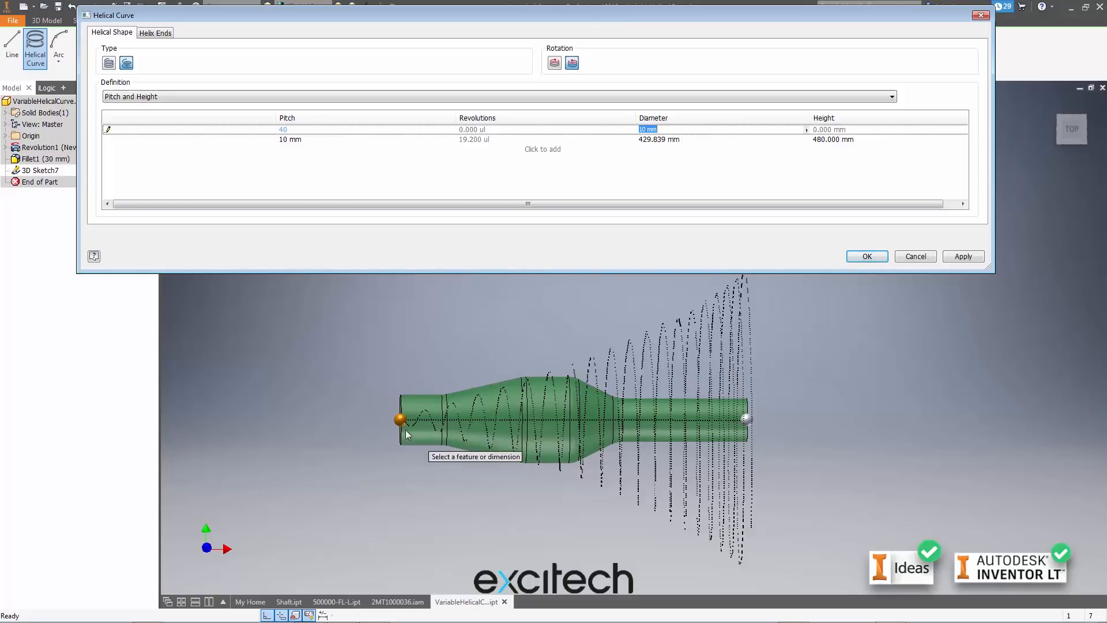
pyautogui.click(806, 130)
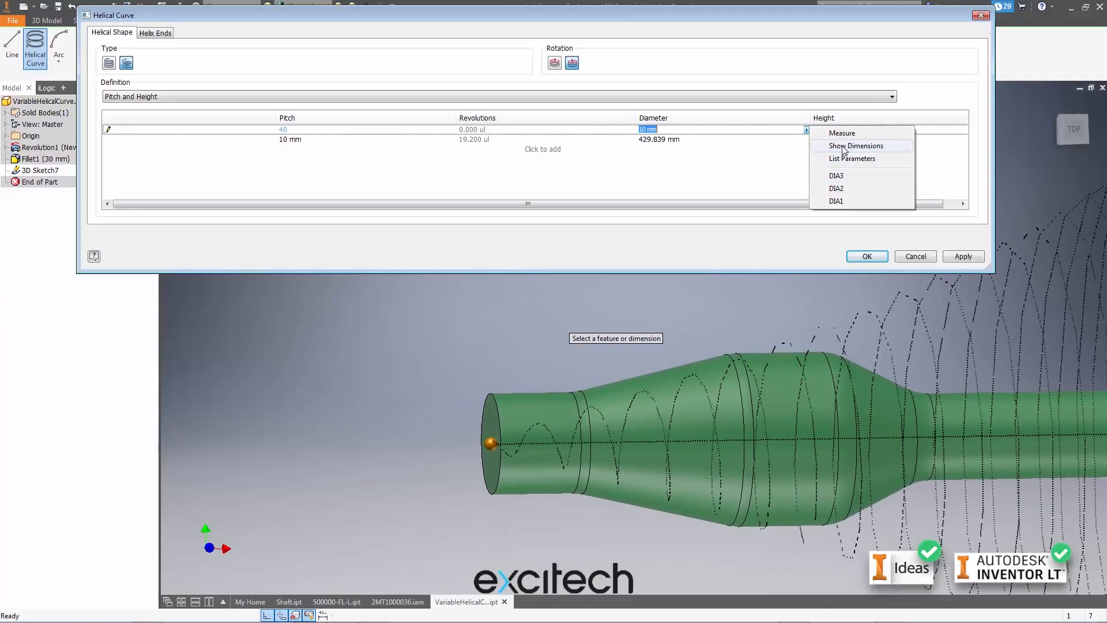
pyautogui.click(846, 148)
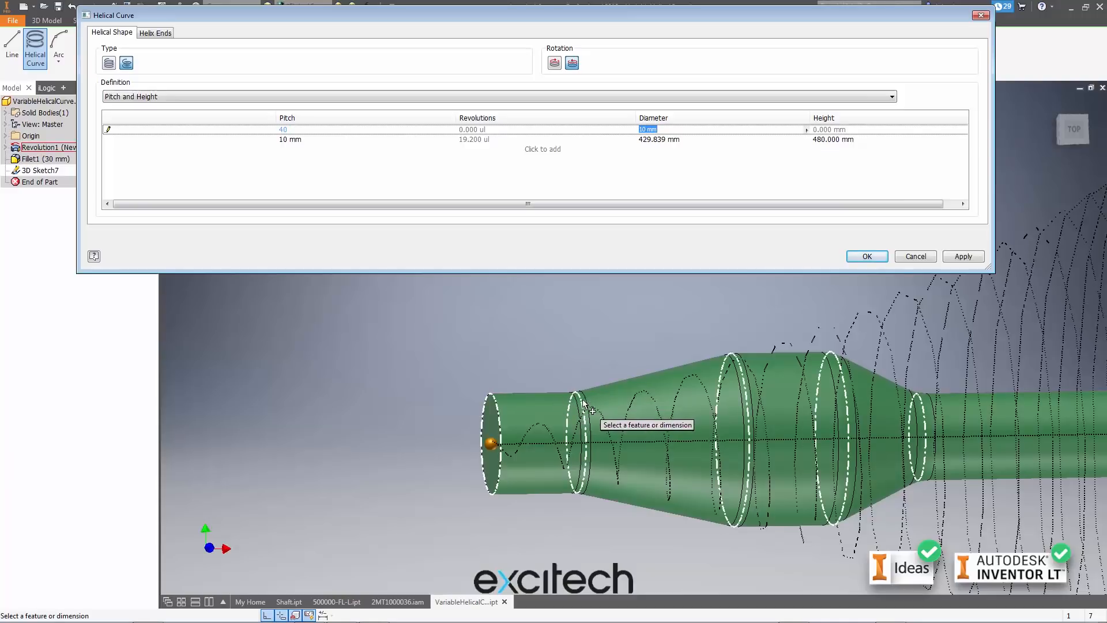
pyautogui.click(542, 407)
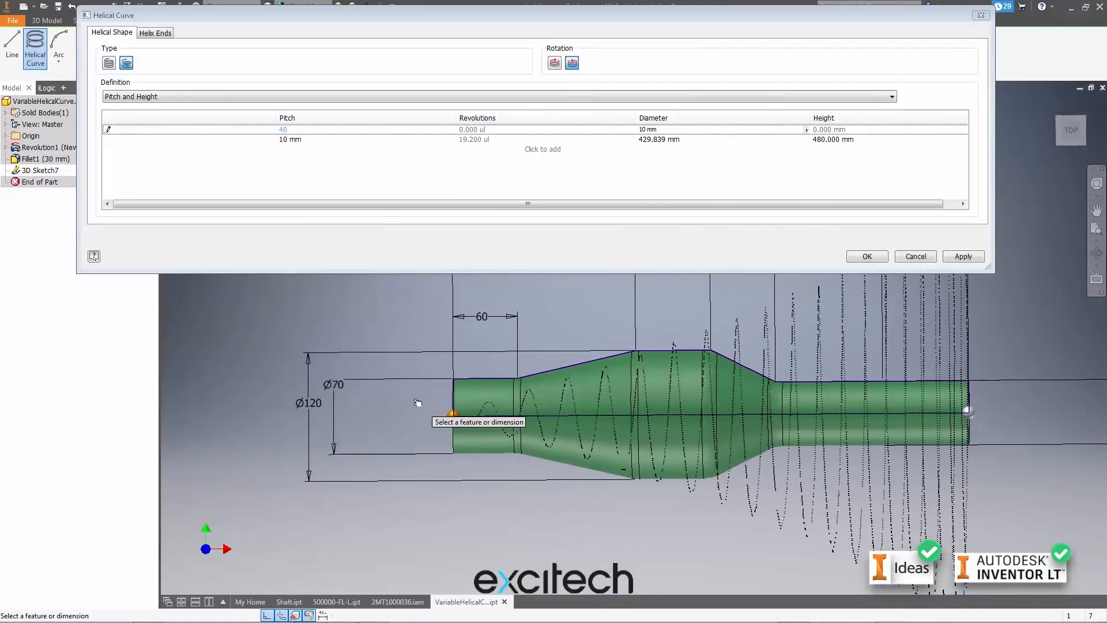
pyautogui.click(339, 389)
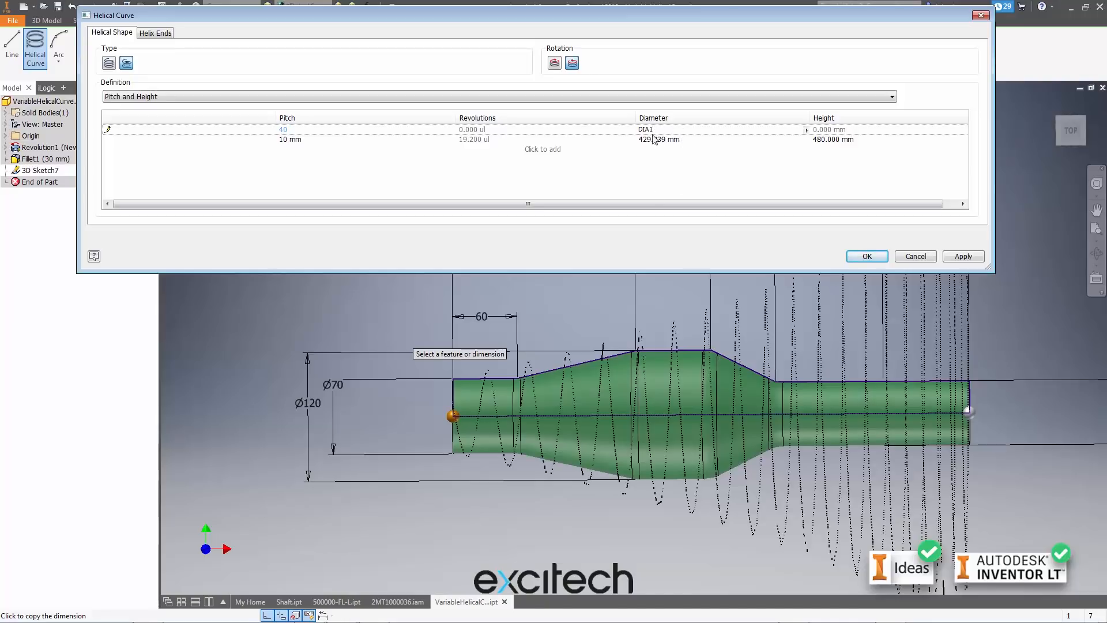
pyautogui.click(838, 132)
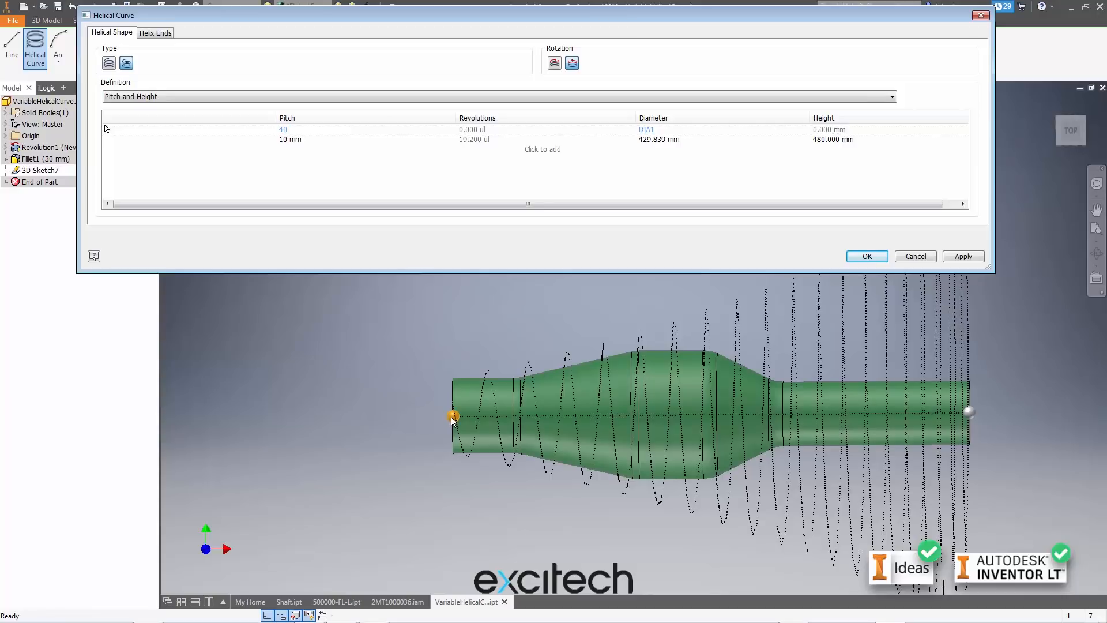
# Set the pitch in the helix's second row to 40
pyautogui.click(295, 140)
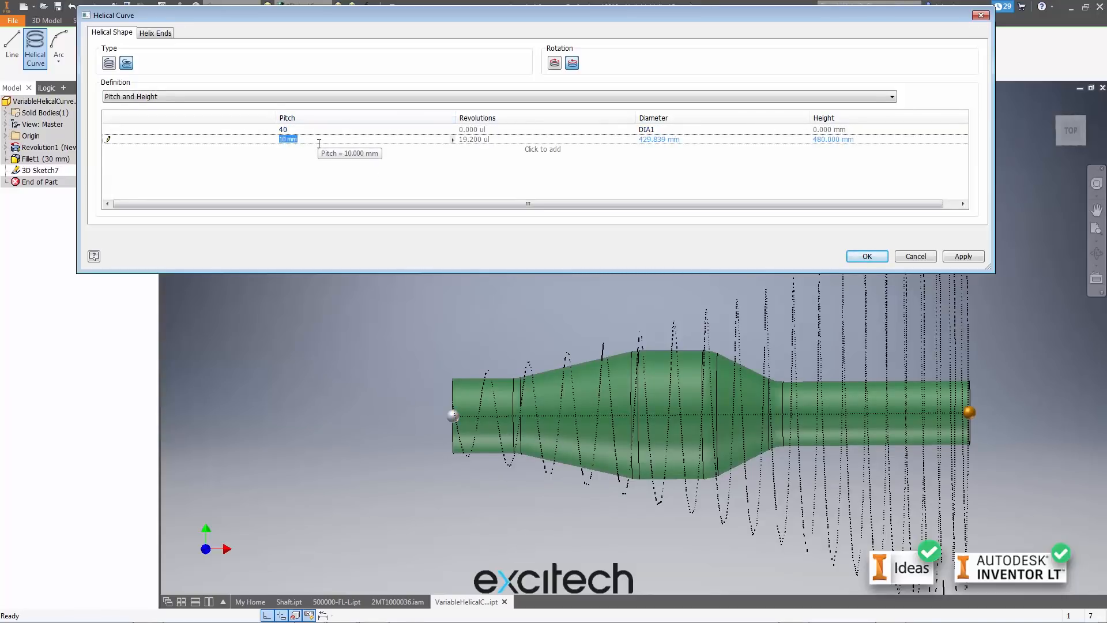
pyautogui.write('4')
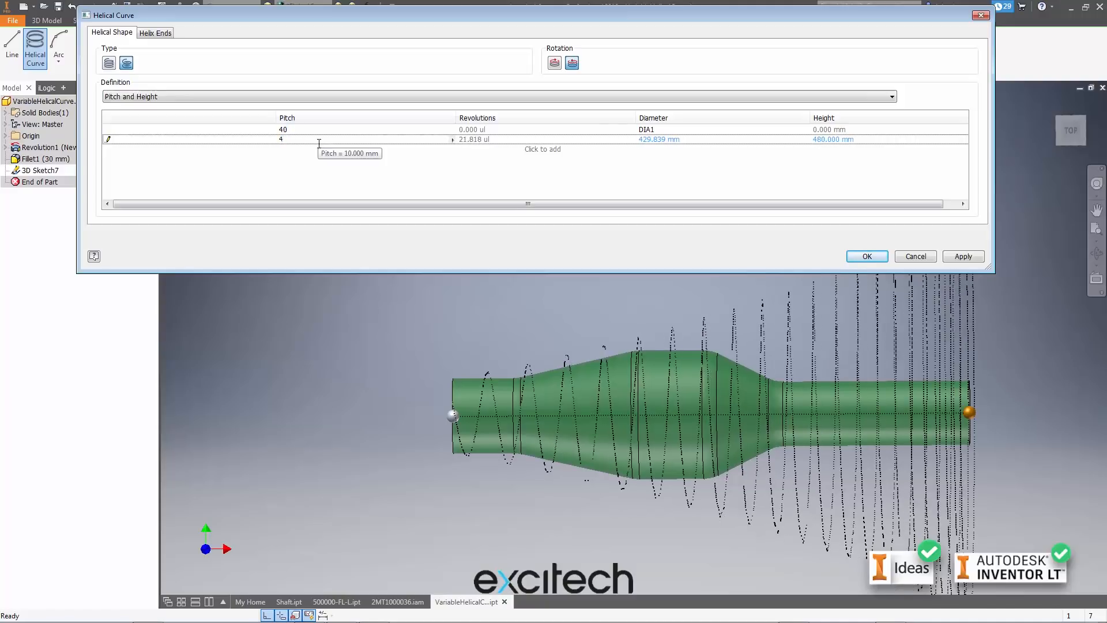
pyautogui.write('0')
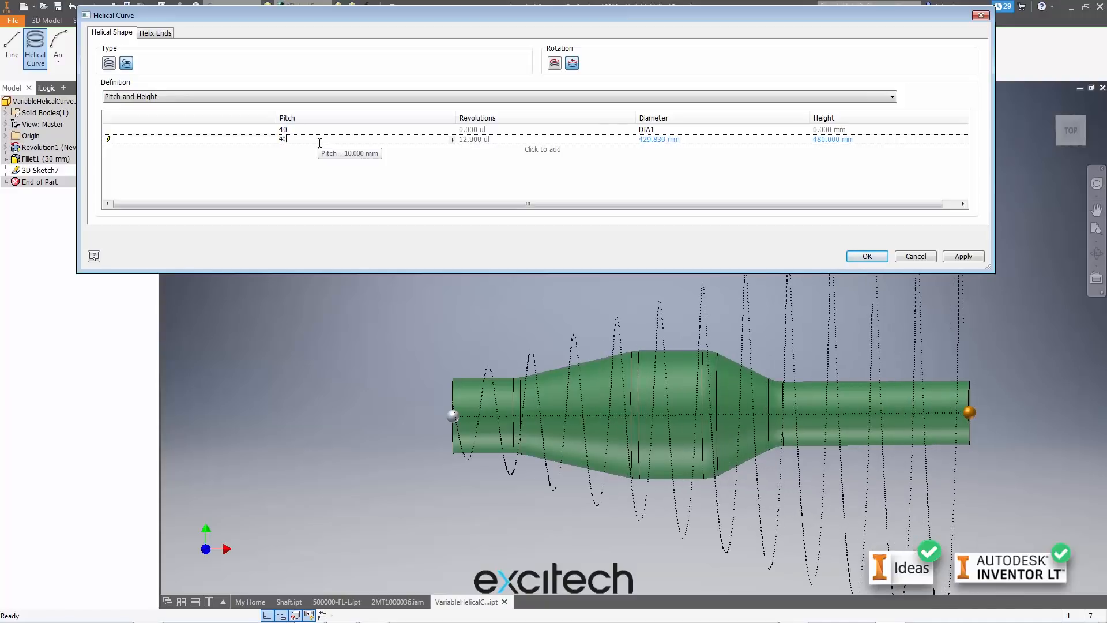
pyautogui.click(488, 140)
# Try the Revolution and Height definition to check which row values can be edited, and return to Pitch and Height
pyautogui.click(139, 98)
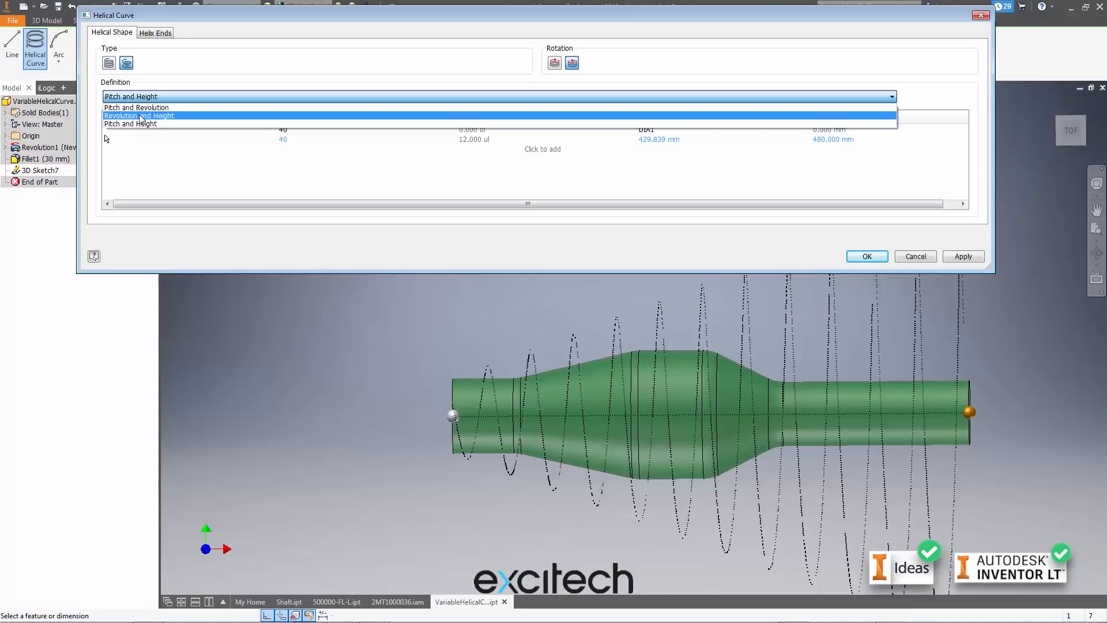
pyautogui.click(141, 116)
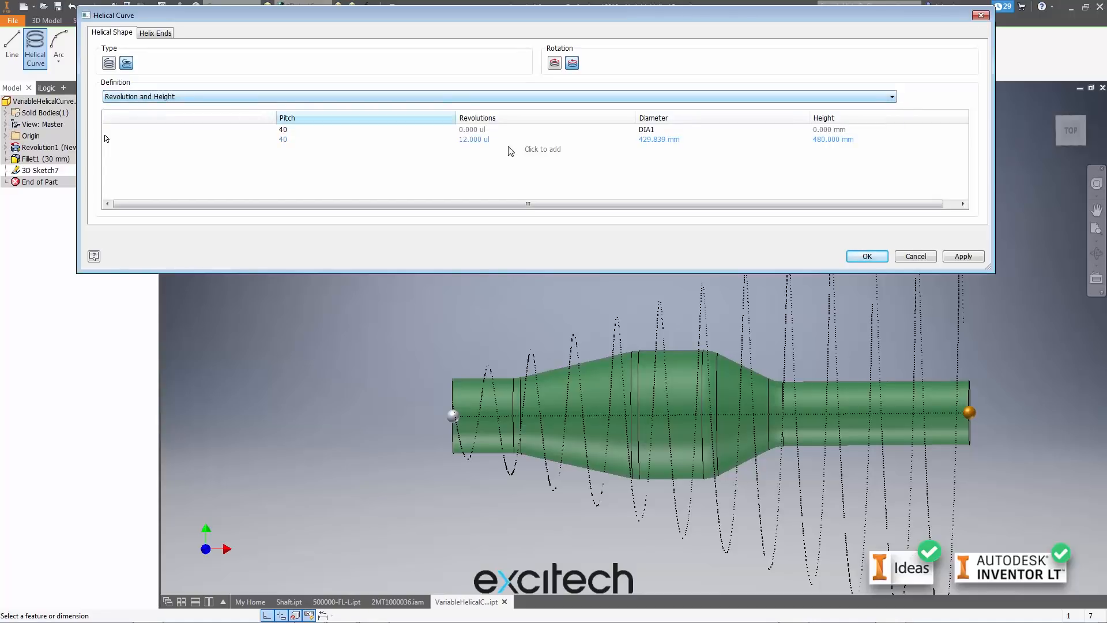
pyautogui.click(485, 140)
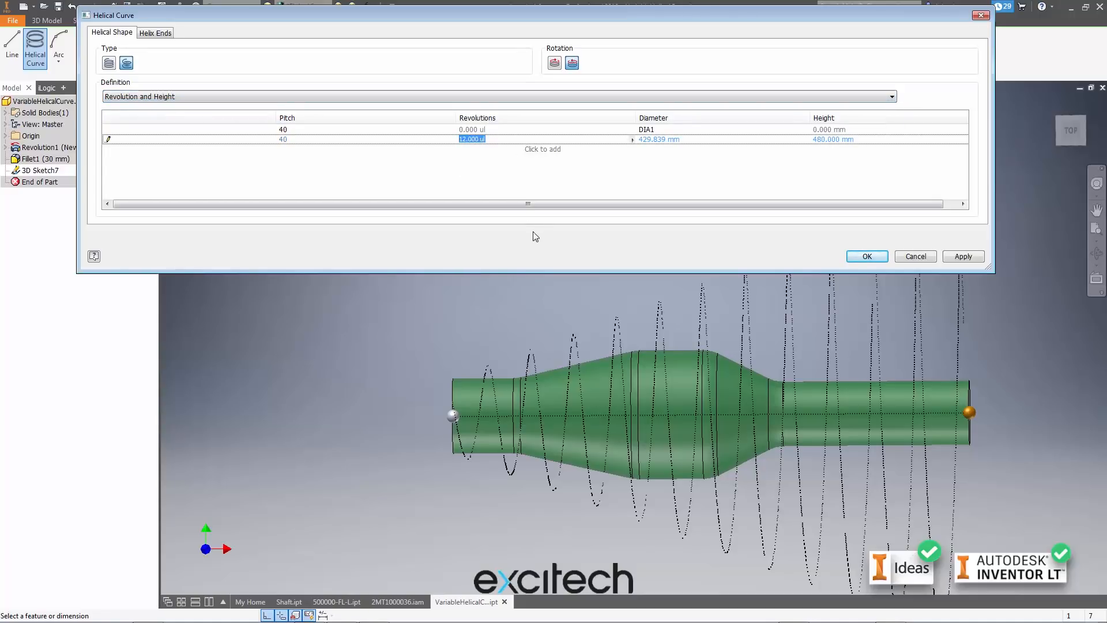
pyautogui.click(290, 145)
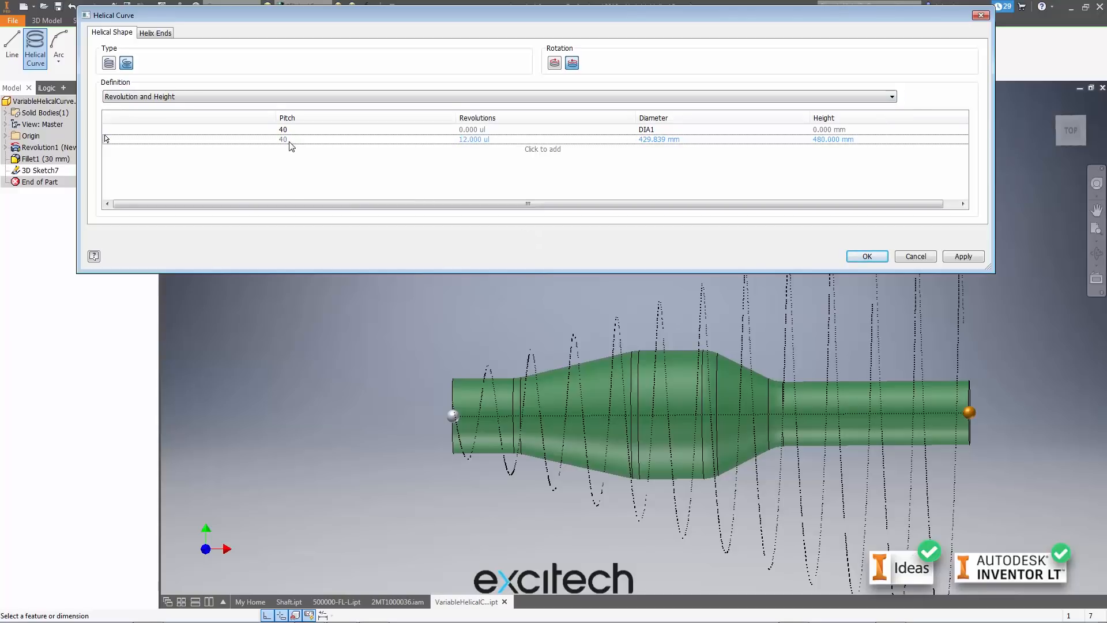
pyautogui.click(166, 97)
pyautogui.click(153, 124)
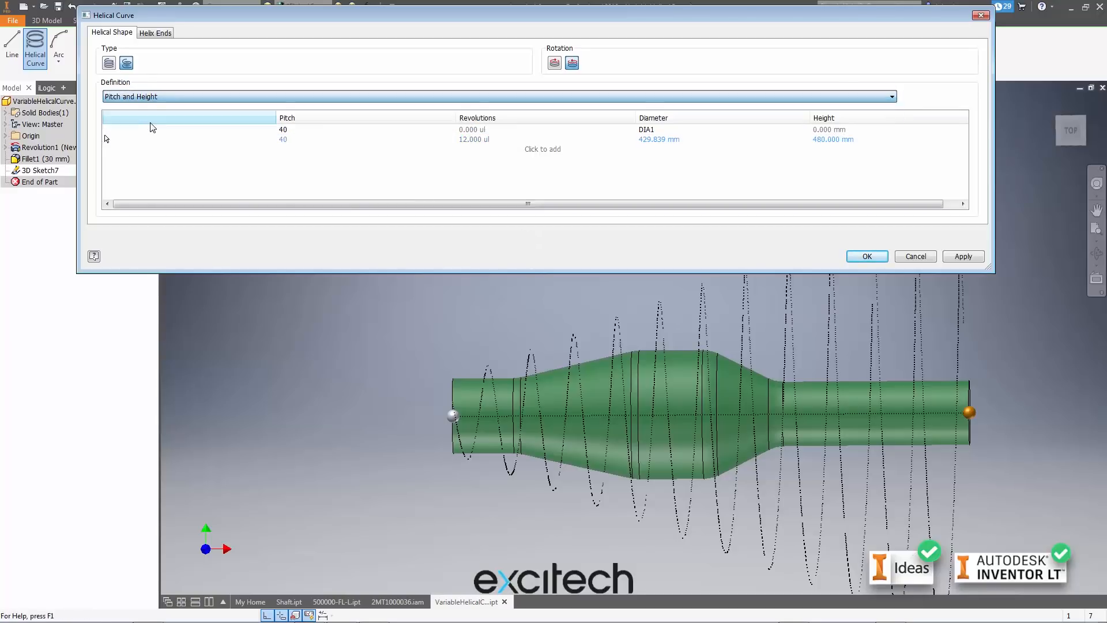
# Link the second row's diameter to the revolved body's Ø70 dimension, DIA1
pyautogui.click(659, 141)
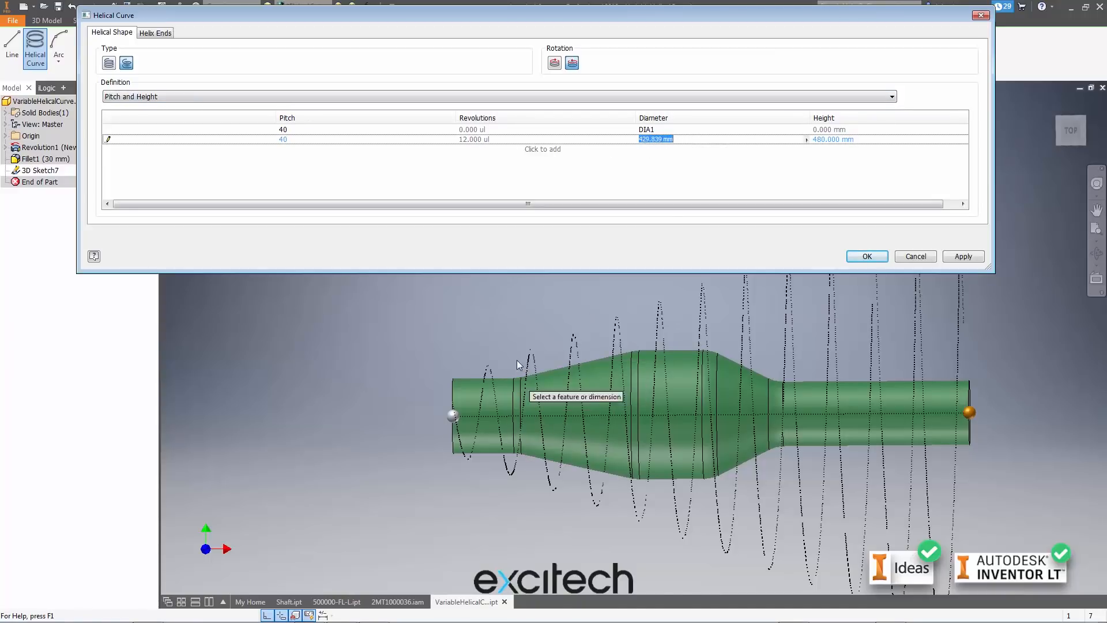
pyautogui.click(806, 140)
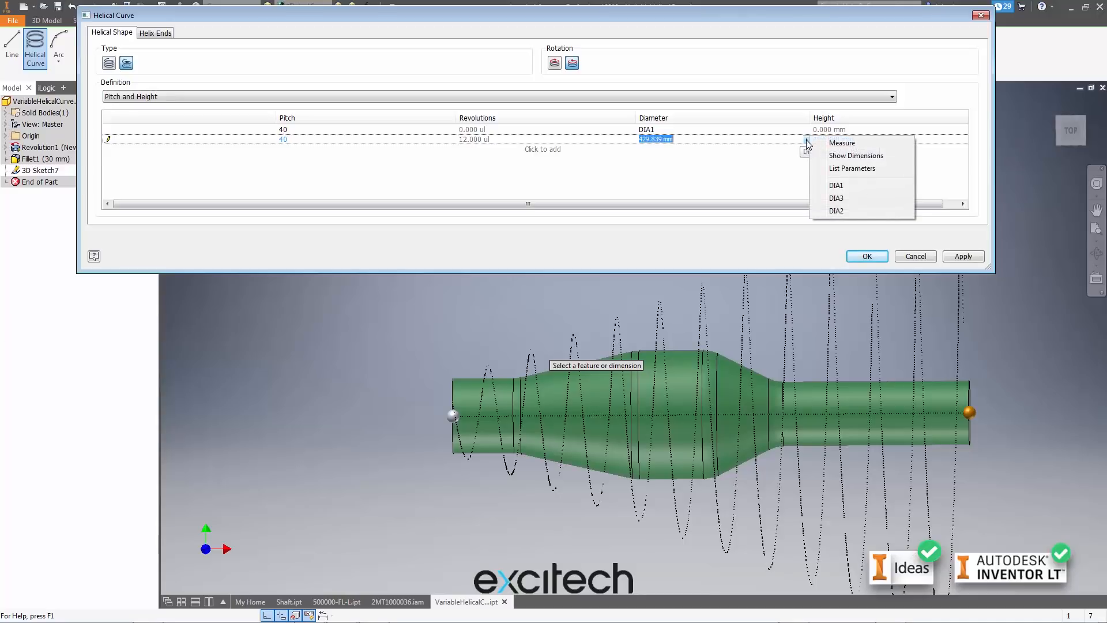
pyautogui.click(851, 156)
pyautogui.click(584, 364)
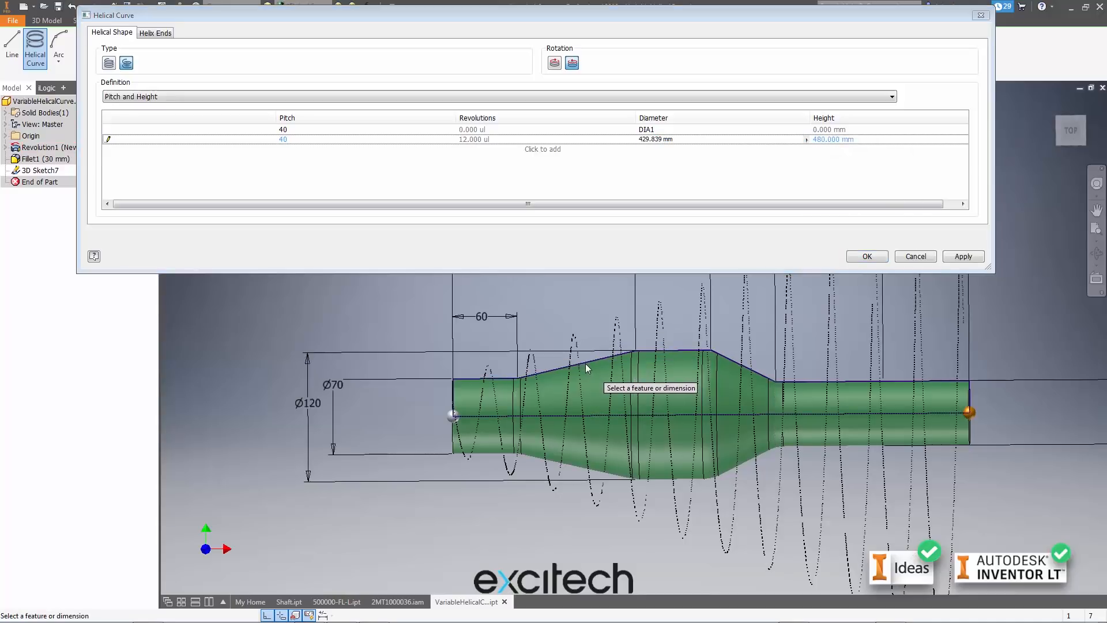
pyautogui.click(331, 397)
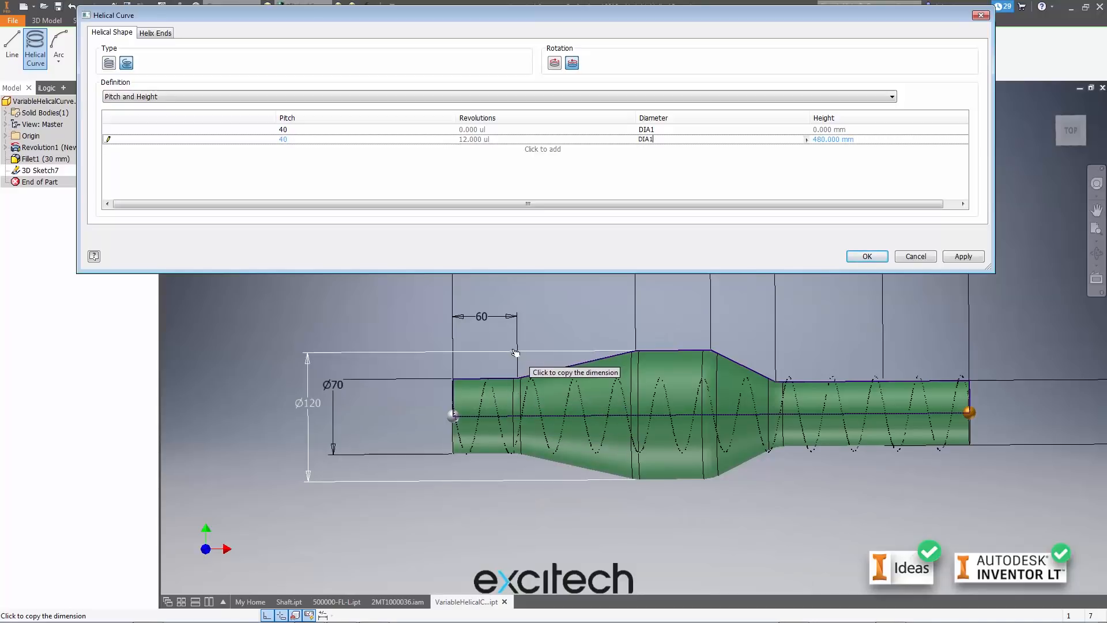
# Link the second row's height to the revolved body's 60 dimension, LEN1, by showing the feature's dimensions
pyautogui.click(863, 141)
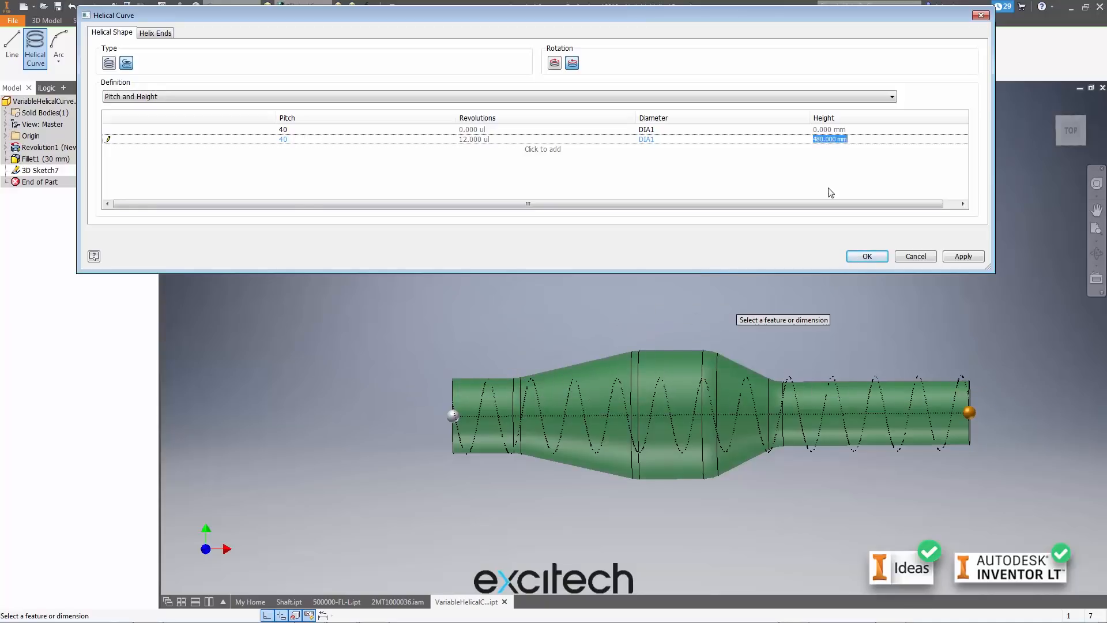
pyautogui.rightClick(866, 141)
pyautogui.click(912, 161)
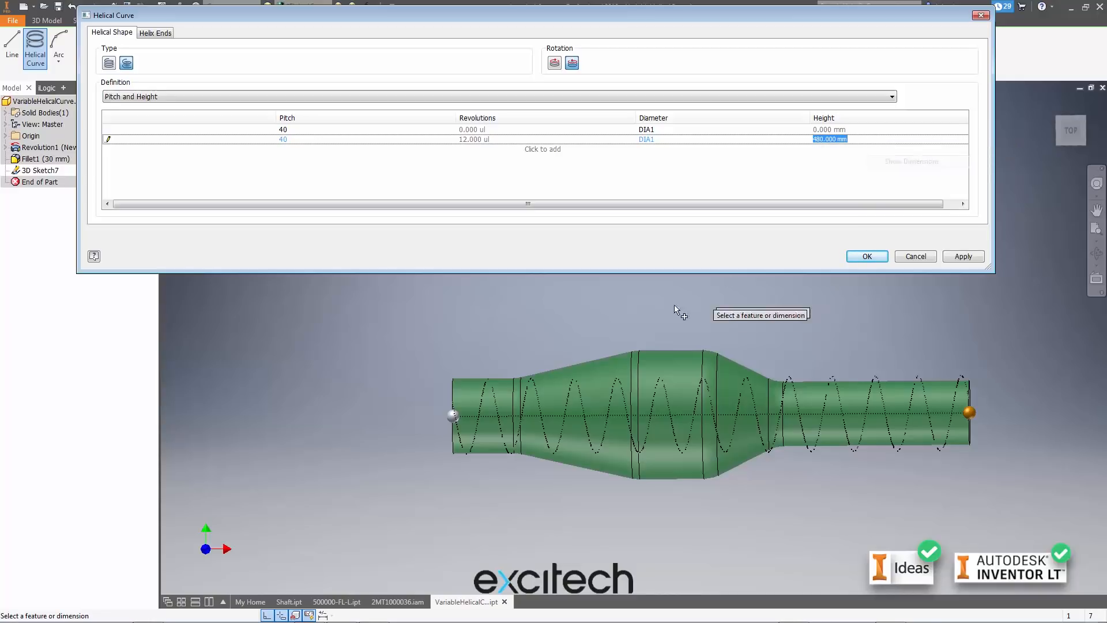
pyautogui.click(604, 364)
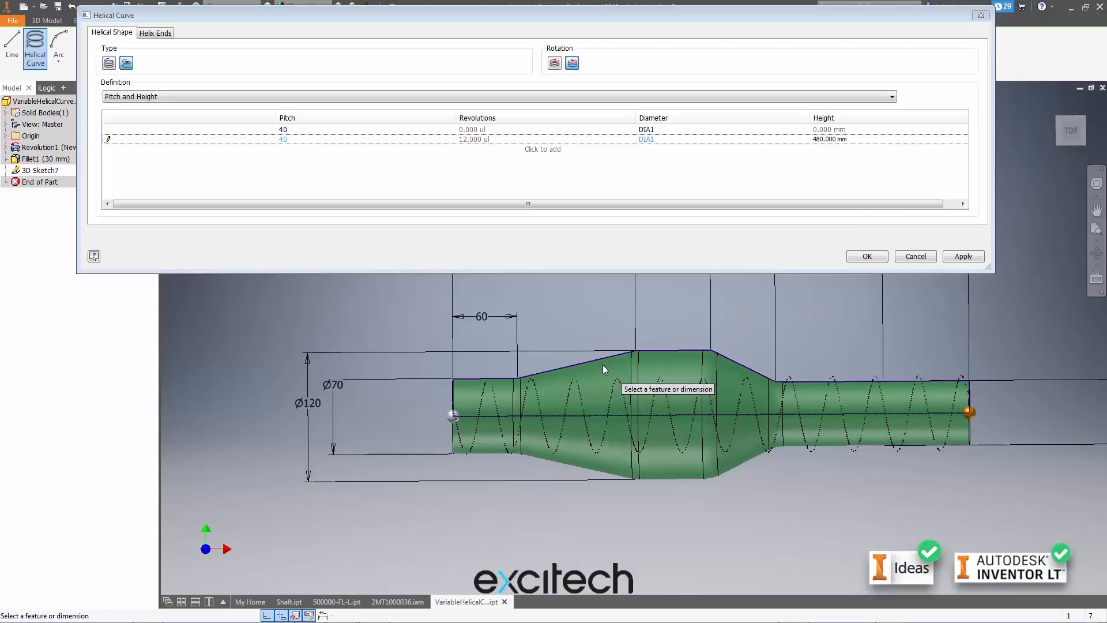
pyautogui.click(482, 318)
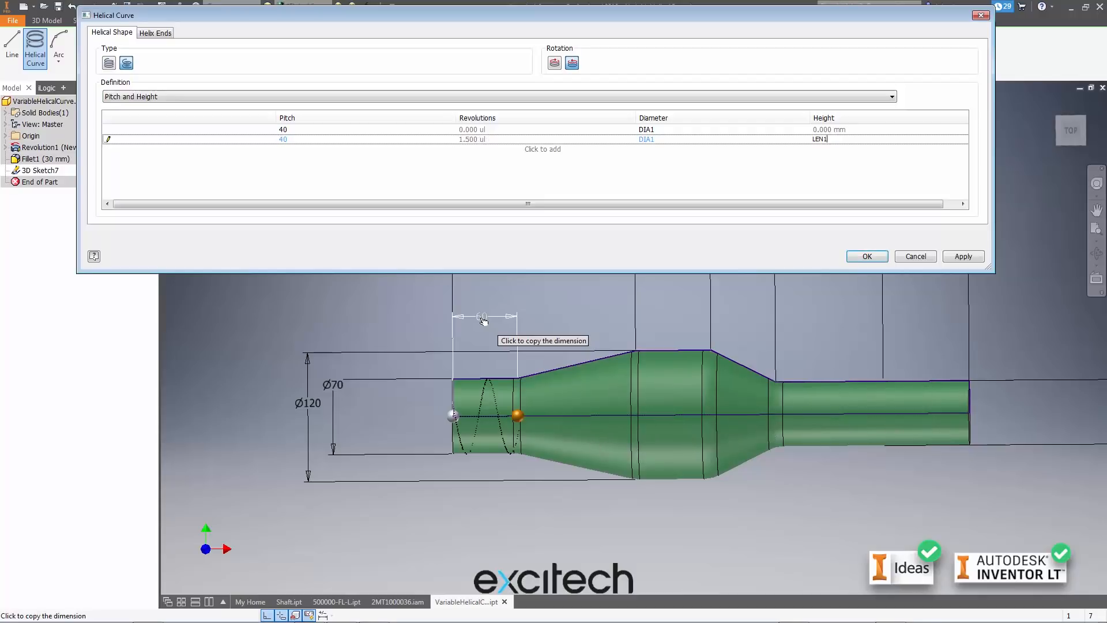
pyautogui.click(454, 417)
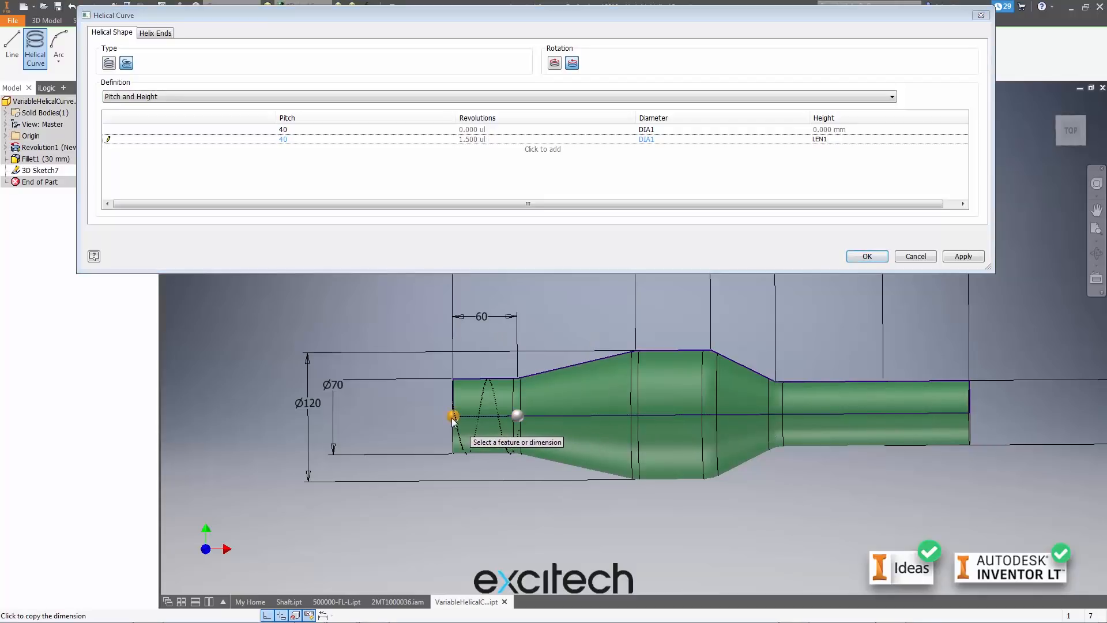
pyautogui.click(518, 416)
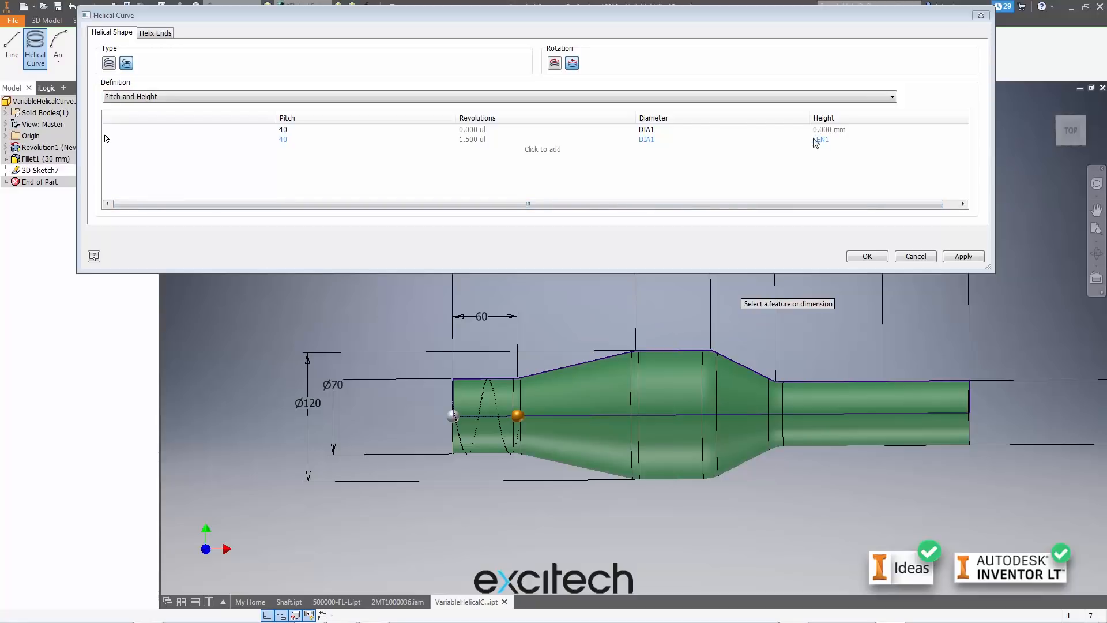
# Add a third row with a pitch of 60 and link its diameter to the revolved body's Ø120 dimension, DIA2
pyautogui.click(552, 150)
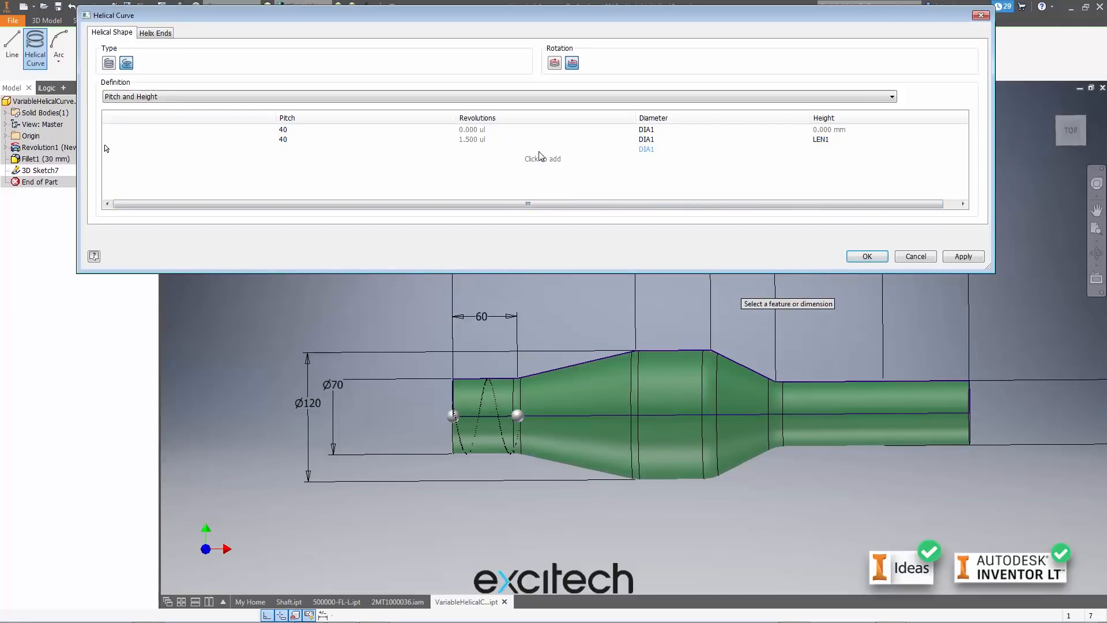
pyautogui.click(293, 149)
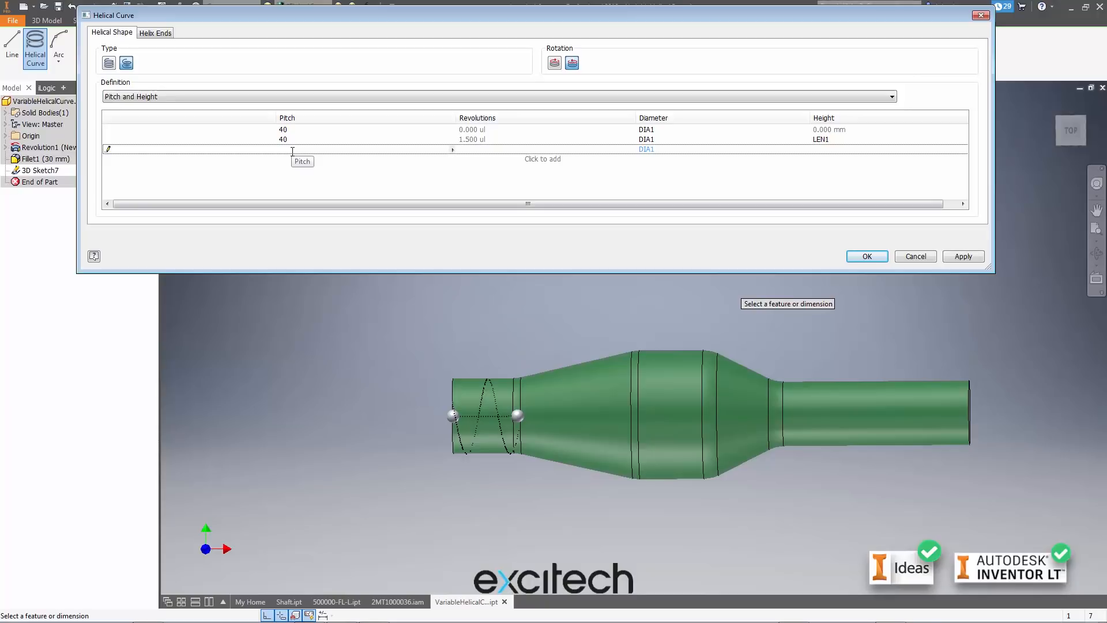
pyautogui.write('60')
pyautogui.click(663, 150)
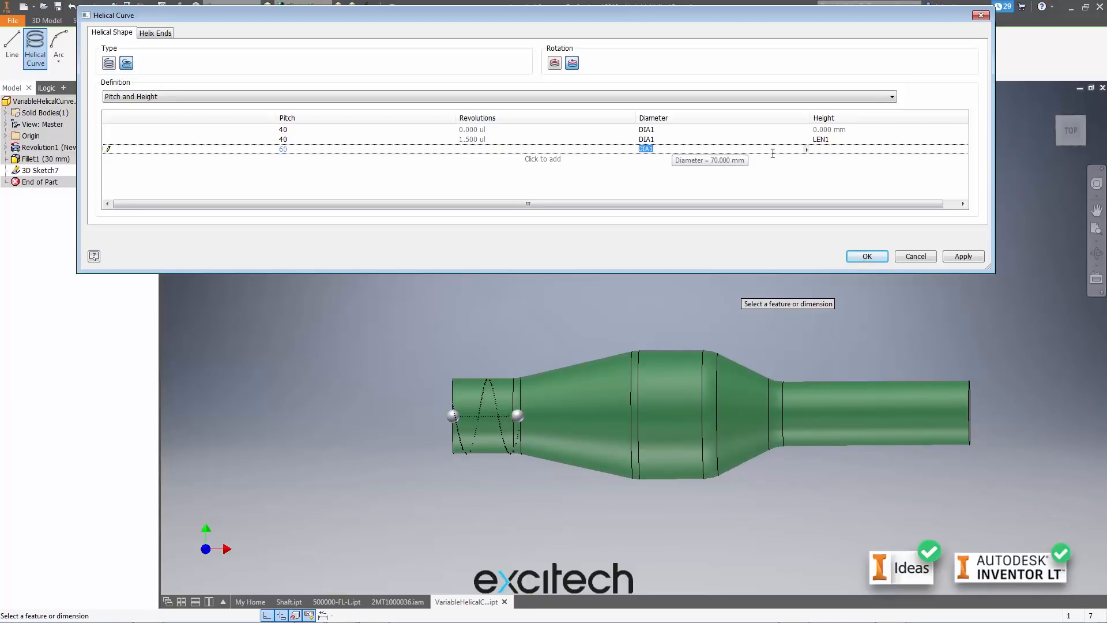
pyautogui.click(806, 149)
pyautogui.click(799, 170)
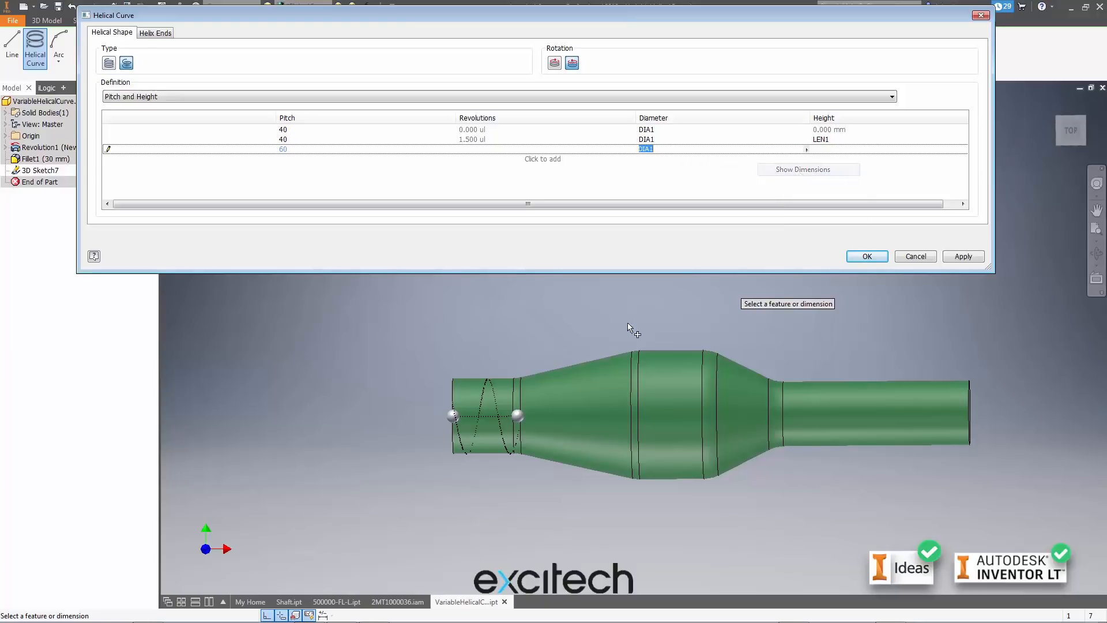
pyautogui.click(587, 369)
pyautogui.scroll(-2, 643, 369)
pyautogui.moveTo(653, 356); pyautogui.dragTo(655, 388, button='middle')
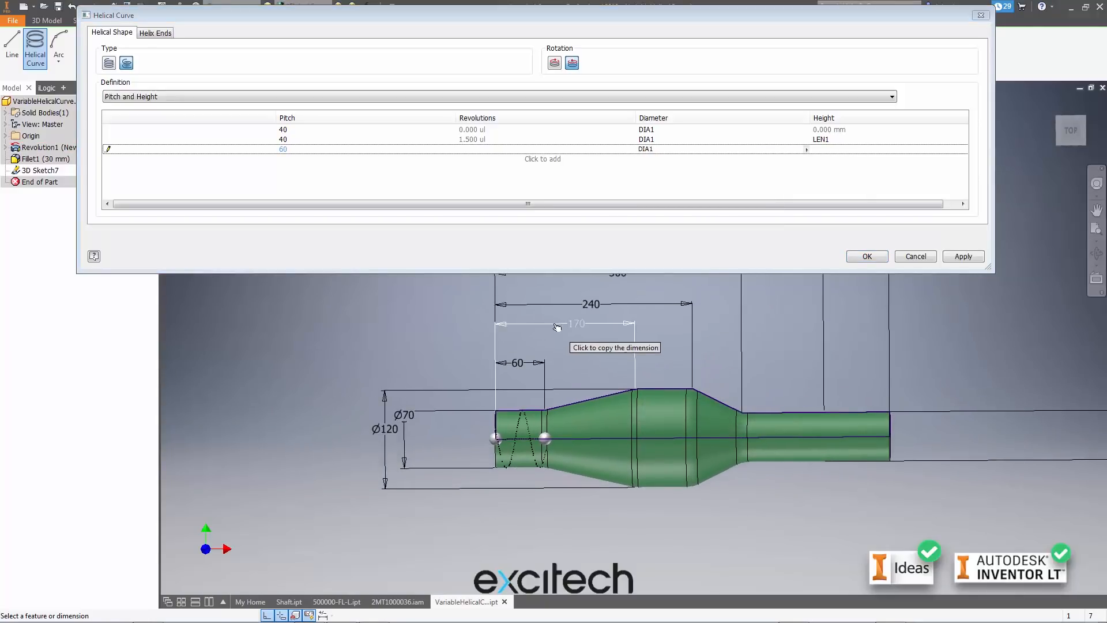
pyautogui.click(385, 432)
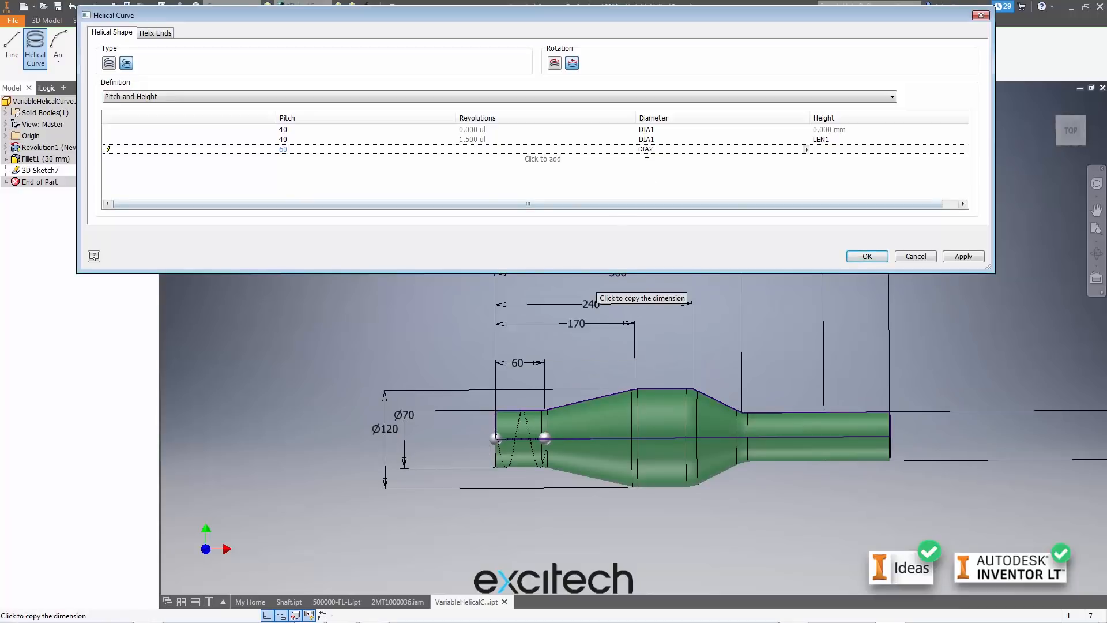
# Link the third row's height to the revolved body's 170 dimension, LEN2
pyautogui.click(840, 149)
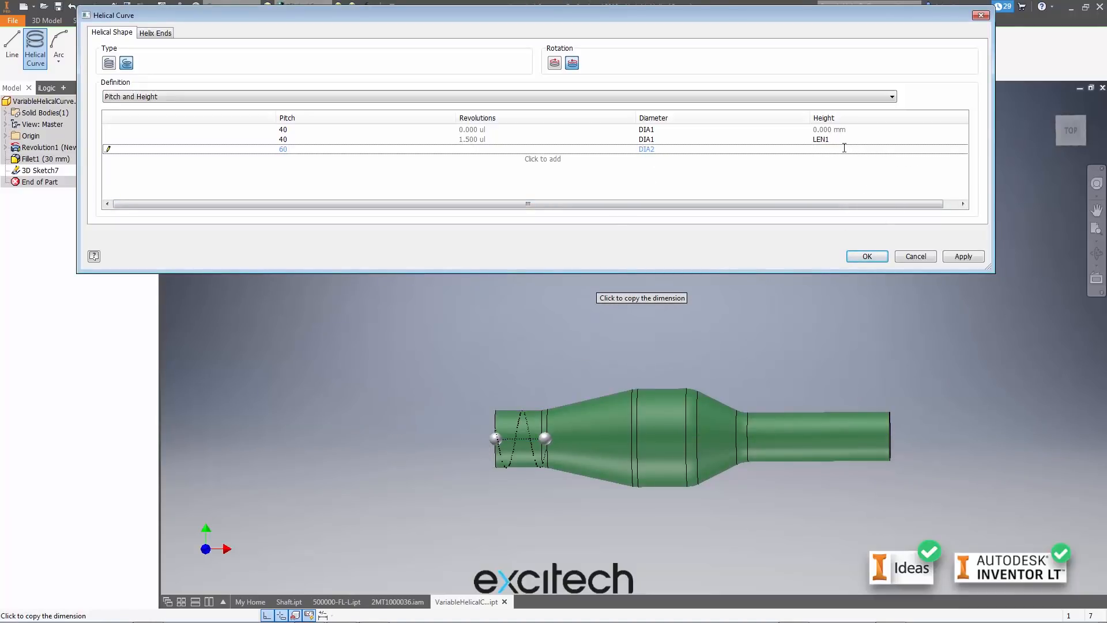
pyautogui.rightClick(843, 148)
pyautogui.click(886, 167)
pyautogui.click(598, 403)
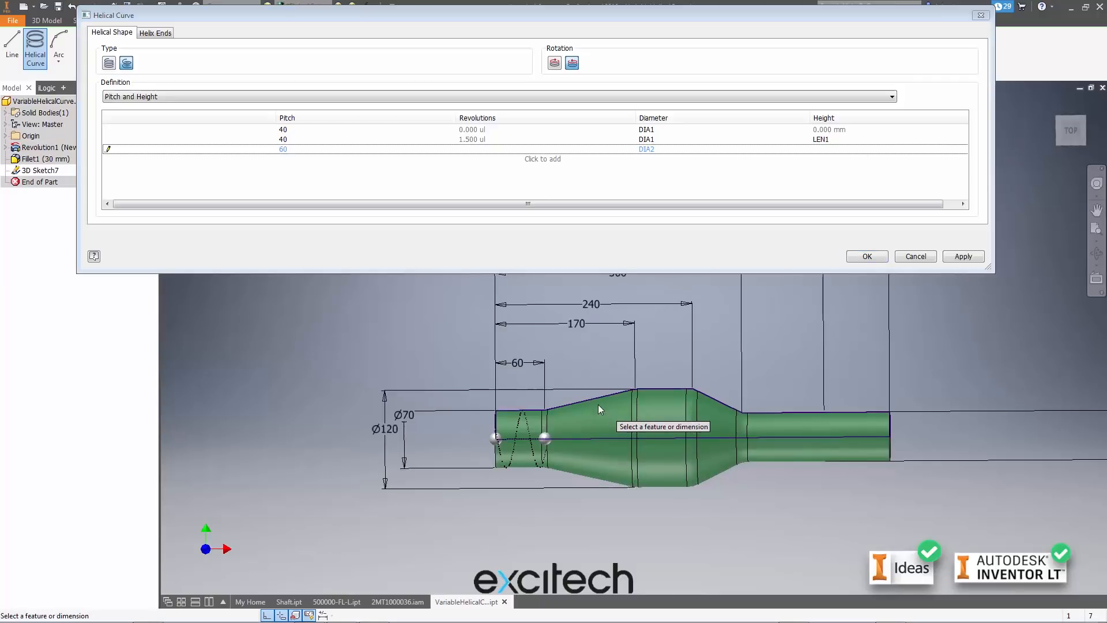
pyautogui.click(582, 326)
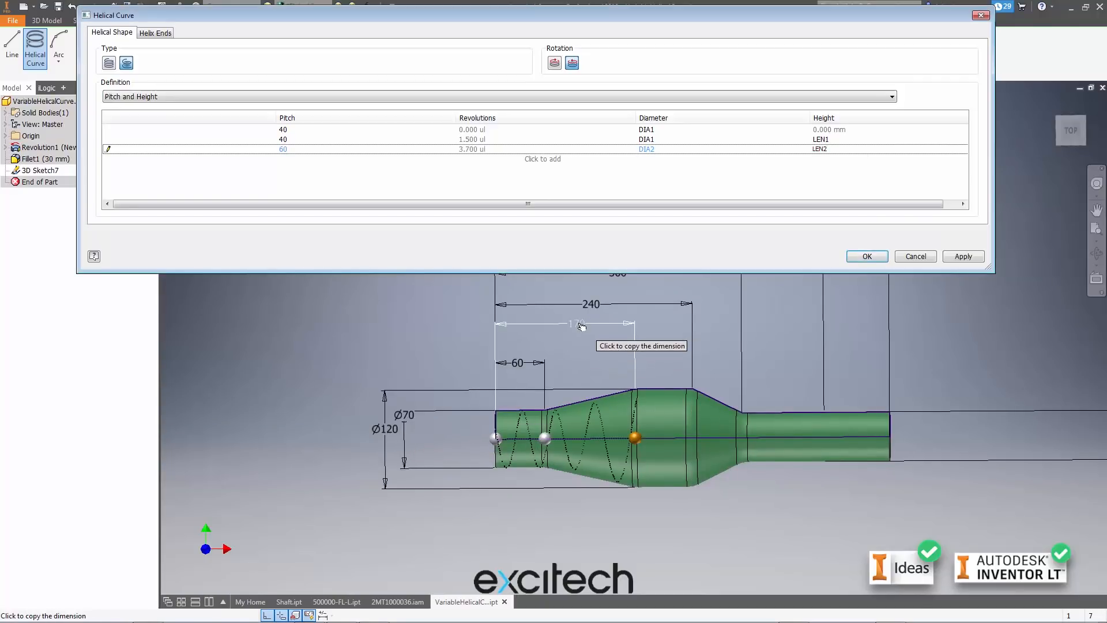
# Add a fourth row with a pitch of 60, keep its diameter at DIA2, and link its height to the 240 dimension, LEN3
pyautogui.click(551, 160)
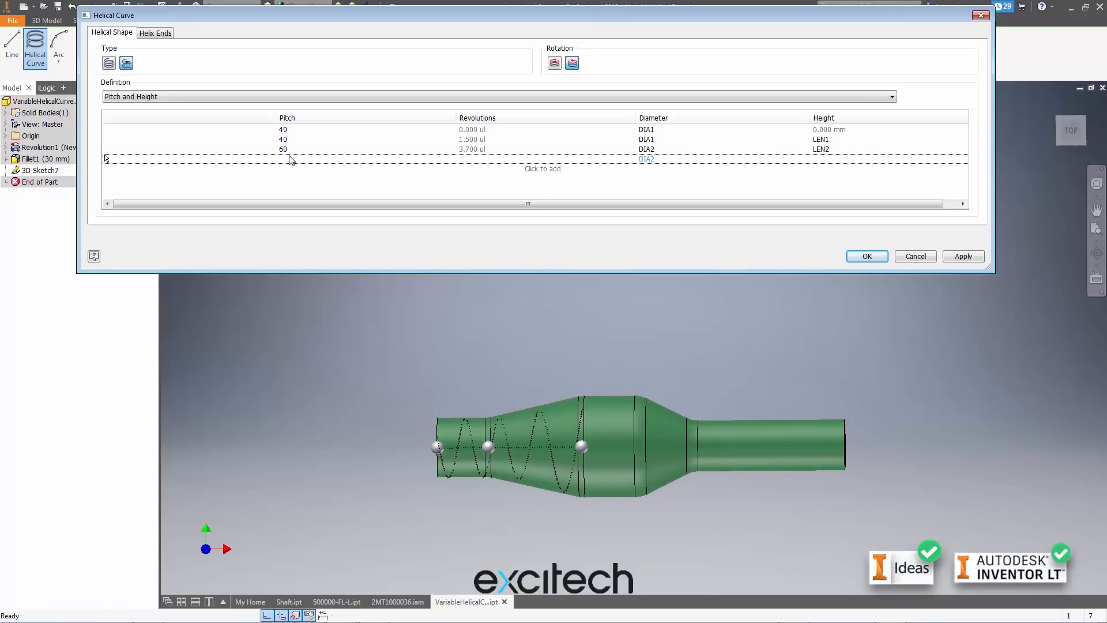
pyautogui.write('60')
pyautogui.click(649, 159)
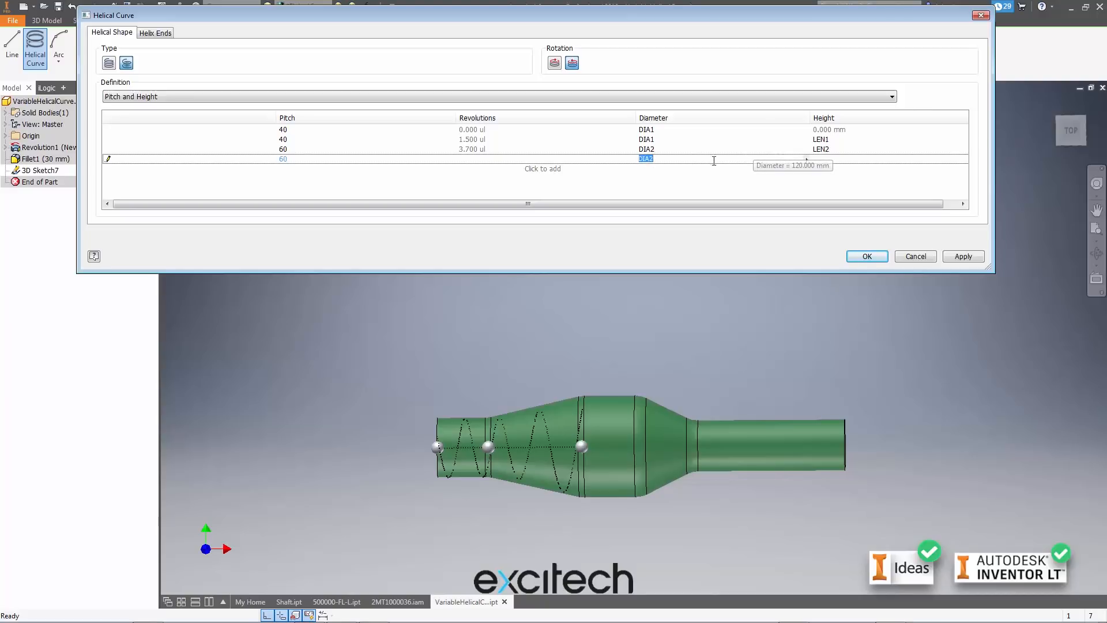
pyautogui.click(858, 160)
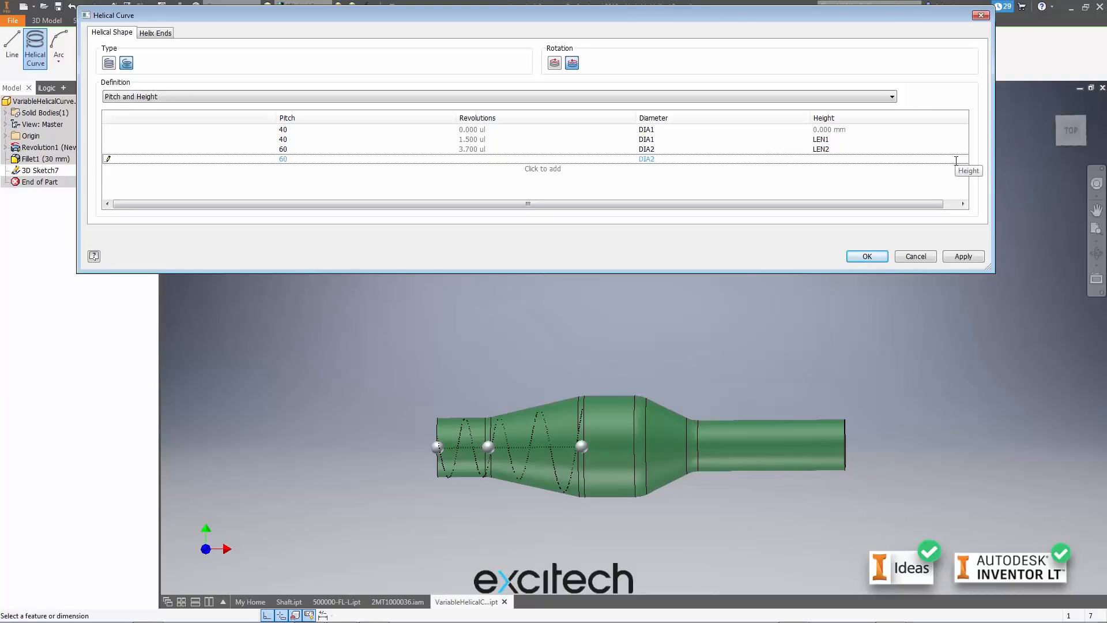
pyautogui.rightClick(832, 163)
pyautogui.click(859, 176)
pyautogui.click(618, 410)
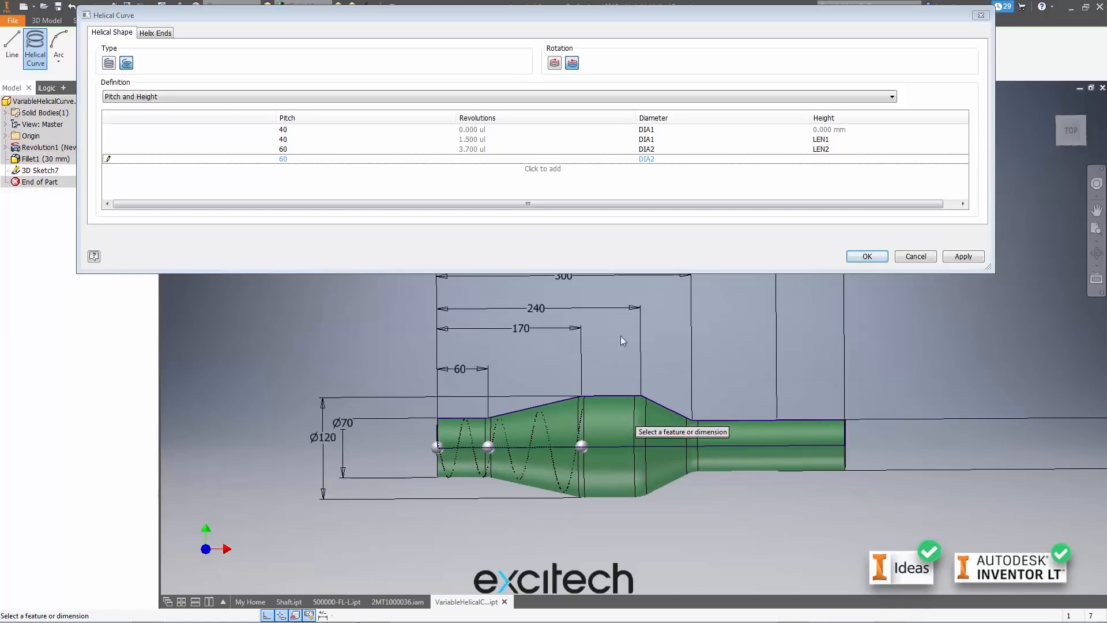
pyautogui.click(569, 309)
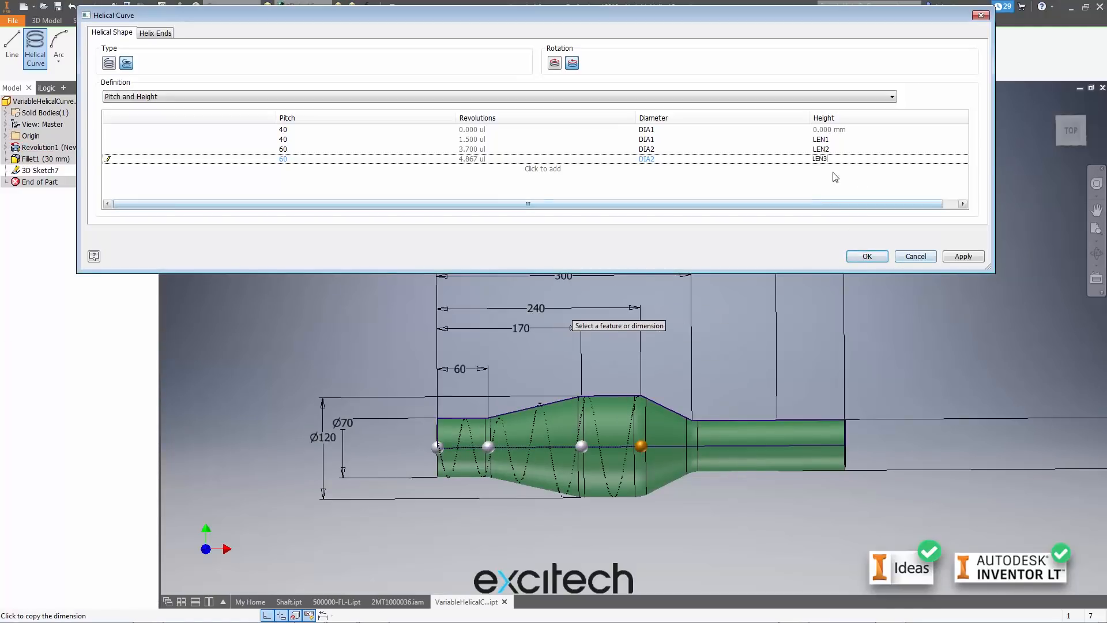
pyautogui.click(830, 150)
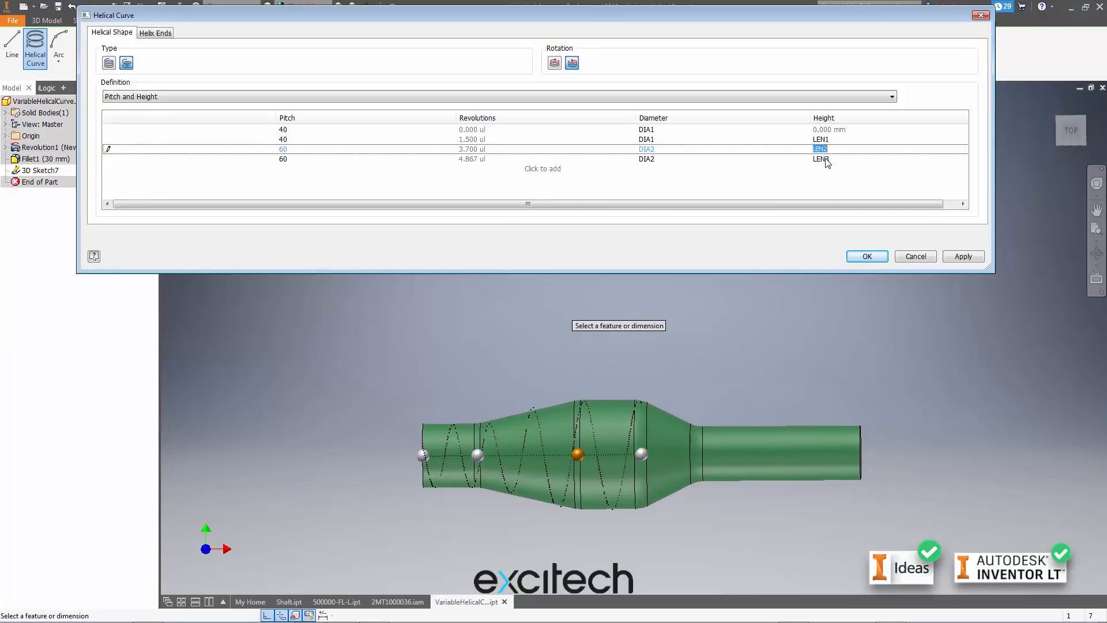
# Add a fifth row with a pitch of 80 and link its diameter to the revolved body's Ø60 dimension, DIA3
pyautogui.click(544, 168)
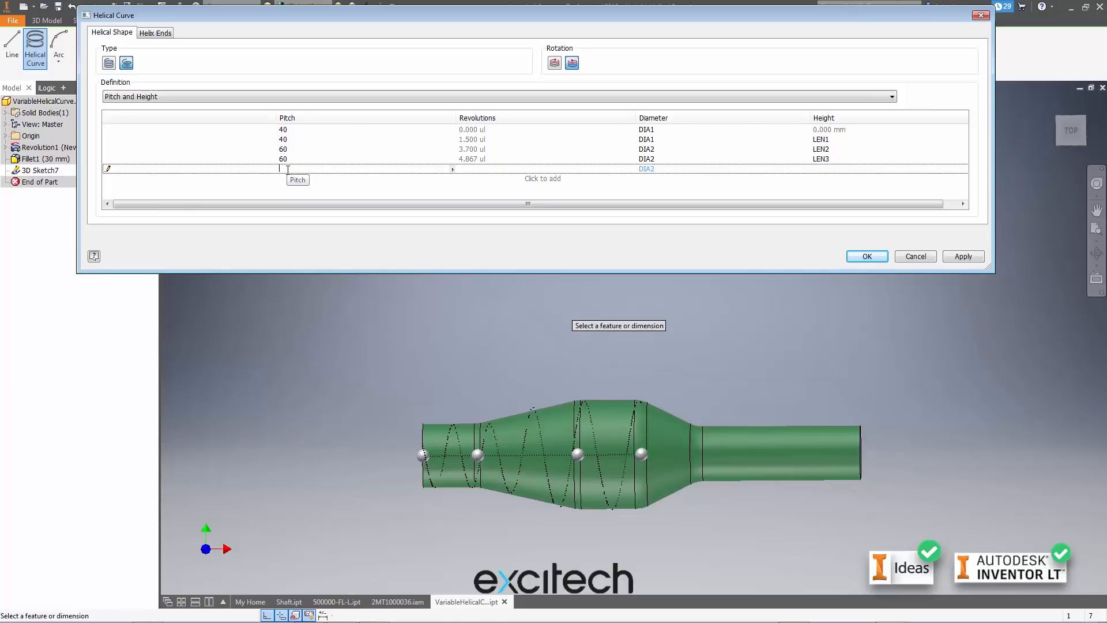
pyautogui.write('80')
pyautogui.click(657, 170)
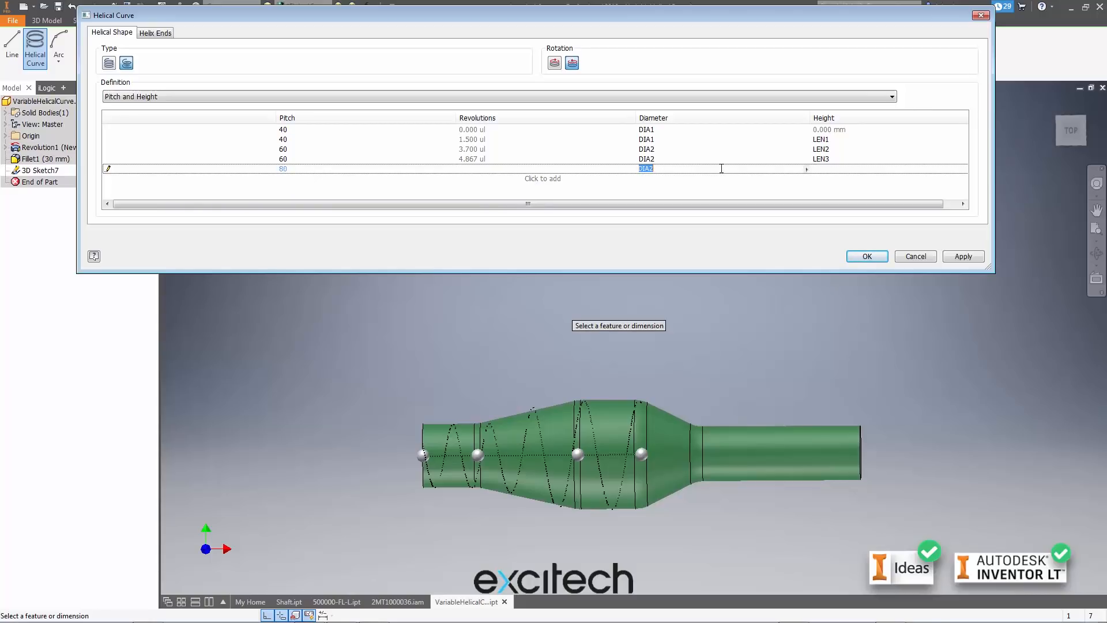
pyautogui.rightClick(763, 170)
pyautogui.click(790, 191)
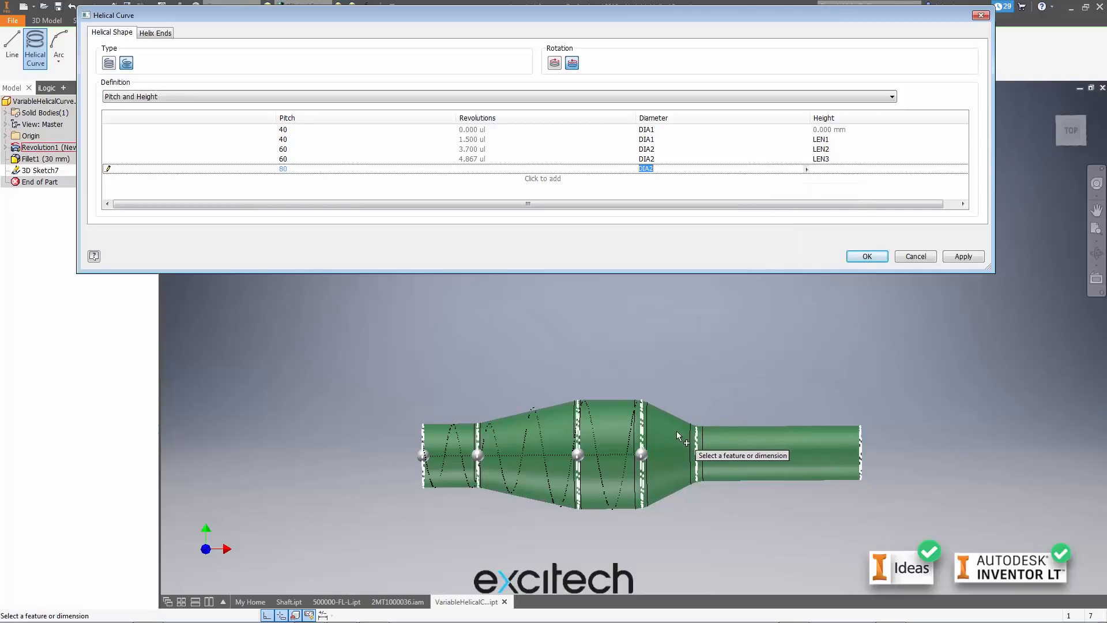
pyautogui.click(677, 431)
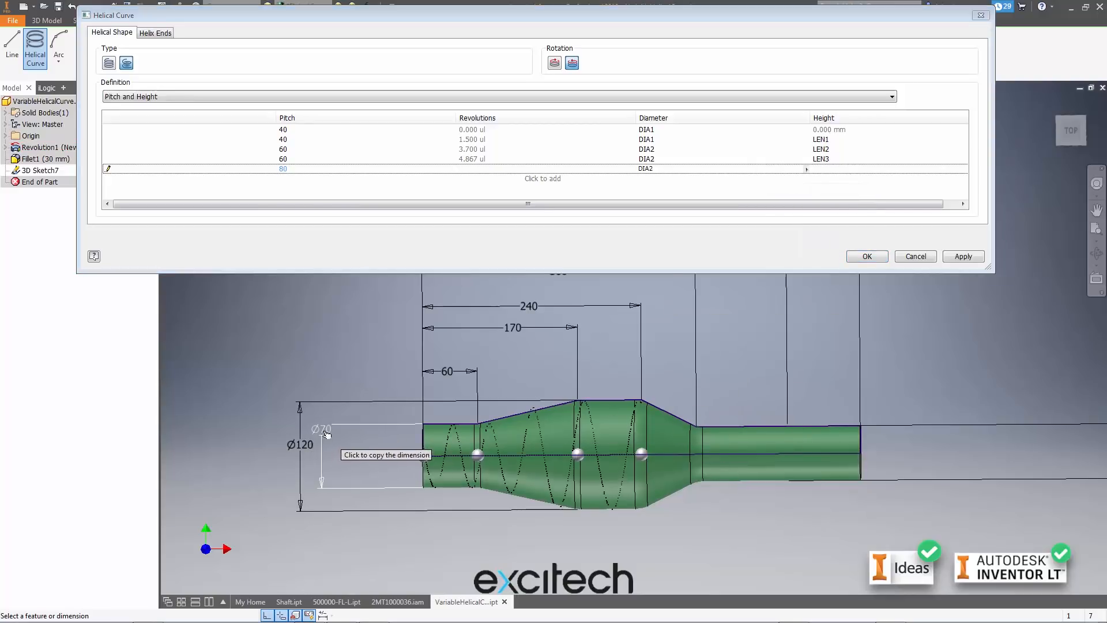
pyautogui.scroll(-2, 576, 461)
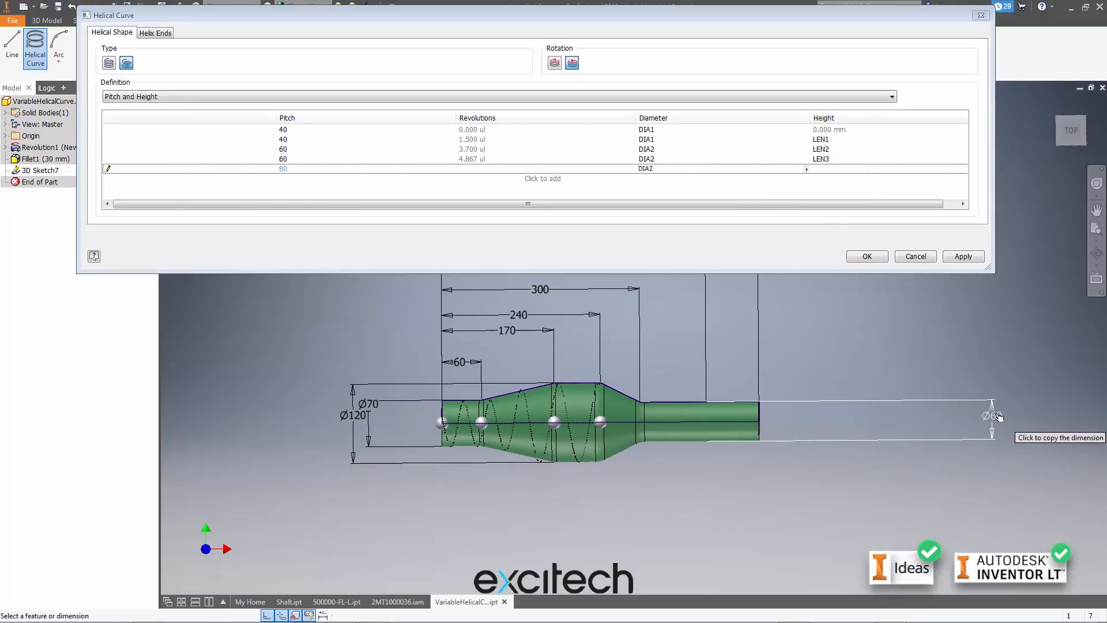
pyautogui.click(999, 417)
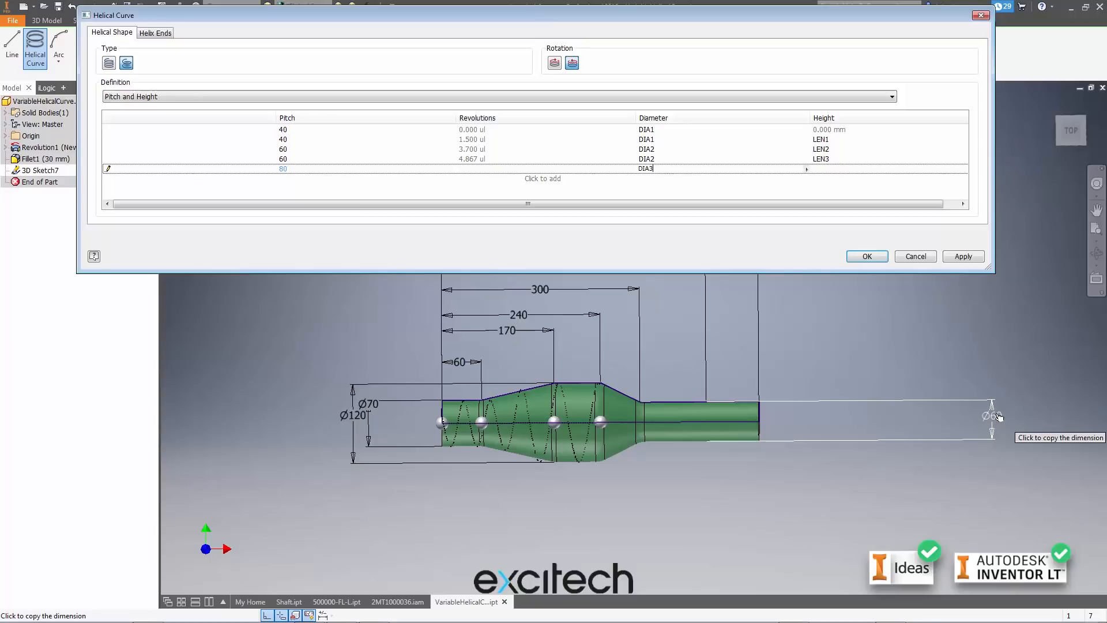
# Show the revolved body's dimensions for the fifth row's height value
pyautogui.click(828, 170)
pyautogui.rightClick(844, 172)
pyautogui.click(870, 191)
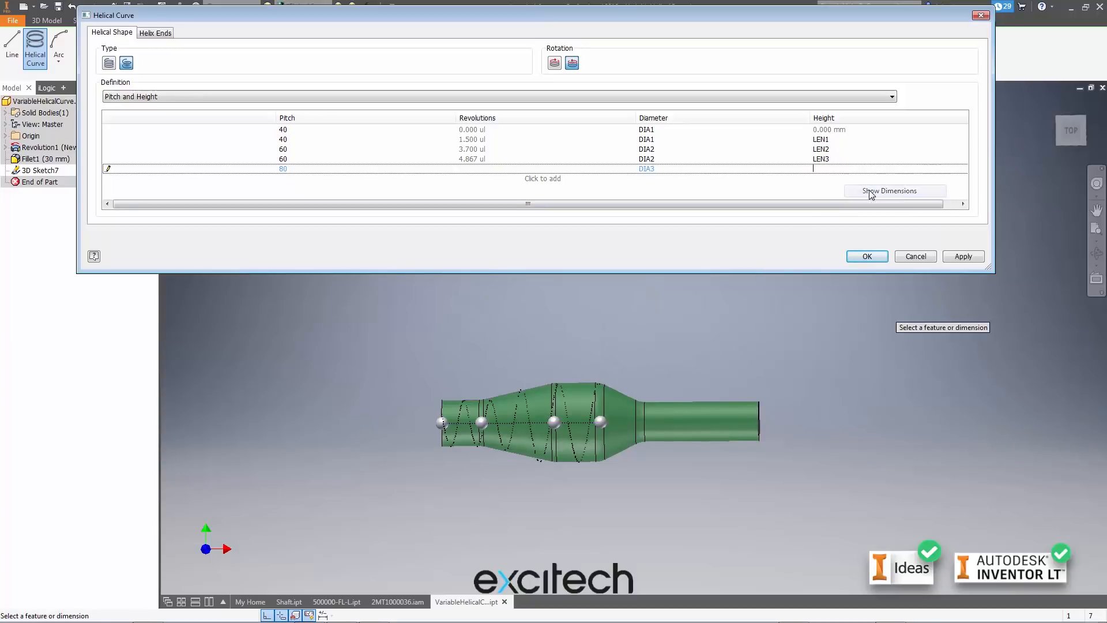
pyautogui.click(656, 410)
pyautogui.scroll(-2, 462, 362)
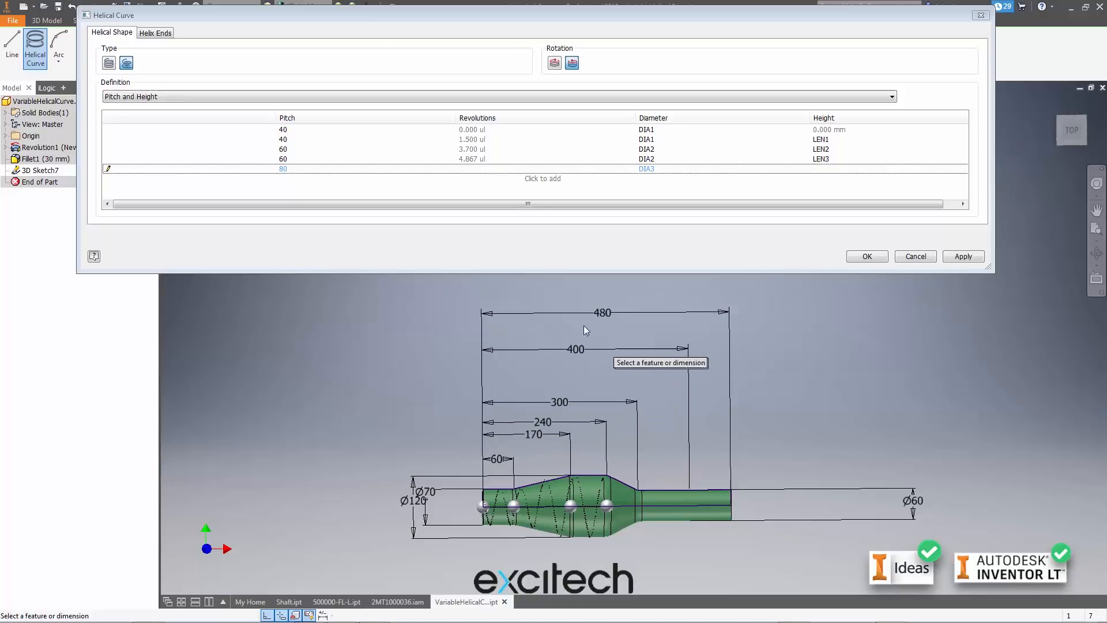
pyautogui.click(829, 168)
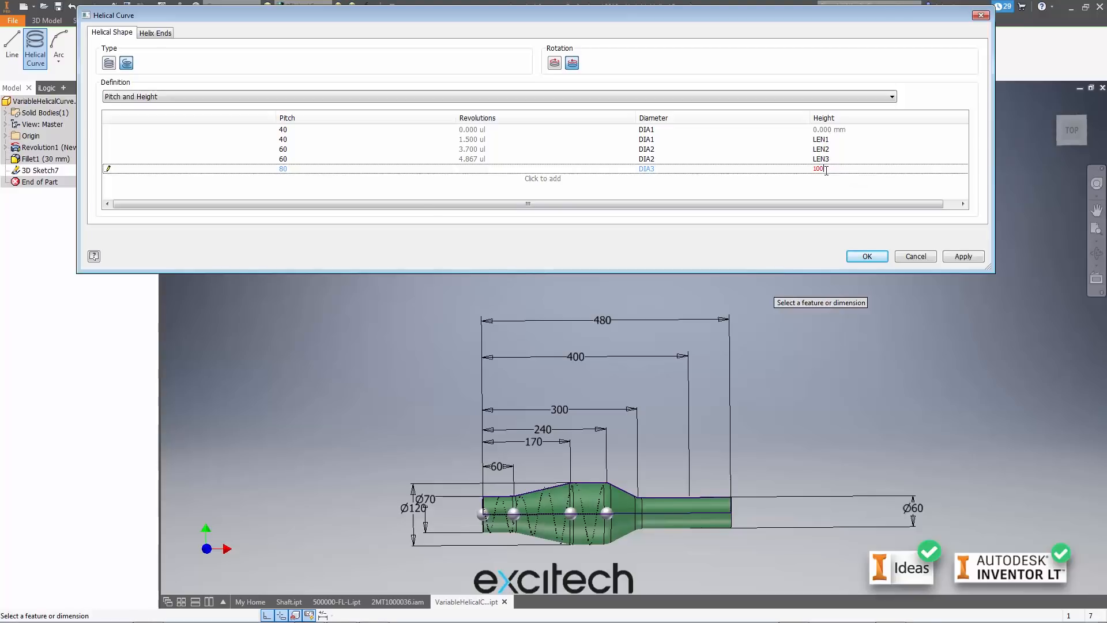
pyautogui.moveTo(826, 169); pyautogui.dragTo(806, 170)
pyautogui.press('BackSpace')
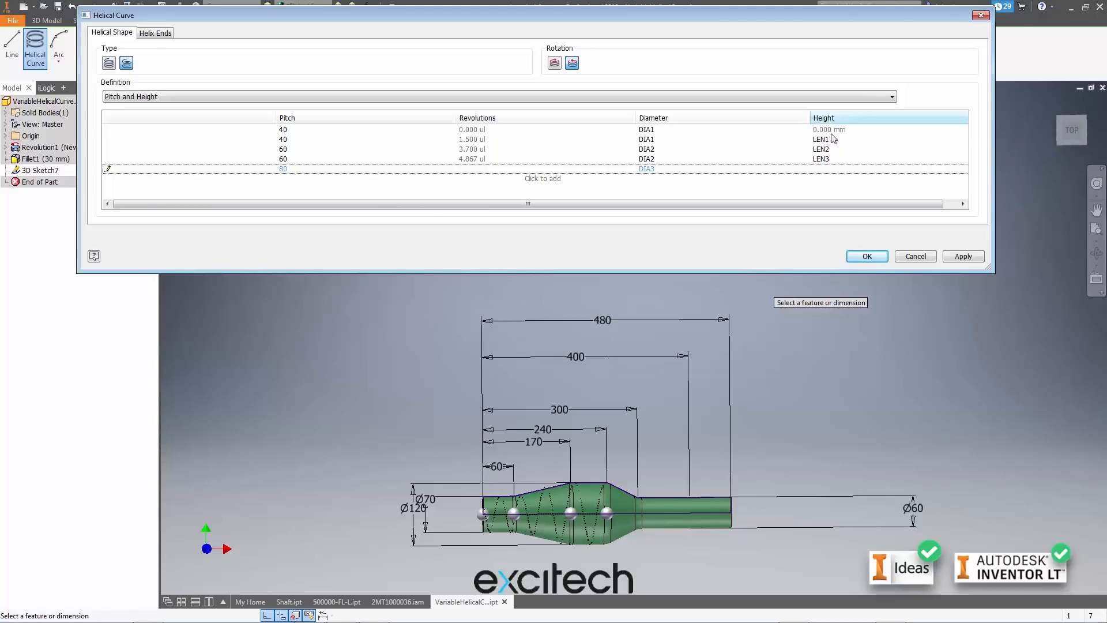
# Try the 400 dimension, LEN5, as the fifth row's height and replace it with the 300 dimension, LEN4
pyautogui.click(584, 354)
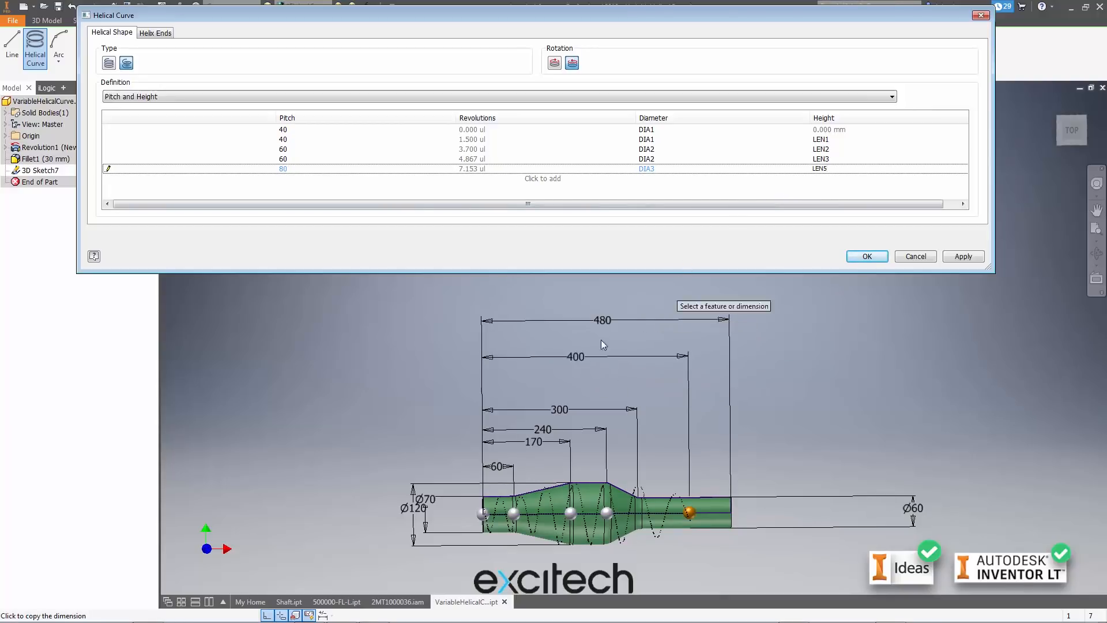
pyautogui.click(580, 429)
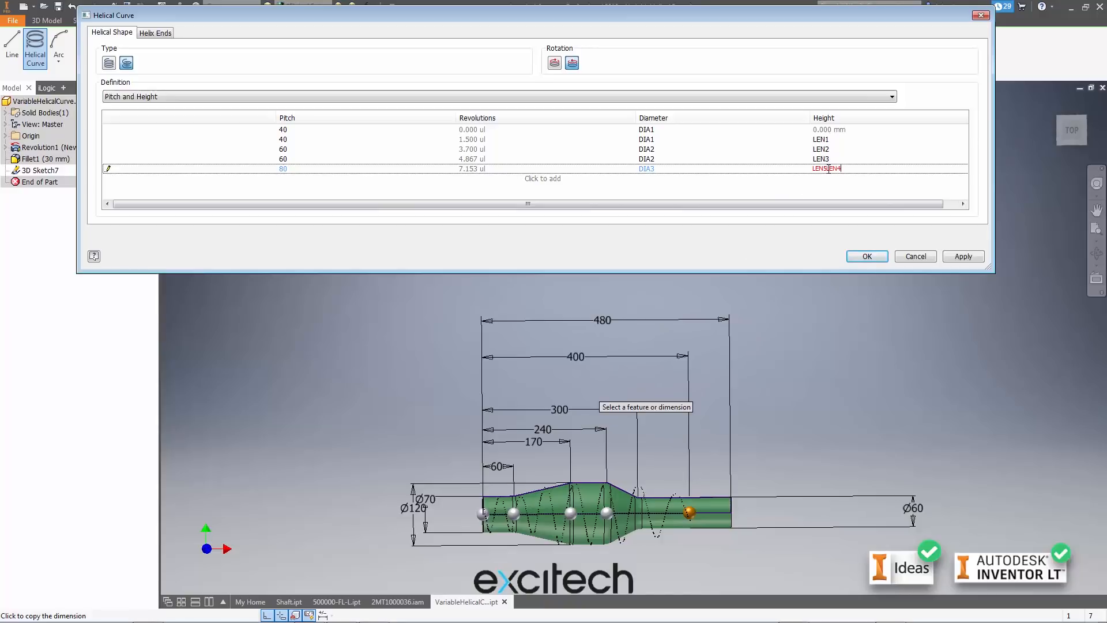
pyautogui.press('BackSpace')
pyautogui.press('BackSpace')
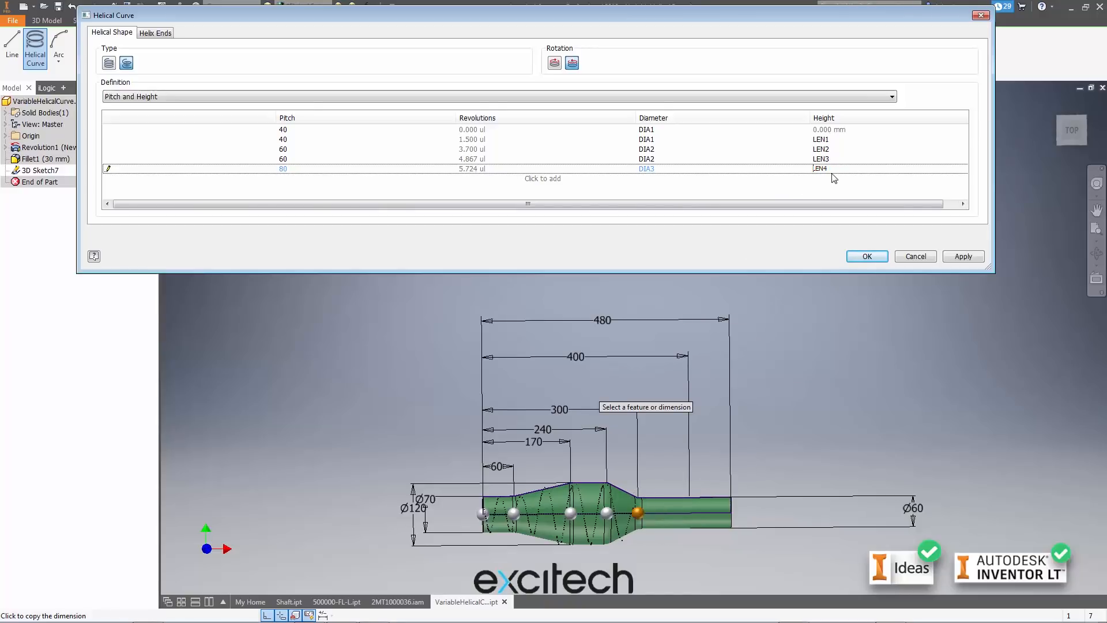
# Add a sixth row with a pitch of 40, keep its diameter at DIA3, and link its height to the 400 dimension, LEN5
pyautogui.click(540, 182)
pyautogui.scroll(-3, 542, 185)
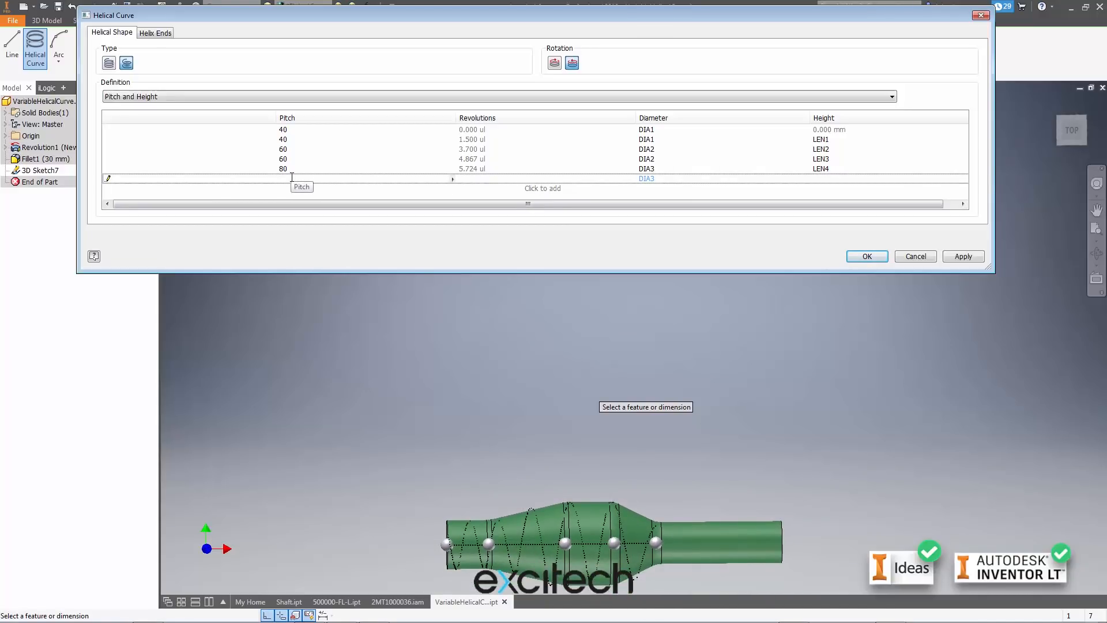
pyautogui.write('40')
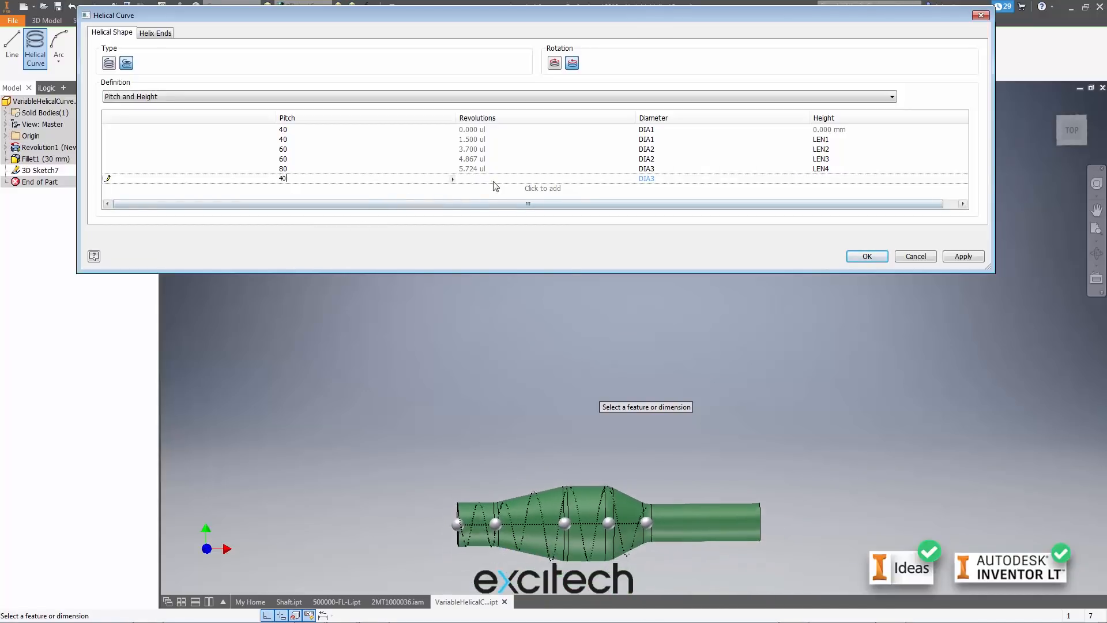
pyautogui.click(657, 179)
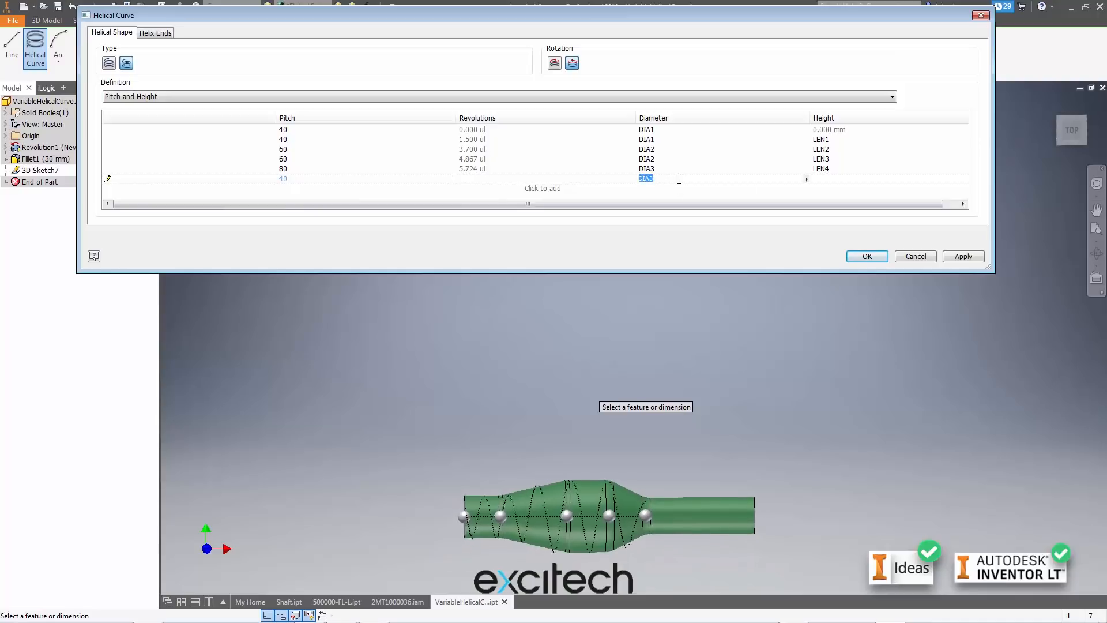
pyautogui.click(830, 181)
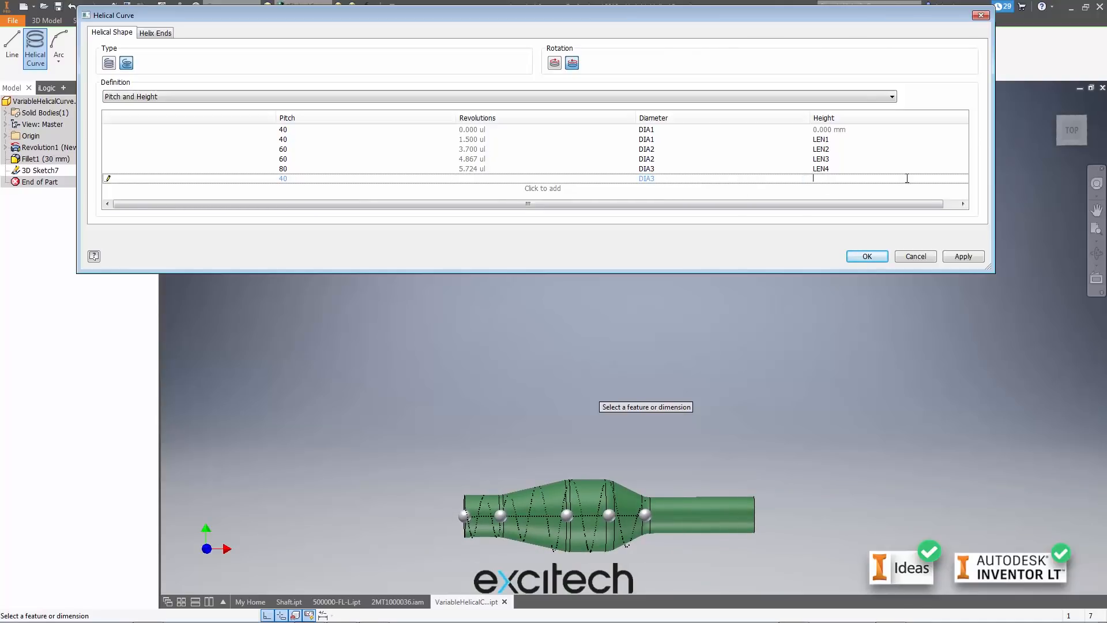
pyautogui.rightClick(859, 180)
pyautogui.click(887, 199)
pyautogui.click(686, 504)
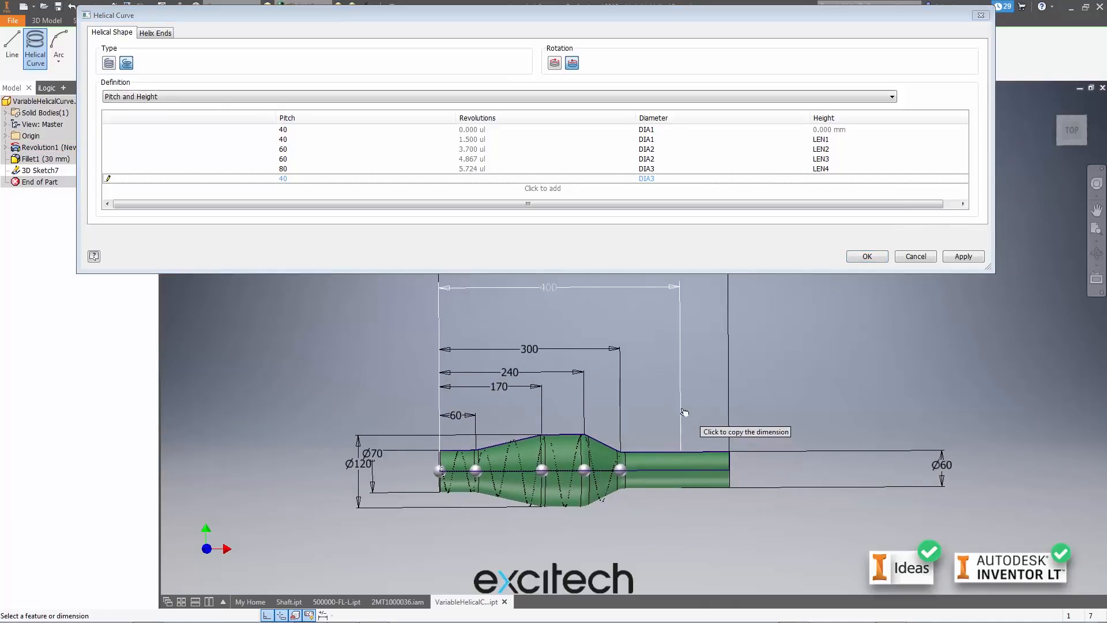
pyautogui.click(487, 296)
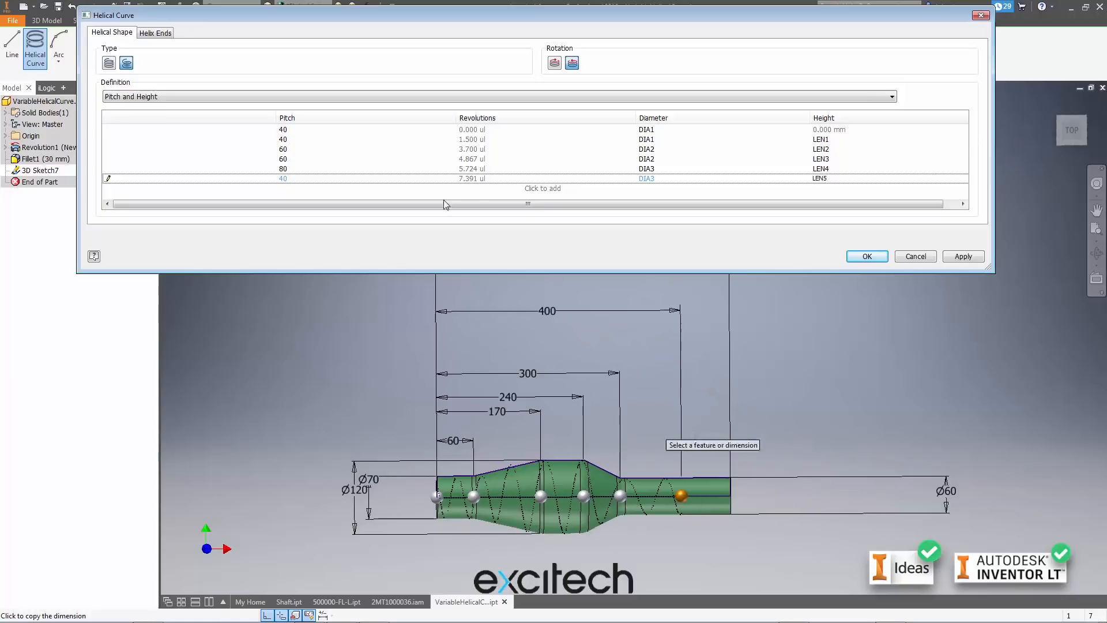
# Add a seventh row with a pitch of 40, keep its diameter at DIA3, and link its height to the 480 dimension, LEN6
pyautogui.click(538, 192)
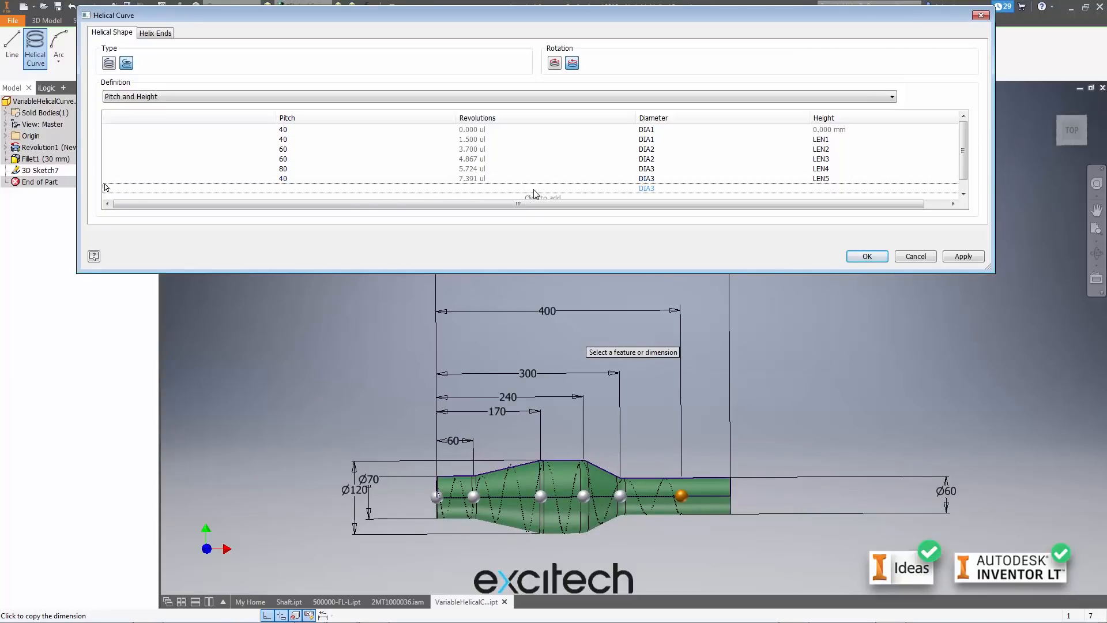
pyautogui.click(305, 184)
pyautogui.write('10')
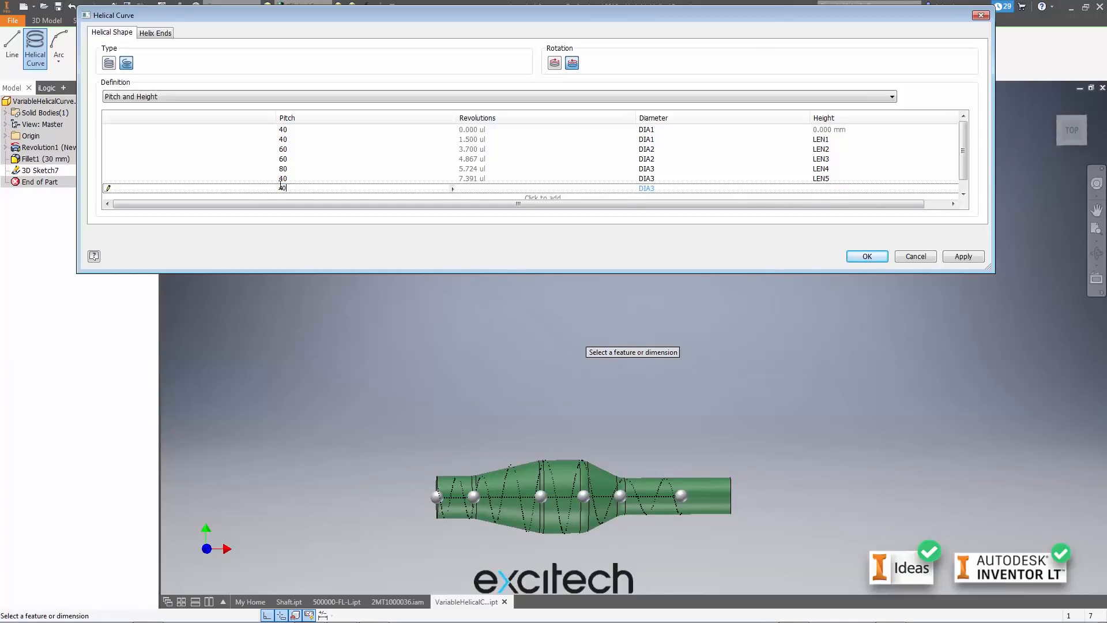
pyautogui.click(319, 180)
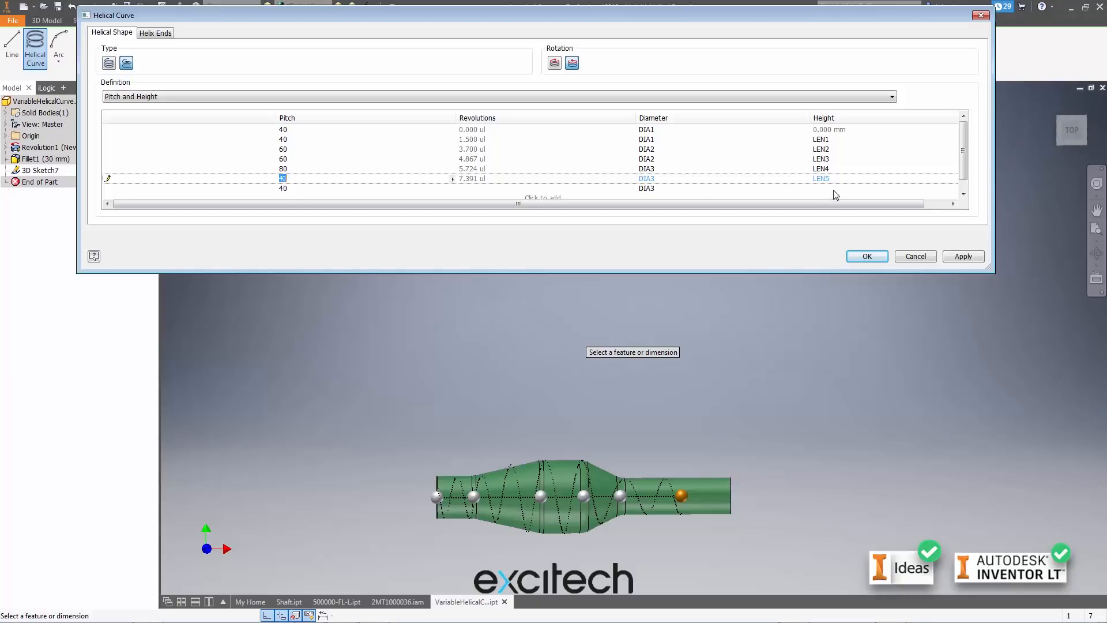
pyautogui.click(862, 189)
pyautogui.rightClick(838, 187)
pyautogui.click(868, 208)
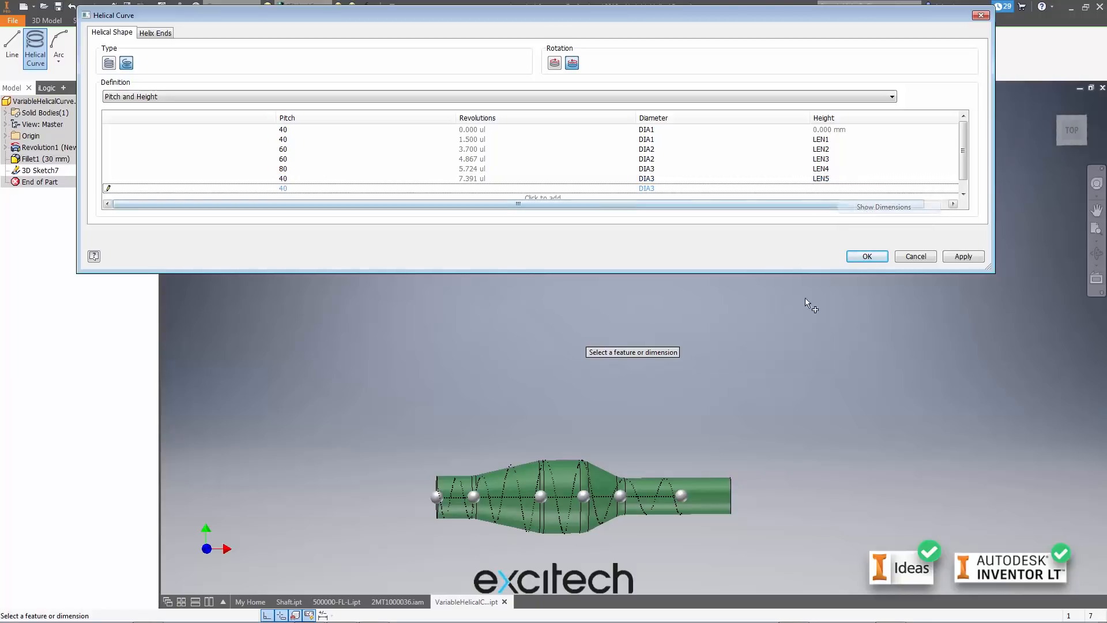
pyautogui.click(715, 487)
pyautogui.click(727, 338)
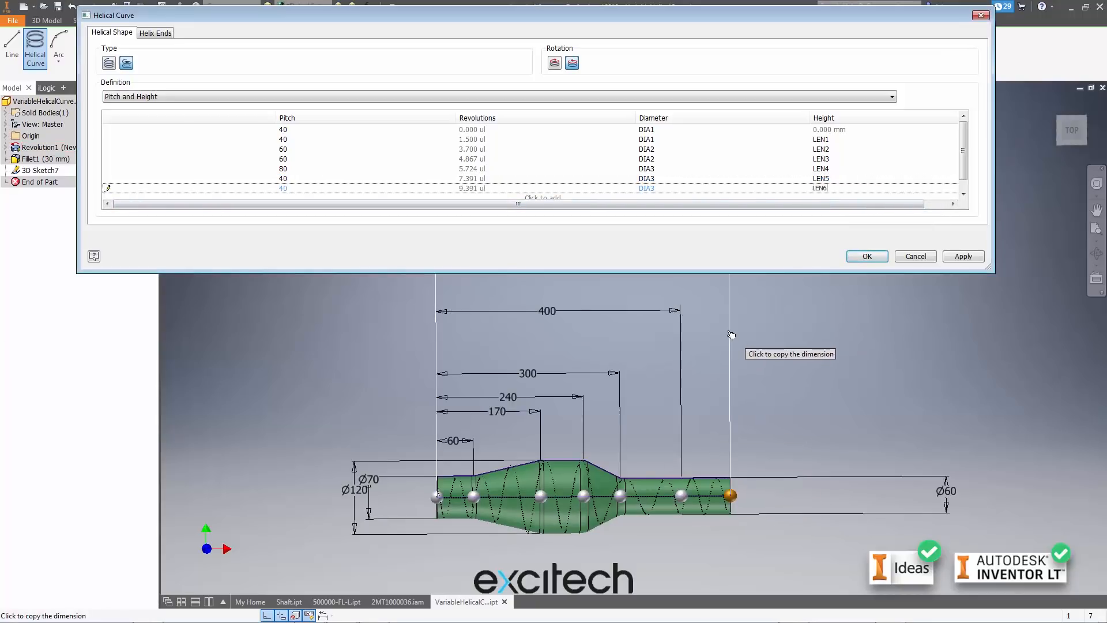
pyautogui.scroll(5, 842, 357)
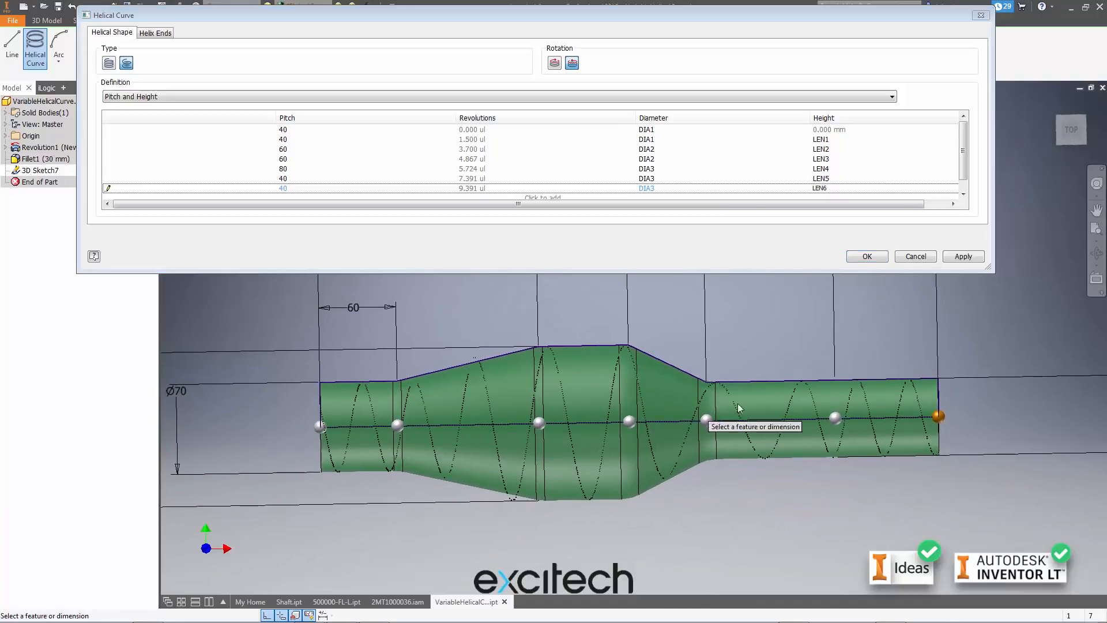
pyautogui.scroll(-5, 400, 399)
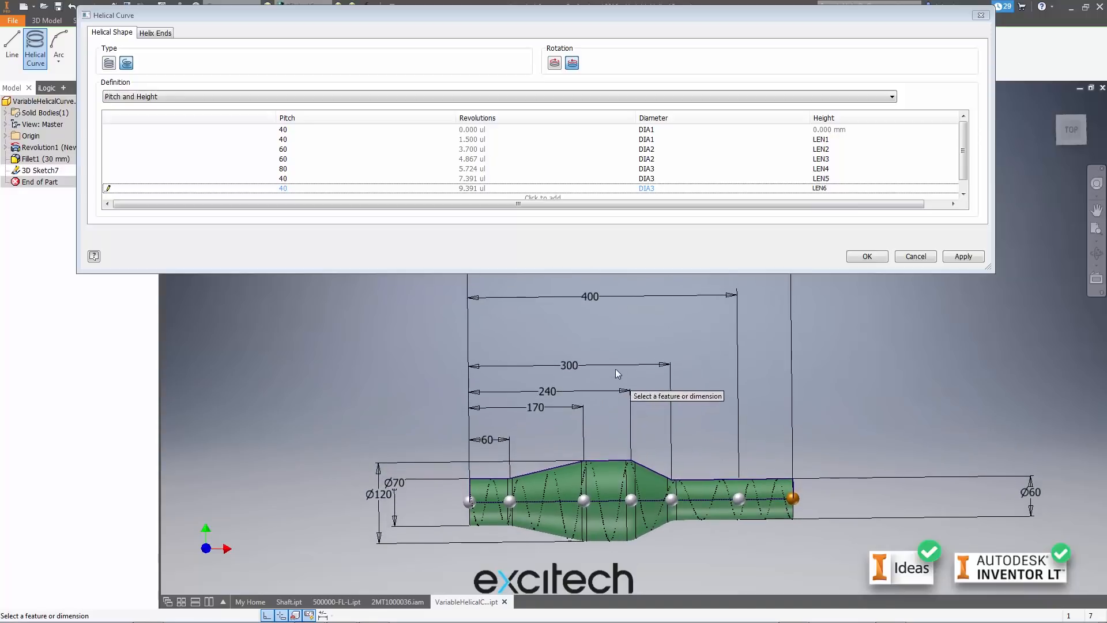
pyautogui.moveTo(849, 315); pyautogui.dragTo(824, 350, button='middle')
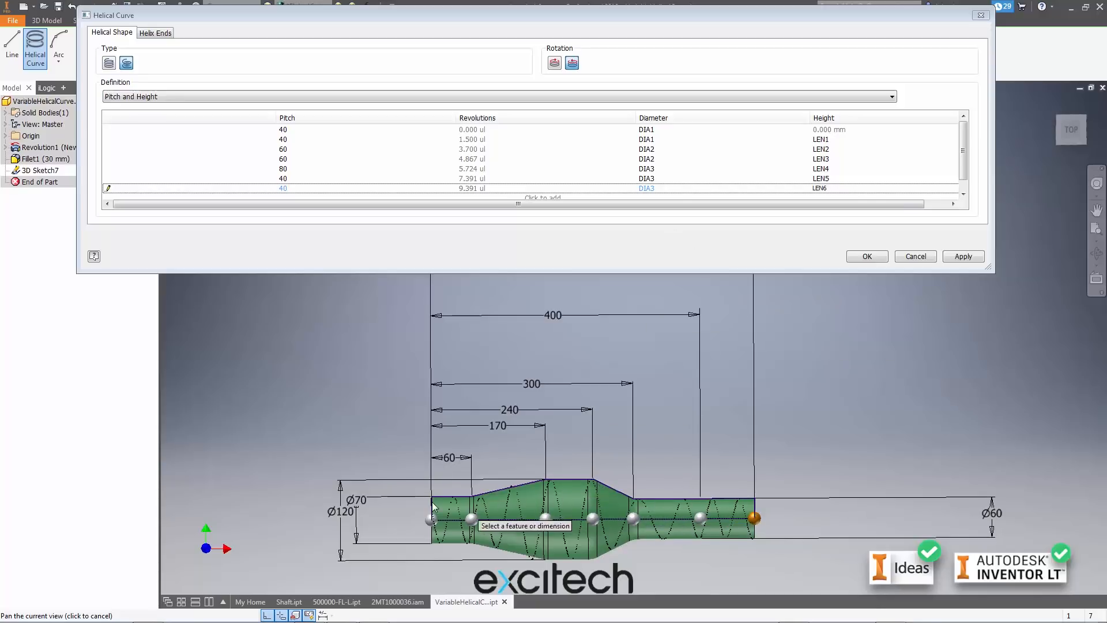
pyautogui.moveTo(908, 363); pyautogui.dragTo(891, 365, button='middle')
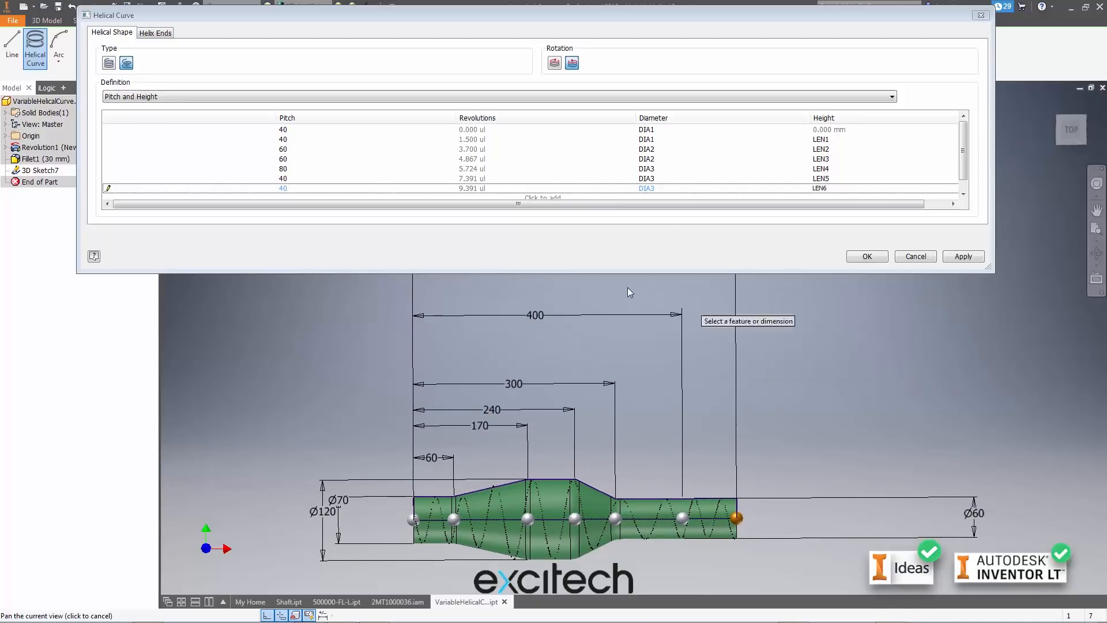
pyautogui.moveTo(766, 384); pyautogui.dragTo(754, 380, button='middle')
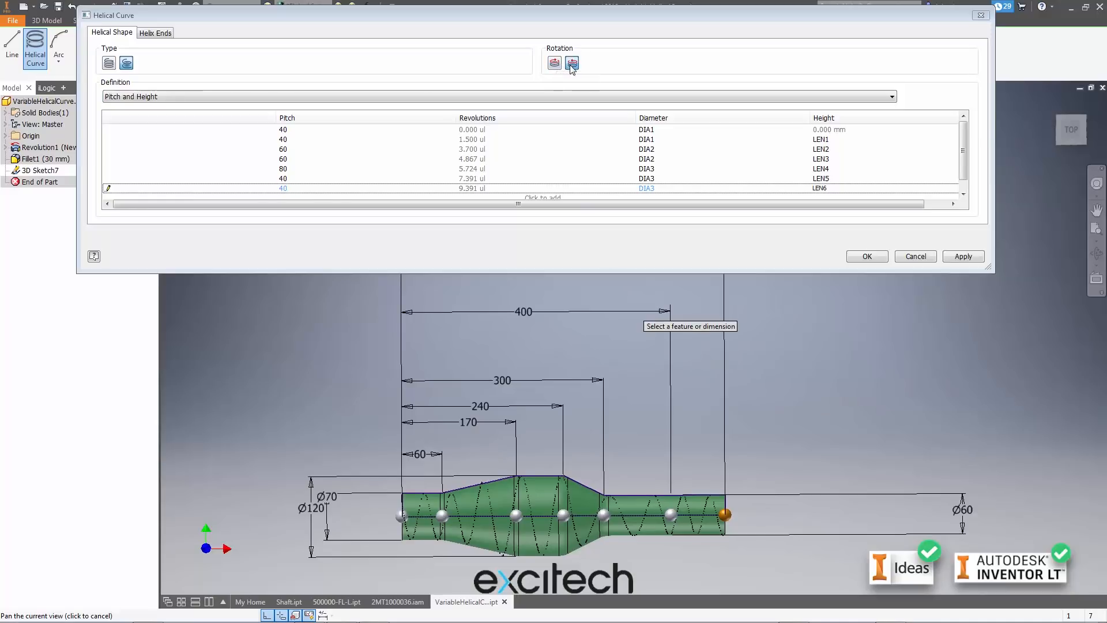
pyautogui.click(194, 97)
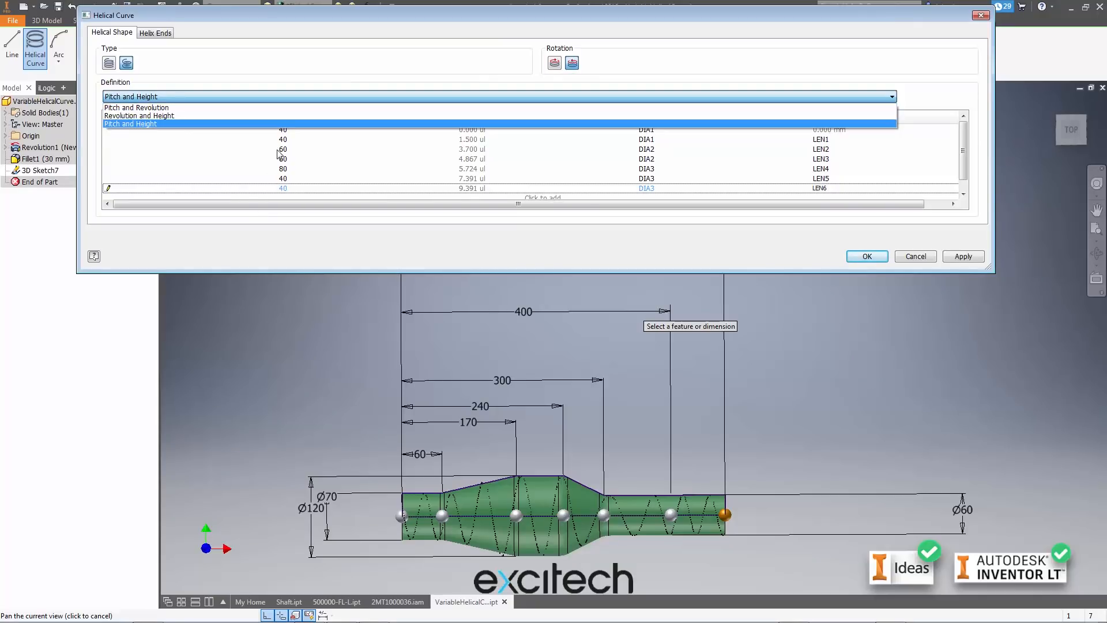
pyautogui.click(292, 230)
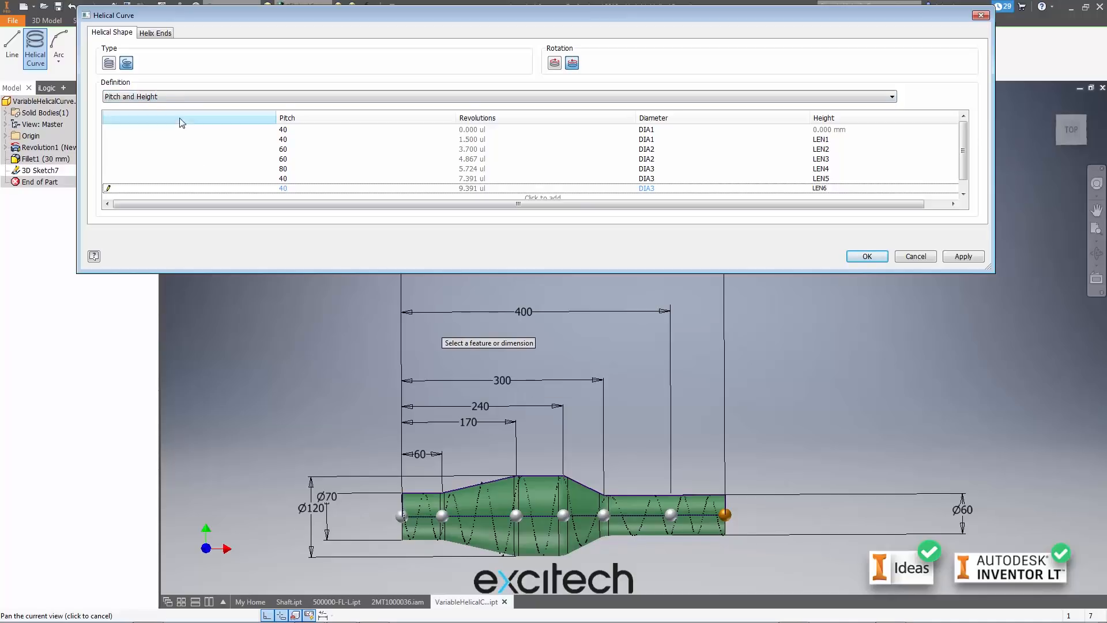
# Switch the curve definition to Revolution and Height and set the third row's revolutions to 4
pyautogui.click(167, 97)
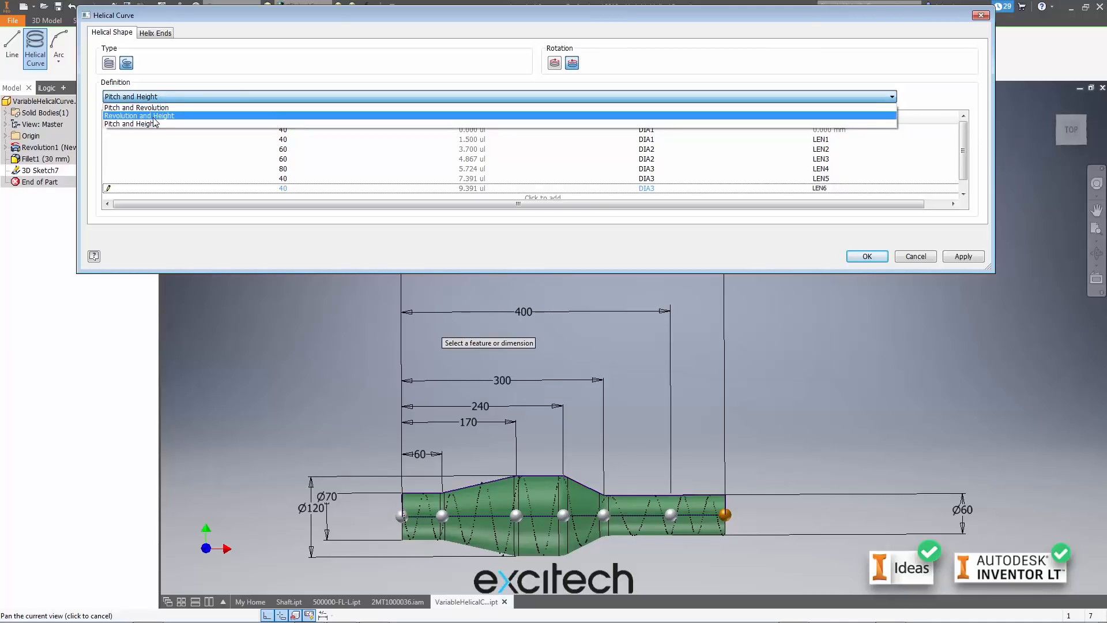
pyautogui.click(153, 116)
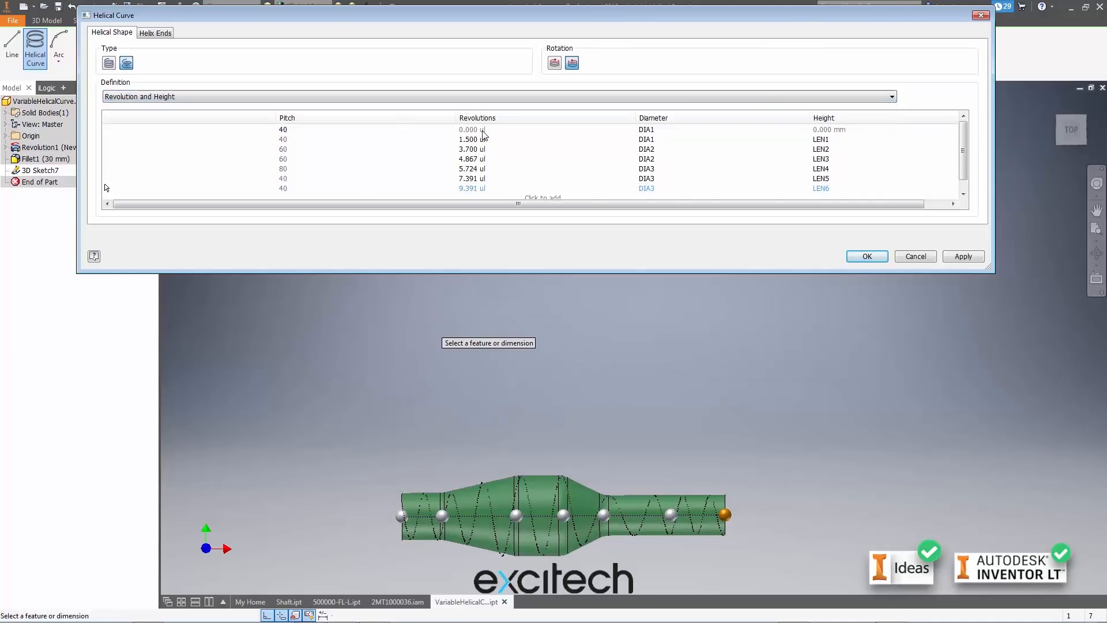
pyautogui.click(476, 149)
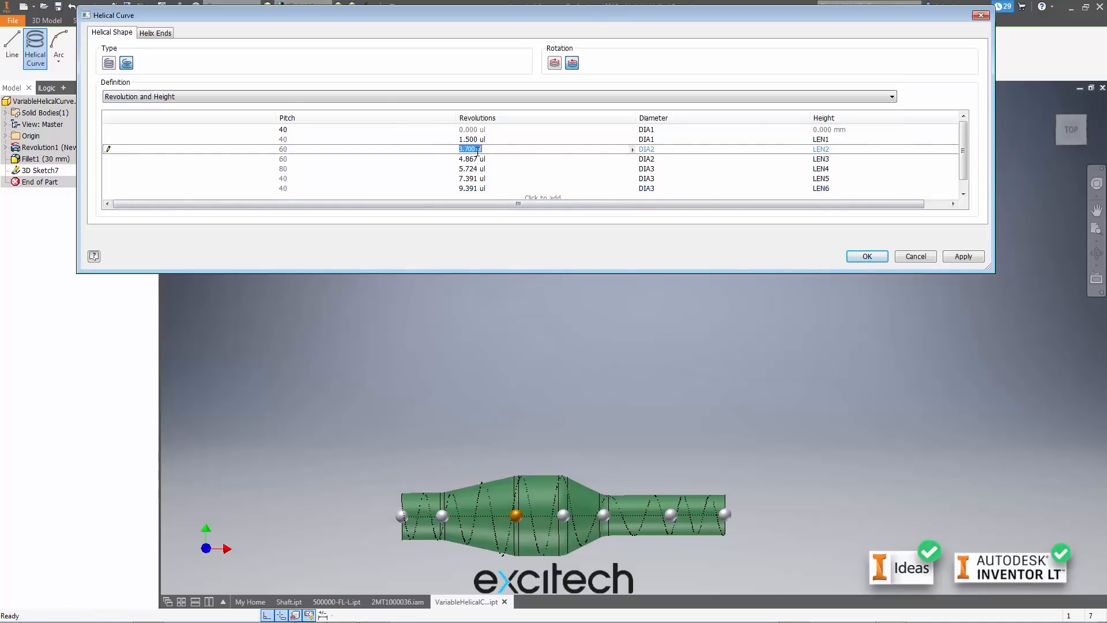
pyautogui.write('4')
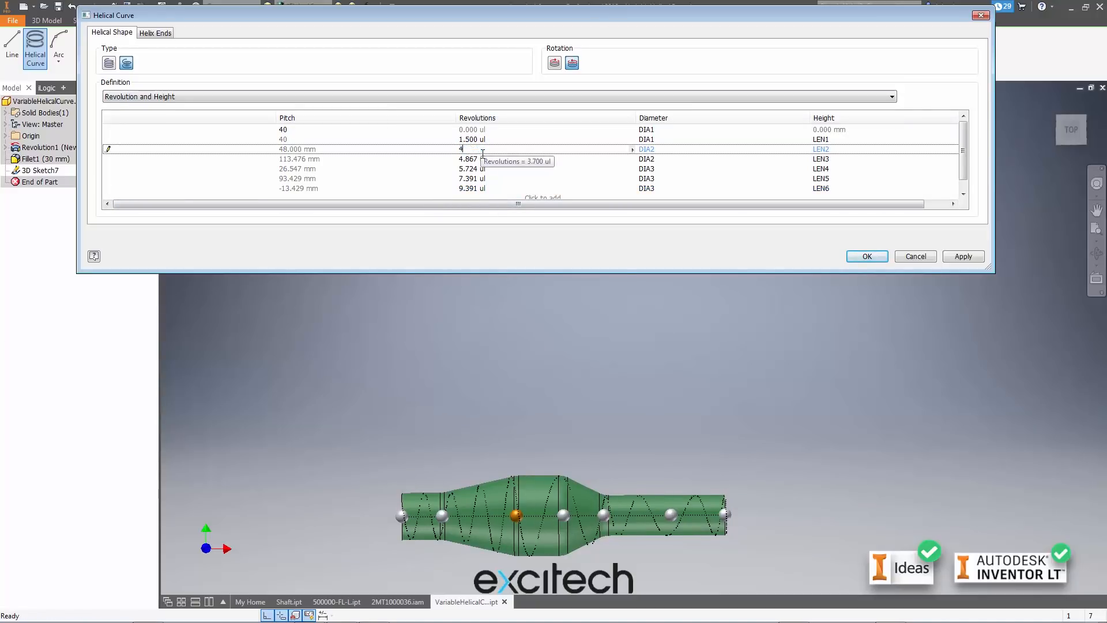
# Set the revolutions to 5 in the fourth row, 6 in the fifth row and 7 in the sixth row
pyautogui.click(485, 159)
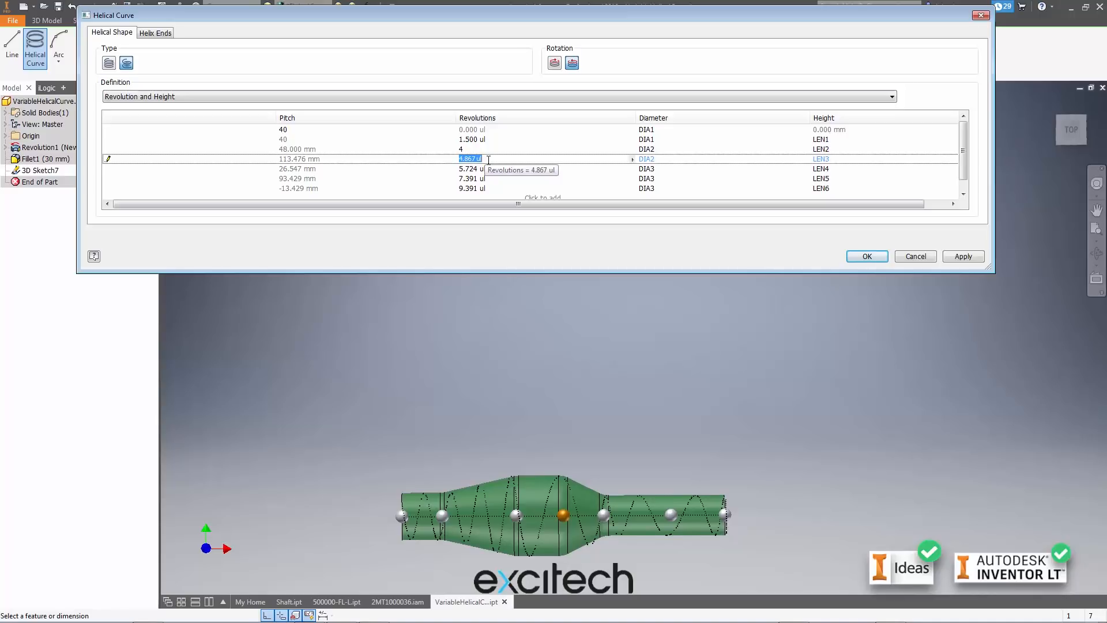
pyautogui.write('5')
pyautogui.click(486, 168)
pyautogui.write('6')
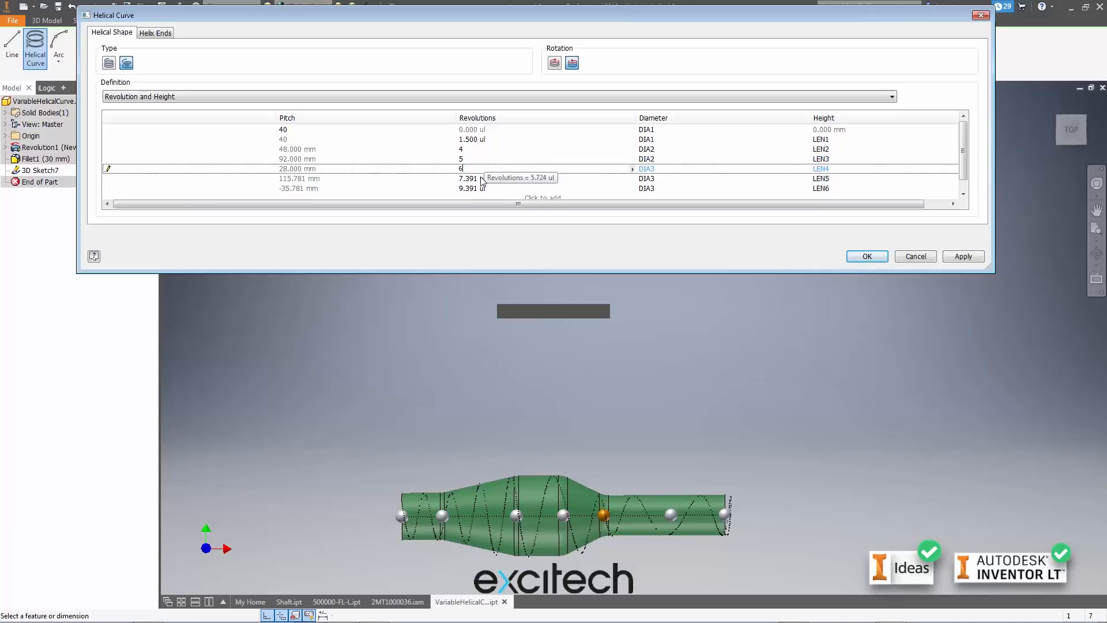
pyautogui.click(481, 179)
pyautogui.write('7')
# Try 9 revolutions in the seventh row and replace the value with 7.8
pyautogui.click(478, 189)
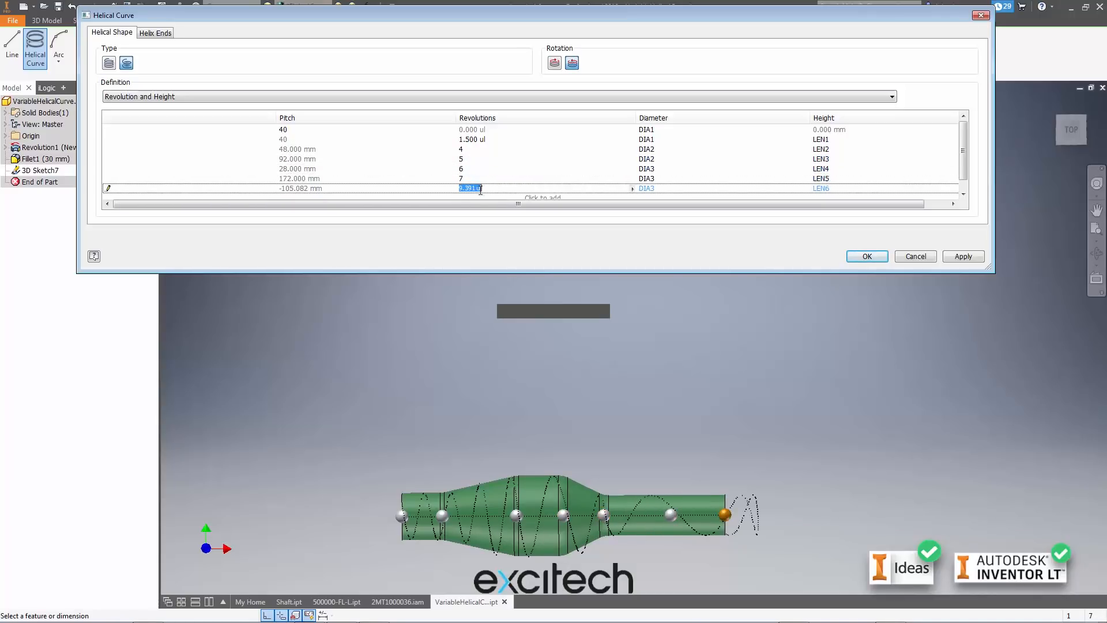
pyautogui.write('9')
pyautogui.click(486, 179)
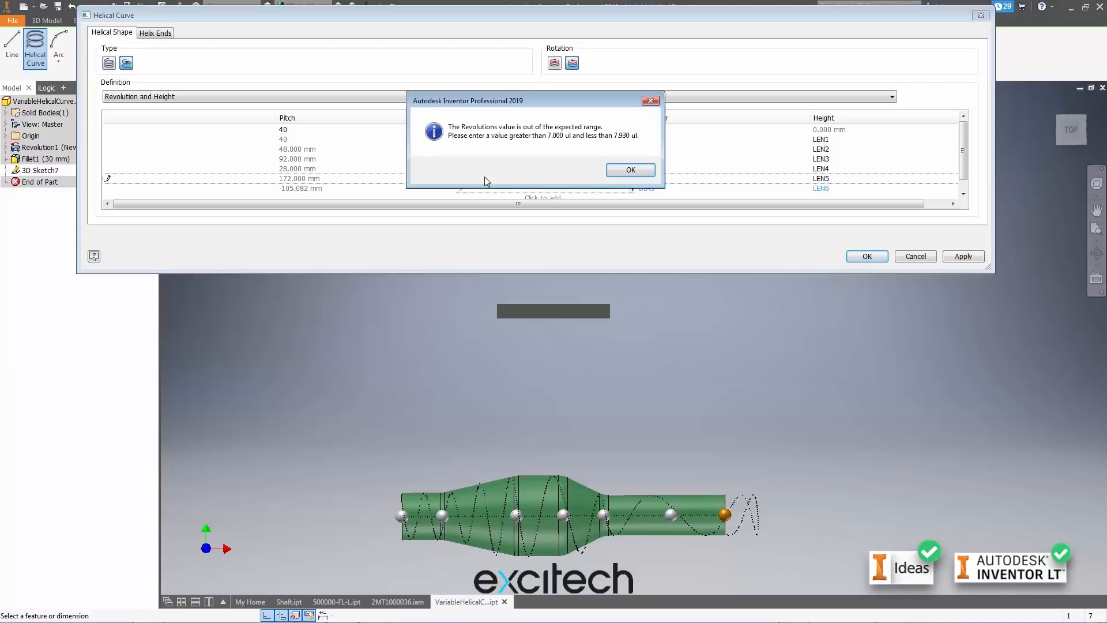
pyautogui.click(630, 170)
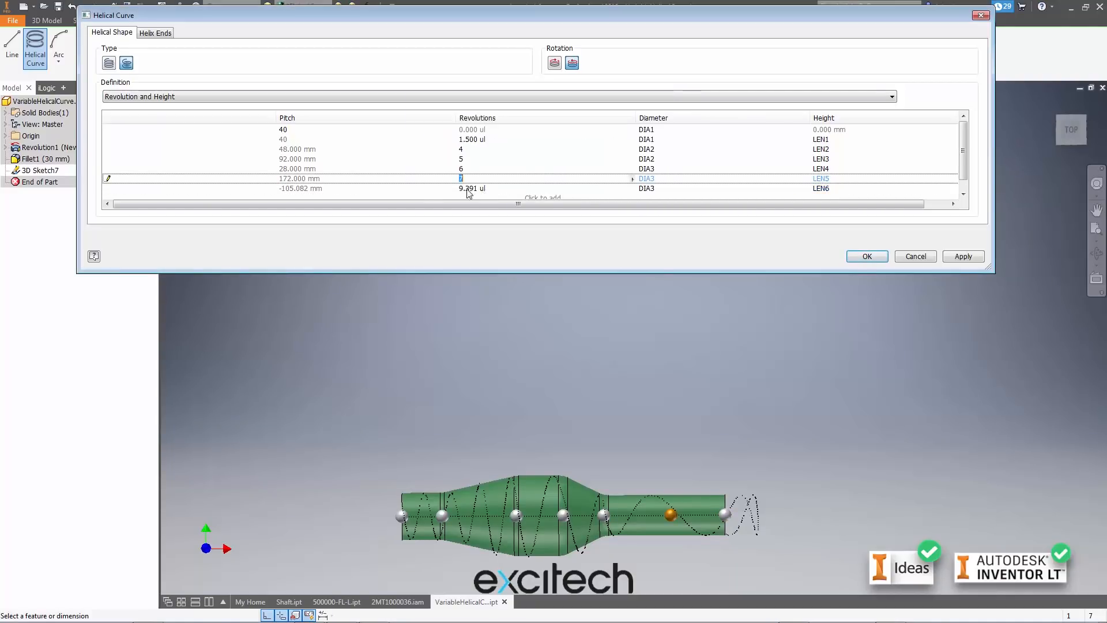
pyautogui.click(483, 188)
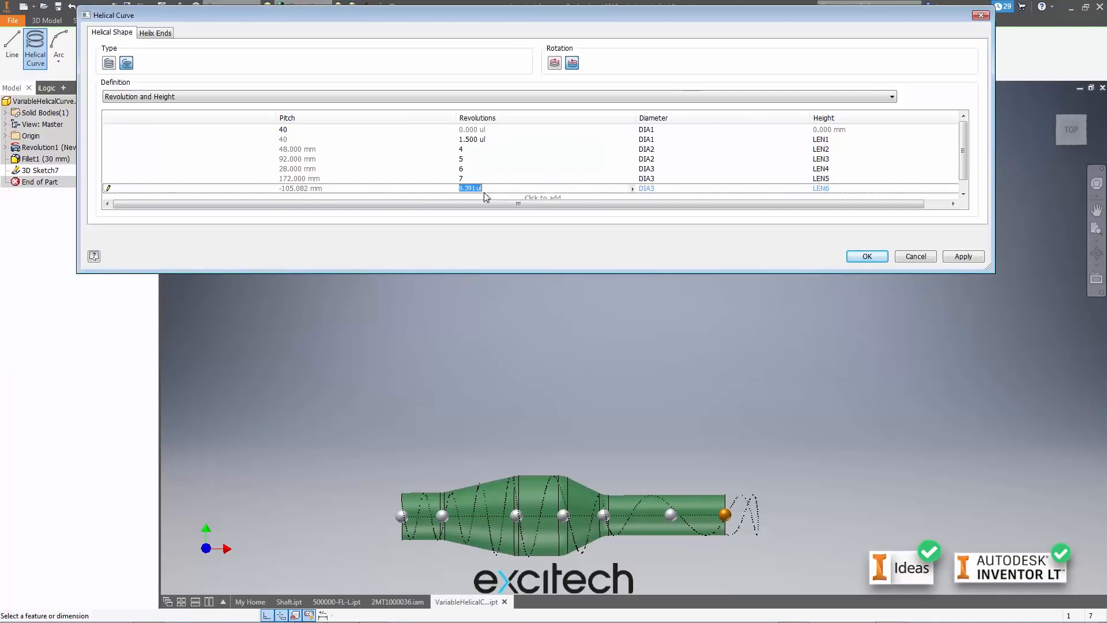
pyautogui.write('7.8')
pyautogui.click(497, 178)
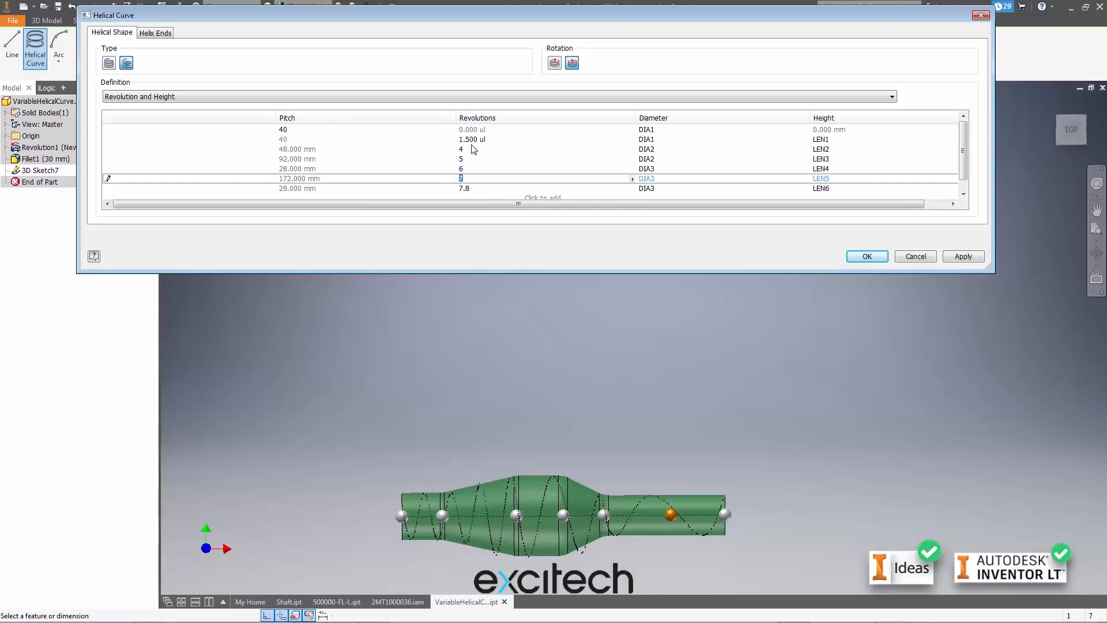
# Create the variable helical curve with the entered rows and finish the 3D sketch
pyautogui.click(867, 257)
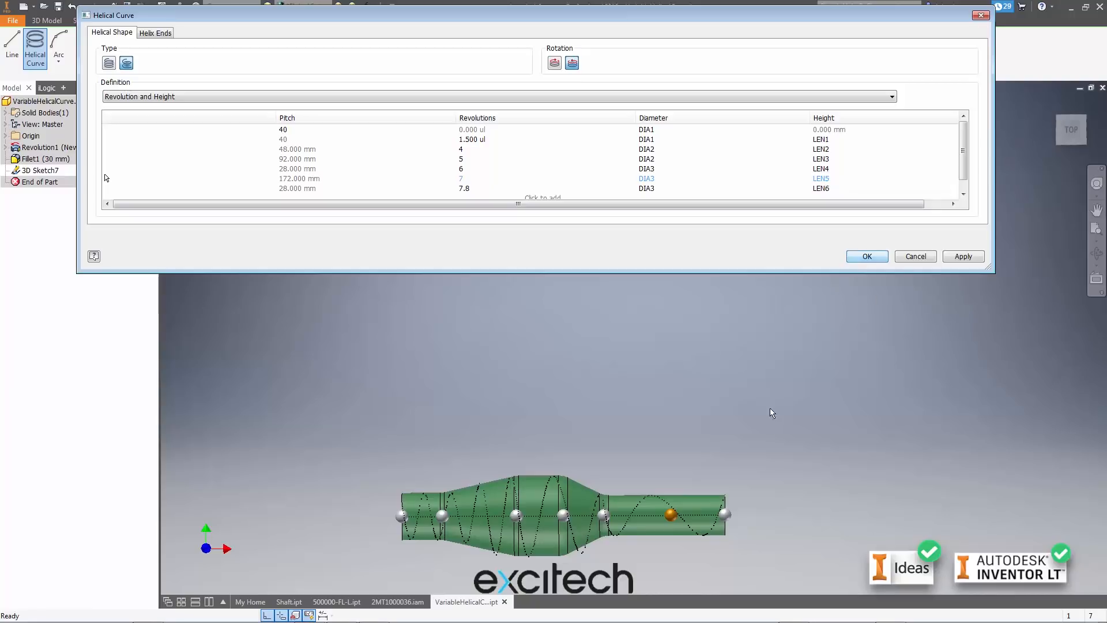
pyautogui.click(868, 257)
pyautogui.scroll(5, 752, 280)
pyautogui.moveTo(752, 285); pyautogui.dragTo(722, 266, button='middle')
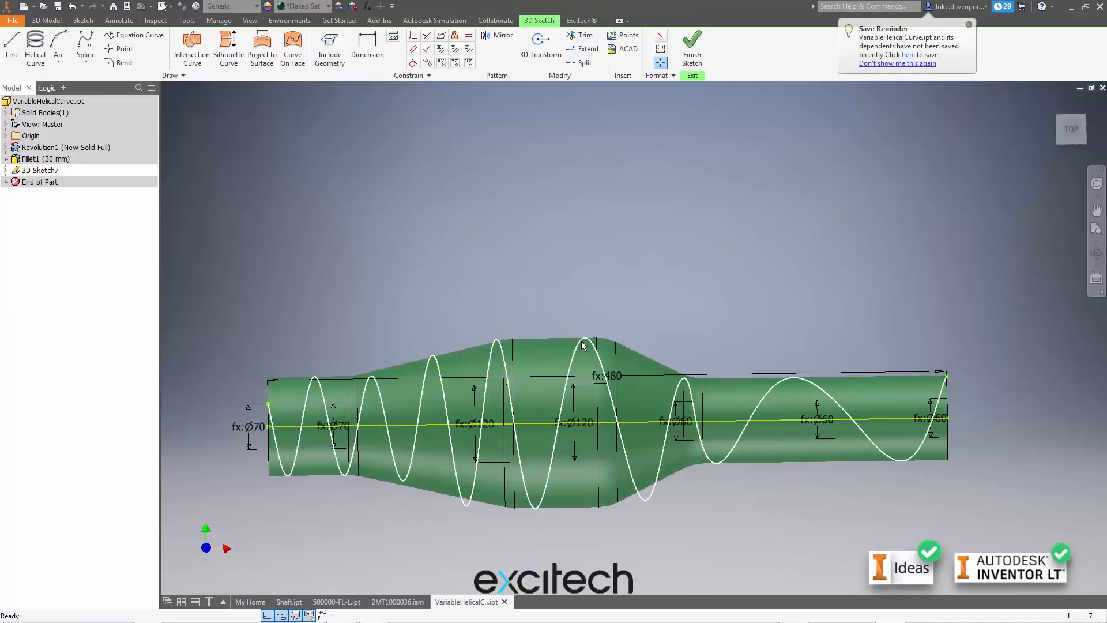
pyautogui.moveTo(680, 303); pyautogui.dragTo(698, 290, button='middle')
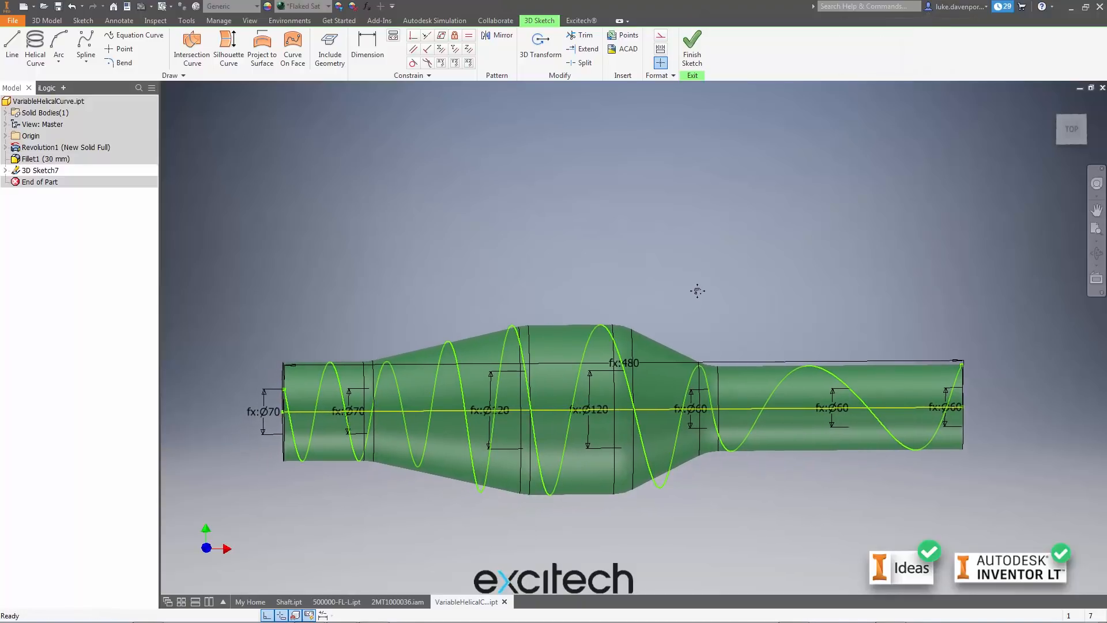
pyautogui.click(692, 49)
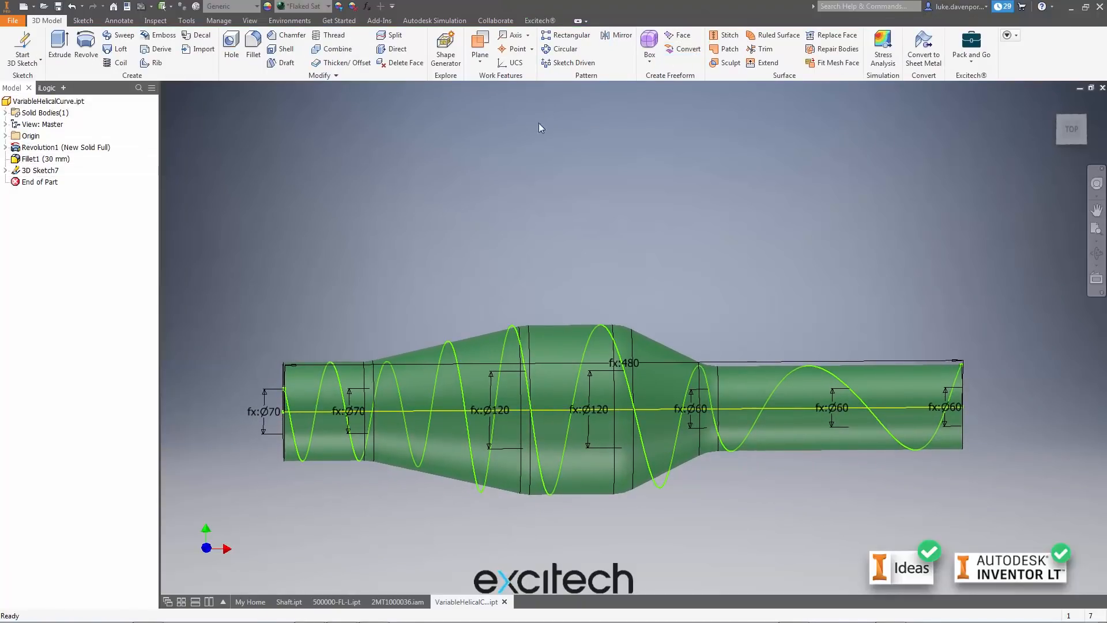
# Create a work plane normal to the helical curve at its start point on the body's Ø70 end
pyautogui.click(480, 45)
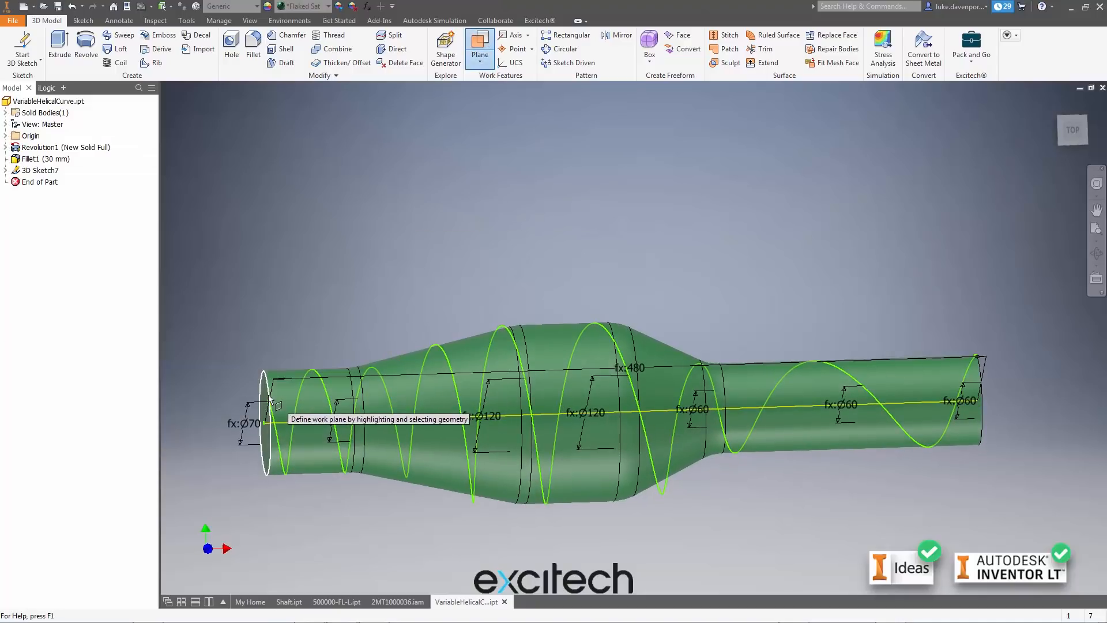
pyautogui.click(270, 407)
pyautogui.click(275, 427)
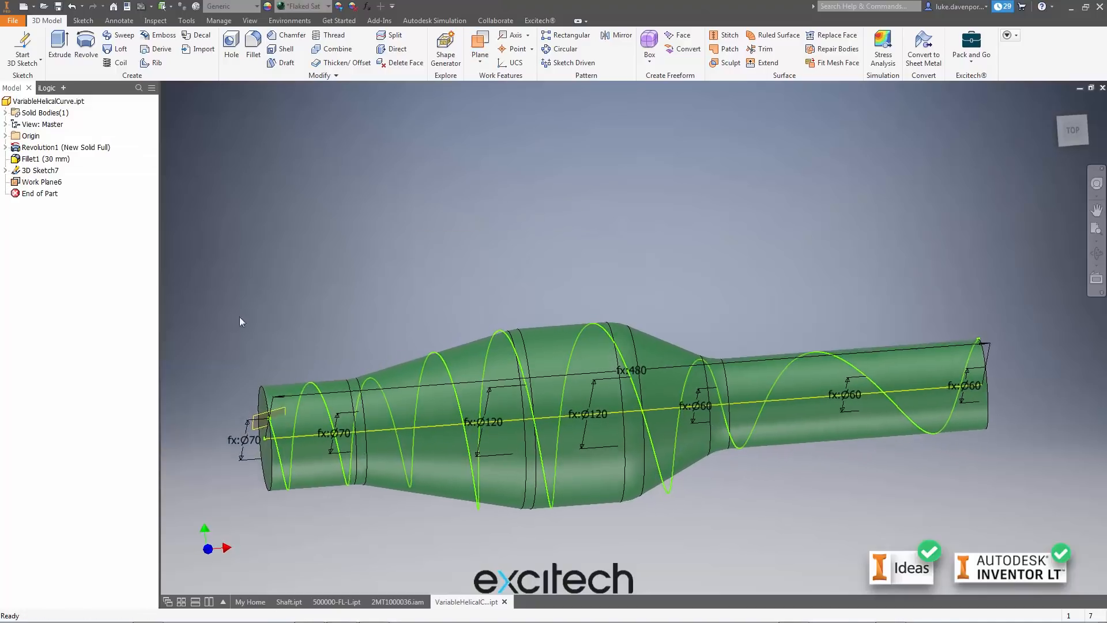
# Sketch a 30 mm diameter circle on the work plane, centred on the helical curve's start point, and finish the sketch
pyautogui.click(257, 423)
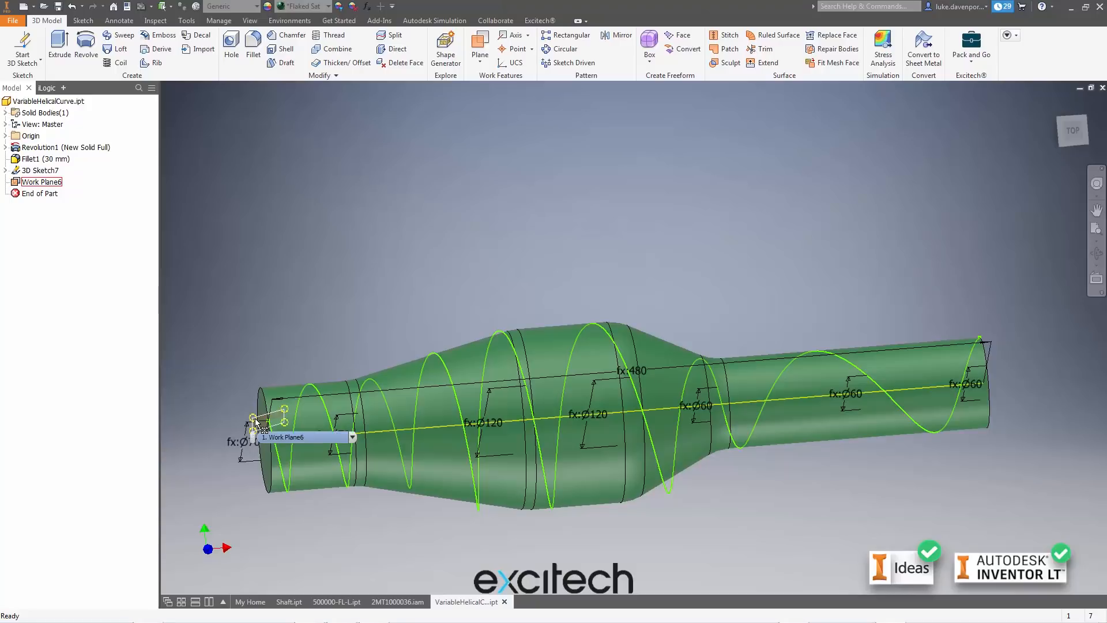
pyautogui.click(257, 424)
pyautogui.click(278, 409)
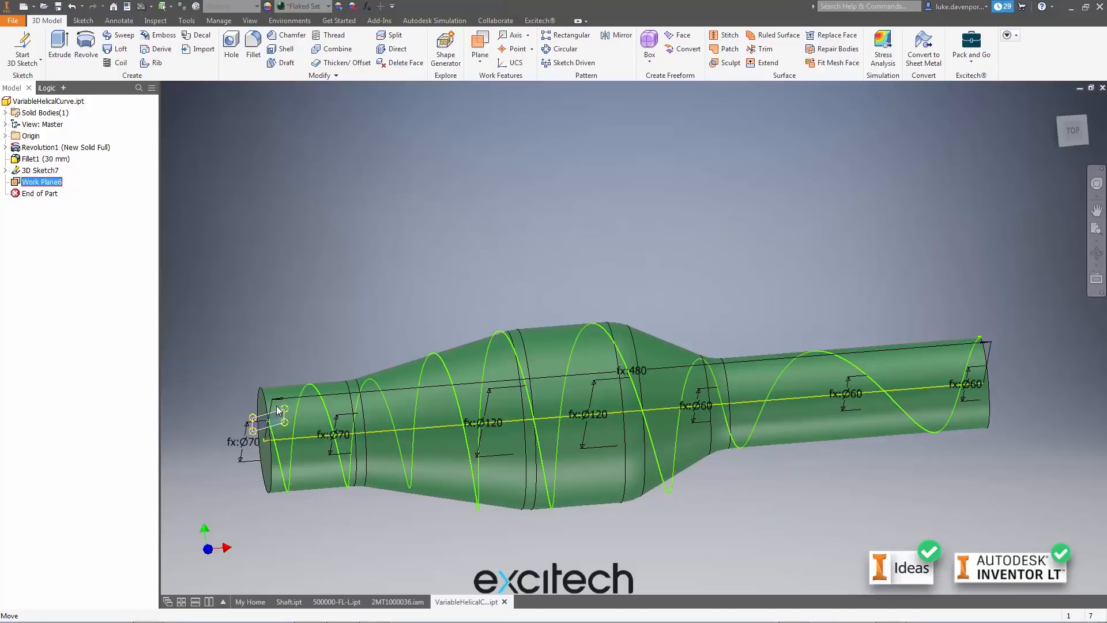
pyautogui.click(87, 40)
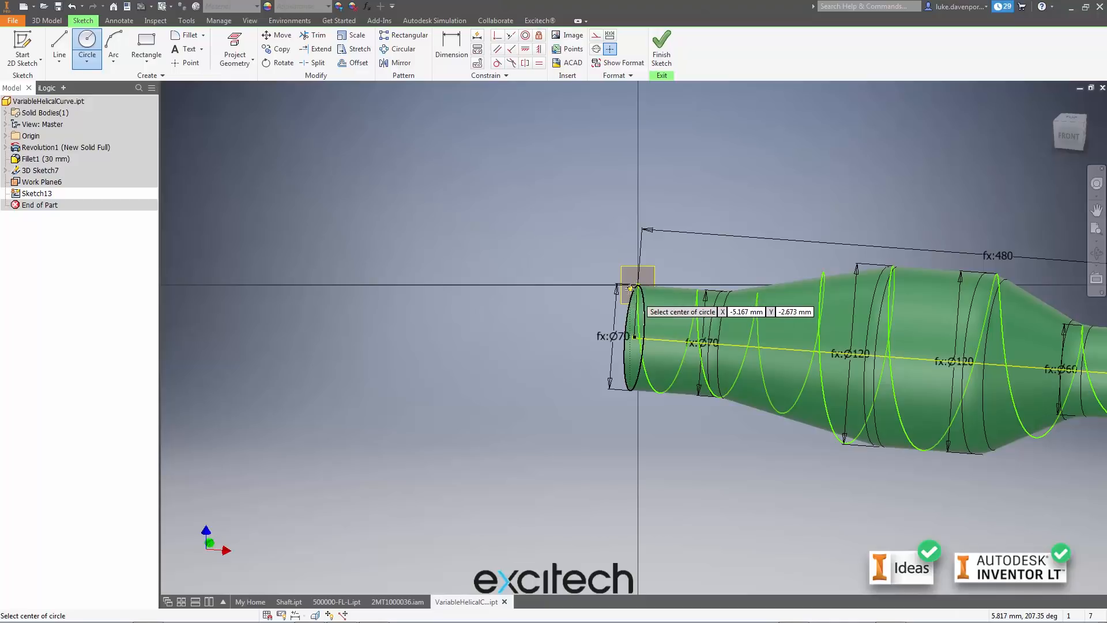
pyautogui.scroll(3, 630, 293)
pyautogui.keyDown('shift'); pyautogui.moveTo(631, 293); pyautogui.dragTo(778, 274, button='middle'); pyautogui.keyUp('shift')
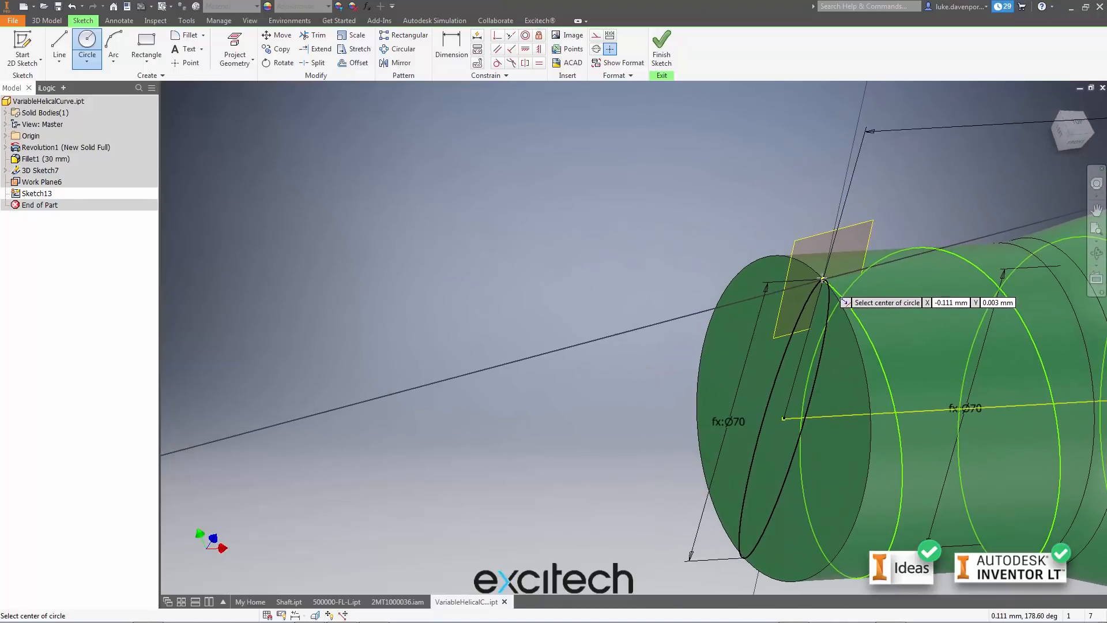
pyautogui.click(828, 271)
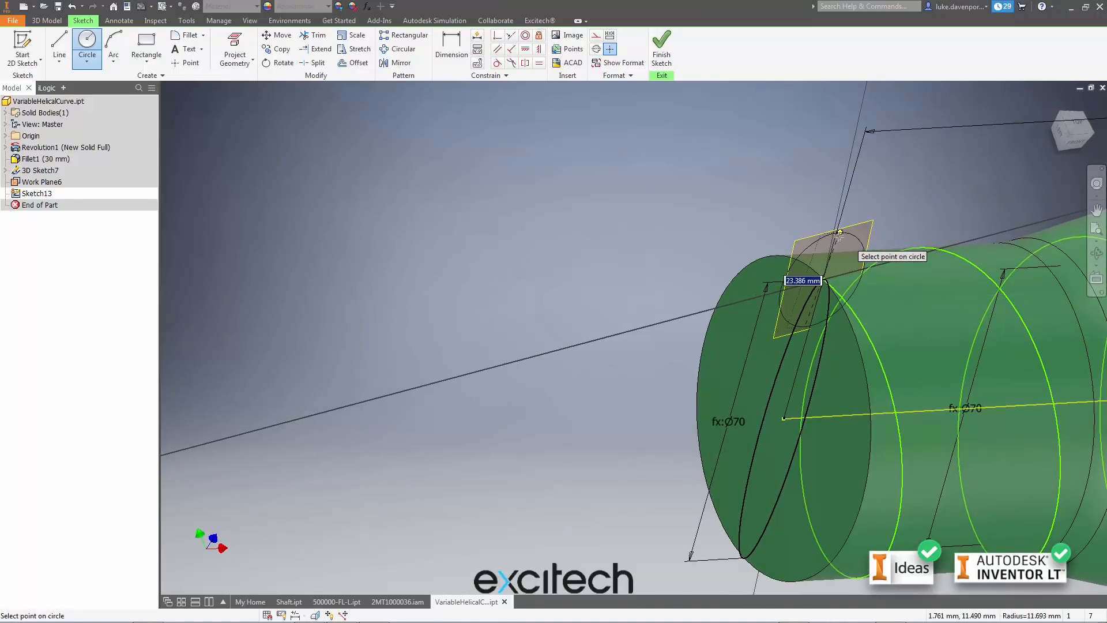
pyautogui.click(839, 236)
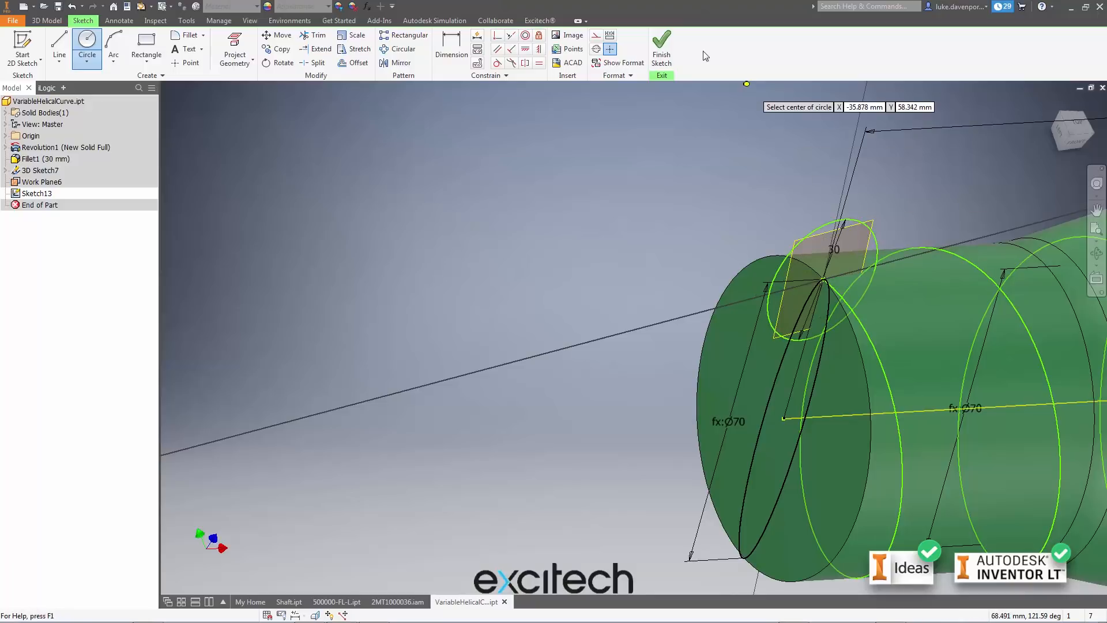
pyautogui.click(662, 49)
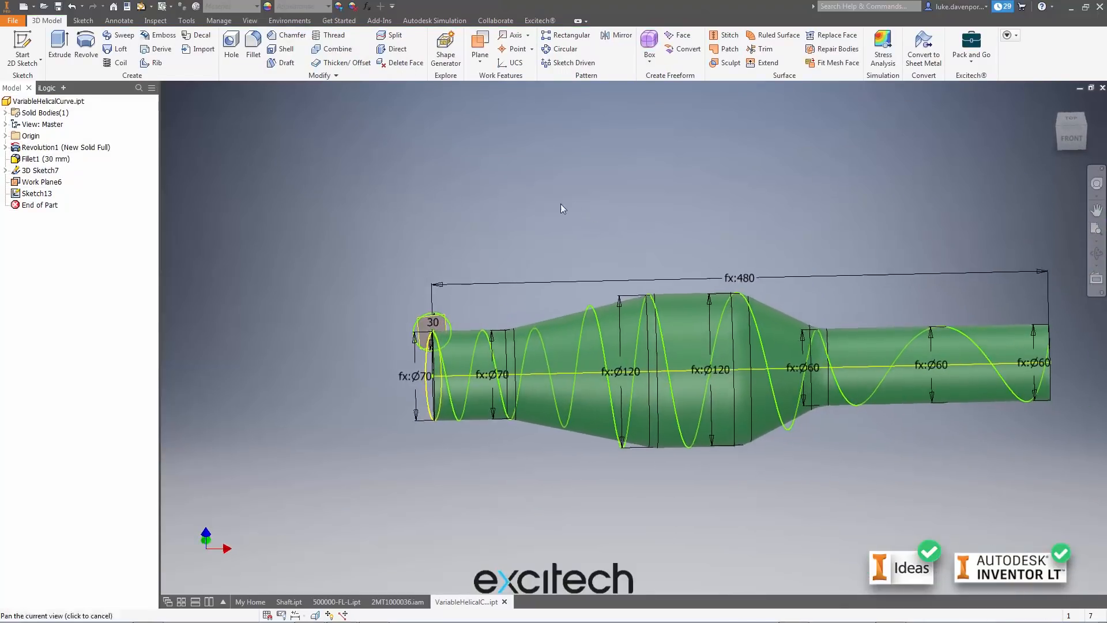
# Cut a groove into the body by sweeping the 30 mm circle along the helical curve with the Cut operation
pyautogui.click(120, 35)
pyautogui.click(324, 319)
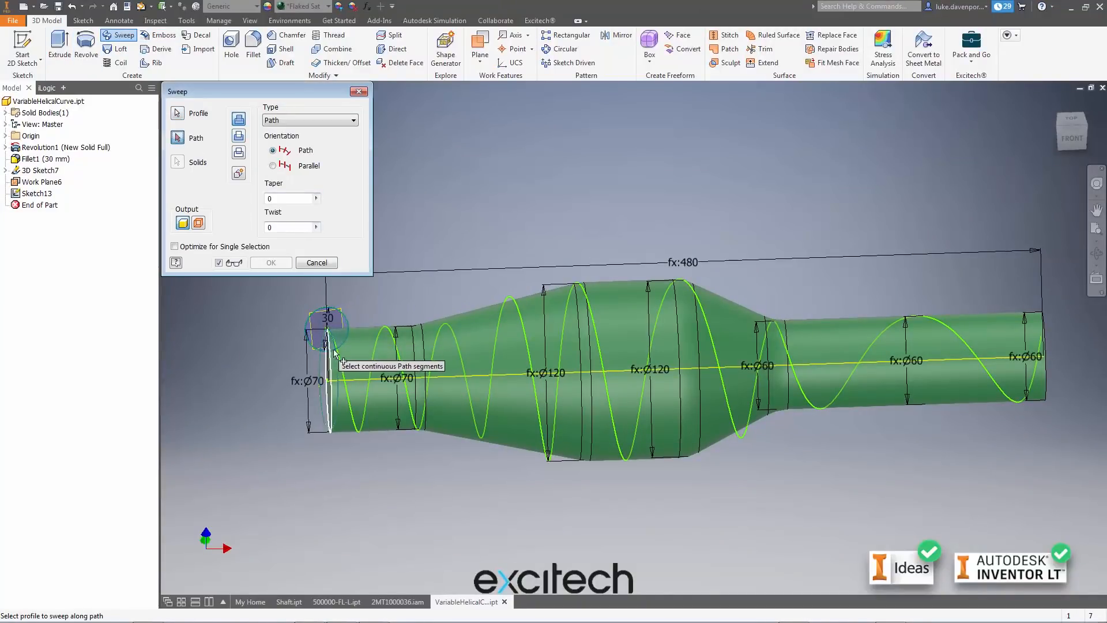
pyautogui.click(346, 369)
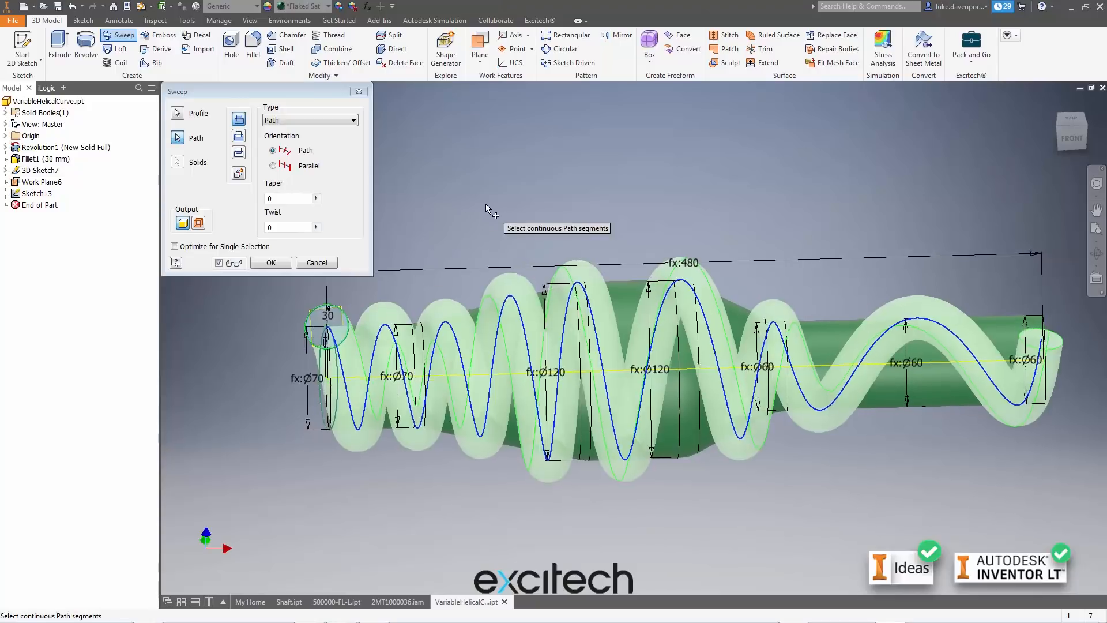
pyautogui.keyDown('shift'); pyautogui.moveTo(486, 203); pyautogui.dragTo(451, 206, button='middle'); pyautogui.keyUp('shift')
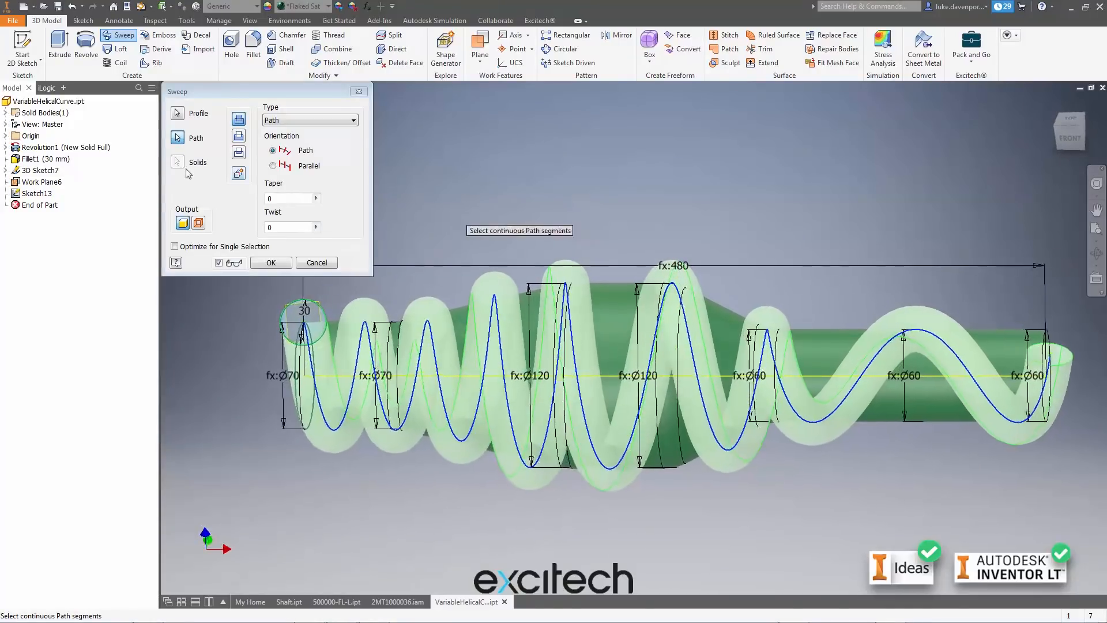
pyautogui.click(238, 136)
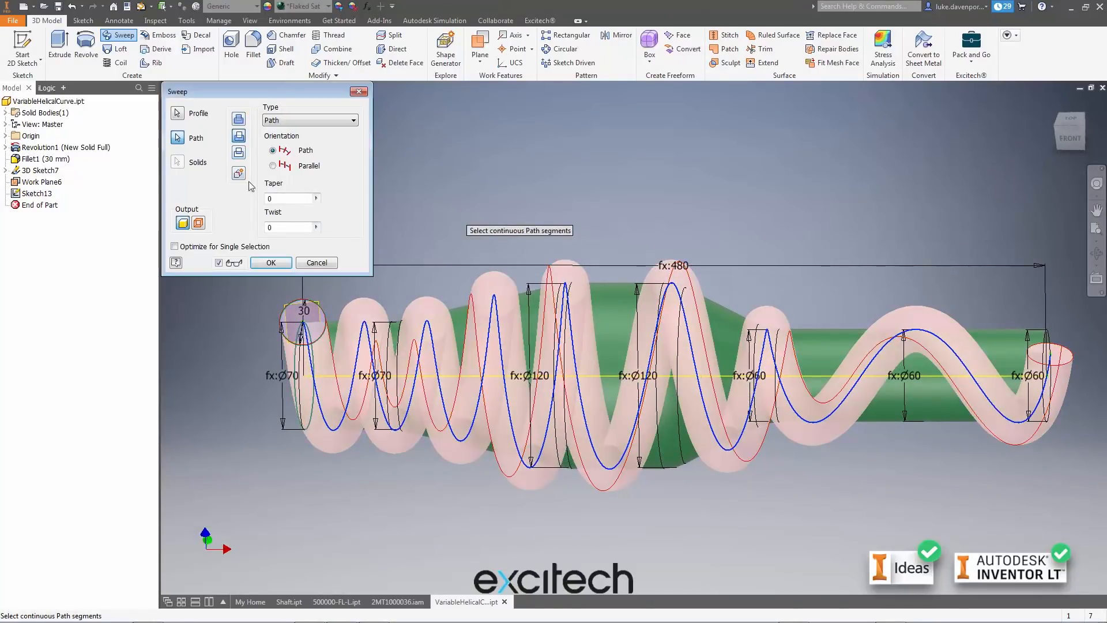
pyautogui.click(271, 263)
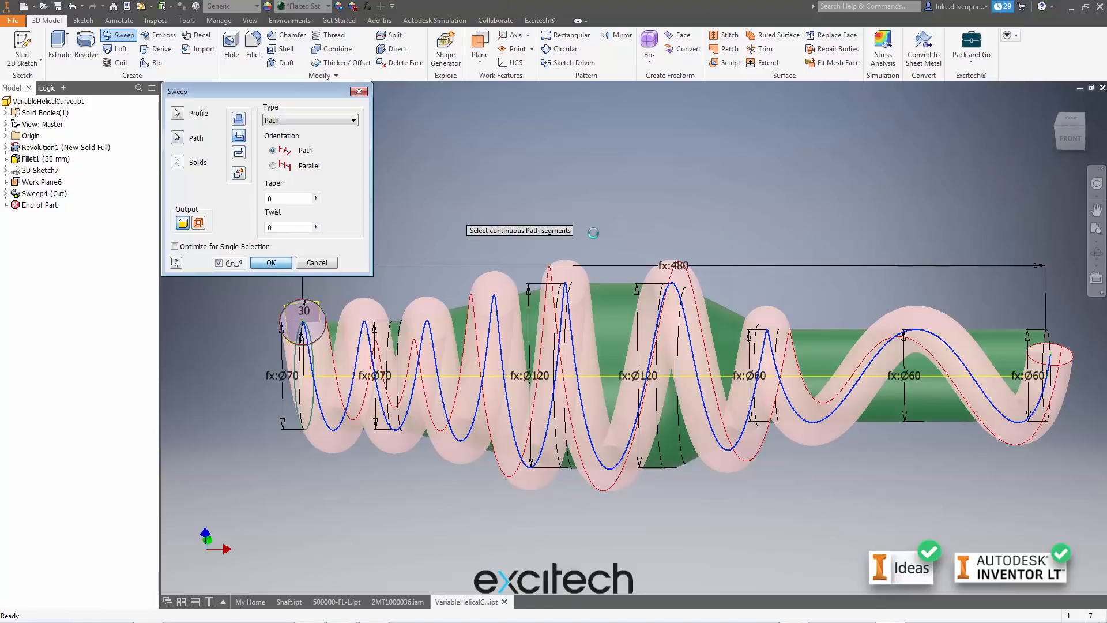
pyautogui.moveTo(592, 231); pyautogui.dragTo(577, 231, button='middle')
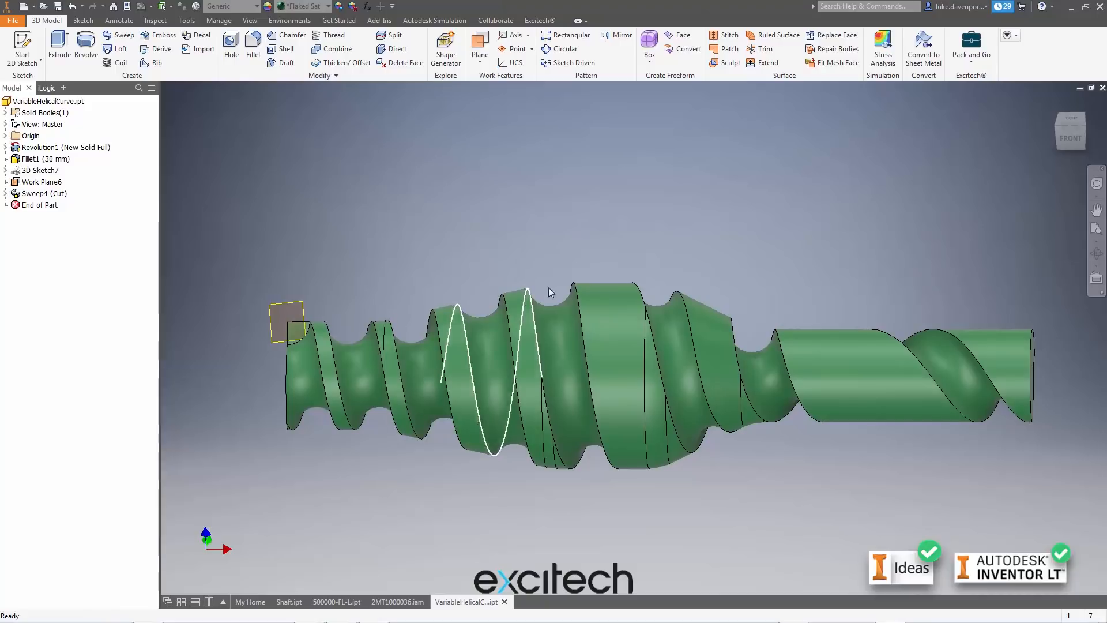
pyautogui.moveTo(949, 292); pyautogui.dragTo(920, 300, button='middle')
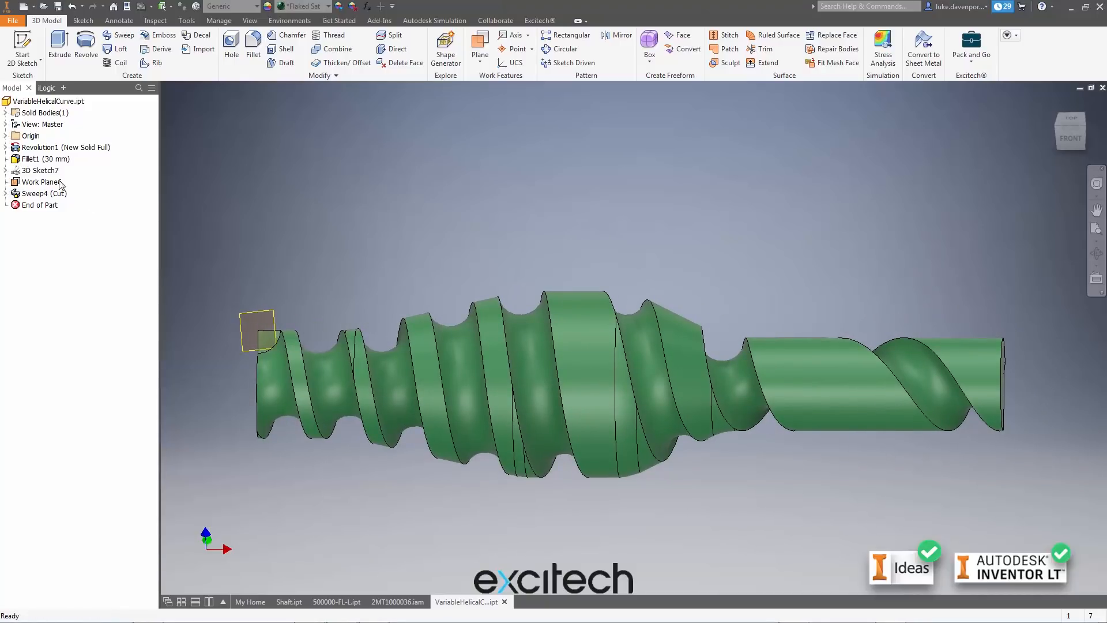
pyautogui.click(5, 171)
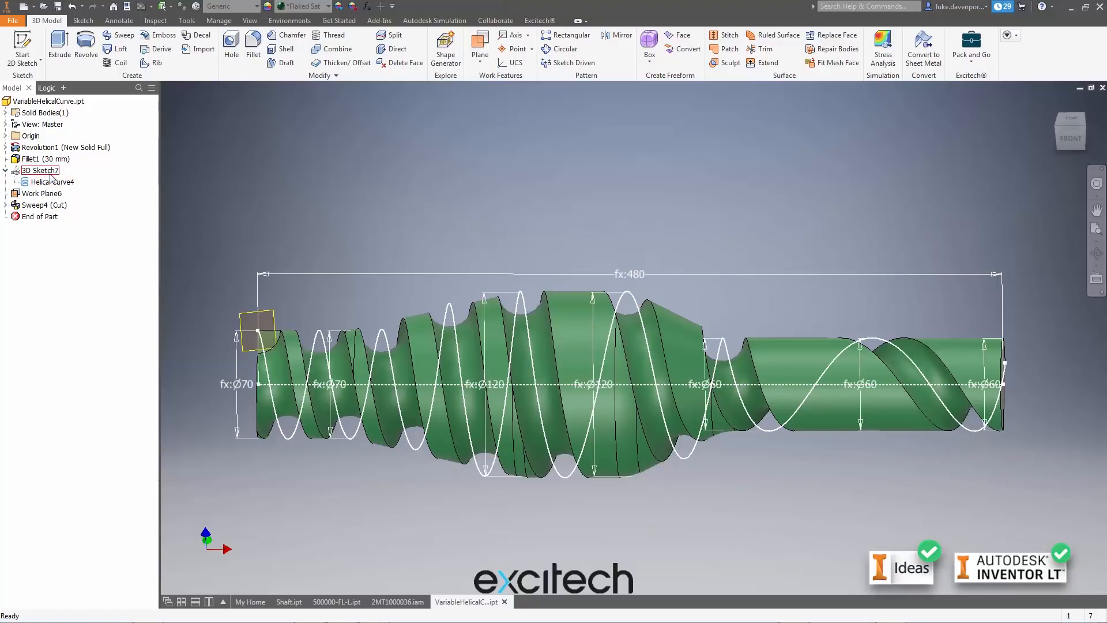
pyautogui.rightClick(49, 183)
pyautogui.click(39, 175)
pyautogui.rightClick(40, 171)
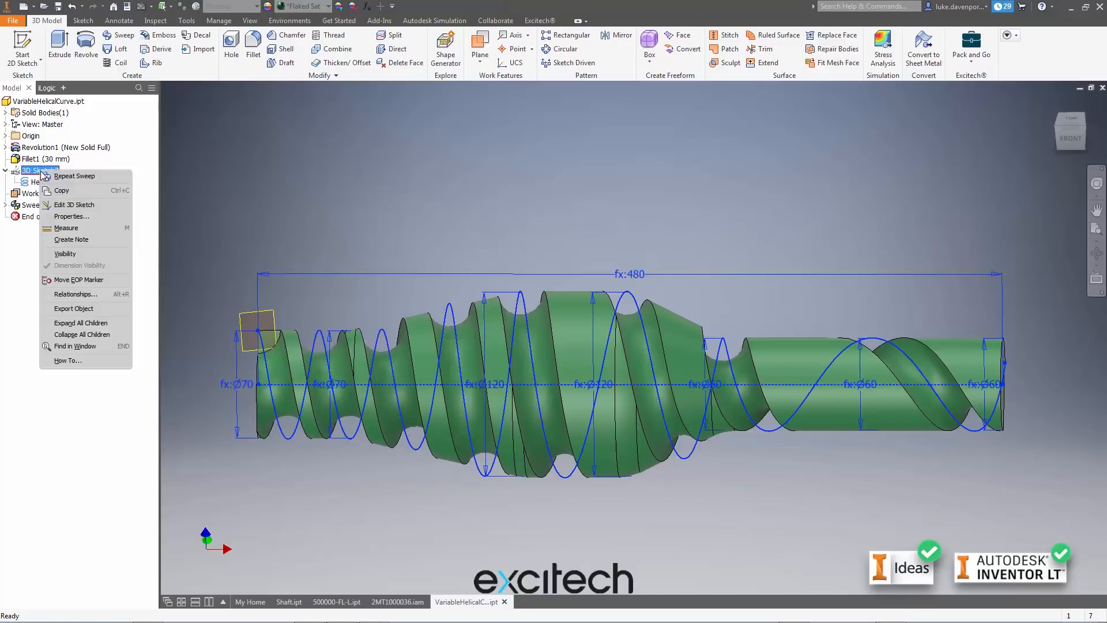
pyautogui.click(370, 182)
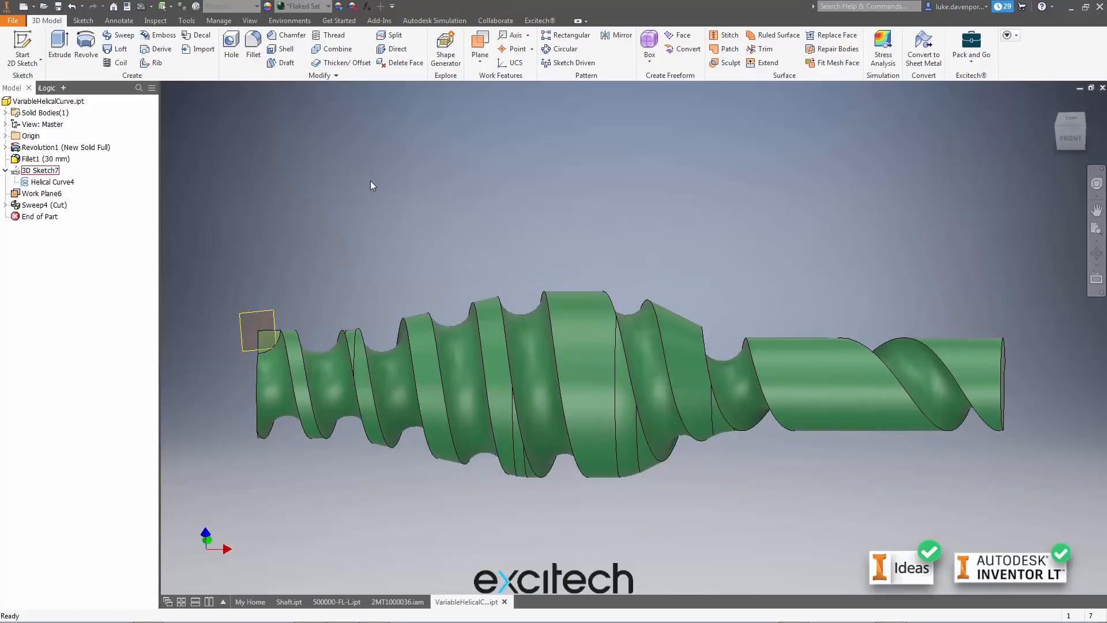
pyautogui.moveTo(370, 181); pyautogui.dragTo(361, 183, button='middle')
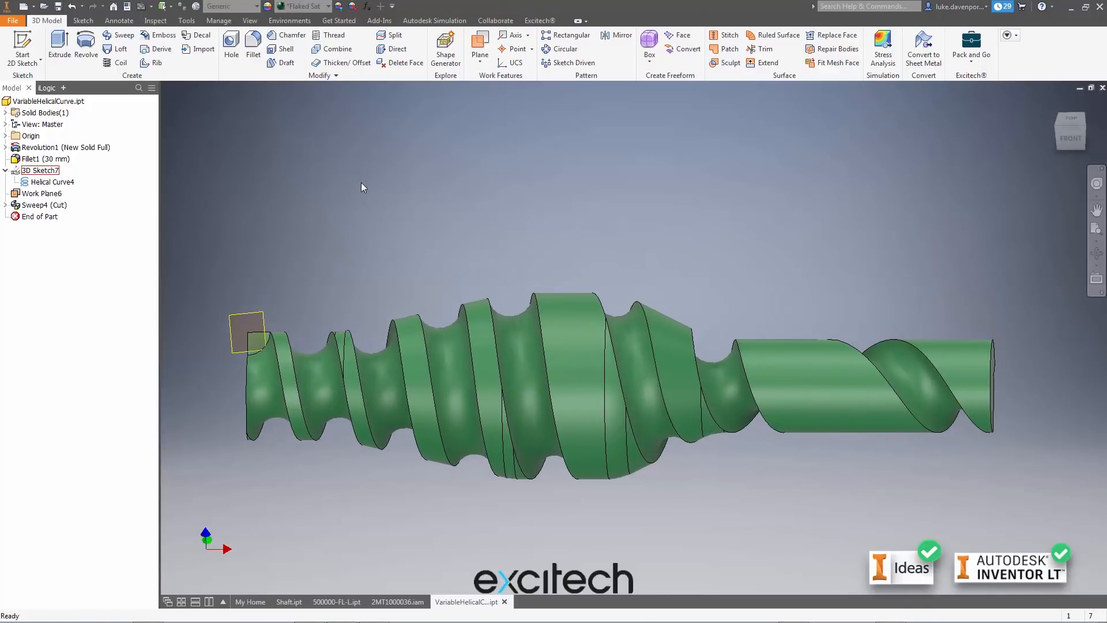
# Set DIA2 to 180 mm in the iLogic form Form 1 and close the form
pyautogui.click(47, 88)
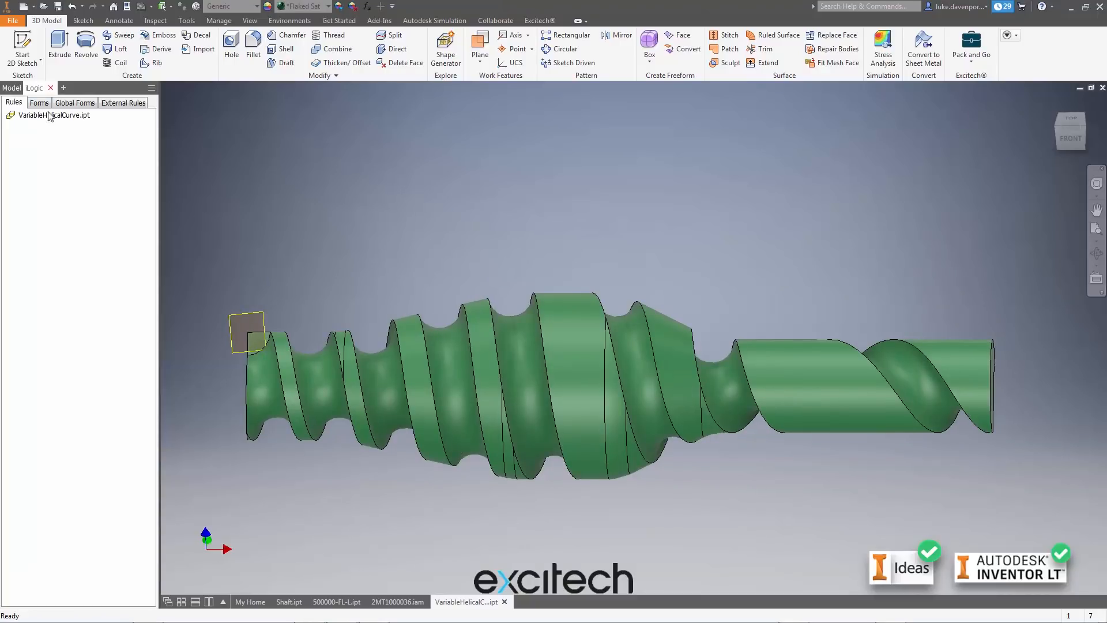
pyautogui.click(40, 104)
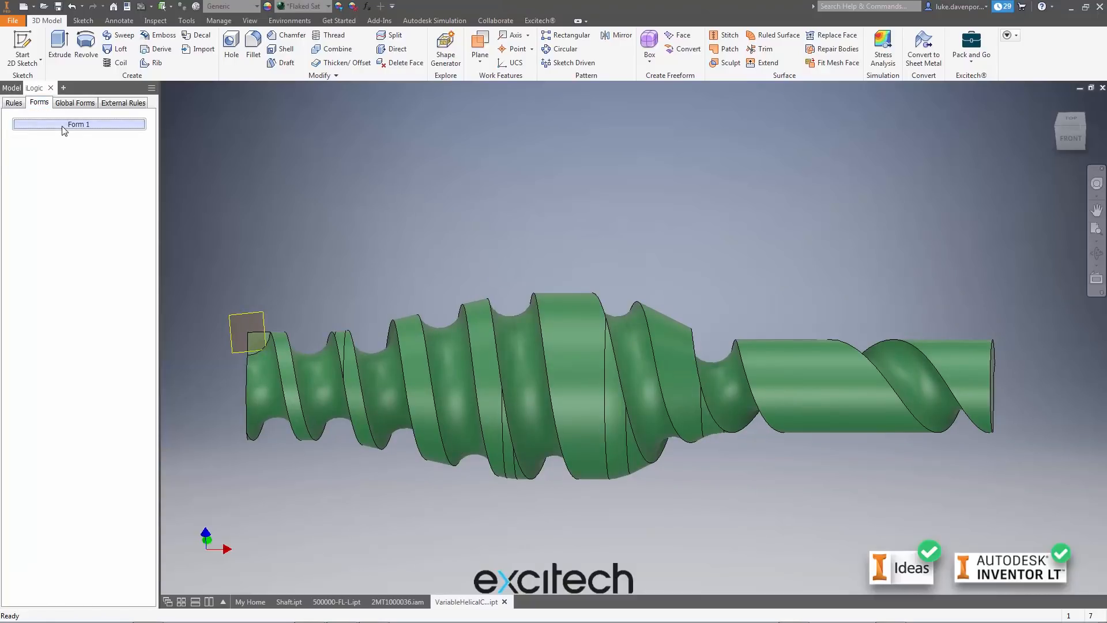
pyautogui.click(64, 125)
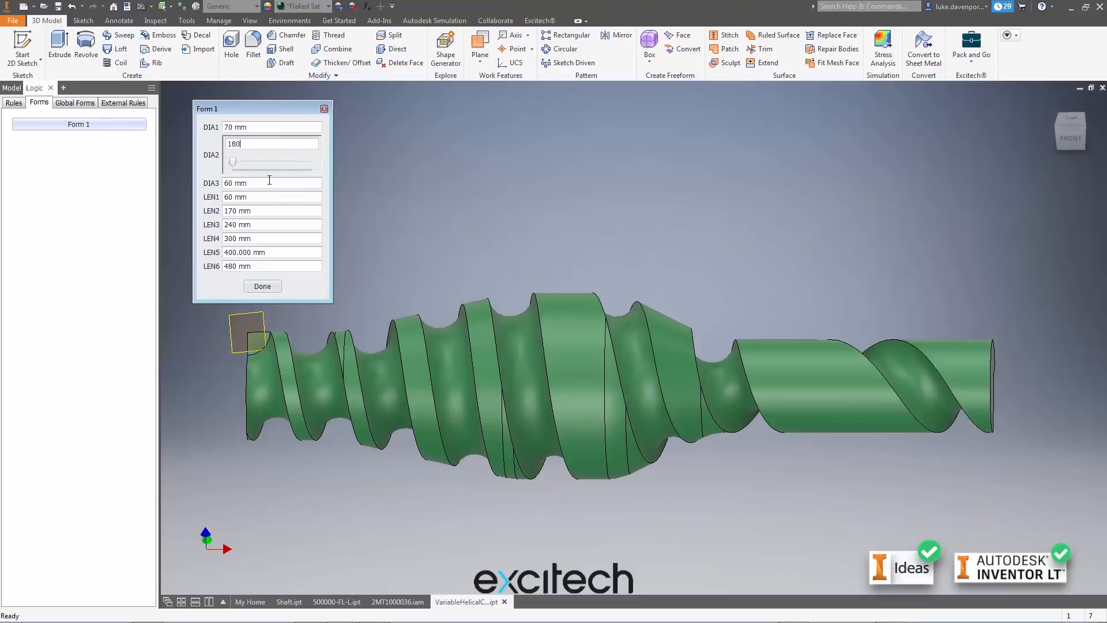
pyautogui.press('Return')
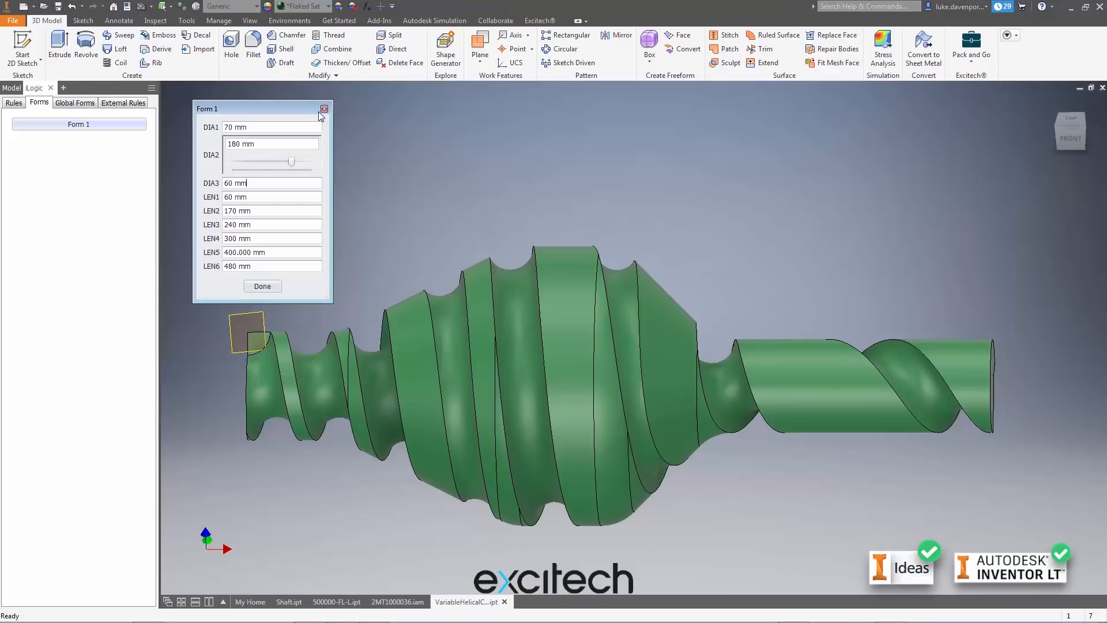
pyautogui.click(324, 109)
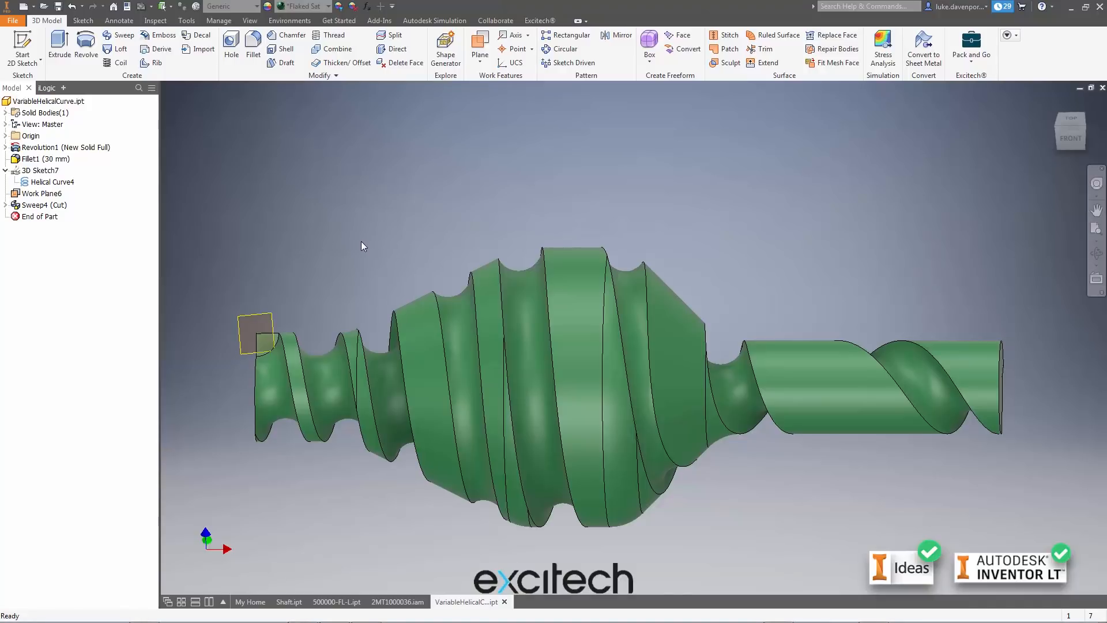
# Open the helical curve's 3D sketch for editing and pull the curve's end at the Ø60 shaft away from the body
pyautogui.doubleClick(41, 171)
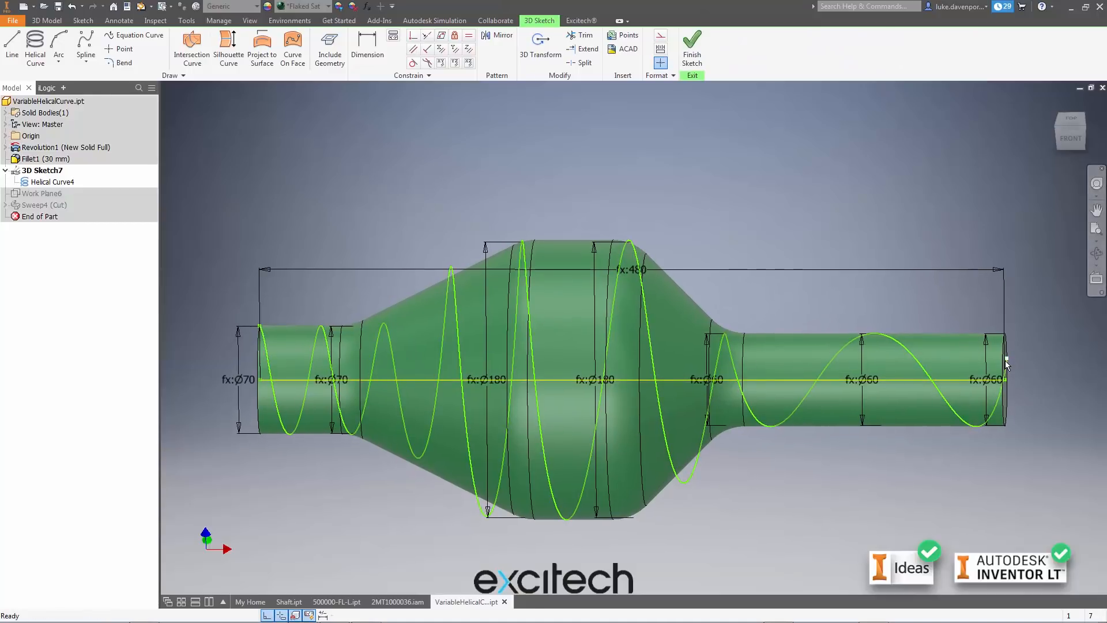
pyautogui.moveTo(1021, 282); pyautogui.dragTo(1008, 204)
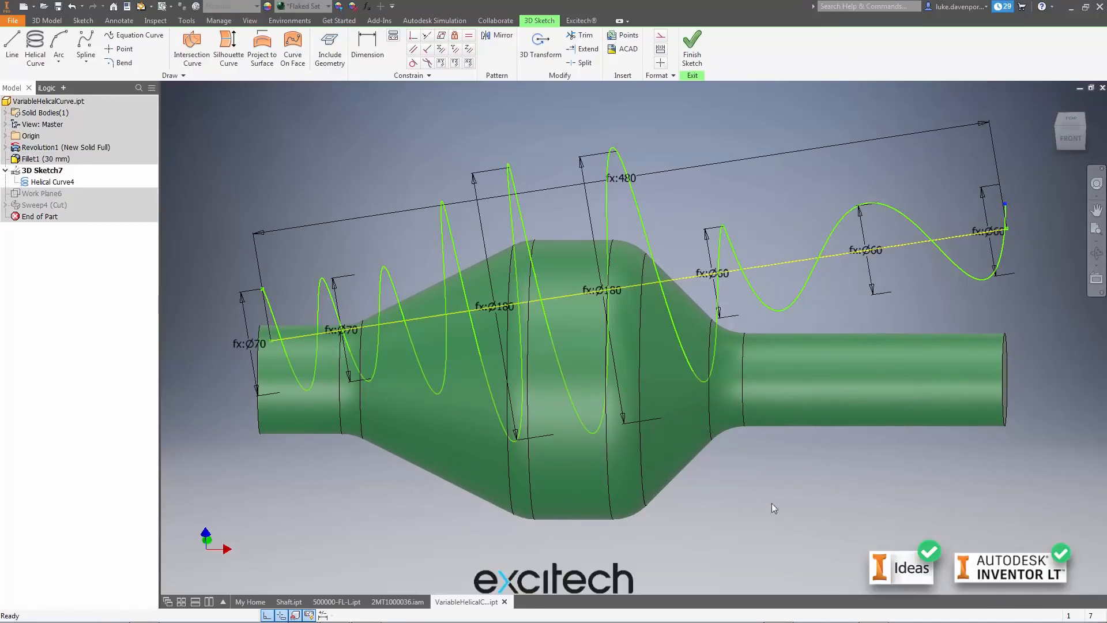
pyautogui.keyDown('shift'); pyautogui.moveTo(742, 501); pyautogui.dragTo(686, 399, button='middle'); pyautogui.keyUp('shift')
pyautogui.keyDown('shift'); pyautogui.moveTo(810, 424); pyautogui.dragTo(810, 435, button='middle'); pyautogui.keyUp('shift')
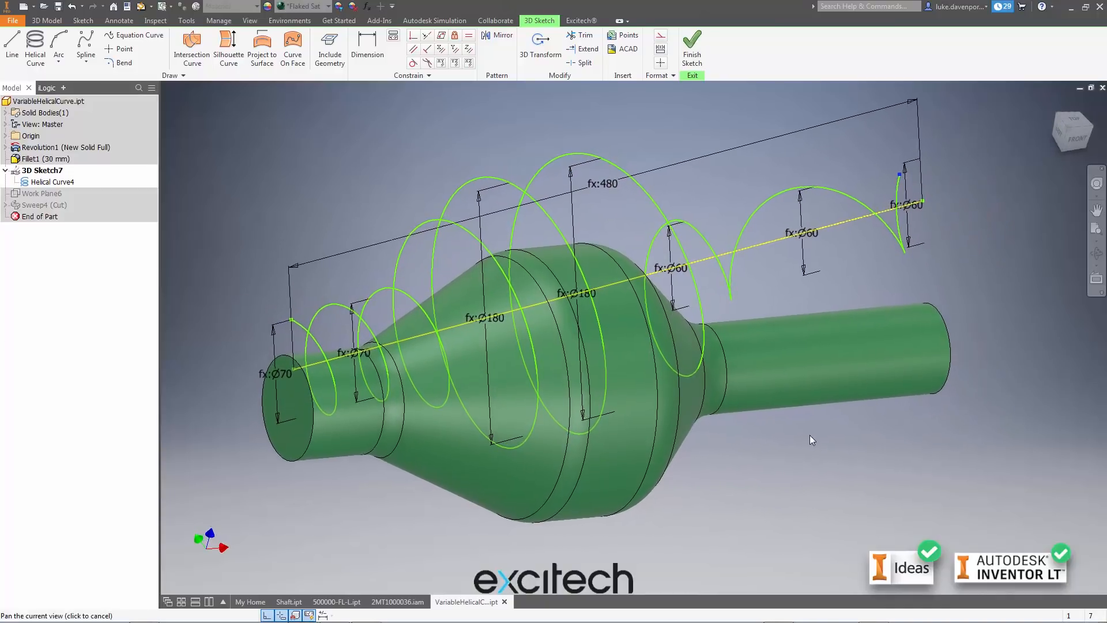
# Constrain the start point of the helical curve's axis coincident with the origin Center Point
pyautogui.click(413, 36)
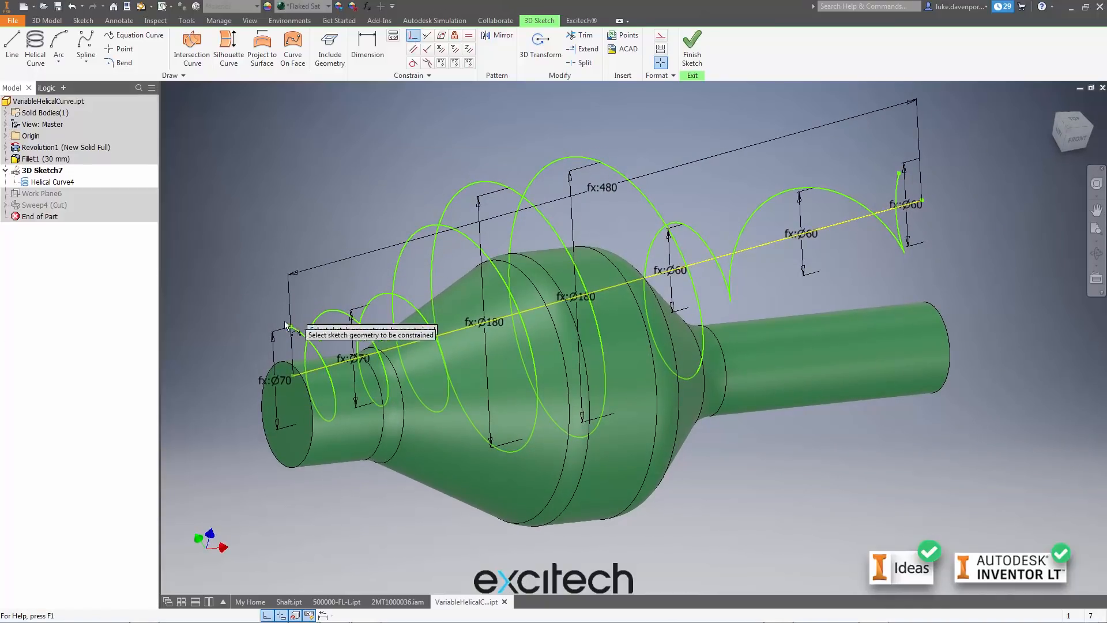
pyautogui.click(8, 137)
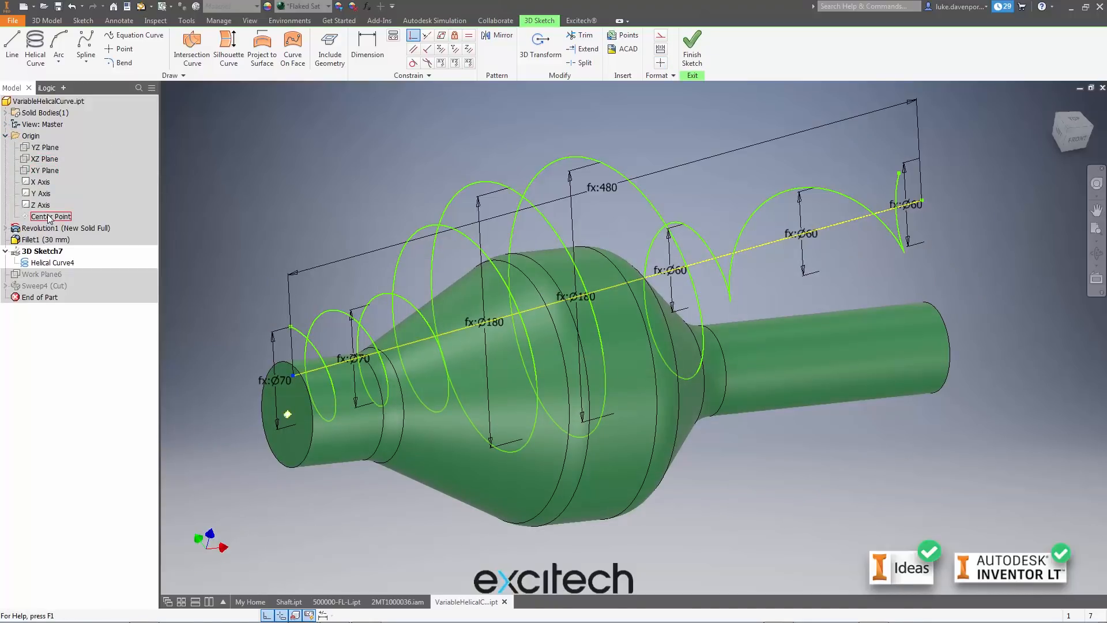
pyautogui.click(49, 217)
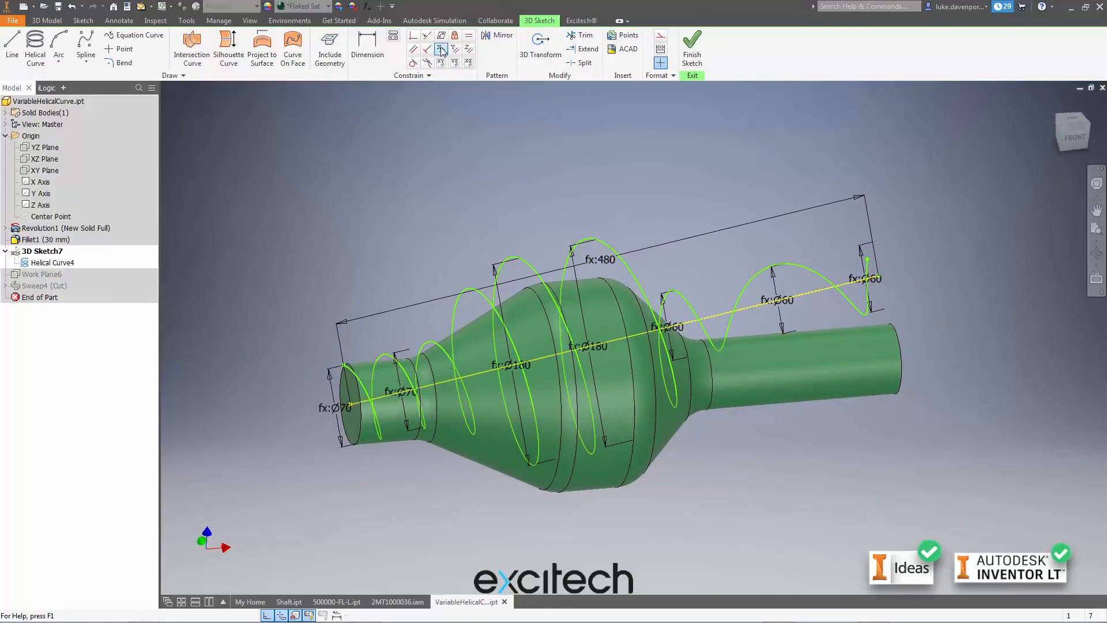
# Constrain the helical curve's axis line parallel to the X axis so it lies along the body's centreline
pyautogui.click(442, 63)
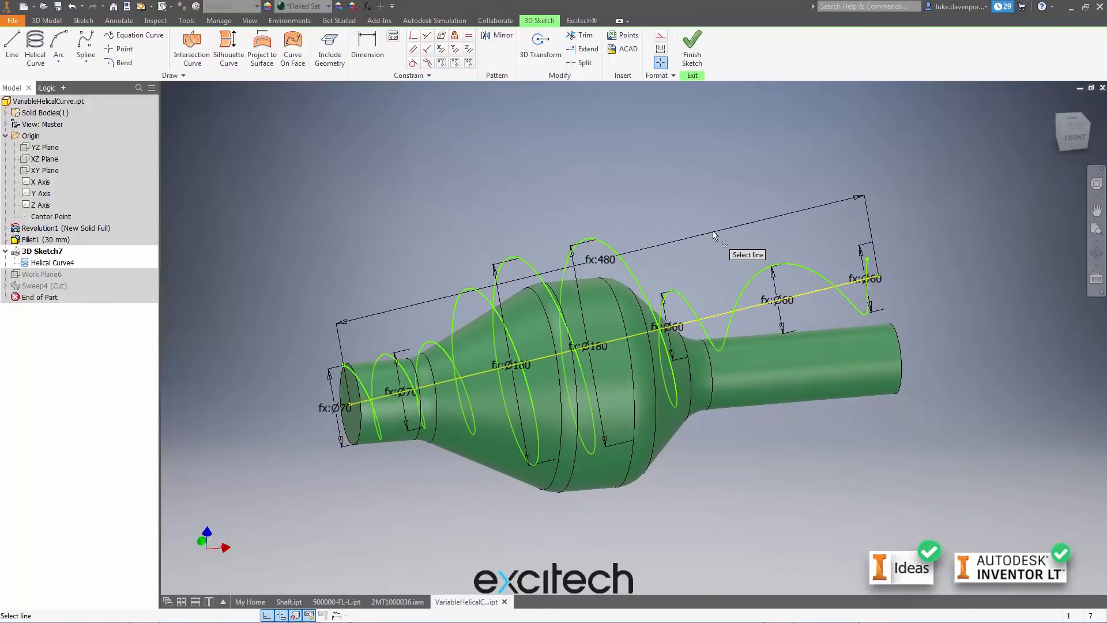
pyautogui.click(815, 293)
pyautogui.click(441, 50)
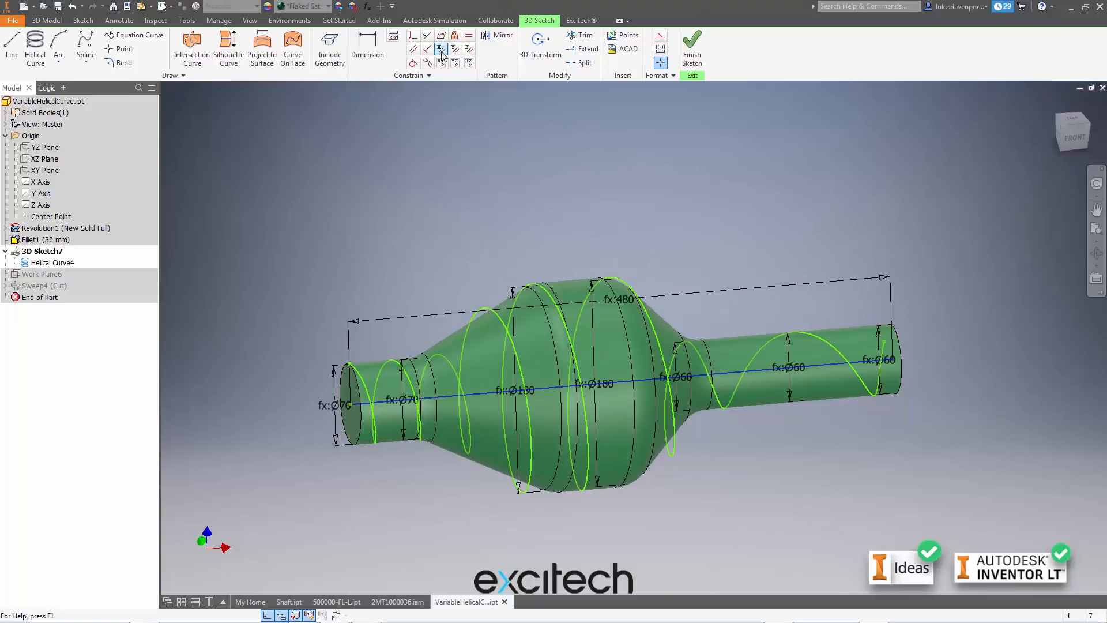
pyautogui.keyDown('shift'); pyautogui.moveTo(680, 234); pyautogui.dragTo(641, 221, button='middle'); pyautogui.keyUp('shift')
pyautogui.click(857, 369)
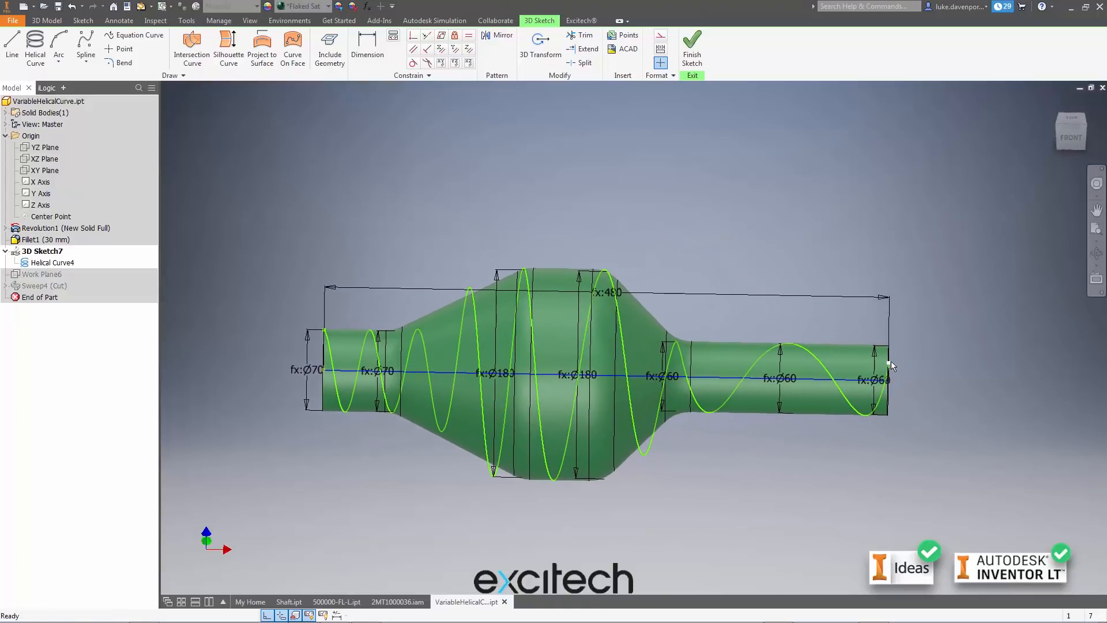
# Swing the helical curve's start point around its axis at the Ø70 end and make the origin XZ Plane visible
pyautogui.keyDown('shift'); pyautogui.moveTo(1018, 231); pyautogui.dragTo(473, 405, button='middle'); pyautogui.keyUp('shift')
pyautogui.scroll(1, 472, 405)
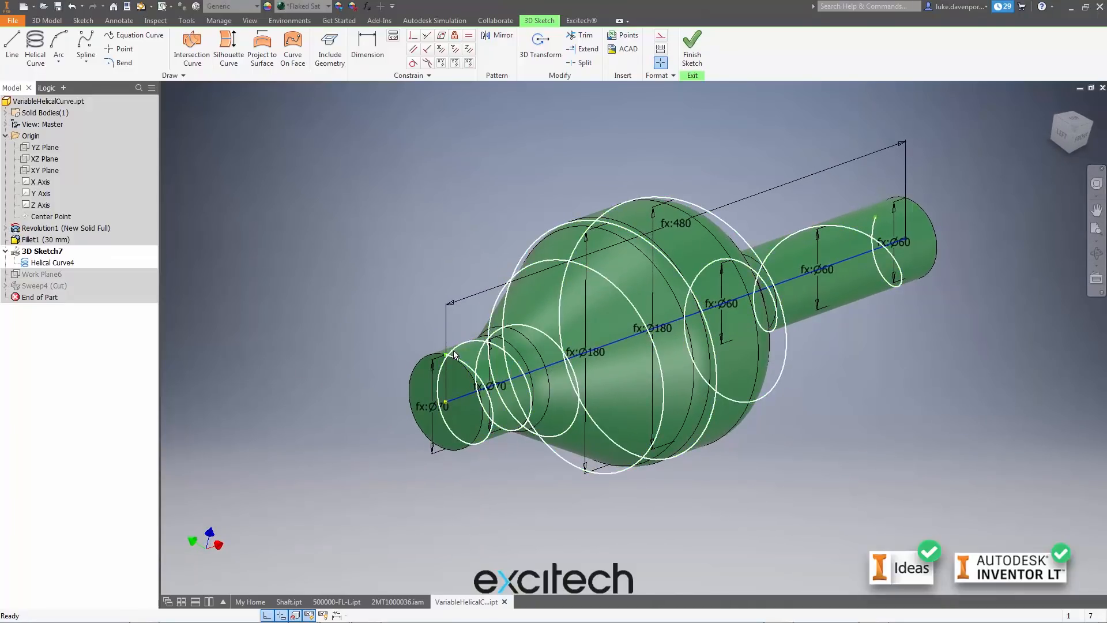
pyautogui.moveTo(447, 355); pyautogui.dragTo(414, 405)
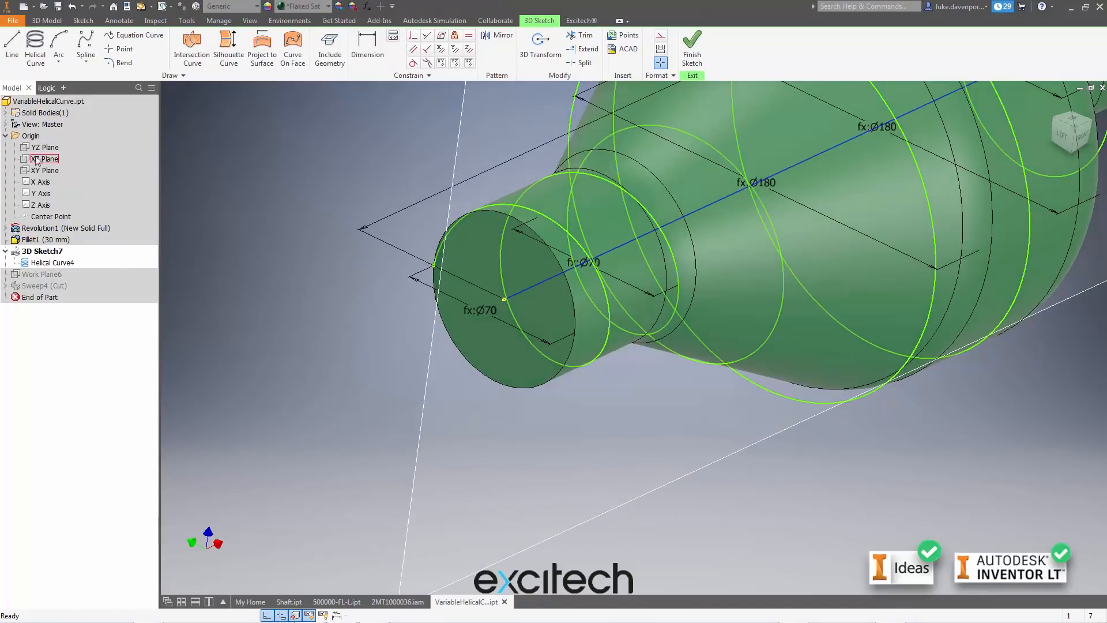
pyautogui.rightClick(48, 160)
pyautogui.click(64, 244)
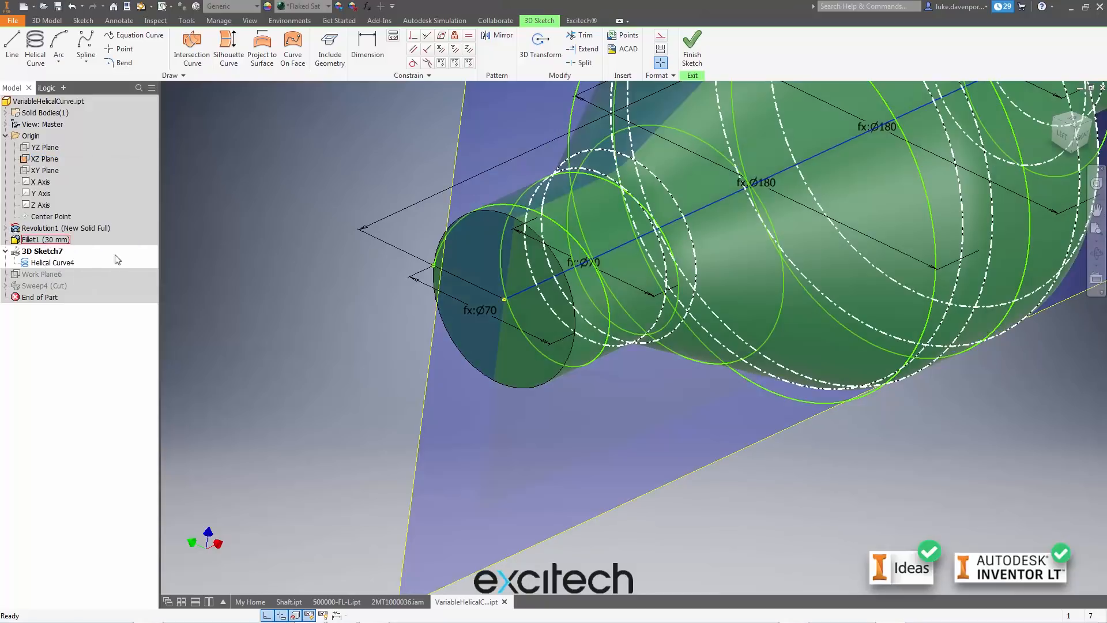
# Constrain the helical curve's start point at the Ø70 end coincident with the origin XZ Plane
pyautogui.click(314, 164)
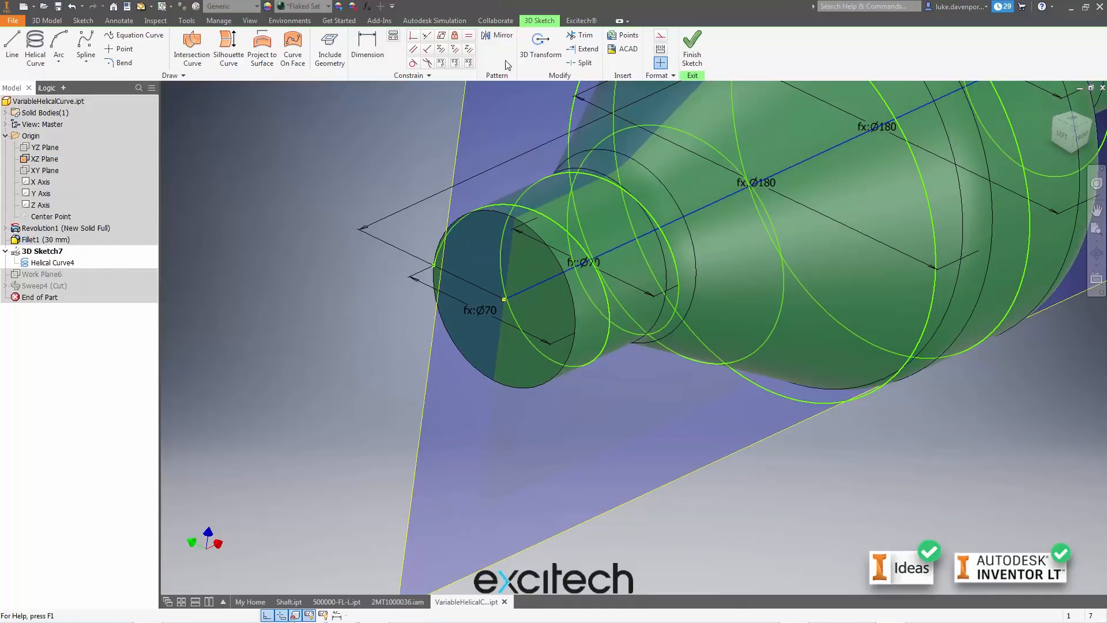
pyautogui.click(414, 37)
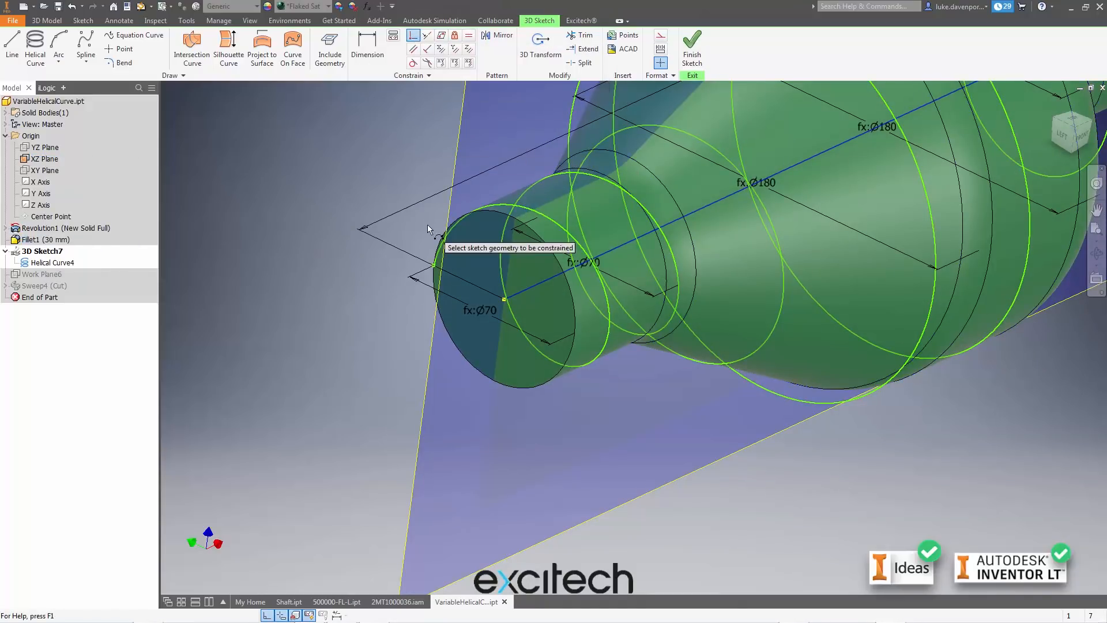
pyautogui.click(435, 266)
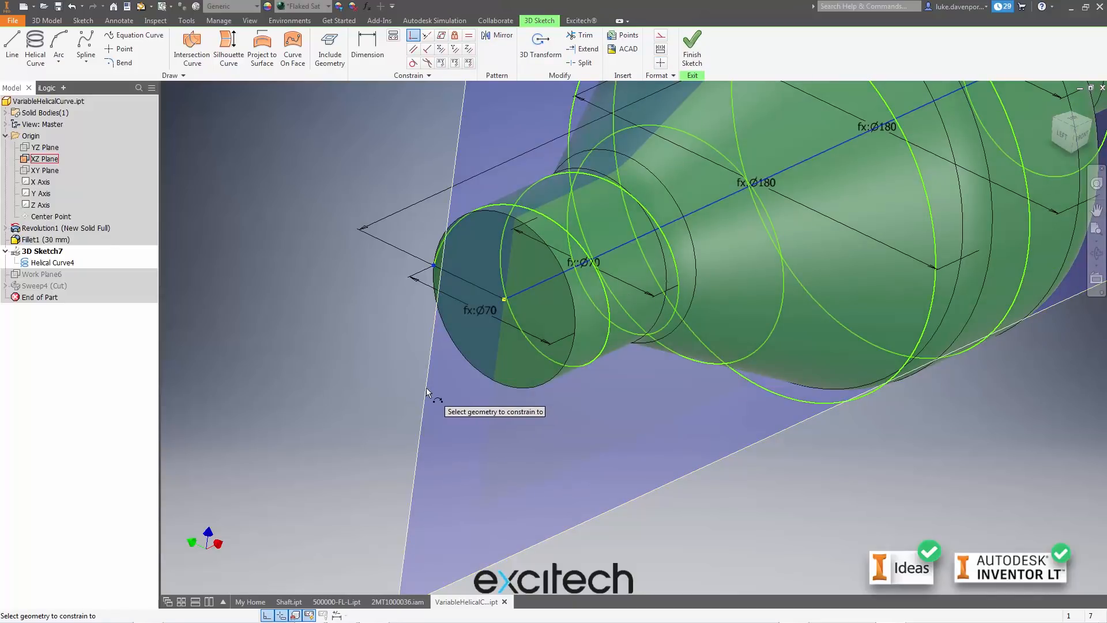
pyautogui.click(427, 387)
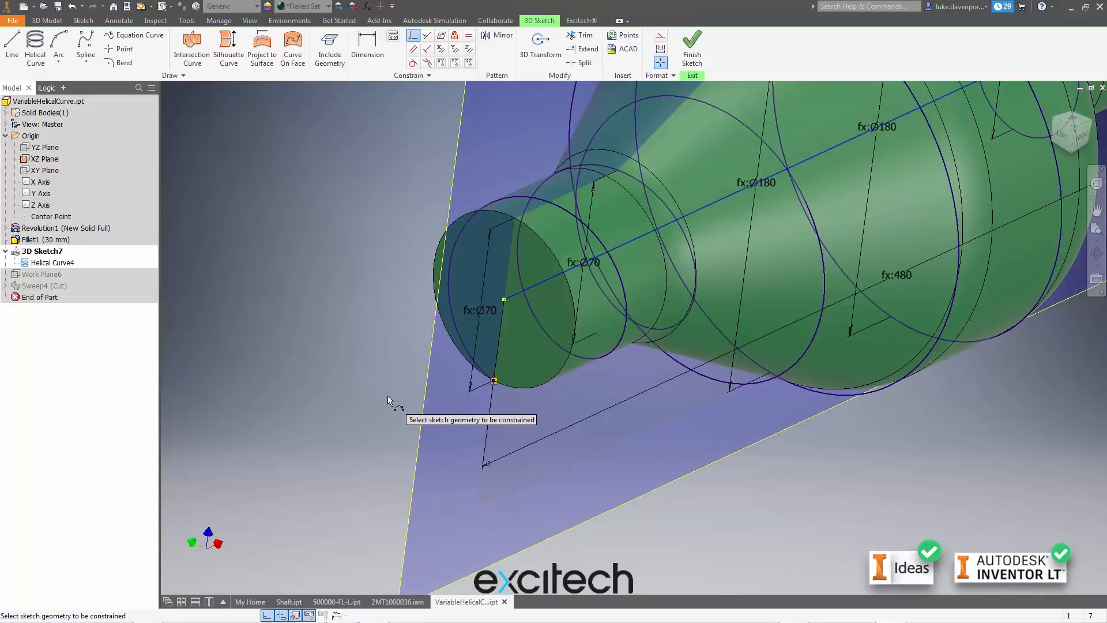
pyautogui.press('Escape')
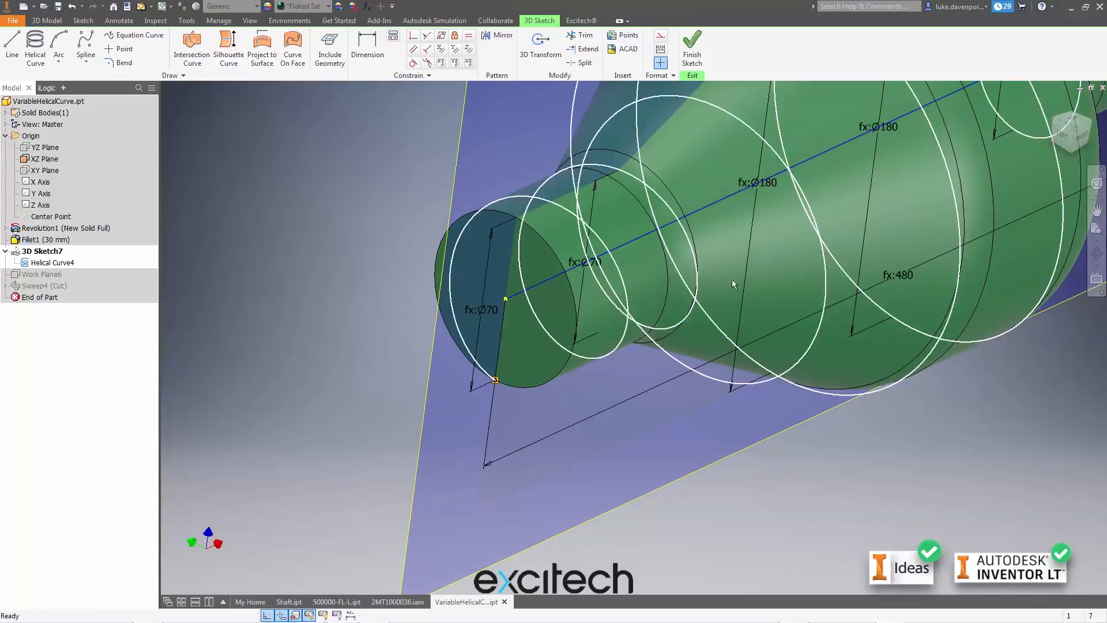
pyautogui.scroll(-4, 605, 267)
pyautogui.keyDown('shift'); pyautogui.moveTo(606, 271); pyautogui.dragTo(383, 220, button='middle'); pyautogui.keyUp('shift')
pyautogui.scroll(3, 360, 239)
pyautogui.moveTo(335, 249); pyautogui.dragTo(275, 244, button='middle')
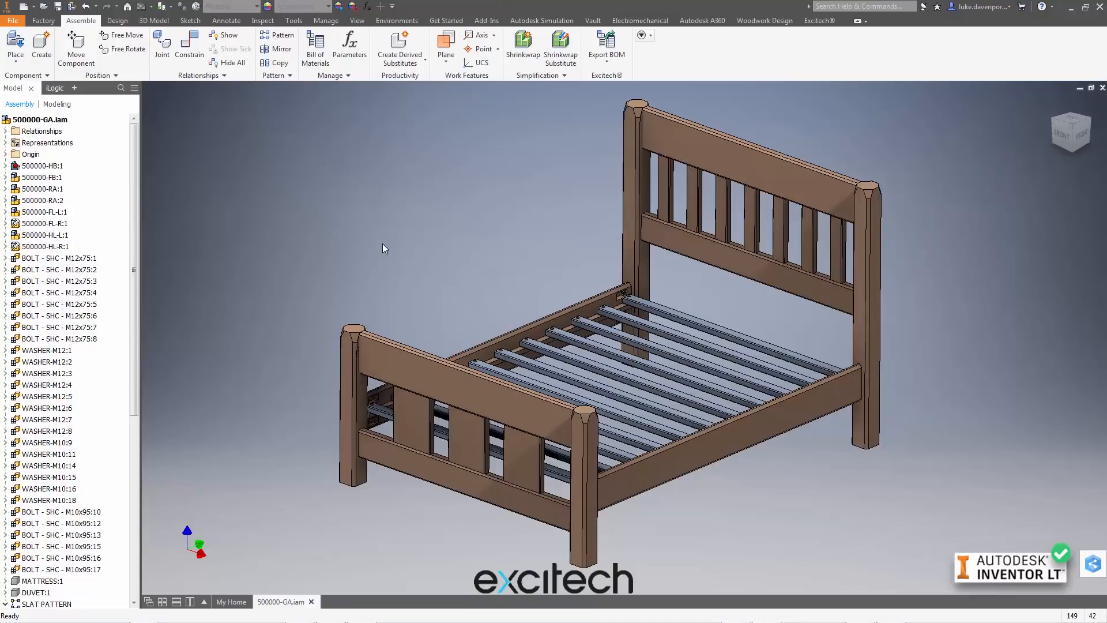
pyautogui.moveTo(382, 244); pyautogui.dragTo(378, 246, button='middle')
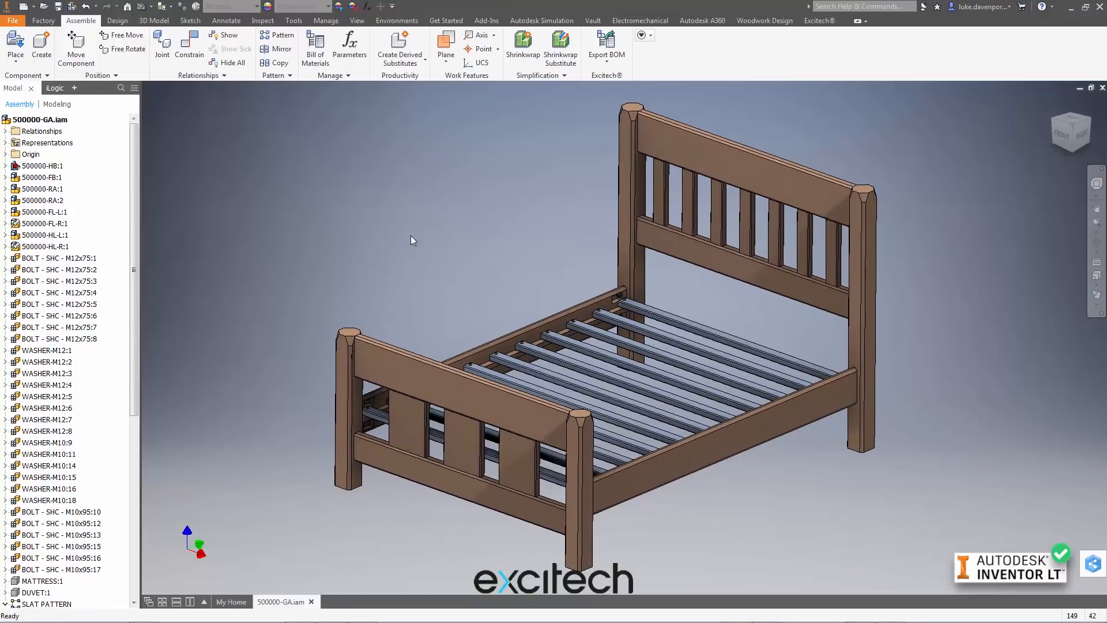
pyautogui.moveTo(412, 243); pyautogui.dragTo(419, 242, button='middle')
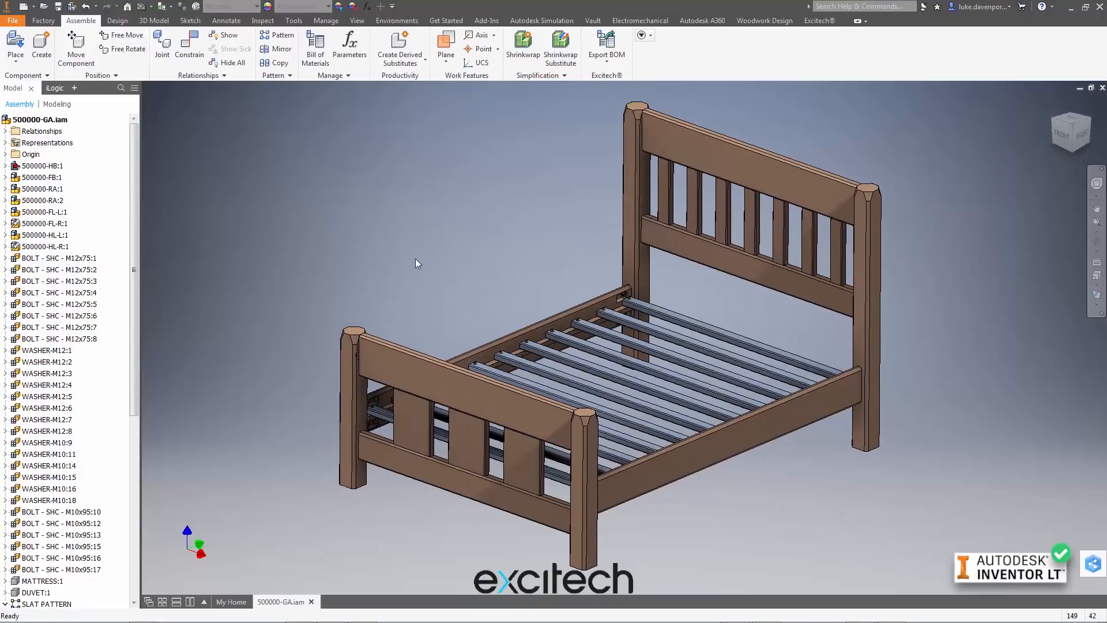
pyautogui.moveTo(415, 259); pyautogui.dragTo(411, 260, button='middle')
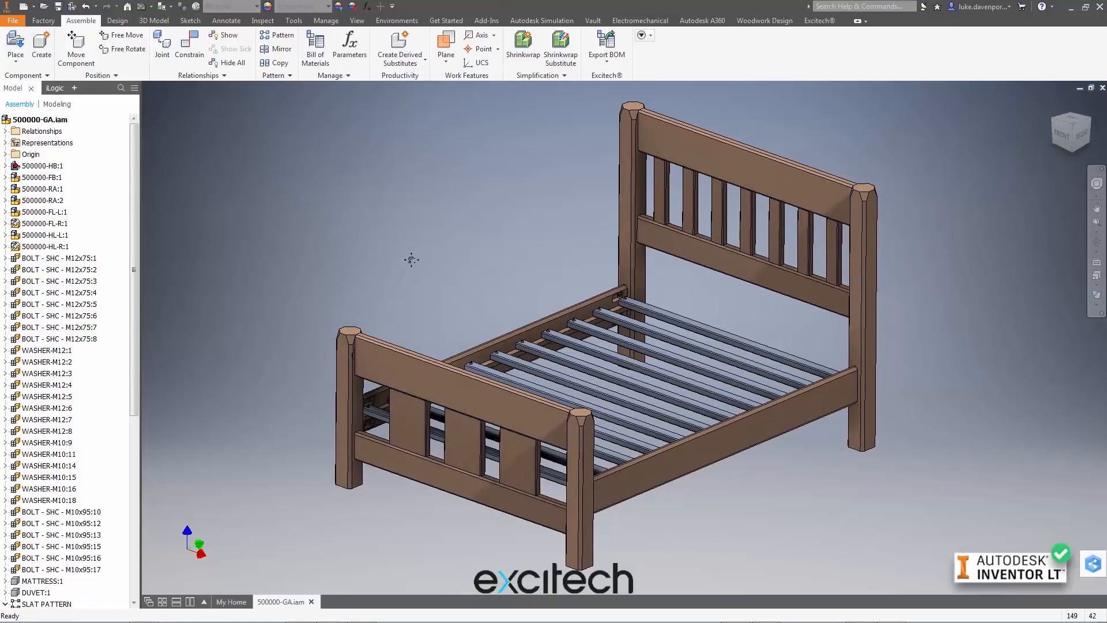
# Open the footboard's upper horizontal rail for in-place editing and start a 2D sketch on its front face
pyautogui.doubleClick(463, 394)
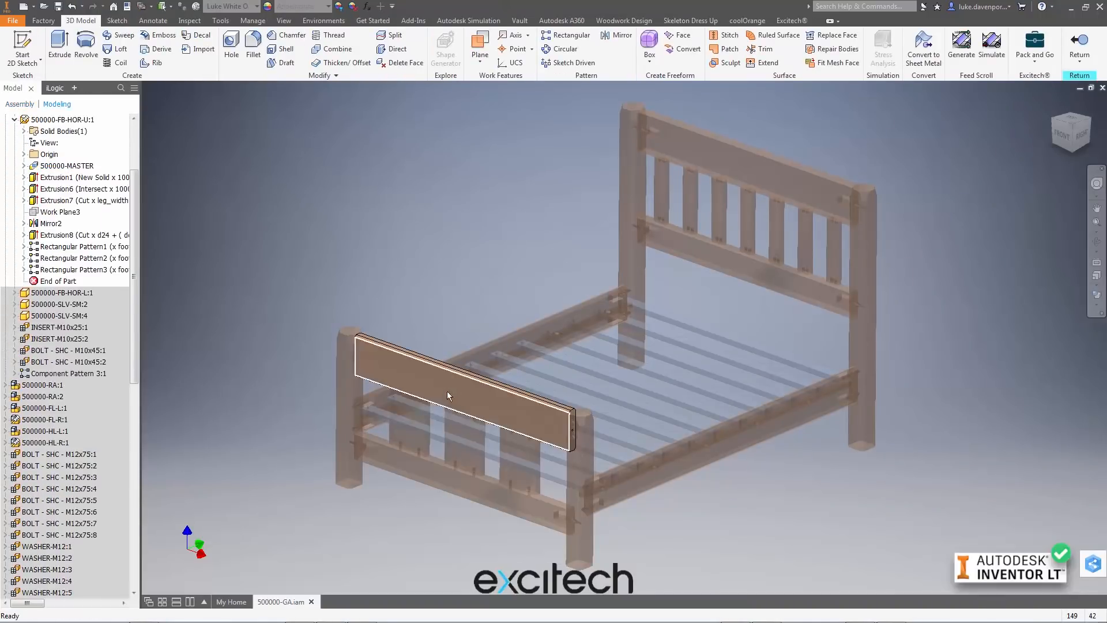
pyautogui.moveTo(458, 310); pyautogui.dragTo(464, 304, button='middle')
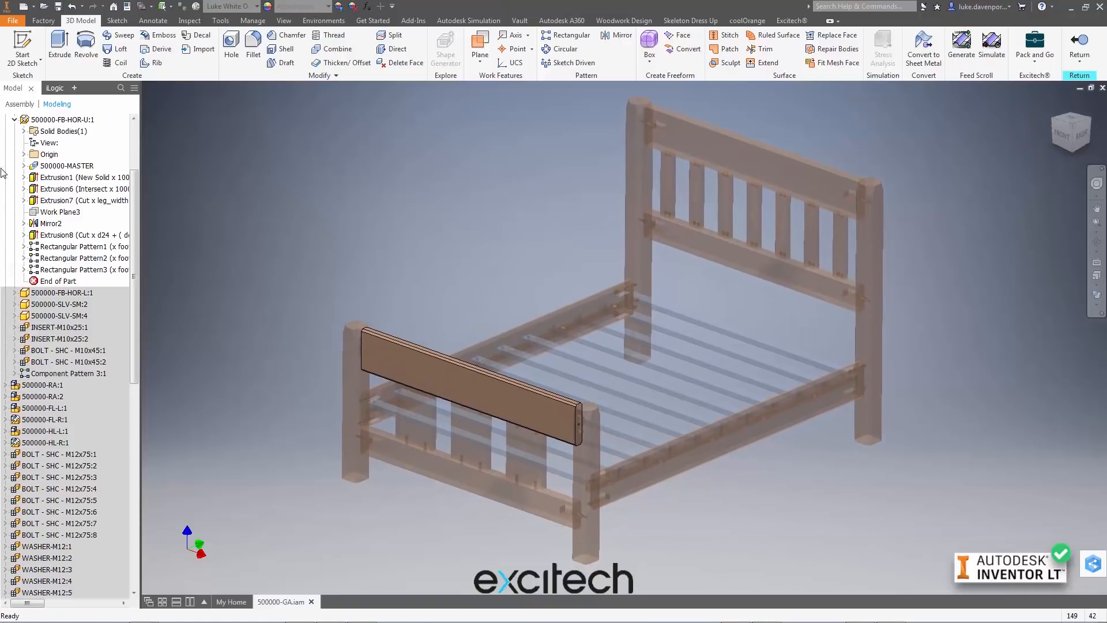
pyautogui.click(464, 387)
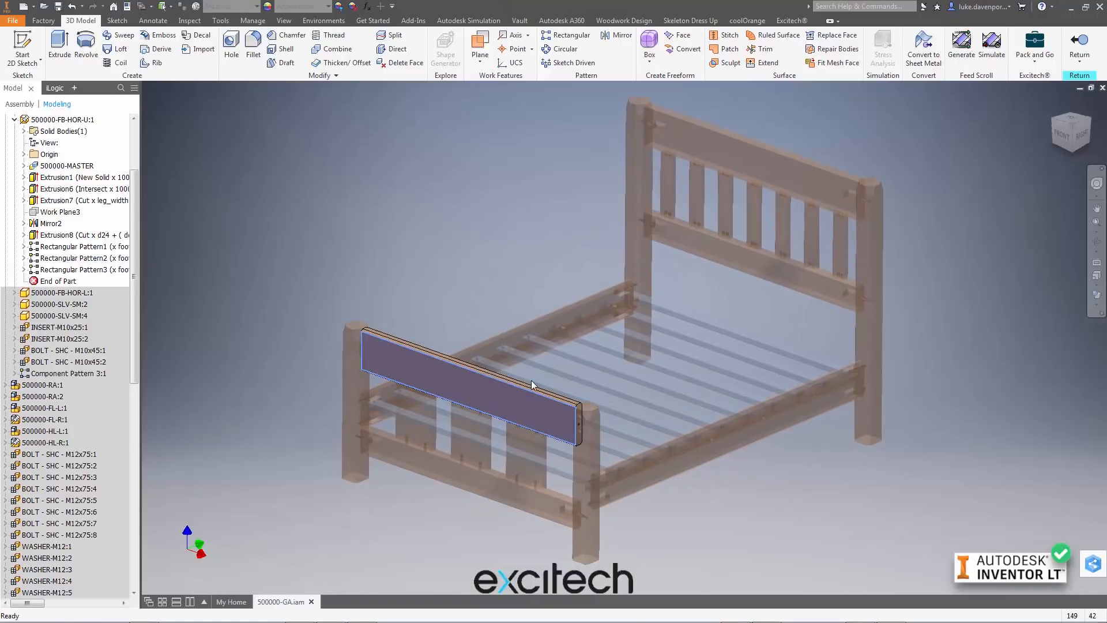
pyautogui.press('s')
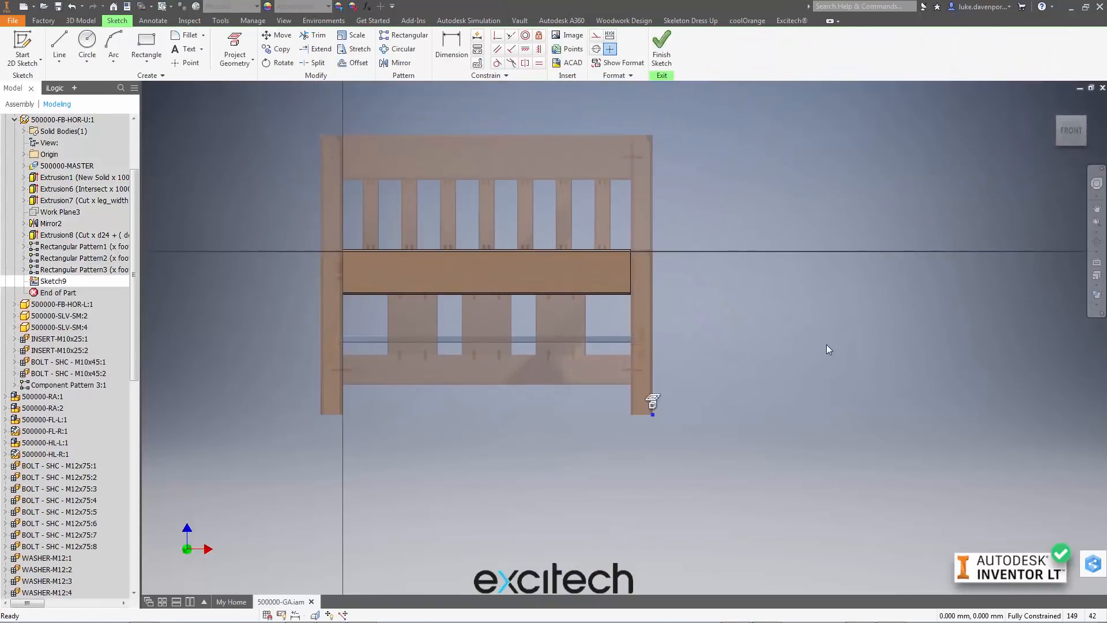
pyautogui.scroll(3, 492, 272)
pyautogui.moveTo(481, 265); pyautogui.dragTo(497, 272, button='middle')
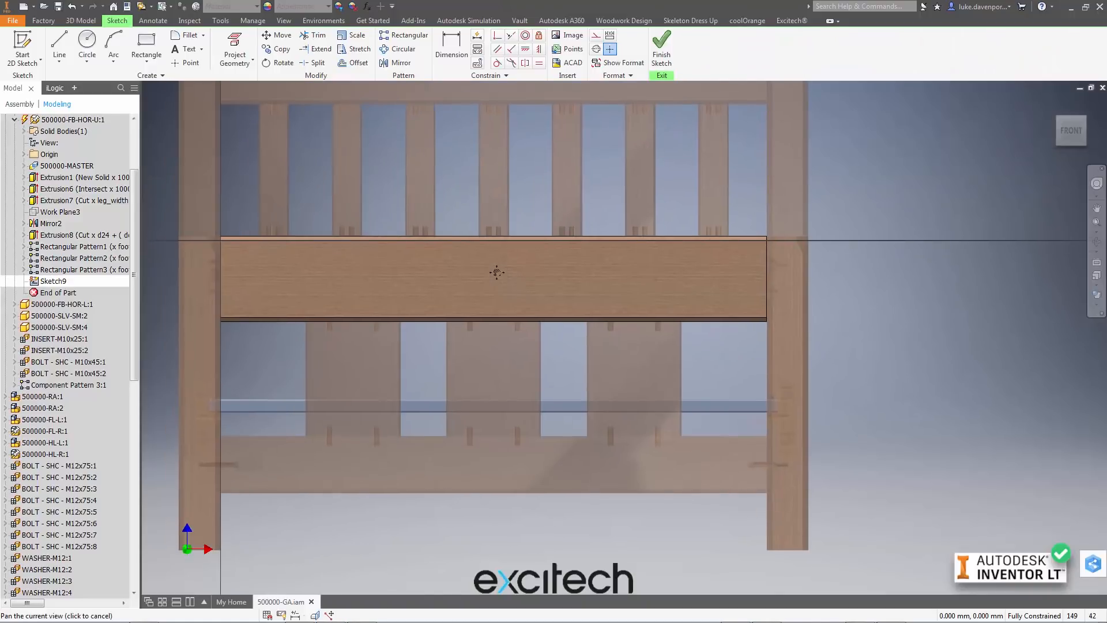
# Insert the image ExcitechLogo.png into the sketch, placed midway along the rail's front face
pyautogui.click(562, 36)
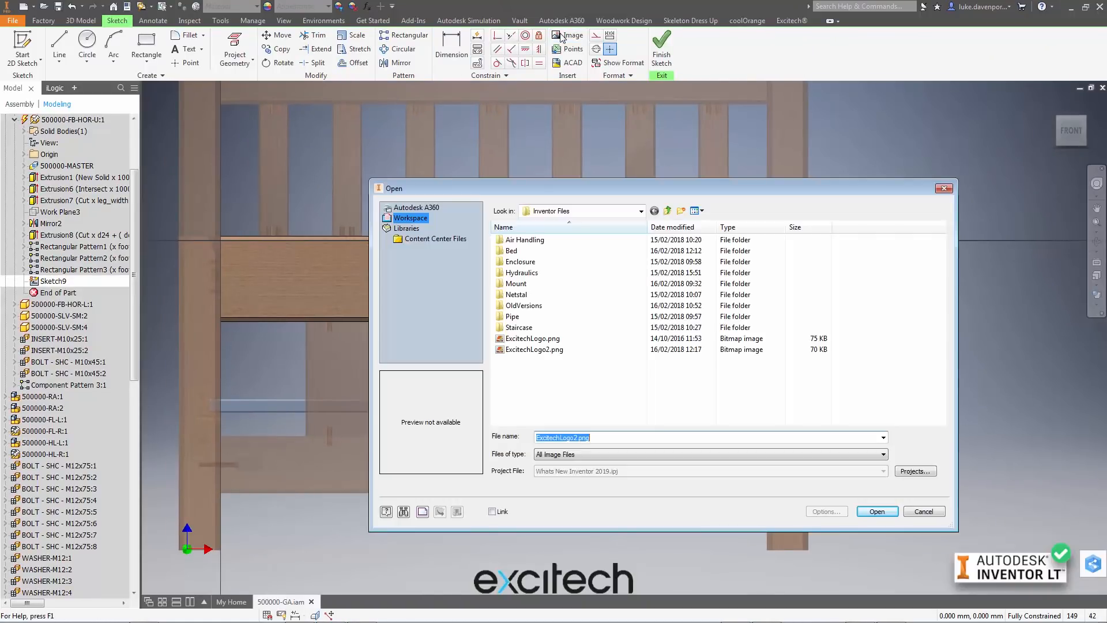
pyautogui.click(527, 338)
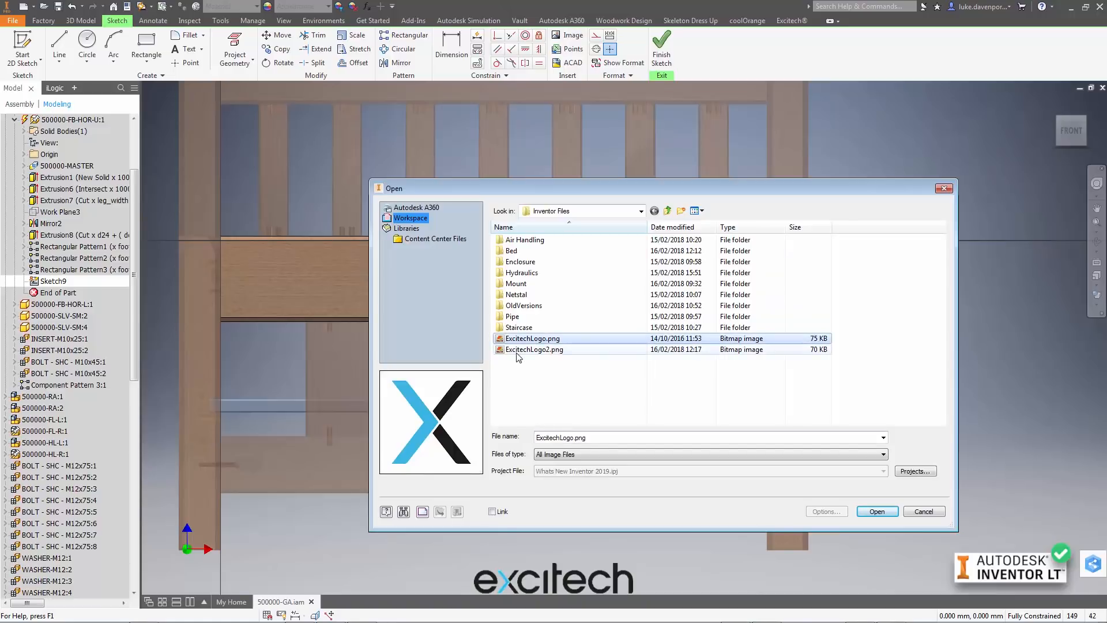
pyautogui.click(878, 512)
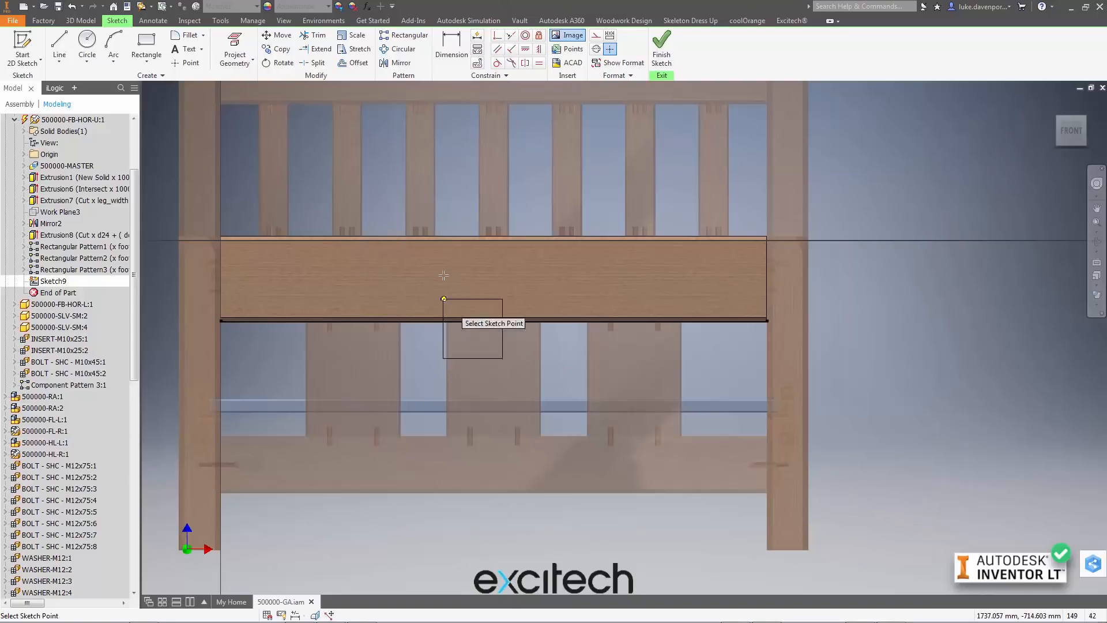
pyautogui.click(462, 251)
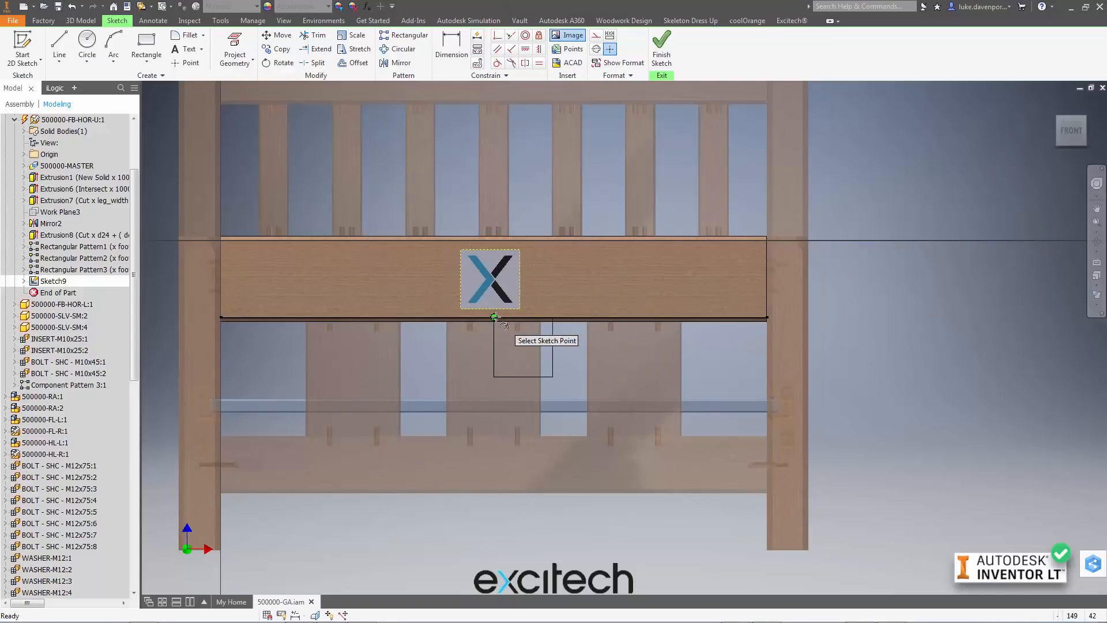
pyautogui.press('Escape')
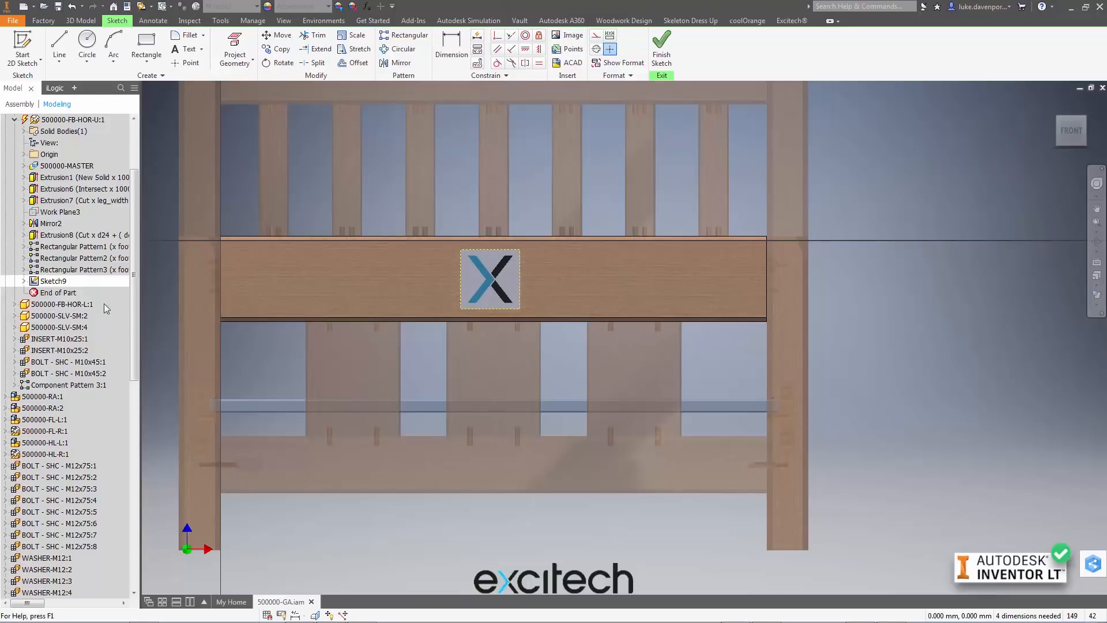
# Enable Use Mask transparency in the properties of the inserted ExcitechLogo.png image
pyautogui.click(24, 281)
pyautogui.rightClick(58, 295)
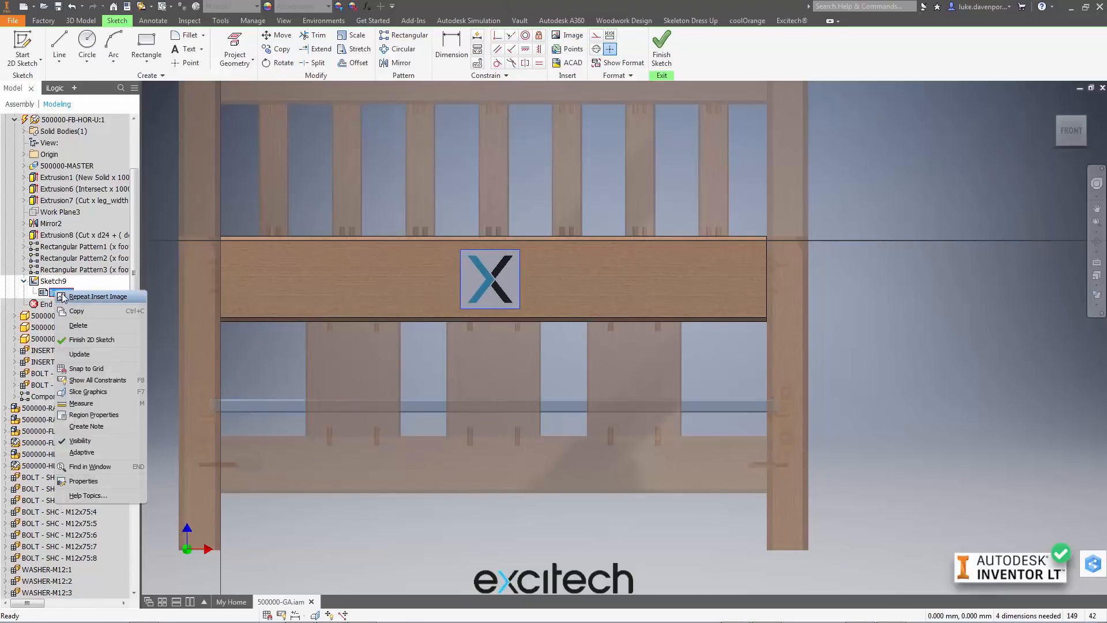
pyautogui.click(84, 481)
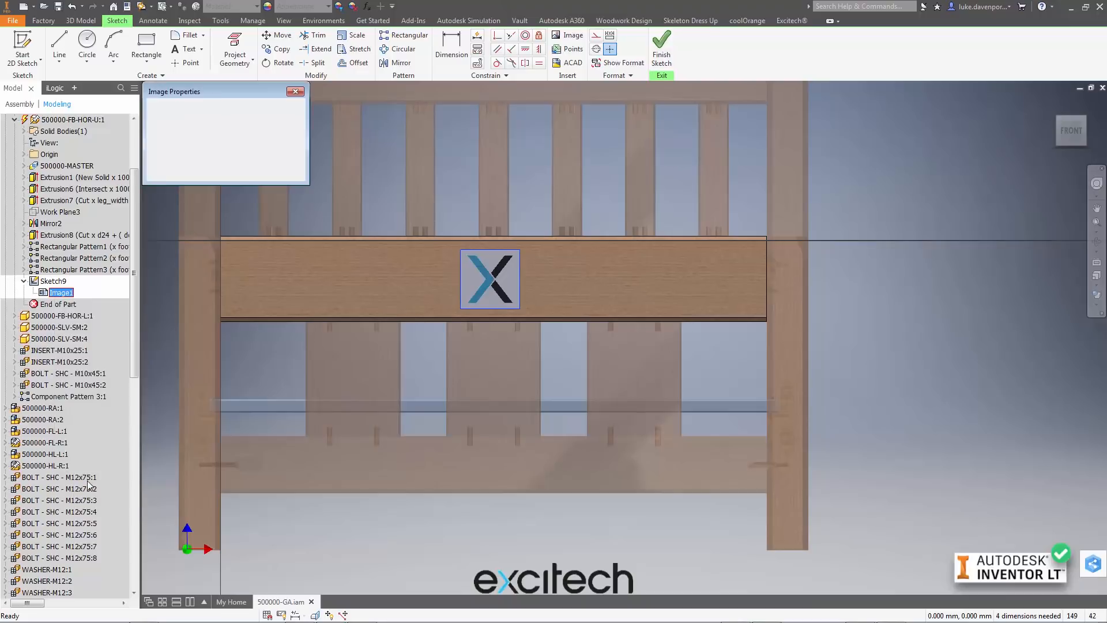
pyautogui.moveTo(220, 93); pyautogui.dragTo(281, 94)
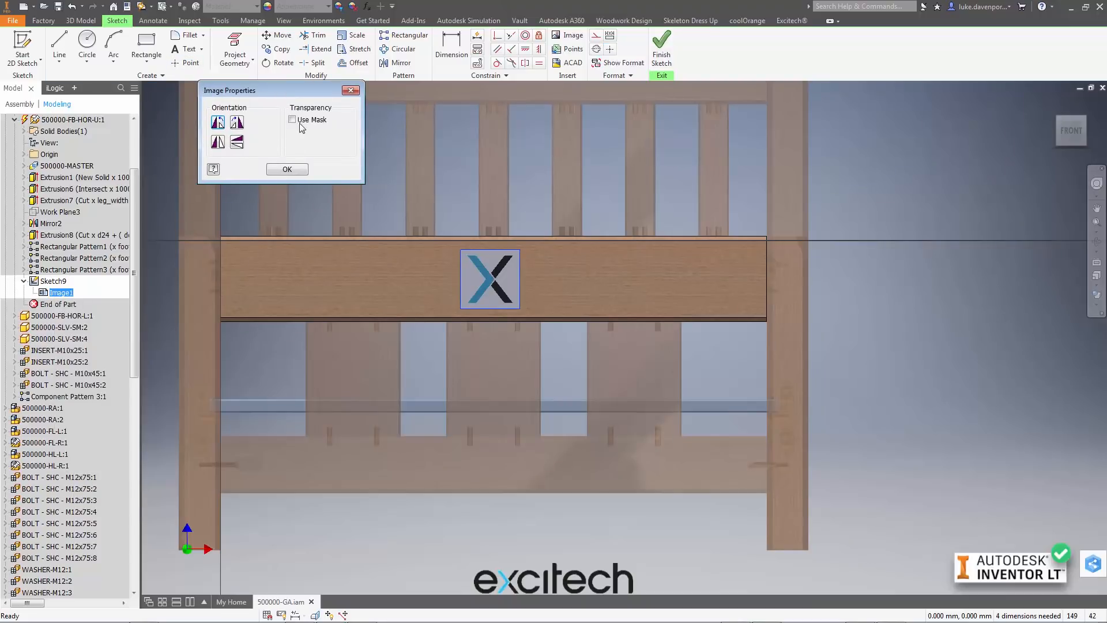
pyautogui.click(294, 124)
pyautogui.click(286, 169)
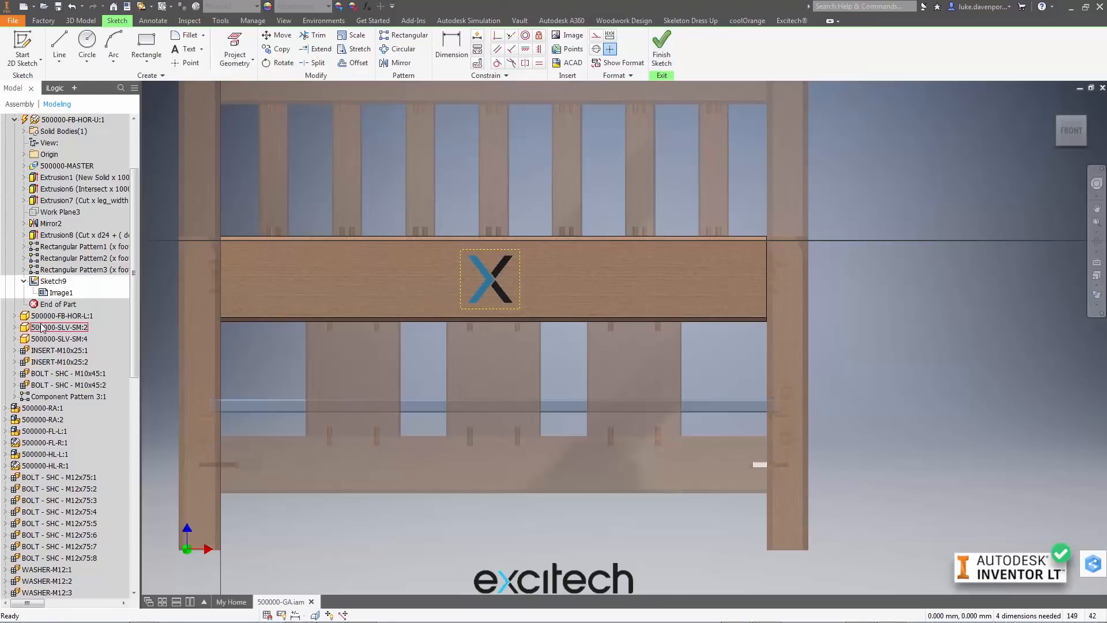
# Delete the masked logo image from the rail's sketch
pyautogui.click(61, 293)
pyautogui.rightClick(58, 295)
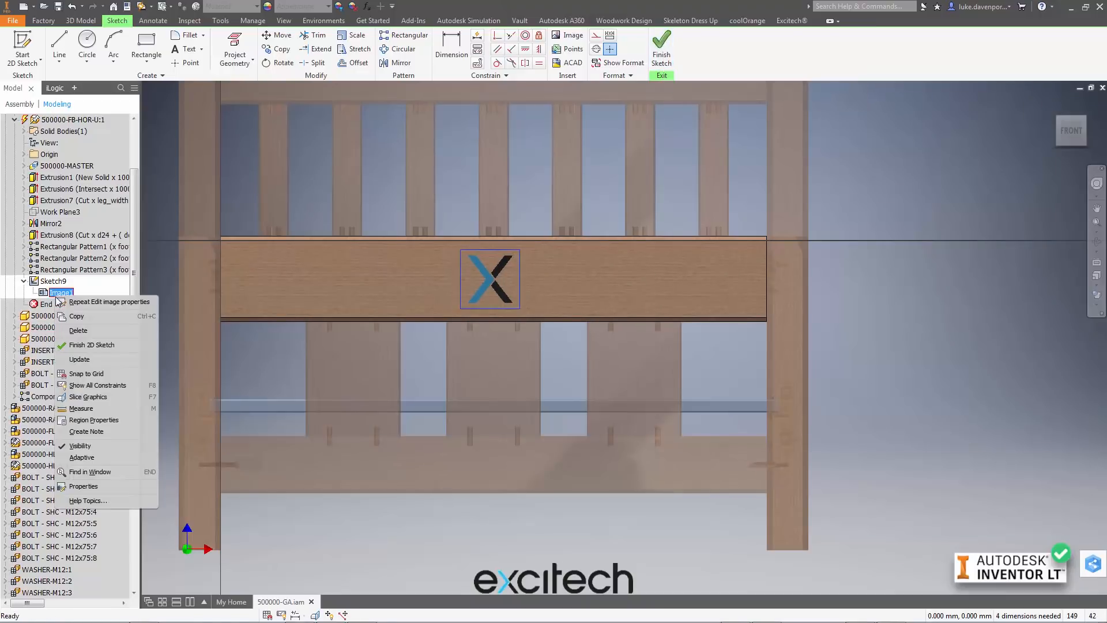
pyautogui.click(77, 330)
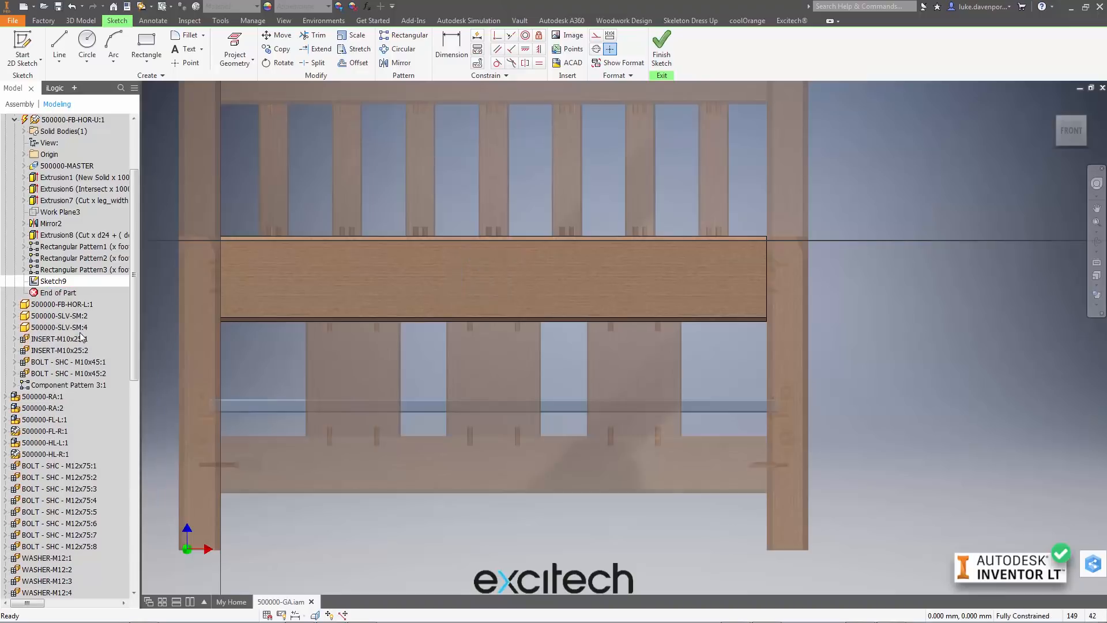
# Insert the image ExcitechLogo2.png, shrink it to fit the rail's height and move it to the middle of the rail's face
pyautogui.click(571, 37)
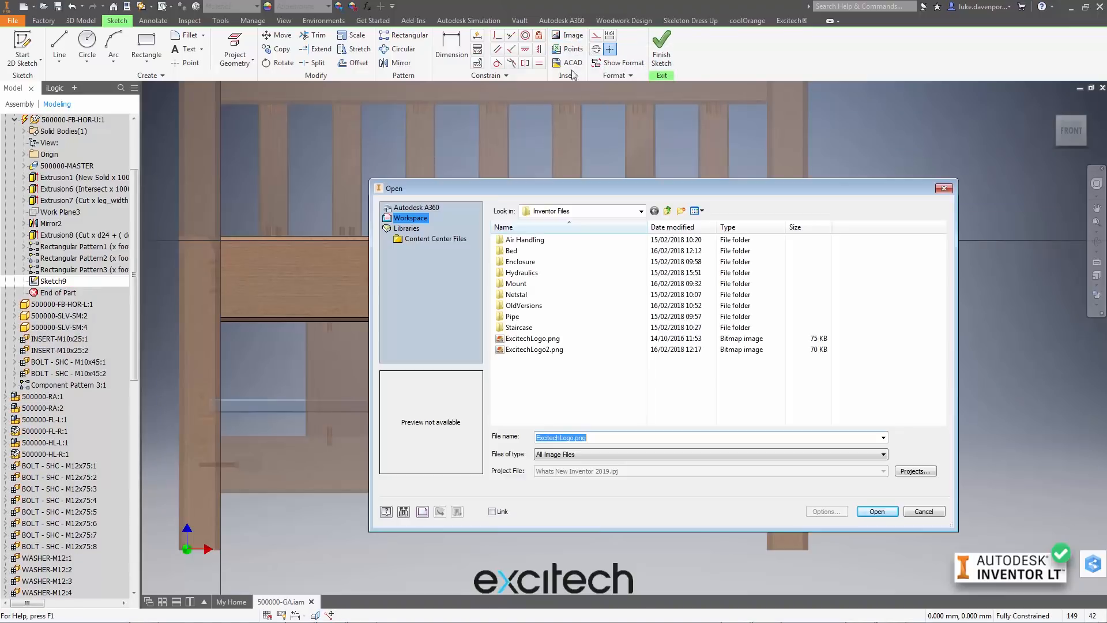
pyautogui.doubleClick(533, 350)
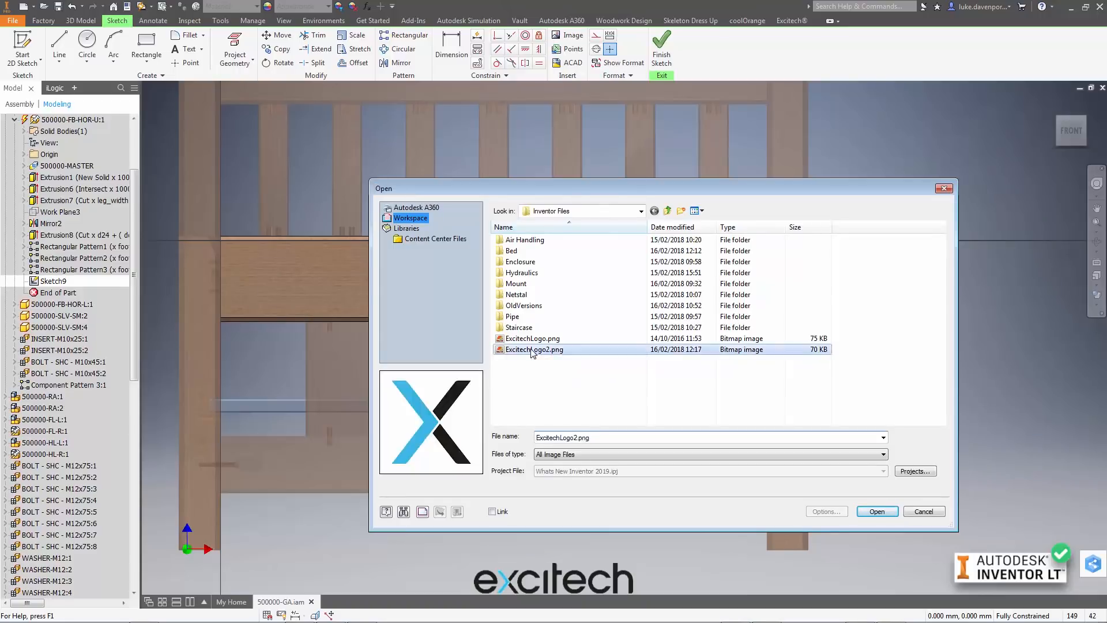
pyautogui.click(466, 247)
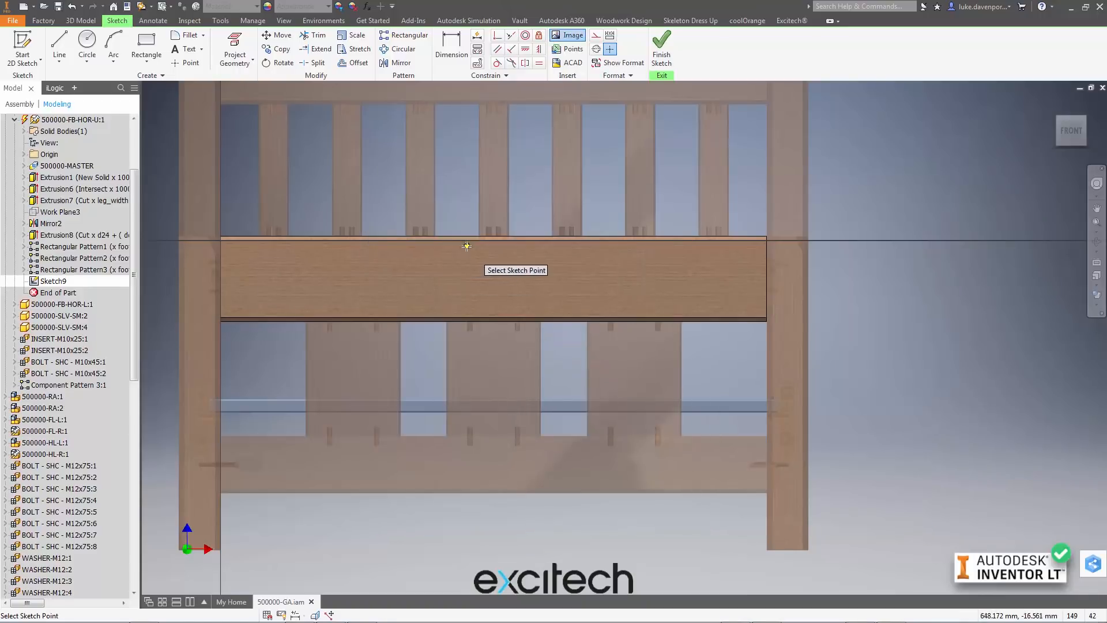
pyautogui.press('Escape')
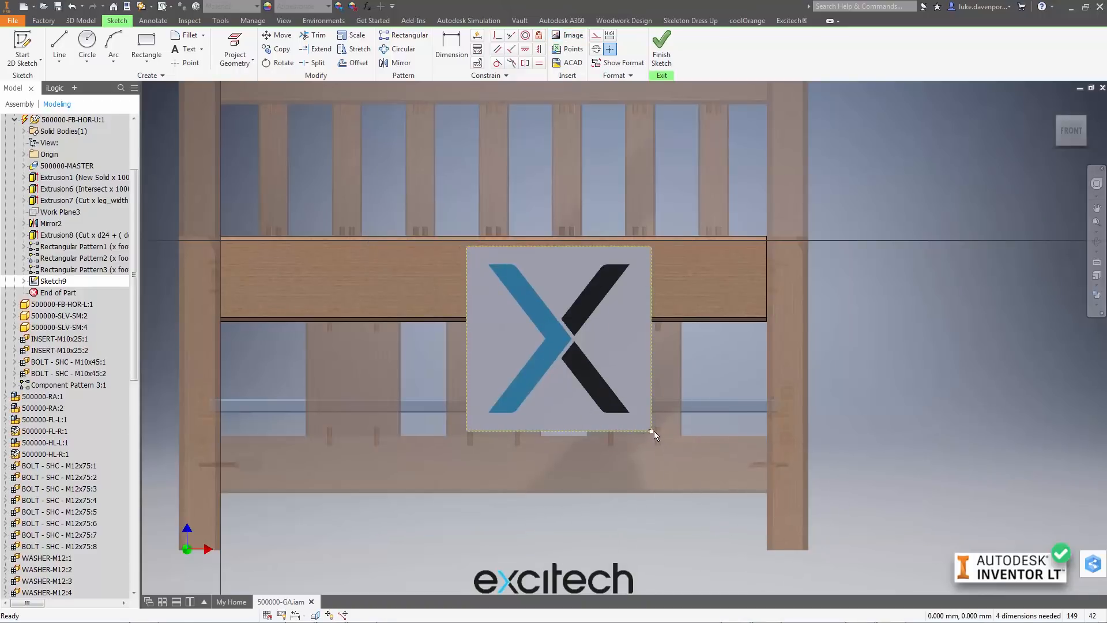
pyautogui.moveTo(652, 431); pyautogui.dragTo(537, 431)
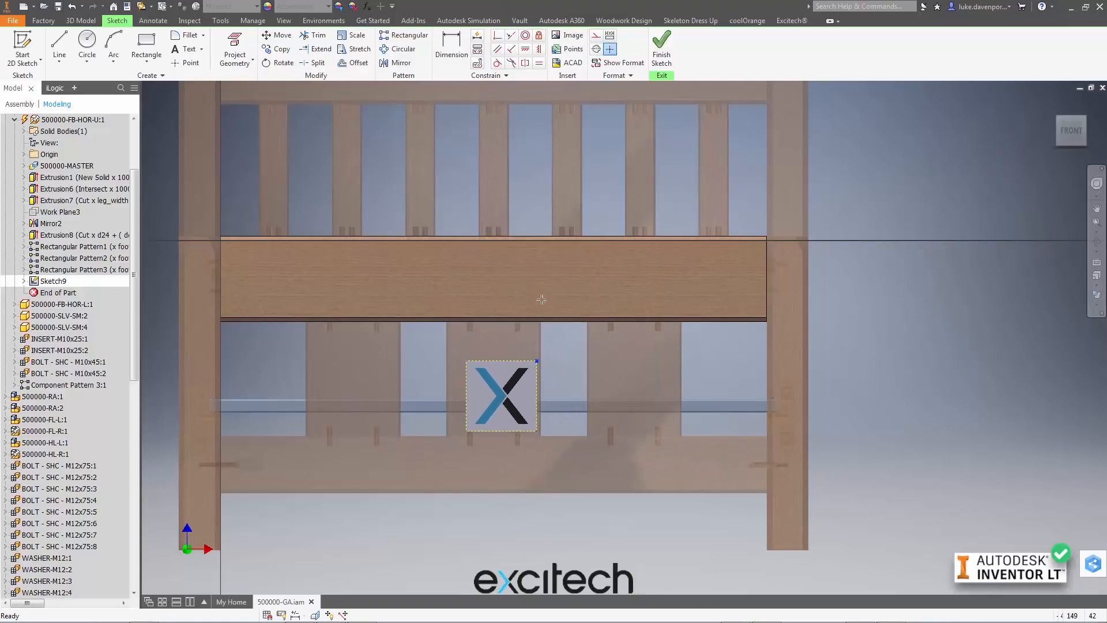
pyautogui.moveTo(531, 364); pyautogui.dragTo(526, 244)
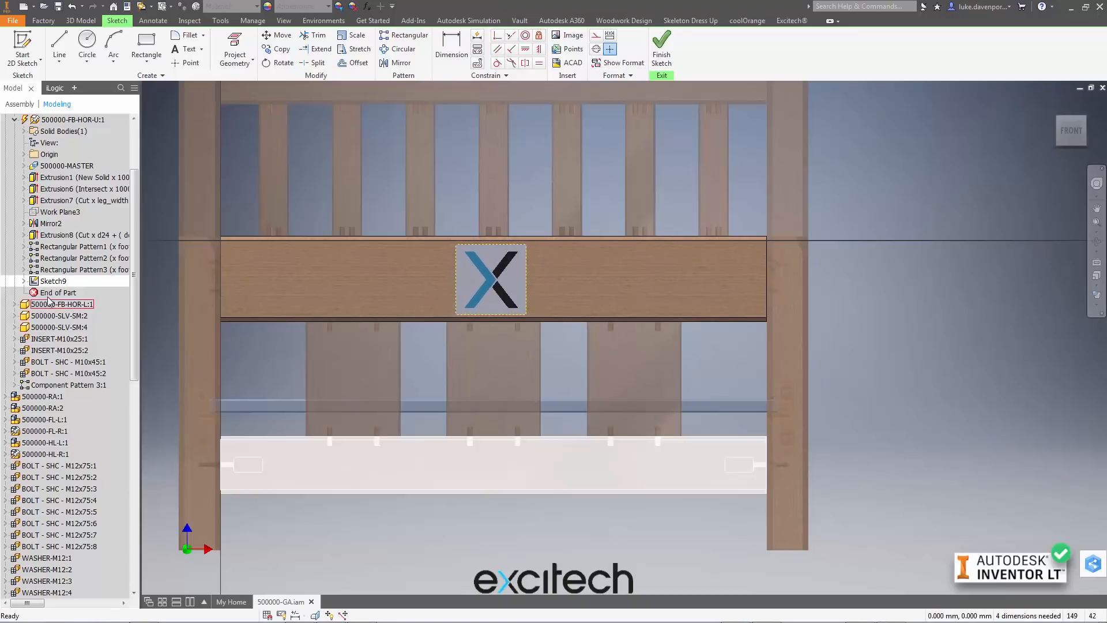
# Apply the Use Mask transparency option to the ExcitechLogo2.png image on the rail
pyautogui.click(24, 281)
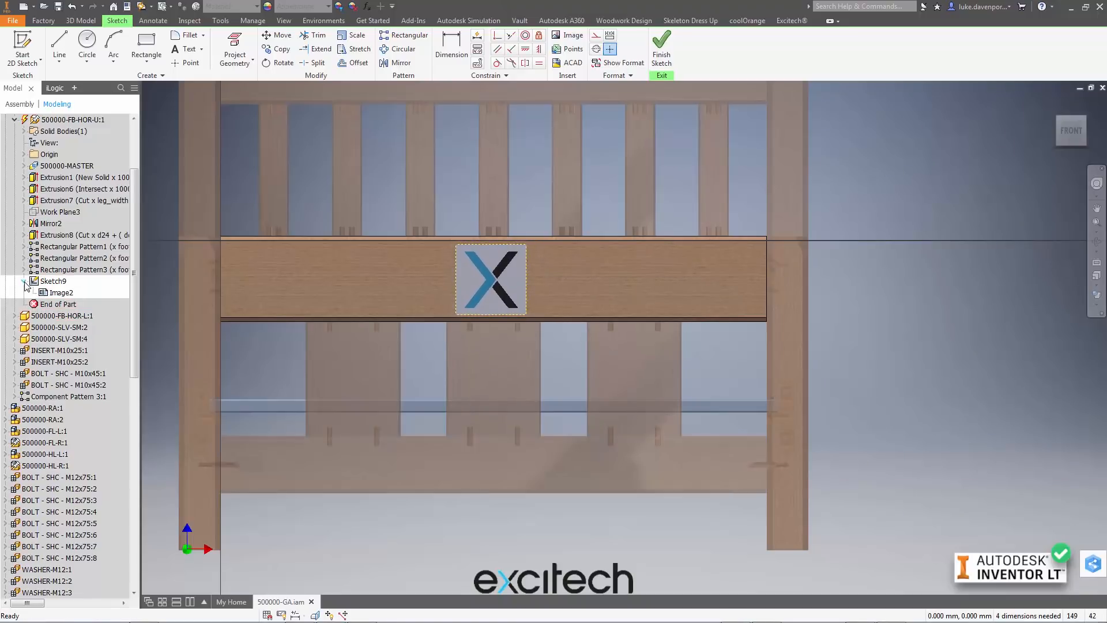
pyautogui.rightClick(58, 295)
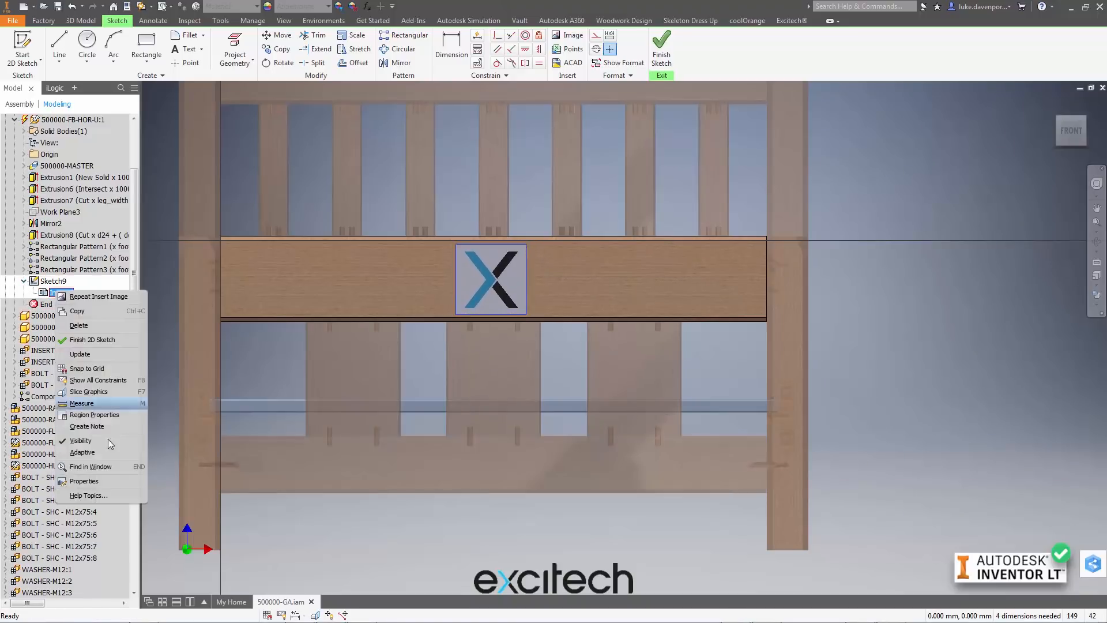
pyautogui.click(85, 481)
pyautogui.click(292, 119)
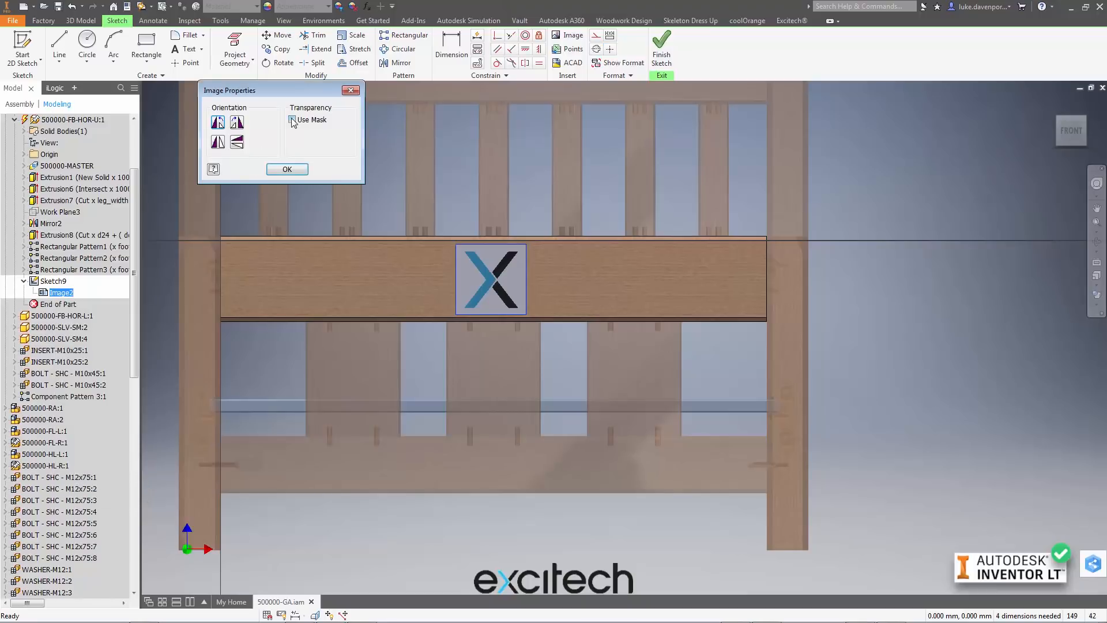
pyautogui.click(287, 169)
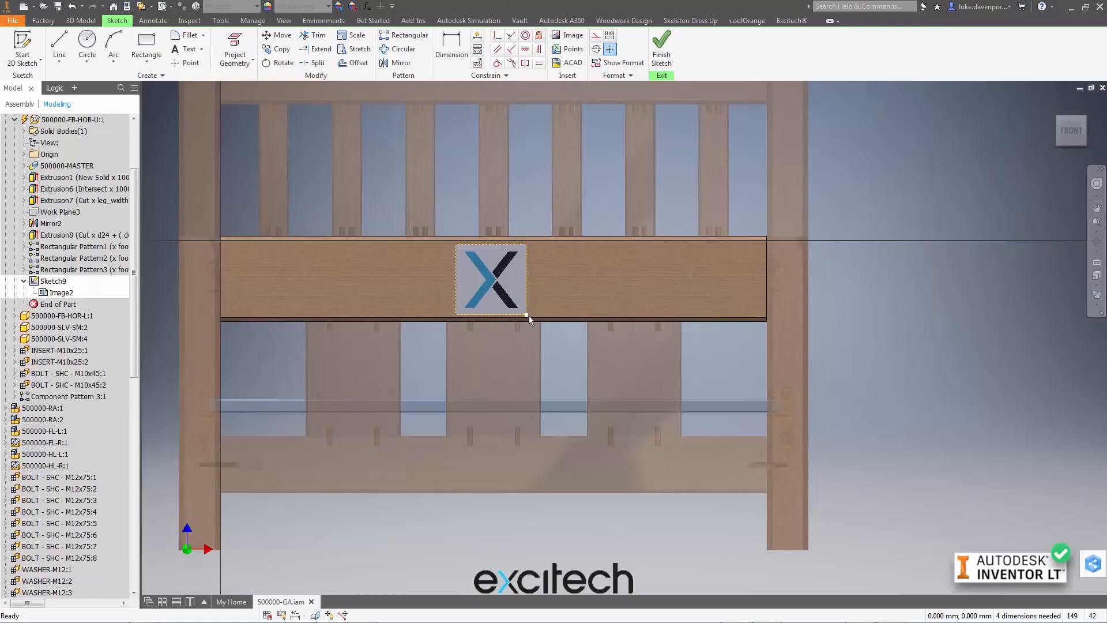
# Examine the small rectangle at the corner of the masked logo image and the opaque background around the logo
pyautogui.scroll(-5, 528, 316)
pyautogui.scroll(-5, 473, 307)
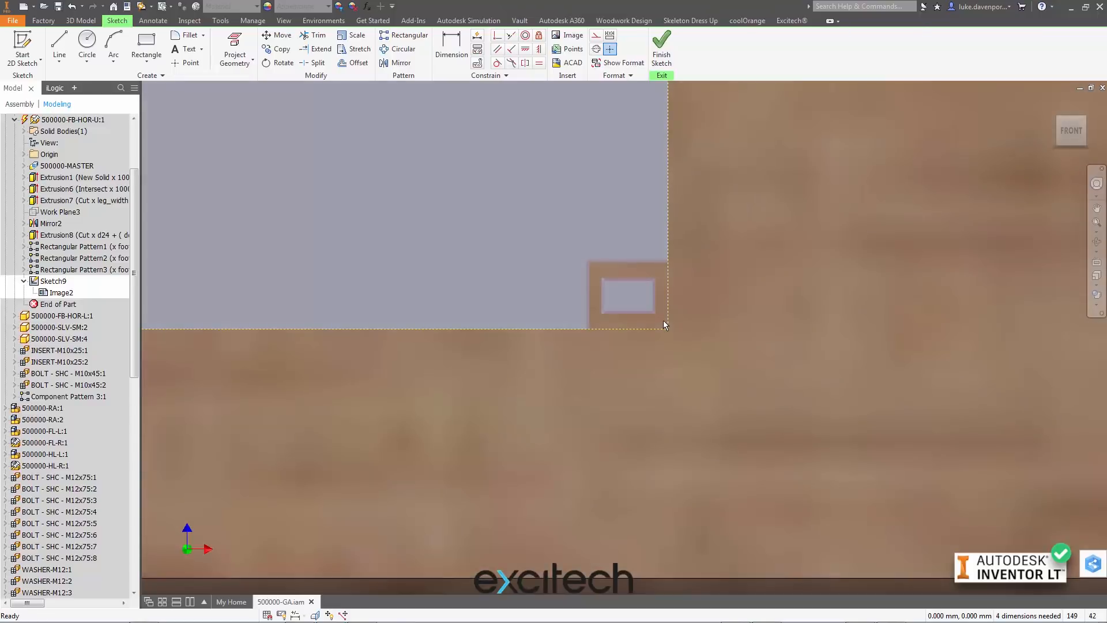
pyautogui.scroll(-8, 564, 399)
pyautogui.scroll(-5, 559, 397)
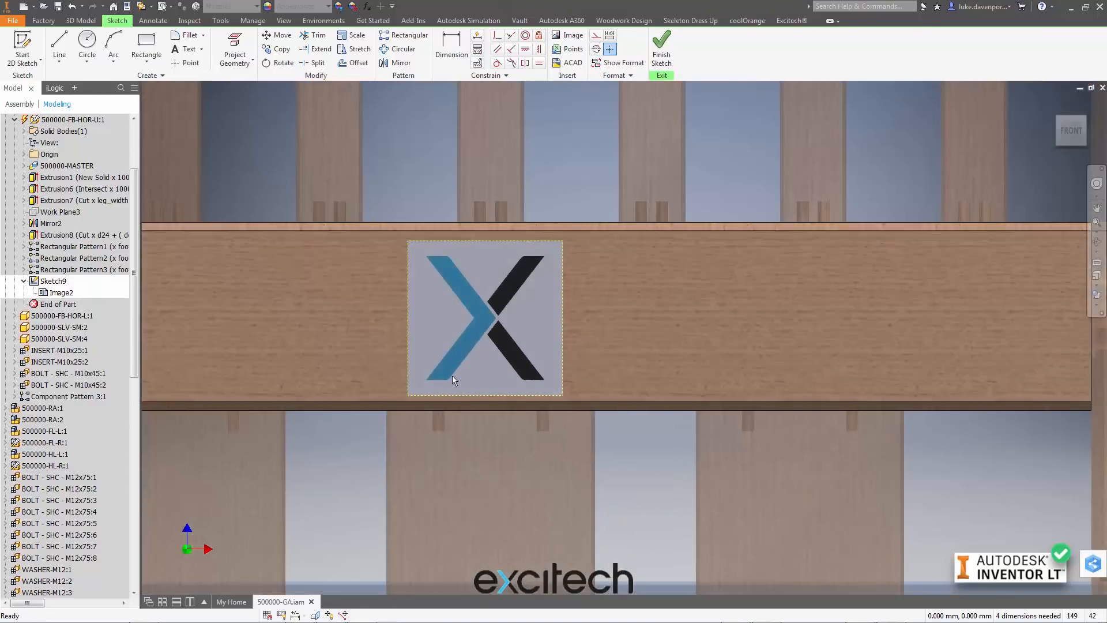
pyautogui.scroll(3, 443, 352)
pyautogui.moveTo(402, 351); pyautogui.dragTo(410, 368, button='middle')
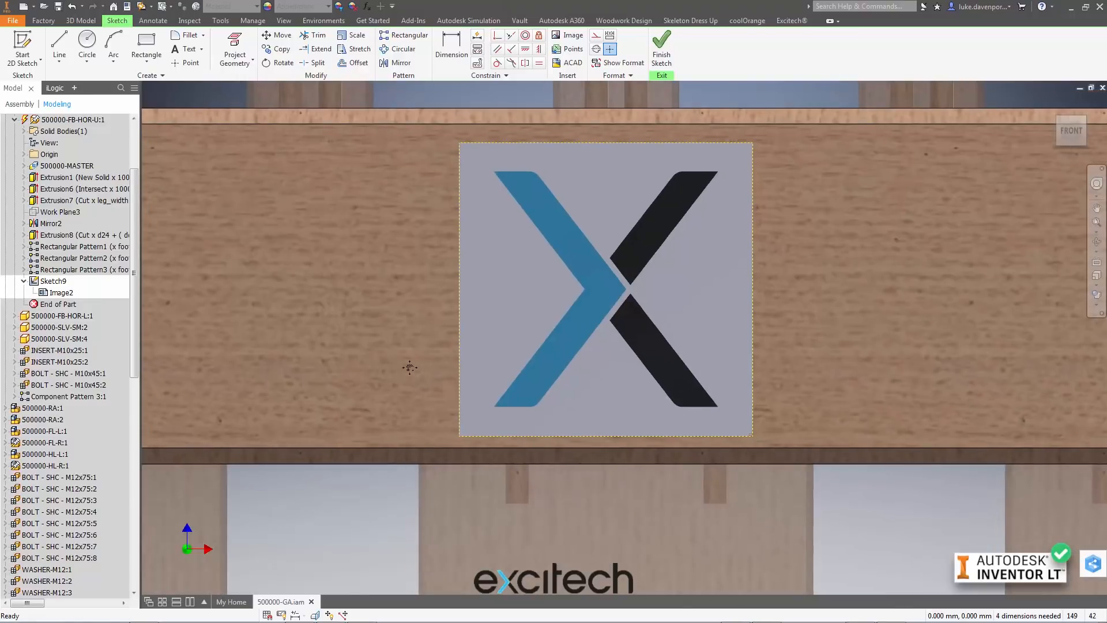
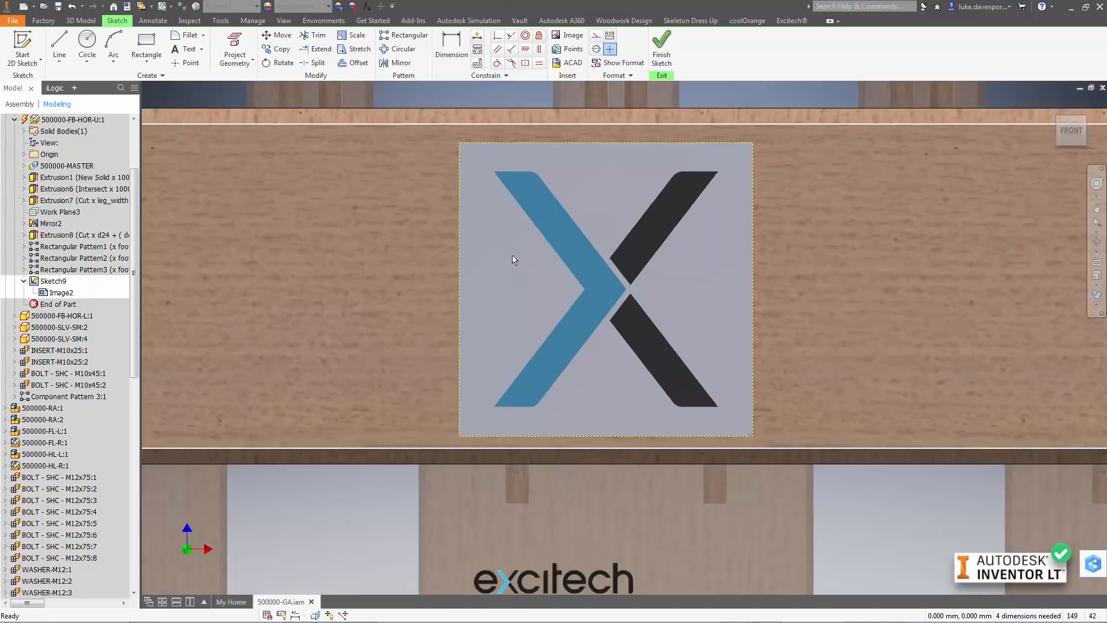
# Finish the rail's image sketch, check the logo on the rail, and return from the part to the footboard assembly
pyautogui.click(661, 49)
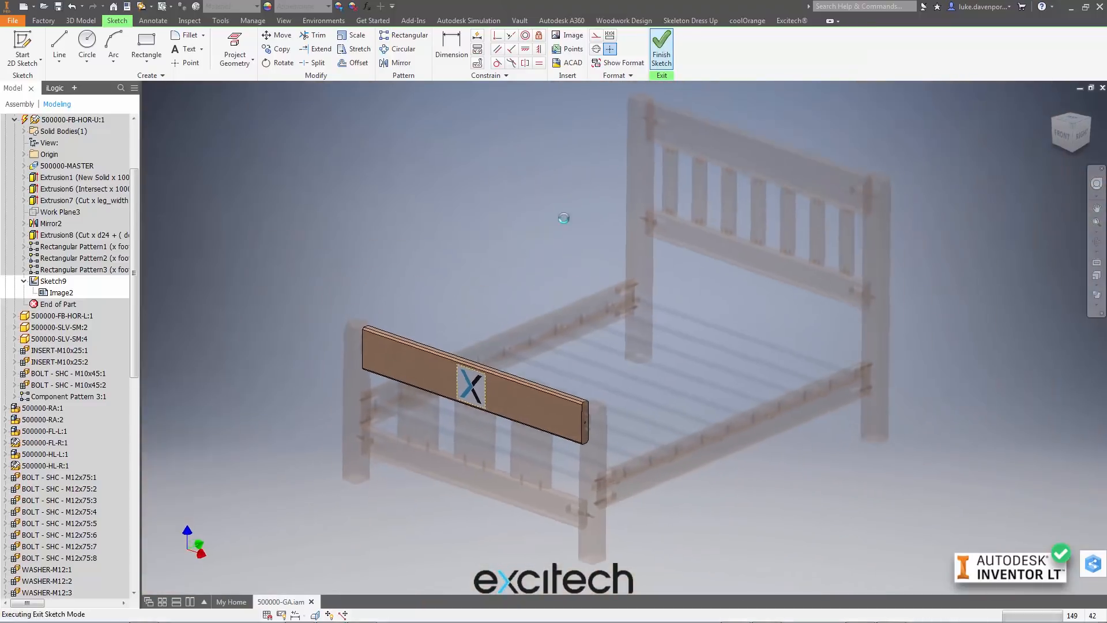
pyautogui.scroll(6, 475, 410)
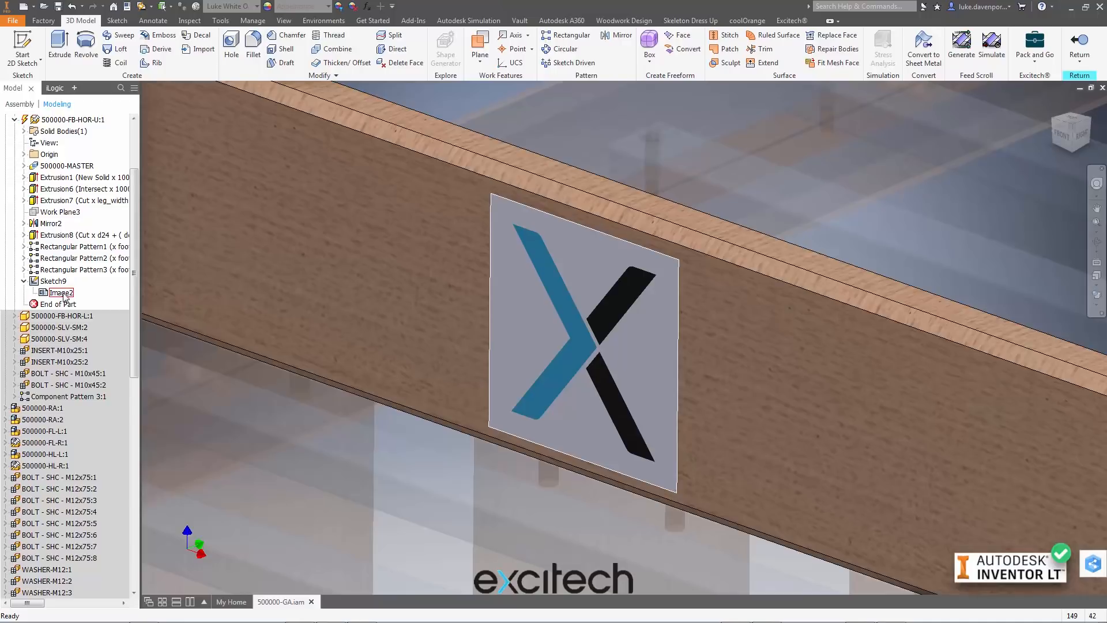
pyautogui.moveTo(435, 551); pyautogui.dragTo(391, 513, button='middle')
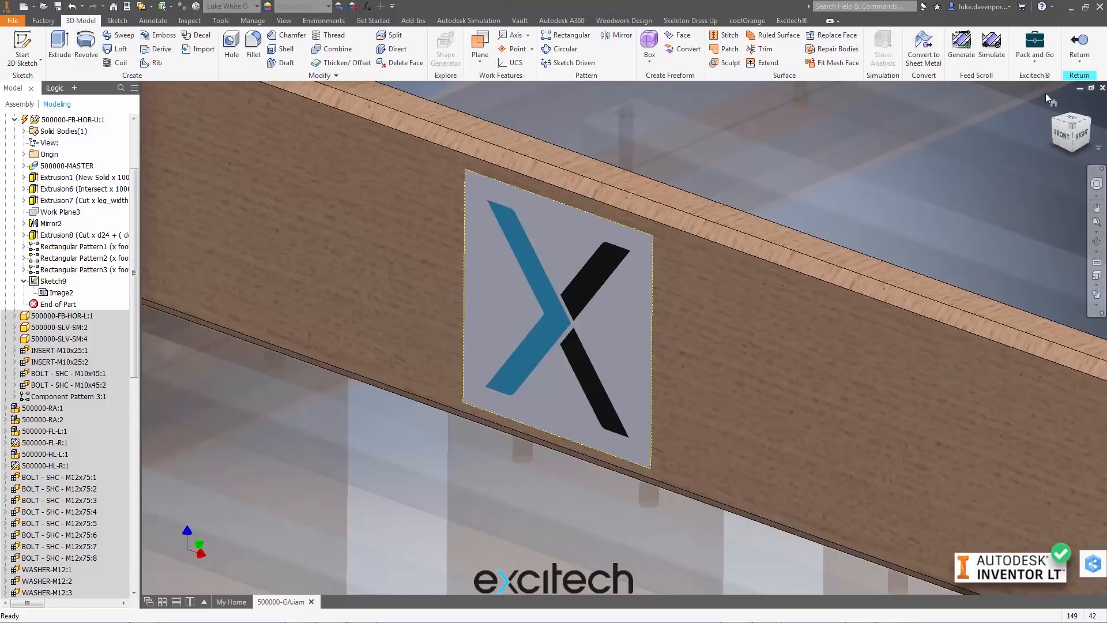
pyautogui.click(1081, 40)
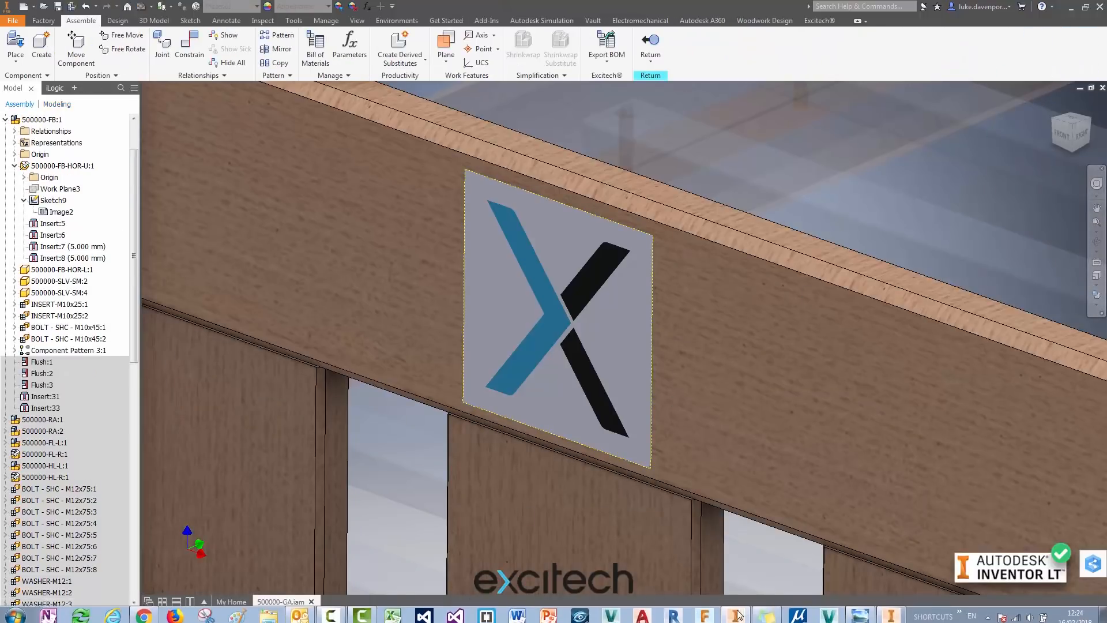
# Switch to the other Inventor session and open the bed footboard's upper rail for in-place editing
pyautogui.click(893, 618)
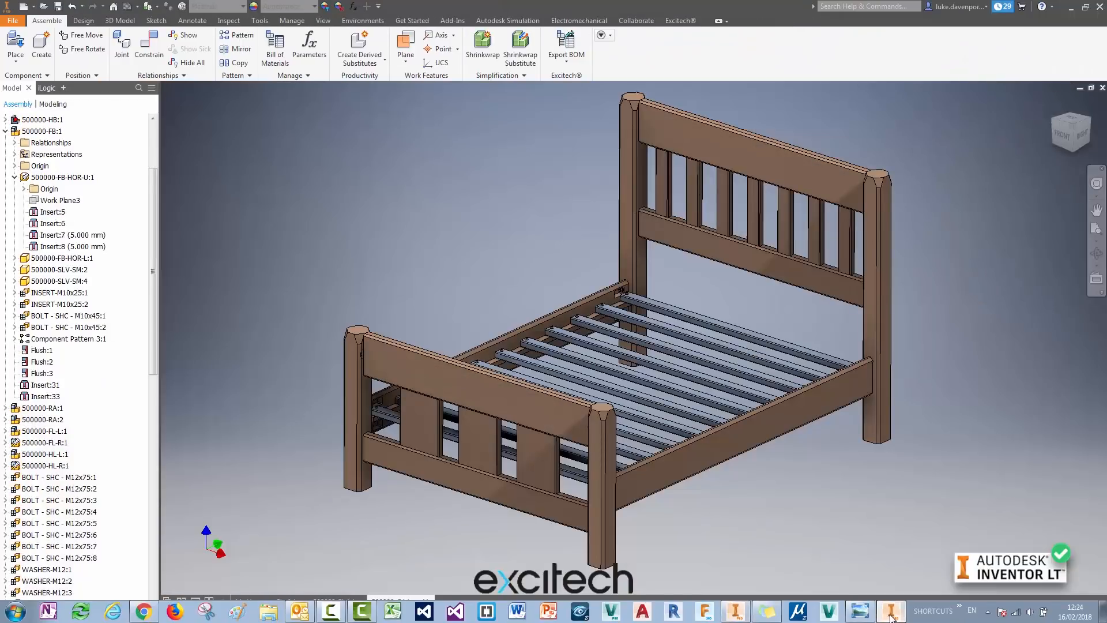
pyautogui.click(470, 383)
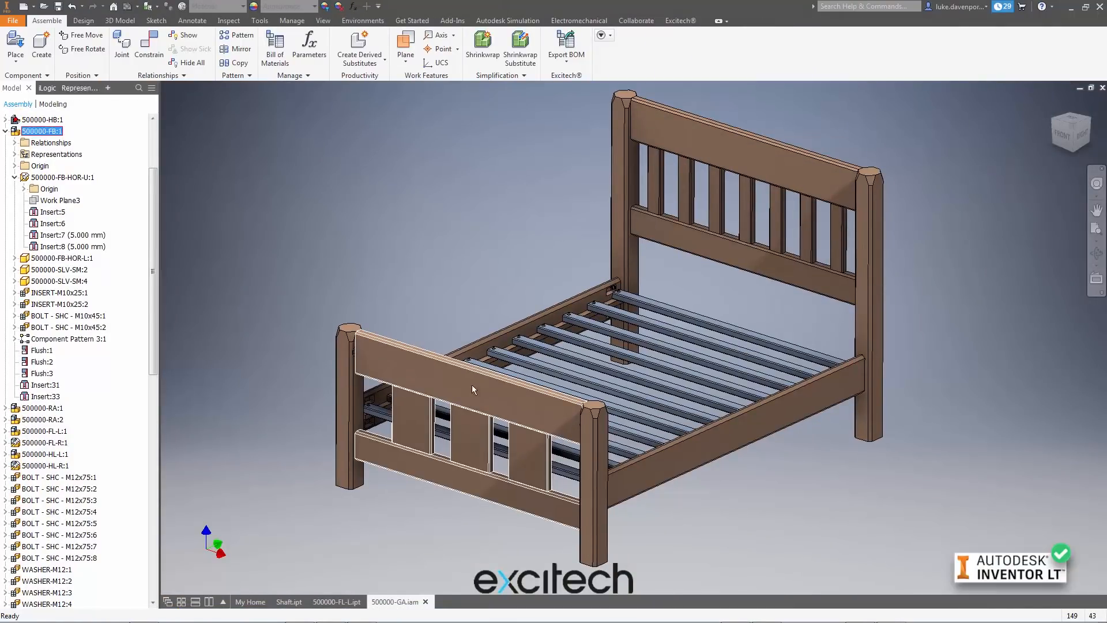
pyautogui.doubleClick(472, 386)
pyautogui.doubleClick(472, 389)
pyautogui.scroll(3, 462, 395)
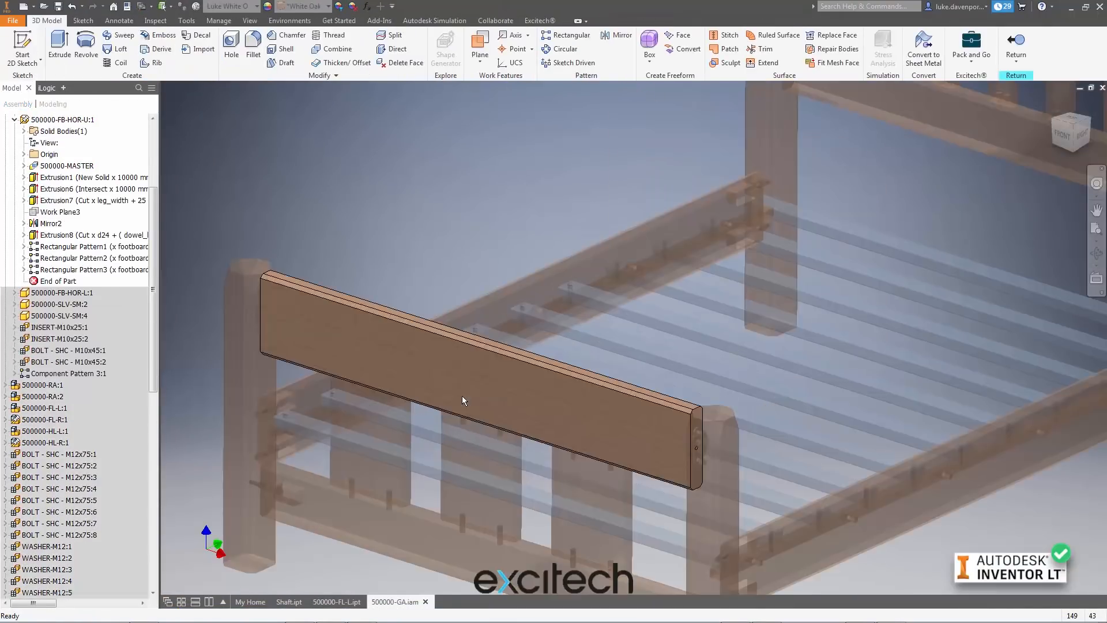
pyautogui.moveTo(462, 395); pyautogui.dragTo(555, 304, button='middle')
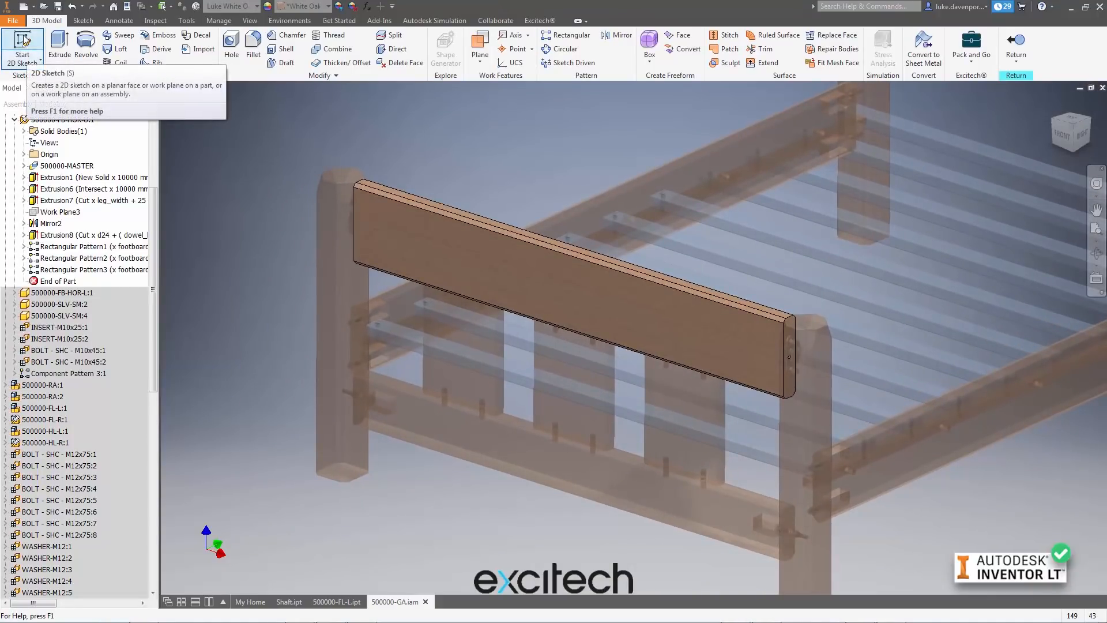
# Start a 2D sketch on the rail's front face and insert the image ExcitechLogo.png in the middle of it
pyautogui.click(26, 58)
pyautogui.click(550, 286)
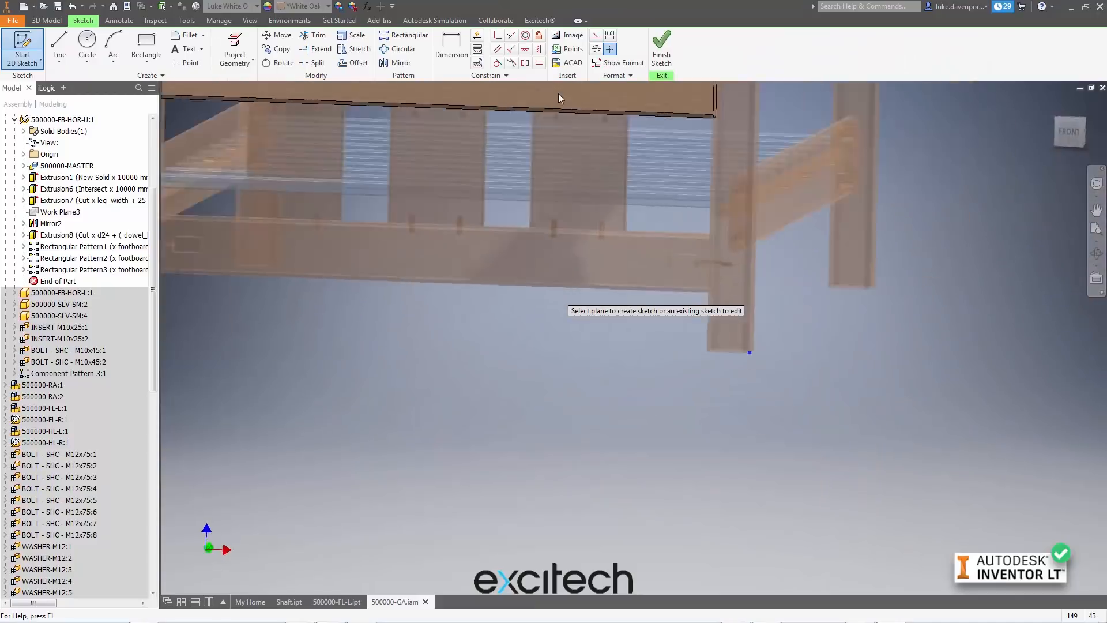
pyautogui.click(567, 35)
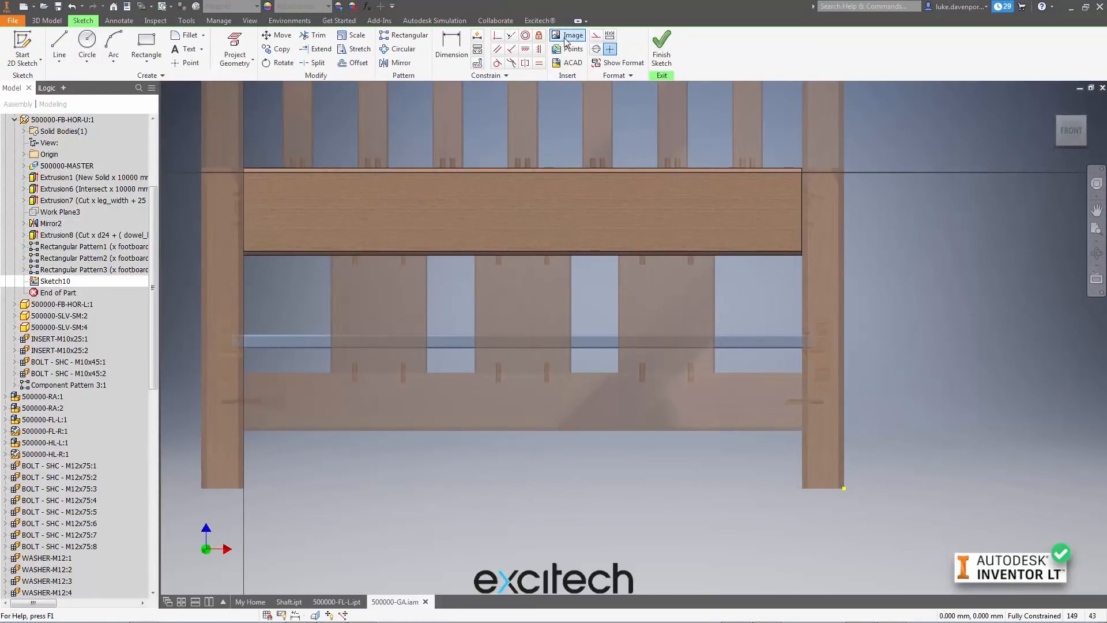
pyautogui.click(532, 340)
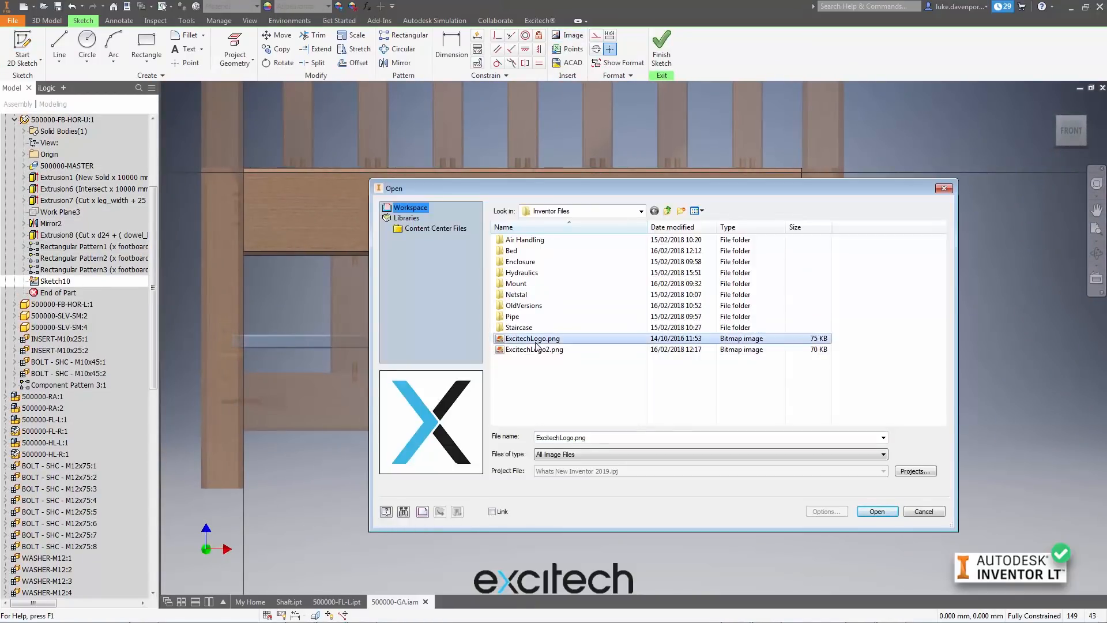
pyautogui.click(876, 512)
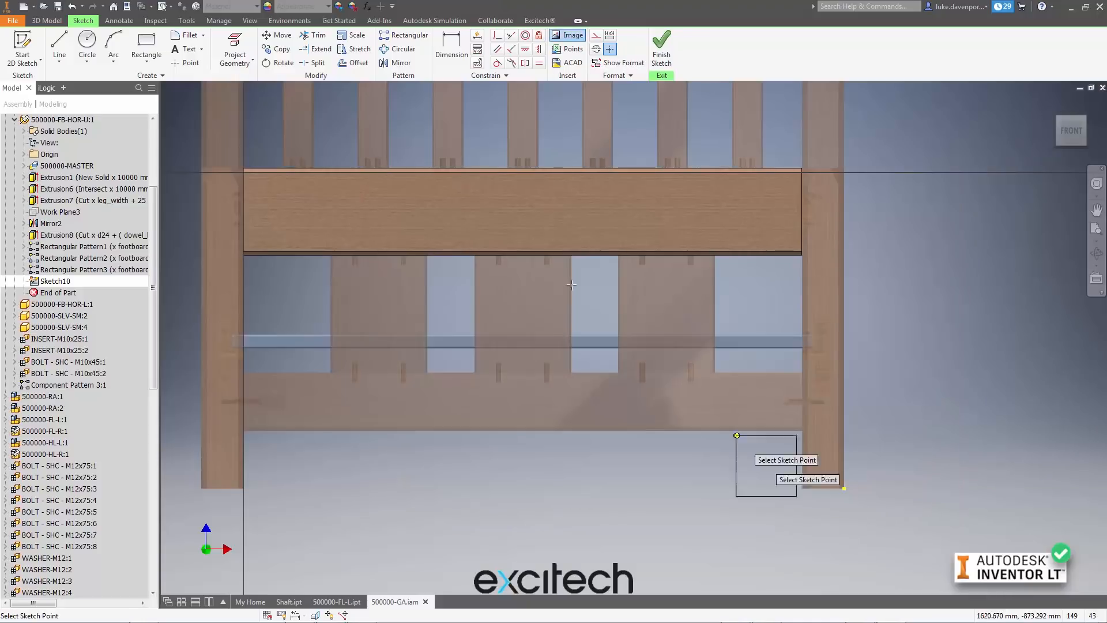
pyautogui.click(491, 182)
pyautogui.scroll(3, 523, 250)
pyautogui.moveTo(524, 249); pyautogui.dragTo(541, 284, button='middle')
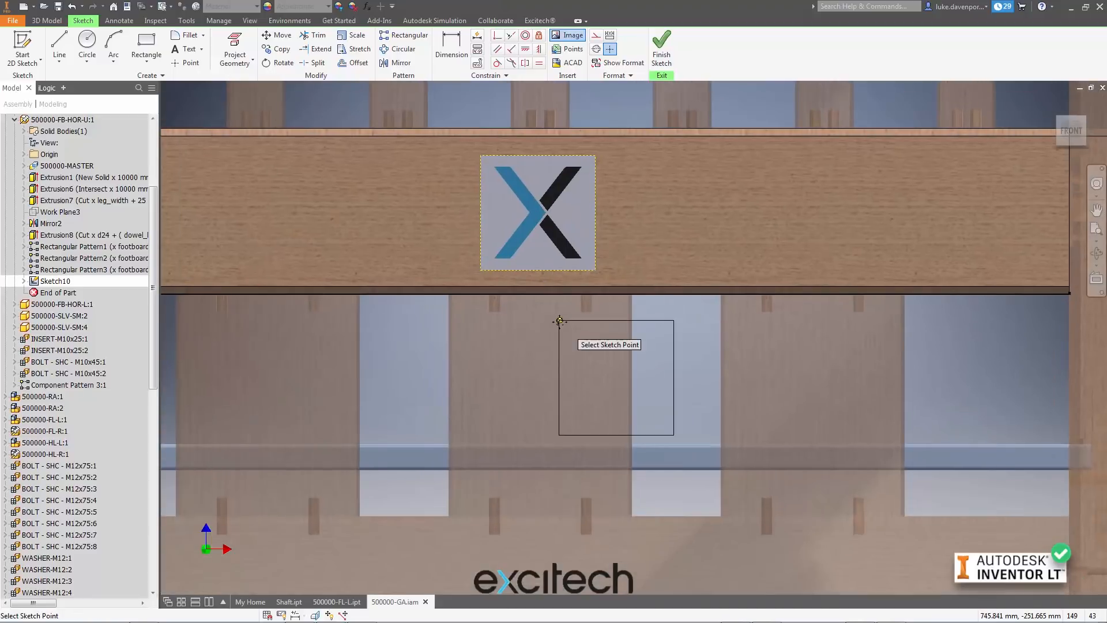
pyautogui.press('Escape')
# Apply Use Mask transparency to the inserted logo image, with white as the chroma key colour
pyautogui.click(24, 281)
pyautogui.click(60, 292)
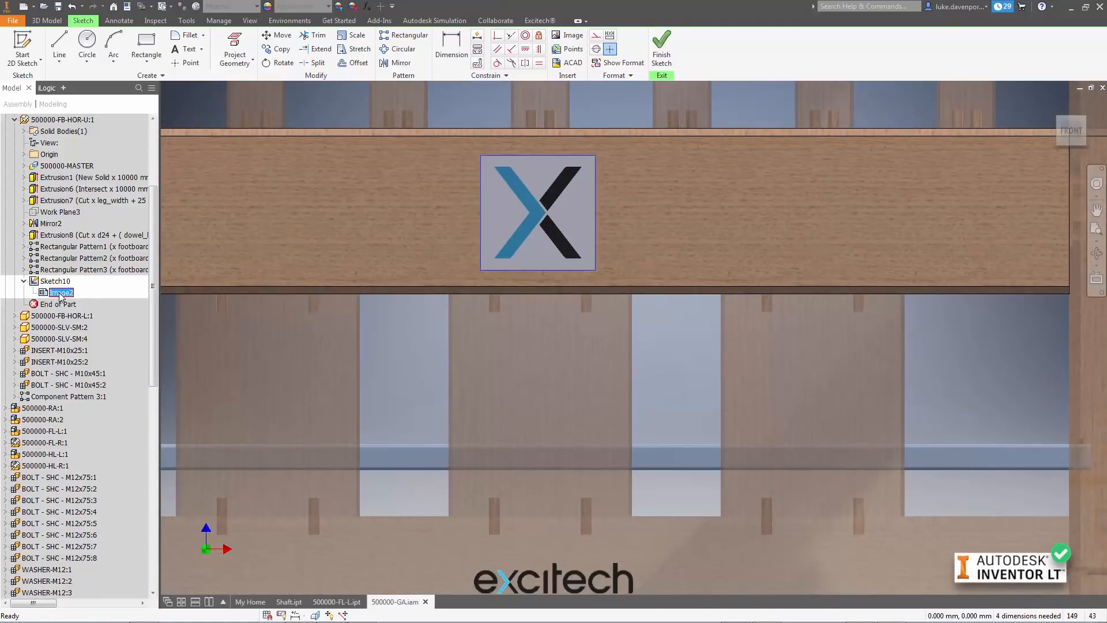
pyautogui.rightClick(61, 295)
pyautogui.click(87, 482)
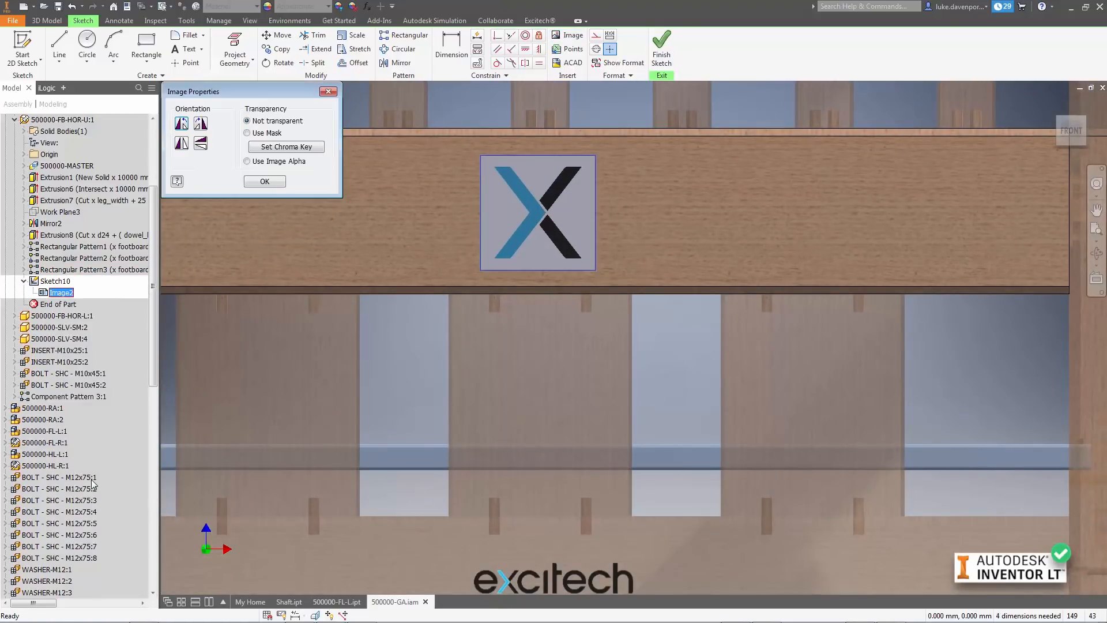
pyautogui.moveTo(240, 90); pyautogui.dragTo(232, 107)
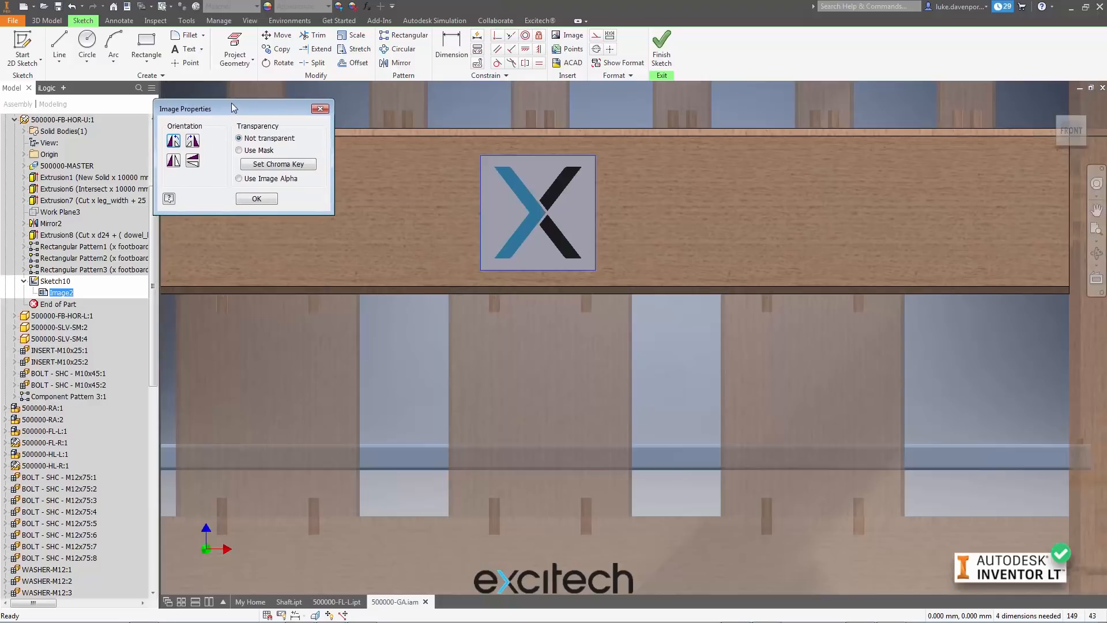
pyautogui.click(239, 151)
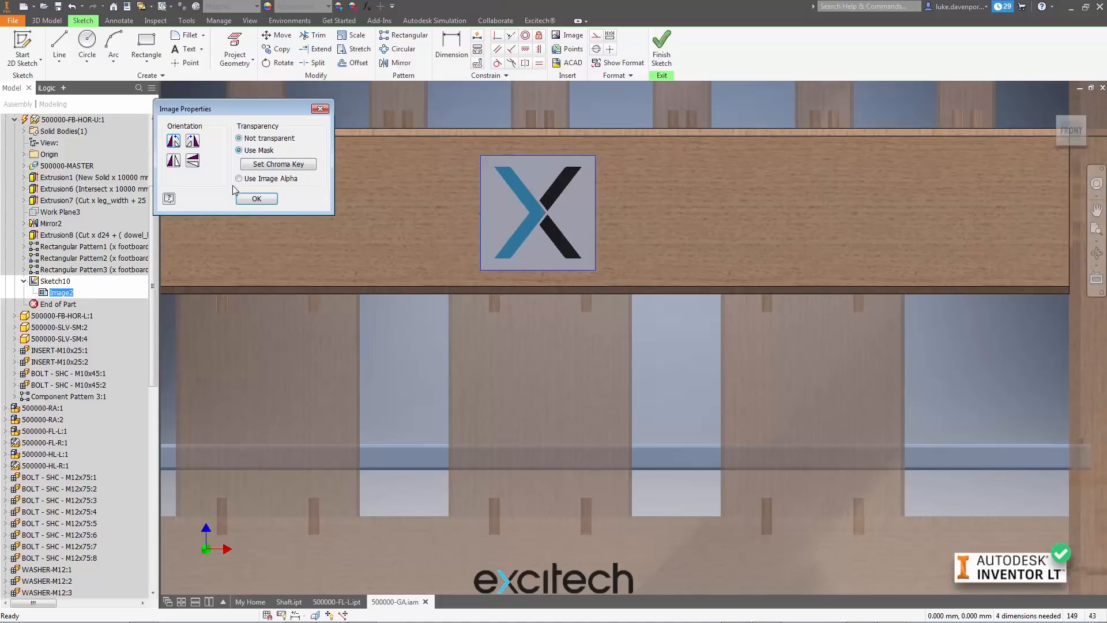
pyautogui.click(274, 166)
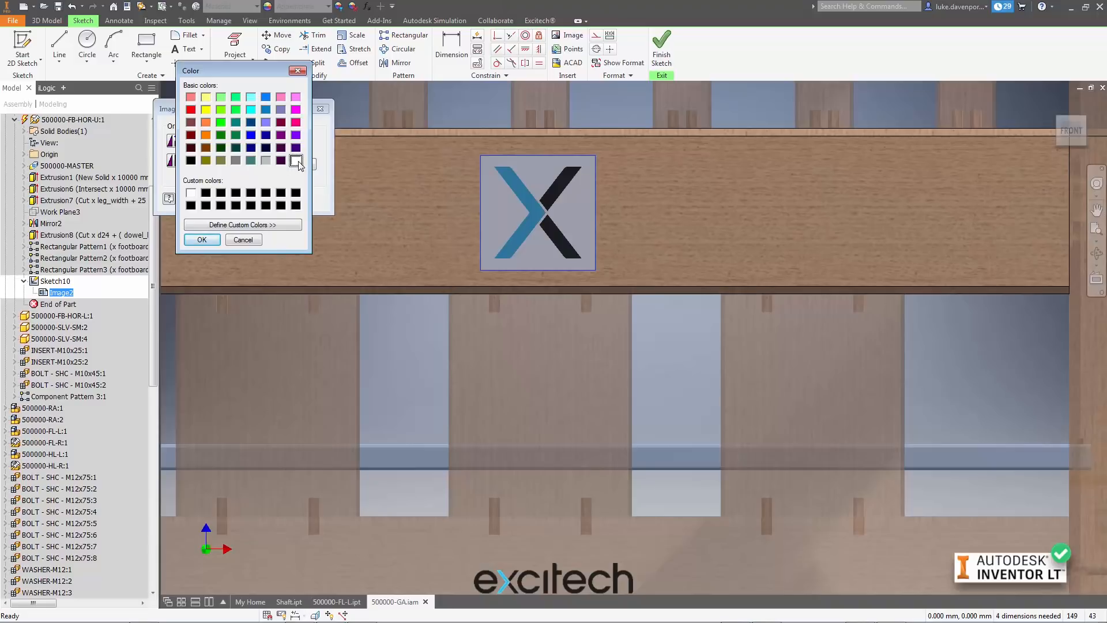
pyautogui.click(202, 239)
pyautogui.click(254, 199)
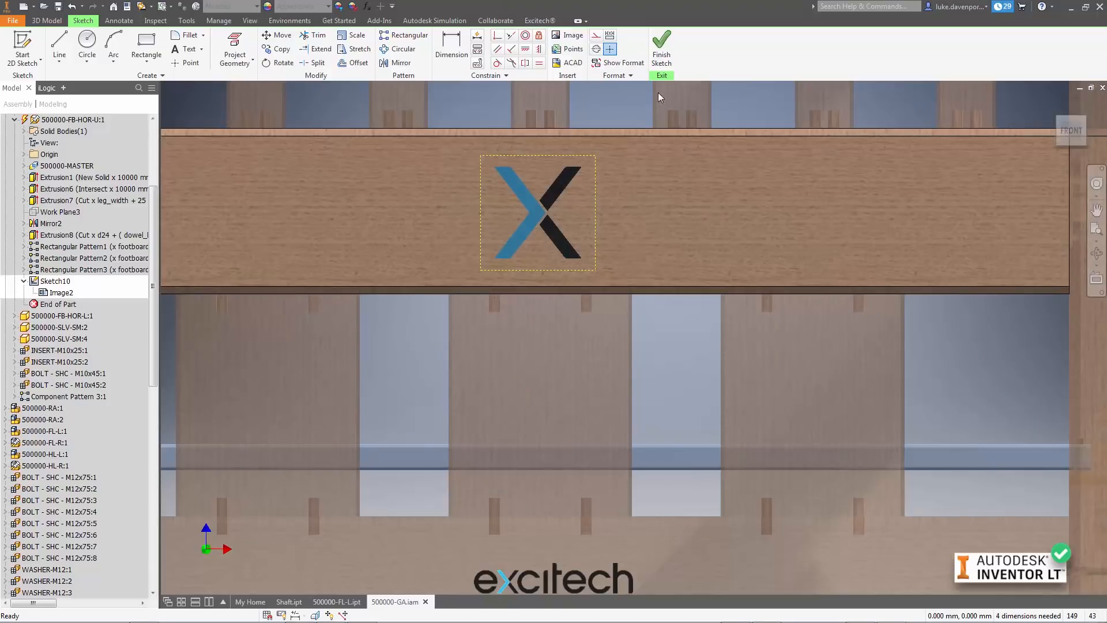
# Change the logo image's transparency to Use Image Alpha and check its rounded corners against the wood
pyautogui.rightClick(61, 292)
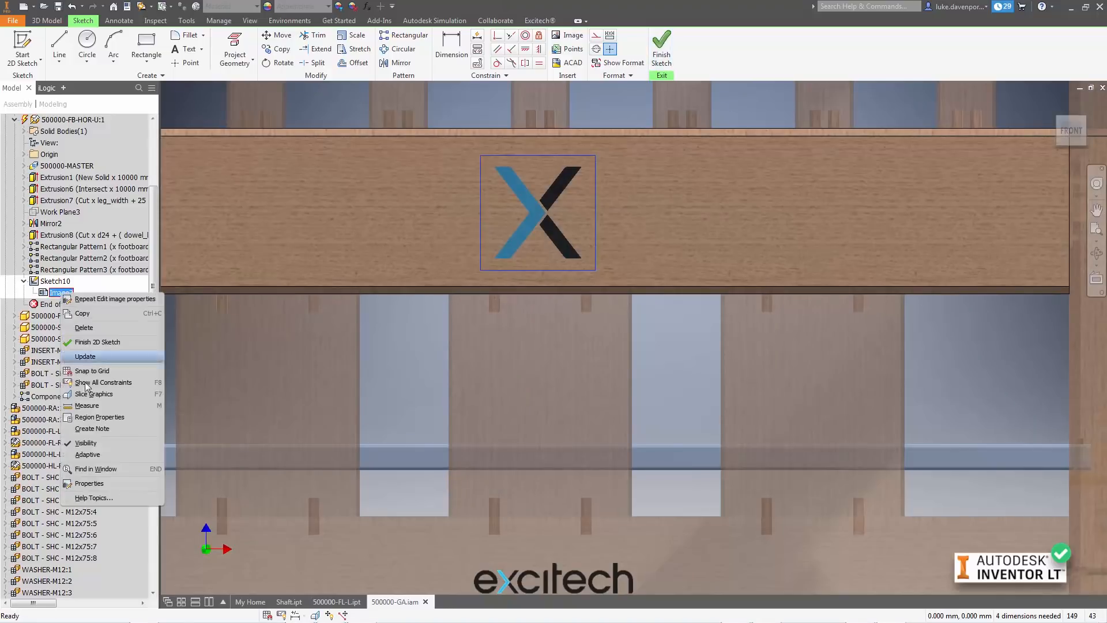
pyautogui.click(89, 484)
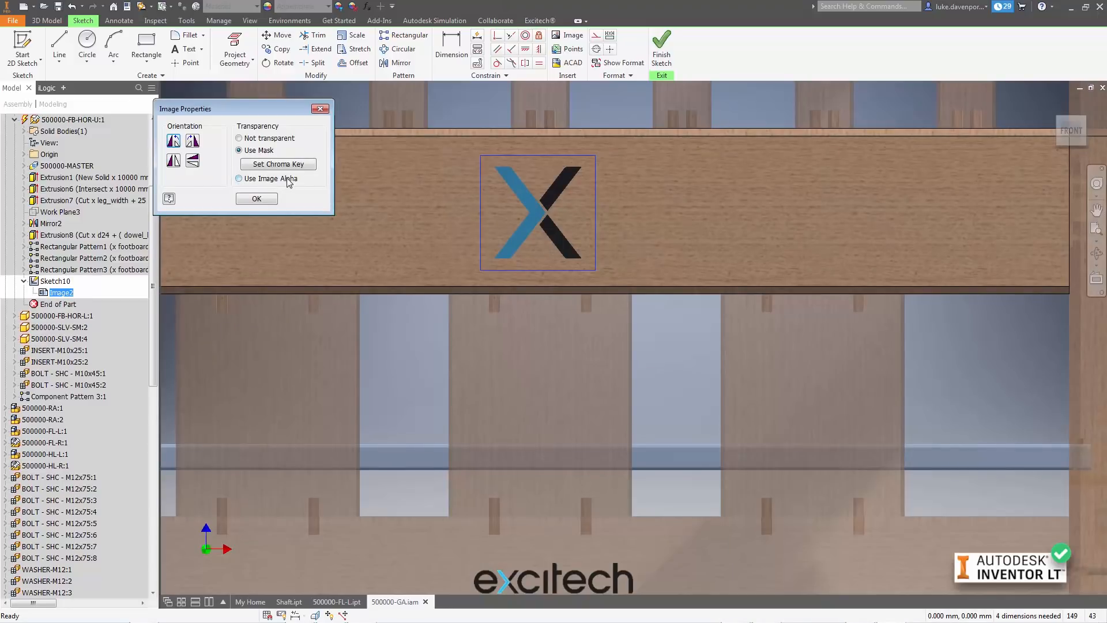
pyautogui.click(241, 179)
pyautogui.click(261, 199)
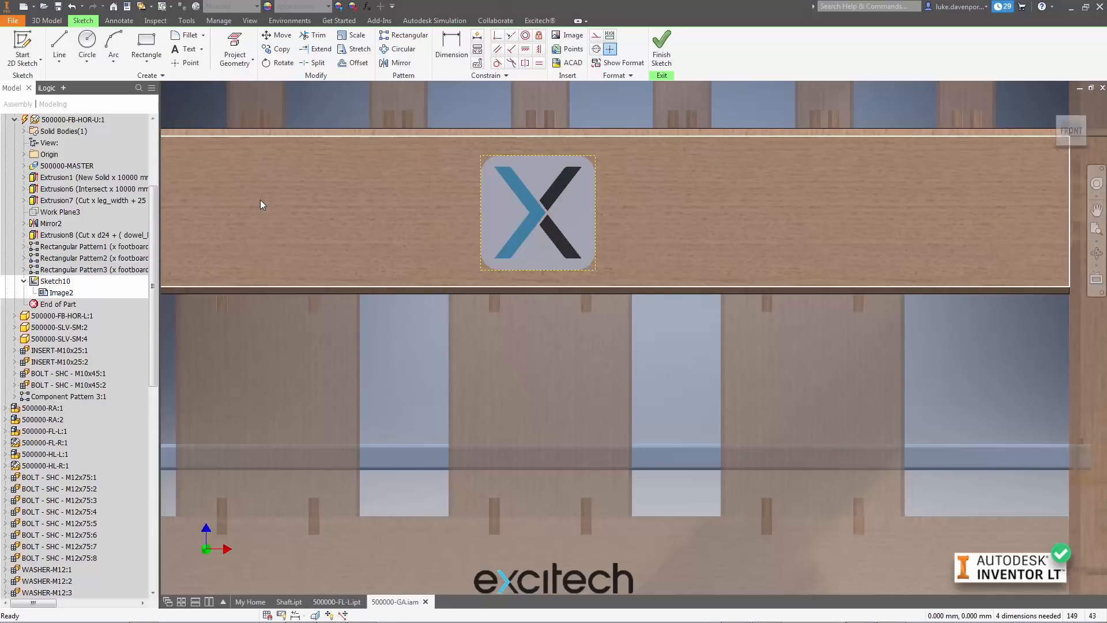
pyautogui.scroll(5, 589, 161)
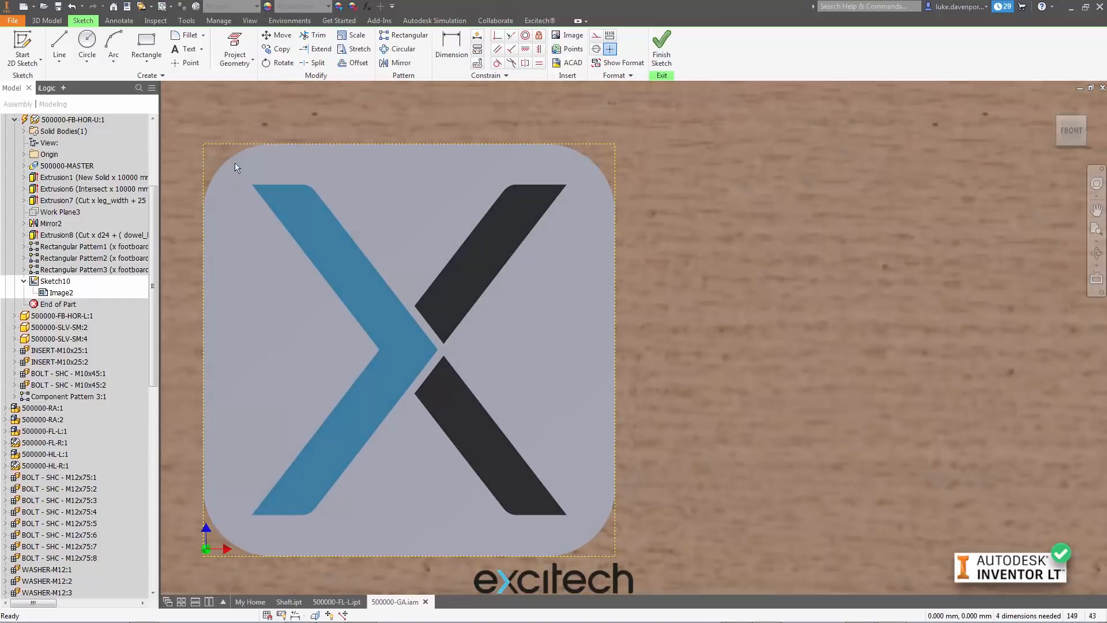
pyautogui.scroll(-3, 254, 178)
pyautogui.moveTo(255, 180)
pyautogui.mouseDown(button='middle')
pyautogui.moveTo(383, 178)
pyautogui.moveTo(441, 161)
pyautogui.mouseUp(button='middle')
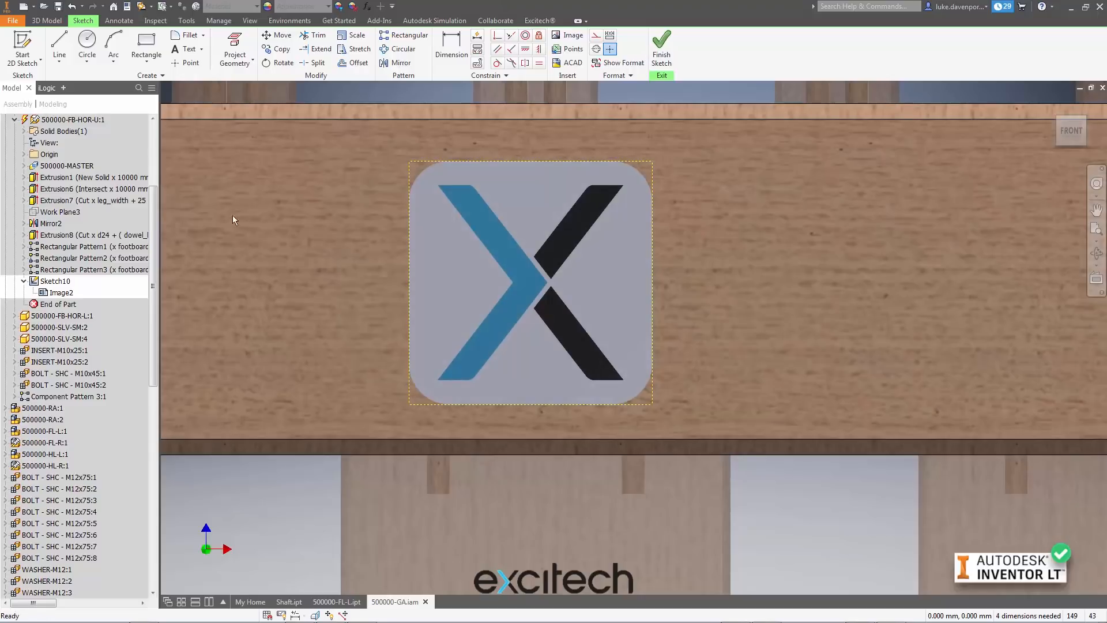
# Delete the logo image from the rail's sketch and insert ExcitechLogo2.png in its place
pyautogui.rightClick(67, 295)
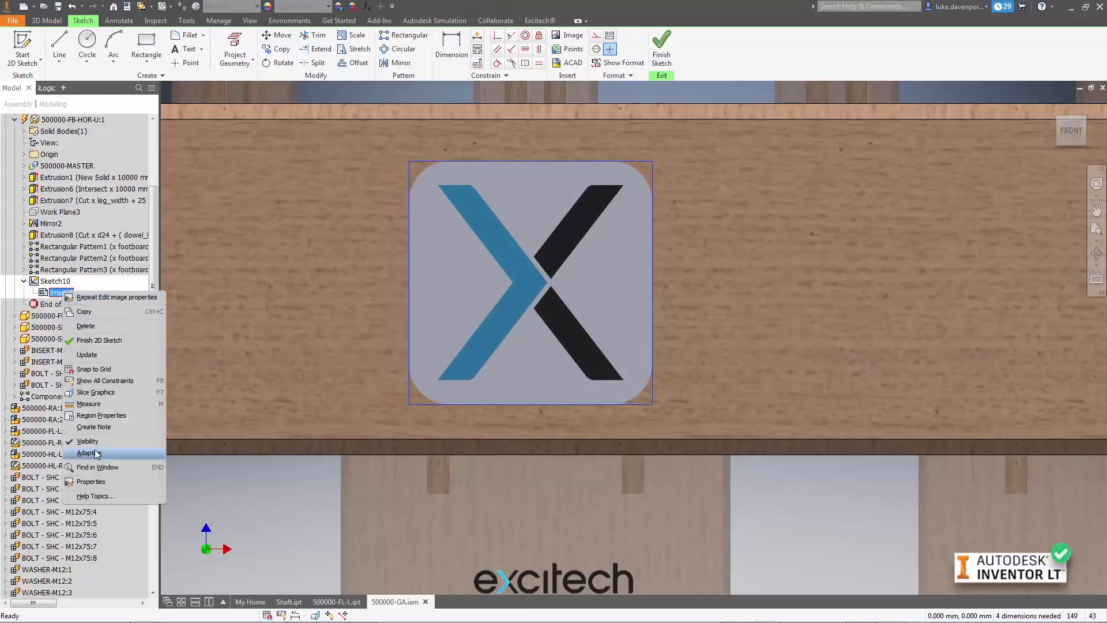
pyautogui.click(86, 326)
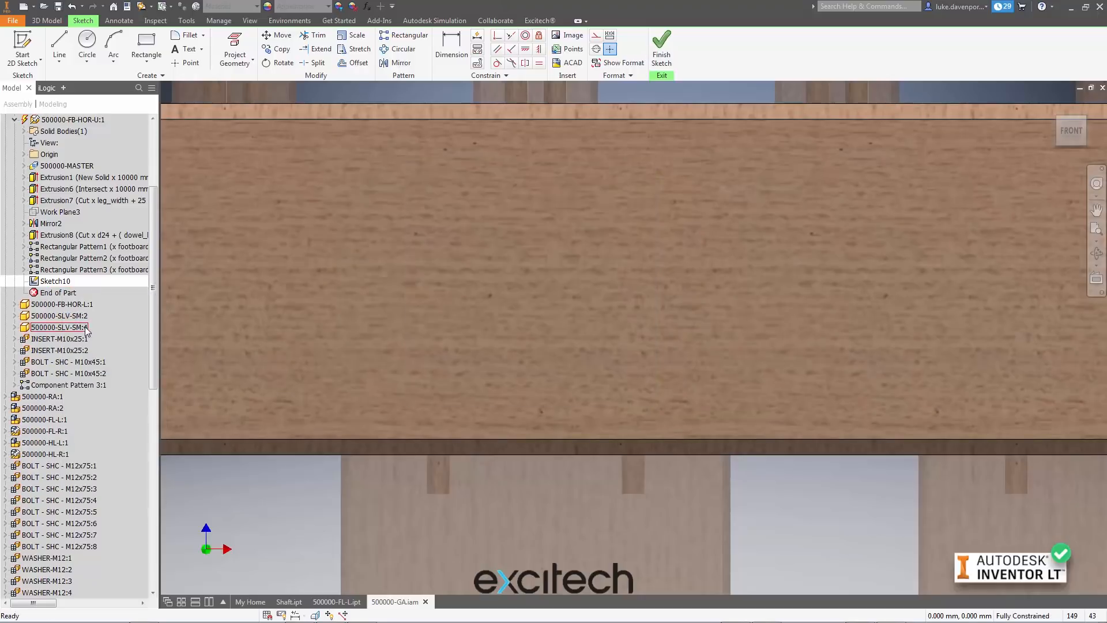
pyautogui.click(574, 35)
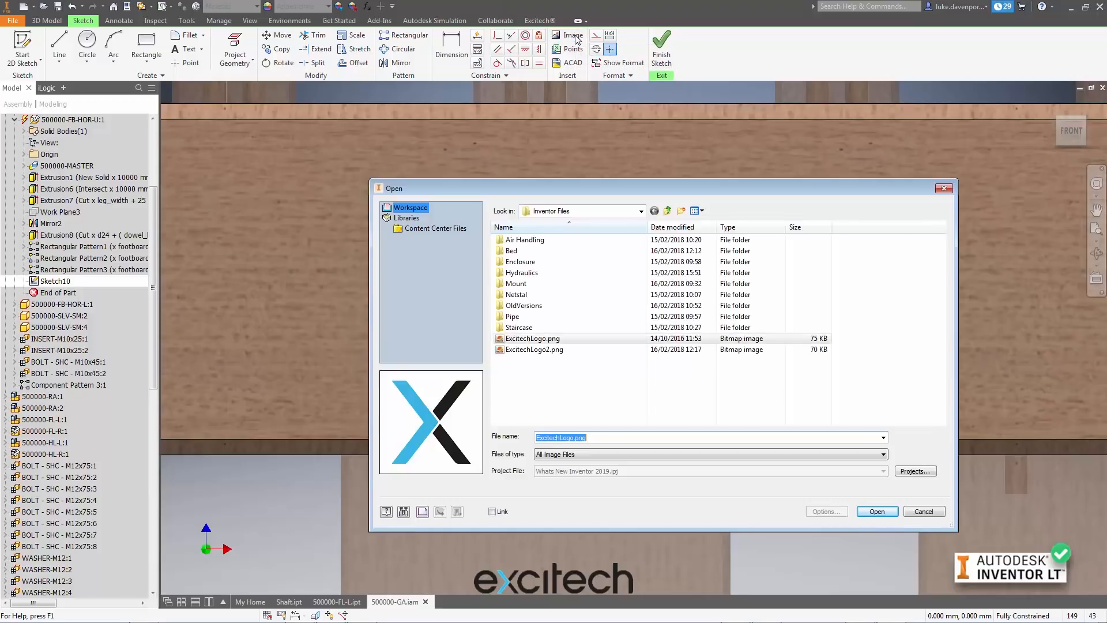
pyautogui.doubleClick(536, 349)
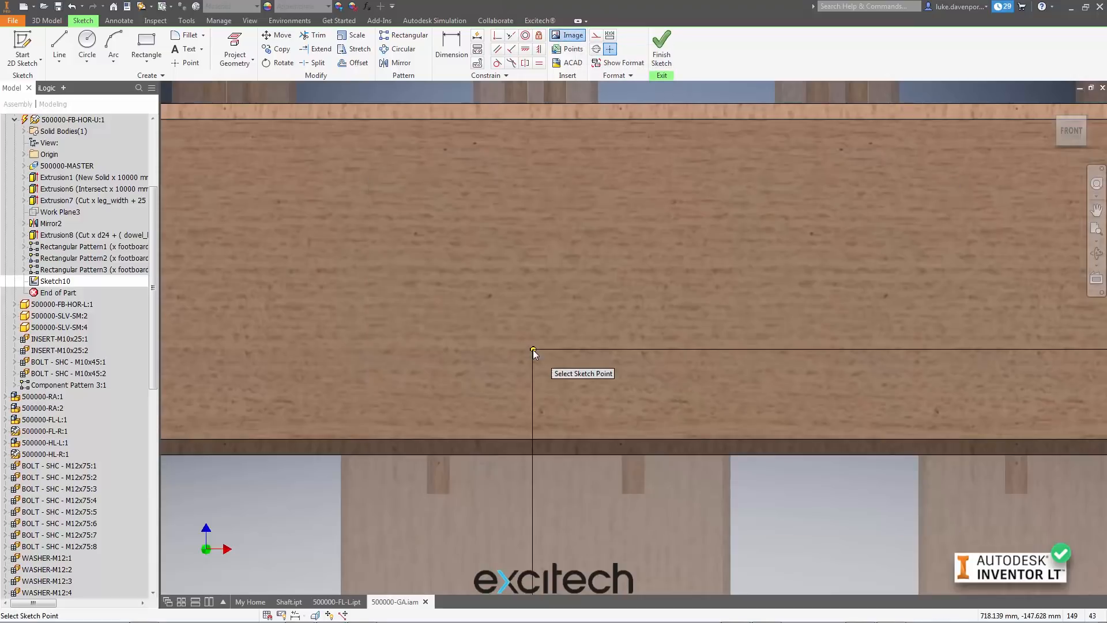
pyautogui.scroll(-3, 469, 205)
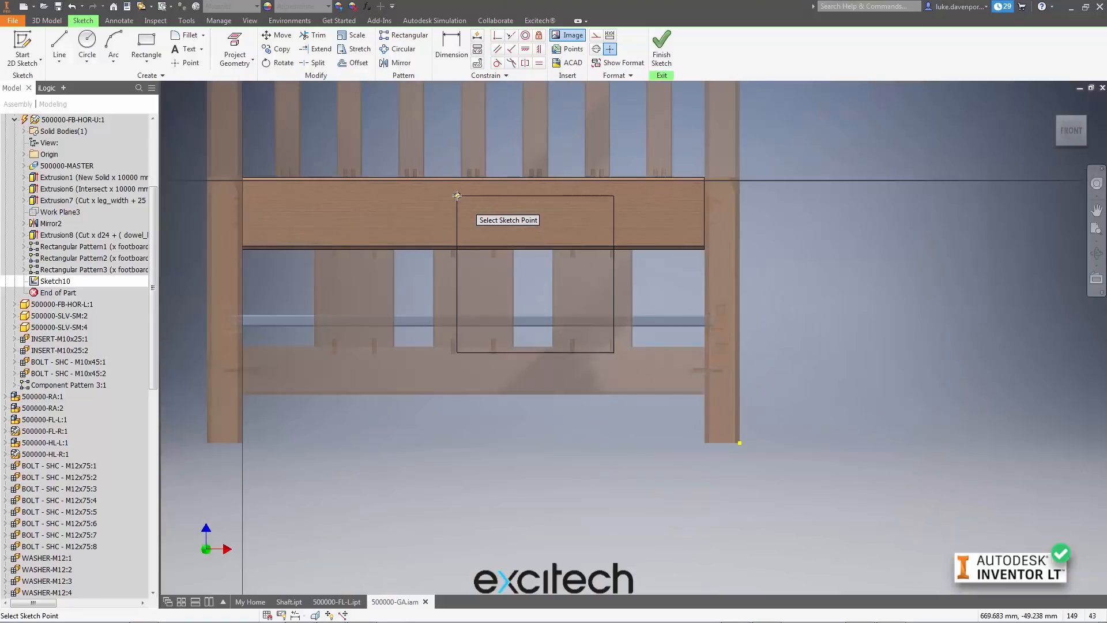
pyautogui.click(409, 189)
pyautogui.press('Escape')
# Shrink the ExcitechLogo2.png image to fit within the rail's height and move it to the middle of the rail's face
pyautogui.moveTo(553, 337); pyautogui.dragTo(464, 345)
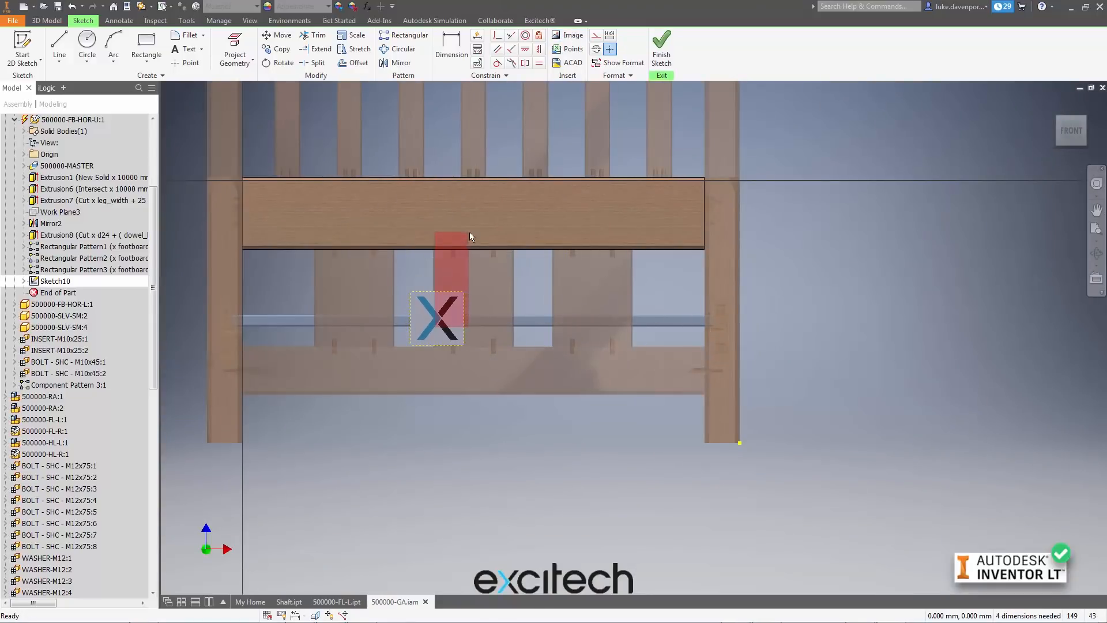
pyautogui.moveTo(464, 291); pyautogui.dragTo(510, 194)
pyautogui.scroll(5, 491, 203)
pyautogui.scroll(5, 562, 360)
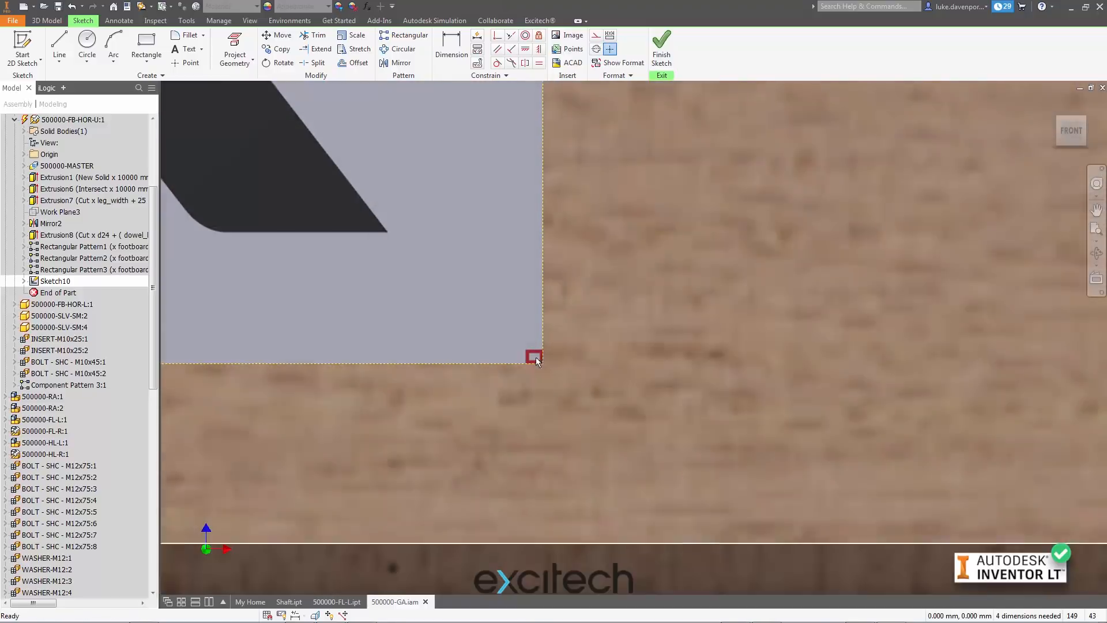
# Set white as the chroma key colour for the masked ExcitechLogo2.png image on the footboard rail
pyautogui.scroll(-5, 553, 366)
pyautogui.moveTo(491, 334); pyautogui.dragTo(530, 362, button='middle')
pyautogui.click(25, 282)
pyautogui.click(60, 293)
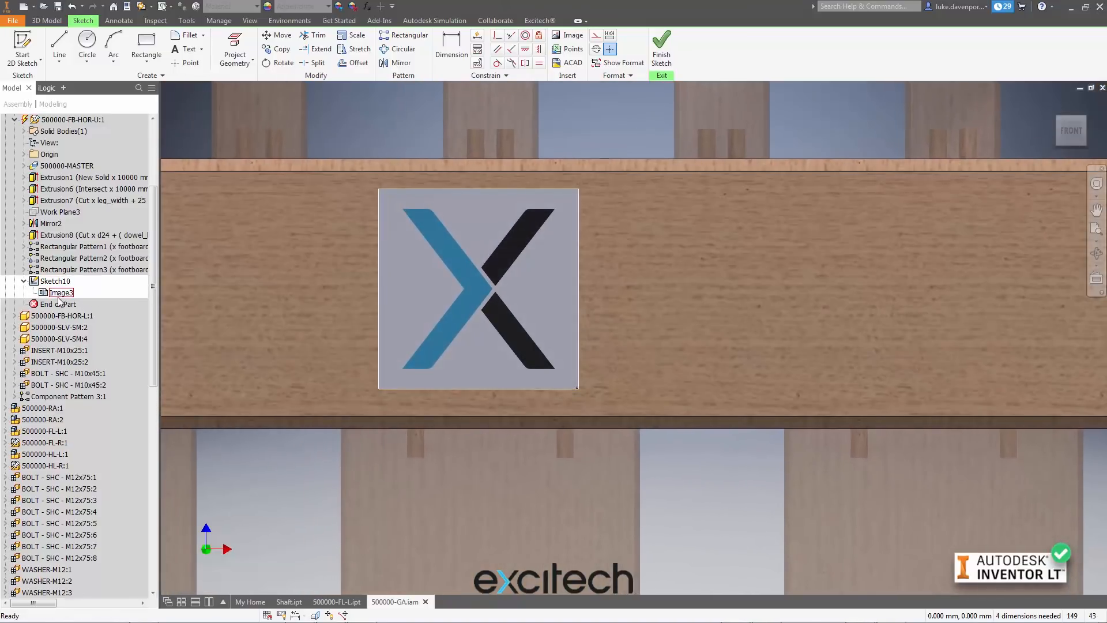
pyautogui.rightClick(58, 294)
pyautogui.click(86, 487)
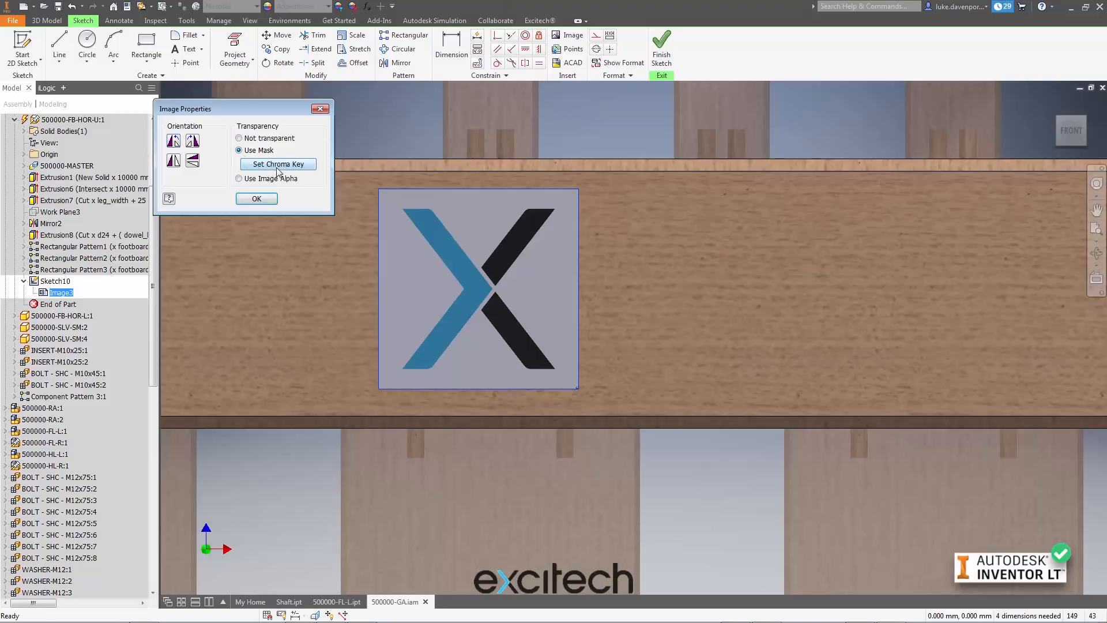
pyautogui.click(279, 165)
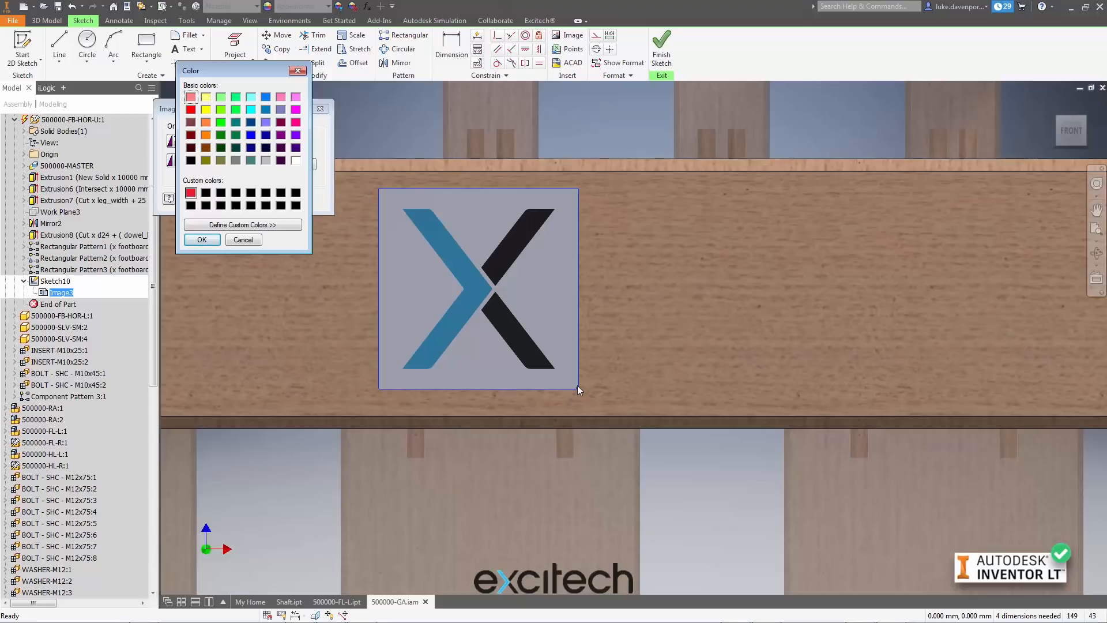
pyautogui.click(296, 161)
pyautogui.click(201, 240)
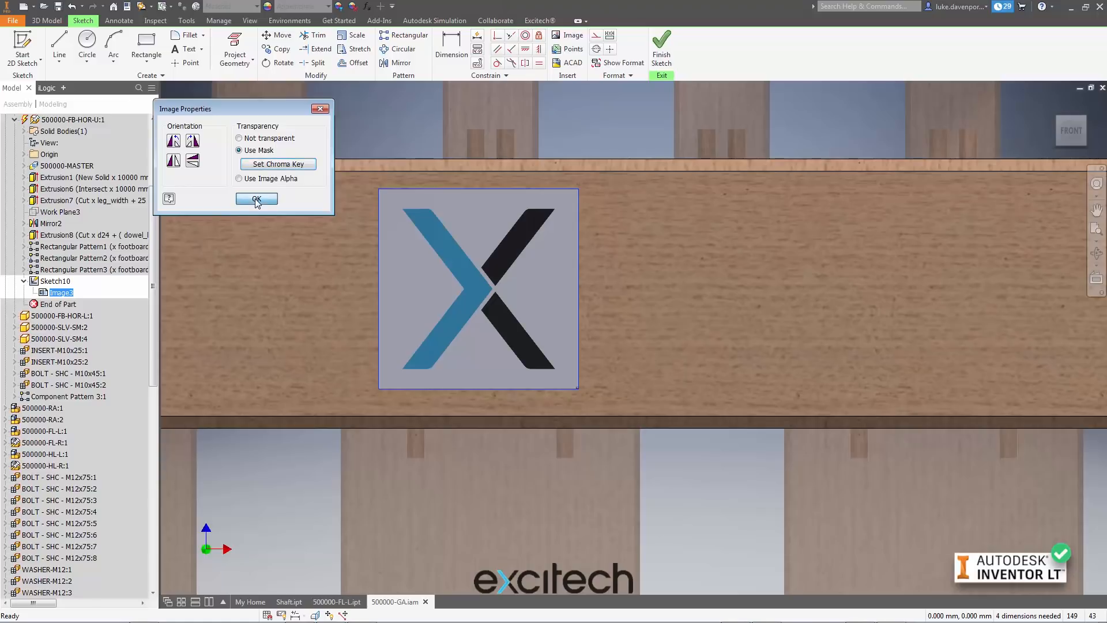
pyautogui.click(256, 199)
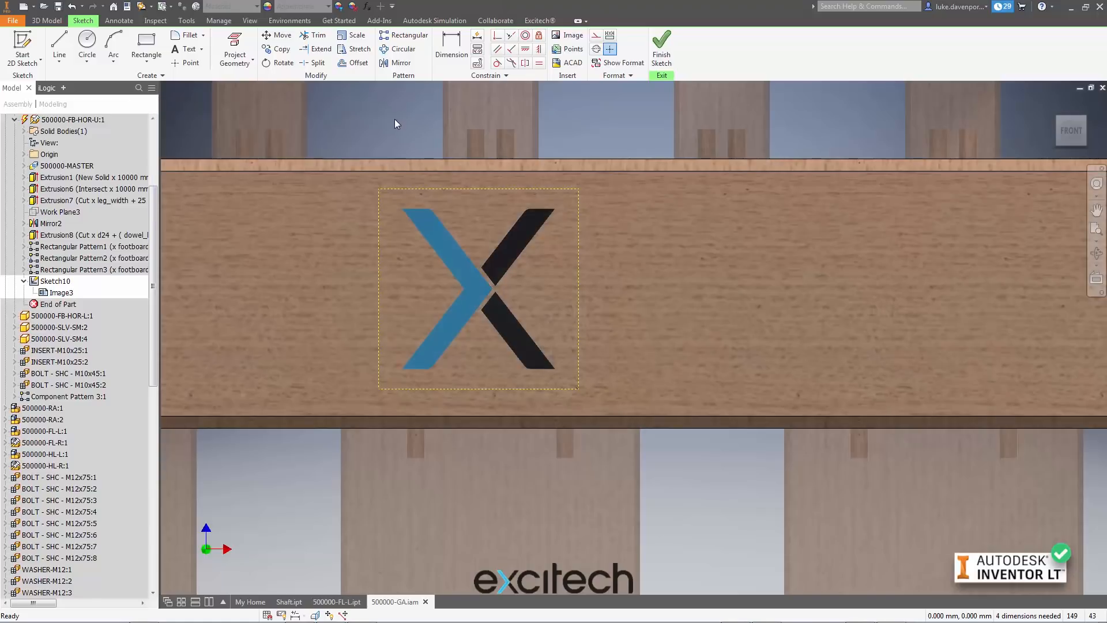
# Finish the rail's logo sketch and return to the top-level bed assembly
pyautogui.moveTo(394, 119); pyautogui.dragTo(408, 123, button='middle')
pyautogui.click(663, 55)
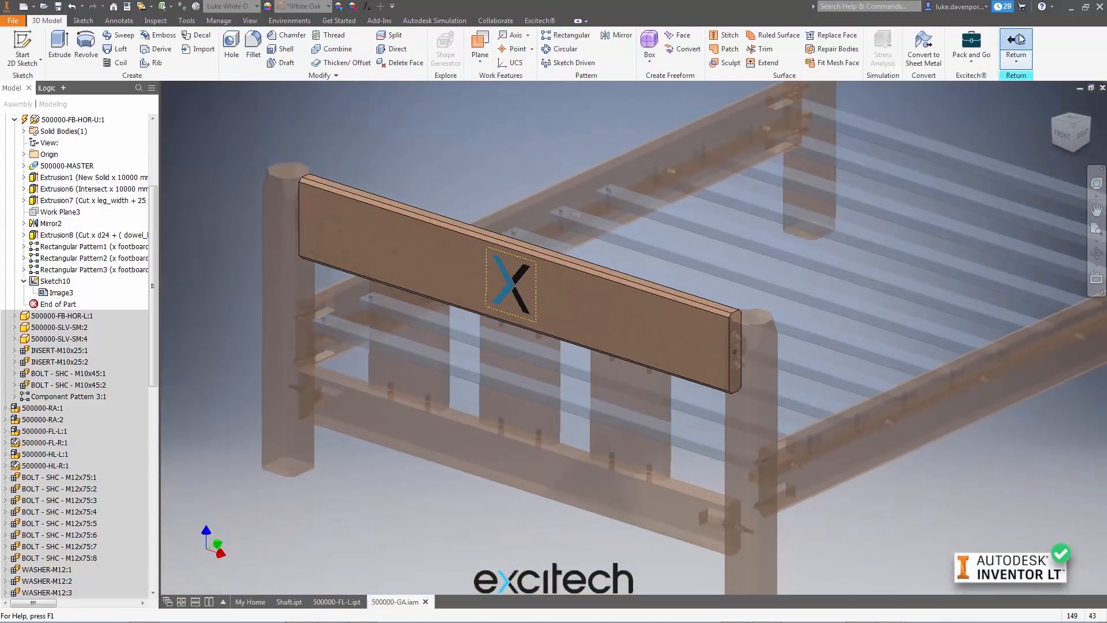
pyautogui.click(1019, 39)
pyautogui.click(610, 39)
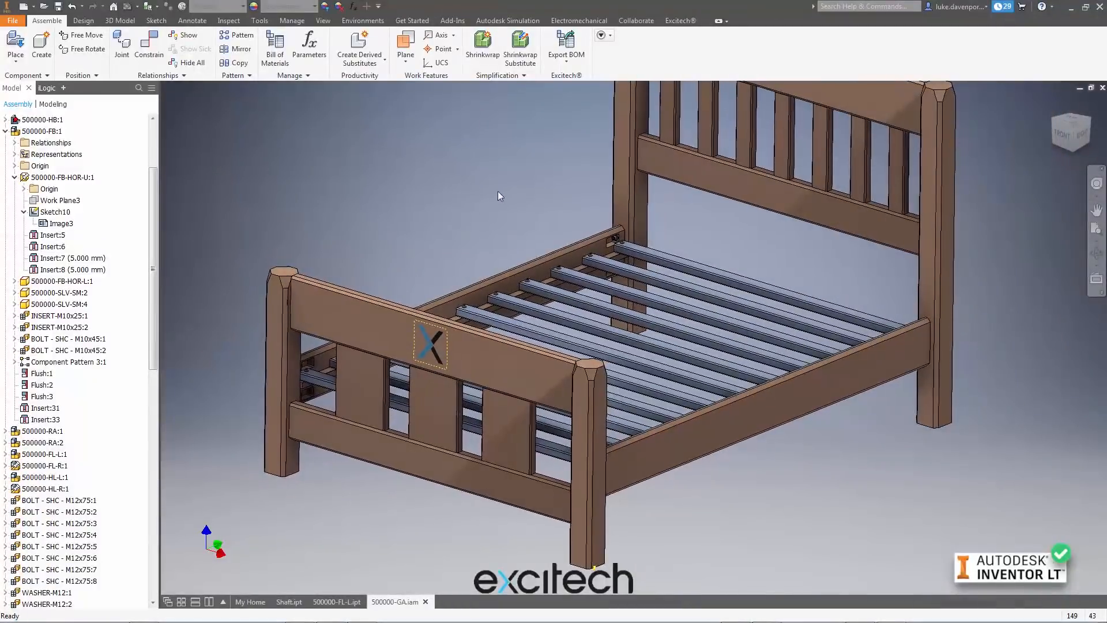
pyautogui.moveTo(477, 188); pyautogui.dragTo(479, 207, button='middle')
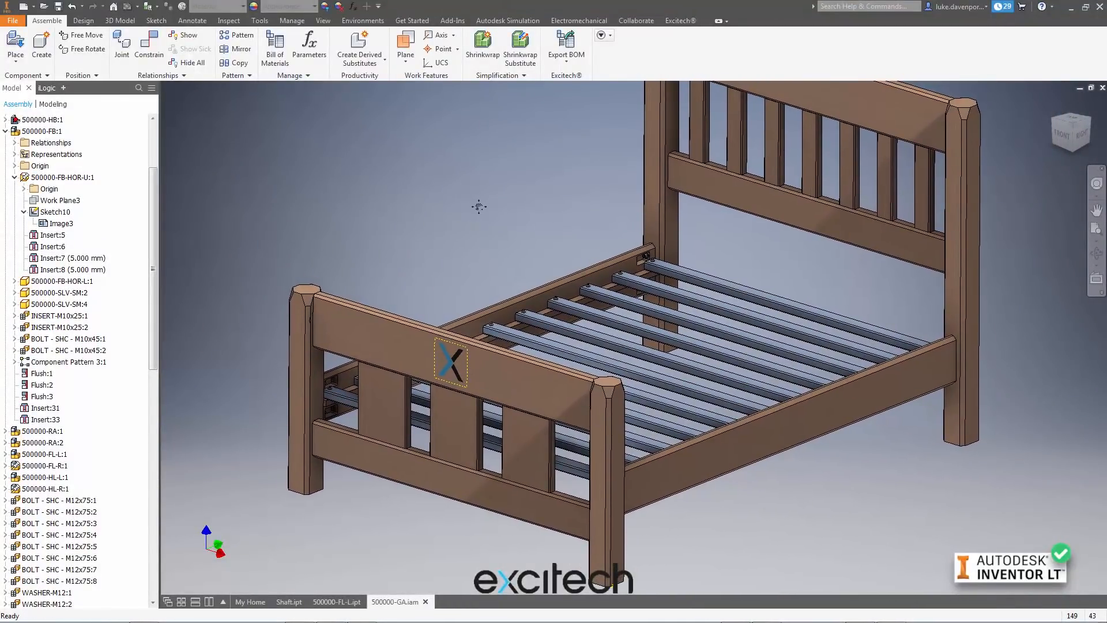
# Apply the sketched logo as a decal on the front face of the footboard's upper rail and return to the full bed assembly
pyautogui.click(118, 21)
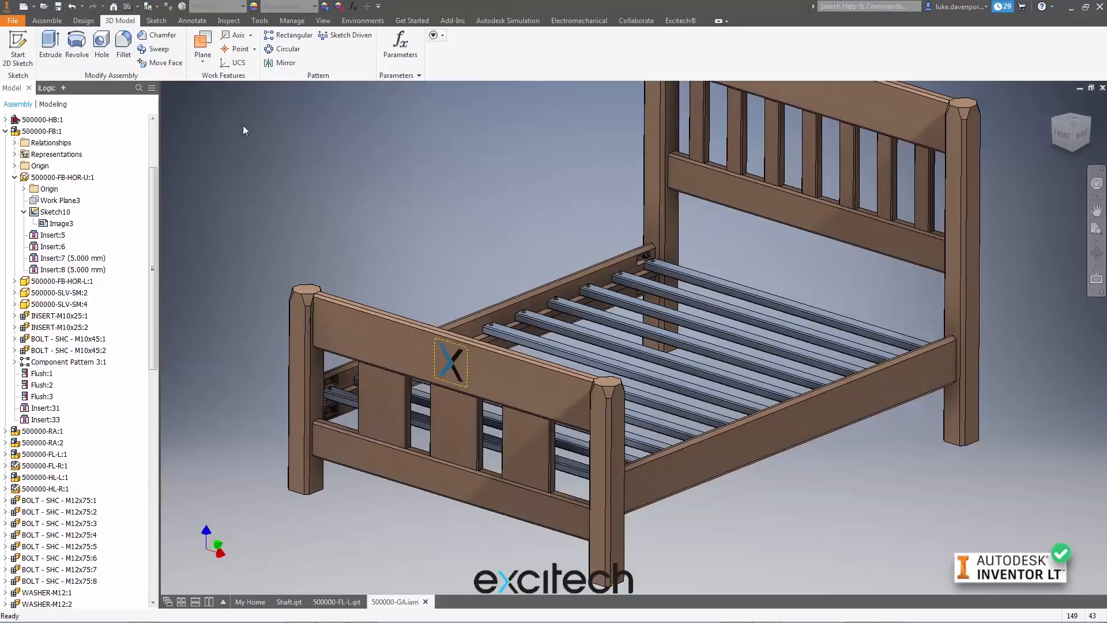
pyautogui.doubleClick(417, 342)
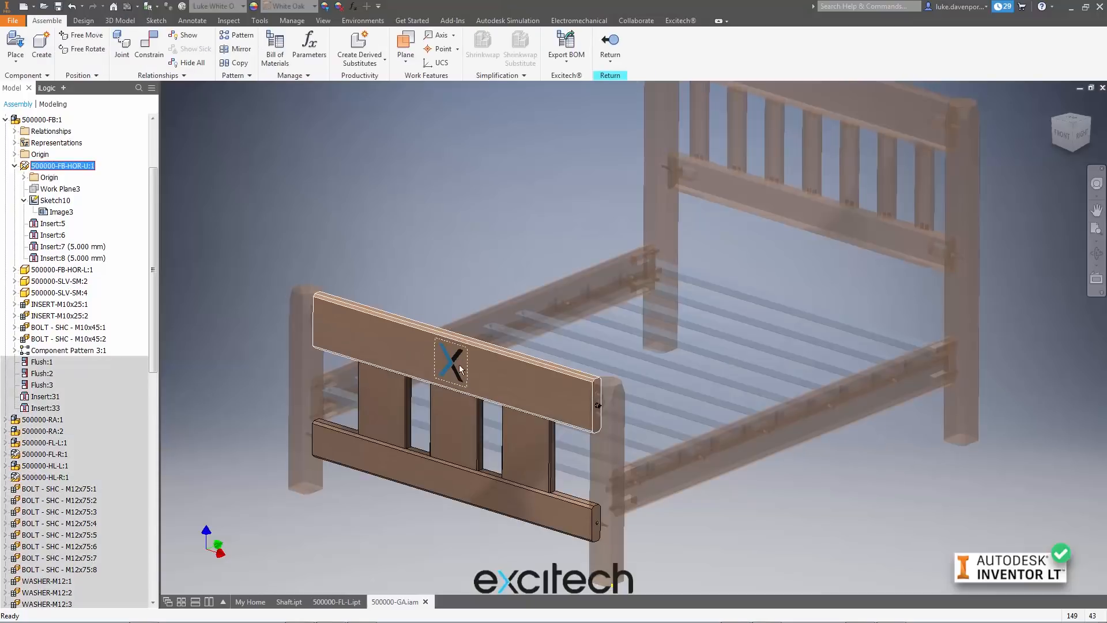
pyautogui.moveTo(393, 268); pyautogui.dragTo(400, 259, button='middle')
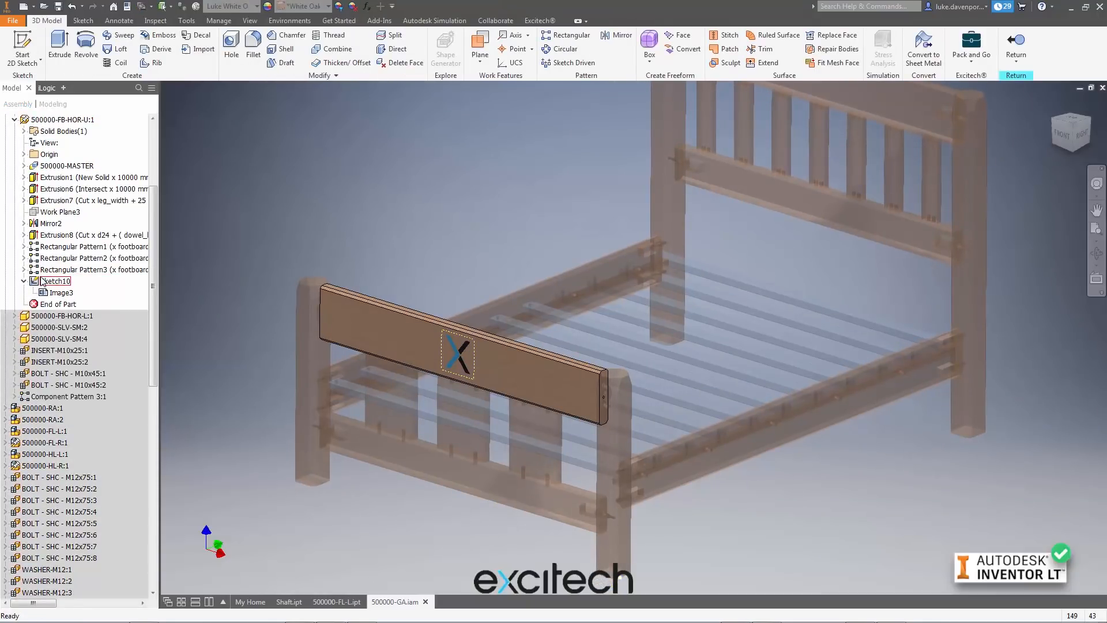
pyautogui.click(197, 35)
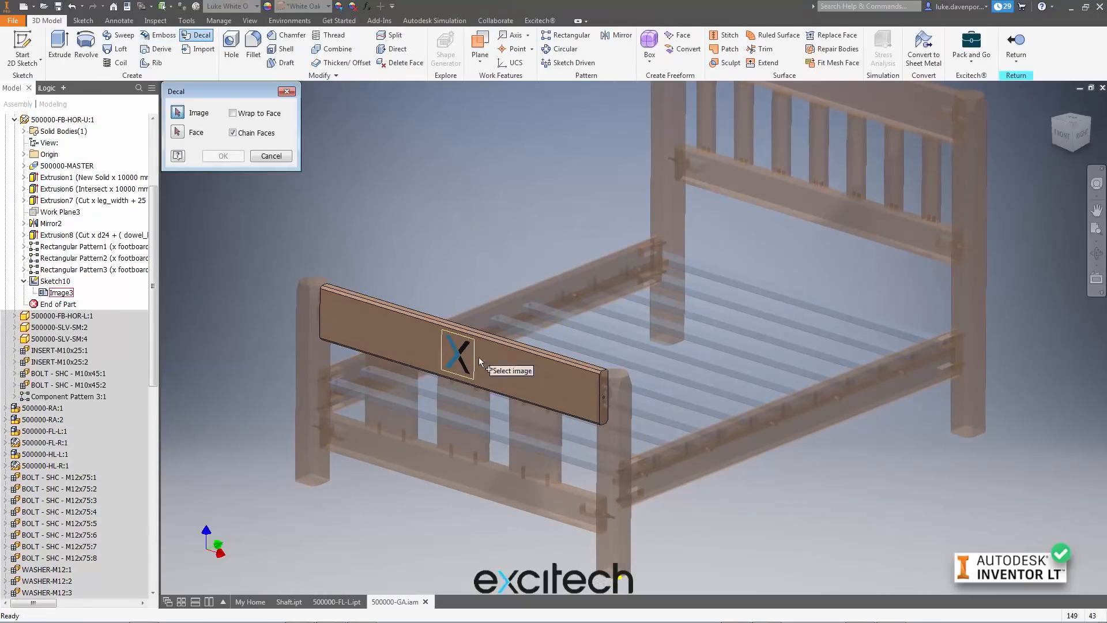
pyautogui.click(460, 354)
pyautogui.click(398, 336)
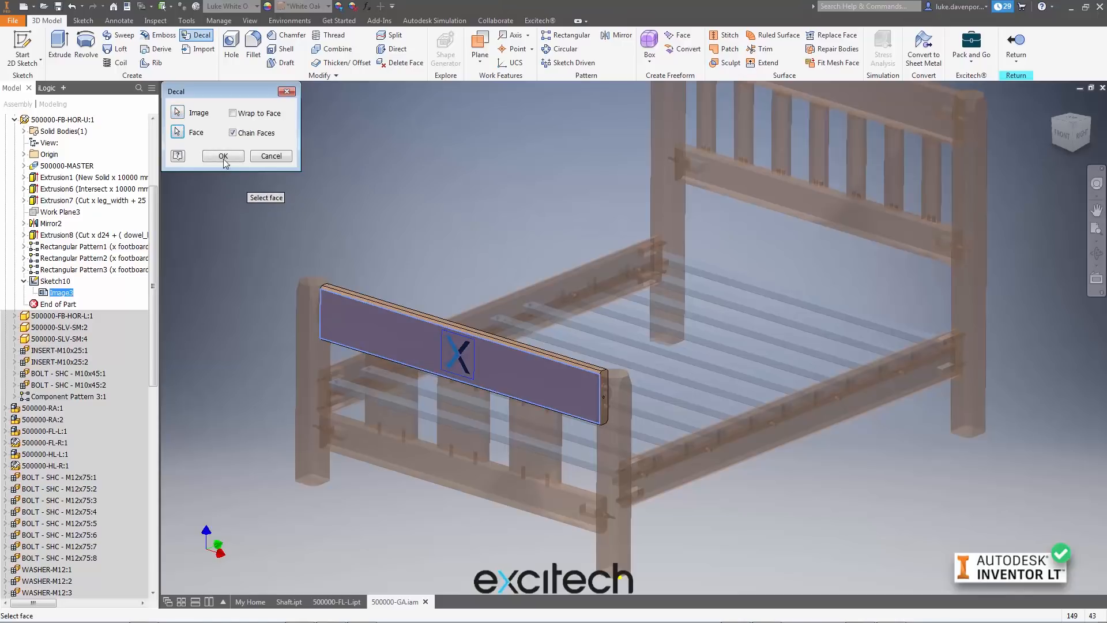
pyautogui.press('Return')
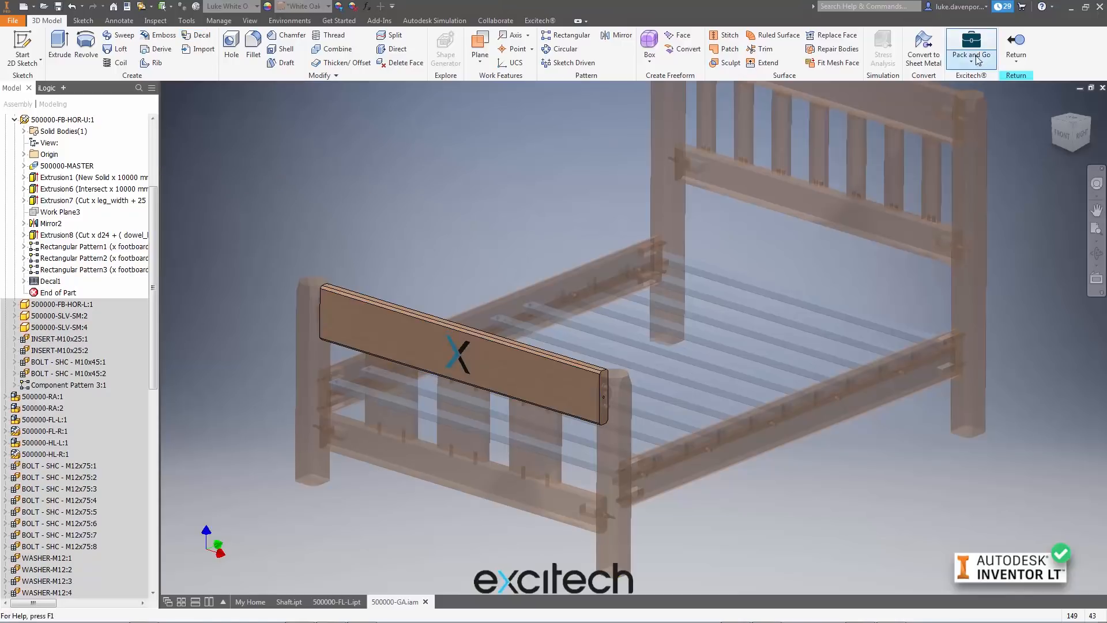
pyautogui.click(1016, 43)
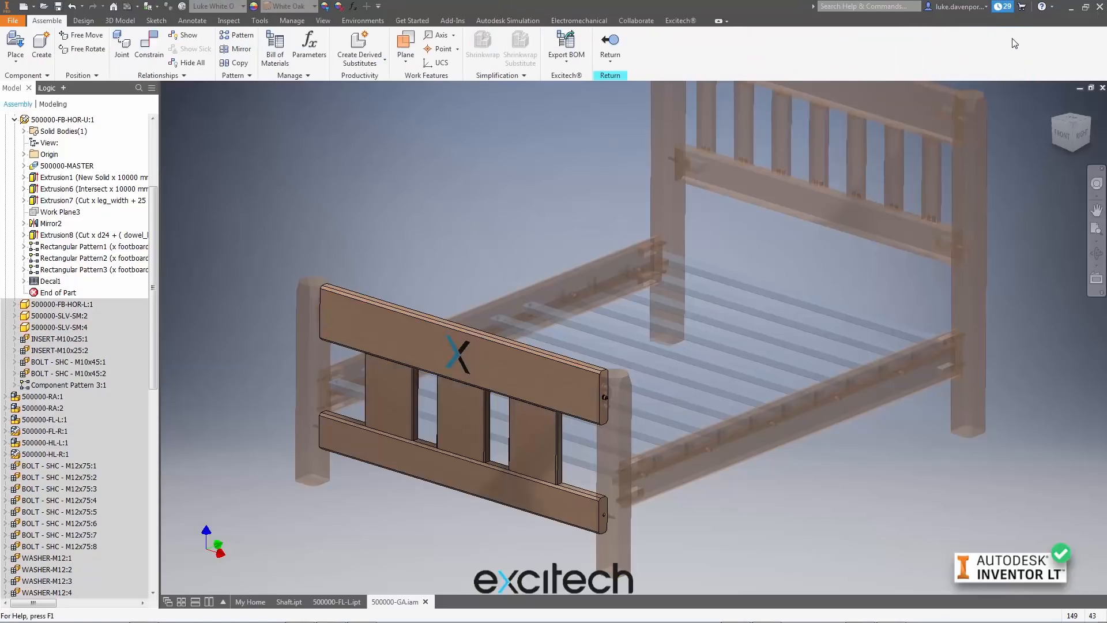
pyautogui.click(611, 43)
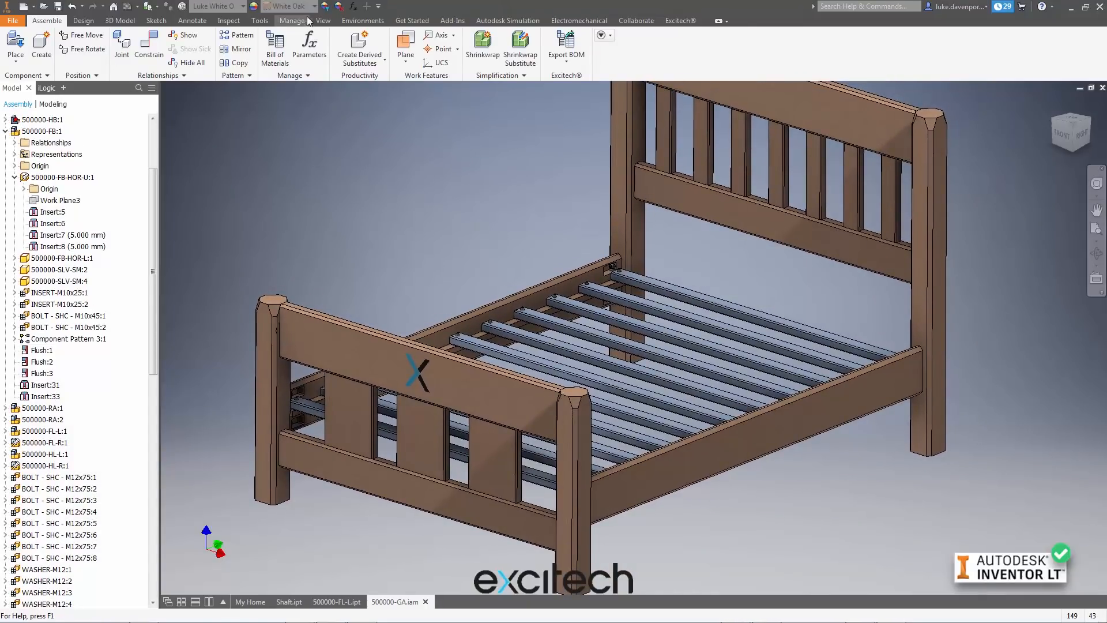
# Change the bed assembly's view projection to Perspective
pyautogui.click(322, 20)
pyautogui.click(268, 36)
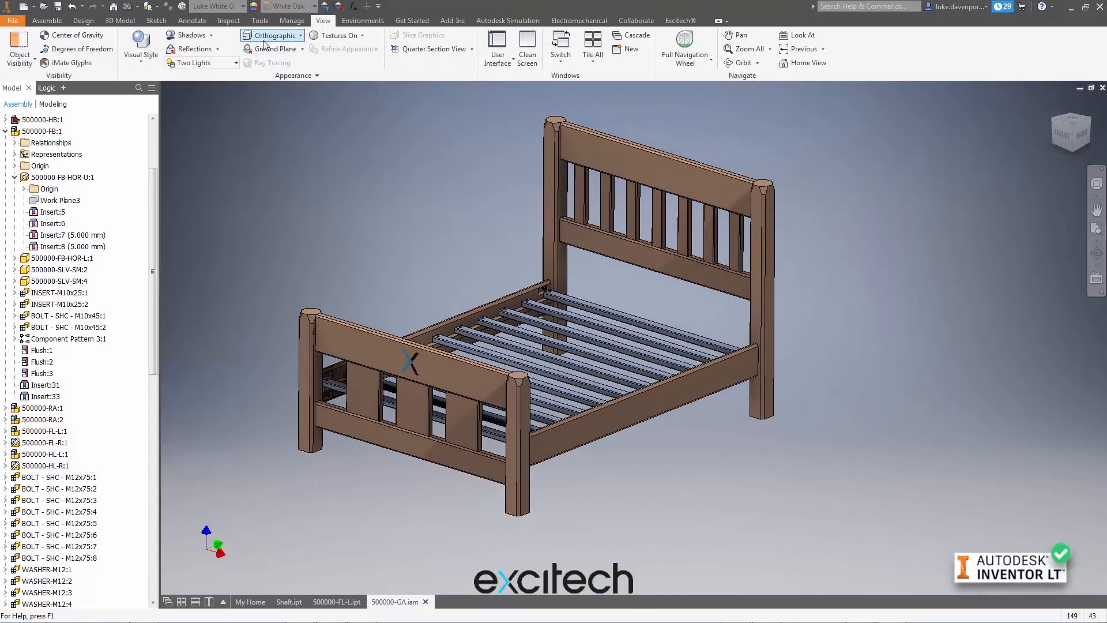
pyautogui.click(270, 36)
pyautogui.click(262, 75)
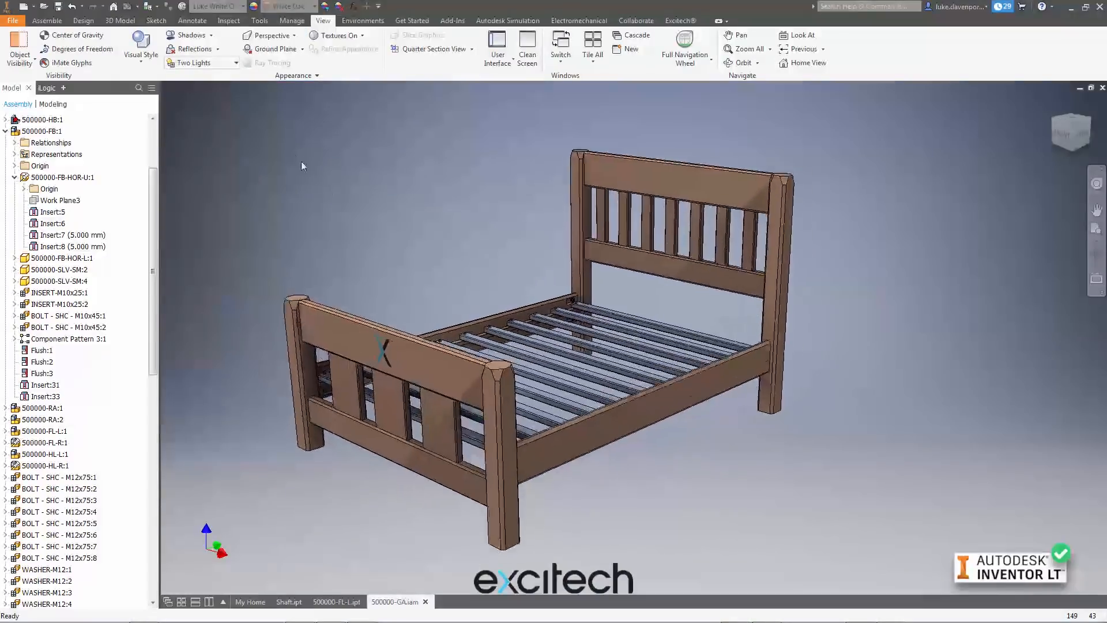
# Apply the Realistic visual style to the bed assembly and turn on Ray Tracing
pyautogui.click(141, 55)
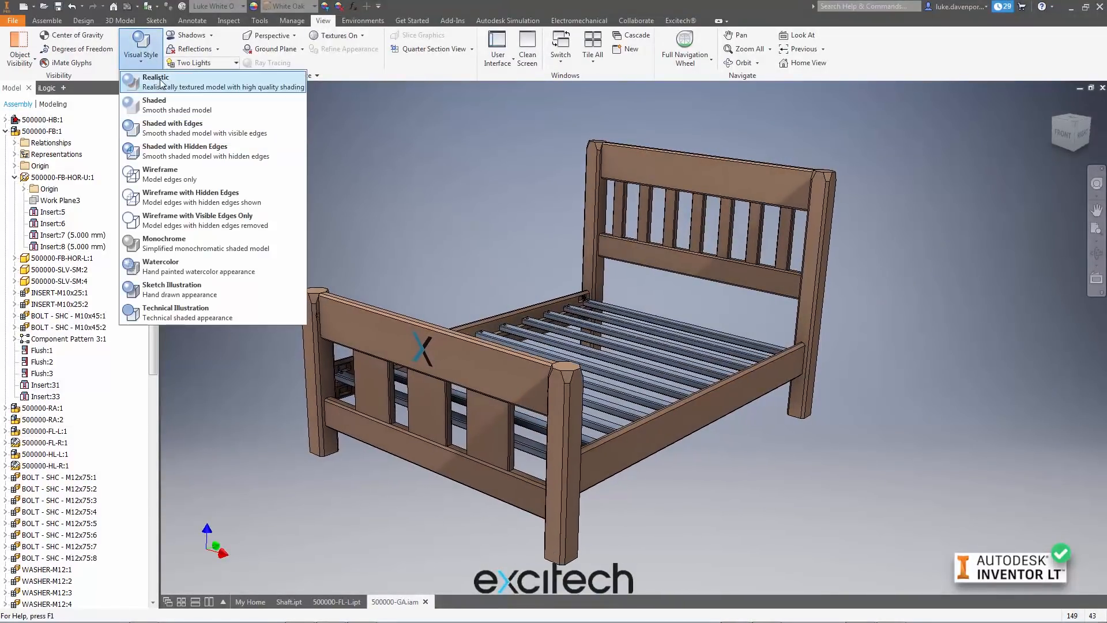
pyautogui.click(162, 83)
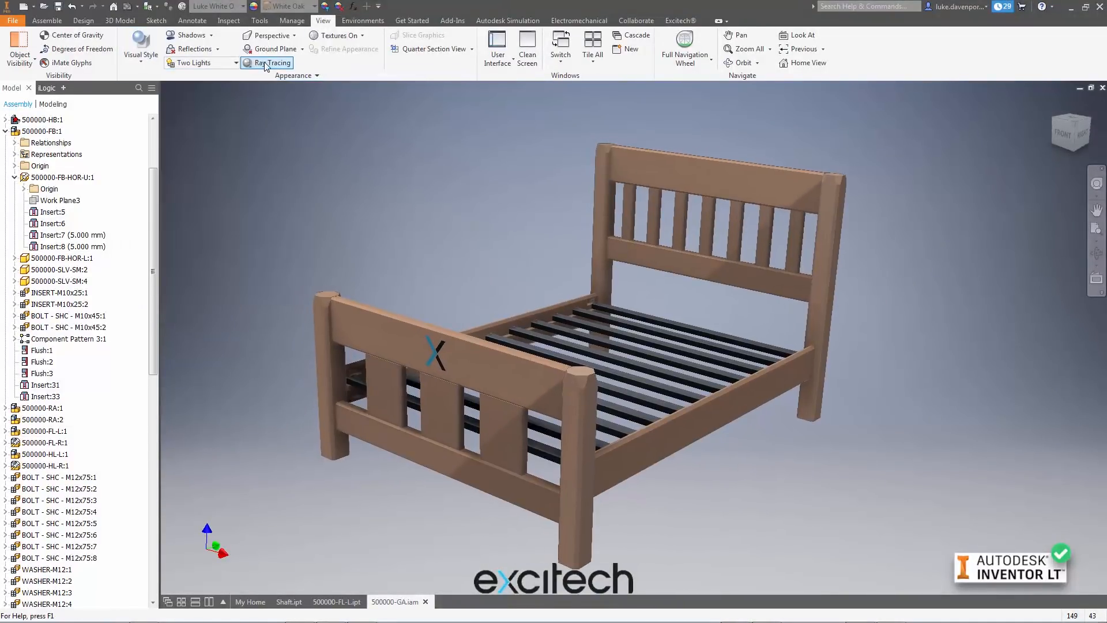
pyautogui.click(266, 63)
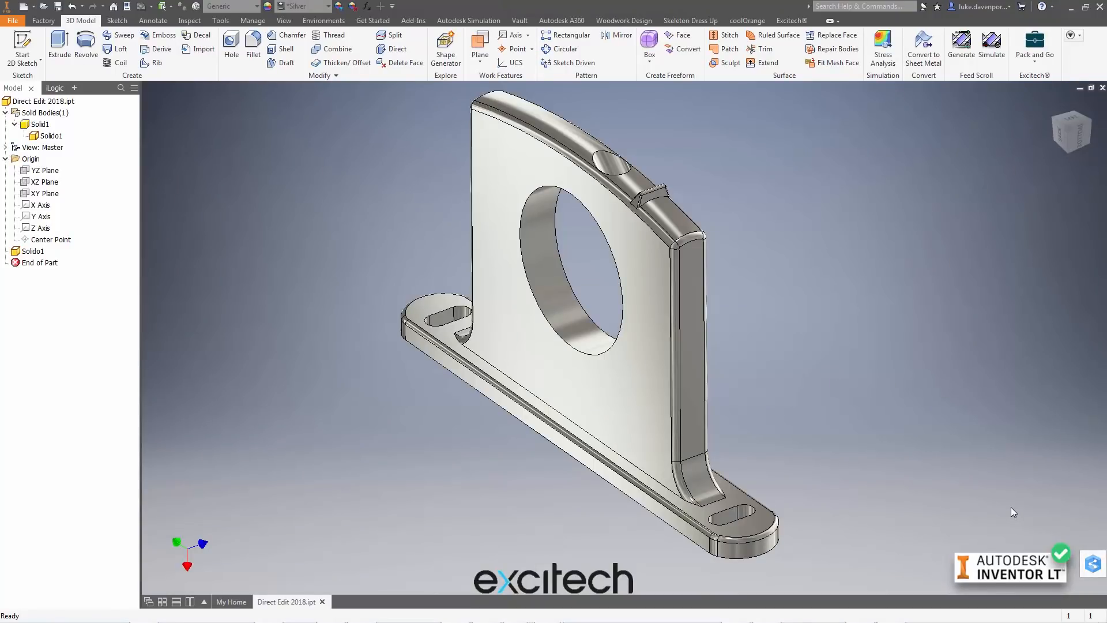
pyautogui.press('F2')
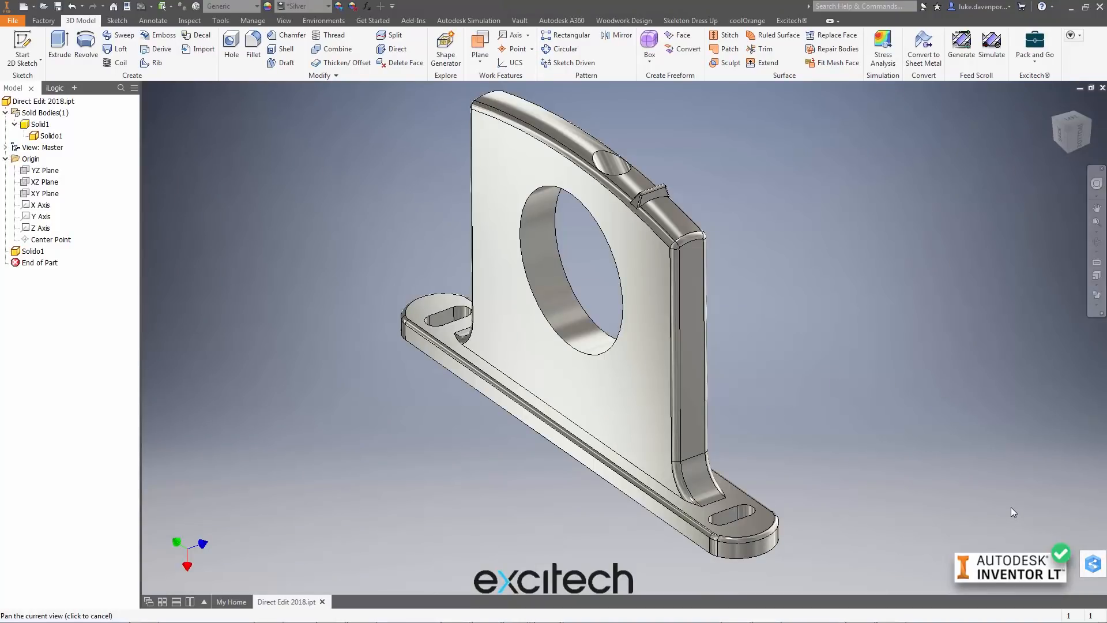
pyautogui.moveTo(1011, 507); pyautogui.dragTo(1005, 511)
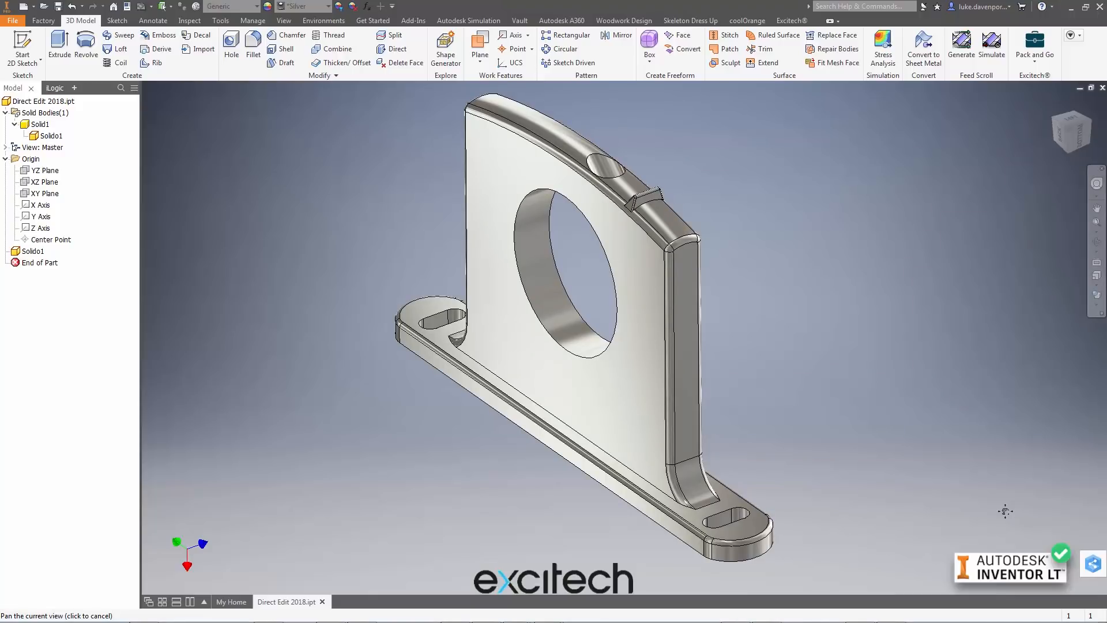
pyautogui.press('Escape')
pyautogui.scroll(-1, 967, 428)
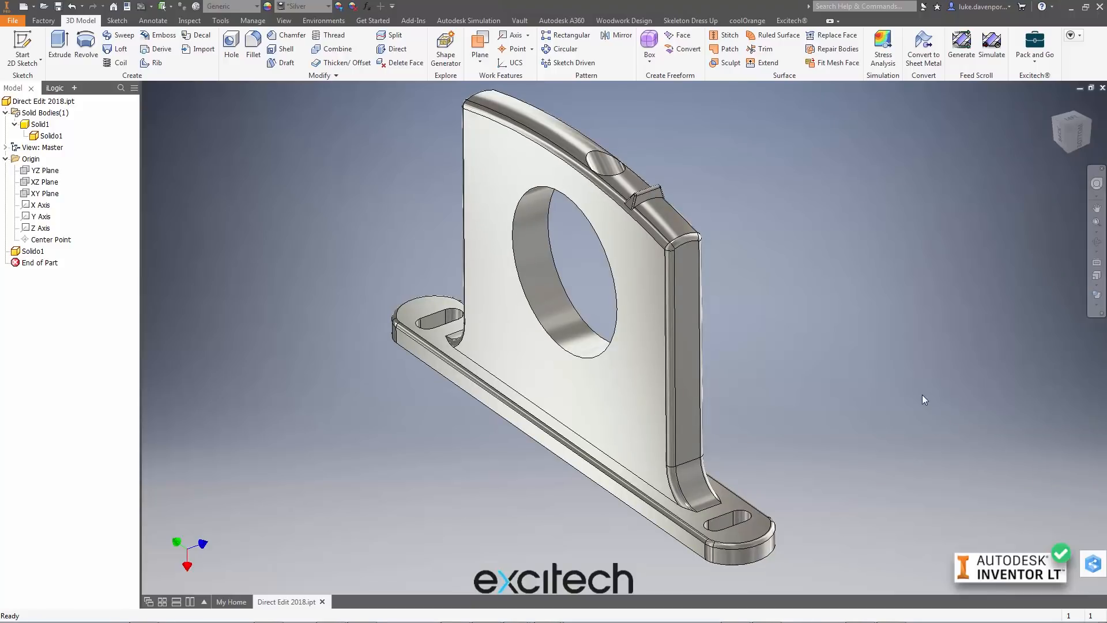
pyautogui.moveTo(922, 396); pyautogui.dragTo(916, 401, button='middle')
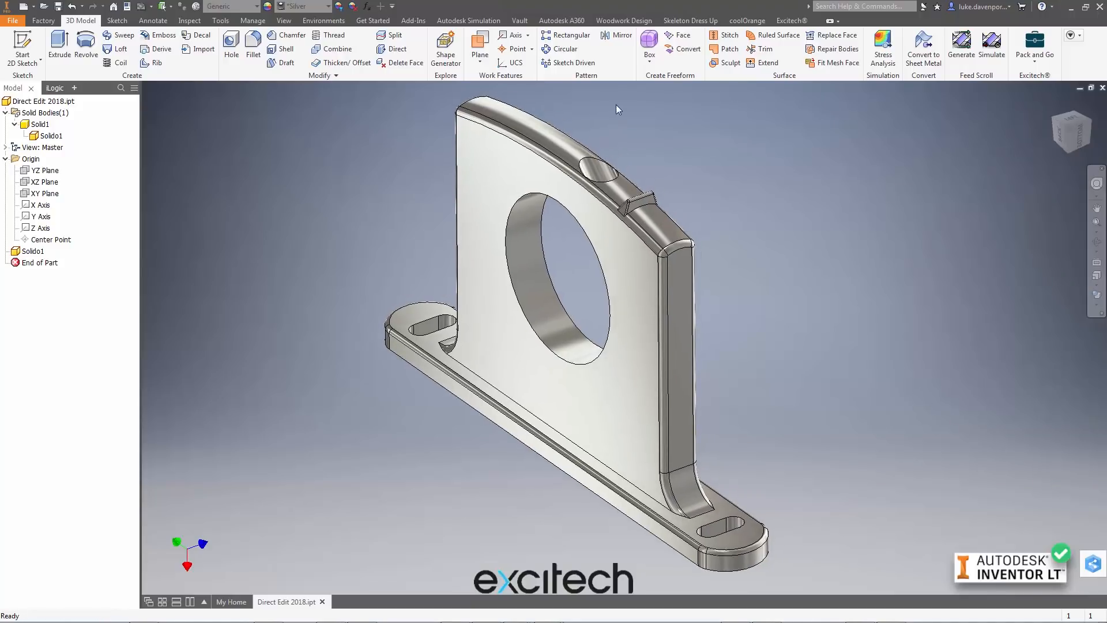
# Try to move the outer rounded end face of the base's near slot with Direct Edit
pyautogui.click(392, 50)
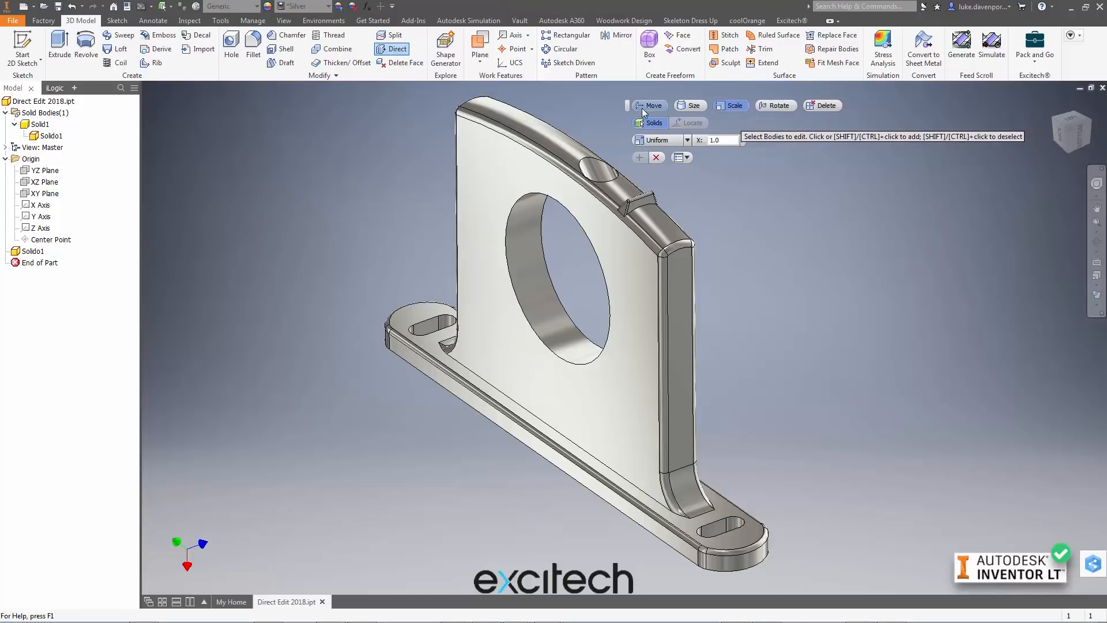
pyautogui.click(642, 108)
pyautogui.scroll(5, 747, 430)
pyautogui.scroll(4, 702, 423)
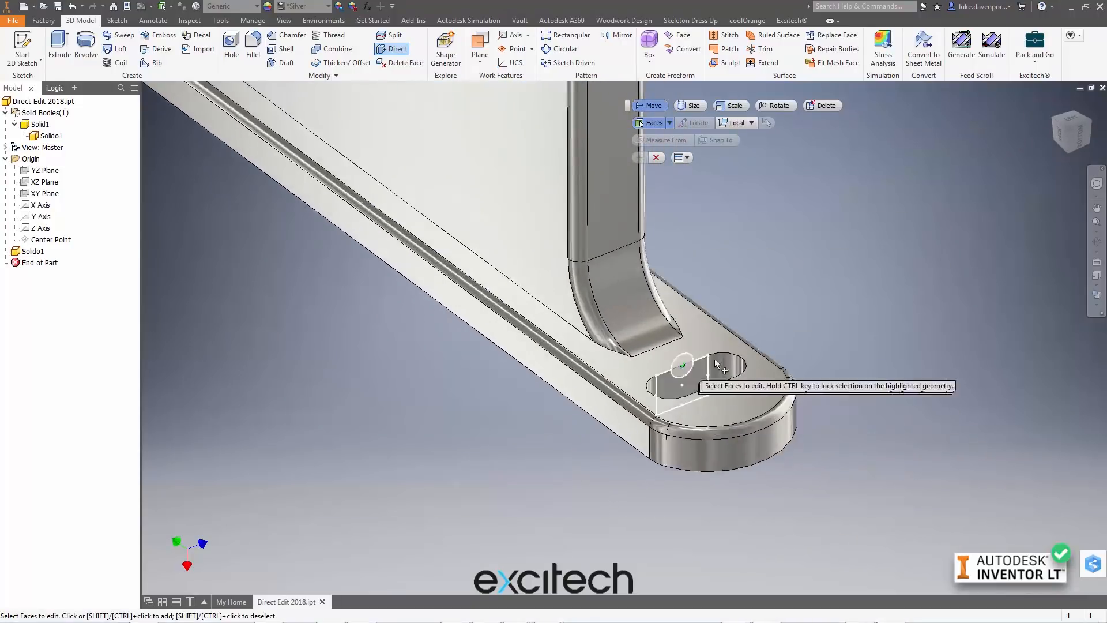
pyautogui.scroll(5, 738, 392)
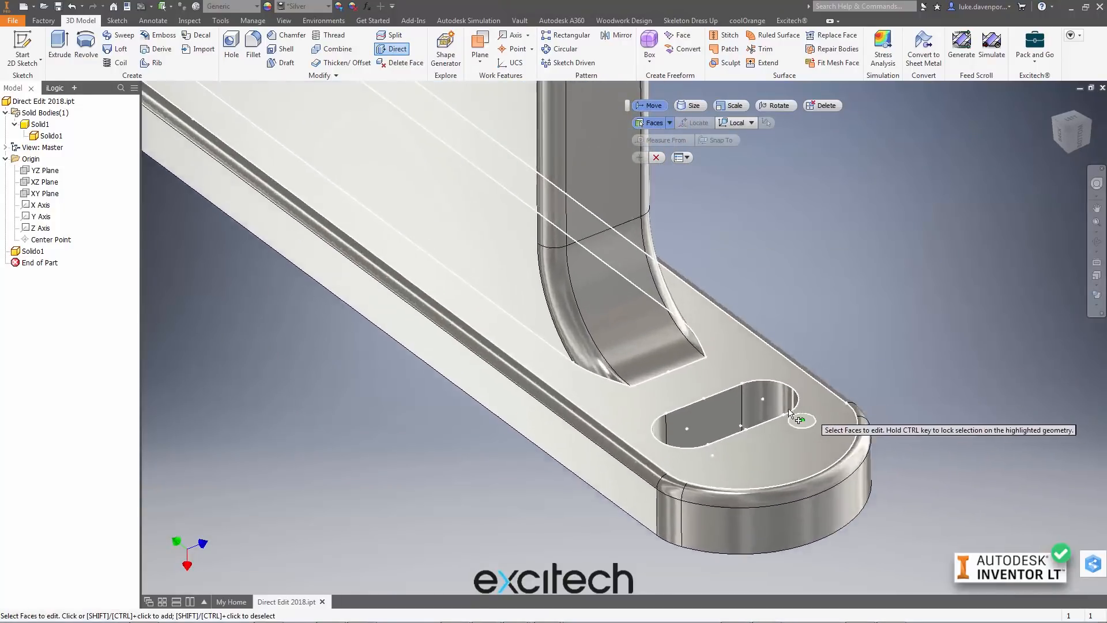
pyautogui.click(791, 447)
pyautogui.moveTo(1008, 358); pyautogui.dragTo(876, 285, button='middle')
pyautogui.scroll(-1, 876, 285)
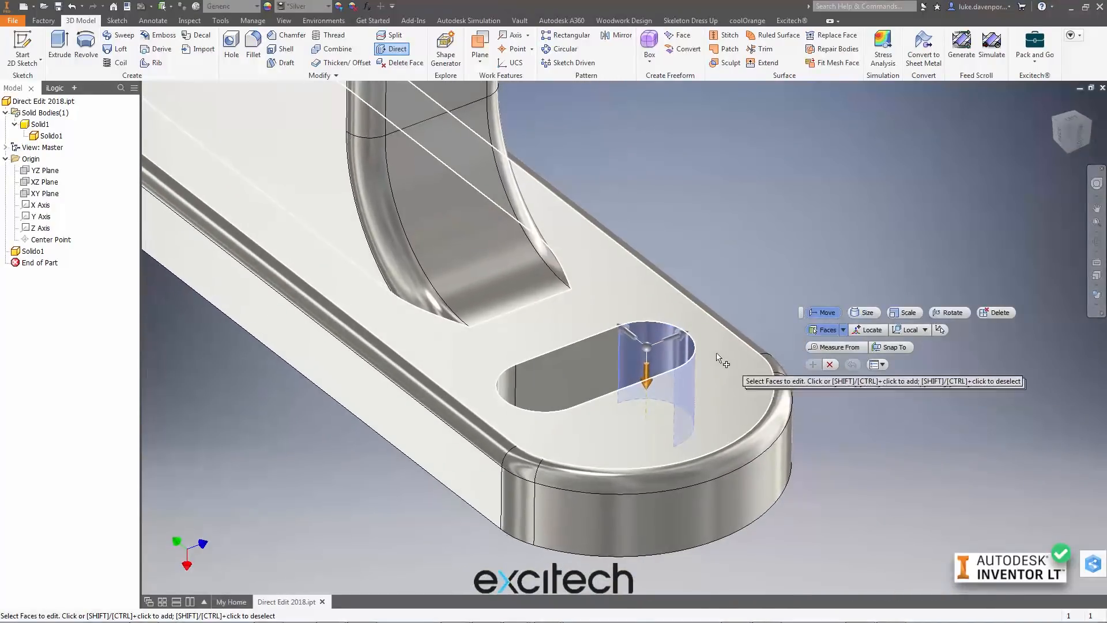
pyautogui.moveTo(670, 343); pyautogui.dragTo(700, 343)
pyautogui.click(829, 287)
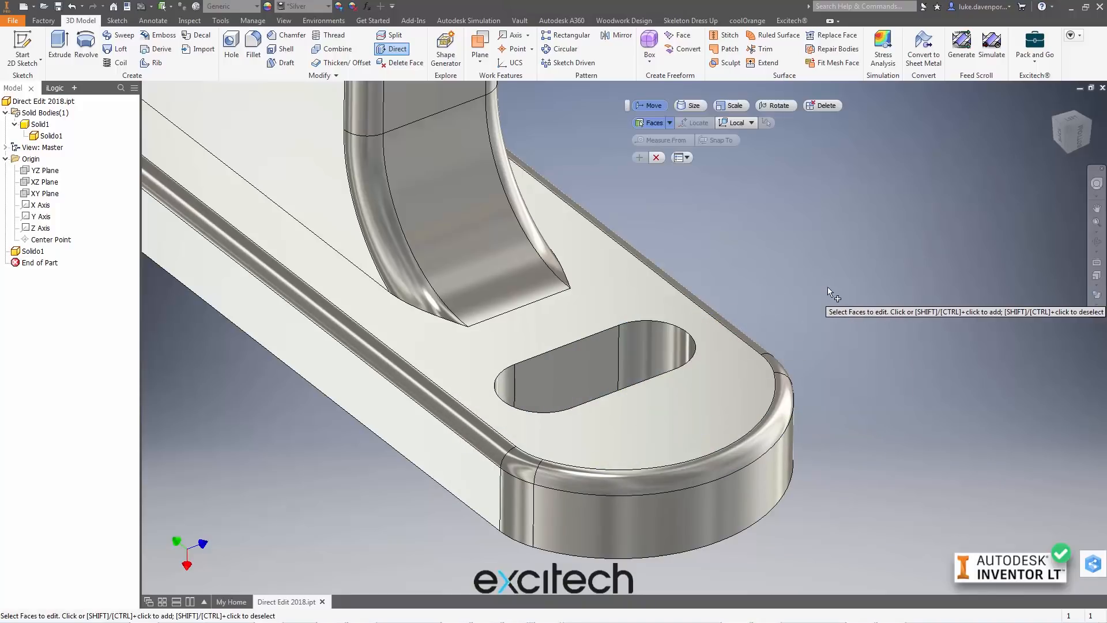
pyautogui.click(656, 157)
# Split the bracket's solid into two bodies along the XY Plane
pyautogui.scroll(-3, 620, 180)
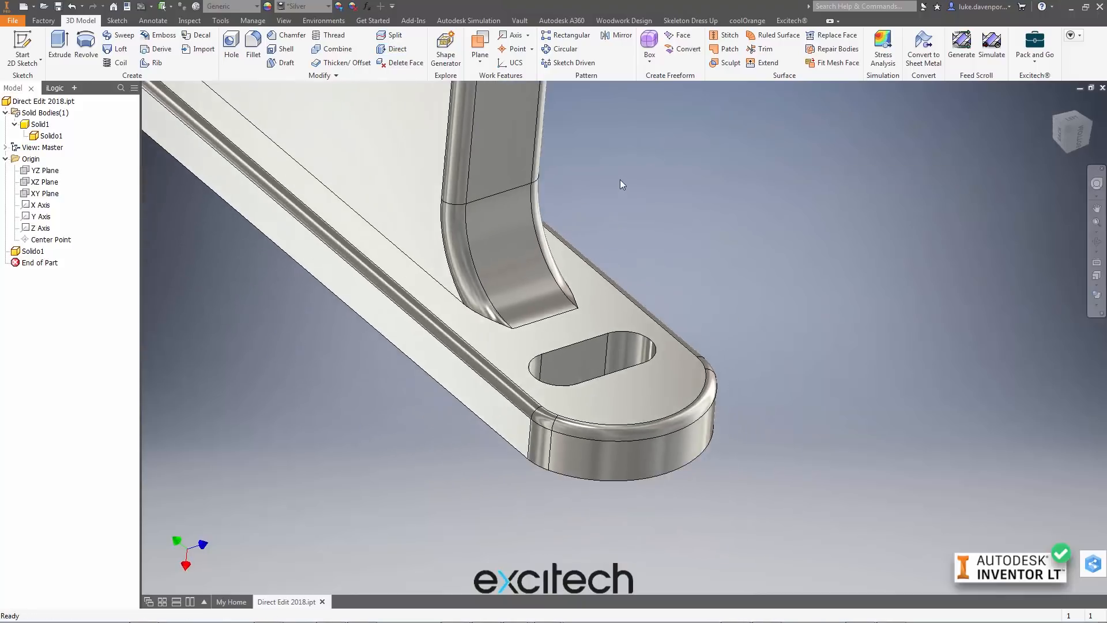
pyautogui.click(394, 36)
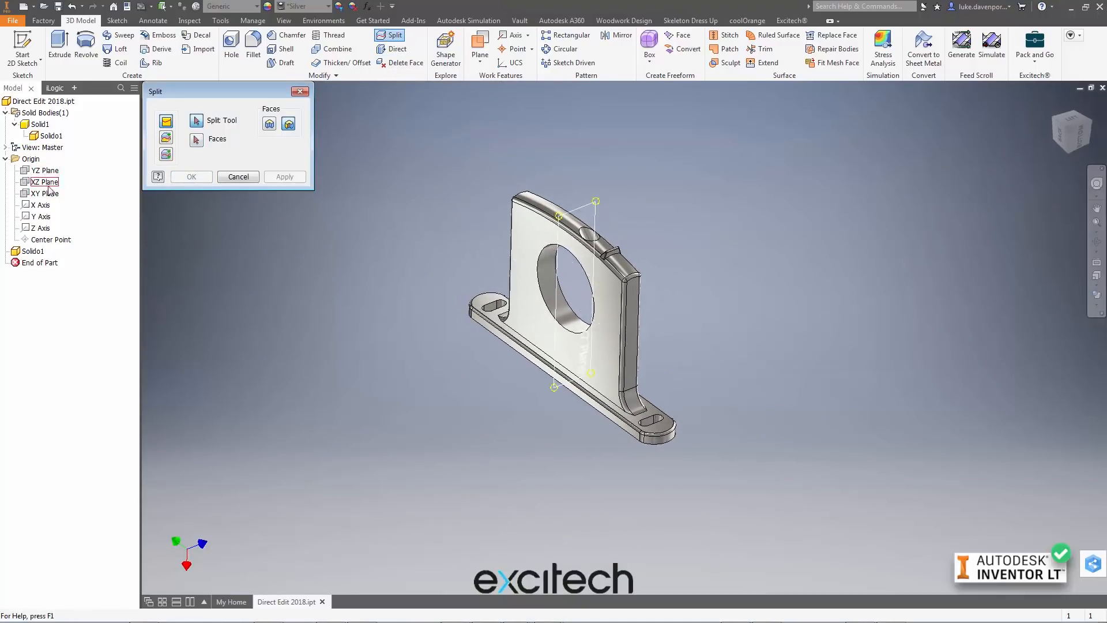
pyautogui.click(47, 193)
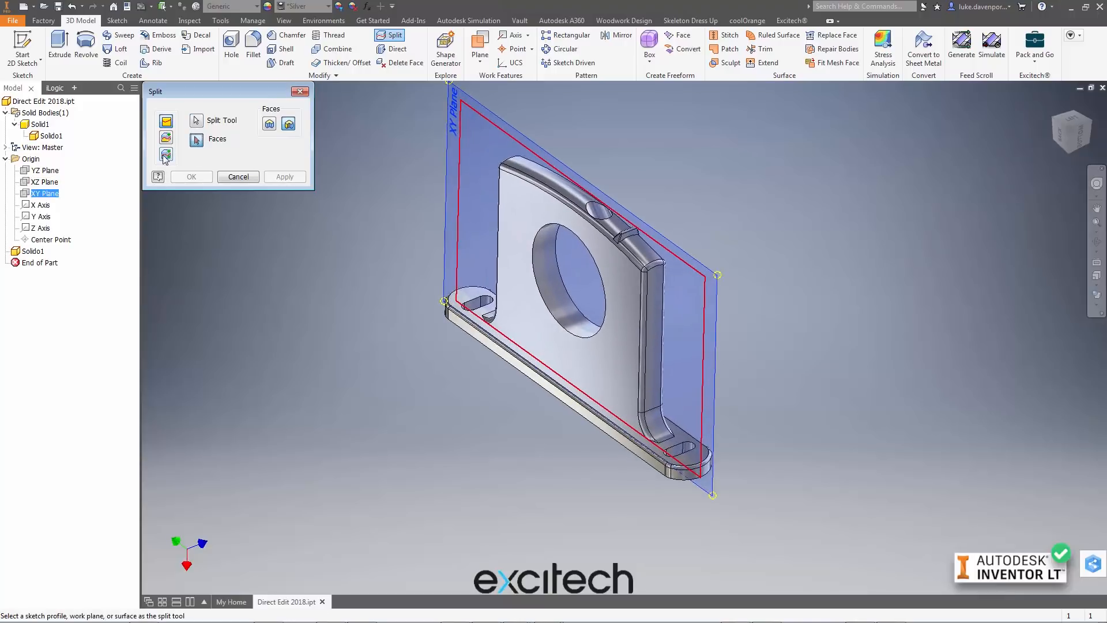
pyautogui.click(166, 155)
pyautogui.click(191, 177)
# Start a Direct Edit face move on the split bracket, working at the near slotted end of the base
pyautogui.scroll(3, 864, 351)
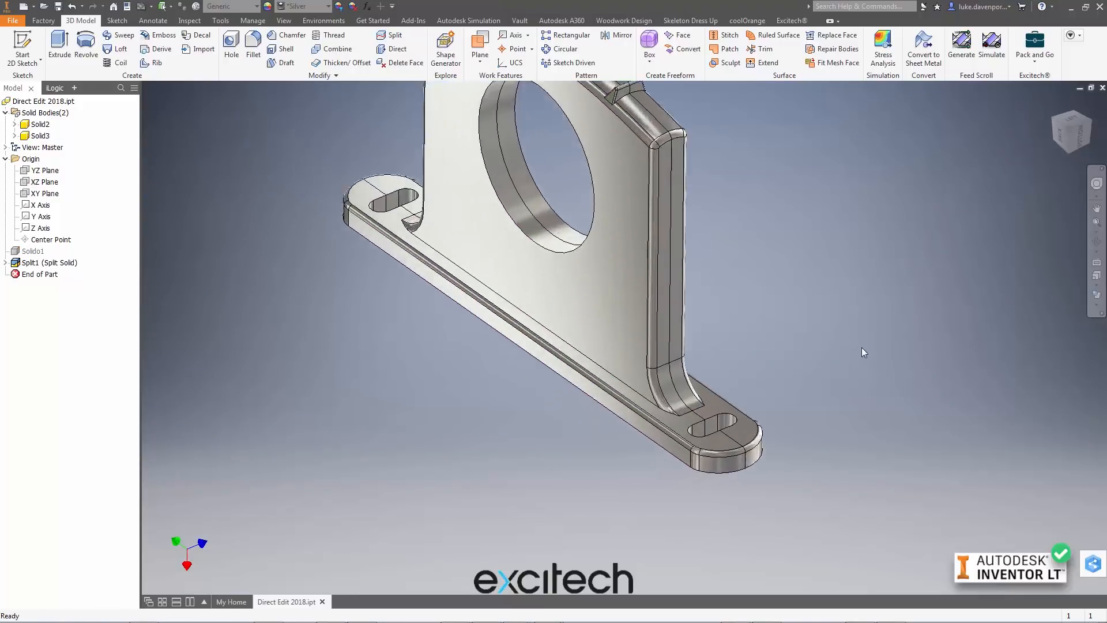
pyautogui.scroll(4, 819, 344)
pyautogui.click(386, 50)
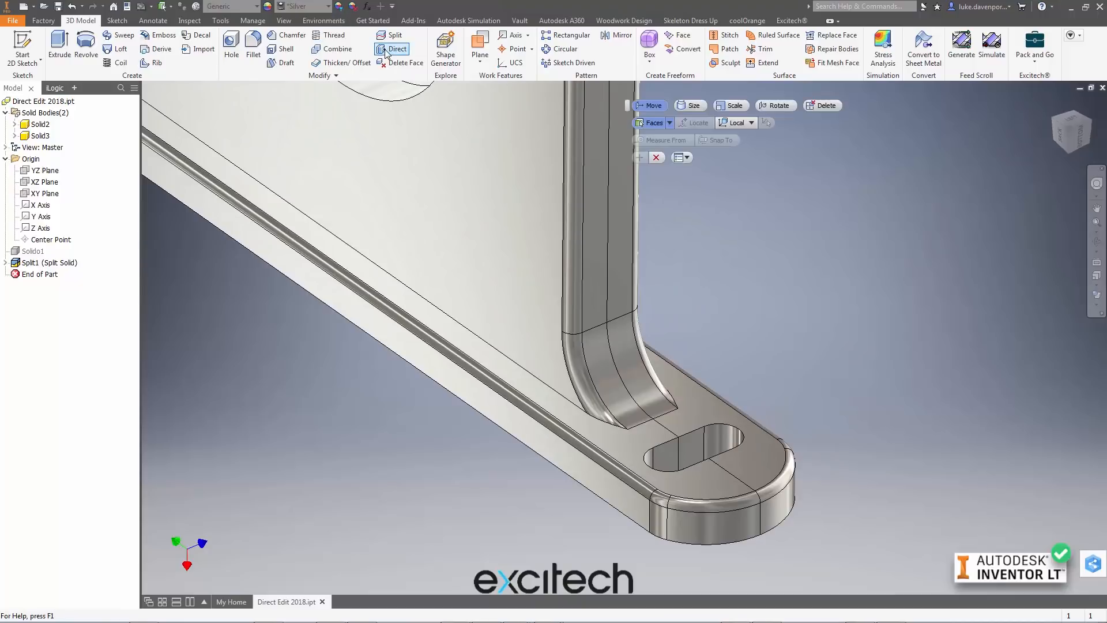
# Move the rounded outer end face of the base slot inward by 1 mm using direct editing
pyautogui.click(731, 440)
pyautogui.scroll(-3, 732, 438)
pyautogui.moveTo(732, 436); pyautogui.dragTo(637, 376, button='middle')
pyautogui.moveTo(636, 373); pyautogui.dragTo(630, 378)
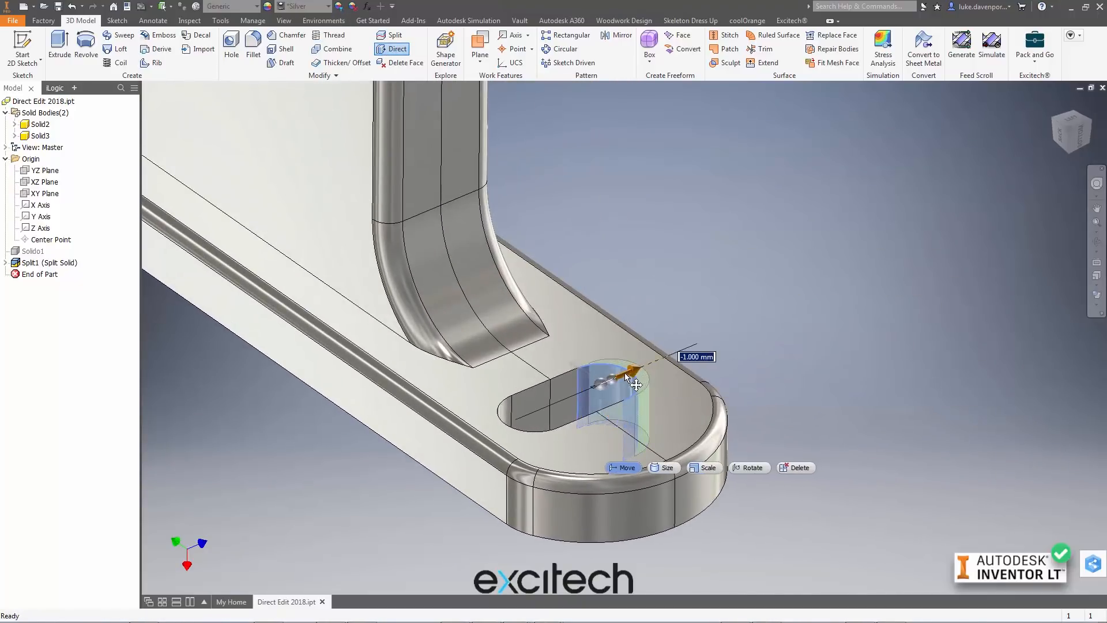
pyautogui.click(614, 520)
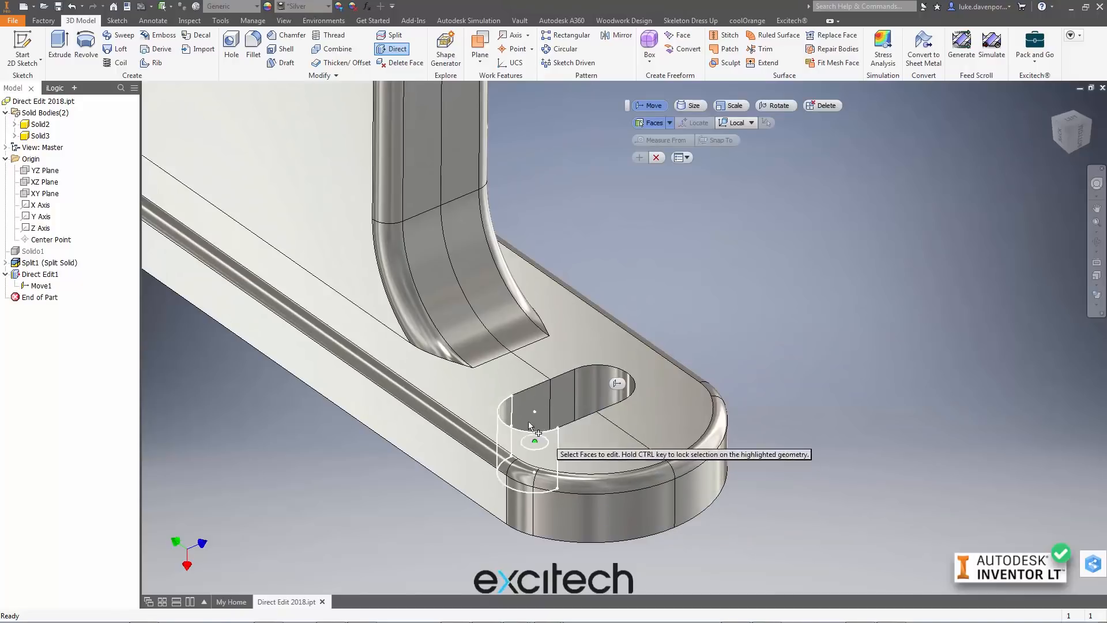
# Try to move the slot's opposite end face inward by 1.75 mm, and close the direct edit
pyautogui.click(511, 425)
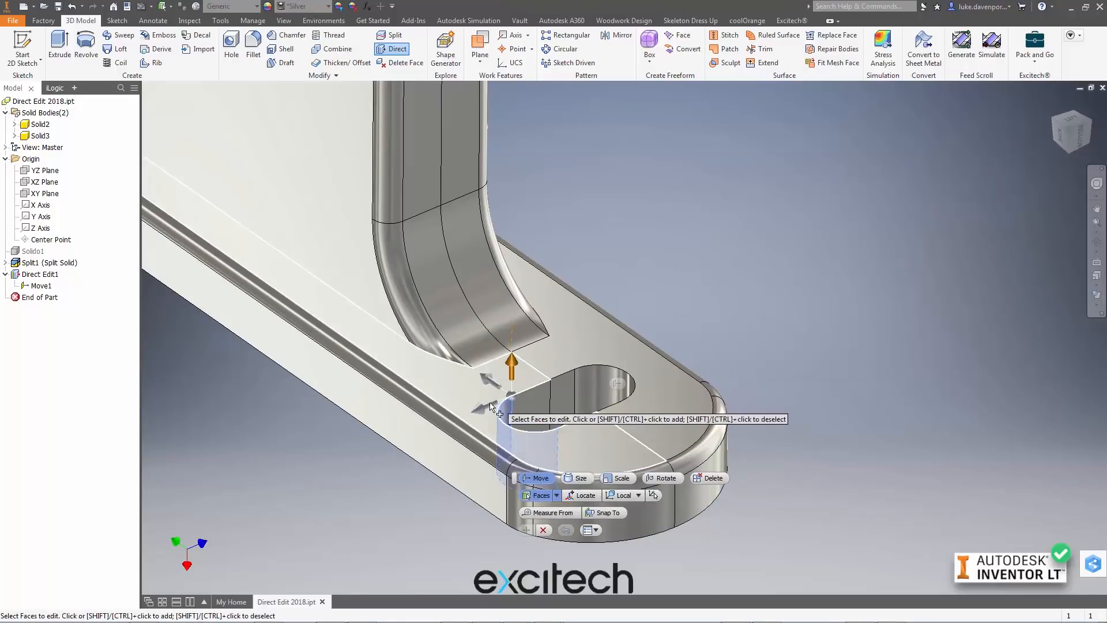
pyautogui.moveTo(488, 412); pyautogui.dragTo(508, 404)
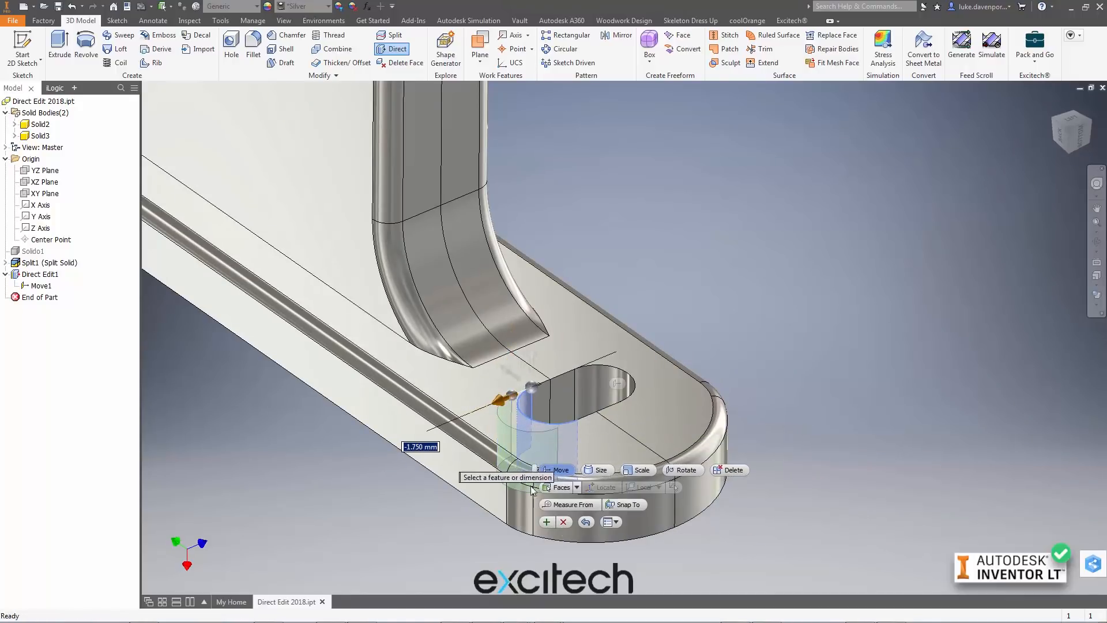
pyautogui.click(546, 522)
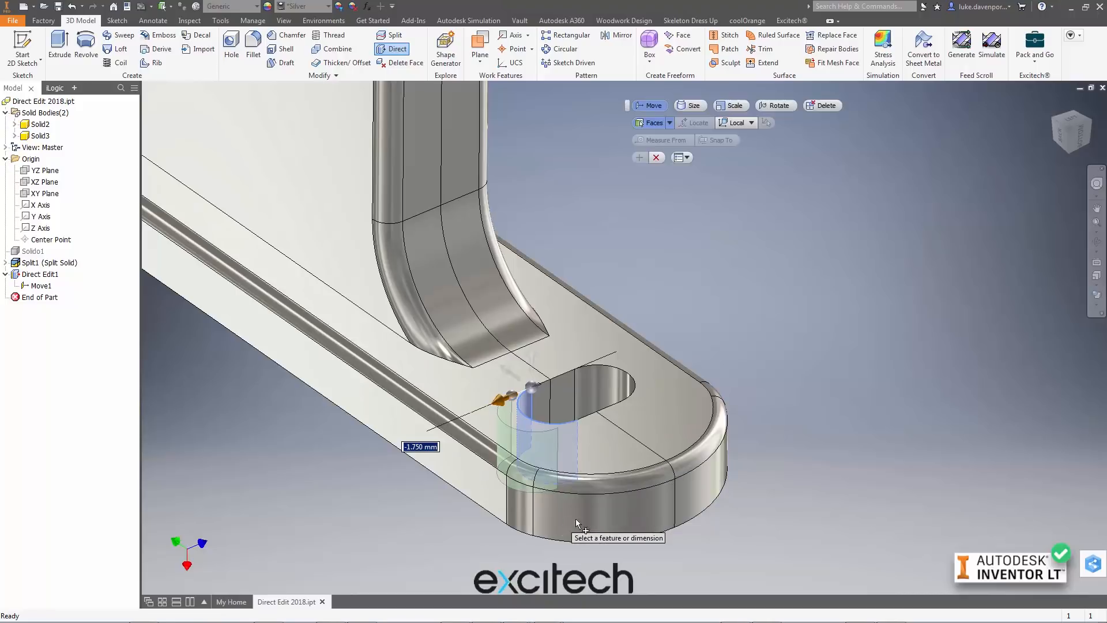
pyautogui.click(656, 157)
# Combine the two solid bodies into one with a join, without keeping the toolbody
pyautogui.click(331, 49)
pyautogui.click(394, 155)
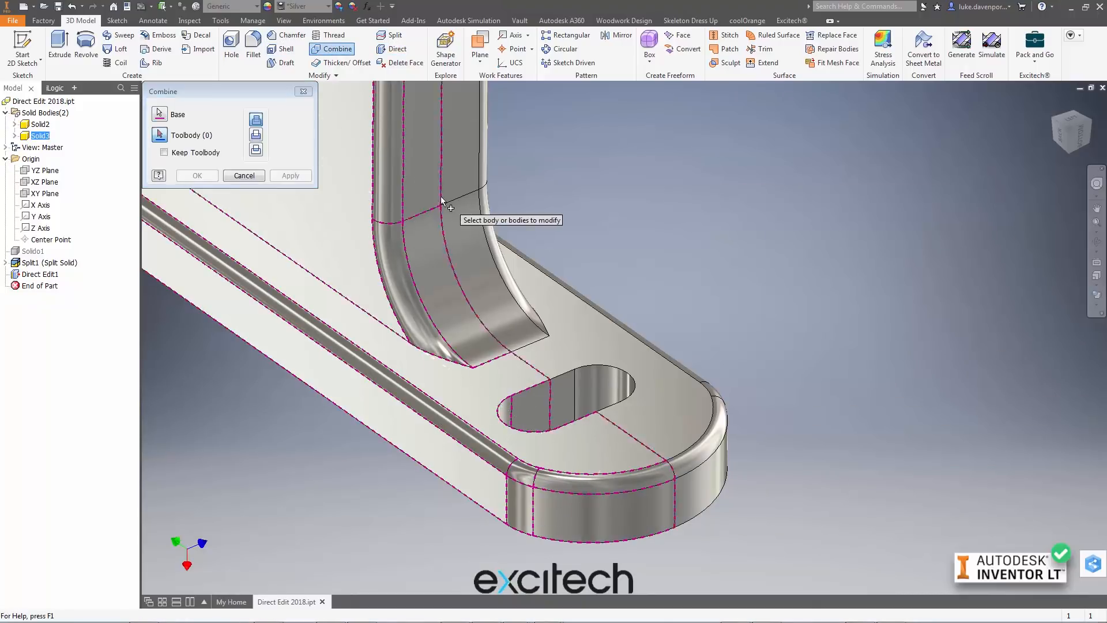
pyautogui.click(442, 199)
pyautogui.click(210, 175)
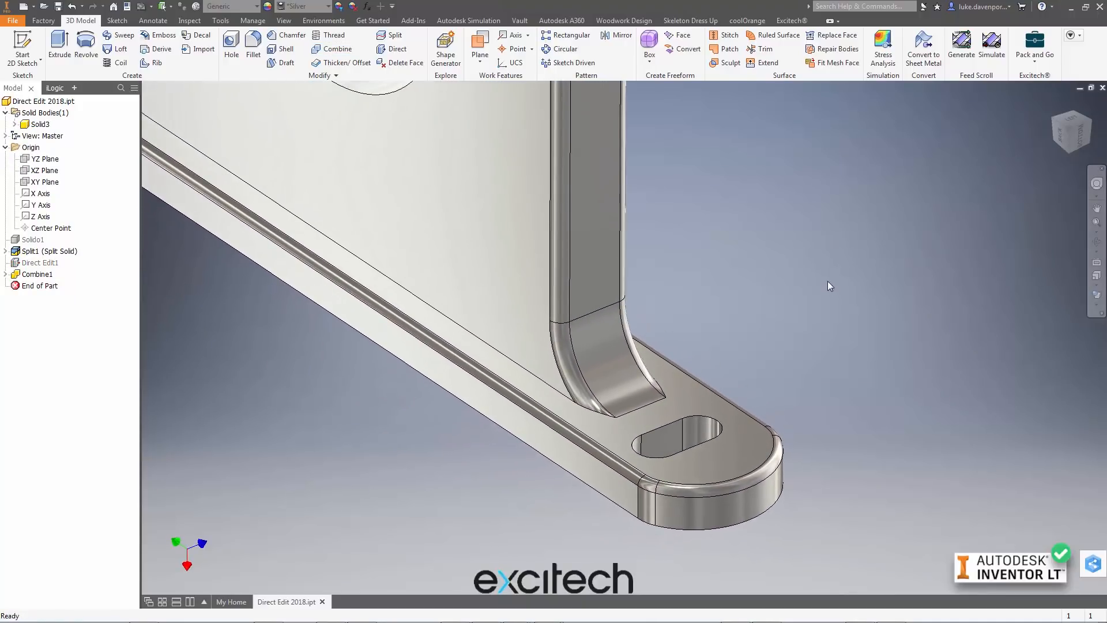
# Switch to the part 2PB5000155_113.ipt and start a direct edit set to move faces
pyautogui.hotkey('alt', 'Tab')
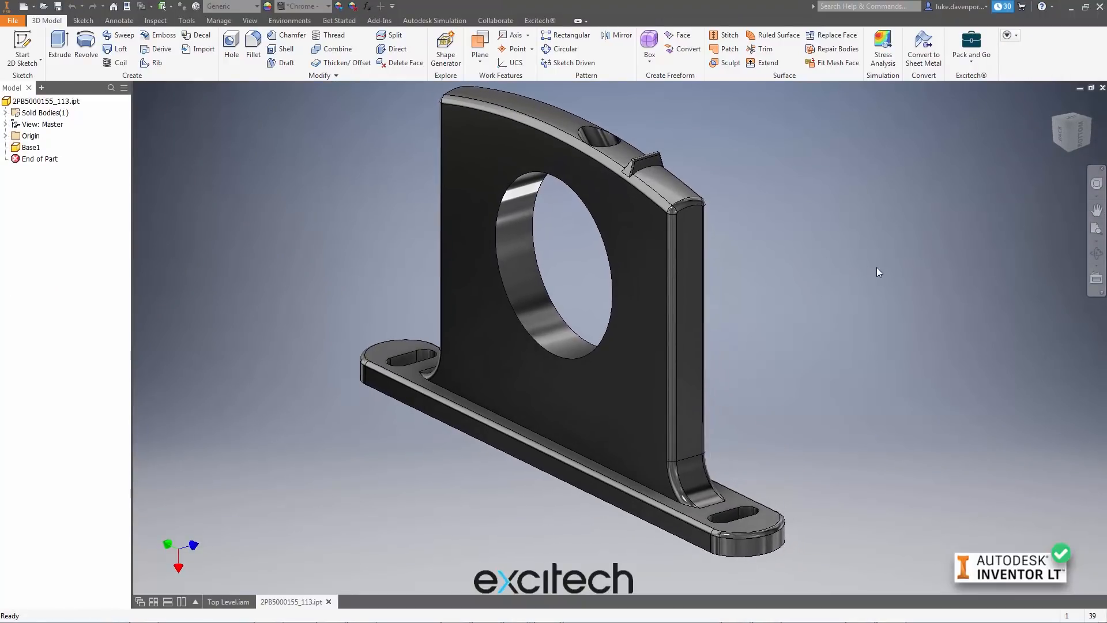
pyautogui.moveTo(844, 269); pyautogui.dragTo(835, 276, button='middle')
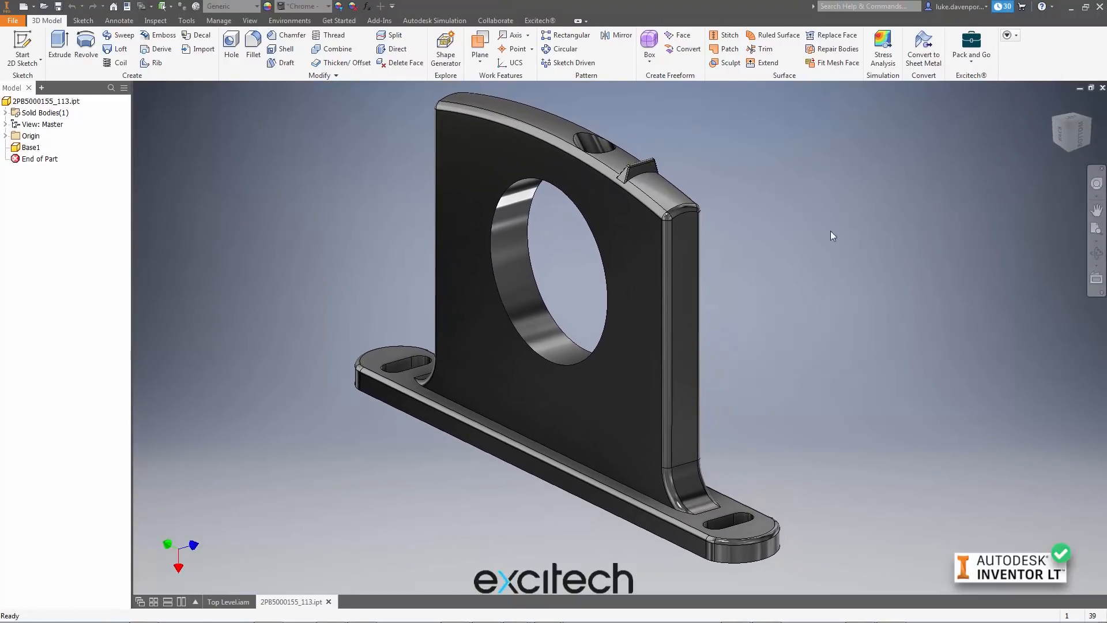
pyautogui.click(397, 51)
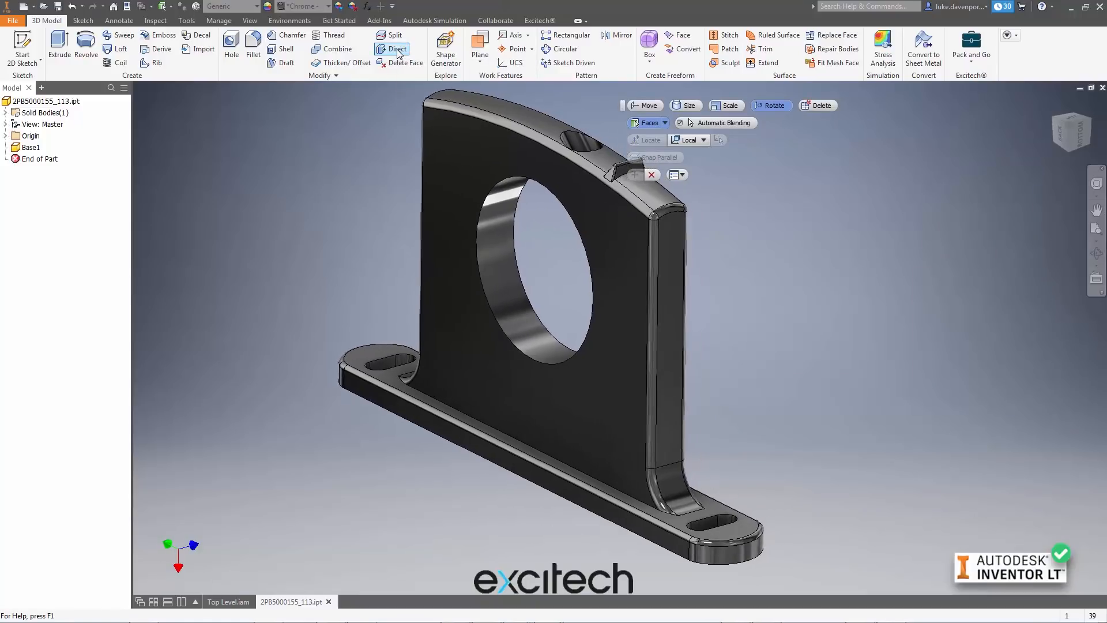
pyautogui.click(649, 107)
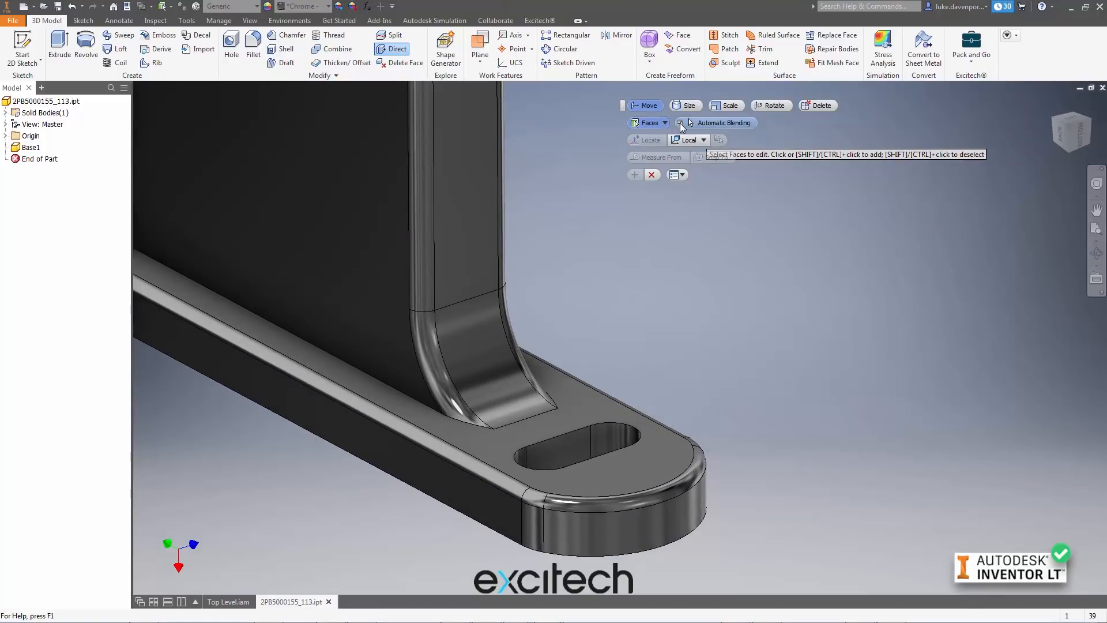
pyautogui.click(762, 108)
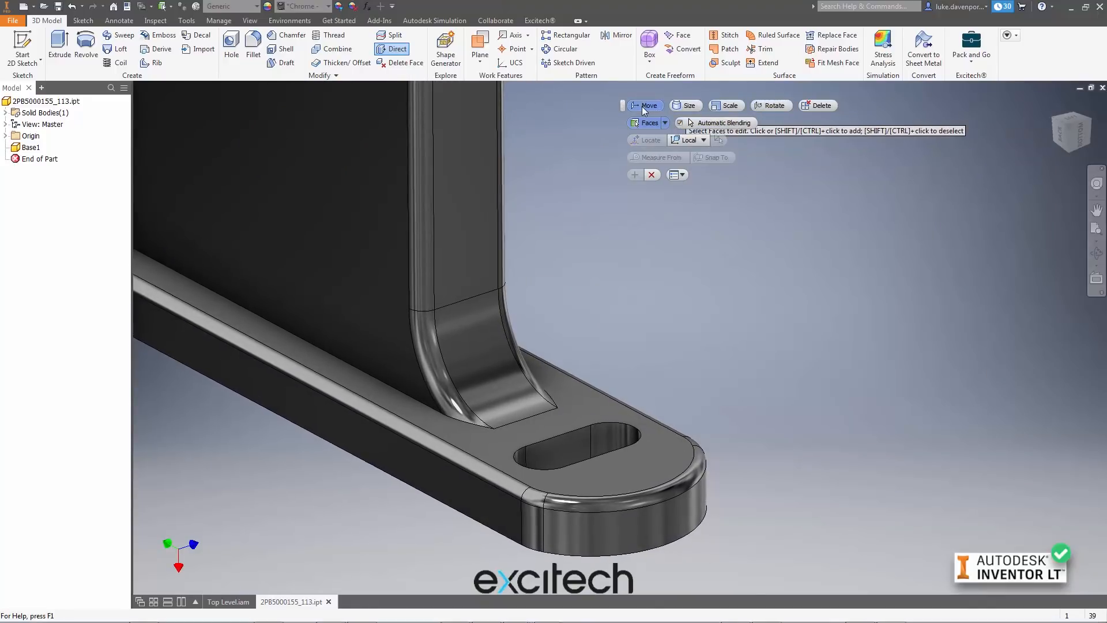
pyautogui.click(643, 106)
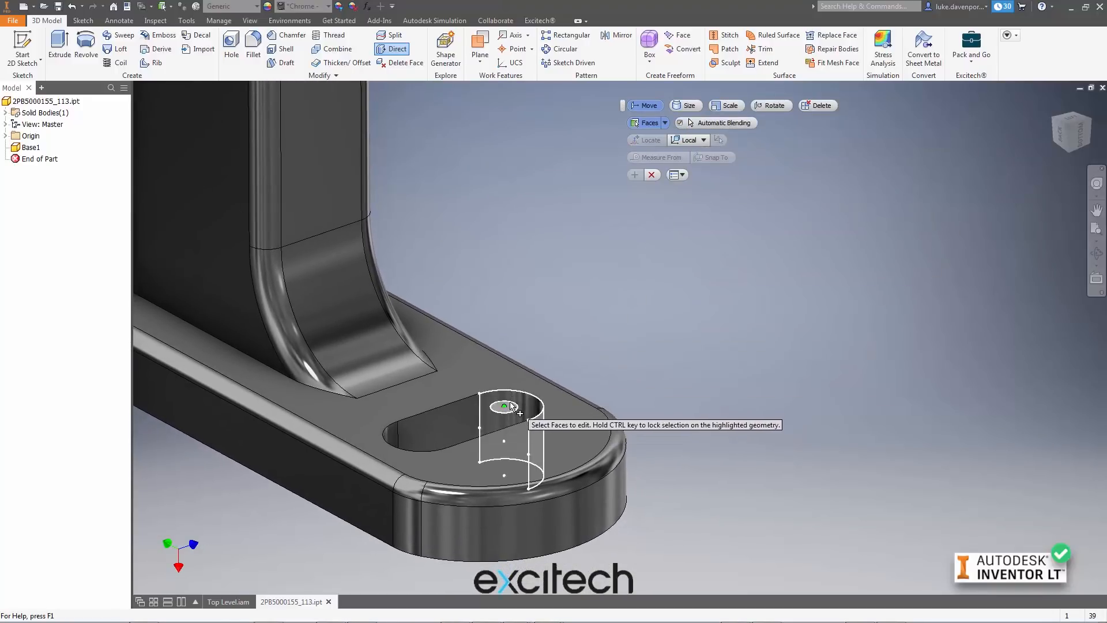
# With automatic blending off, move the base slot's rounded outer end face inward by 1.5 mm and apply the move
pyautogui.click(517, 416)
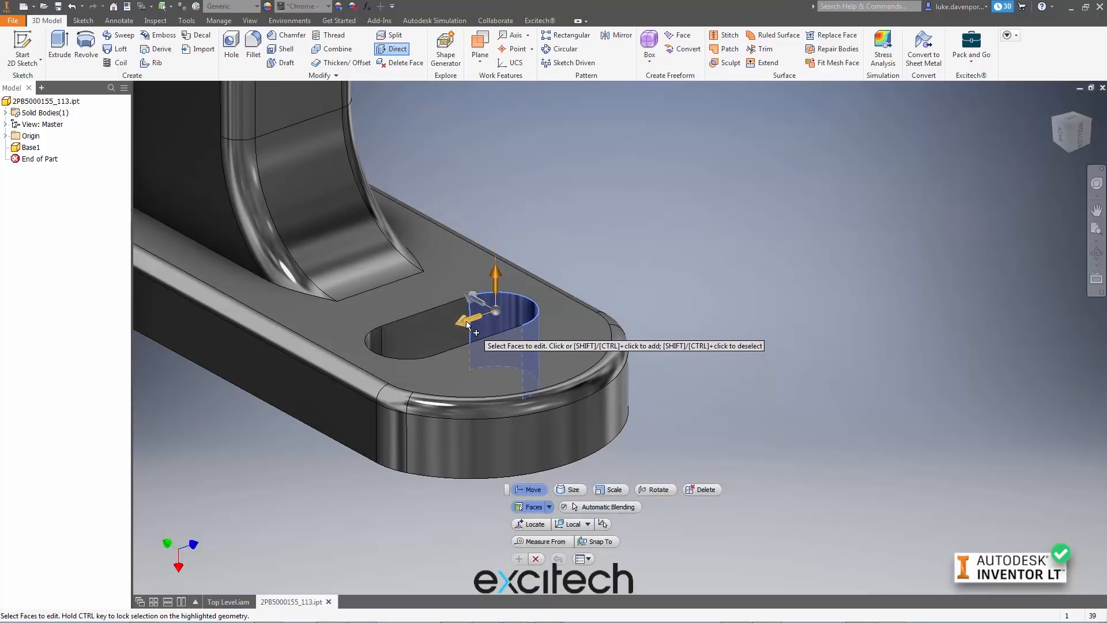
pyautogui.moveTo(480, 321)
pyautogui.mouseDown()
pyautogui.moveTo(430, 341)
pyautogui.moveTo(494, 321)
pyautogui.moveTo(474, 329)
pyautogui.mouseUp()
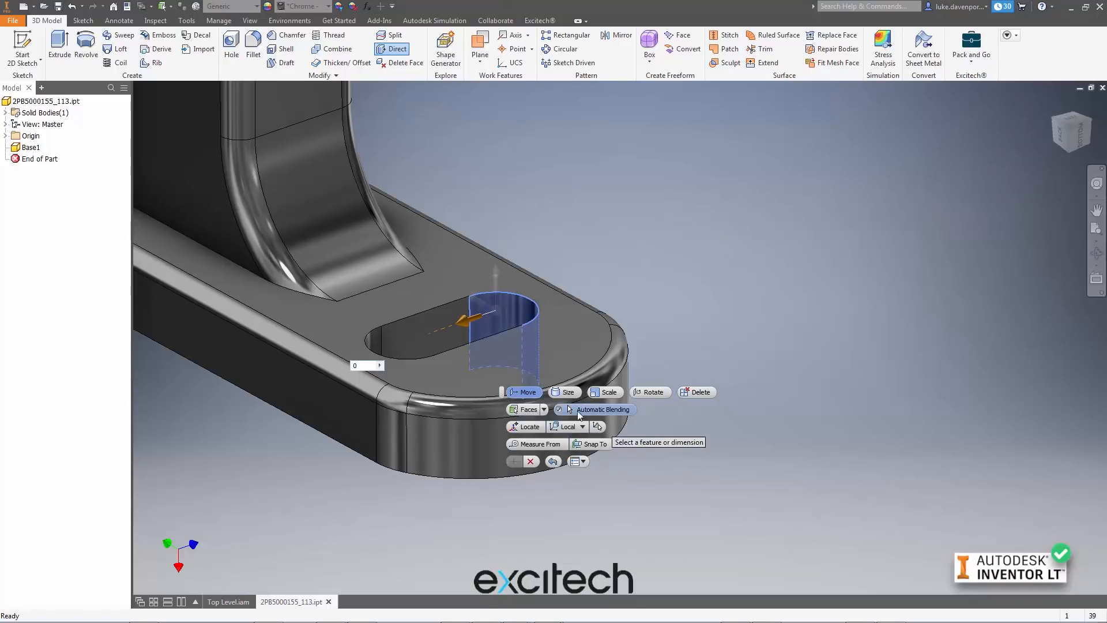
pyautogui.moveTo(464, 321)
pyautogui.mouseDown()
pyautogui.moveTo(431, 335)
pyautogui.moveTo(450, 327)
pyautogui.mouseUp()
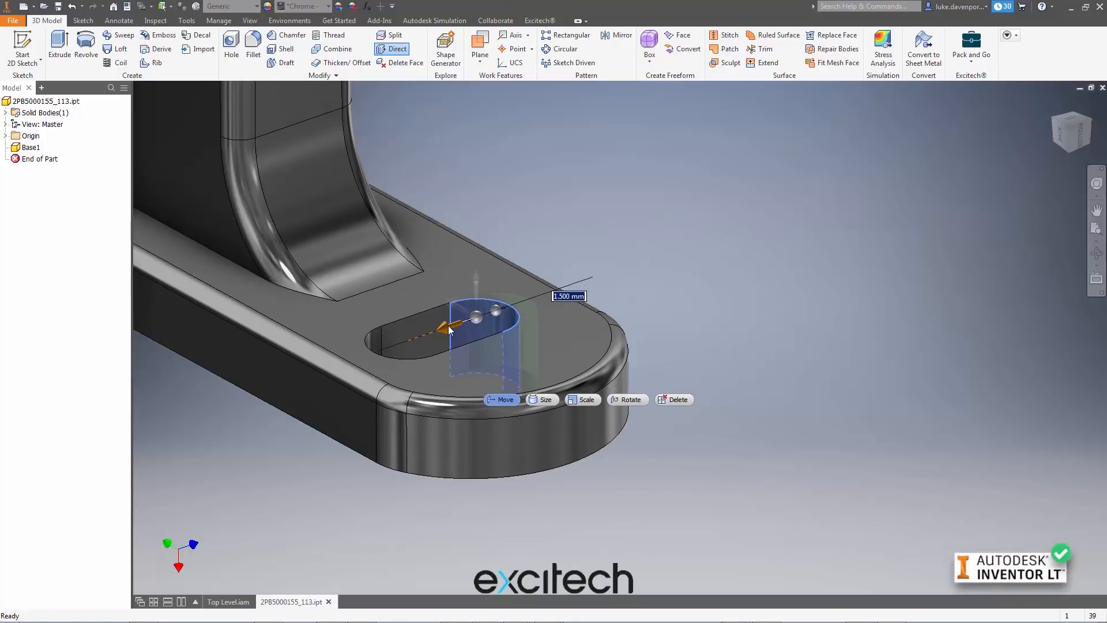
pyautogui.moveTo(496, 404)
pyautogui.click(495, 466)
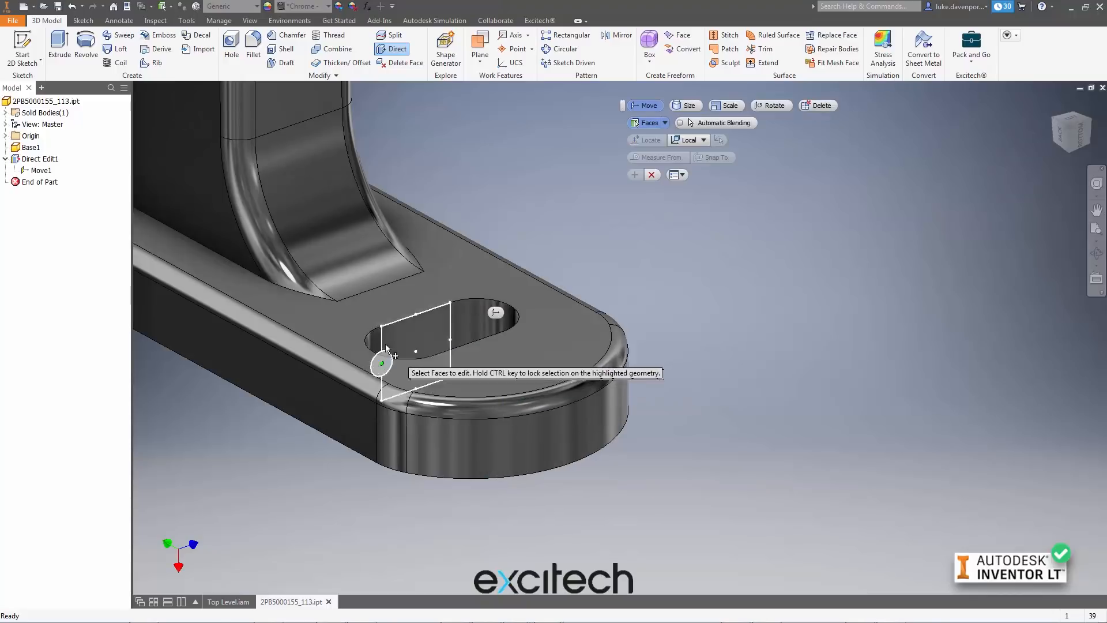
# Move the opposite rounded end face of the same slot inward by 1.5 mm and apply it
pyautogui.click(386, 351)
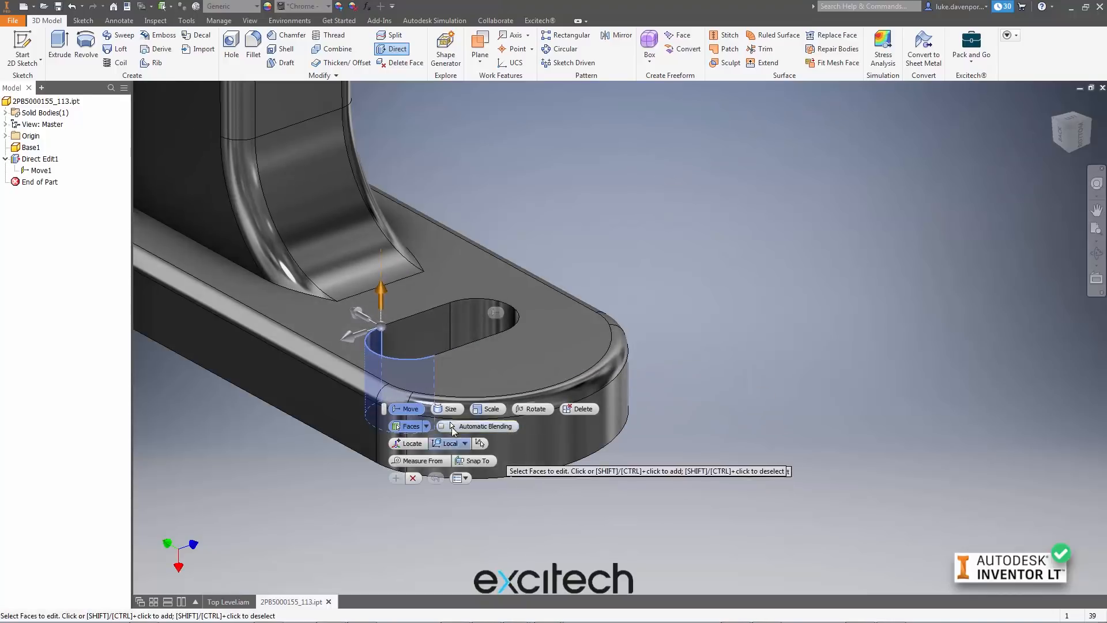
pyautogui.moveTo(354, 332); pyautogui.dragTo(381, 340)
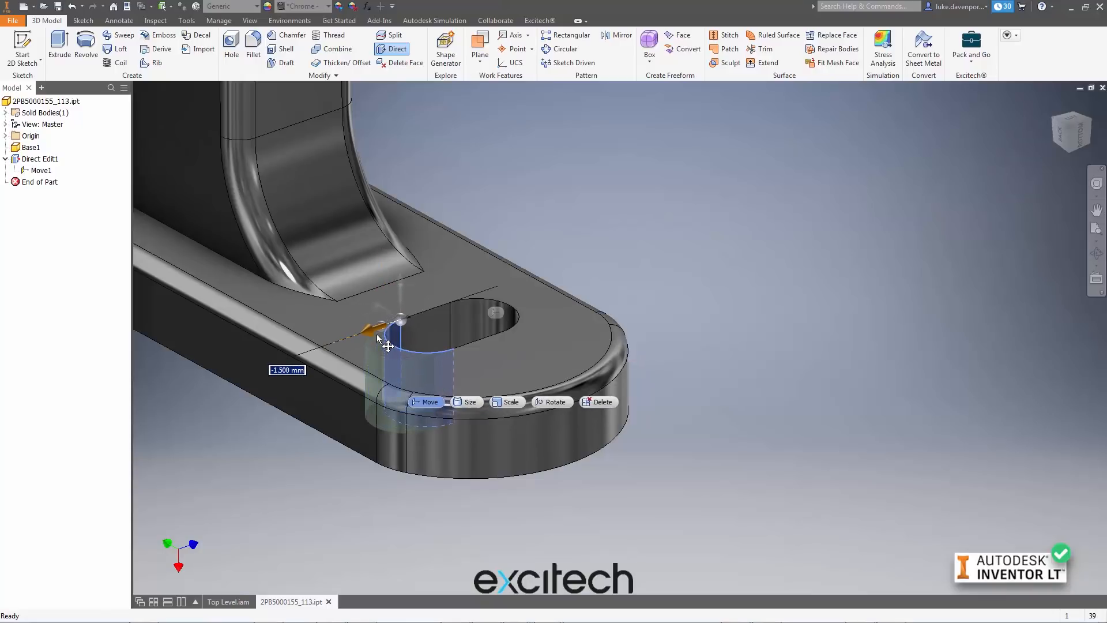
pyautogui.moveTo(421, 404)
pyautogui.click(417, 471)
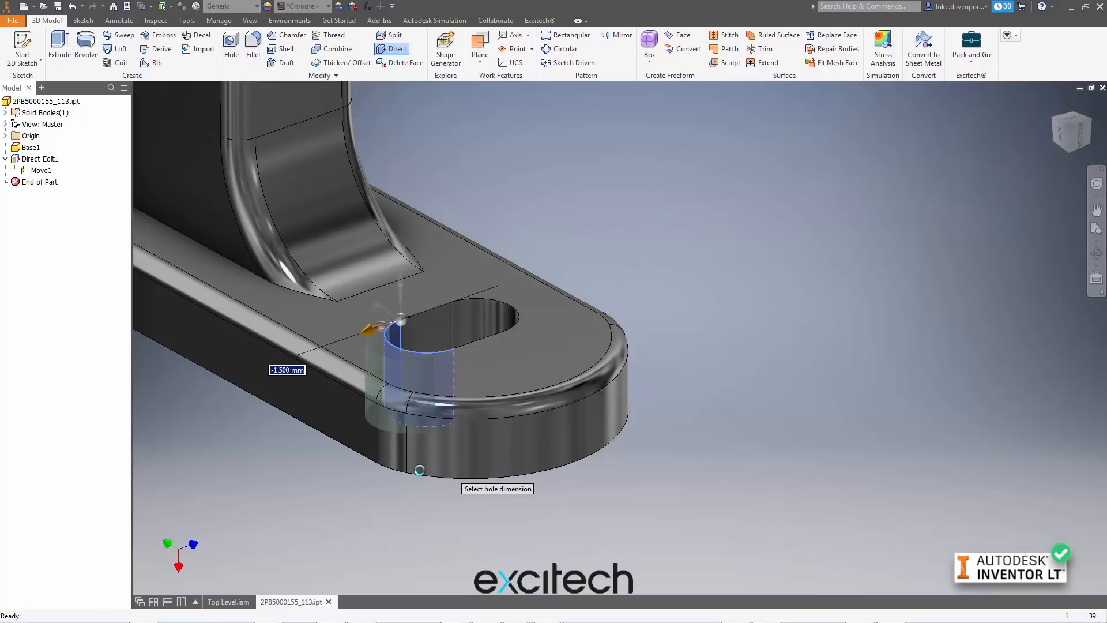
# Rotate the rounded end face of the slot at the base's other end about its vertical axis by about -25 degrees, with automatic blending and Snap Parallel
pyautogui.press('F6')
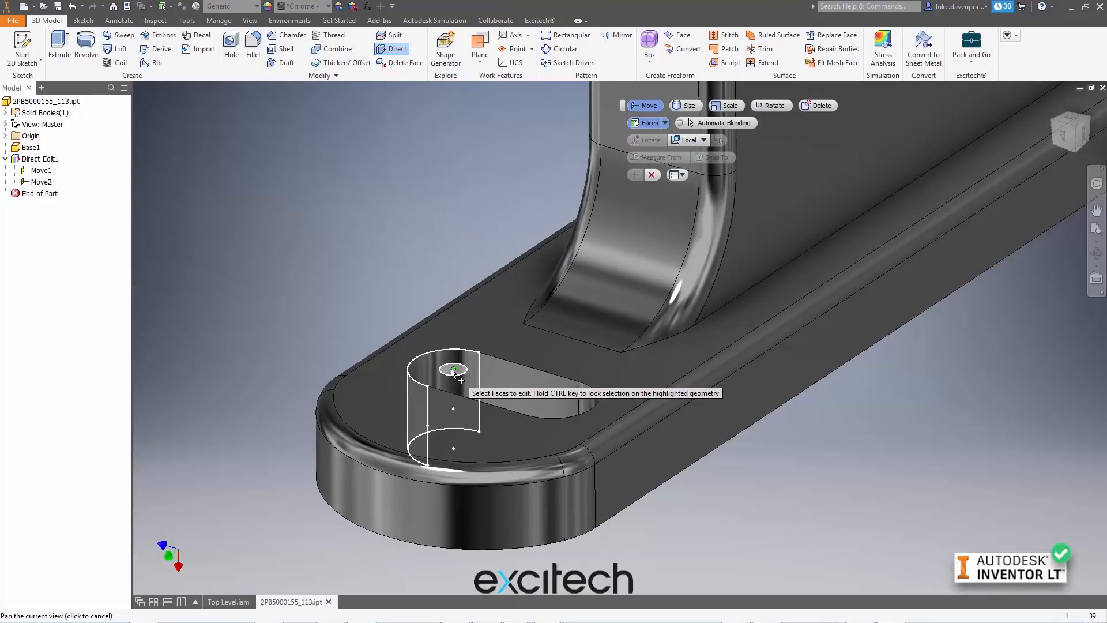
pyautogui.click(454, 371)
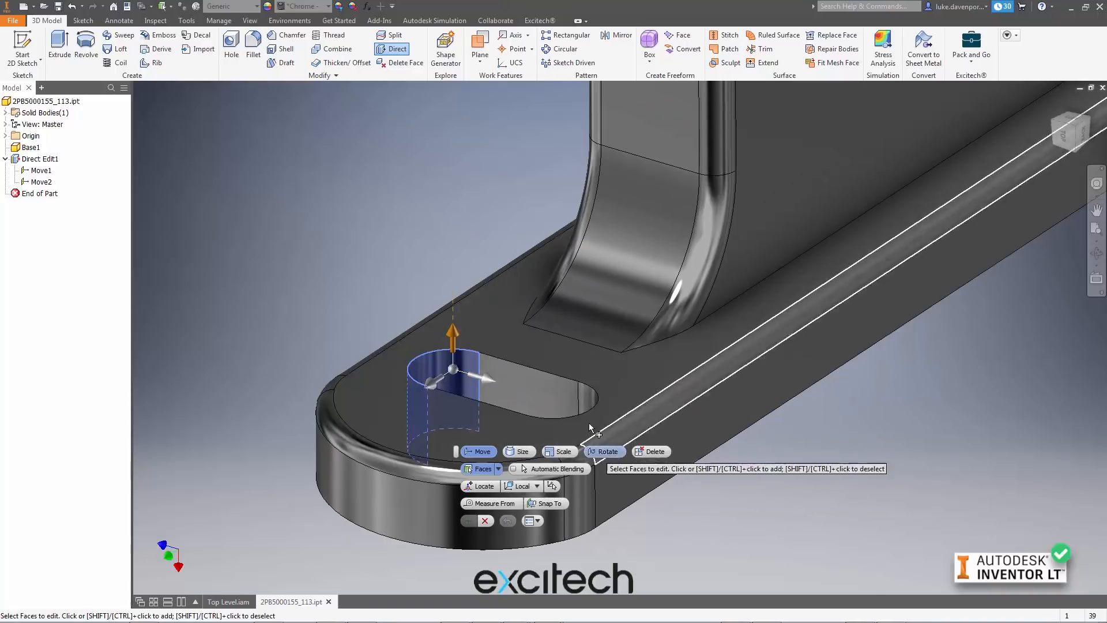
pyautogui.moveTo(393, 342); pyautogui.dragTo(383, 282, button='middle')
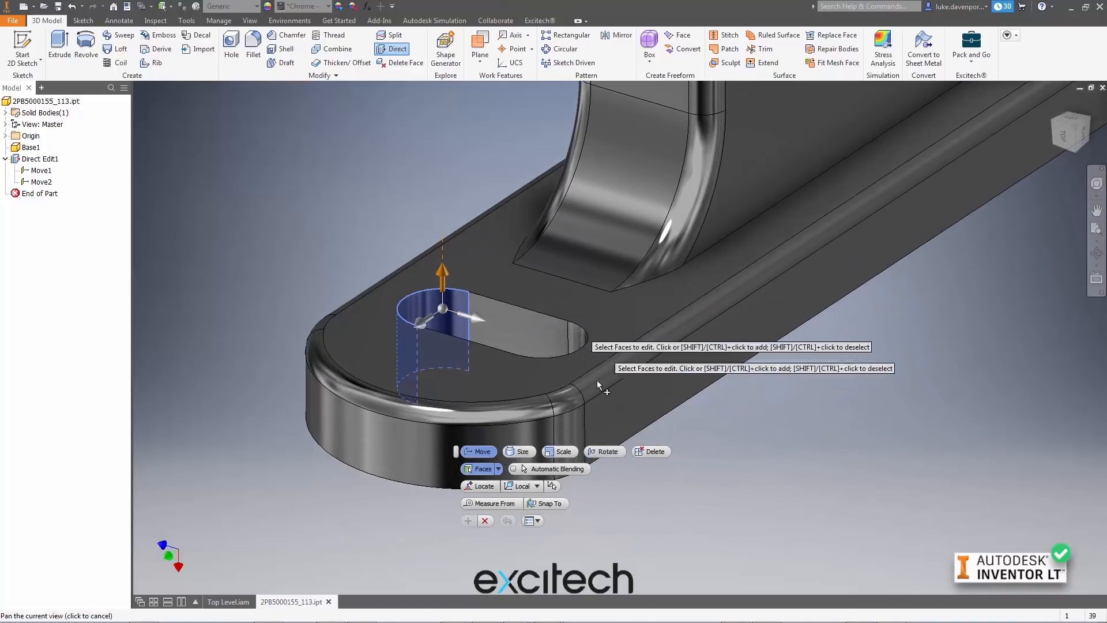
pyautogui.click(602, 452)
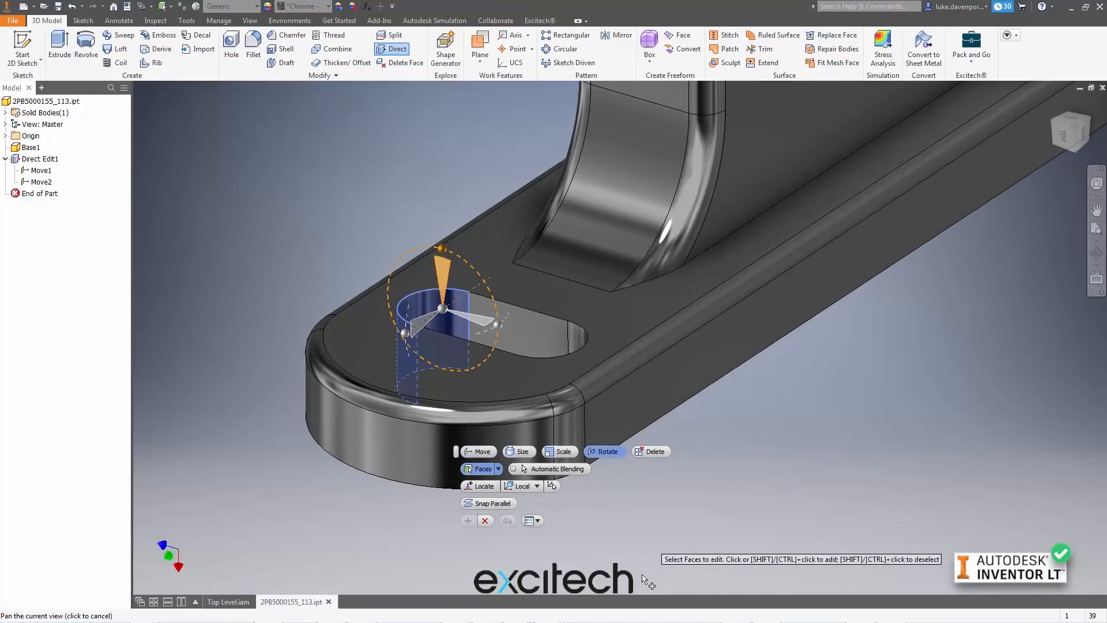
pyautogui.click(496, 326)
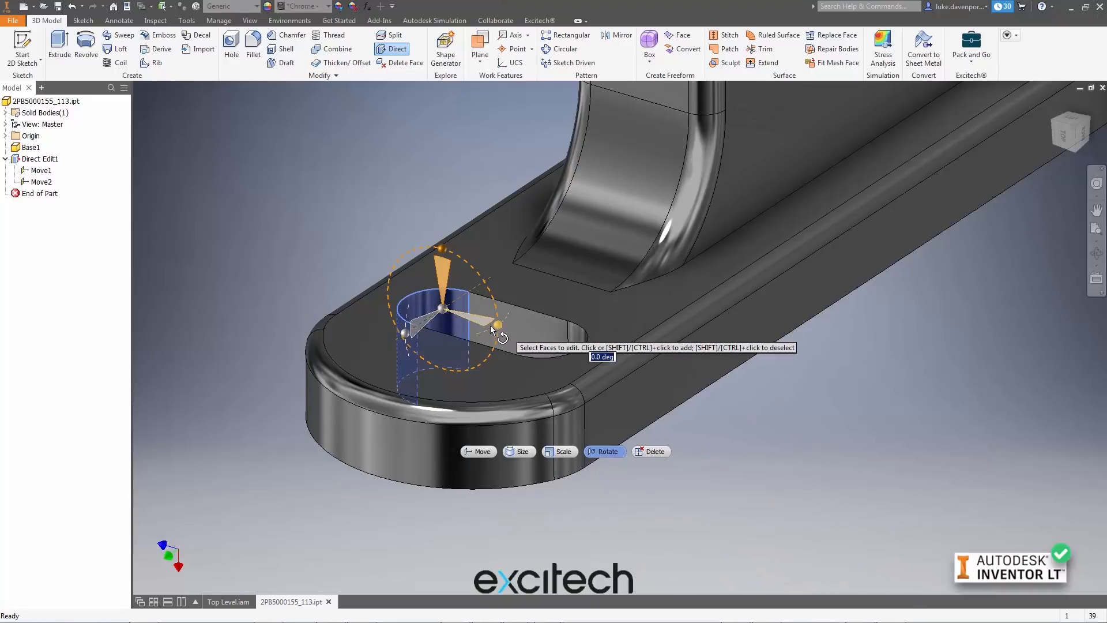
pyautogui.moveTo(490, 325); pyautogui.dragTo(512, 354)
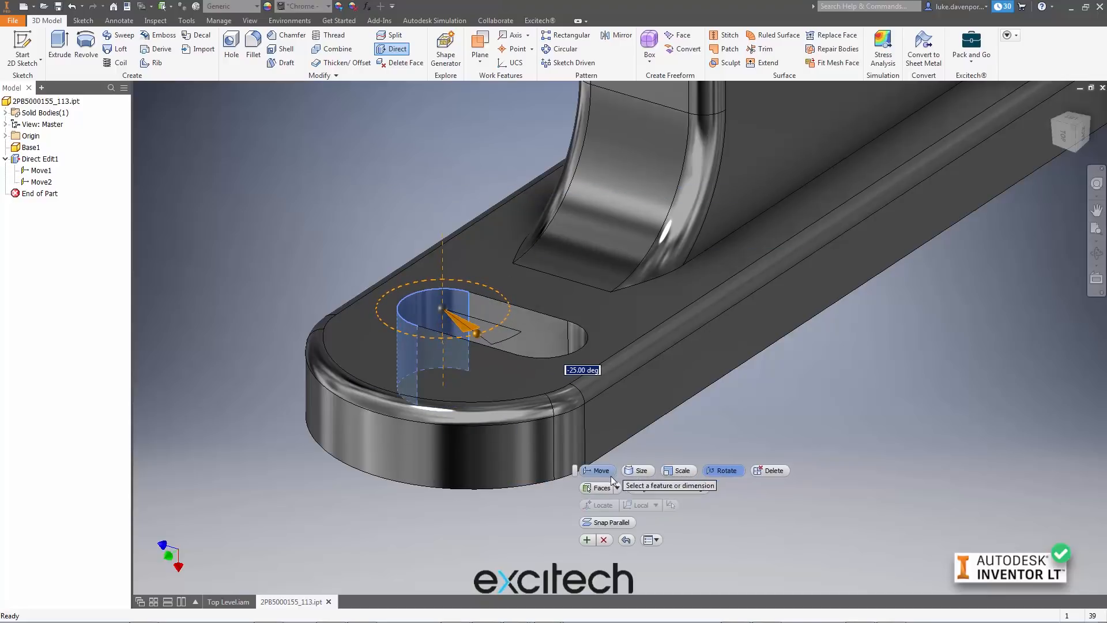
pyautogui.click(610, 521)
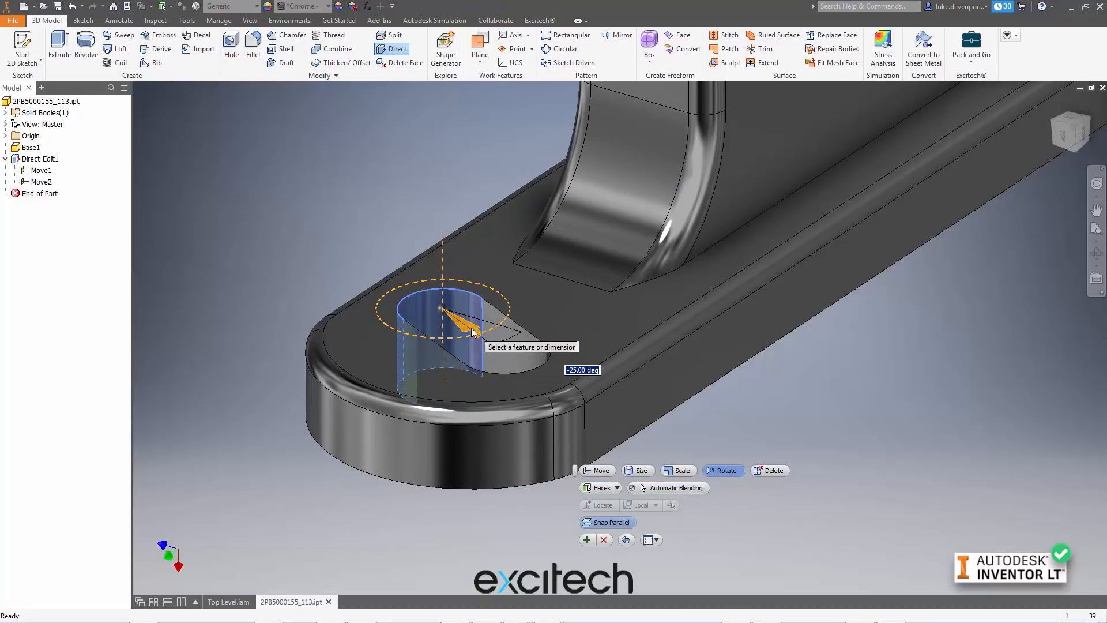
pyautogui.moveTo(482, 335); pyautogui.dragTo(557, 346)
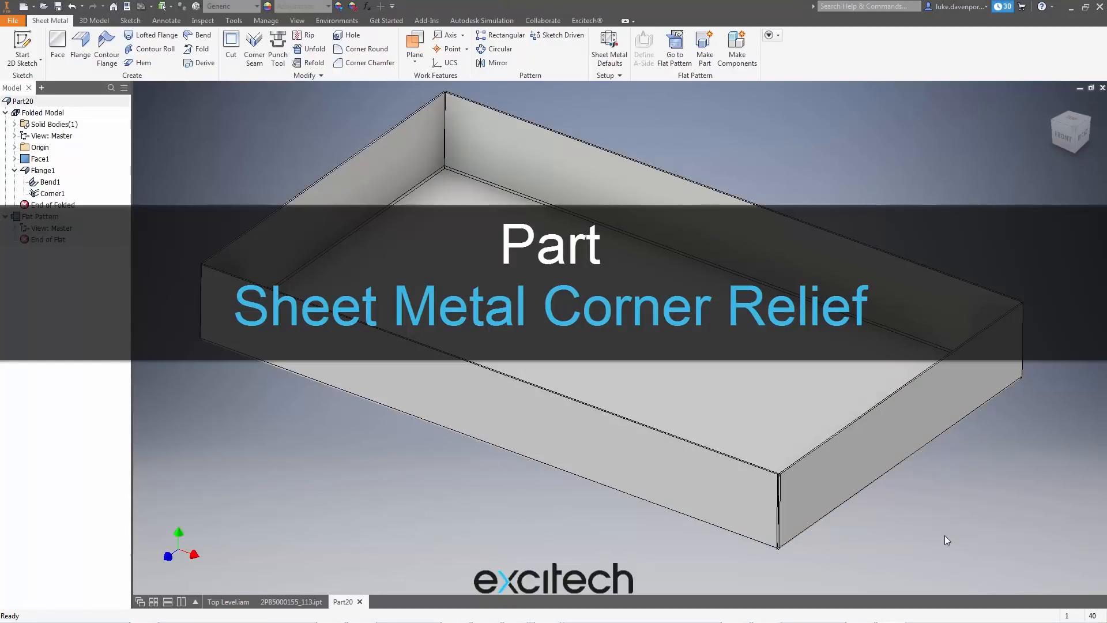
# Show the flat pattern of the sheet metal tray and open the Default_mm sheet metal rule's corner relief settings
pyautogui.moveTo(944, 535); pyautogui.dragTo(941, 536, button='middle')
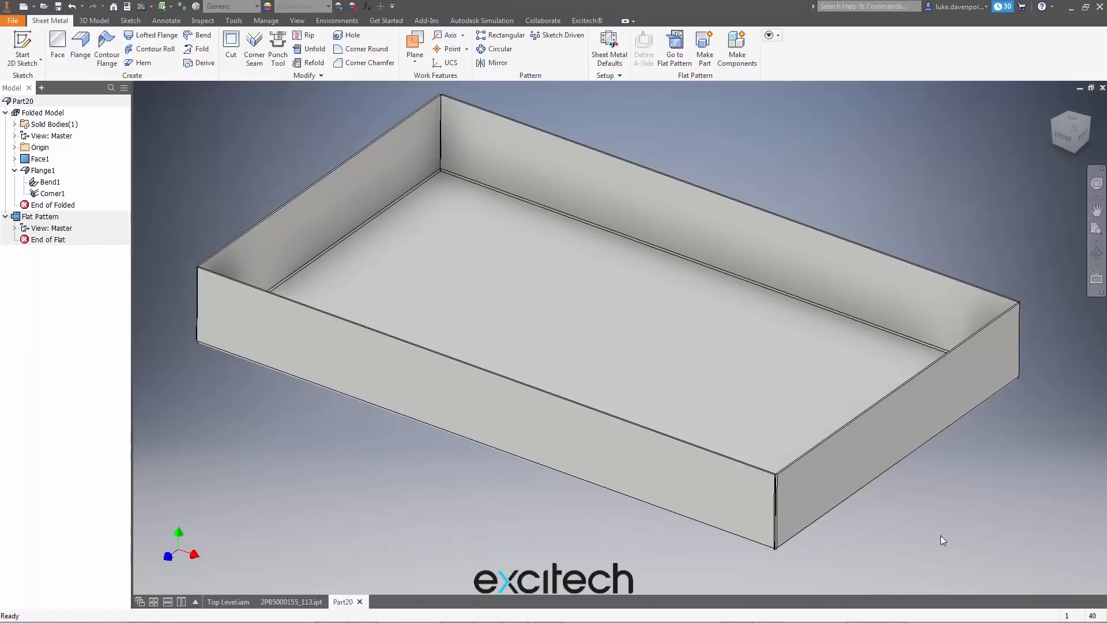
pyautogui.click(673, 47)
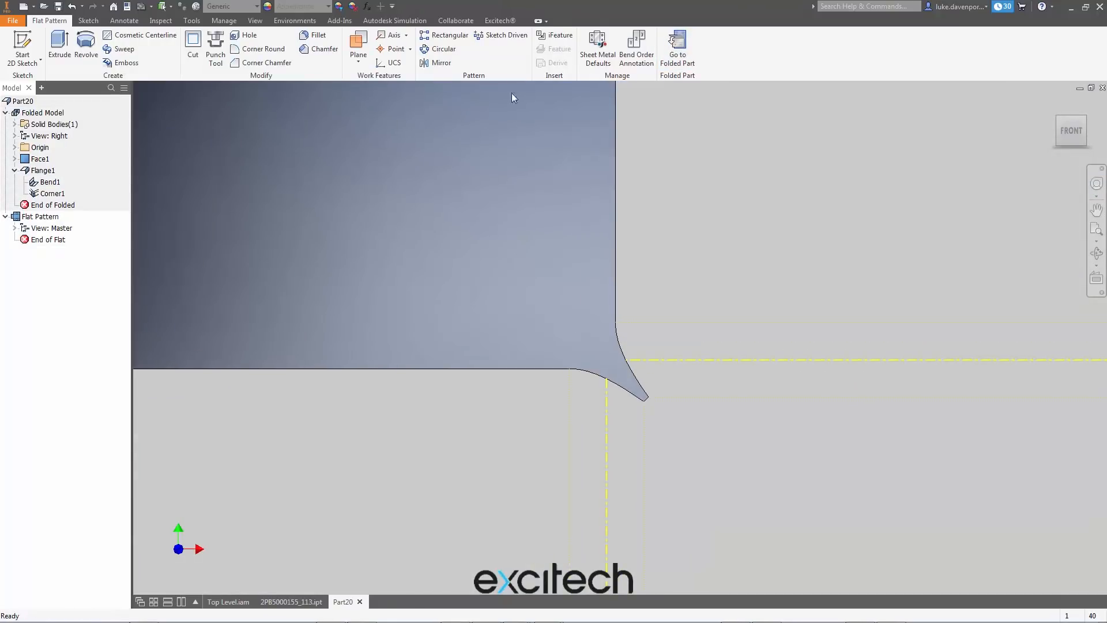
pyautogui.click(594, 46)
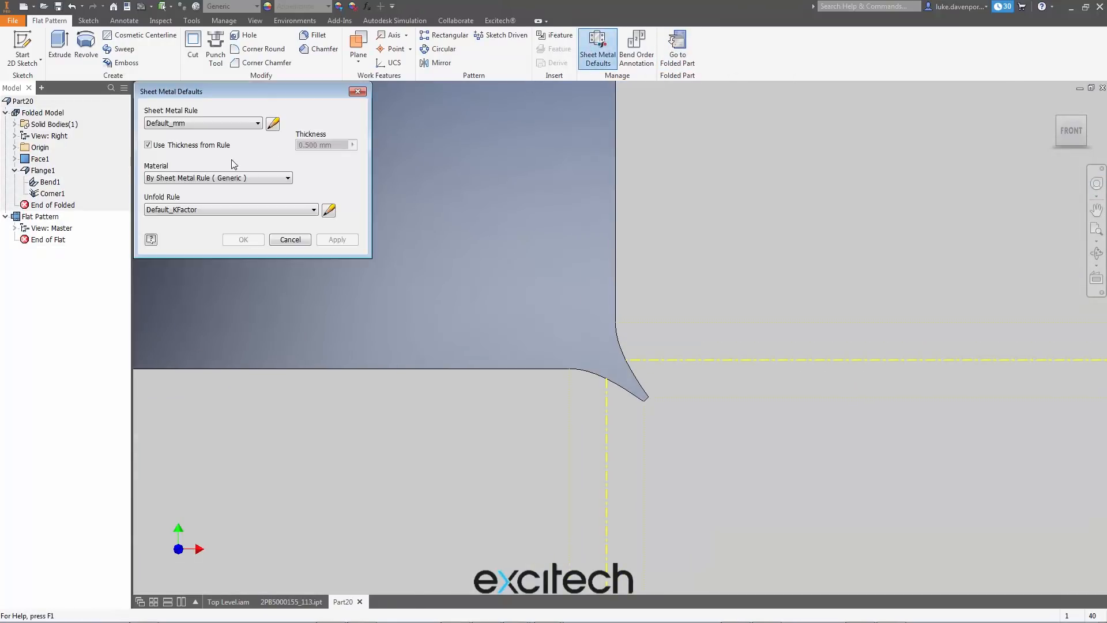
pyautogui.click(273, 124)
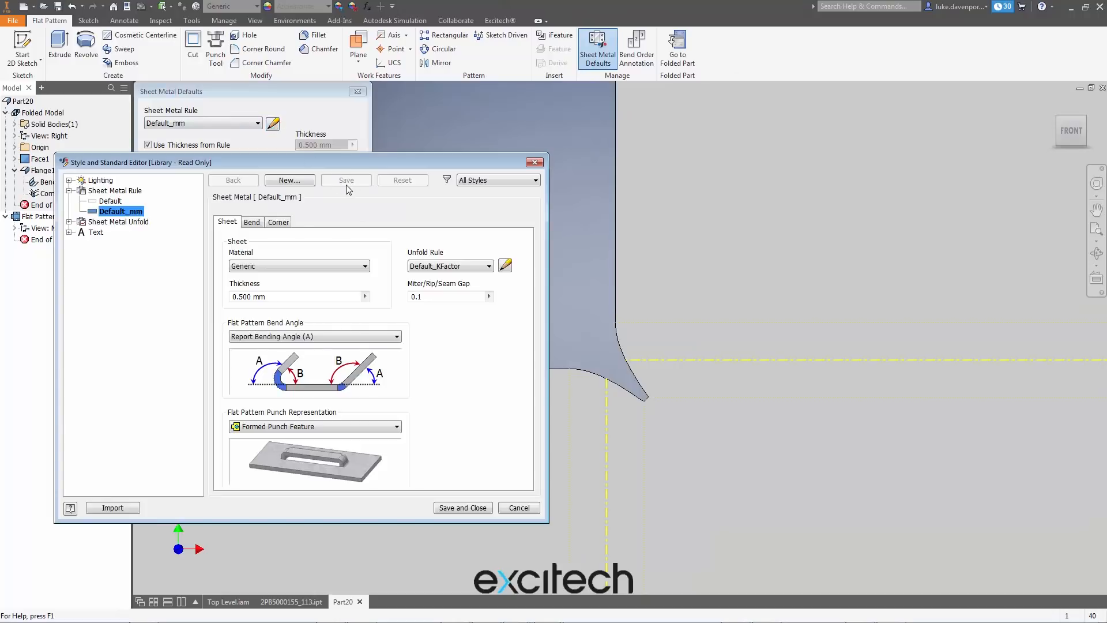
pyautogui.click(279, 222)
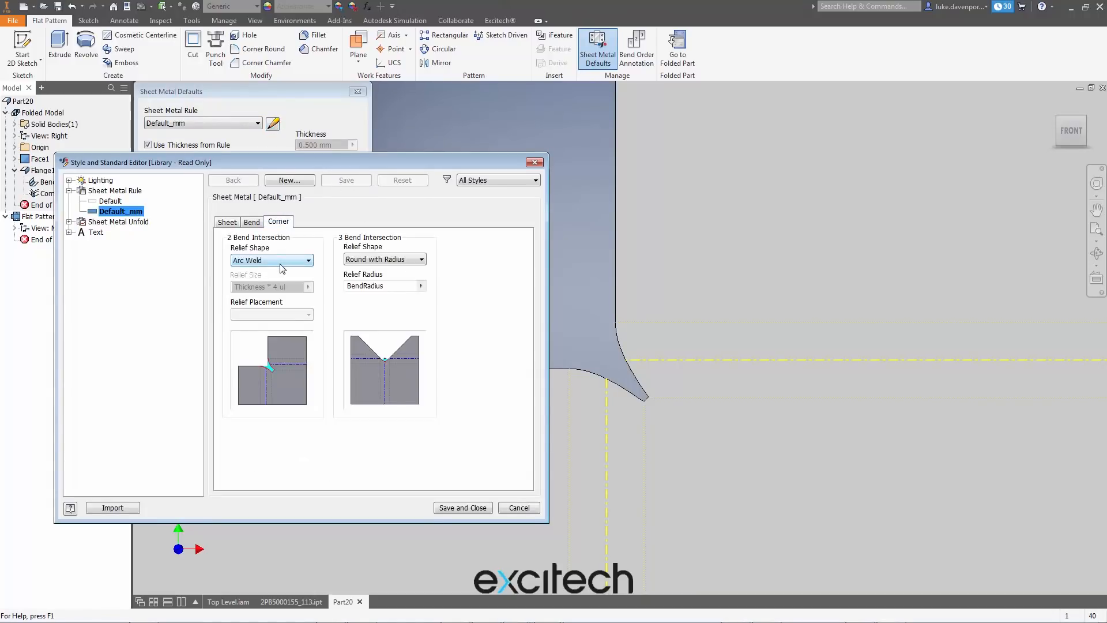
# Set the Miter/Rip/Seam Gap of the Default_mm rule to 0.5 and save the rule
pyautogui.click(226, 224)
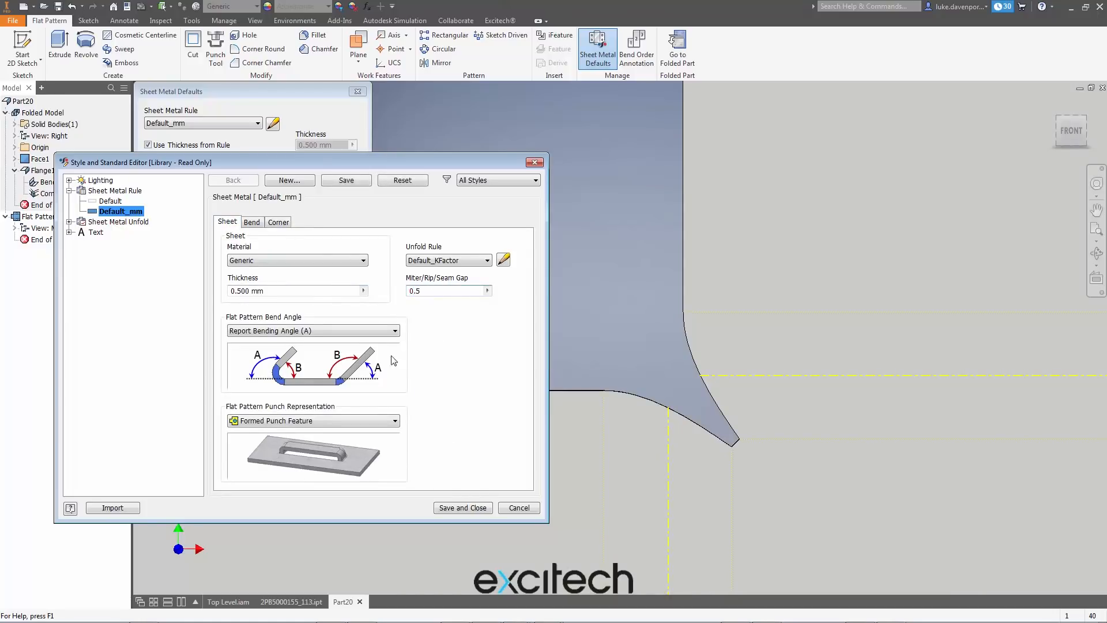
pyautogui.click(347, 181)
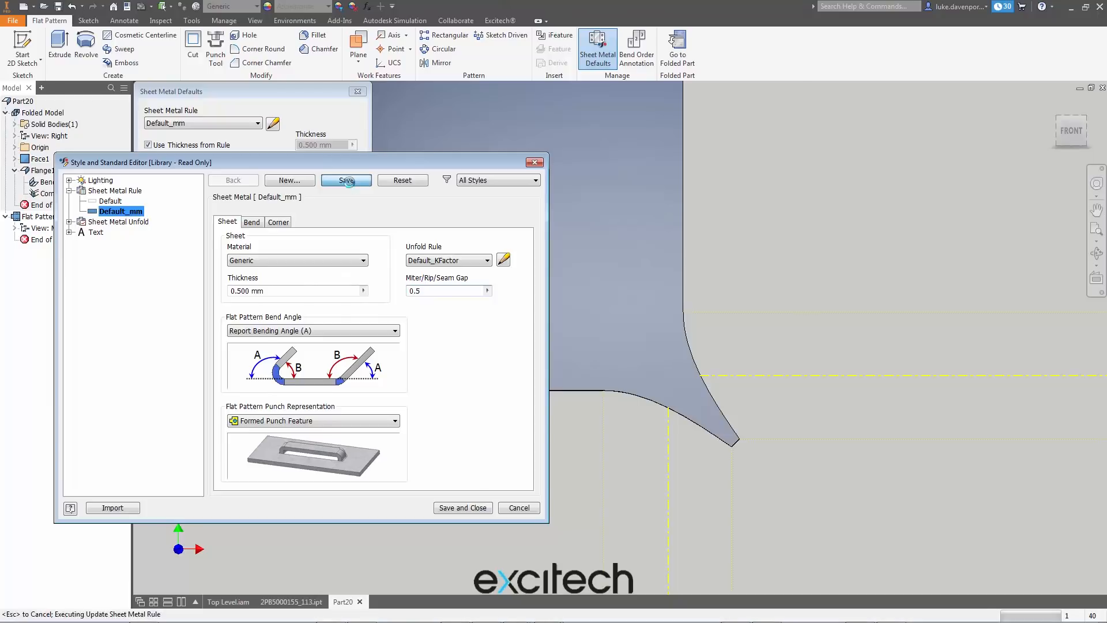
# Set the 2 bend intersection relief shape of the Default_mm rule to Laser Weld, save the rule and close the sheet metal defaults
pyautogui.click(277, 223)
pyautogui.click(290, 260)
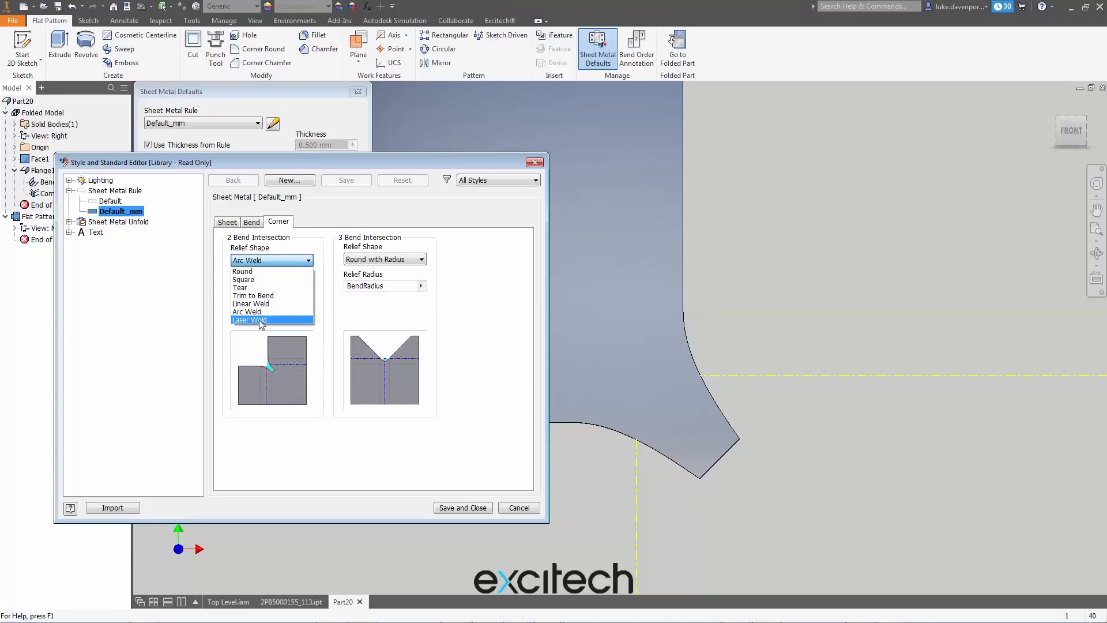
pyautogui.click(260, 320)
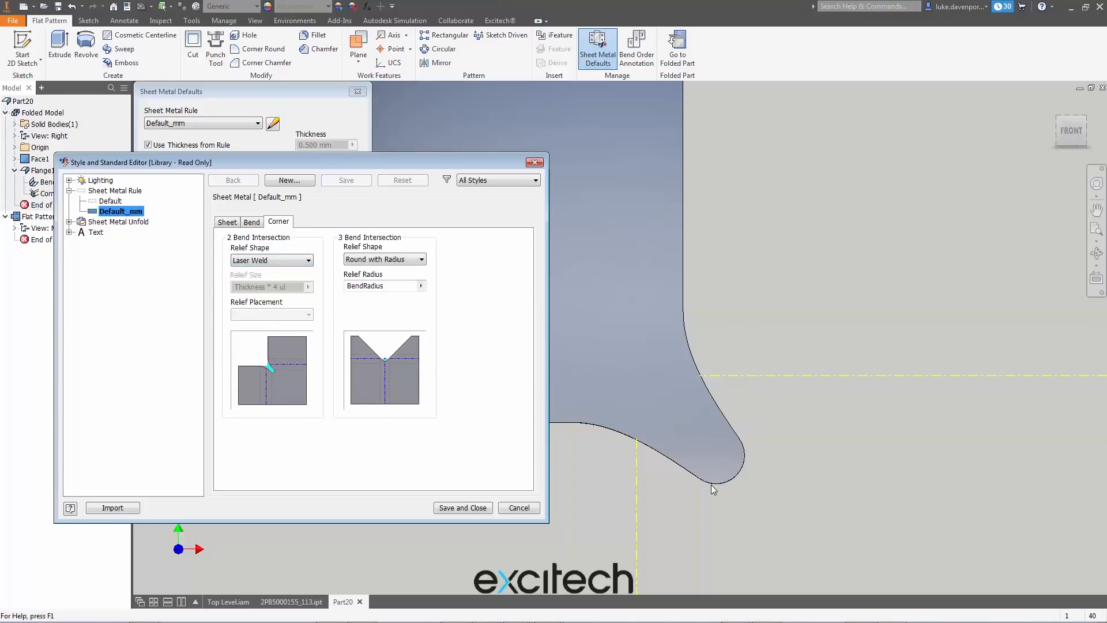
pyautogui.click(477, 509)
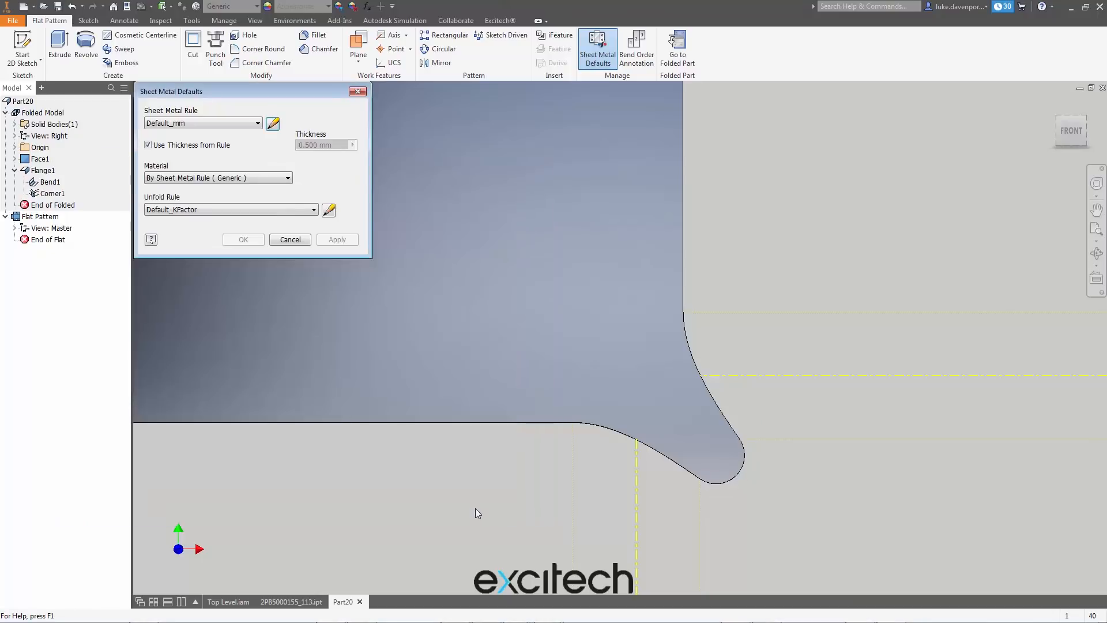
pyautogui.click(291, 239)
# Return to the folded tray, set the Default_mm rule's Miter/Rip/Seam Gap to 0.1, save it and inspect the corner up close
pyautogui.click(676, 46)
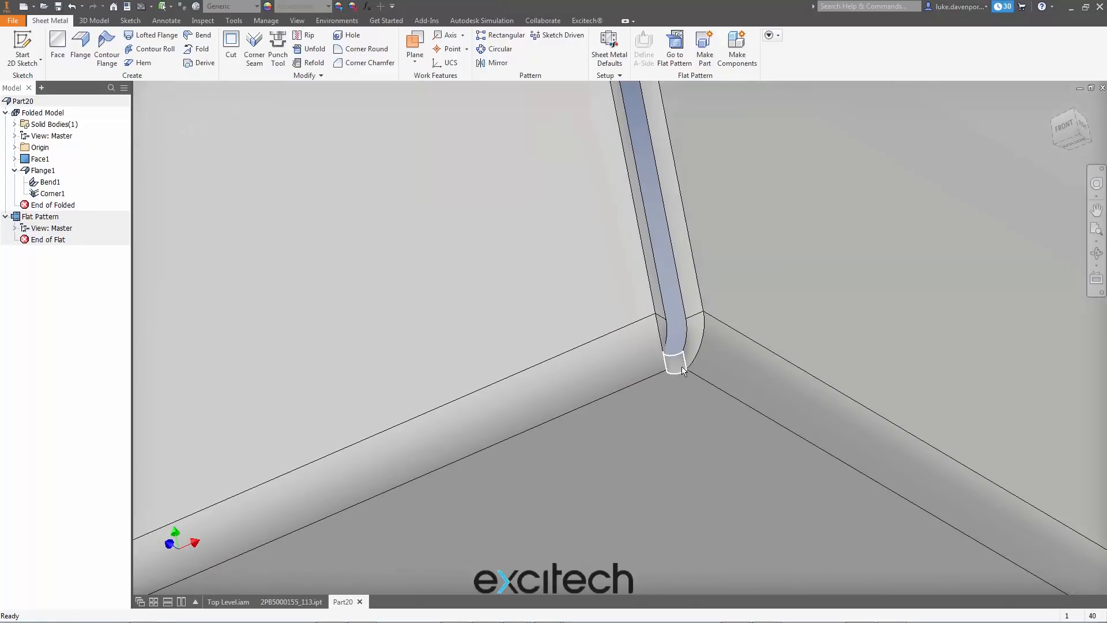
pyautogui.click(610, 46)
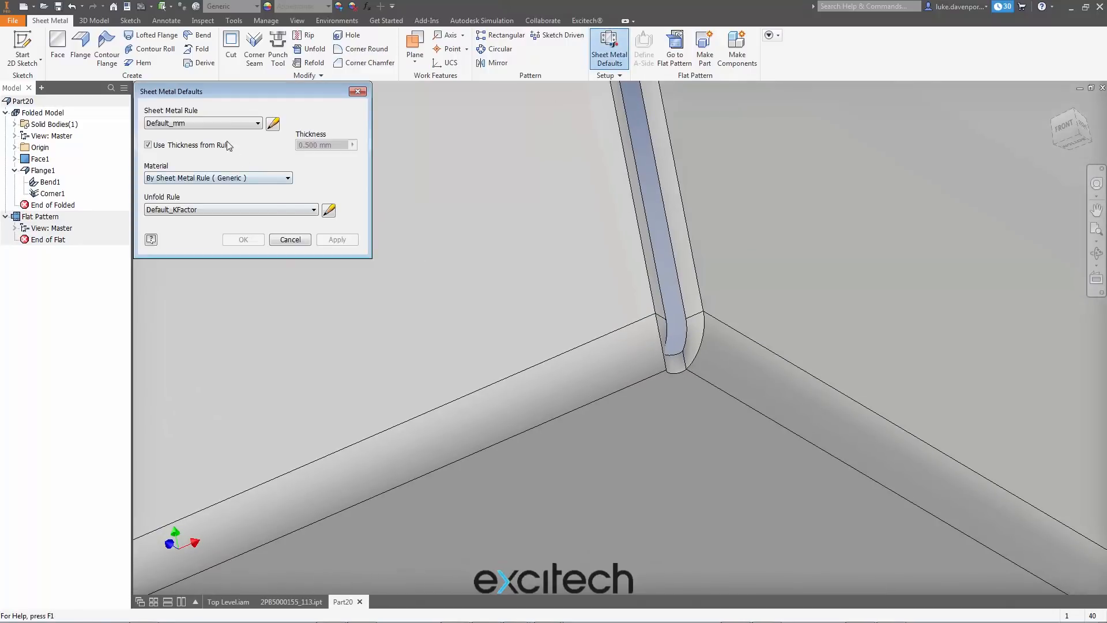
pyautogui.click(270, 124)
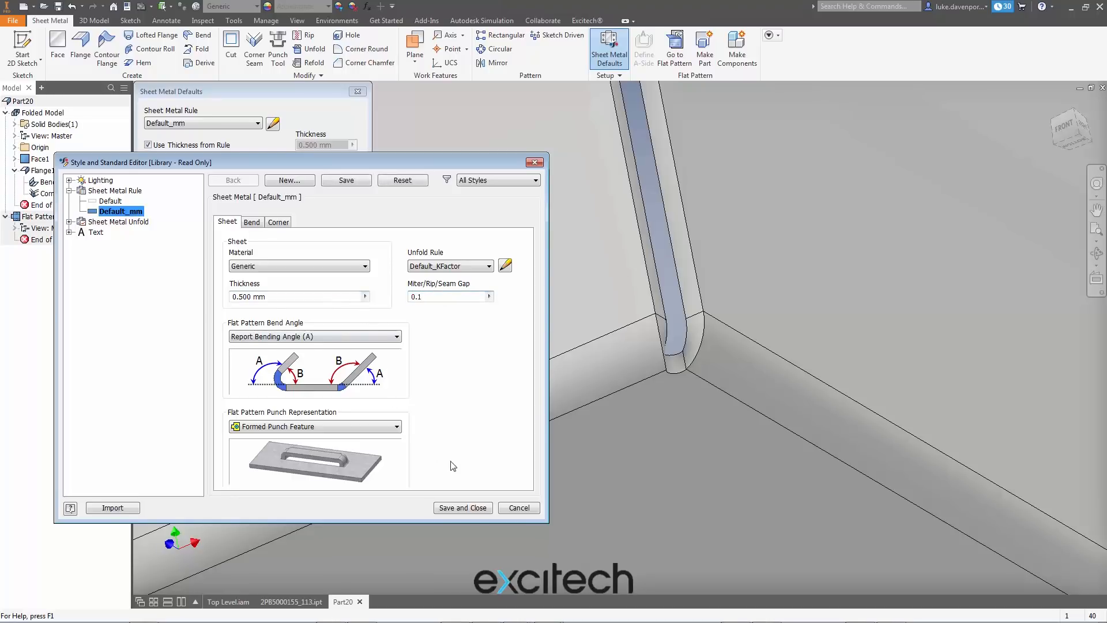
pyautogui.click(474, 508)
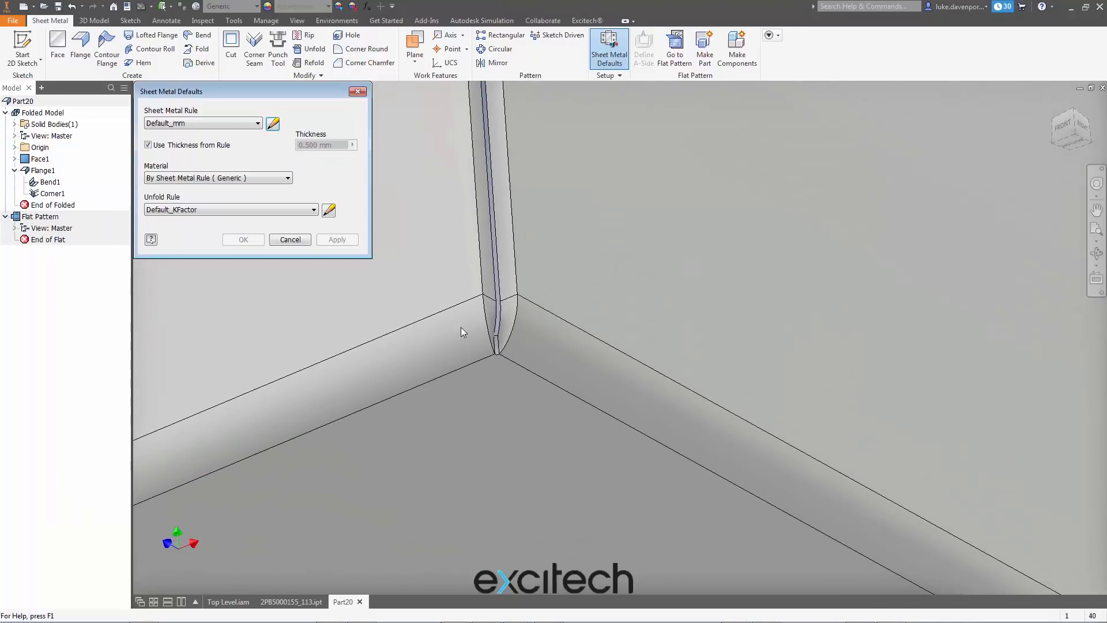
pyautogui.scroll(5, 490, 336)
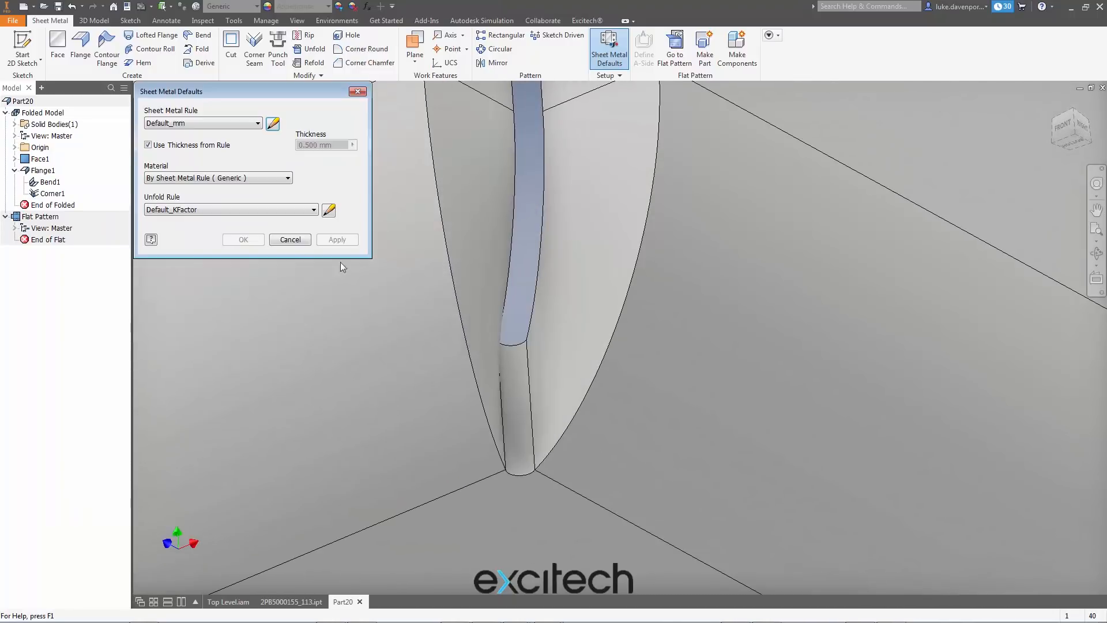
pyautogui.click(290, 240)
pyautogui.scroll(-4, 436, 406)
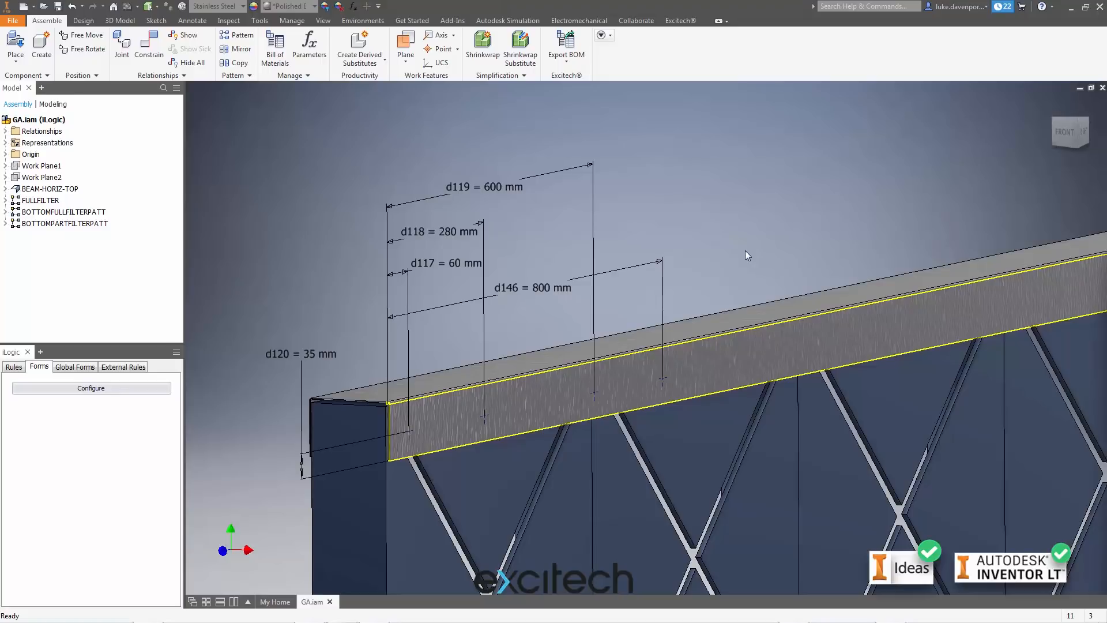
pyautogui.moveTo(746, 251); pyautogui.dragTo(757, 255, button='middle')
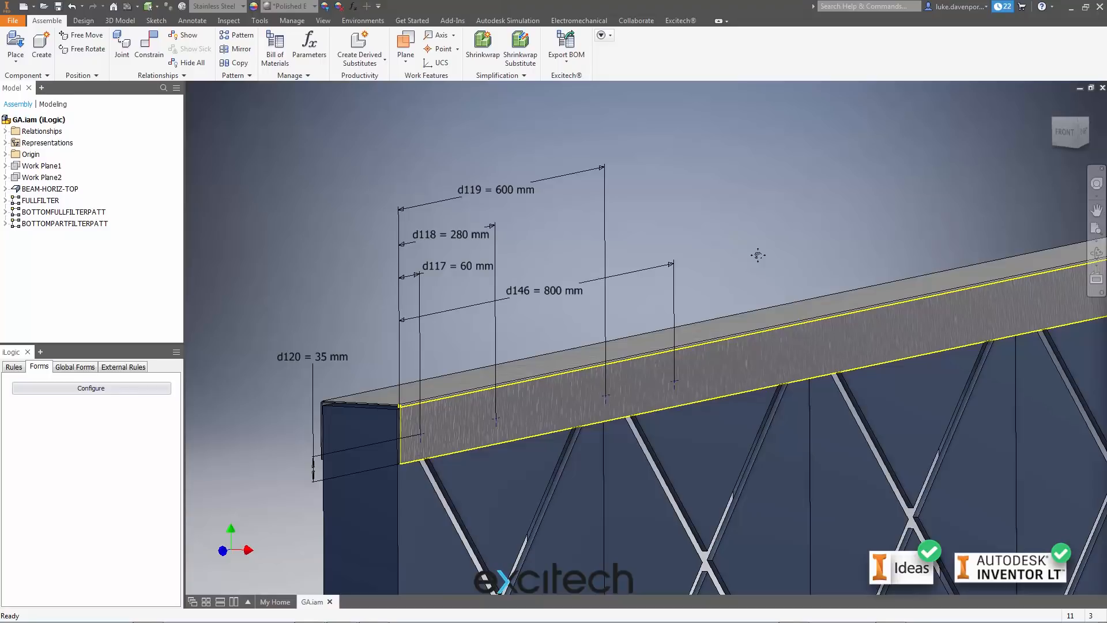
pyautogui.moveTo(758, 255); pyautogui.dragTo(764, 253)
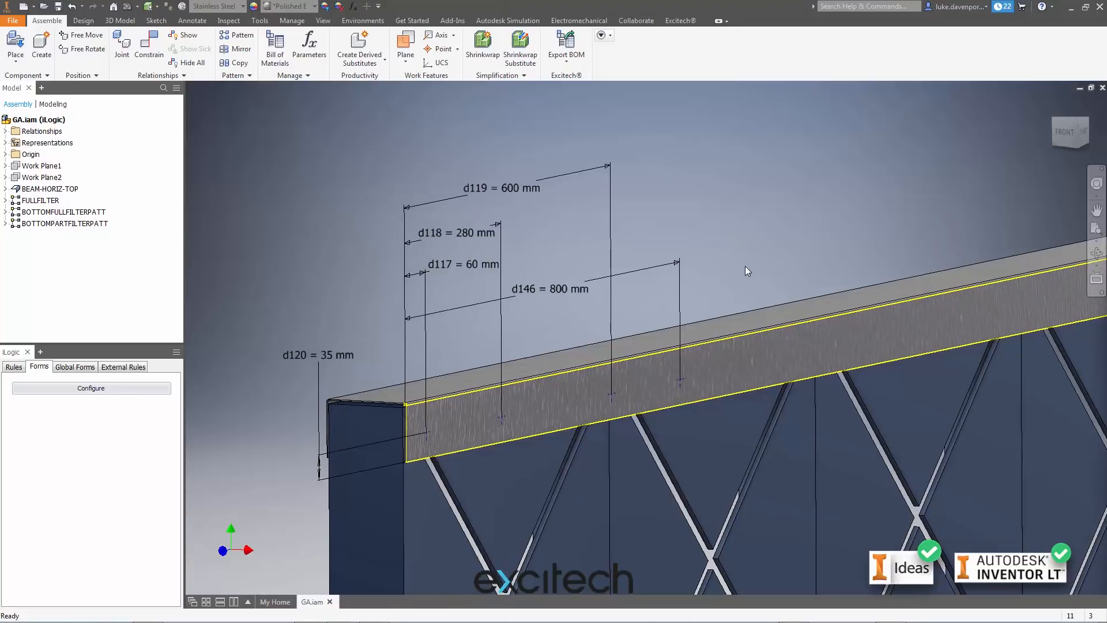
pyautogui.scroll(3, 745, 266)
pyautogui.scroll(-3, 744, 264)
pyautogui.moveTo(746, 255); pyautogui.dragTo(759, 248, button='middle')
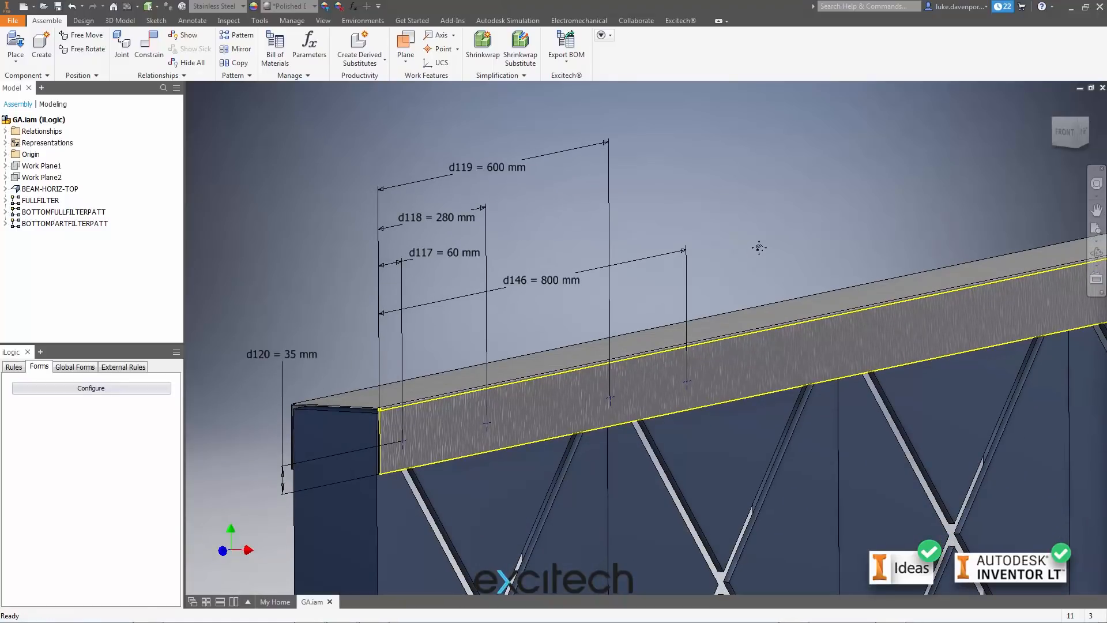
# Edit the BEAM-HORIZ-TOP part in place and start a Hole on its four sketch points with the last-used 10 mm counterbore settings
pyautogui.doubleClick(714, 344)
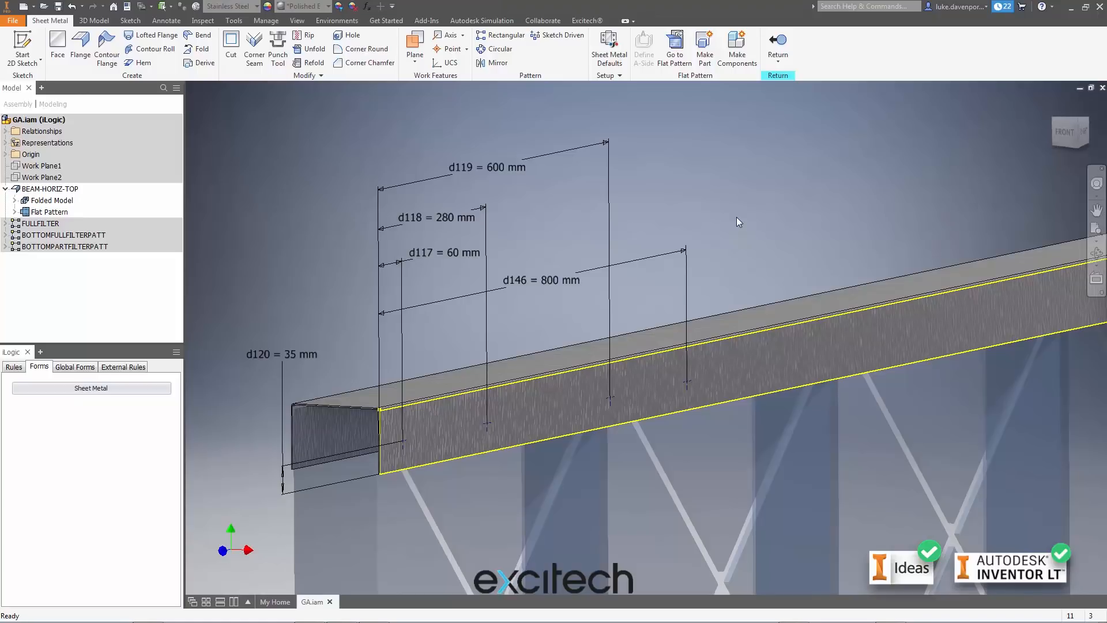
pyautogui.click(348, 37)
pyautogui.moveTo(395, 118); pyautogui.dragTo(403, 121, button='middle')
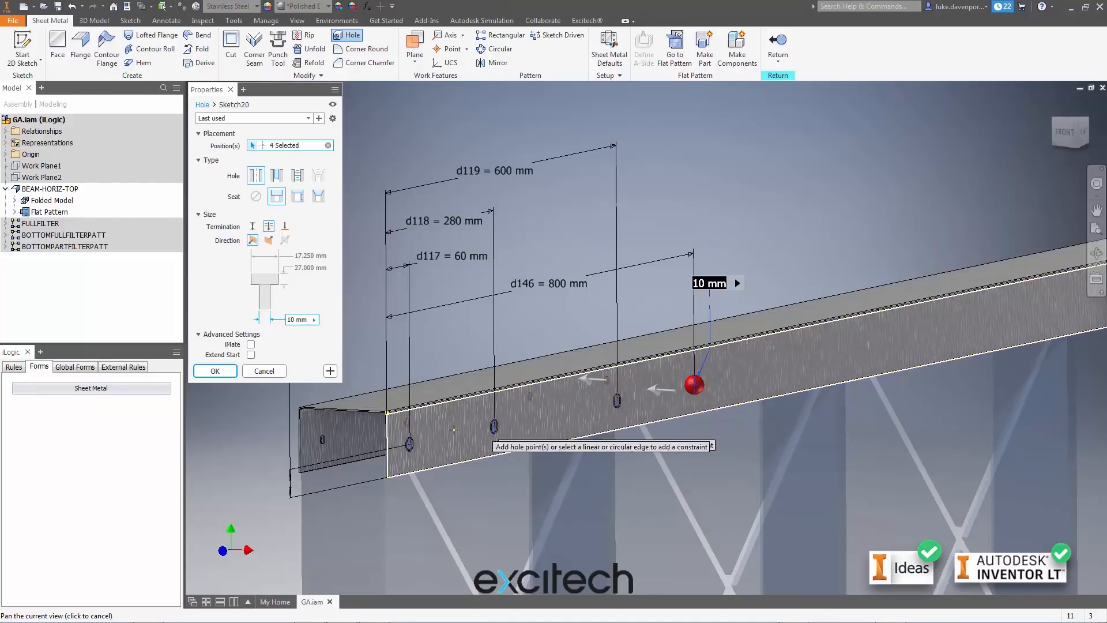
pyautogui.moveTo(553, 295); pyautogui.dragTo(534, 303, button='middle')
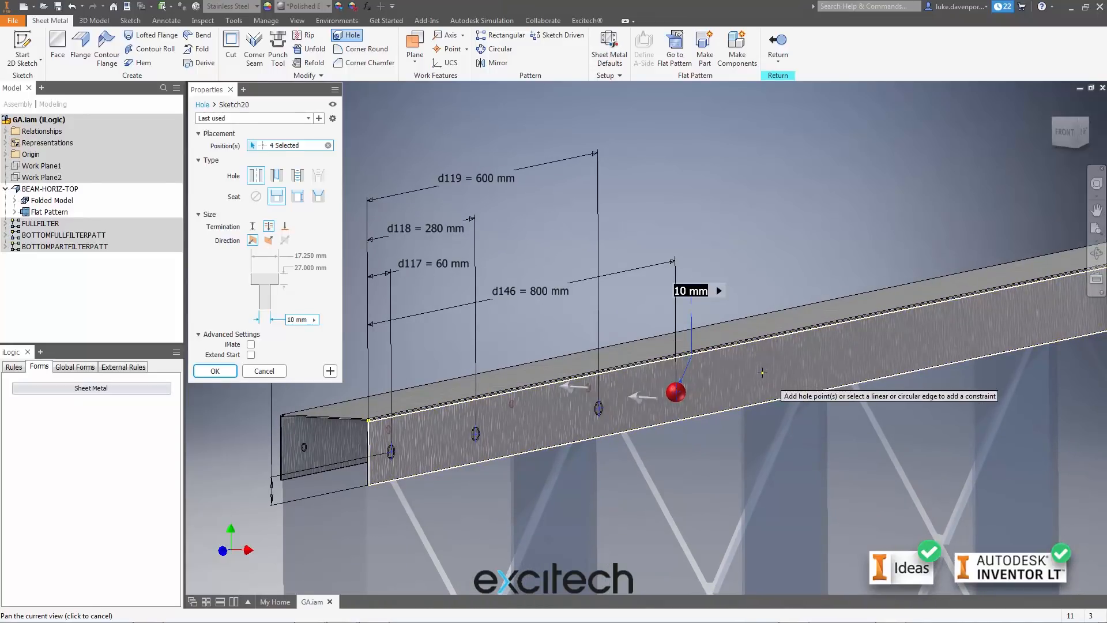
pyautogui.moveTo(769, 282); pyautogui.dragTo(751, 284, button='middle')
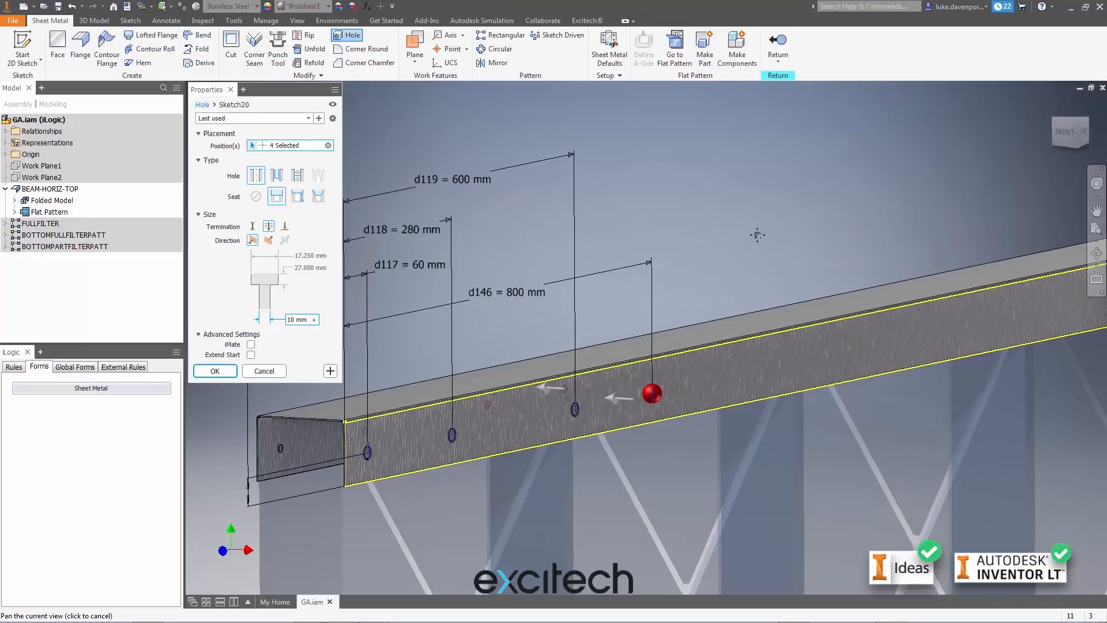
pyautogui.moveTo(767, 241); pyautogui.dragTo(756, 238, button='middle')
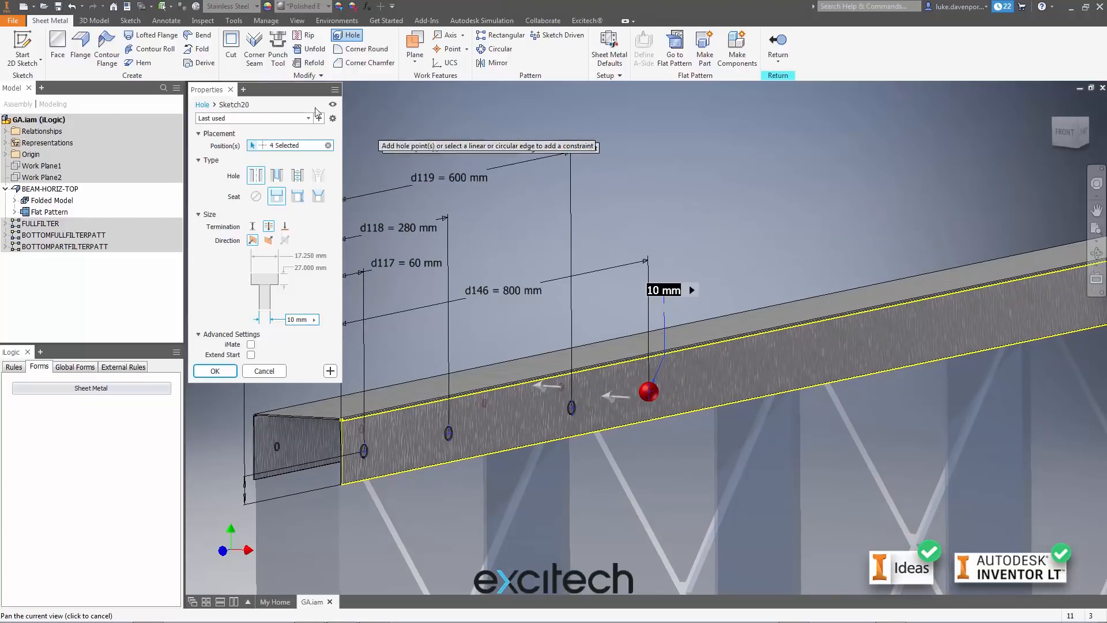
# Edit the hole feature's placement sketch and add a fifth center point on the beam's front face beyond the 800 mm hole
pyautogui.click(233, 105)
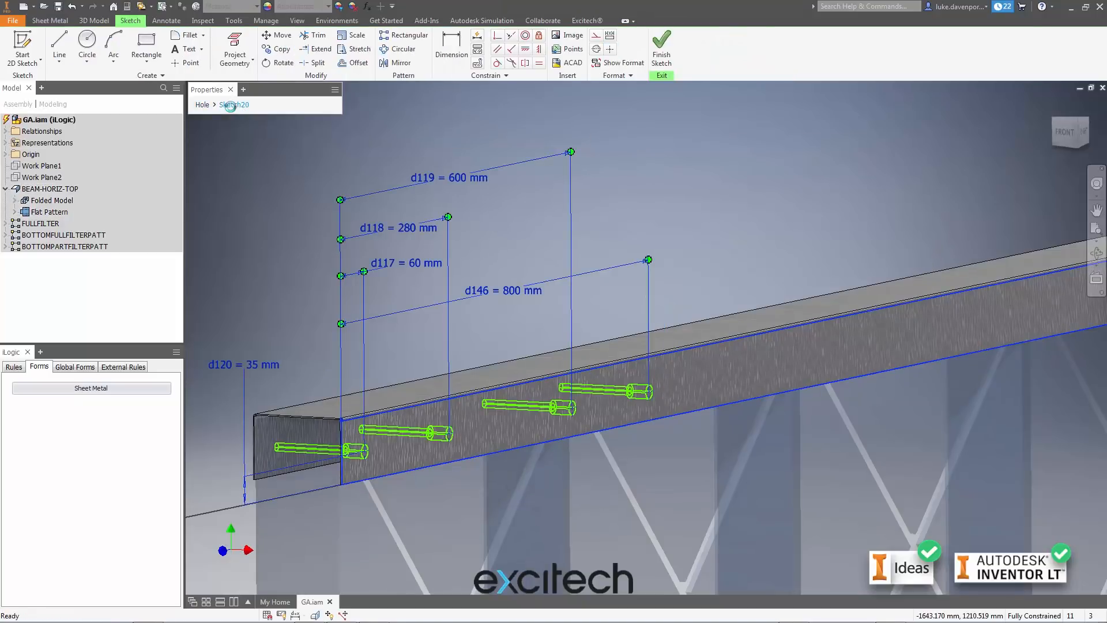
pyautogui.moveTo(756, 185); pyautogui.dragTo(763, 186, button='middle')
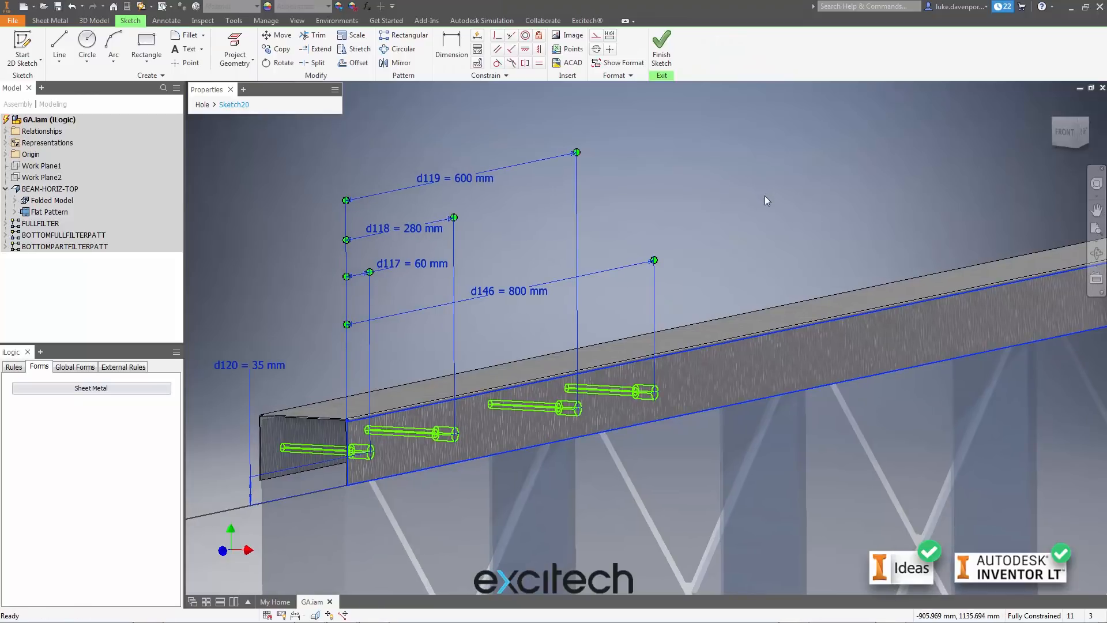
pyautogui.click(186, 62)
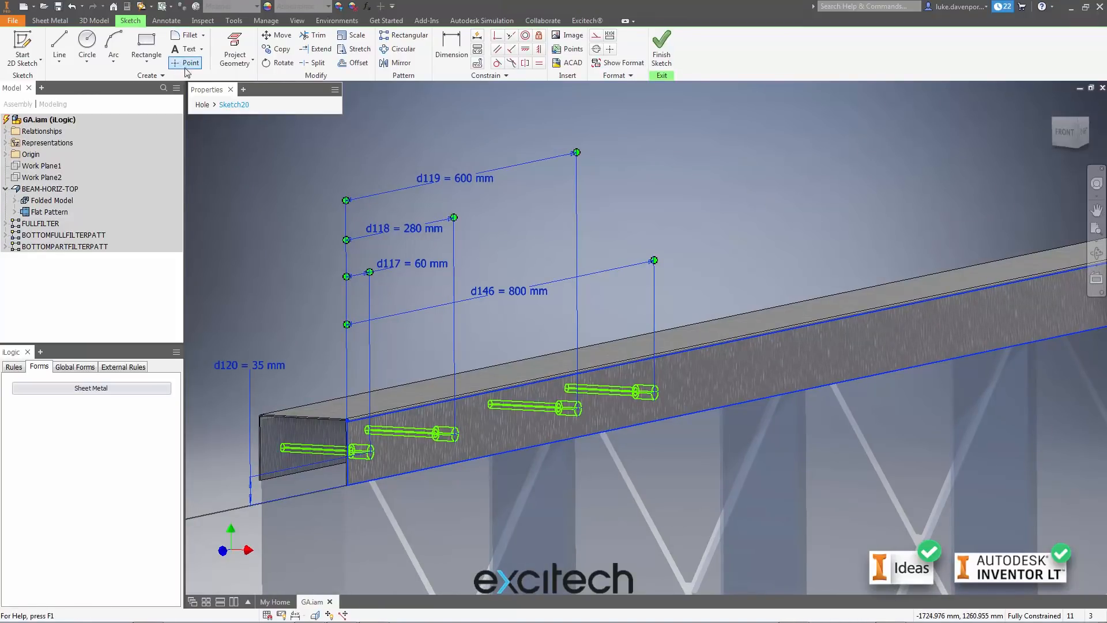
pyautogui.click(718, 361)
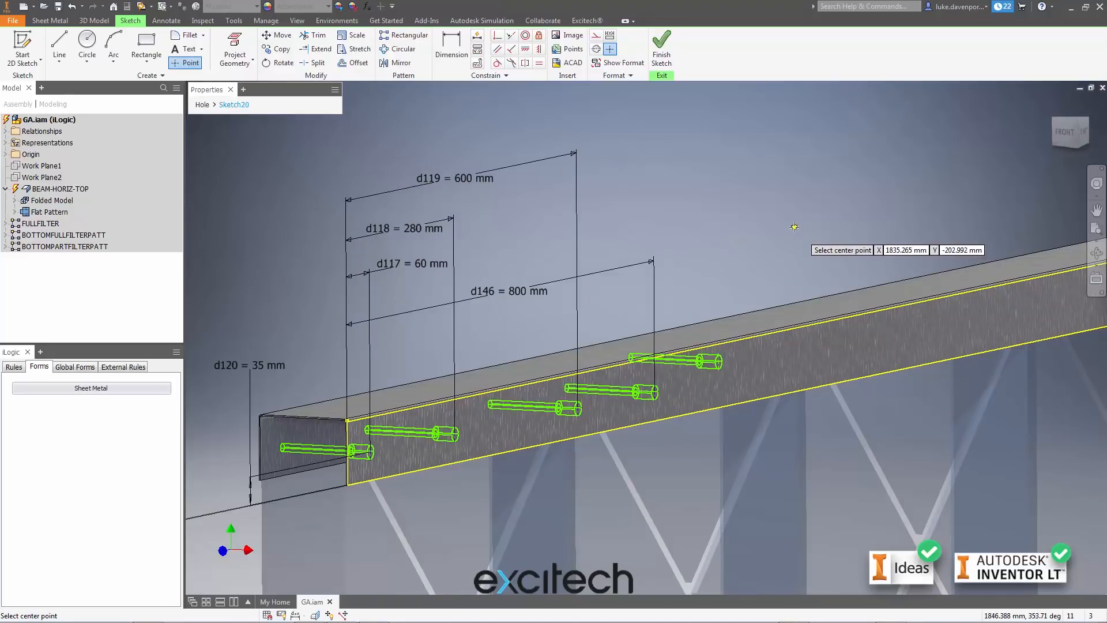
pyautogui.press('Escape')
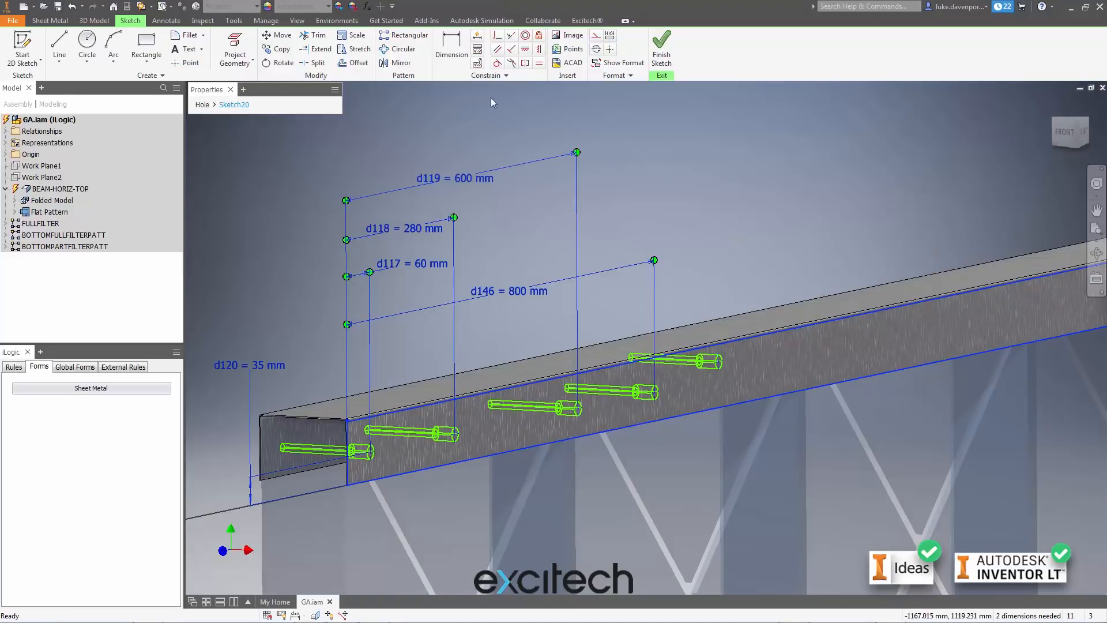
# Dimension the new center point at 1000 mm from the beam's vertical end edge
pyautogui.click(451, 46)
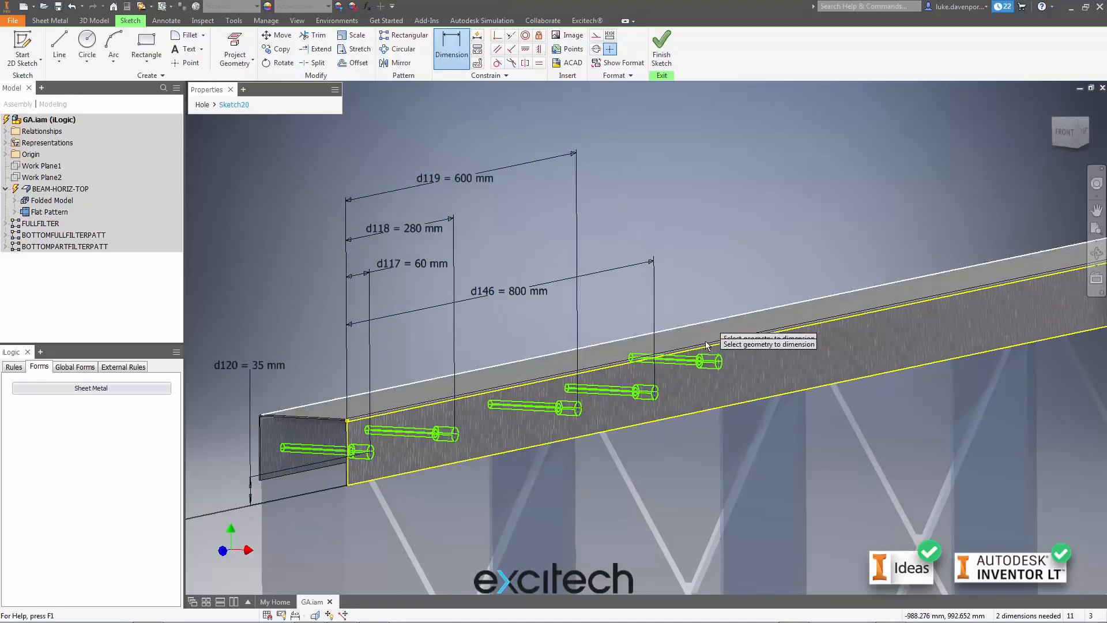
pyautogui.click(348, 471)
pyautogui.click(498, 130)
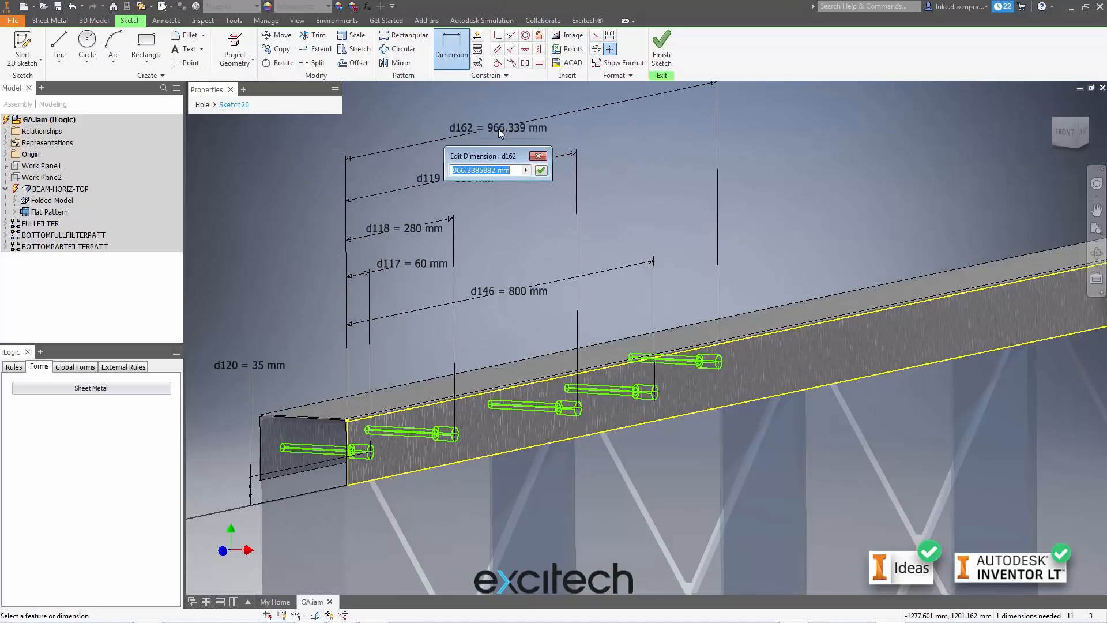
pyautogui.write('1000')
pyautogui.press('Return')
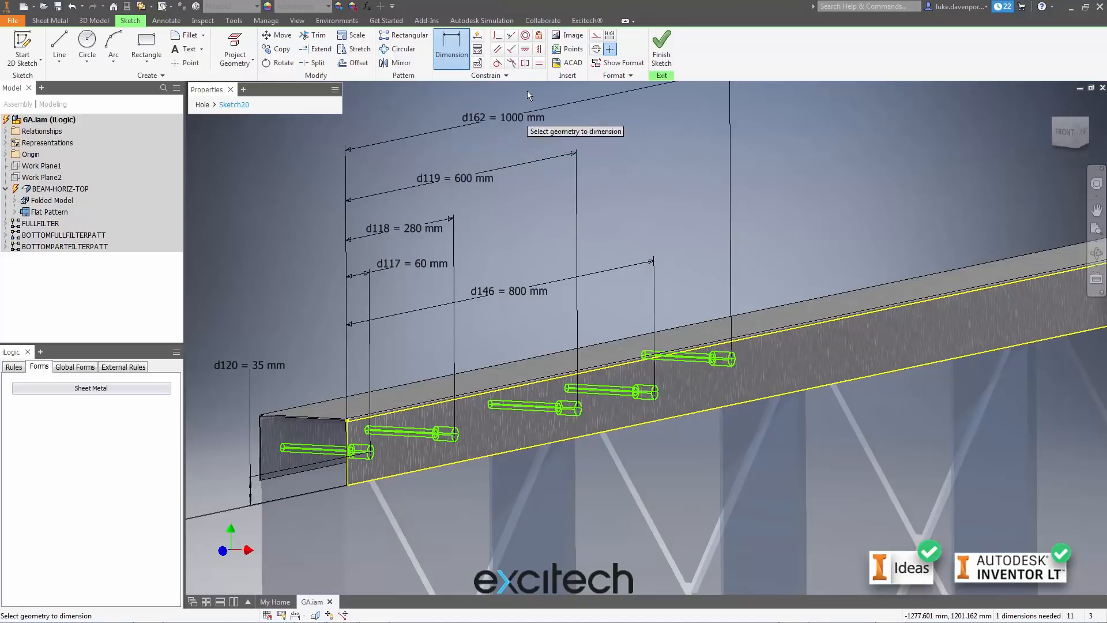
# Constrain the new point horizontally level with the hole point nearest the beam's end and return to the hole settings
pyautogui.click(525, 49)
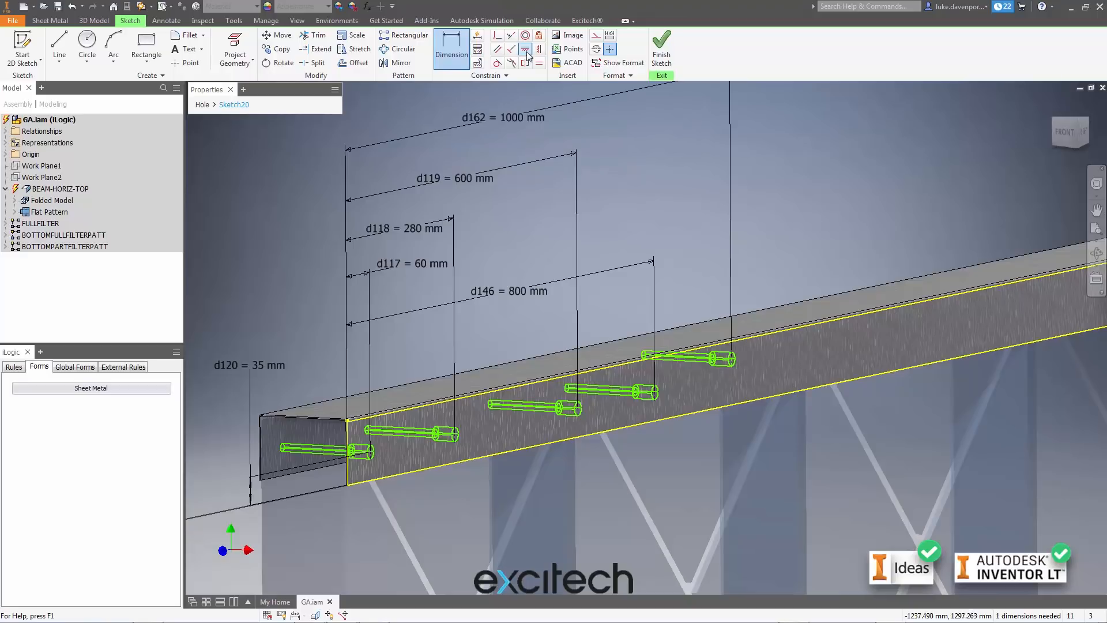
pyautogui.click(731, 359)
pyautogui.click(370, 452)
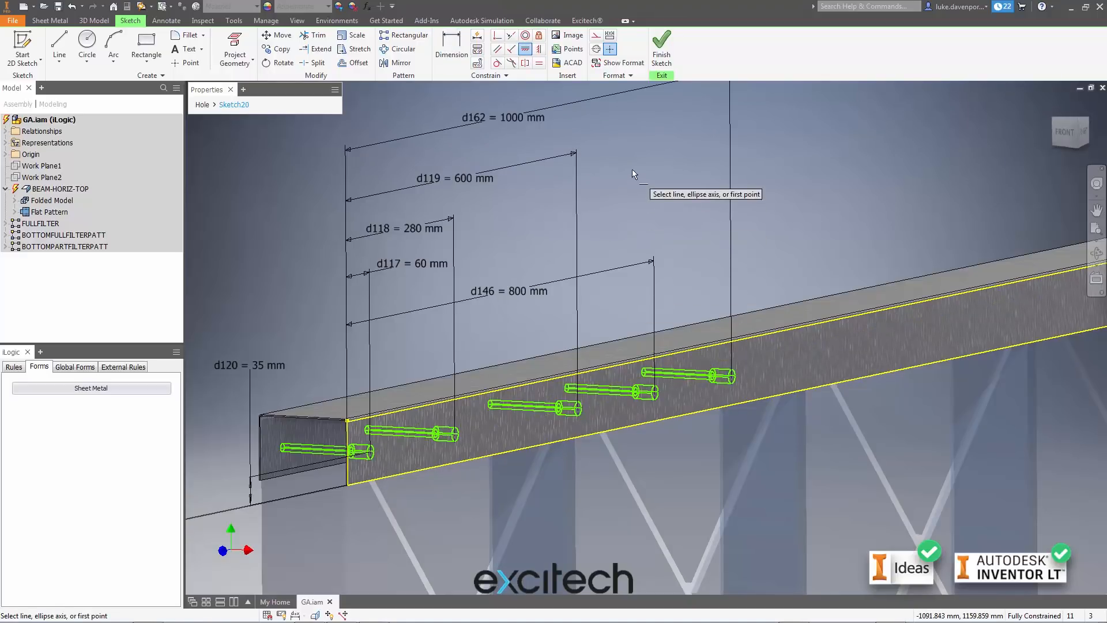
pyautogui.moveTo(634, 176); pyautogui.dragTo(640, 189, button='middle')
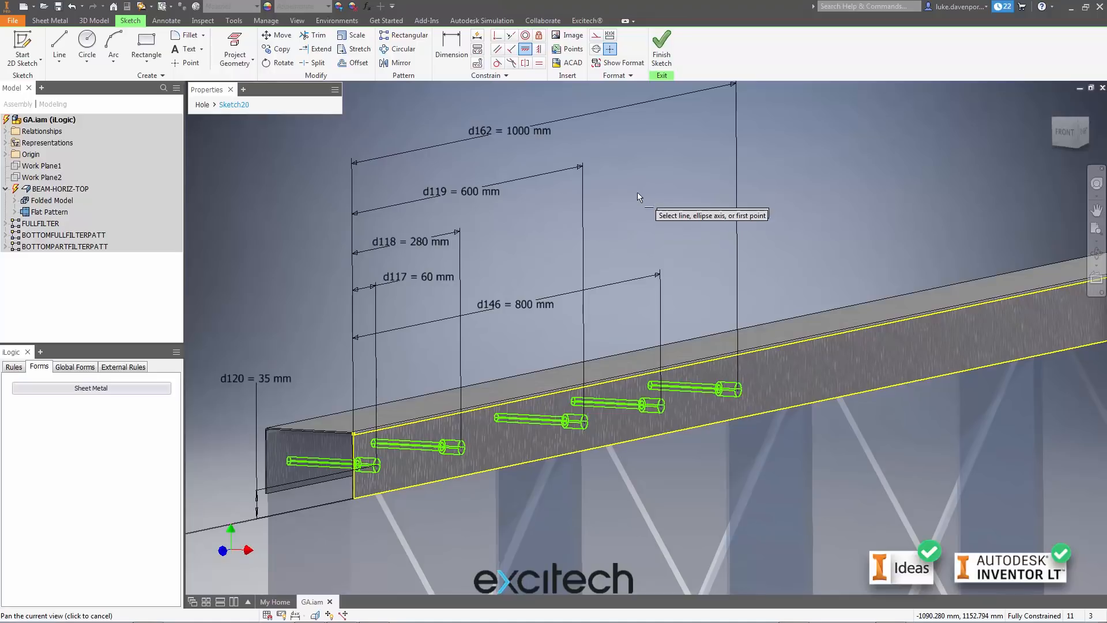
pyautogui.click(203, 105)
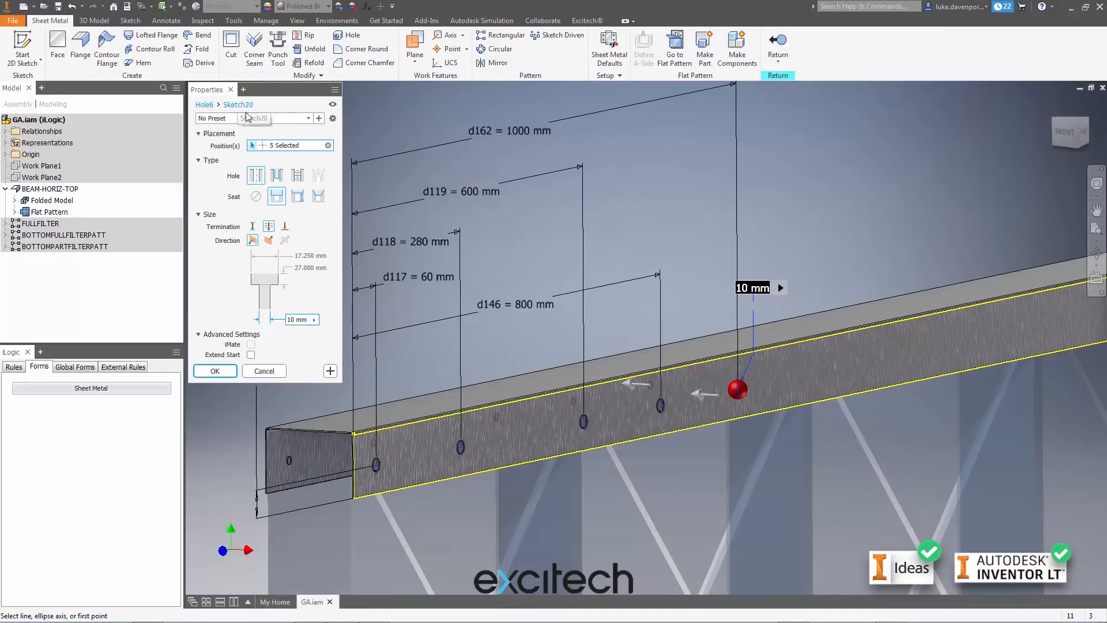
# Place a sixth hole position directly on the beam's front face, beyond the hole at 1000 mm
pyautogui.moveTo(491, 231); pyautogui.dragTo(521, 243, button='middle')
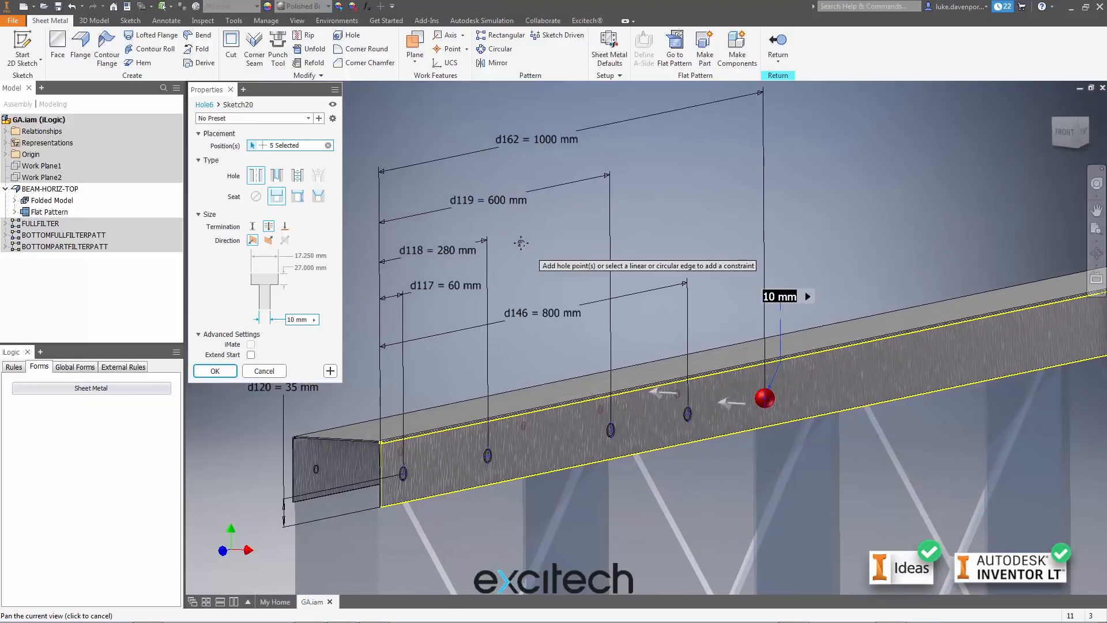
pyautogui.moveTo(521, 242); pyautogui.dragTo(515, 242, button='middle')
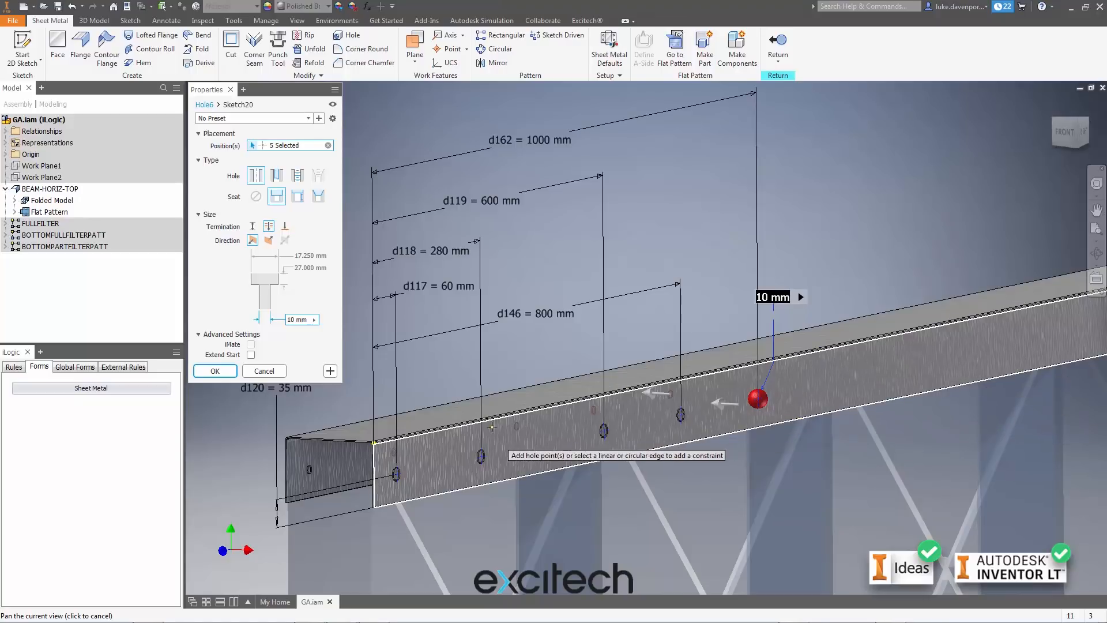
pyautogui.moveTo(876, 265); pyautogui.dragTo(869, 268, button='middle')
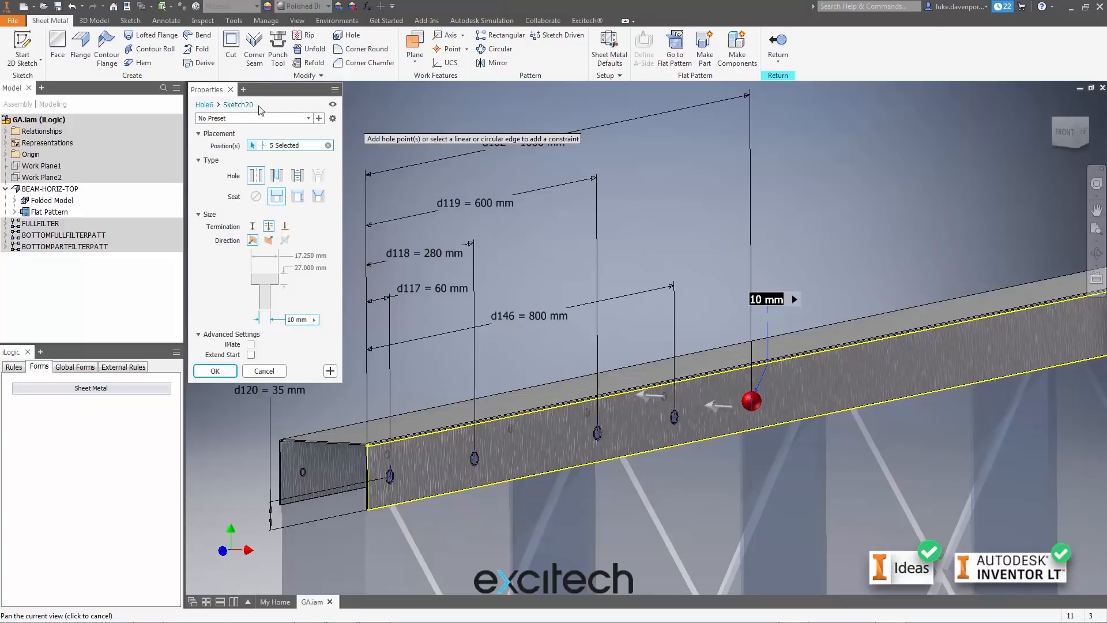
pyautogui.moveTo(876, 199); pyautogui.dragTo(873, 203, button='middle')
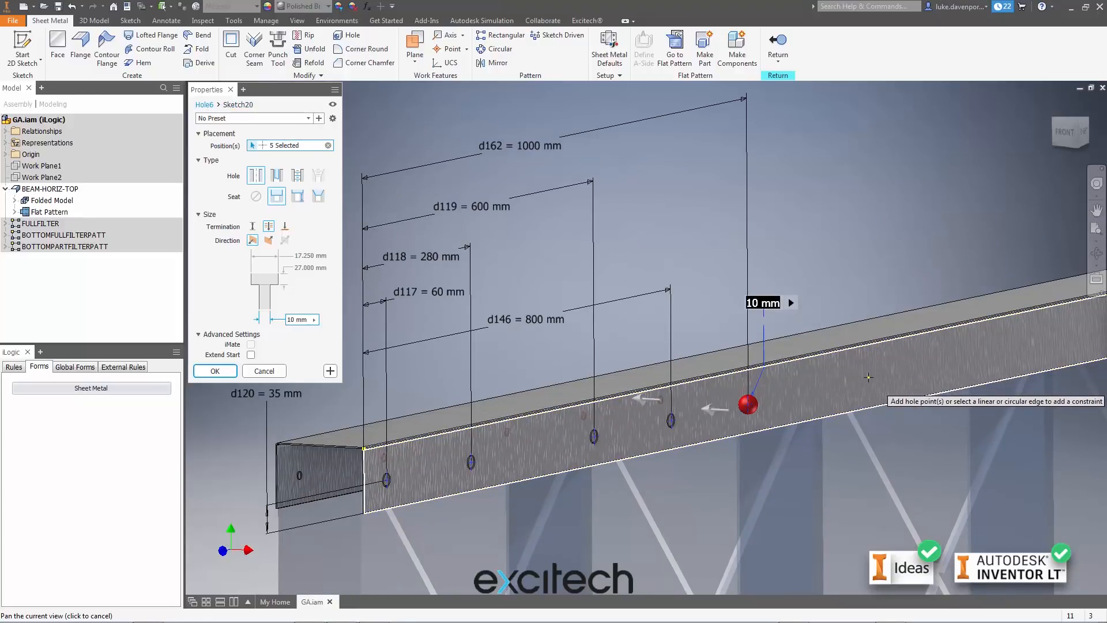
pyautogui.click(748, 404)
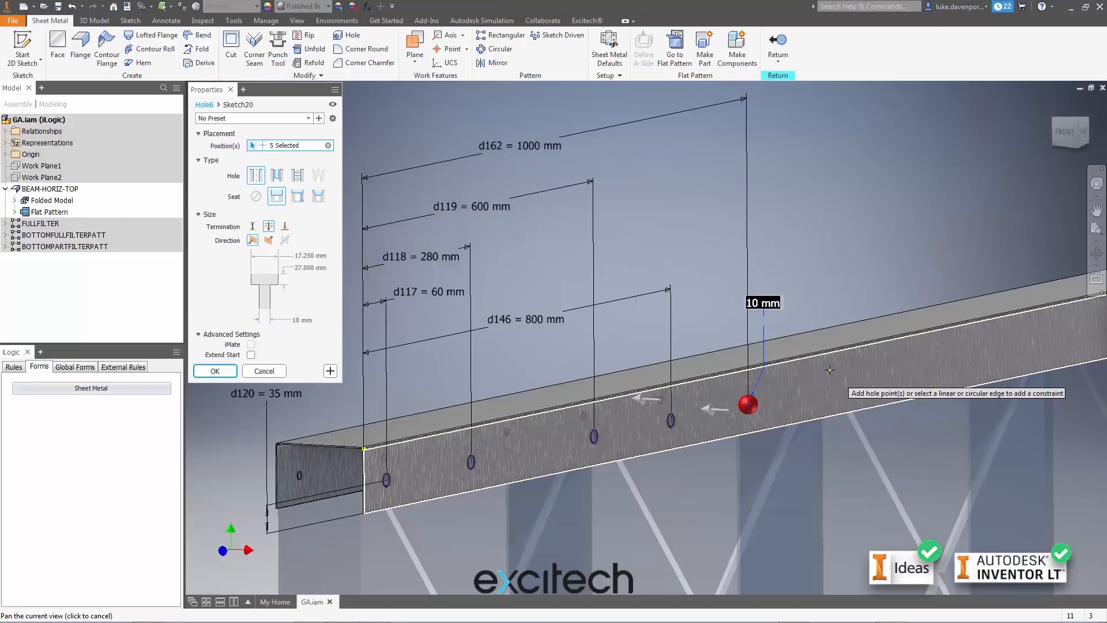
pyautogui.moveTo(944, 235); pyautogui.dragTo(924, 229, button='middle')
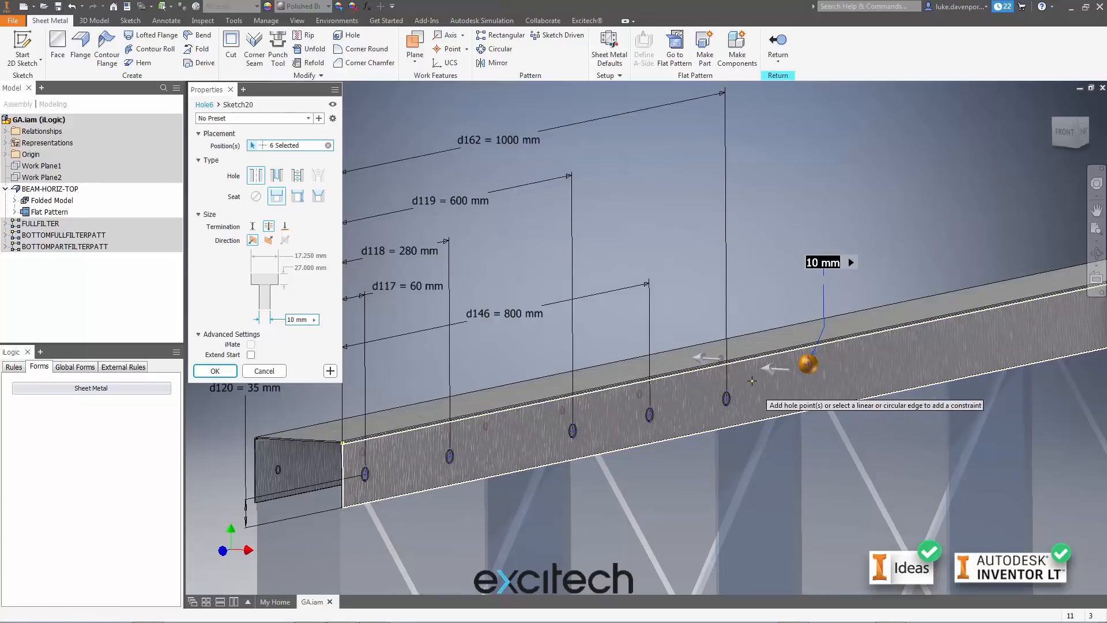
# Add an in-command dimension from the sixth hole position to the lower edge of the beam's front face
pyautogui.moveTo(788, 280); pyautogui.dragTo(797, 281, button='middle')
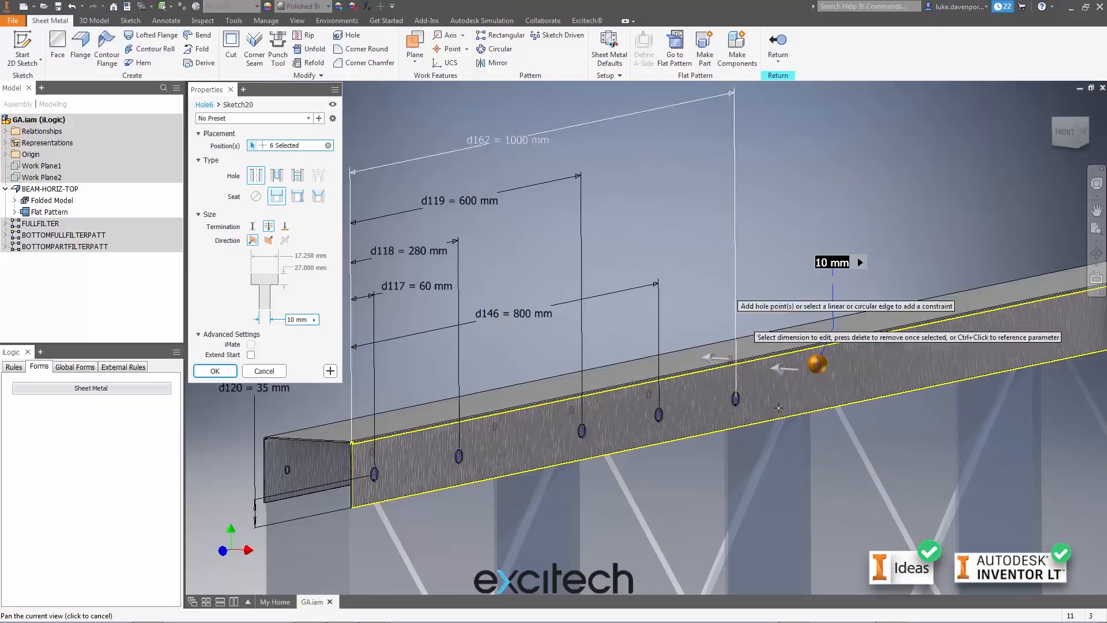
pyautogui.moveTo(763, 279); pyautogui.dragTo(754, 271, button='middle')
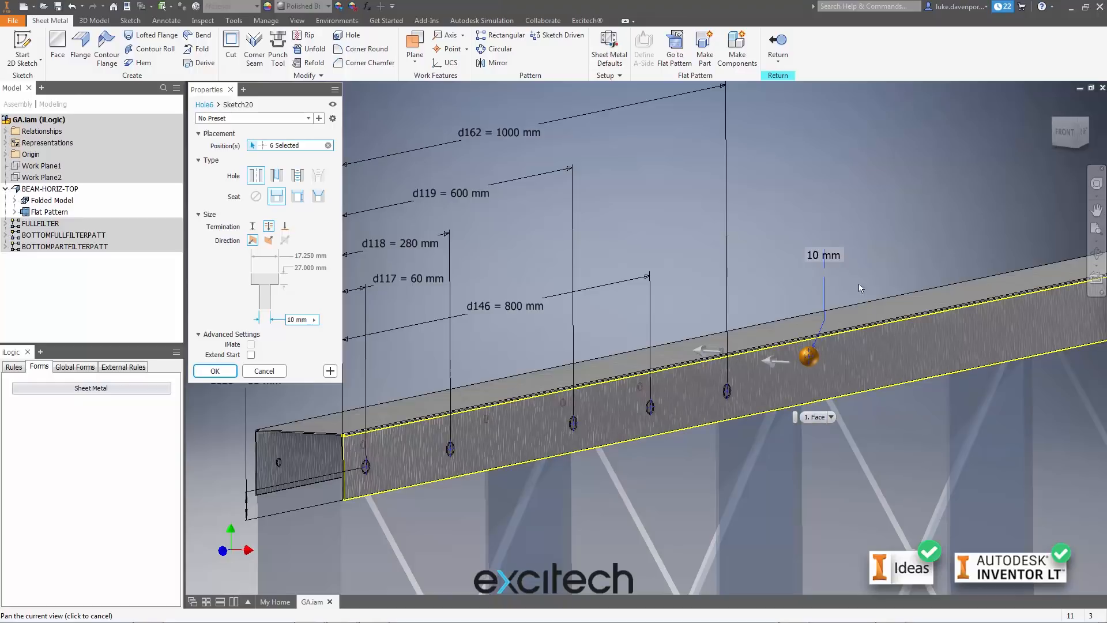
pyautogui.moveTo(821, 404); pyautogui.dragTo(823, 388, button='middle')
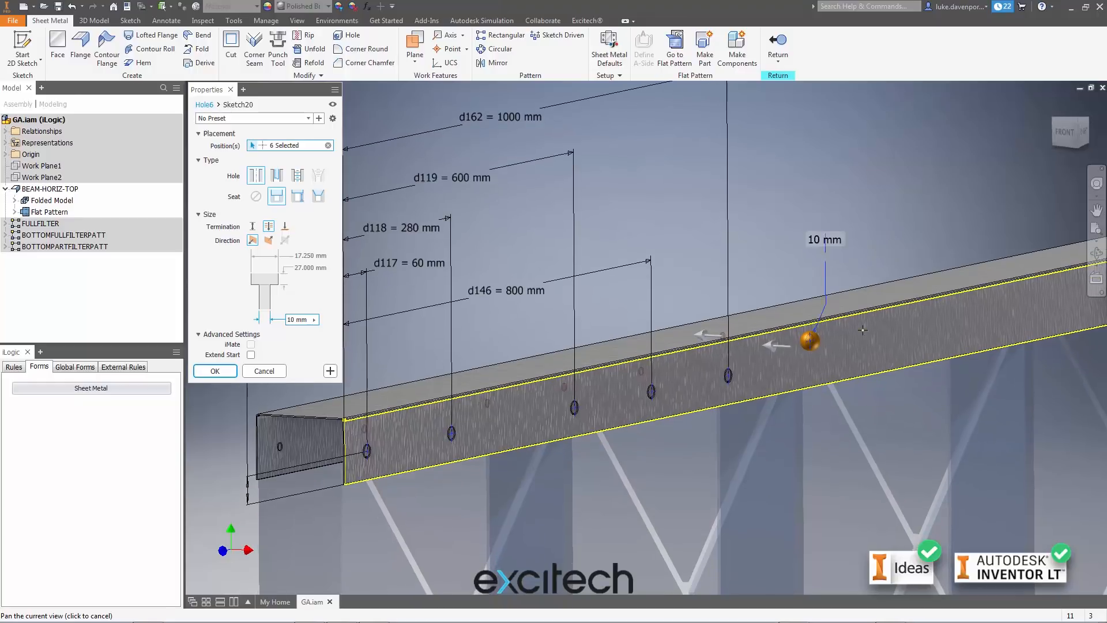
pyautogui.click(818, 385)
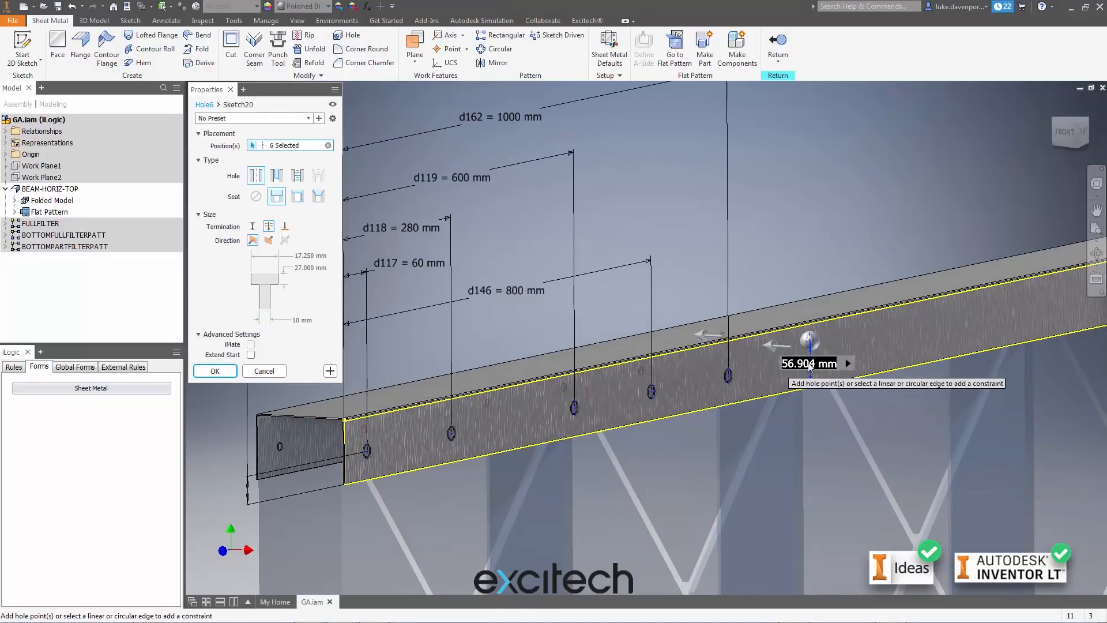
# Link the sixth hole's height dimension to d120, the existing height dimension of the hole nearest the beam's end
pyautogui.moveTo(844, 209); pyautogui.dragTo(995, 194, button='middle')
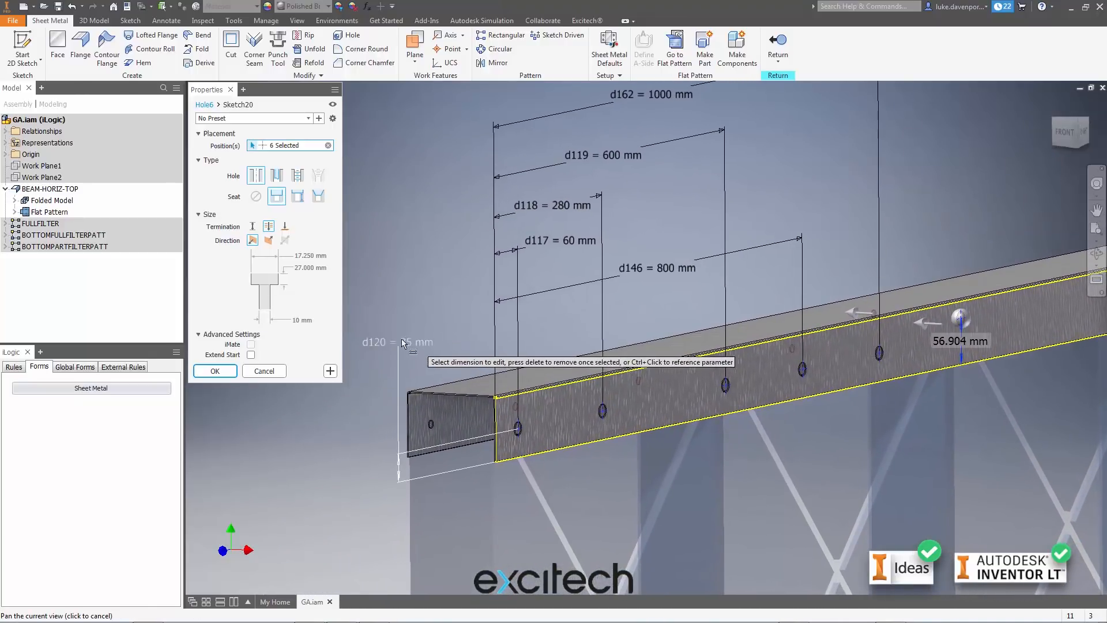
pyautogui.click(971, 341)
pyautogui.click(976, 346)
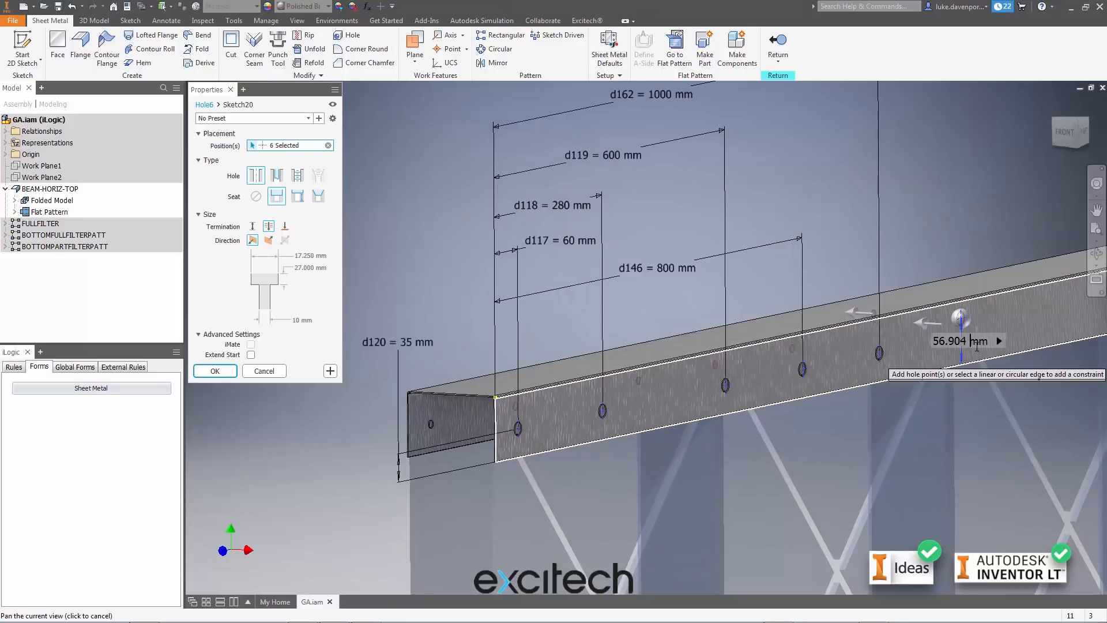
pyautogui.click(1000, 341)
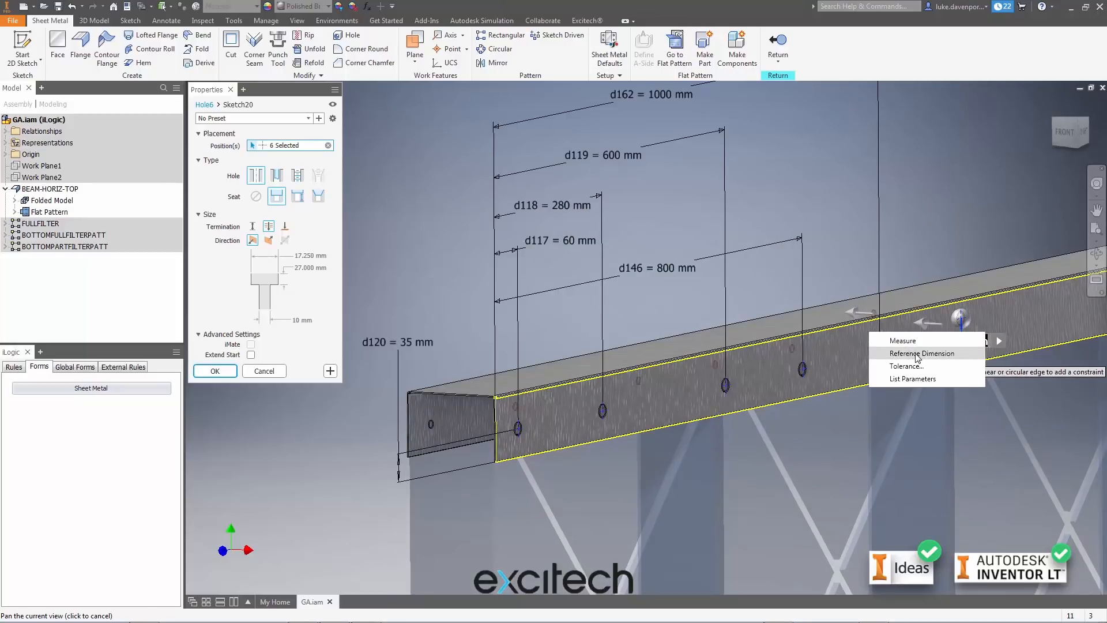
pyautogui.click(918, 354)
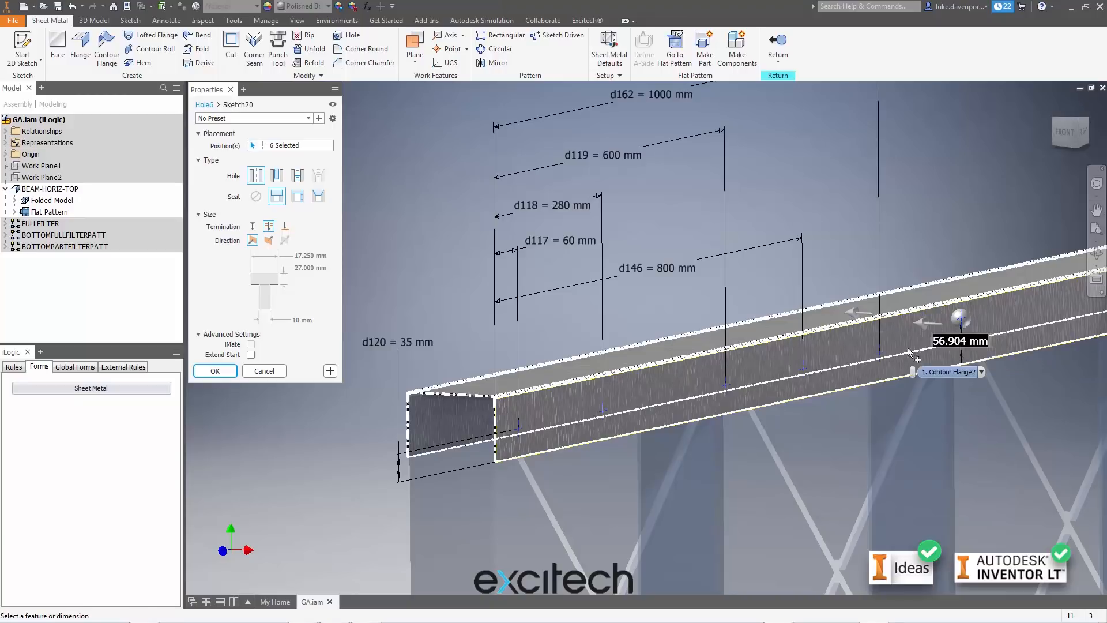
pyautogui.moveTo(752, 340); pyautogui.dragTo(721, 372, button='middle')
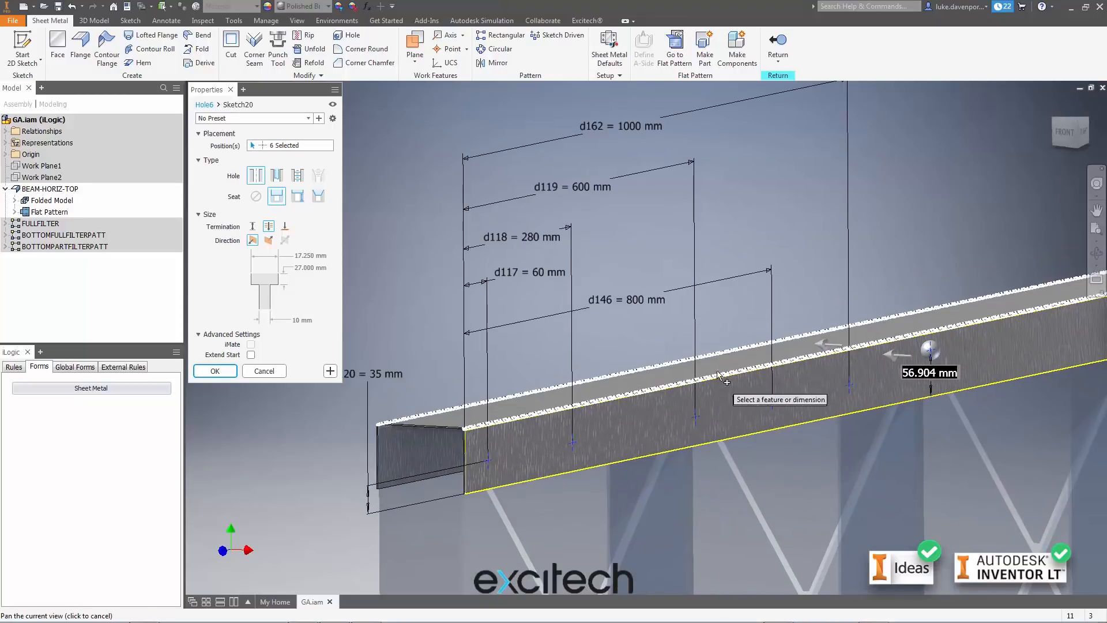
pyautogui.click(721, 370)
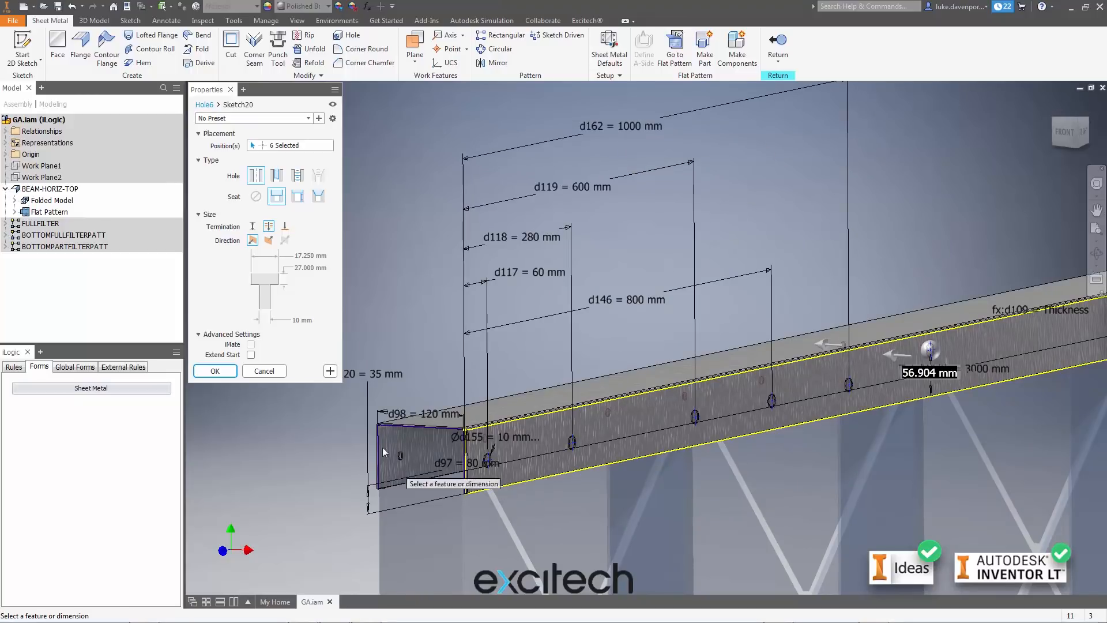
pyautogui.click(365, 378)
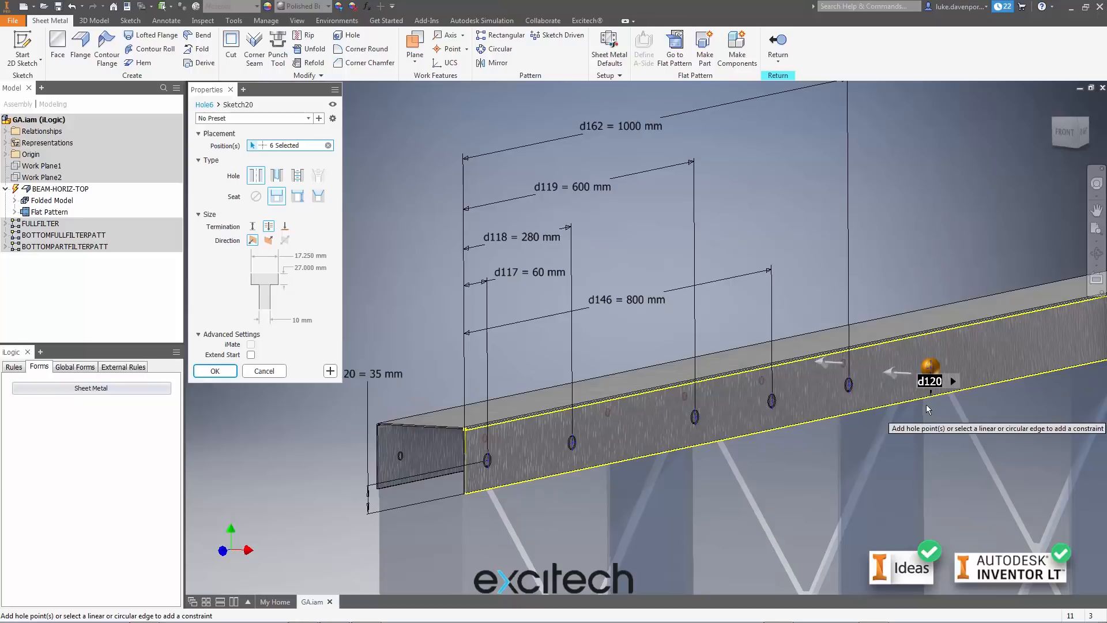
pyautogui.moveTo(888, 225); pyautogui.dragTo(893, 184, button='middle')
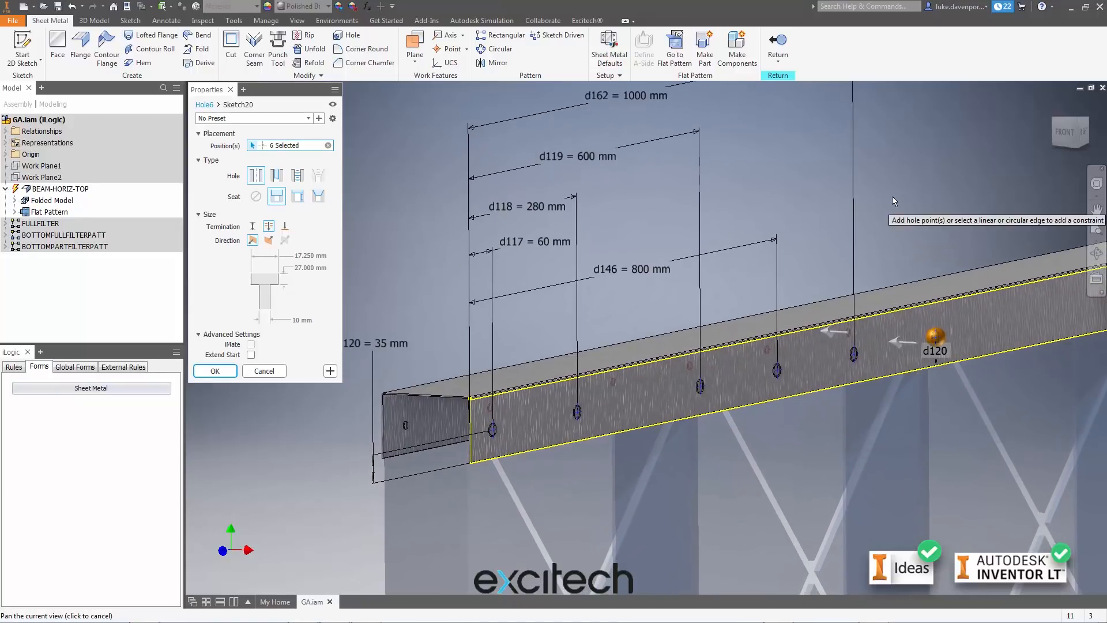
pyautogui.click(470, 462)
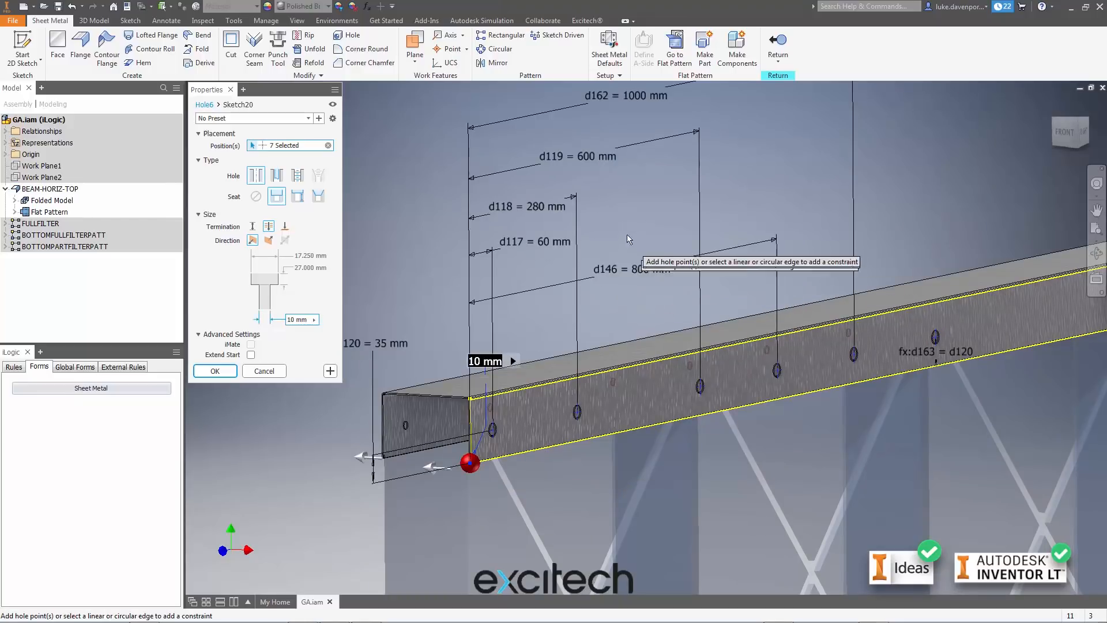
pyautogui.moveTo(663, 211); pyautogui.dragTo(627, 233, button='middle')
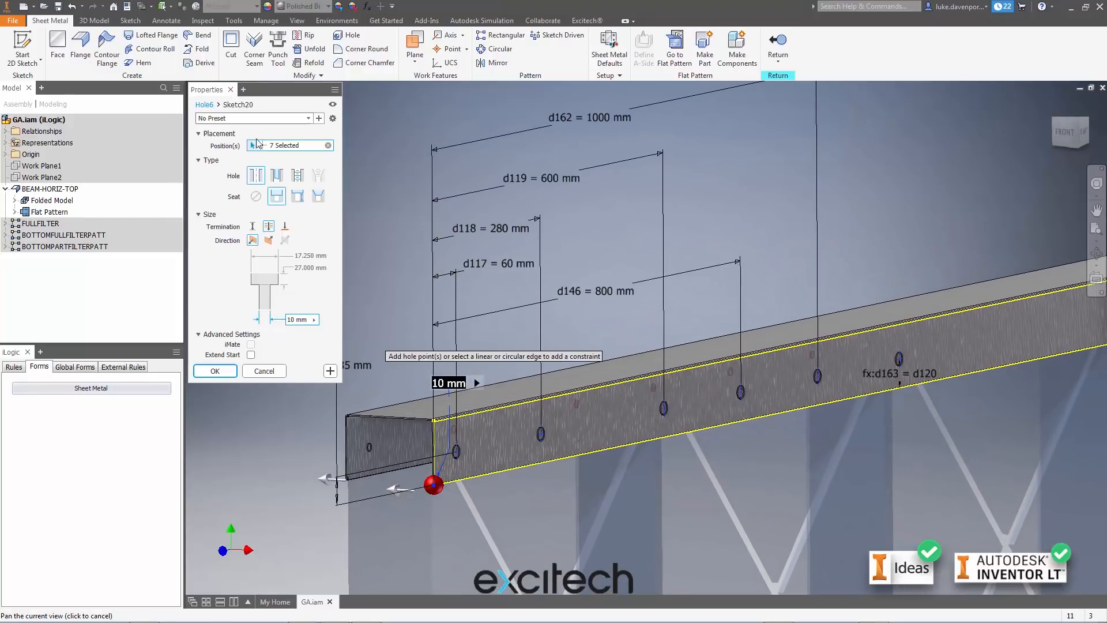
pyautogui.keyDown('ctrl'); pyautogui.click(435, 485); pyautogui.keyUp('ctrl')
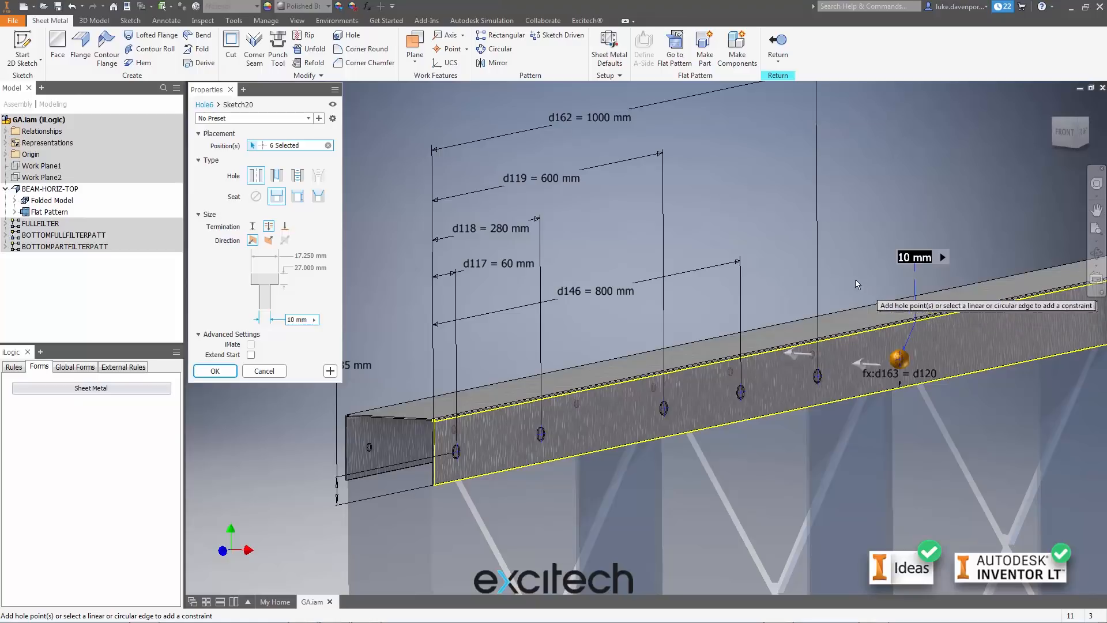
# Add an in-command dimension from the sixth hole position to the vertical end edge of the beam's front face
pyautogui.moveTo(850, 278); pyautogui.dragTo(835, 283, button='middle')
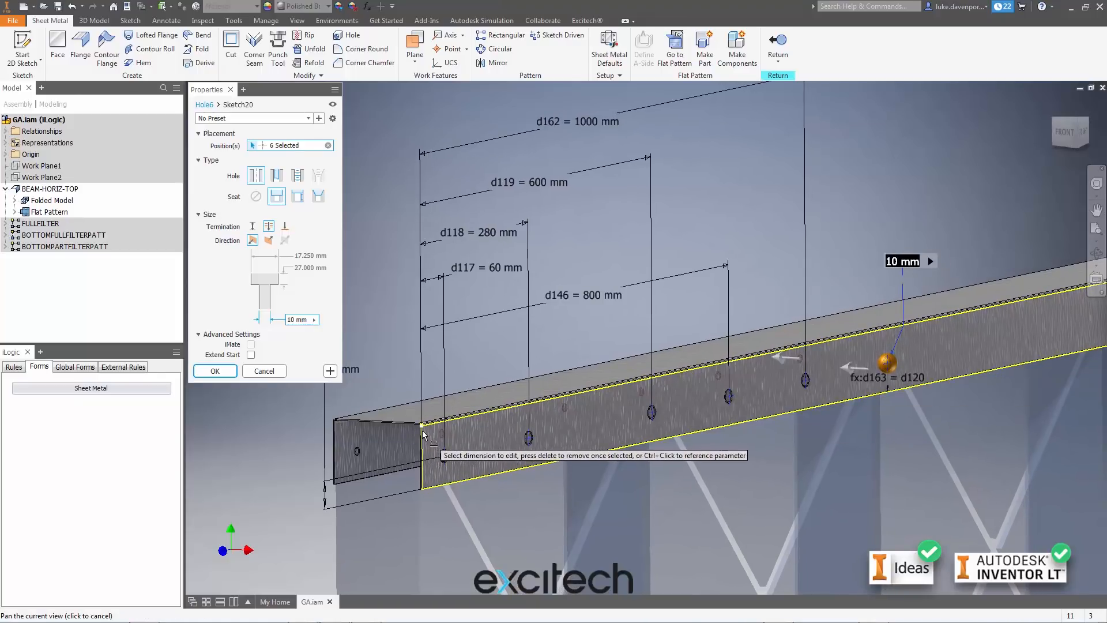
pyautogui.moveTo(424, 435)
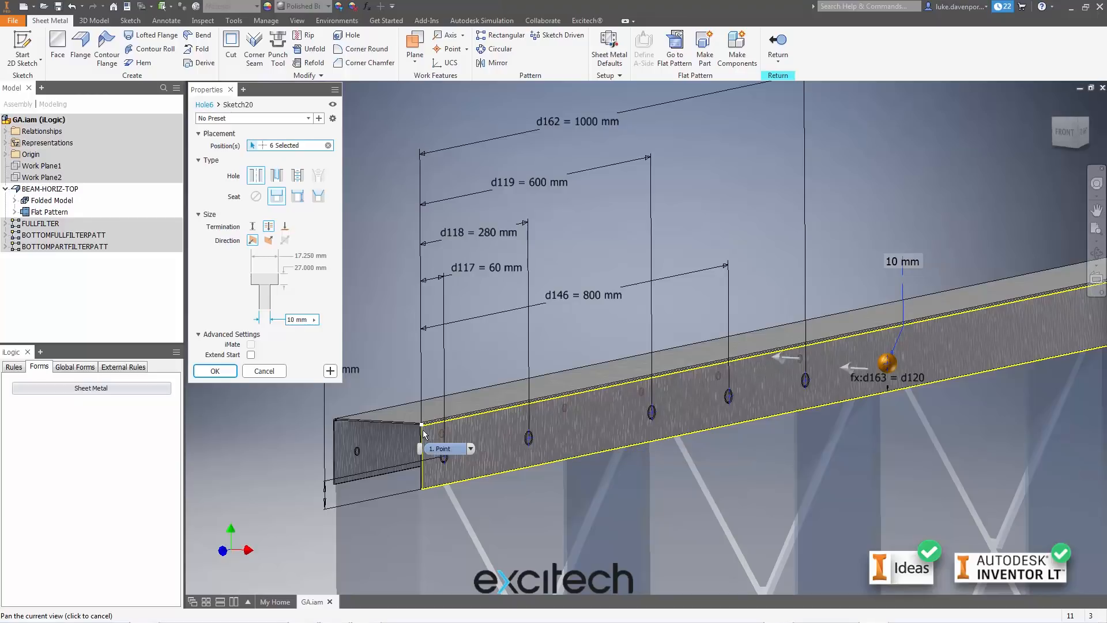
pyautogui.click(470, 449)
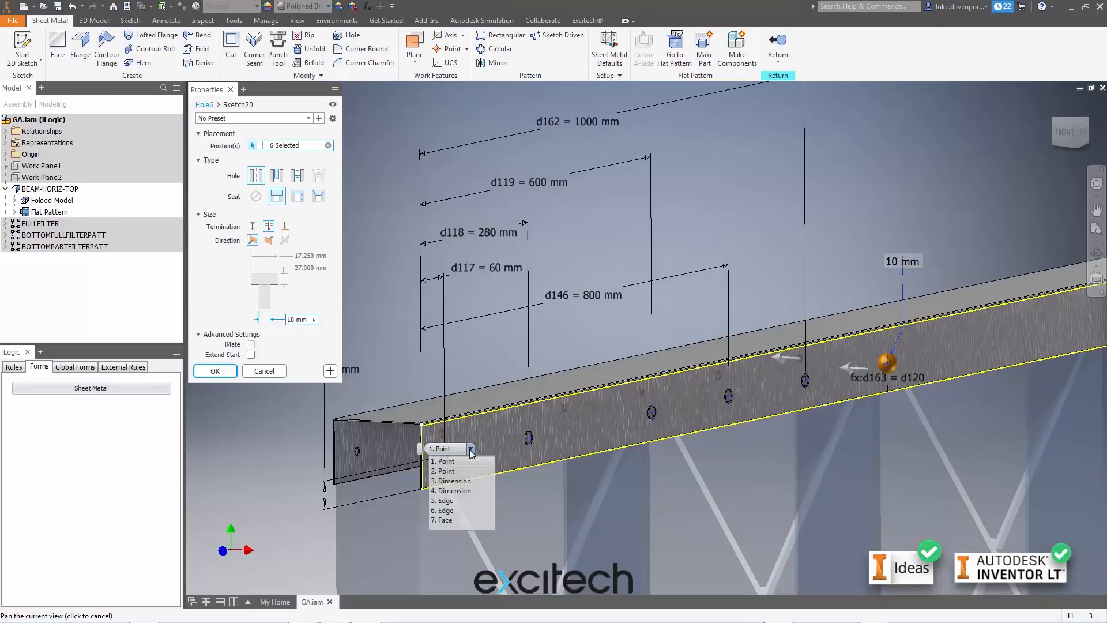
pyautogui.click(450, 501)
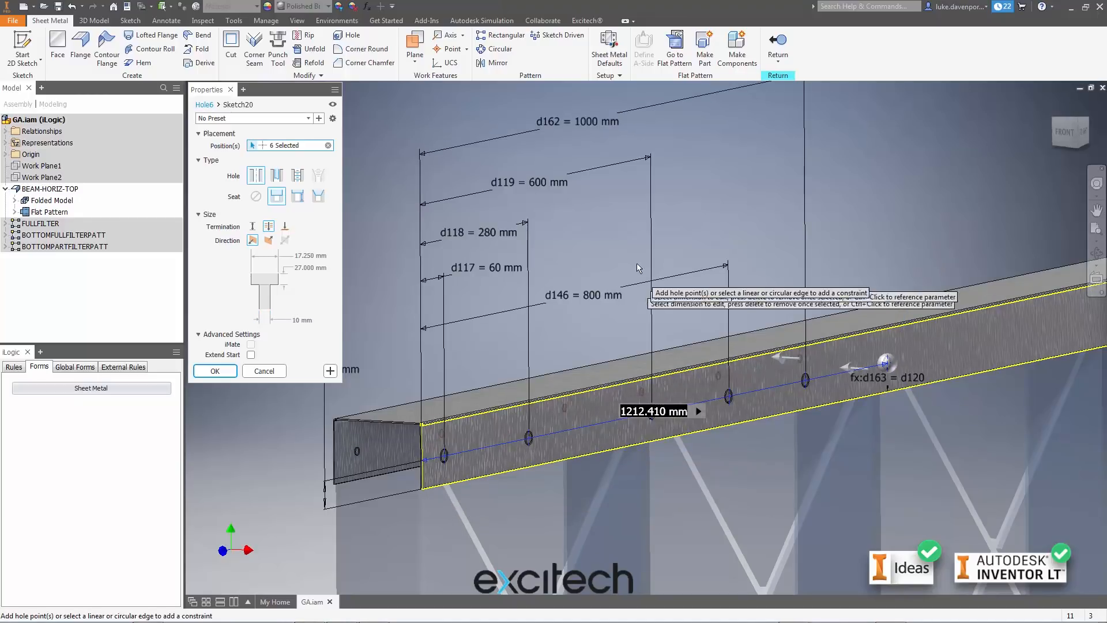
# Set the sixth hole's distance from the end edge to d162 + 100, referencing the 1000 mm dimension, and complete the hole feature
pyautogui.moveTo(718, 225); pyautogui.dragTo(710, 260, button='middle')
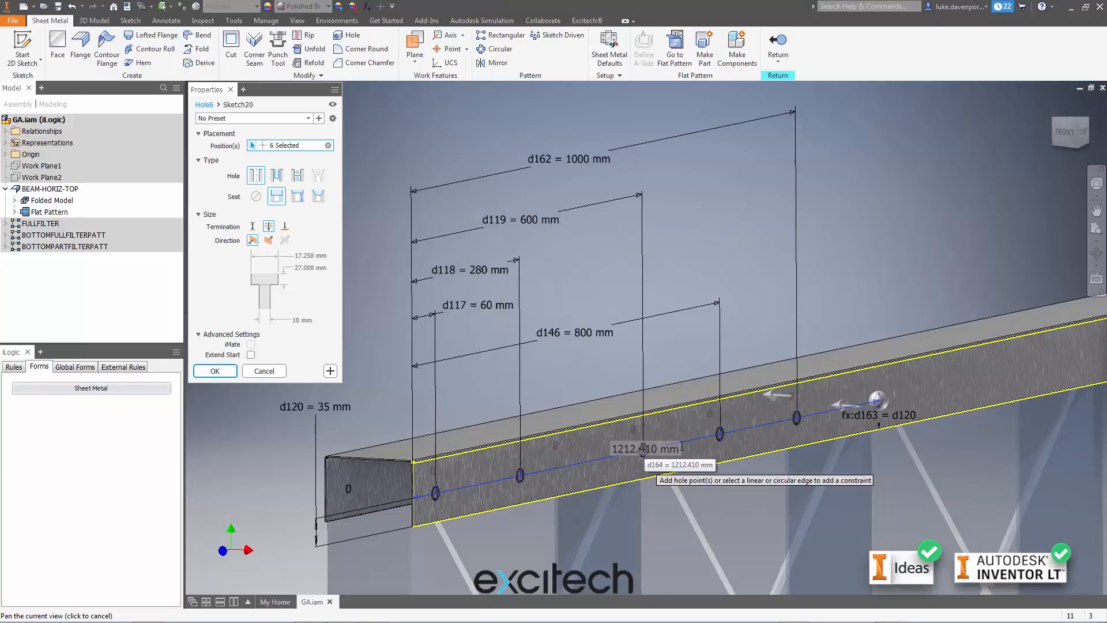
pyautogui.click(675, 450)
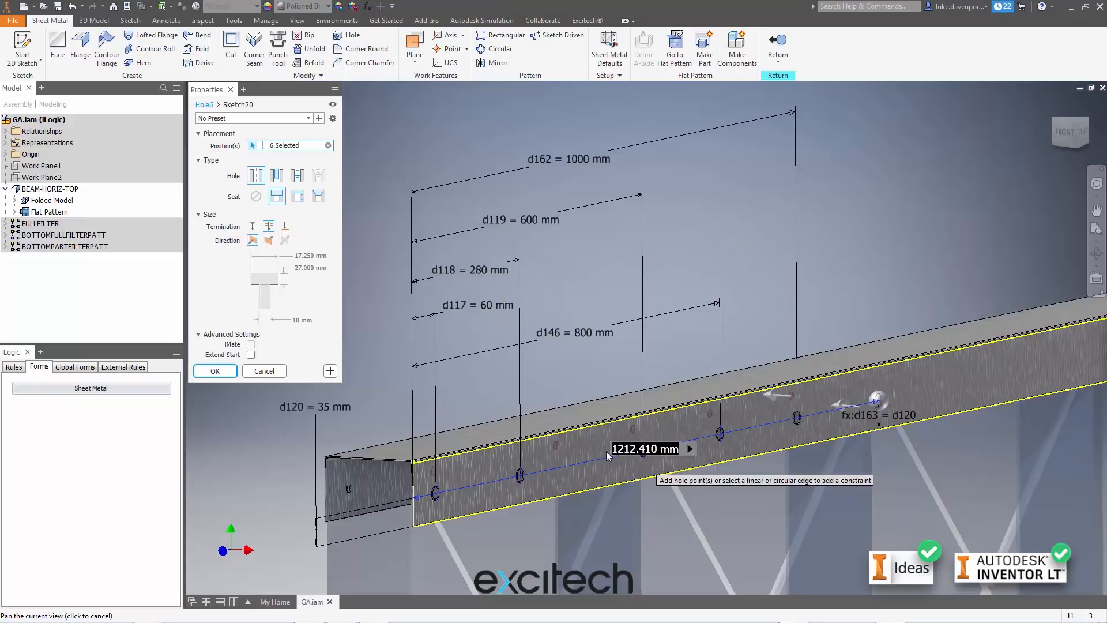
pyautogui.click(690, 450)
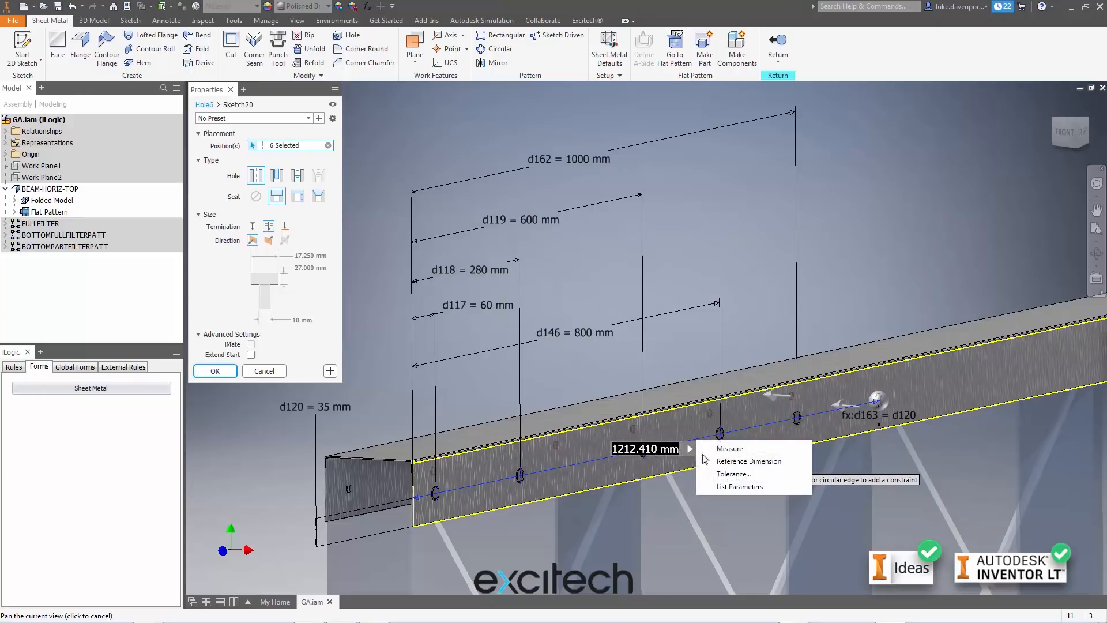
pyautogui.click(742, 461)
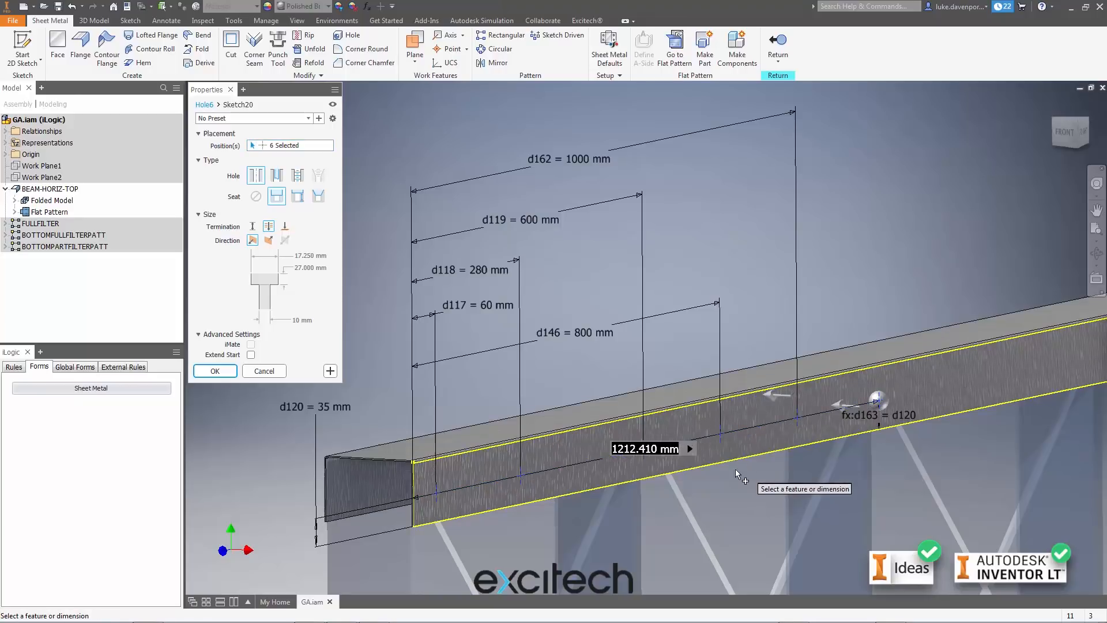
pyautogui.click(686, 396)
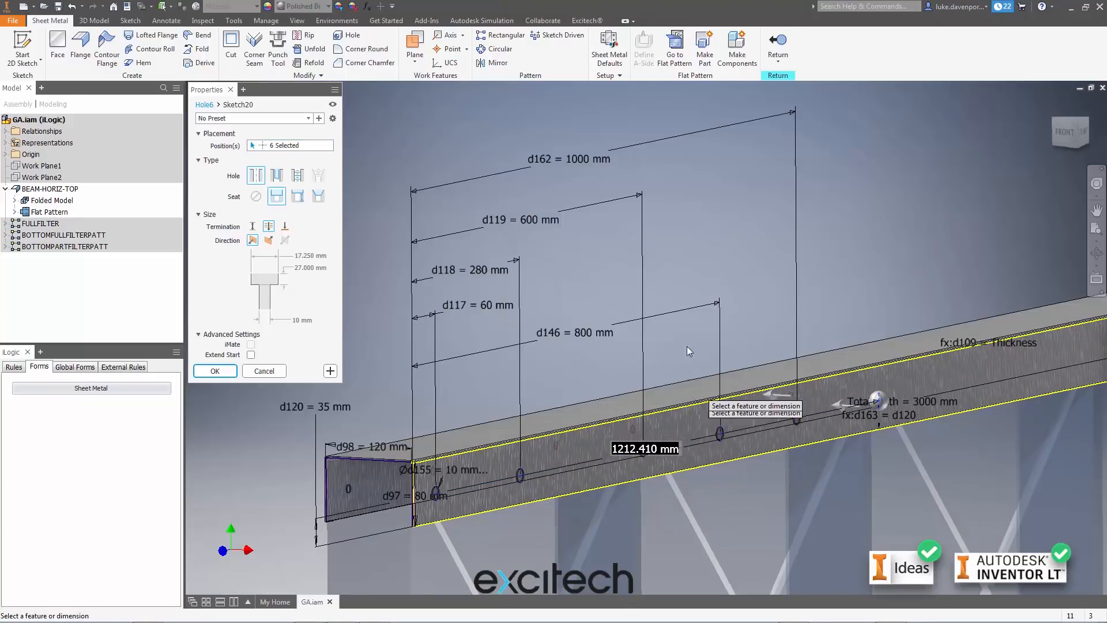
pyautogui.click(567, 161)
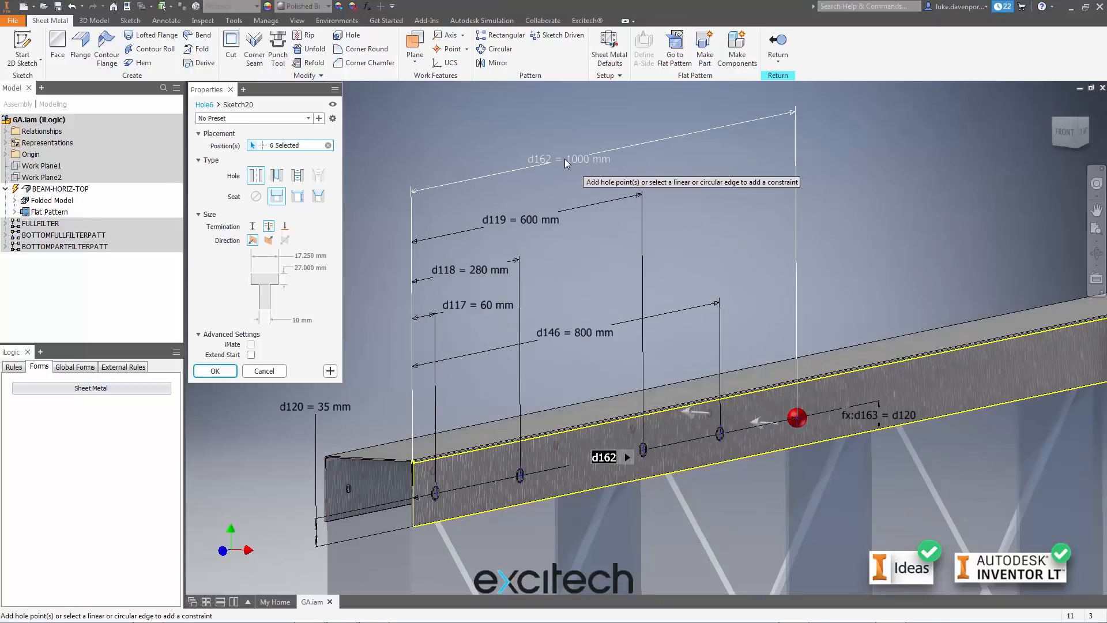
pyautogui.click(617, 456)
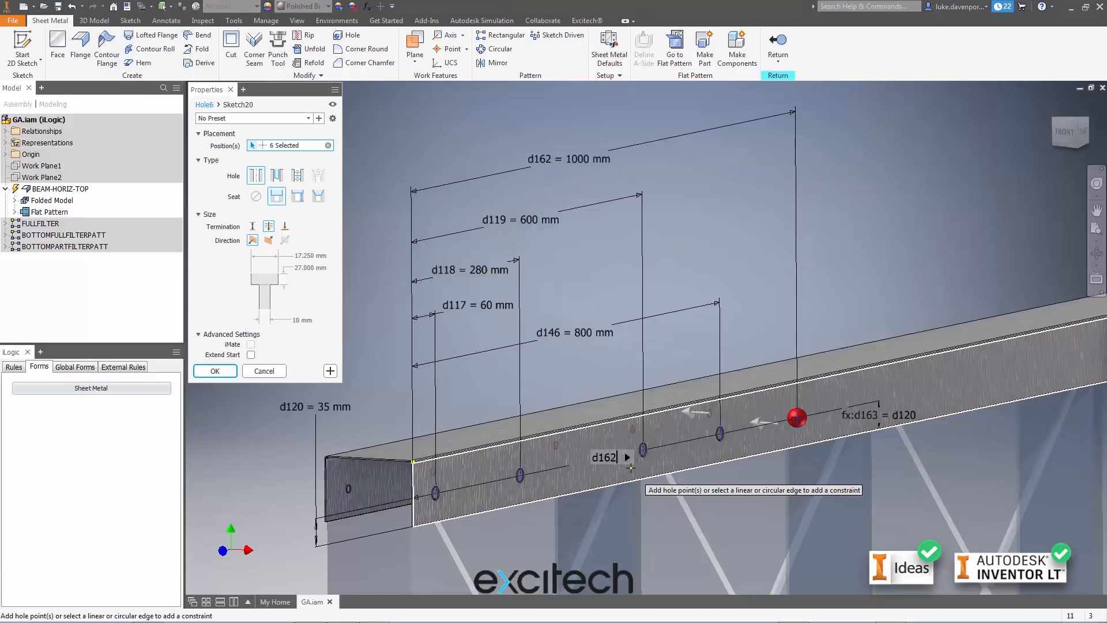
pyautogui.write('+')
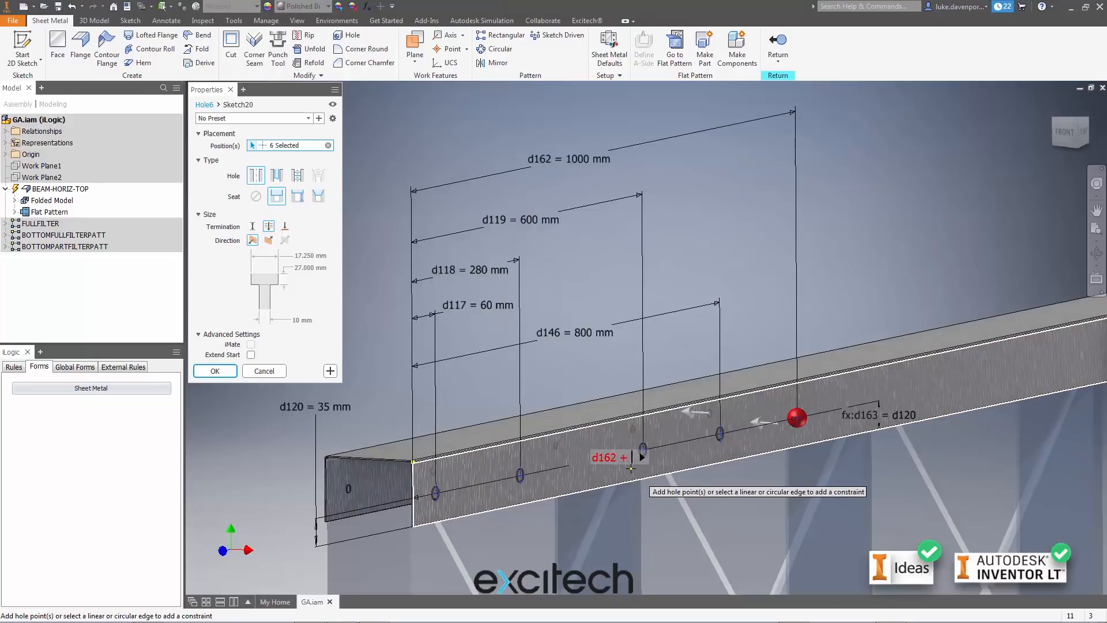
pyautogui.write(' 100')
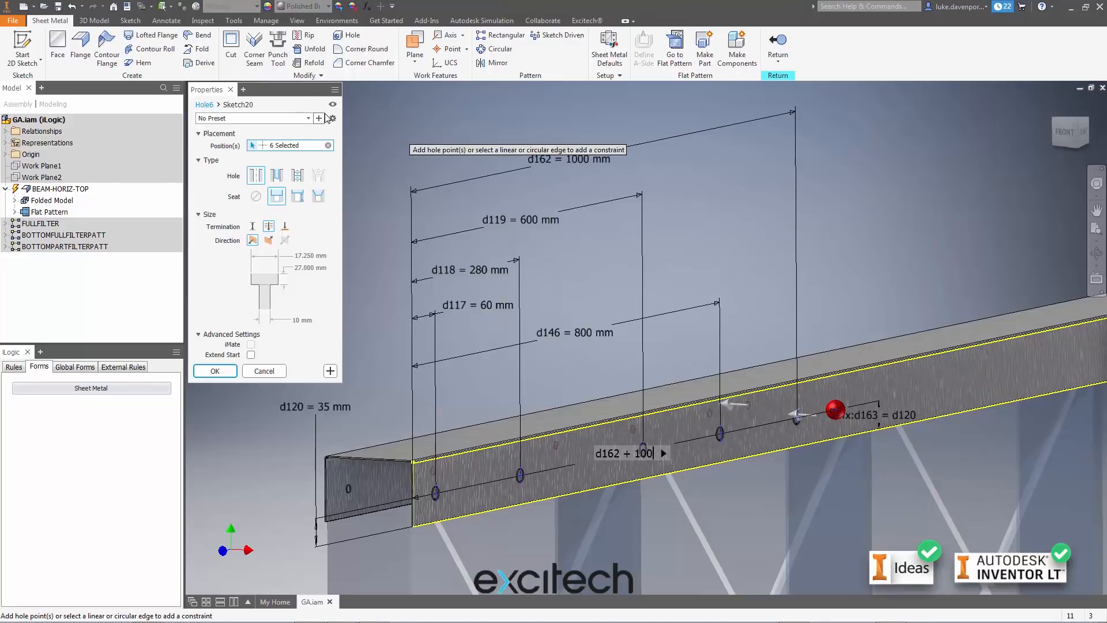
pyautogui.click(215, 372)
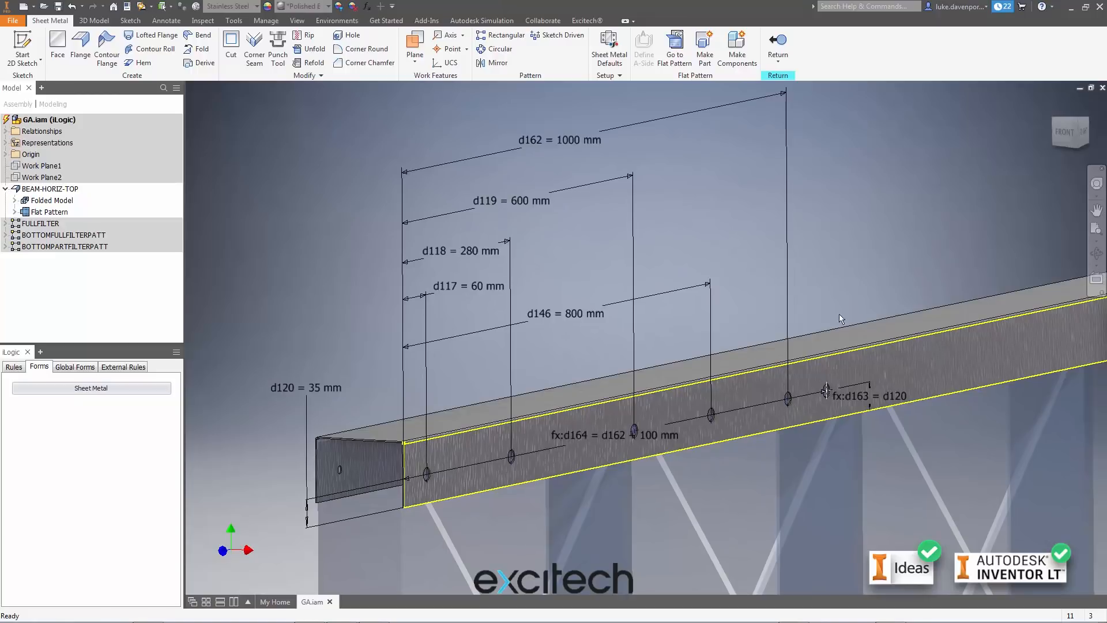
# In Hole6's Sketch20, reposition the d162 + 100 mm dimension above the other length dimensions and the d120-linked dimension above the beam, and finish the sketch
pyautogui.click(14, 201)
pyautogui.click(24, 258)
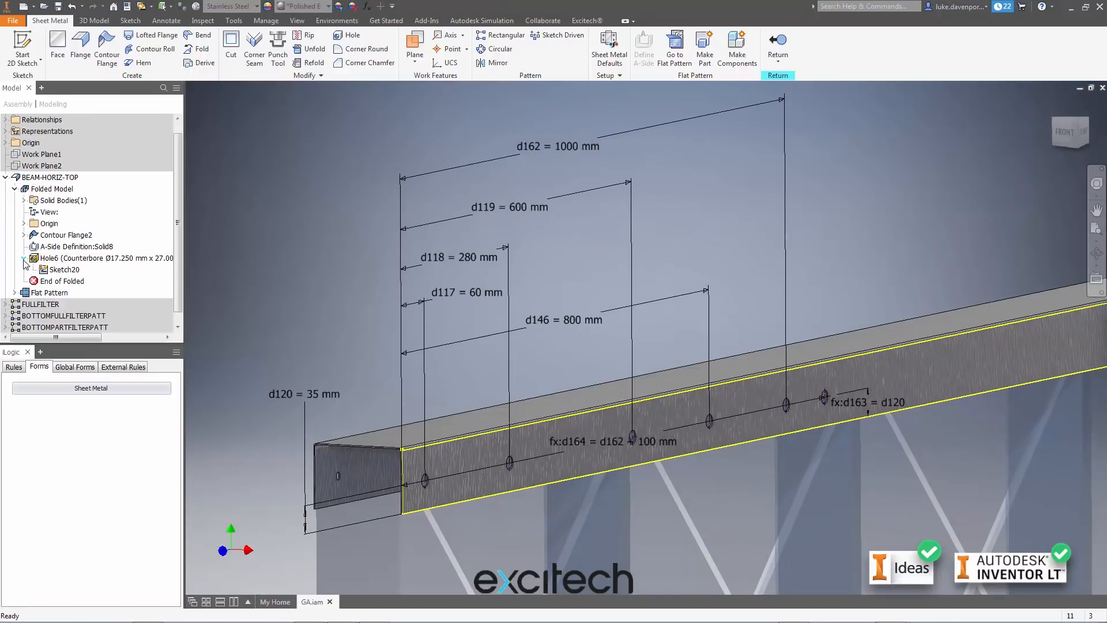
pyautogui.doubleClick(65, 269)
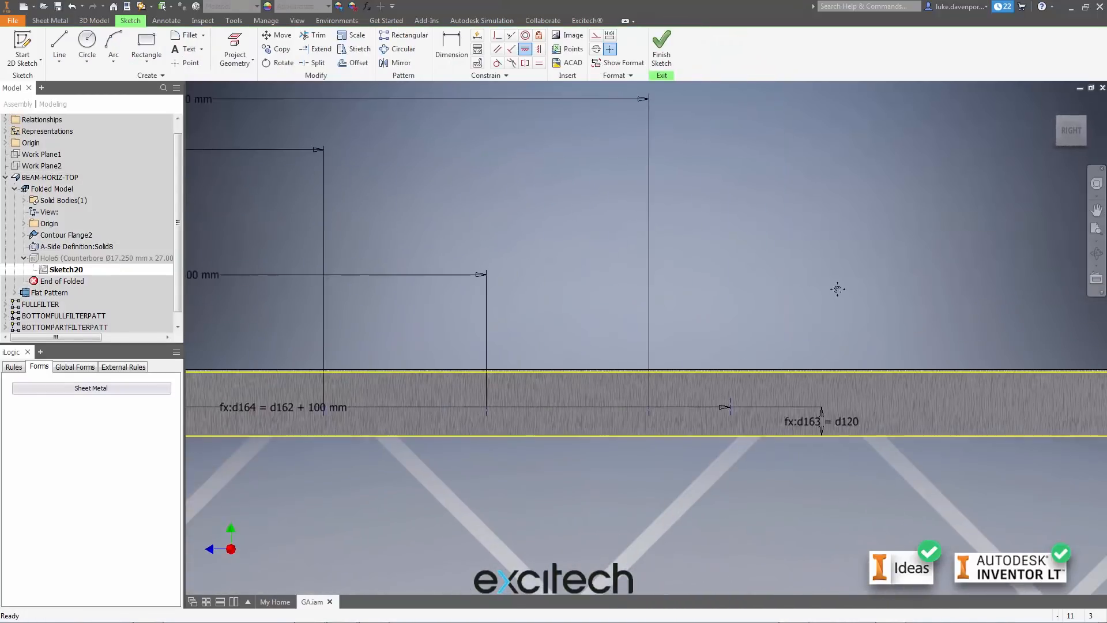
pyautogui.moveTo(552, 359)
pyautogui.mouseDown()
pyautogui.moveTo(558, 114)
pyautogui.moveTo(541, 144)
pyautogui.mouseUp()
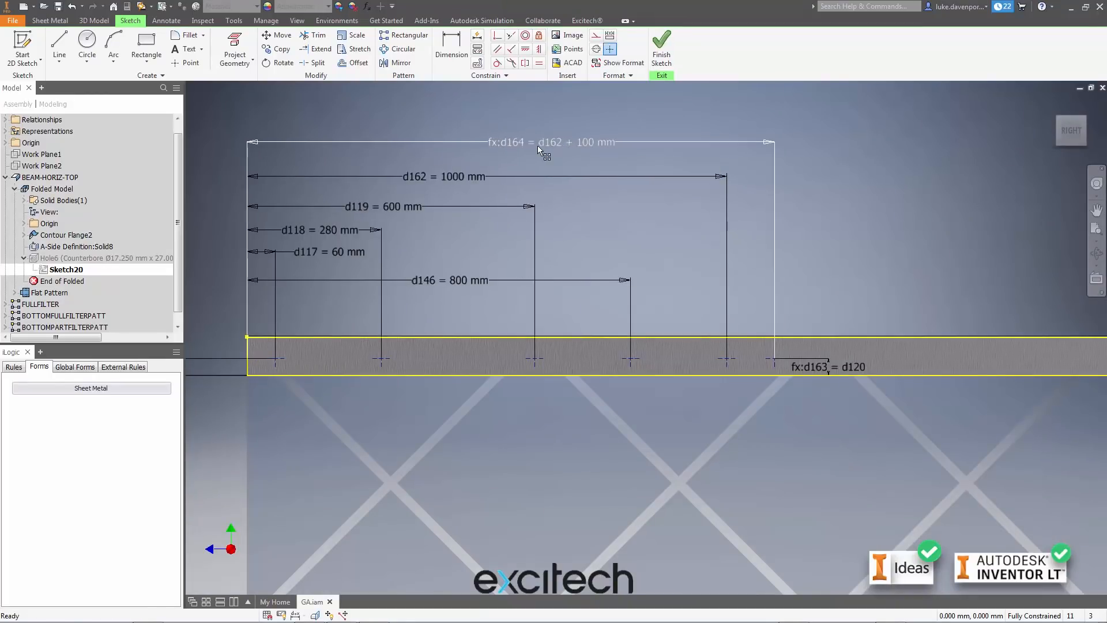
pyautogui.moveTo(828, 367); pyautogui.dragTo(884, 289)
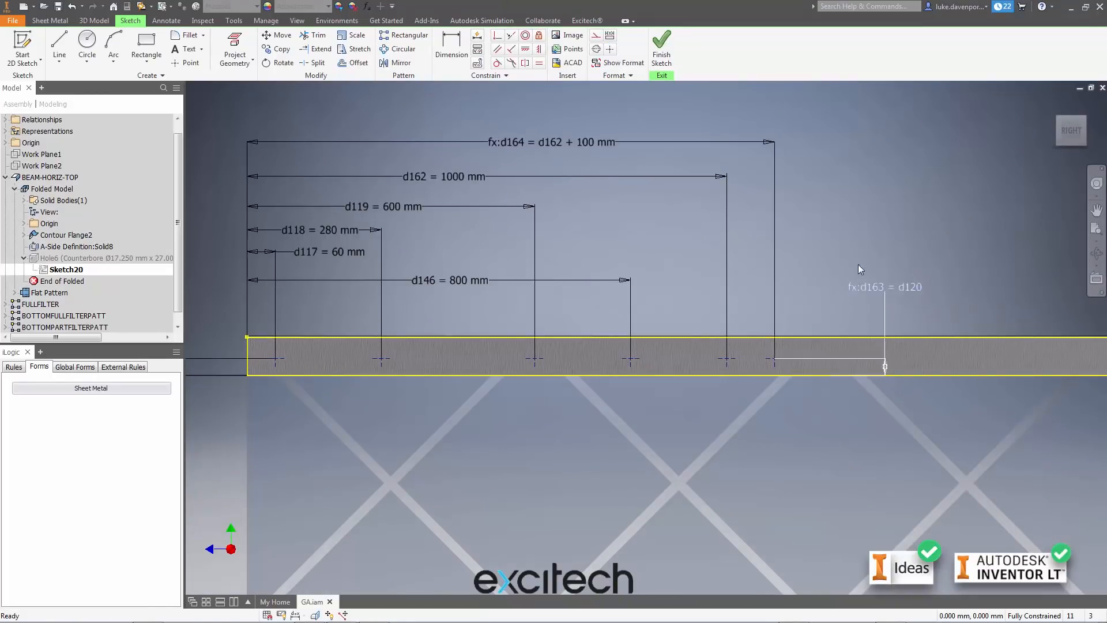
pyautogui.click(874, 219)
pyautogui.moveTo(859, 247); pyautogui.dragTo(871, 266, button='middle')
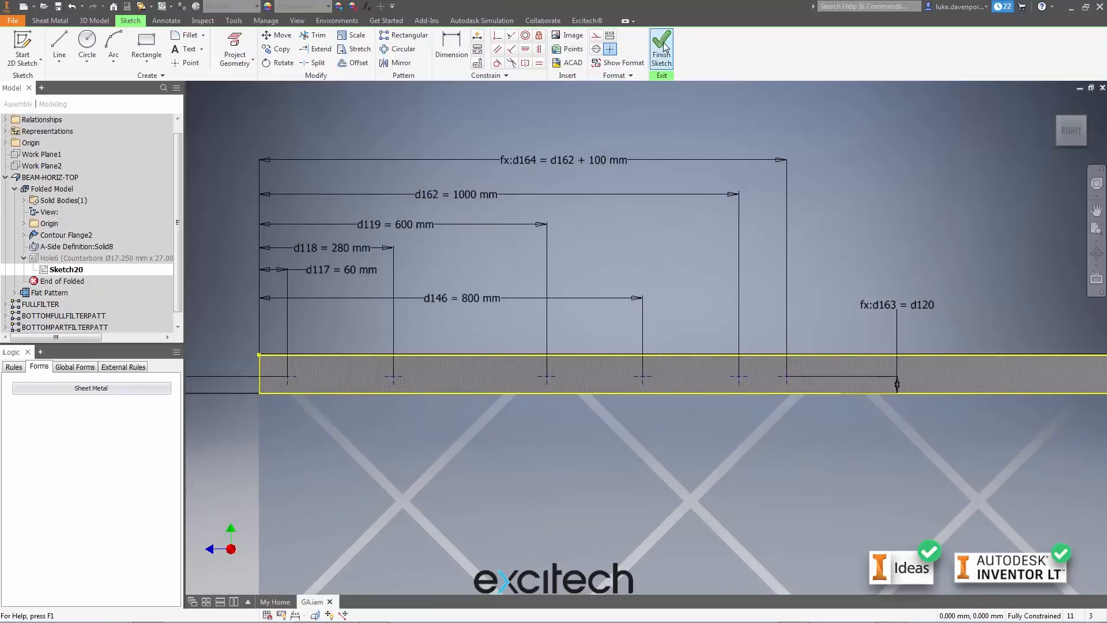
pyautogui.click(662, 46)
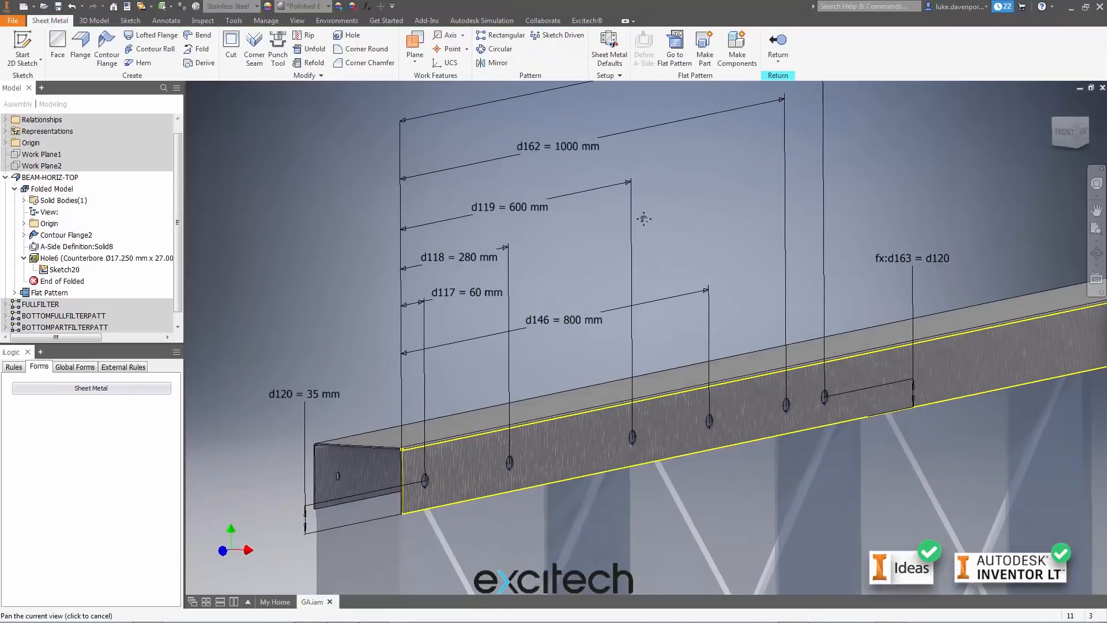
pyautogui.moveTo(644, 218); pyautogui.dragTo(615, 265, button='middle')
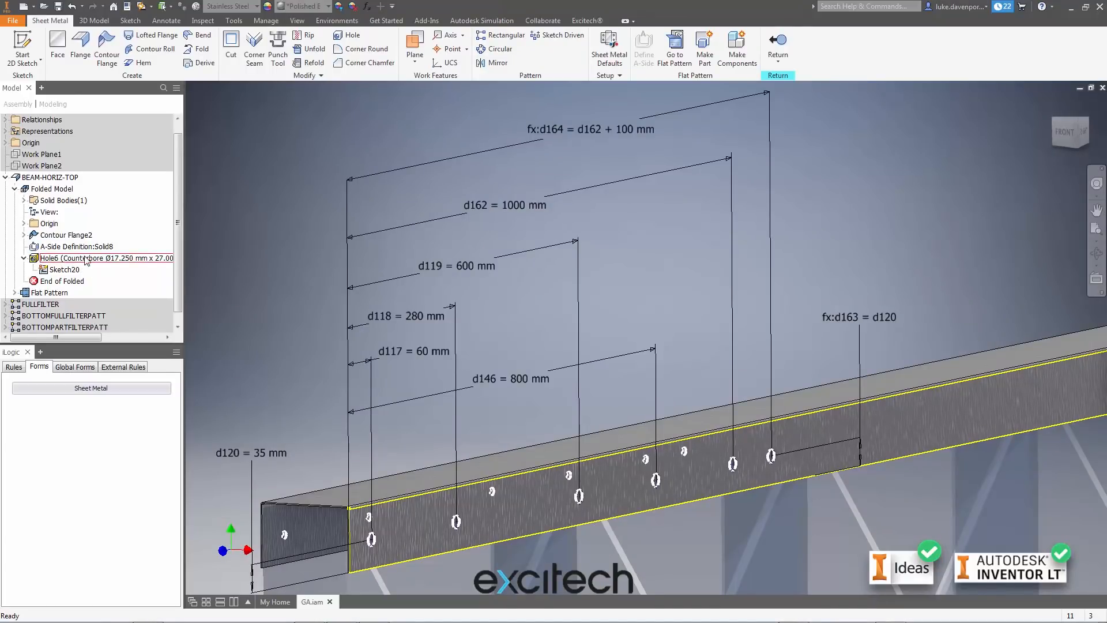
pyautogui.moveTo(503, 281); pyautogui.dragTo(513, 281, button='middle')
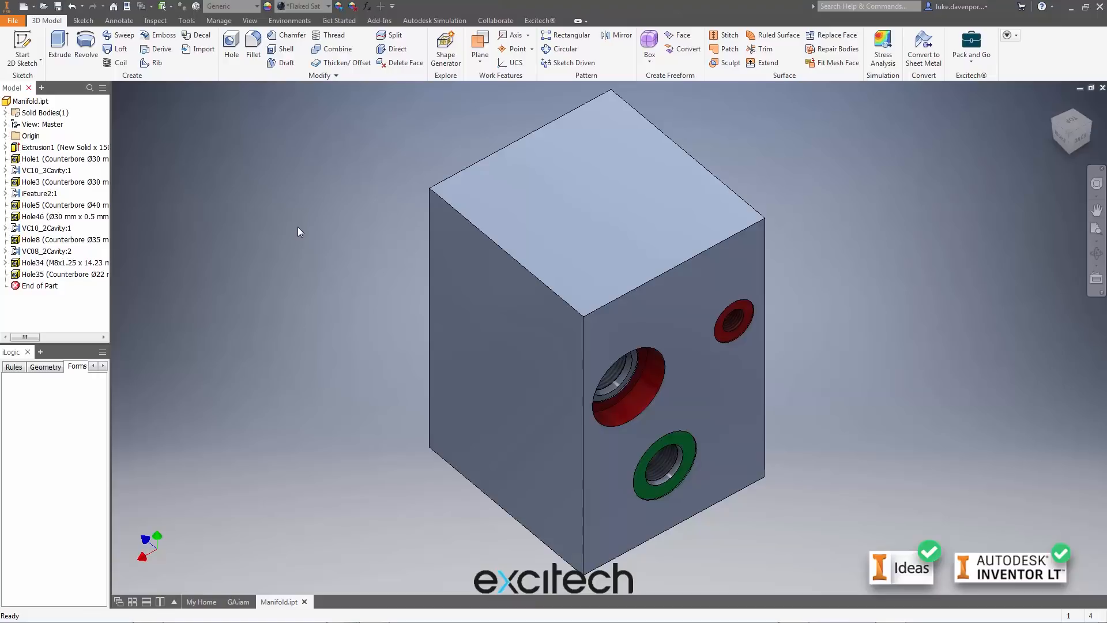
# In Manifold.ipt, place a through-all M8 counterbore clearance hole on the top face, dimension it from the two rear edges, and create it
pyautogui.moveTo(289, 230); pyautogui.dragTo(282, 234, button='middle')
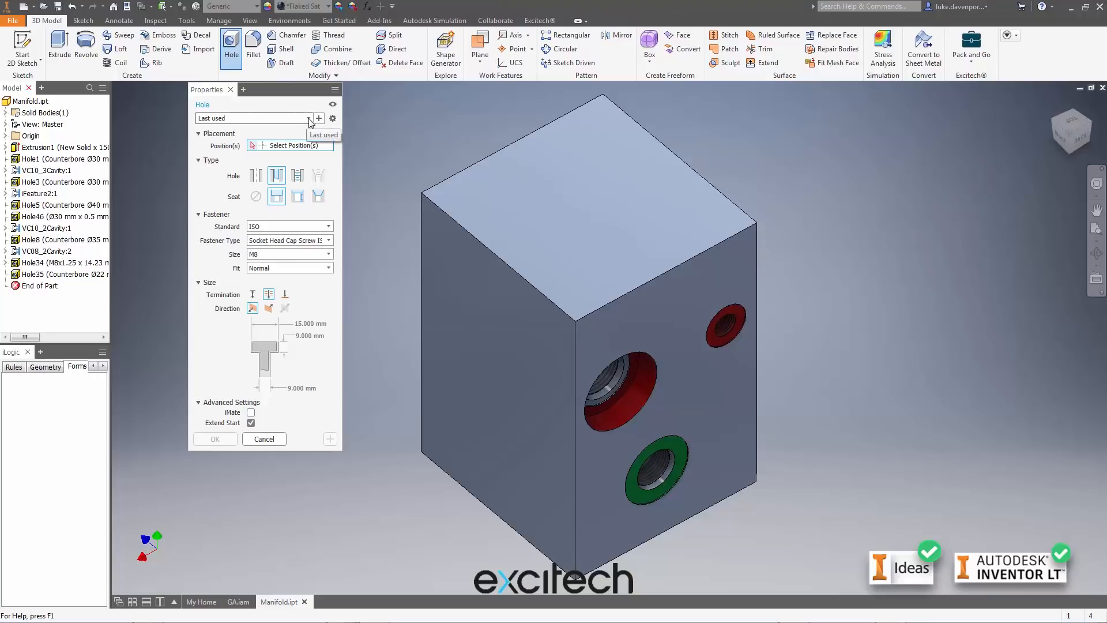
pyautogui.click(309, 119)
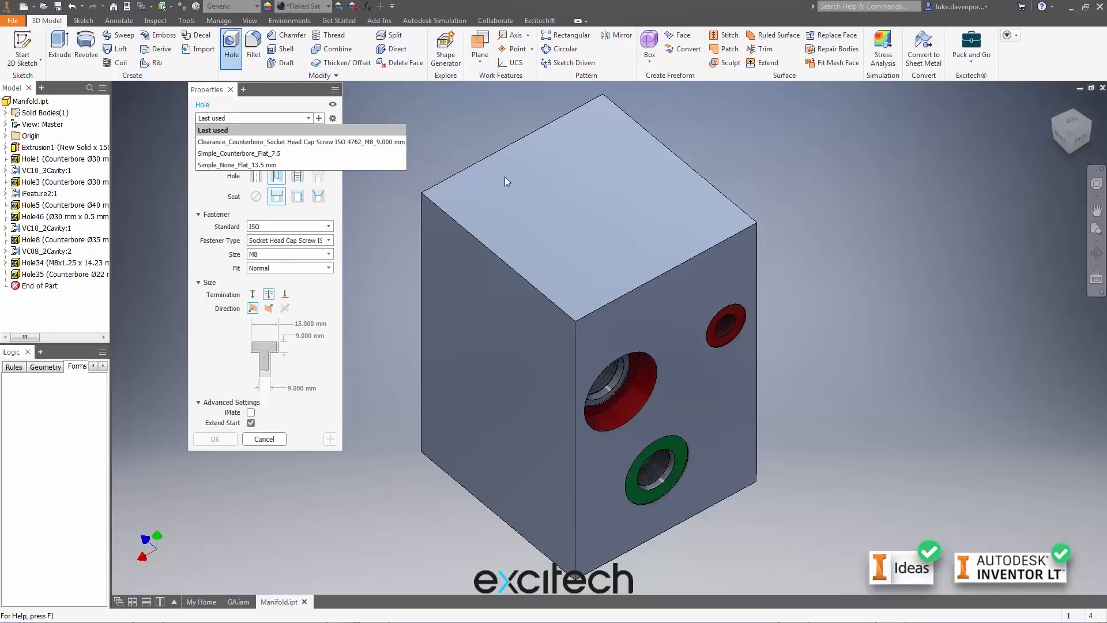
pyautogui.click(308, 119)
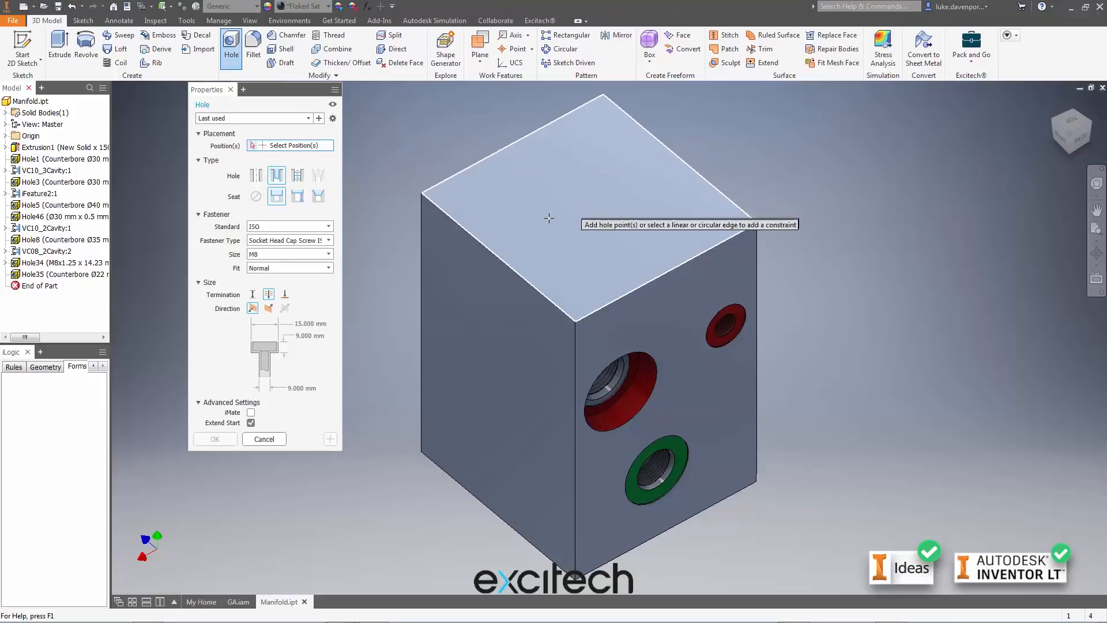
pyautogui.click(588, 188)
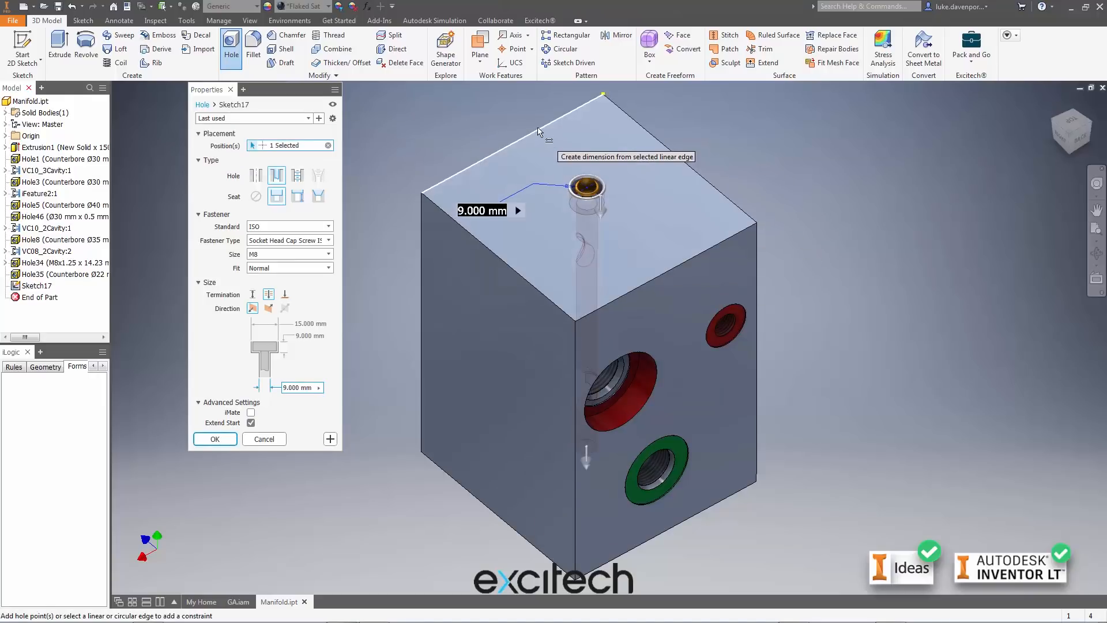
pyautogui.click(539, 130)
pyautogui.click(638, 121)
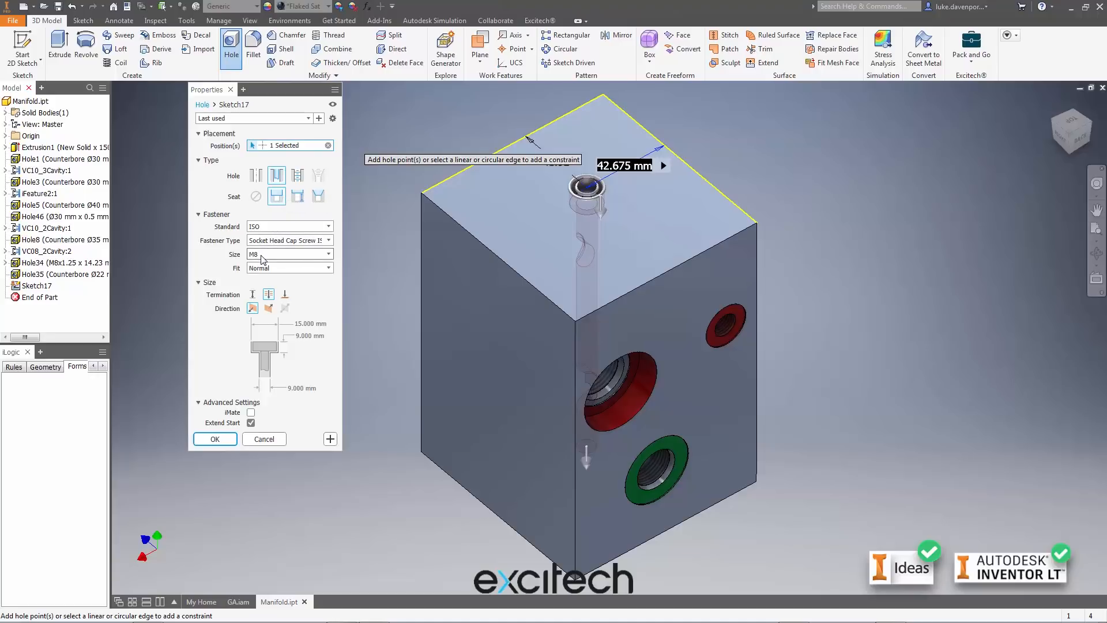
pyautogui.click(330, 439)
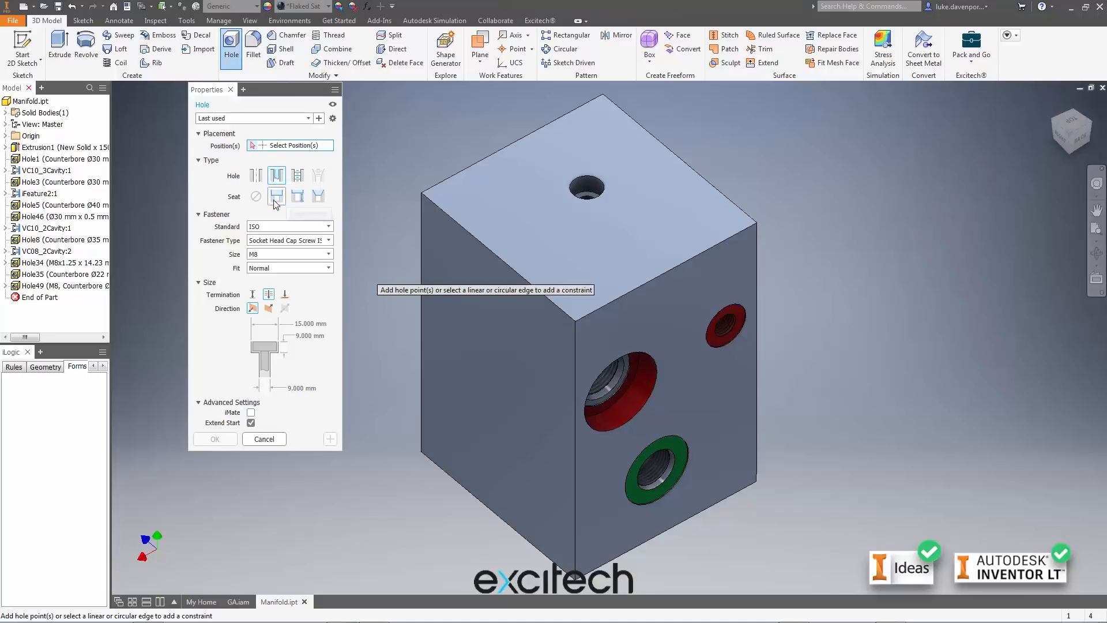
# Configure the next counterbore clearance hole as size M10 with Close fit, Distance termination and a 45 mm depth
pyautogui.click(303, 255)
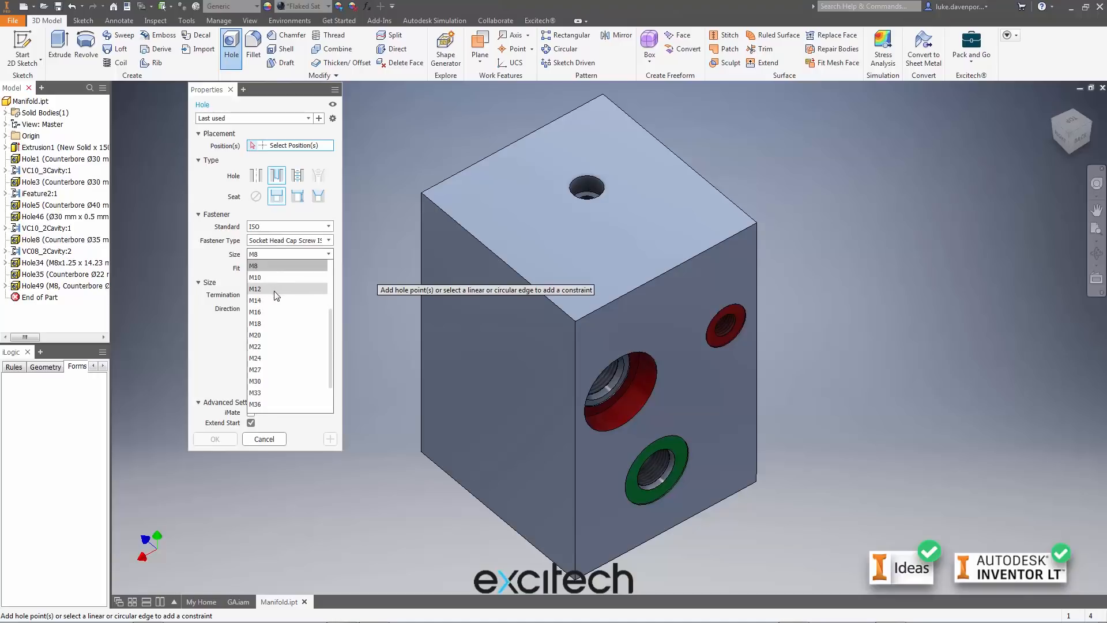
pyautogui.click(268, 278)
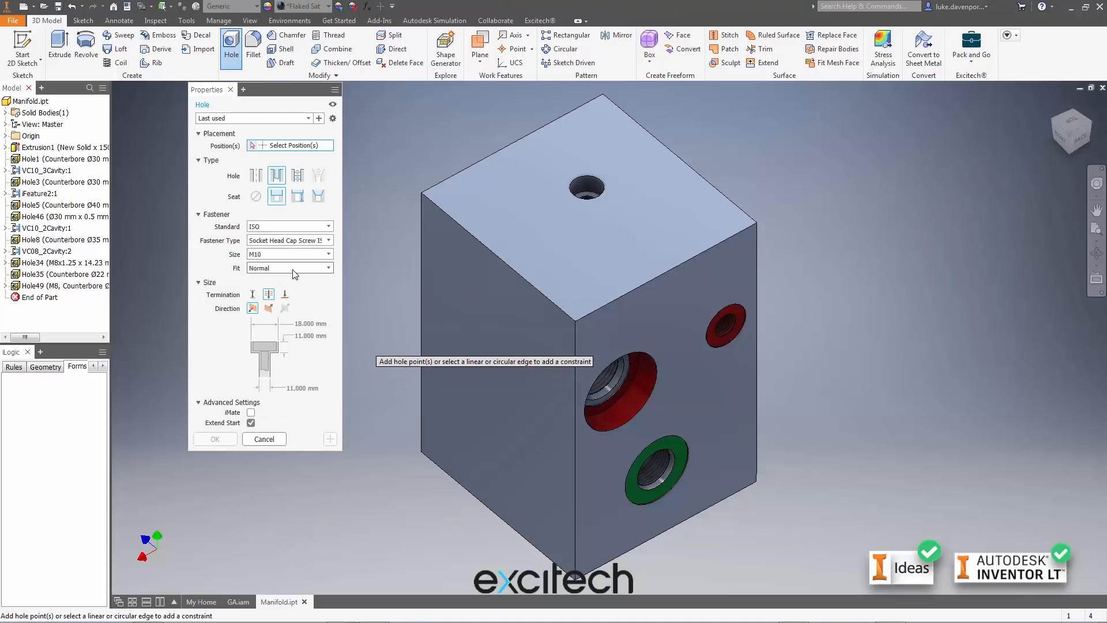
pyautogui.click(276, 268)
pyautogui.click(273, 279)
pyautogui.click(253, 295)
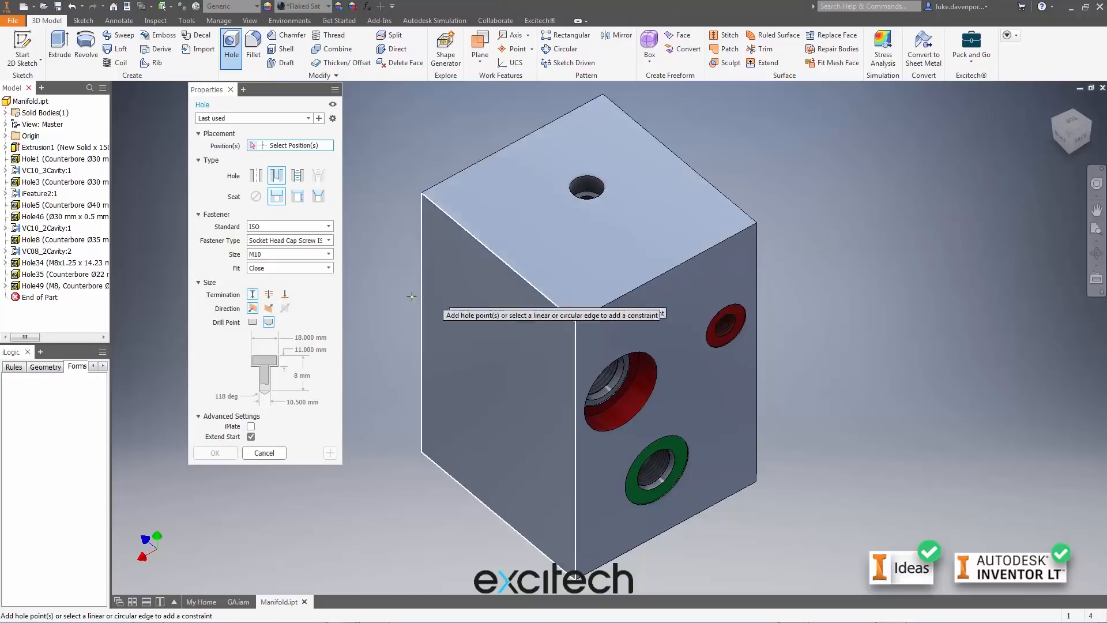
pyautogui.click(301, 376)
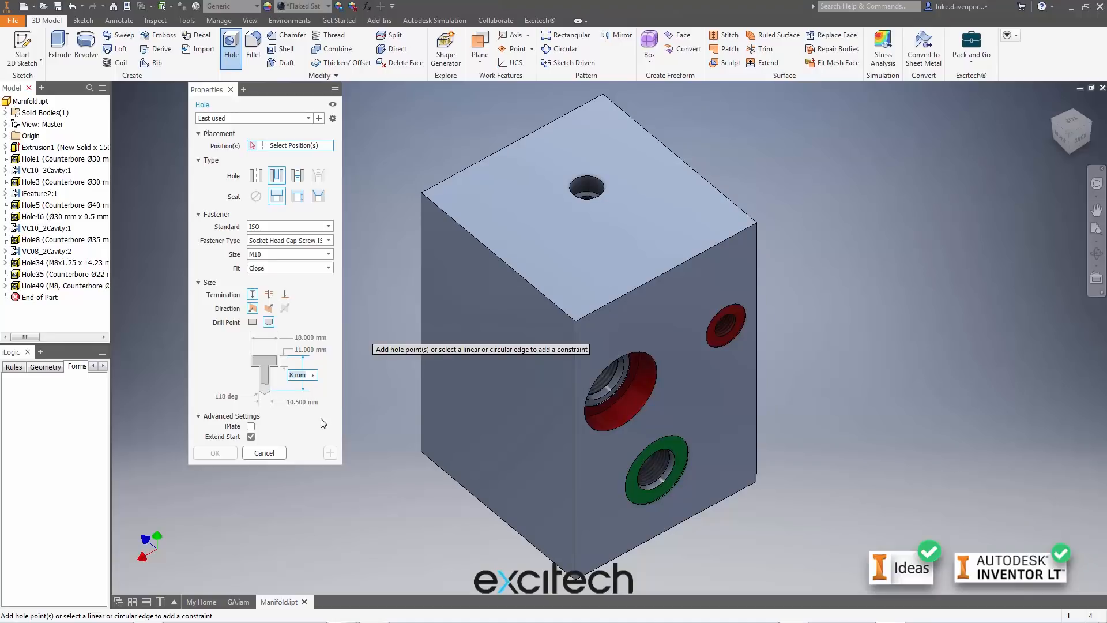
pyautogui.write('45')
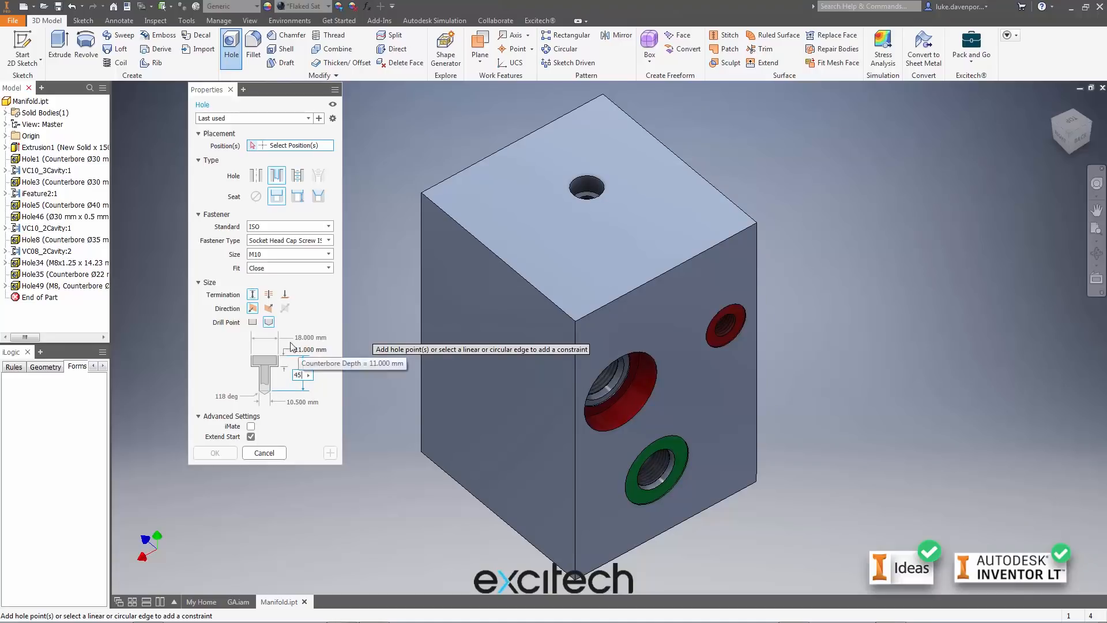
# Position the M10 hole on the top face, dimensioned about 31 mm and 34 mm from the two front edges
pyautogui.click(581, 248)
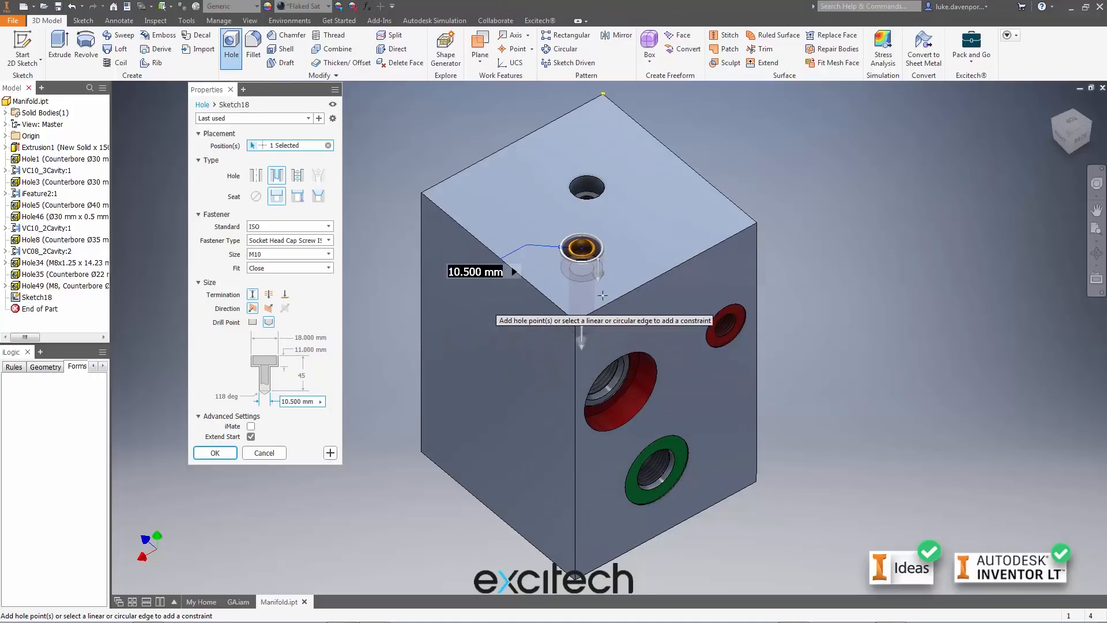
pyautogui.click(530, 284)
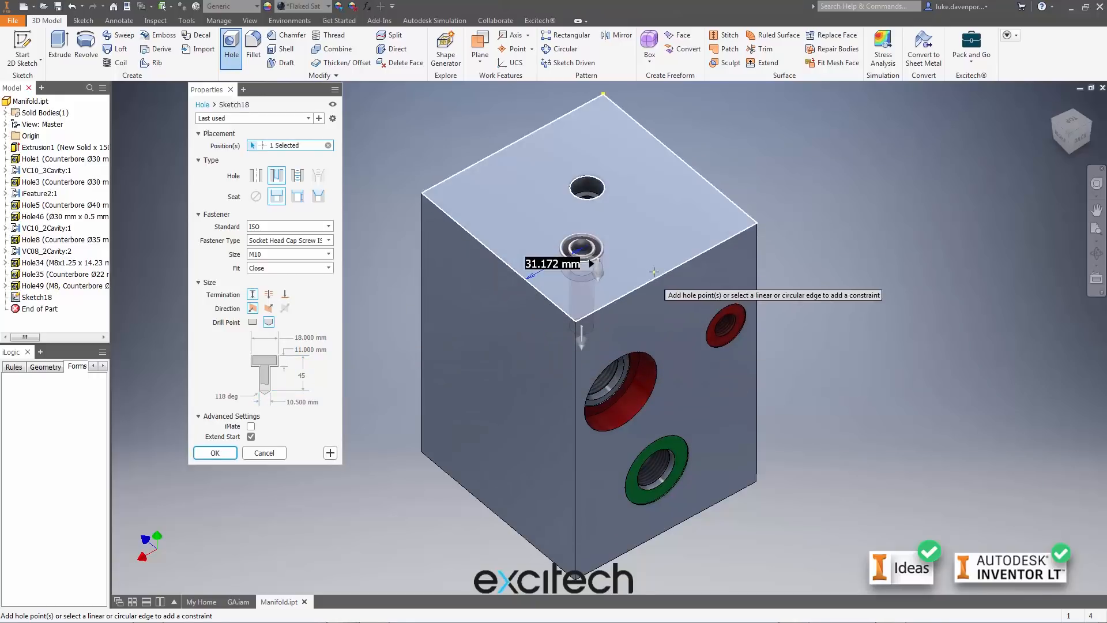
pyautogui.click(659, 275)
pyautogui.scroll(-3, 808, 191)
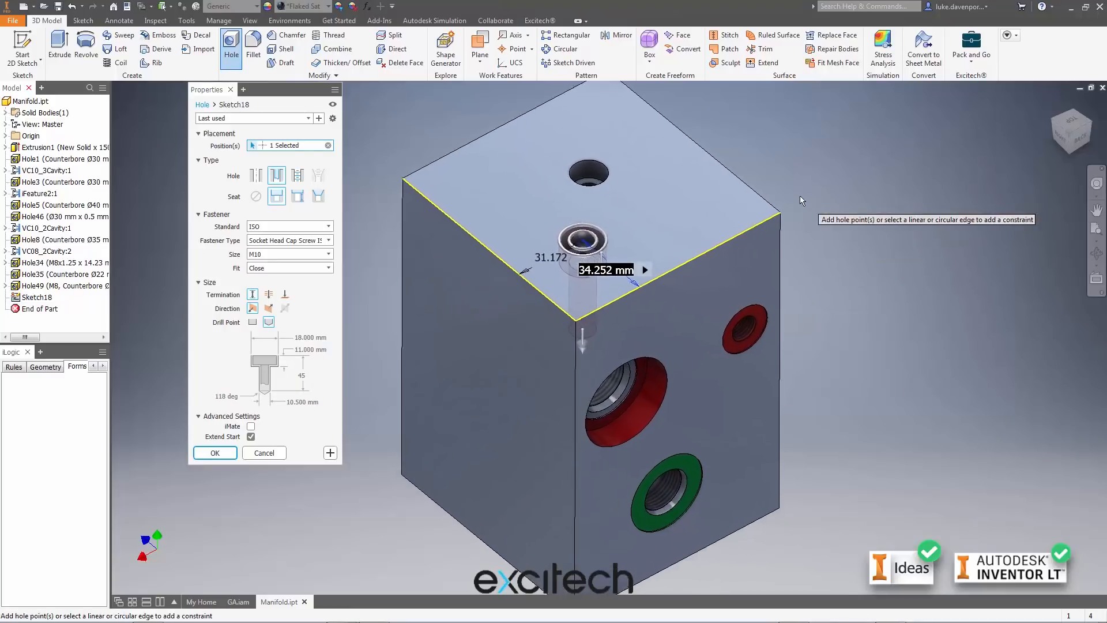
pyautogui.scroll(-2, 800, 201)
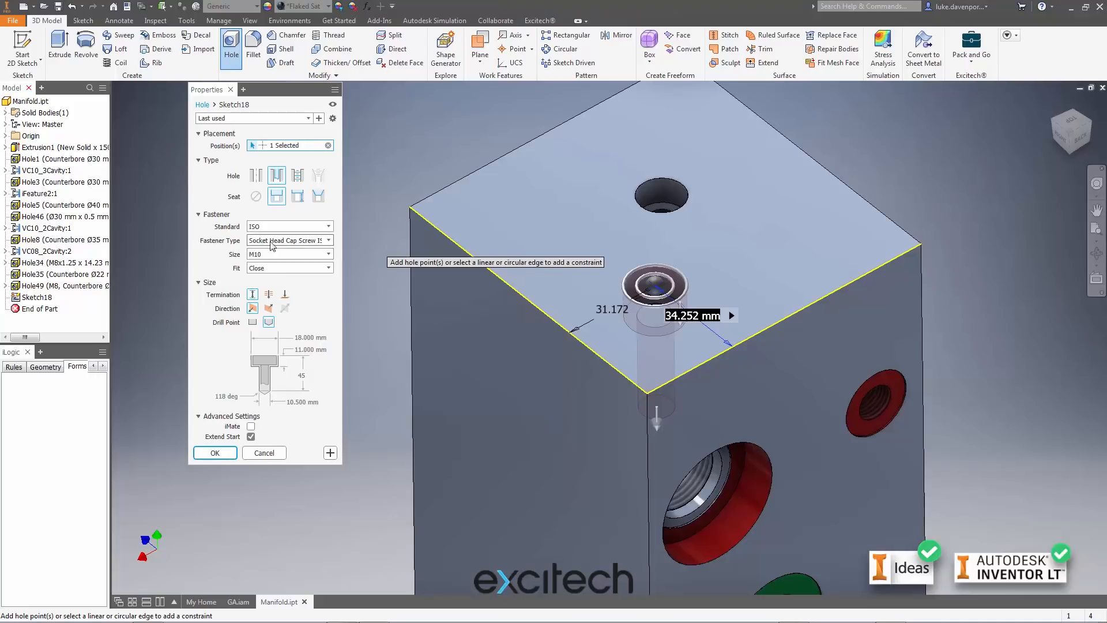
# Save the M10 hole settings as a preset named Clearance_Counterbore_Socket Head Cap Screw ISO 4762_M10_Angle_10.500 mm_45DP
pyautogui.click(319, 118)
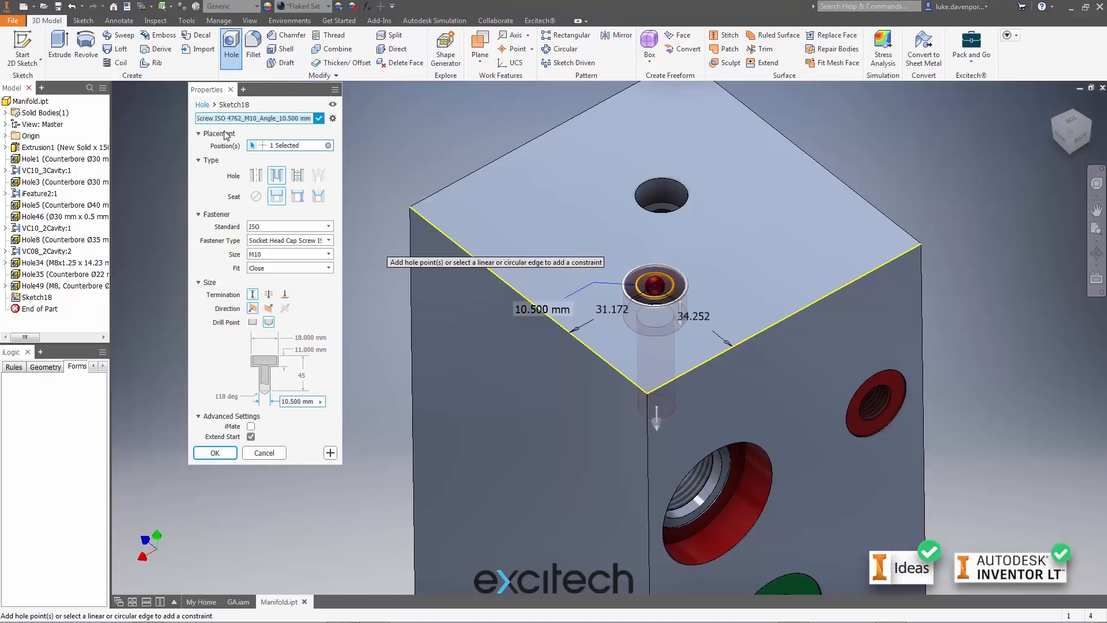
pyautogui.click(203, 118)
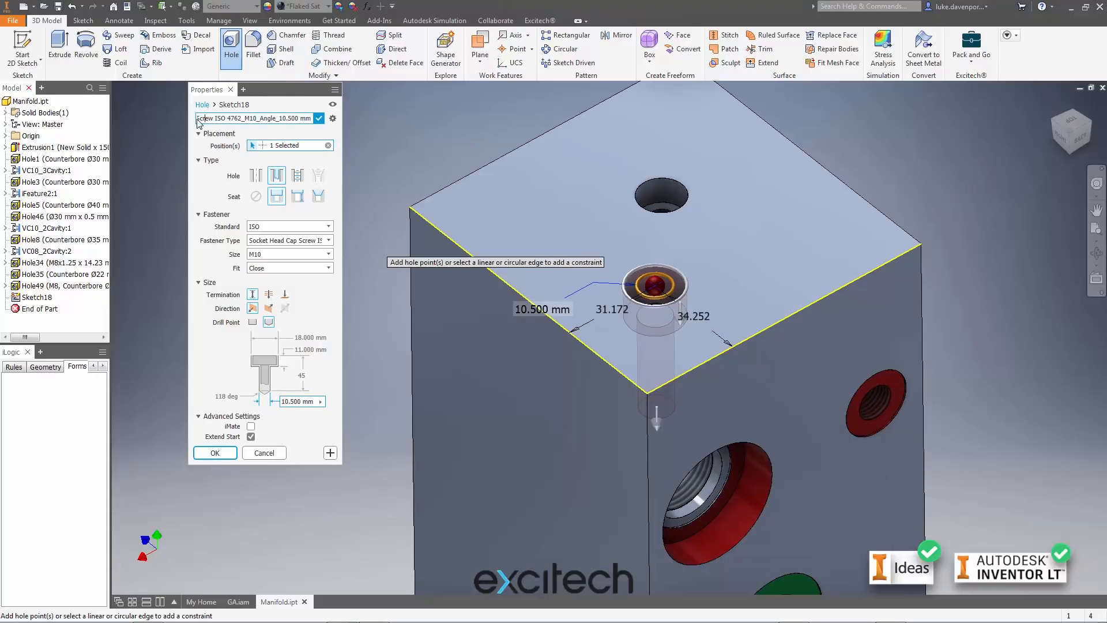
pyautogui.moveTo(198, 119); pyautogui.dragTo(301, 123)
pyautogui.hotkey('ctrl', 'v')
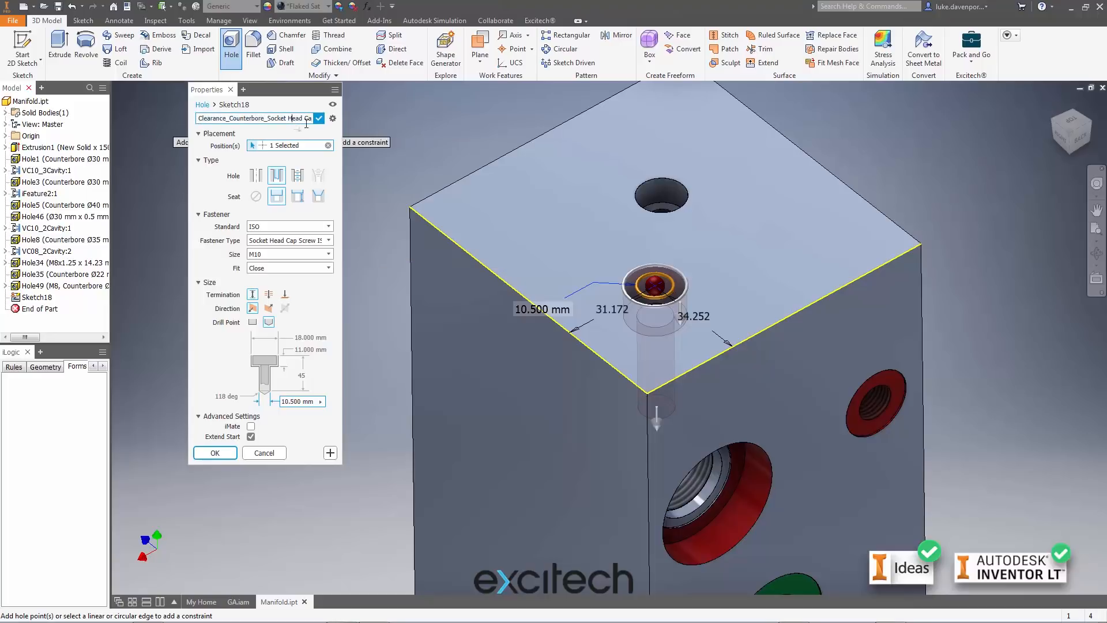
pyautogui.press('Right')
pyautogui.press('Right')
pyautogui.press('Right')
pyautogui.press('Right')
pyautogui.press('Right')
pyautogui.press('Right')
pyautogui.press('Right')
pyautogui.press('Right')
pyautogui.press('Right')
pyautogui.press('Right')
pyautogui.press('Right')
pyautogui.press('Right')
pyautogui.press('Right')
pyautogui.press('Right')
pyautogui.press('Right')
pyautogui.press('Right')
pyautogui.press('Right')
pyautogui.press('Right')
pyautogui.press('Right')
pyautogui.press('Right')
pyautogui.press('Left')
pyautogui.press('Left')
pyautogui.press('Left')
pyautogui.press('Left')
pyautogui.press('Left')
pyautogui.press('Left')
pyautogui.press('Left')
pyautogui.press('Left')
pyautogui.press('Left')
pyautogui.press('Left')
pyautogui.press('Left')
pyautogui.press('Left')
pyautogui.press('Left')
pyautogui.press('Left')
pyautogui.press('Left')
pyautogui.press('Left')
pyautogui.press('Left')
pyautogui.press('Left')
pyautogui.press('Left')
pyautogui.press('Left')
pyautogui.press('Right')
pyautogui.press('Right')
pyautogui.press('Right')
pyautogui.press('Right')
pyautogui.press('Right')
pyautogui.press('Right')
pyautogui.press('Right')
pyautogui.press('Right')
pyautogui.press('Right')
pyautogui.press('Right')
pyautogui.press('Right')
pyautogui.press('Right')
pyautogui.press('Right')
pyautogui.press('Right')
pyautogui.press('Right')
pyautogui.press('Right')
pyautogui.press('Right')
pyautogui.press('Right')
pyautogui.press('Right')
pyautogui.press('Right')
pyautogui.write('_')
pyautogui.write('45')
pyautogui.write('D')
pyautogui.write('P')
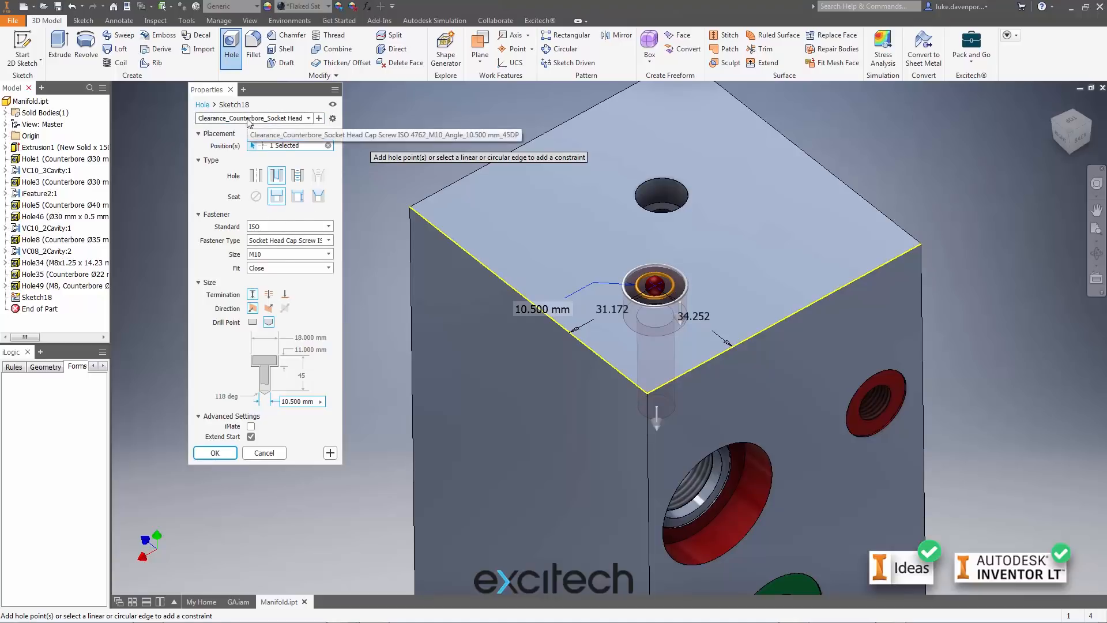
# Create the M10 counterbore hole on the manifold's top face and close the Hole command
pyautogui.click(330, 454)
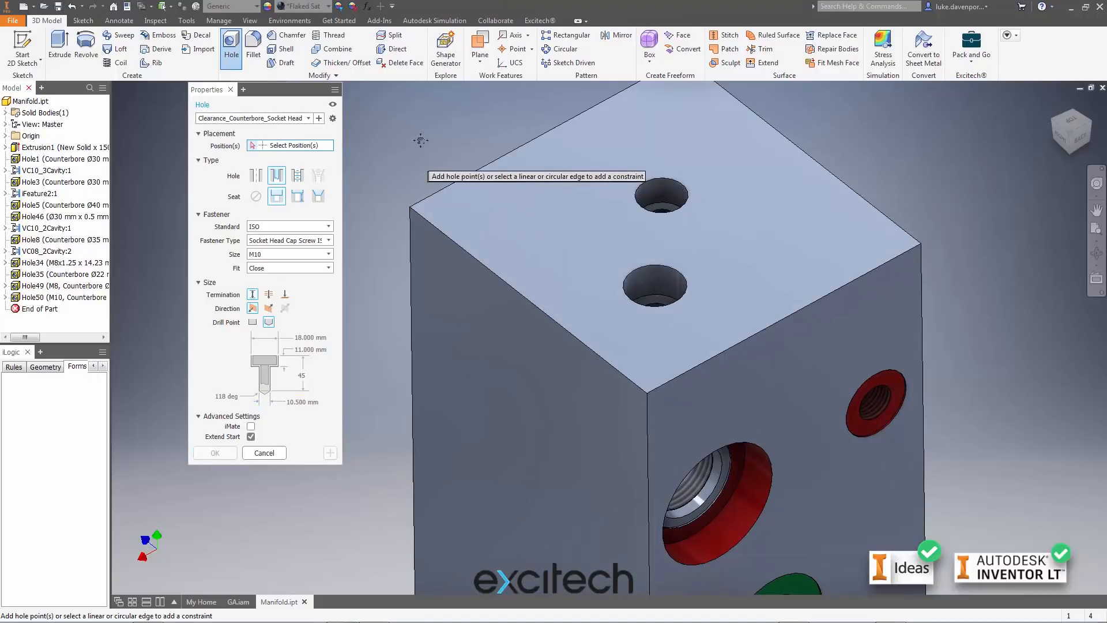
pyautogui.moveTo(421, 140); pyautogui.dragTo(436, 122, button='middle')
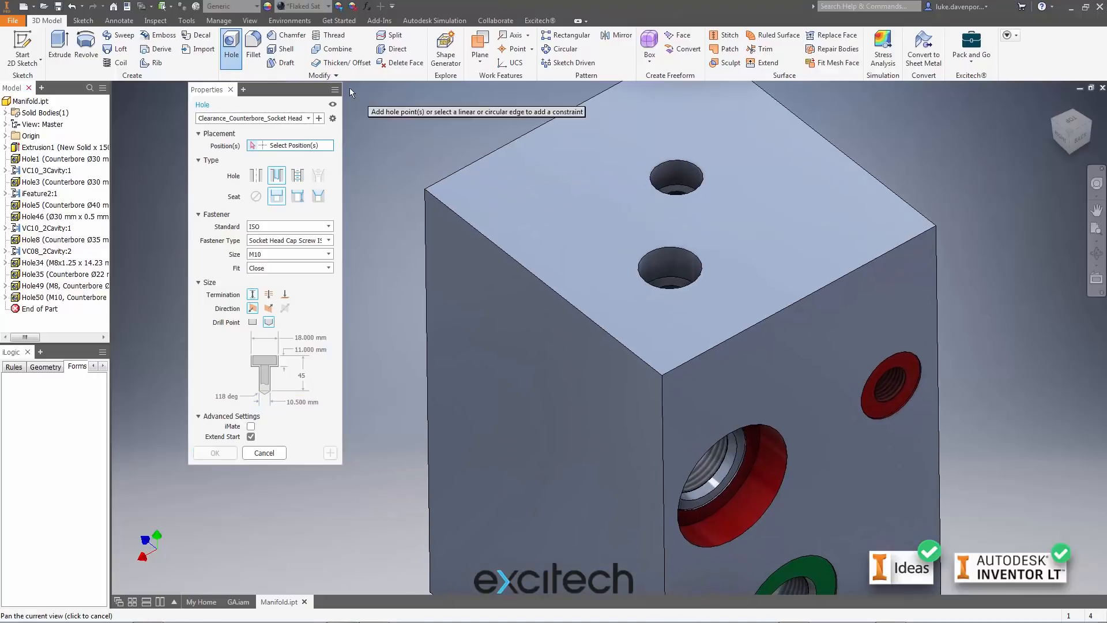
pyautogui.click(231, 90)
# Create a hole on the manifold's blank side face using the Simple_Counterbore_Flat_7.5 preset, and close the Hole command
pyautogui.moveTo(337, 254); pyautogui.dragTo(296, 207, button='middle')
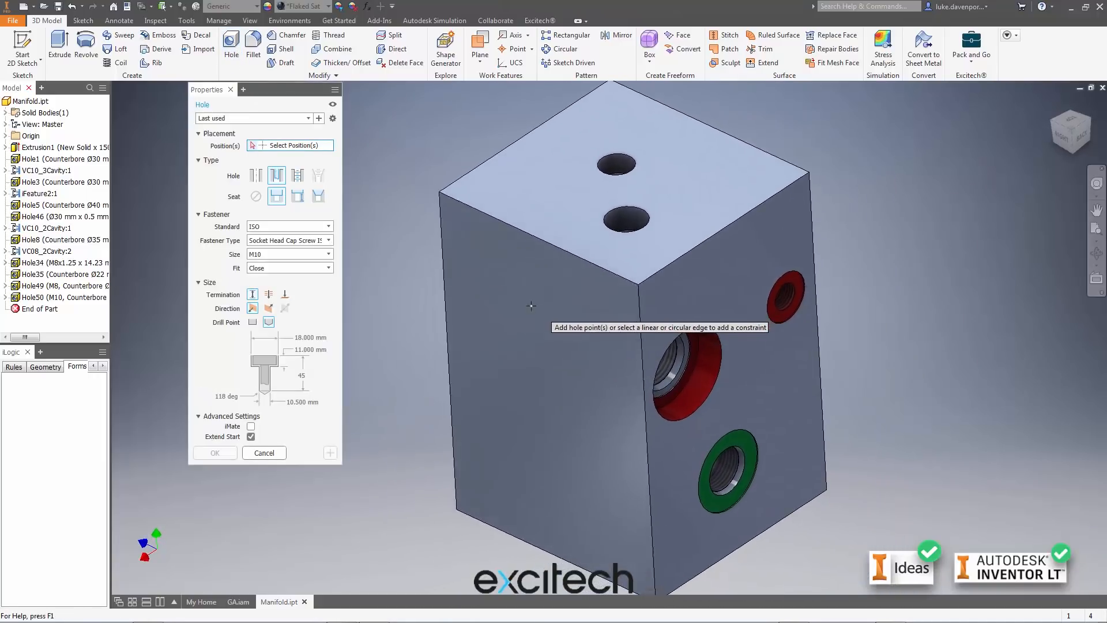
pyautogui.click(479, 332)
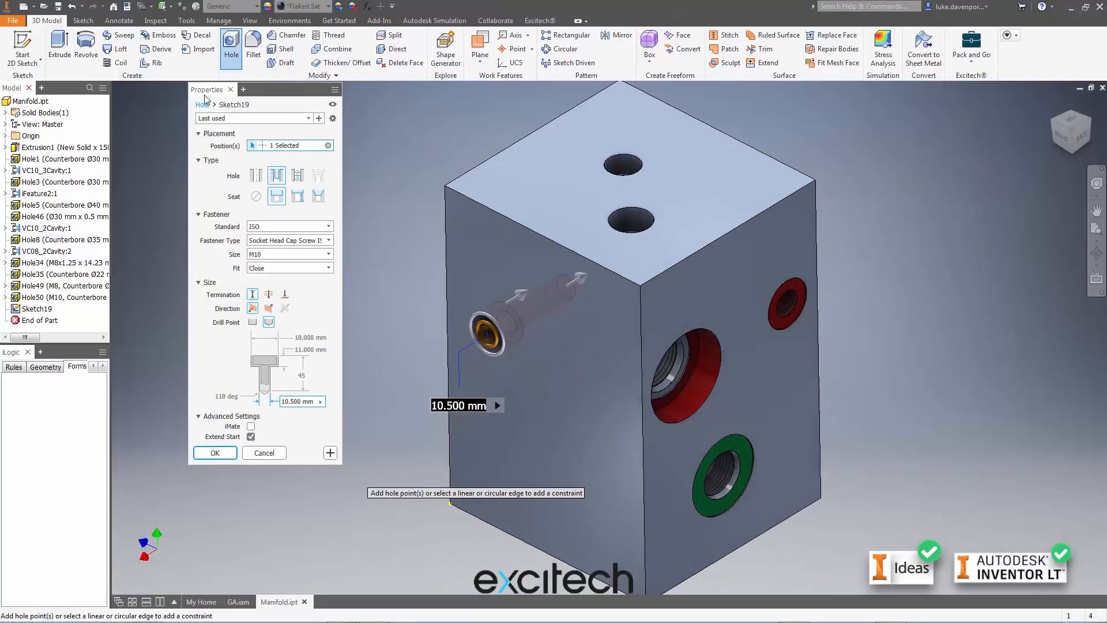
pyautogui.click(309, 118)
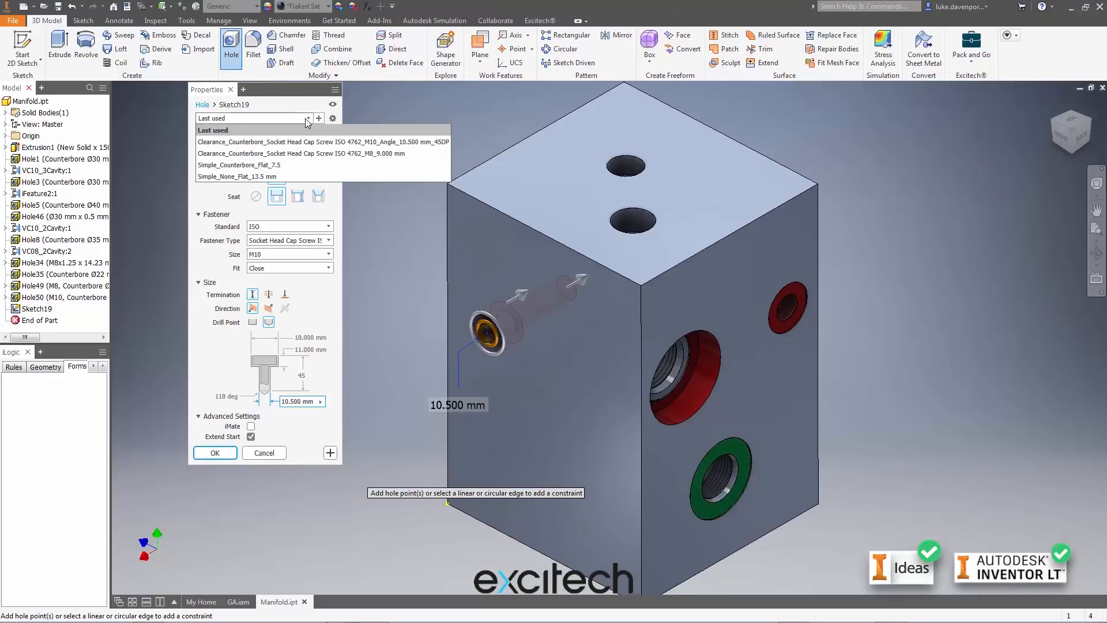
pyautogui.click(248, 165)
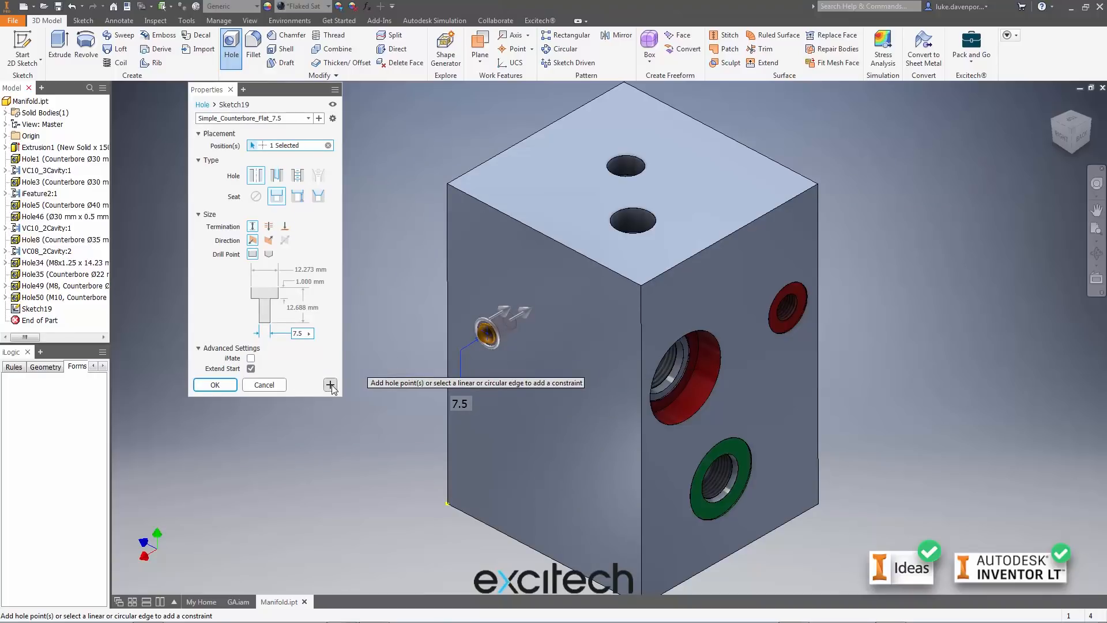
pyautogui.click(330, 385)
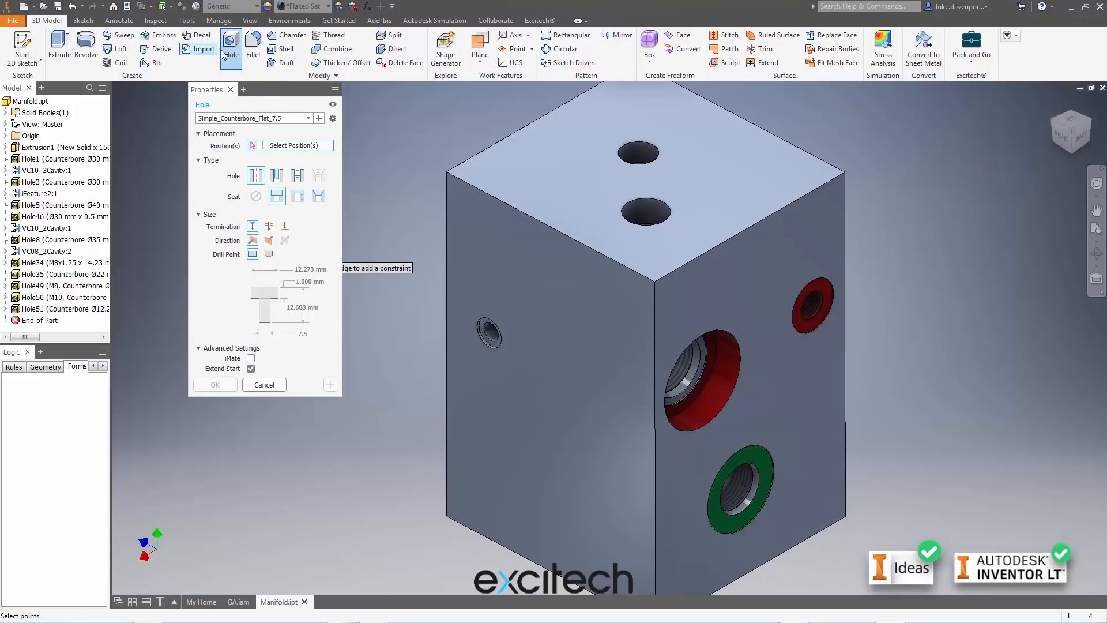
pyautogui.click(231, 90)
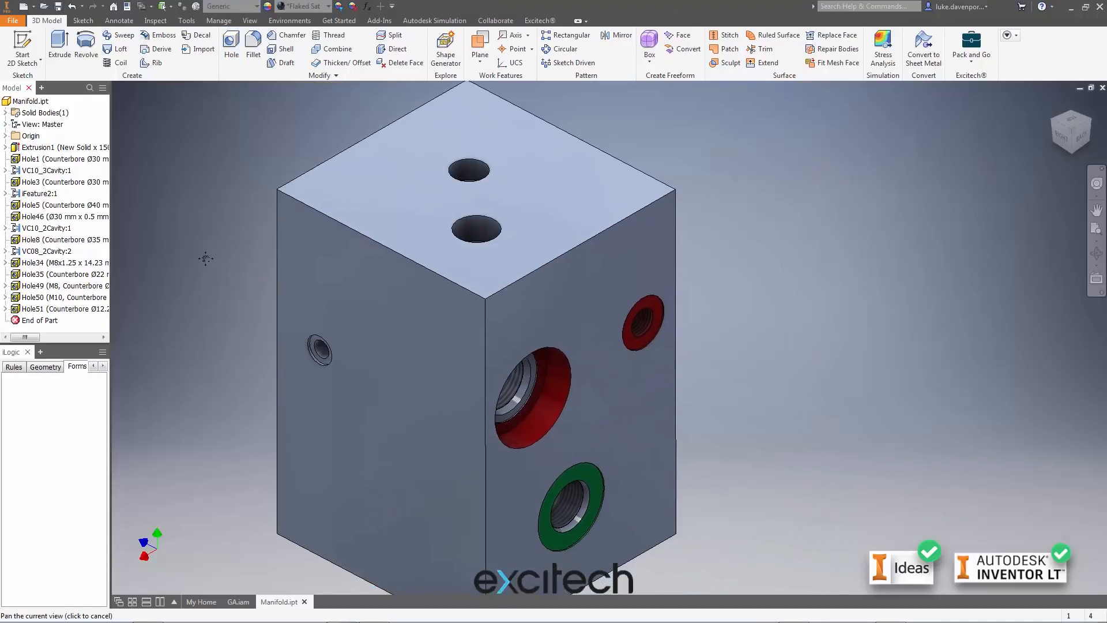
pyautogui.click(232, 47)
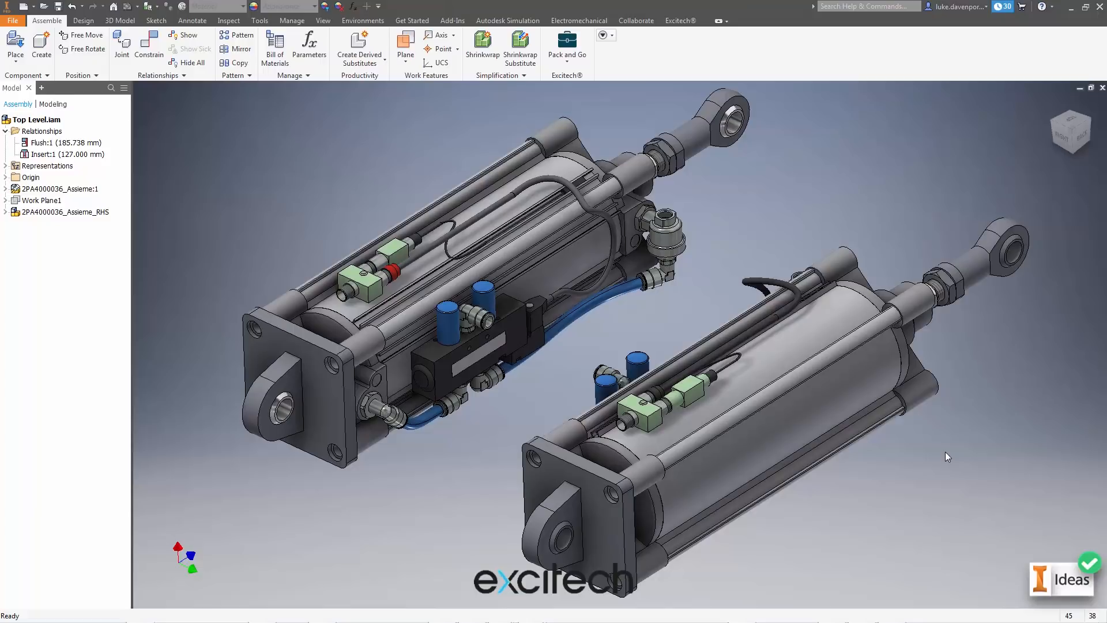
# Place one 2PA4000036_ABC tee fitting between the two cylinder assemblies, rotated 90° about Z
pyautogui.moveTo(945, 456); pyautogui.dragTo(941, 454, button='middle')
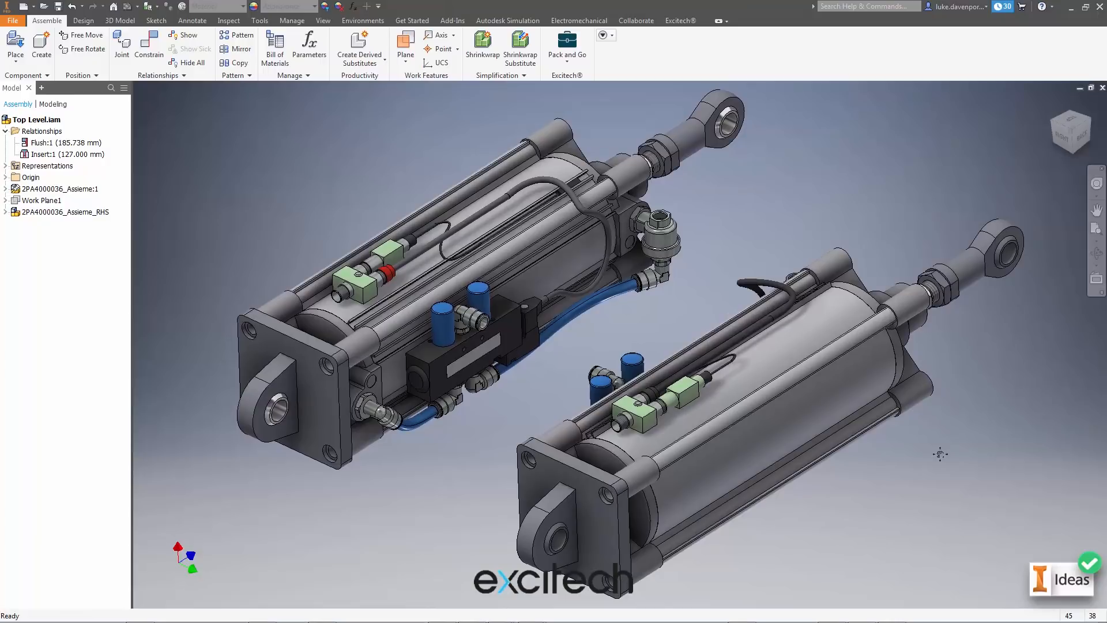
pyautogui.click(16, 45)
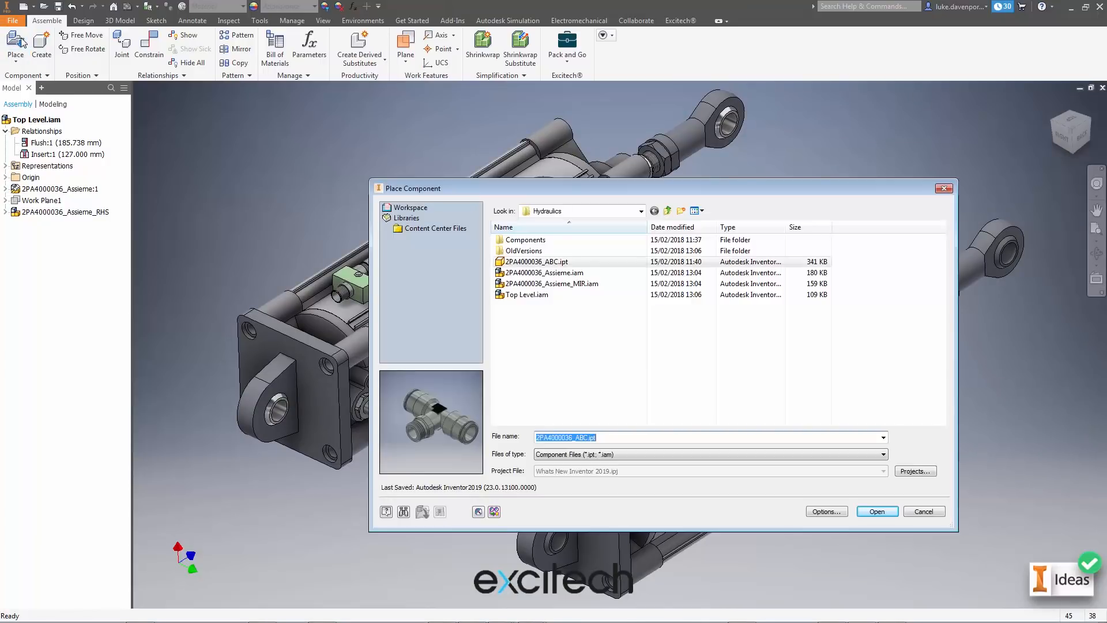
pyautogui.doubleClick(526, 272)
pyautogui.scroll(5, 585, 270)
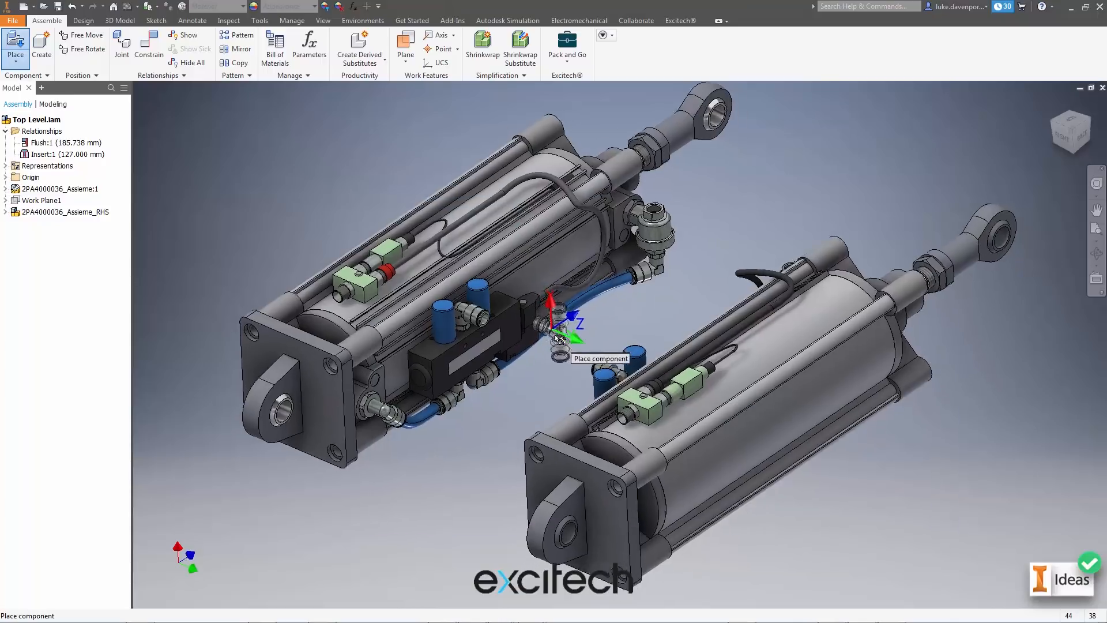
pyautogui.scroll(4, 587, 269)
pyautogui.rightClick(583, 250)
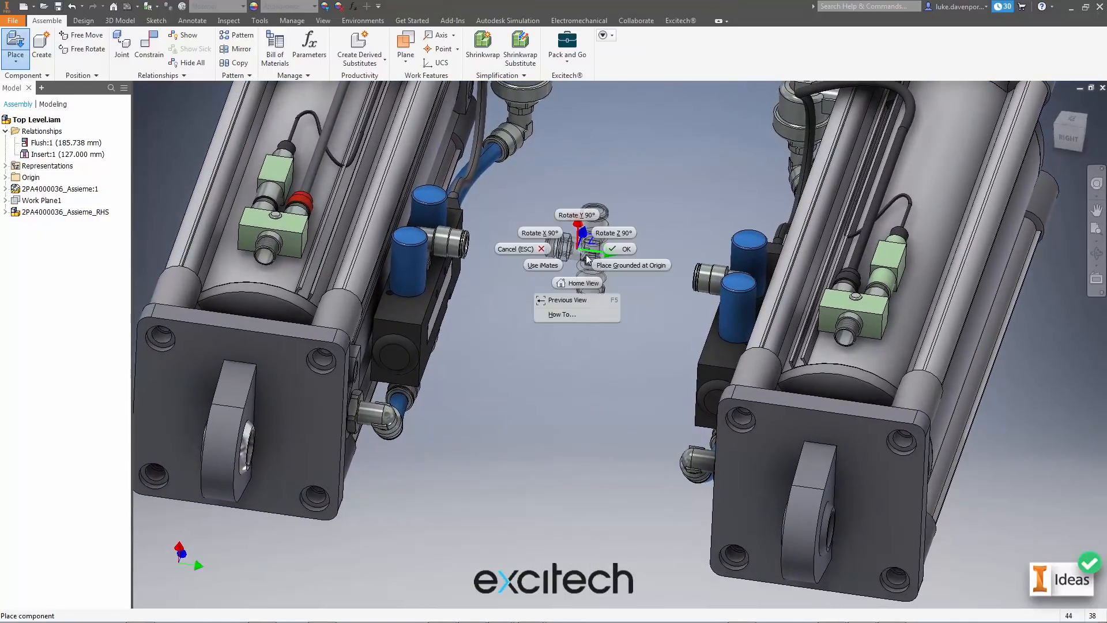
pyautogui.click(617, 236)
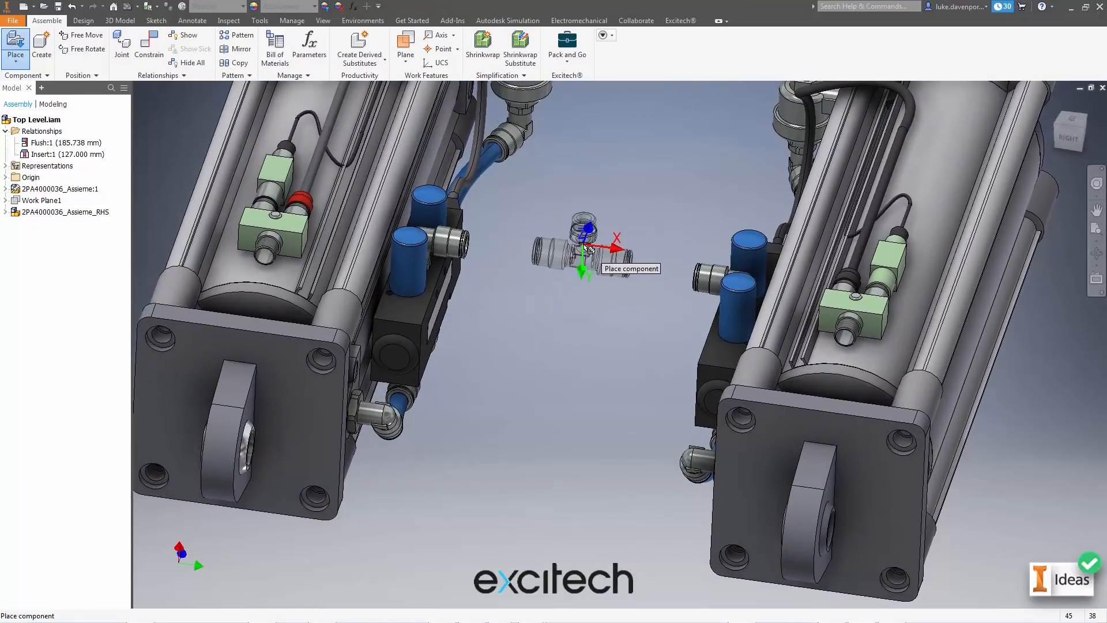
pyautogui.click(587, 242)
pyautogui.moveTo(597, 186); pyautogui.dragTo(683, 216, button='middle')
pyautogui.press('Escape')
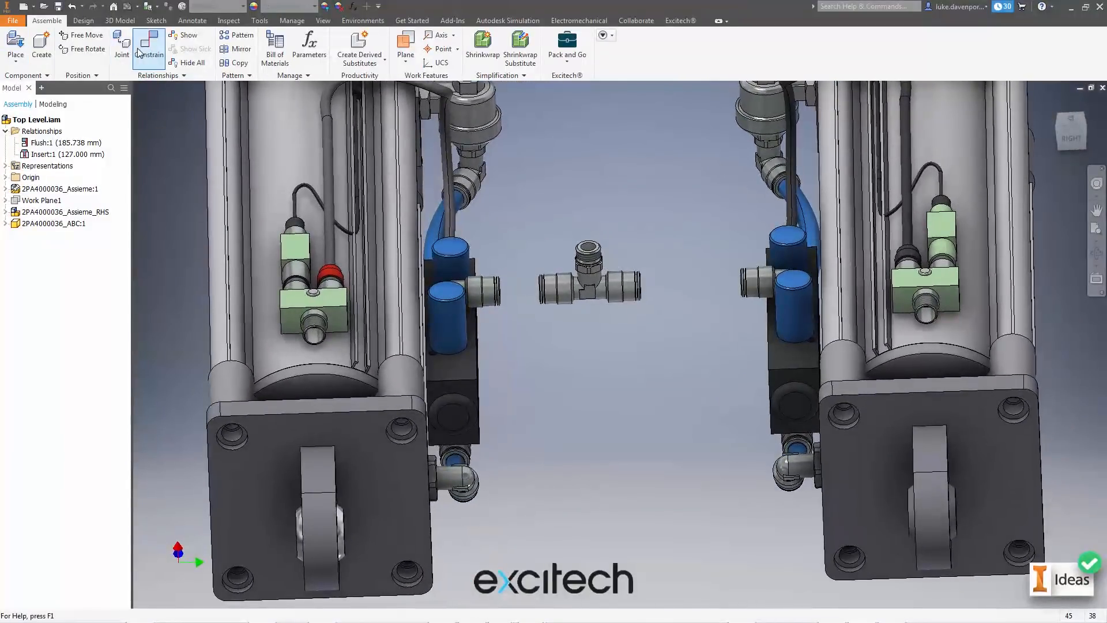
# Add a mate constraint with 0 mm offset between the tee fitting's long axis and the right-hand cylinder's elbow fitting axis
pyautogui.click(140, 51)
pyautogui.scroll(4, 576, 272)
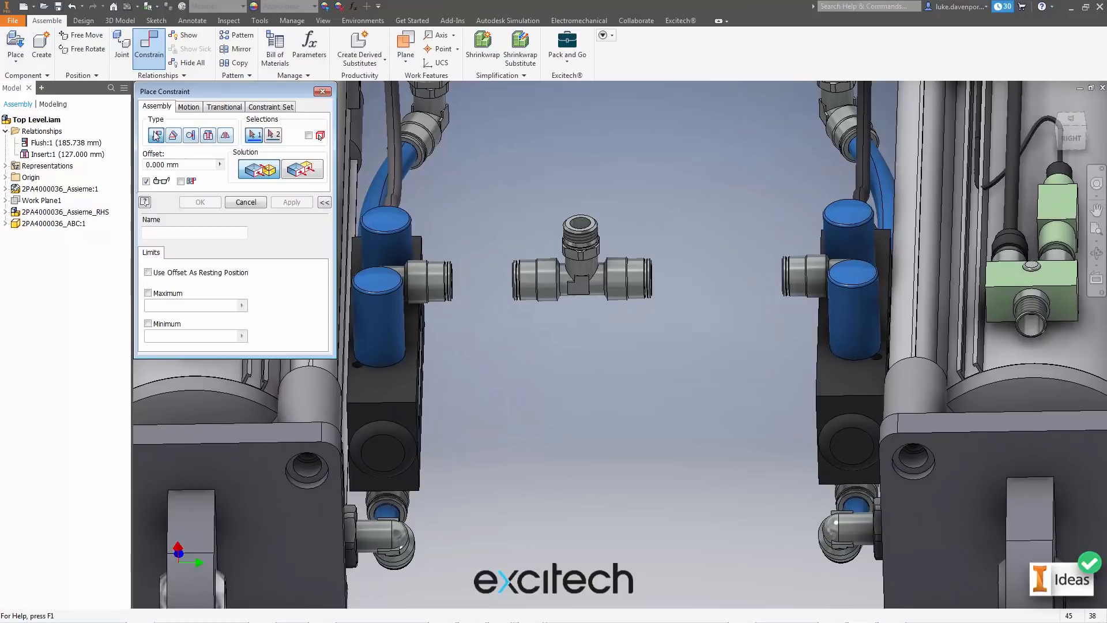
pyautogui.click(626, 295)
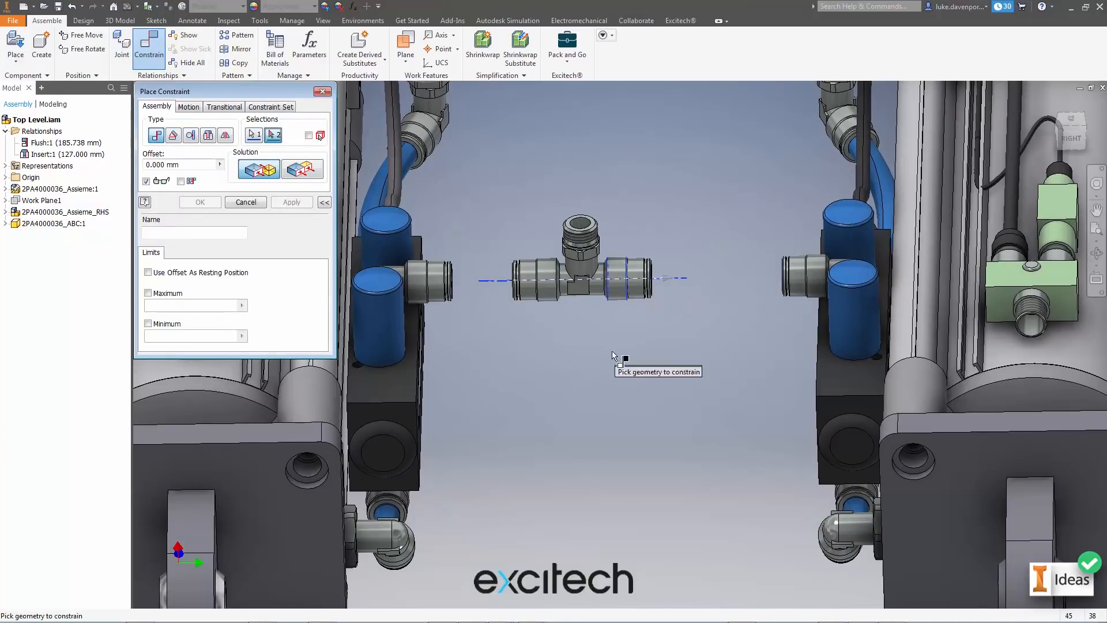
pyautogui.click(815, 278)
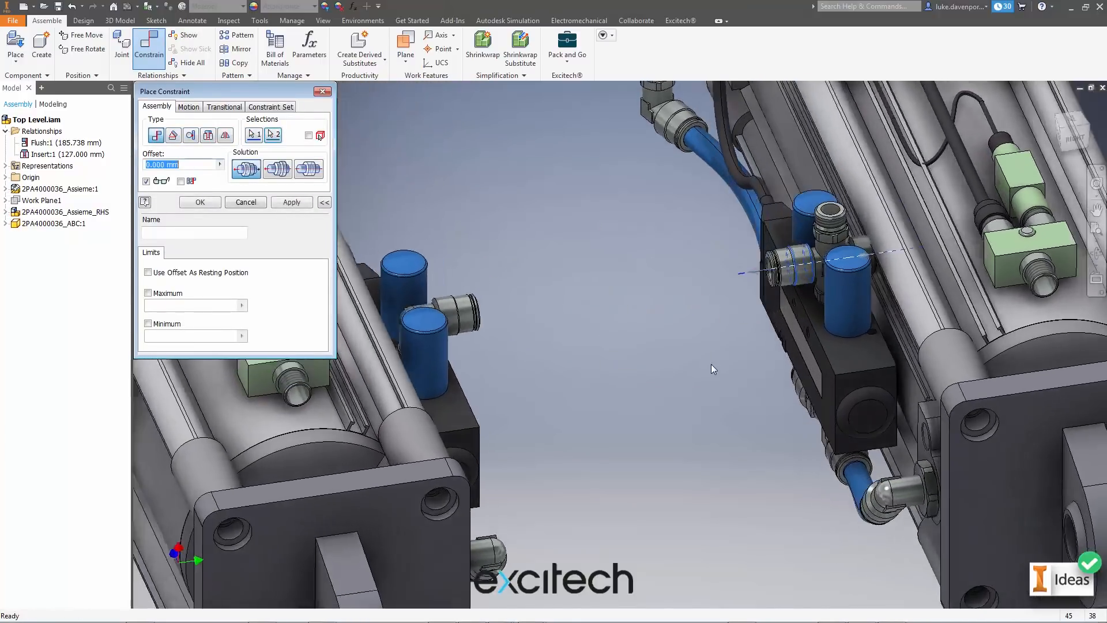
pyautogui.keyDown('shift'); pyautogui.moveTo(712, 364); pyautogui.dragTo(410, 244, button='middle'); pyautogui.keyUp('shift')
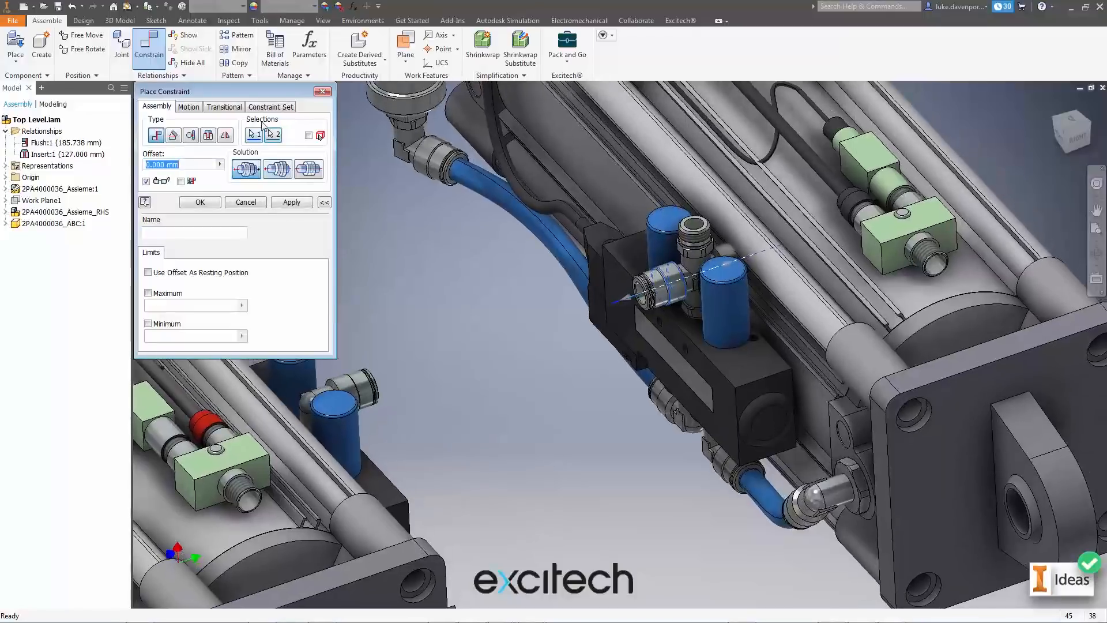
pyautogui.click(208, 205)
# Slide the tee fitting along its constrained axis into the gap between the two cylinder assemblies
pyautogui.moveTo(706, 237); pyautogui.dragTo(483, 294)
pyautogui.click(382, 272)
pyautogui.keyDown('shift'); pyautogui.moveTo(379, 269); pyautogui.dragTo(410, 286, button='middle'); pyautogui.keyUp('shift')
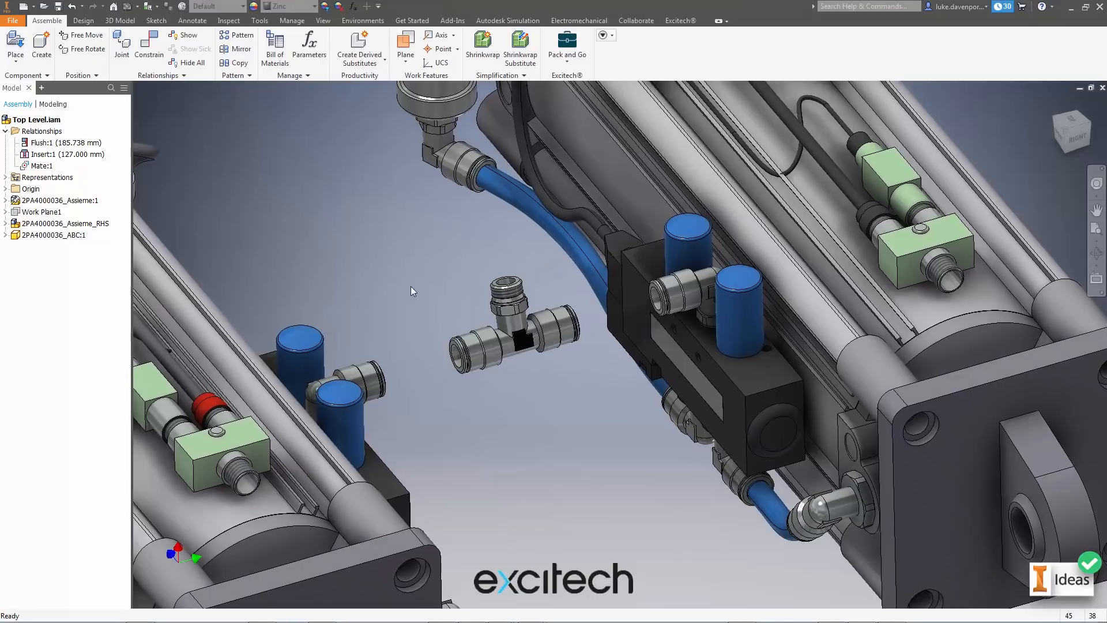
# Edit the tee fitting's axis mate and compare how its Opposed and Aligned solutions orient the fitting
pyautogui.rightClick(50, 168)
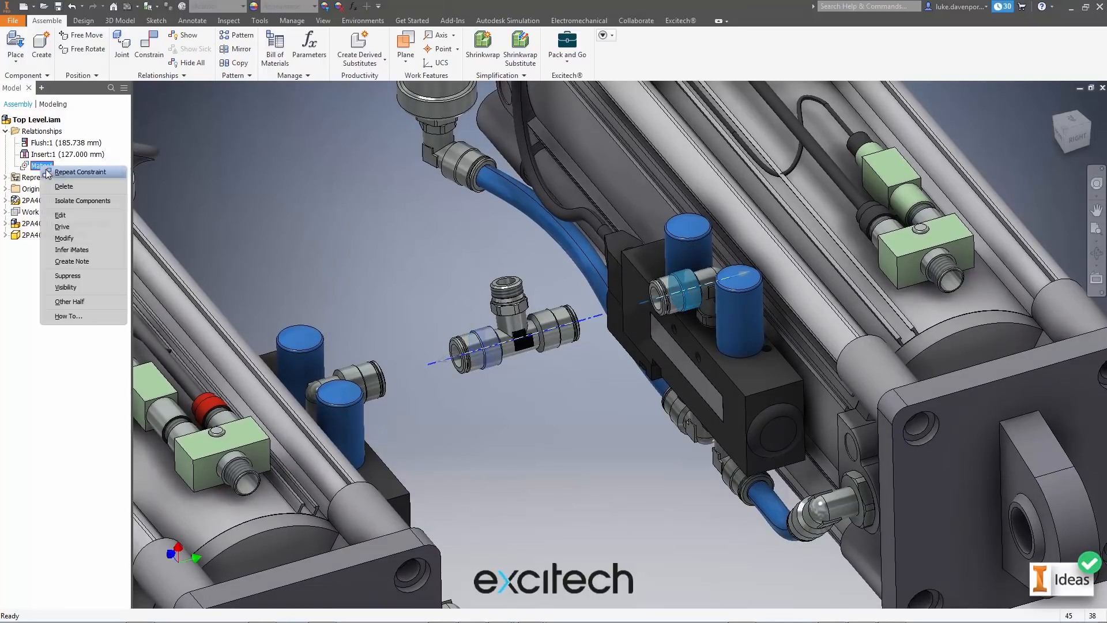
pyautogui.click(62, 216)
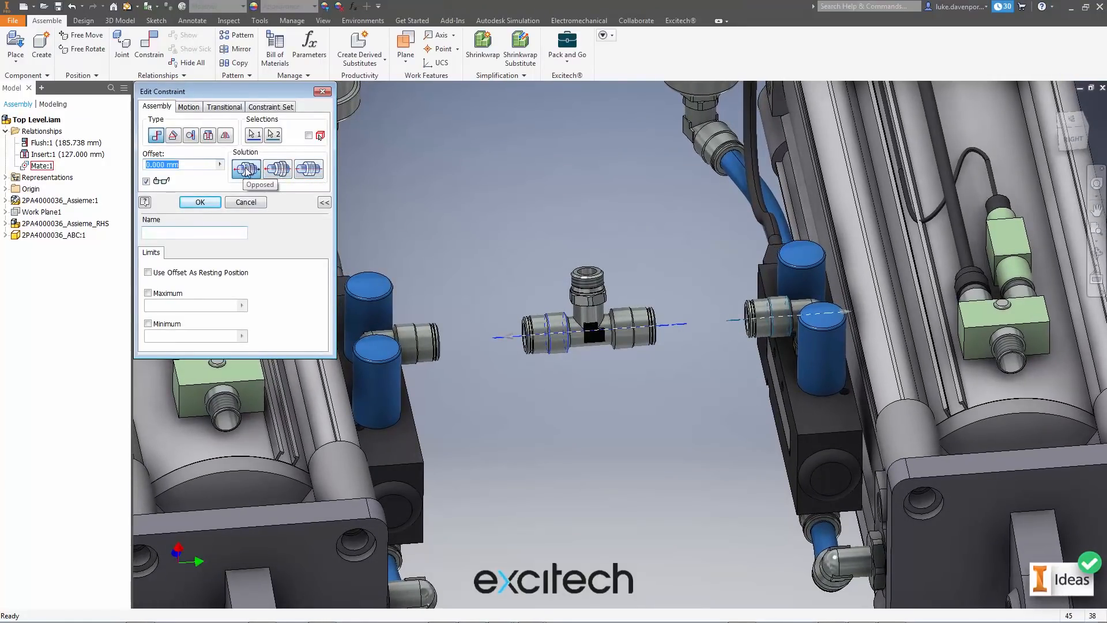
pyautogui.click(251, 171)
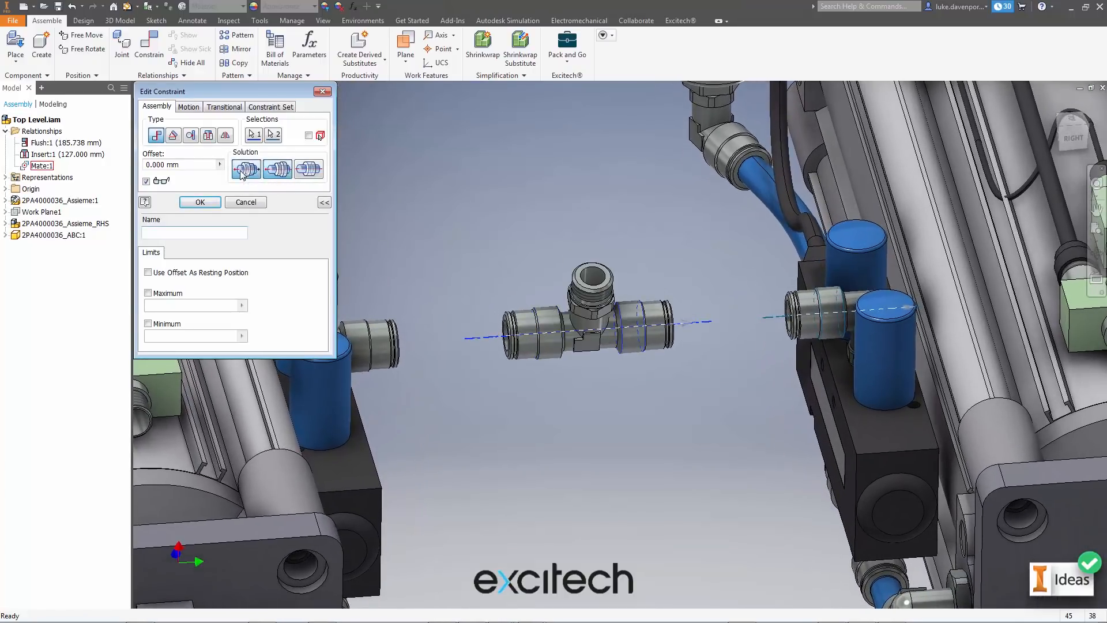
pyautogui.click(241, 175)
pyautogui.click(274, 174)
pyautogui.click(246, 175)
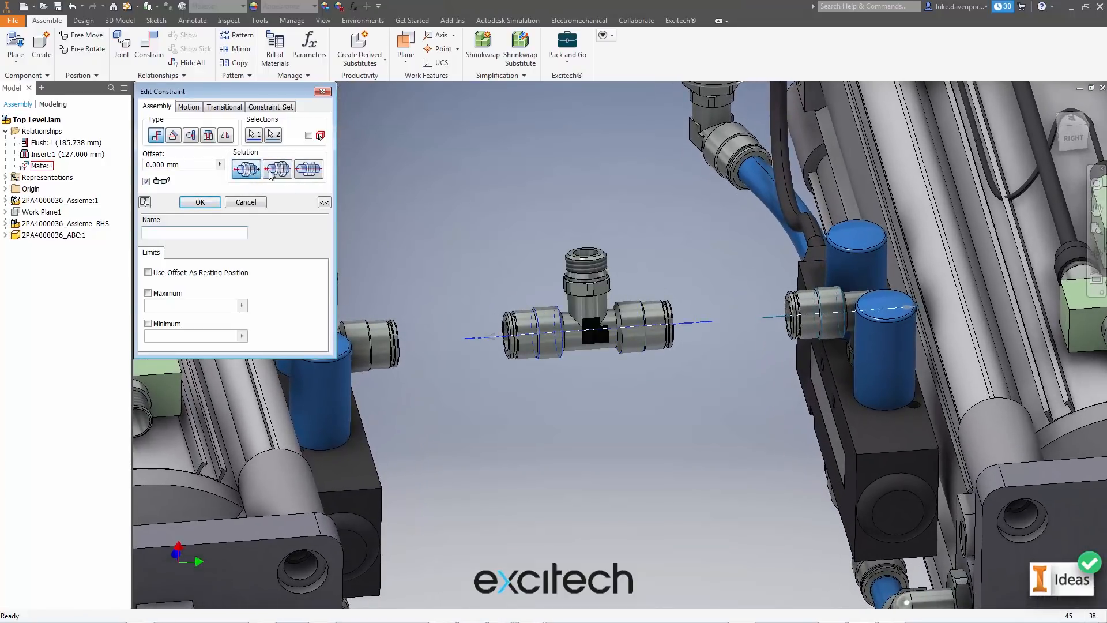
pyautogui.click(272, 174)
pyautogui.click(250, 173)
pyautogui.click(273, 174)
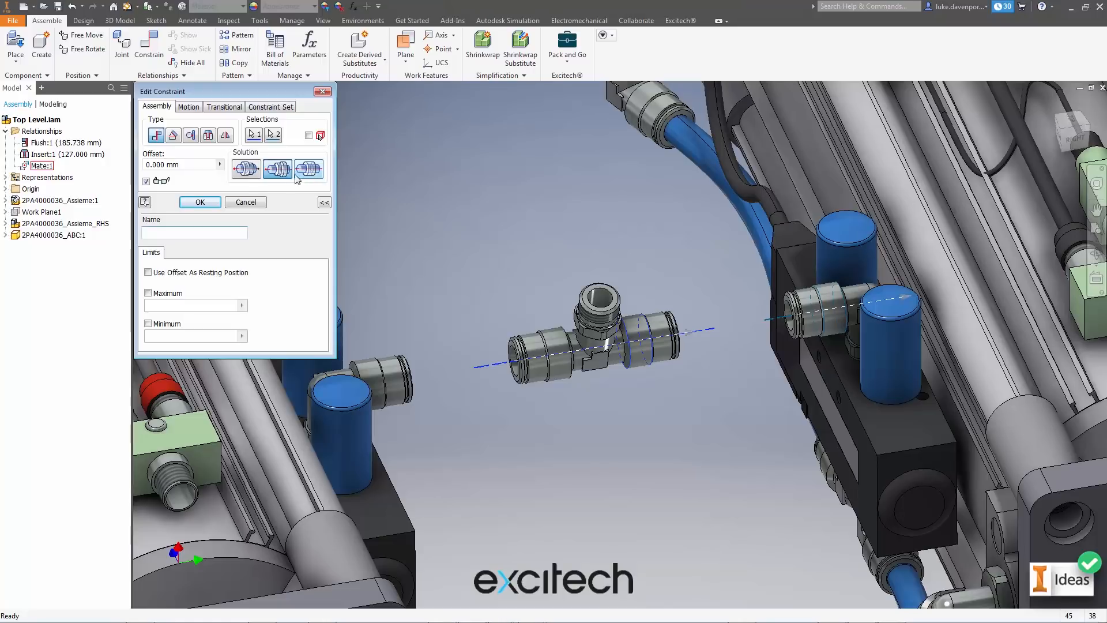
pyautogui.click(246, 171)
pyautogui.click(273, 169)
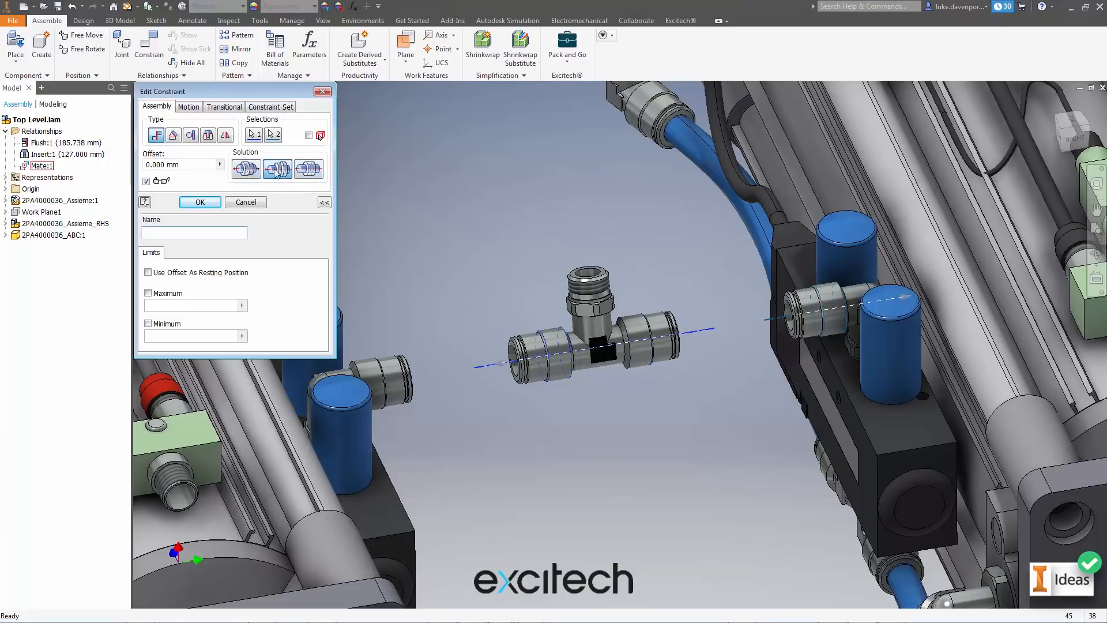
pyautogui.click(246, 172)
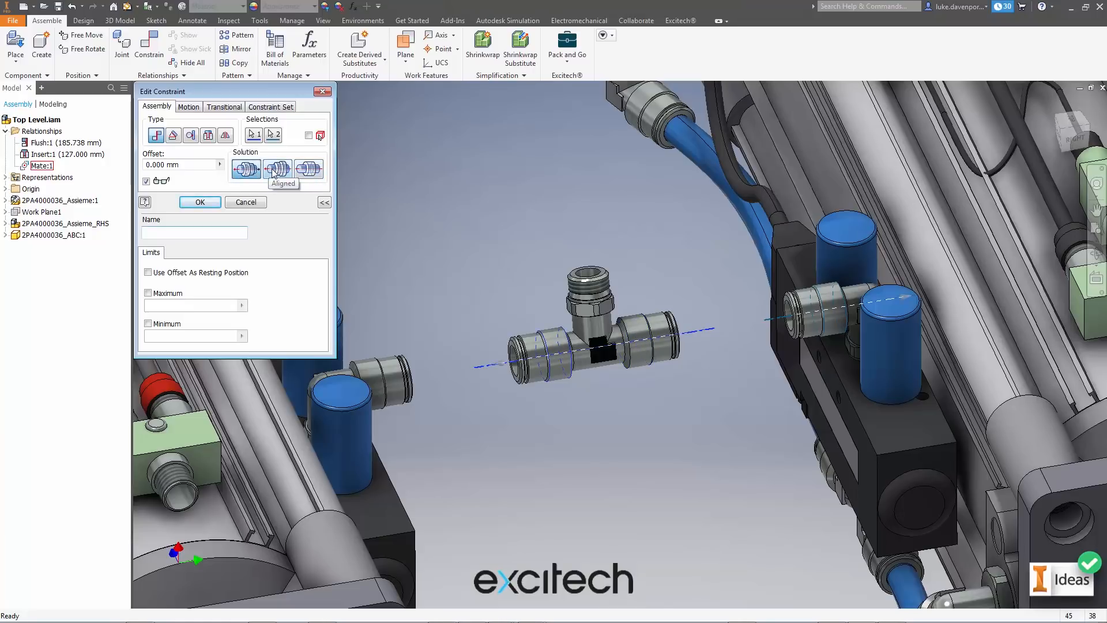
# Set the axis mate's solution to Undirected and apply the edit
pyautogui.click(304, 172)
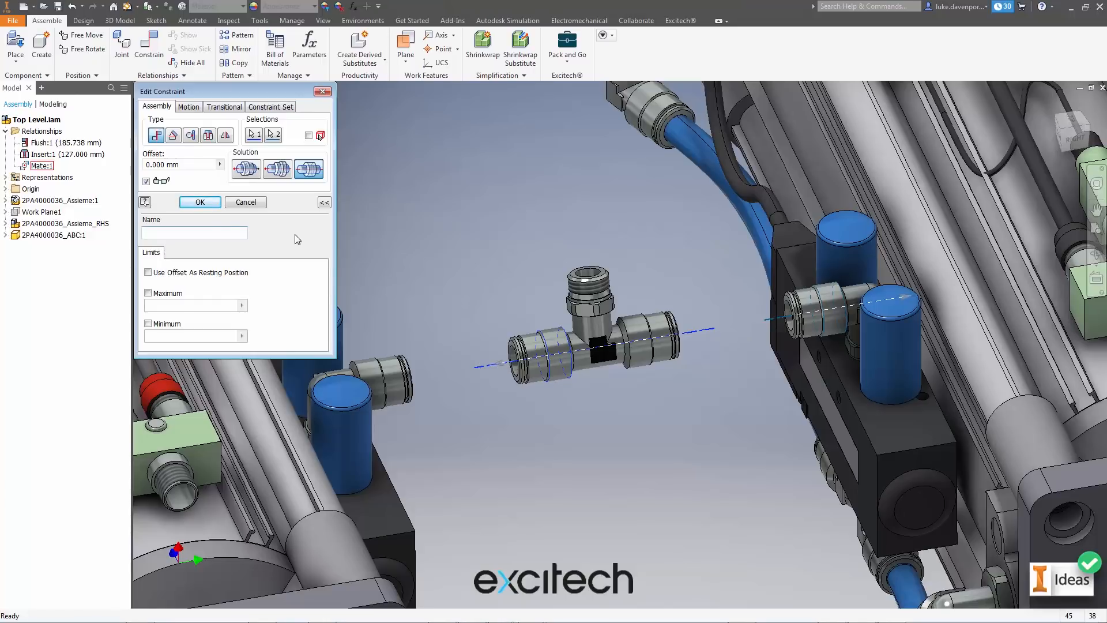
pyautogui.click(212, 204)
pyautogui.moveTo(496, 234); pyautogui.dragTo(470, 240, button='middle')
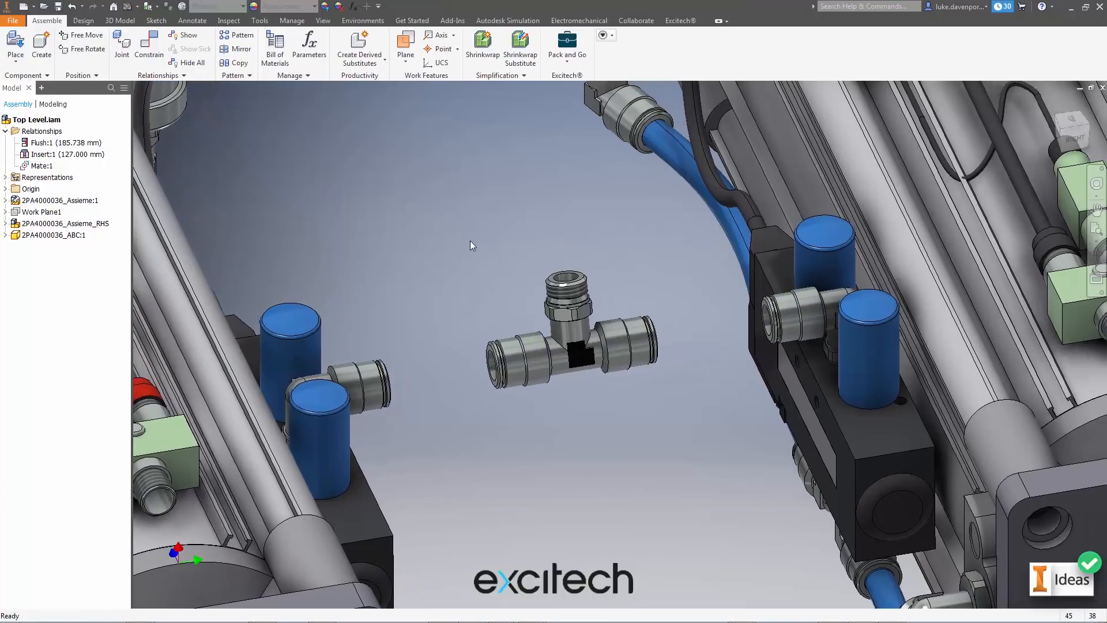
# Set up a mate with predicted offset between the left-hand elbow fitting's end face and the tee fitting's facing end face
pyautogui.click(152, 48)
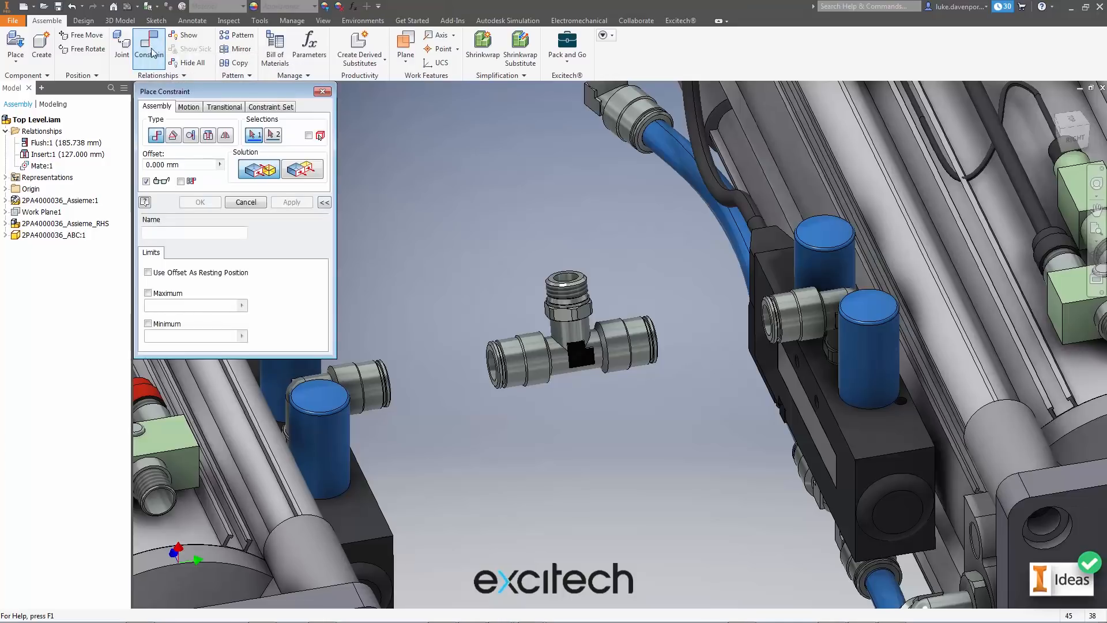
pyautogui.keyDown('shift'); pyautogui.moveTo(508, 311); pyautogui.dragTo(390, 254, button='middle'); pyautogui.keyUp('shift')
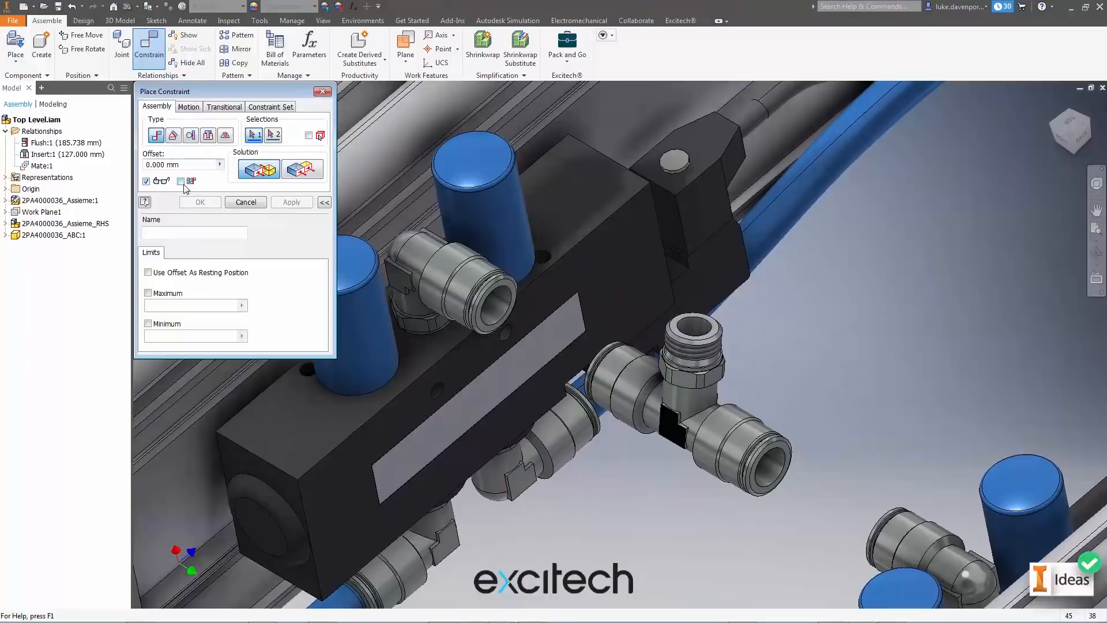
pyautogui.click(183, 183)
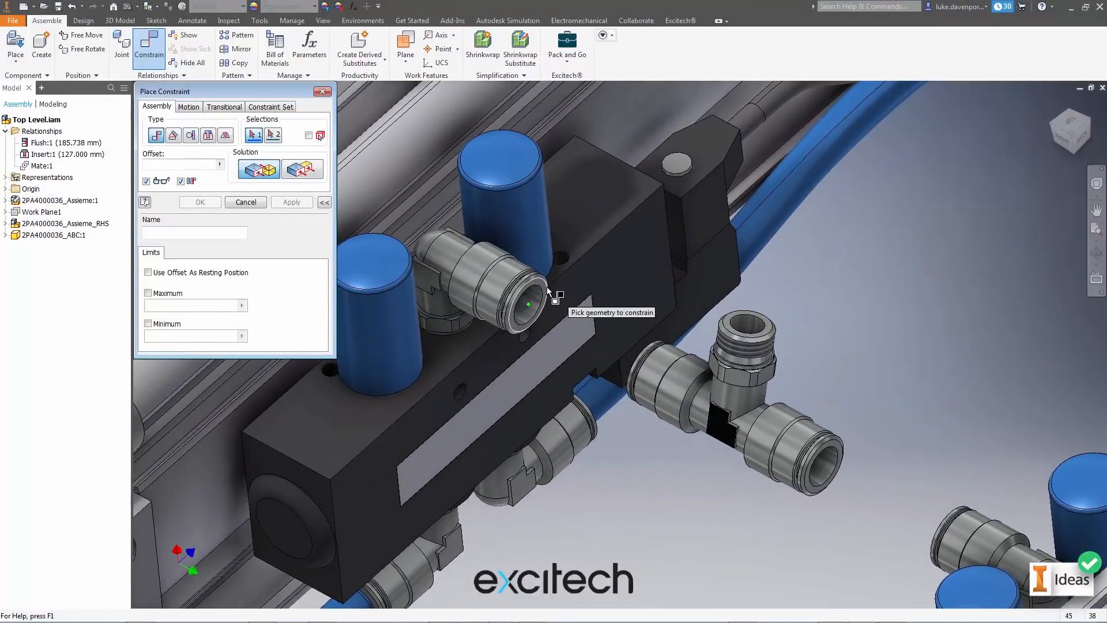
pyautogui.scroll(3, 546, 286)
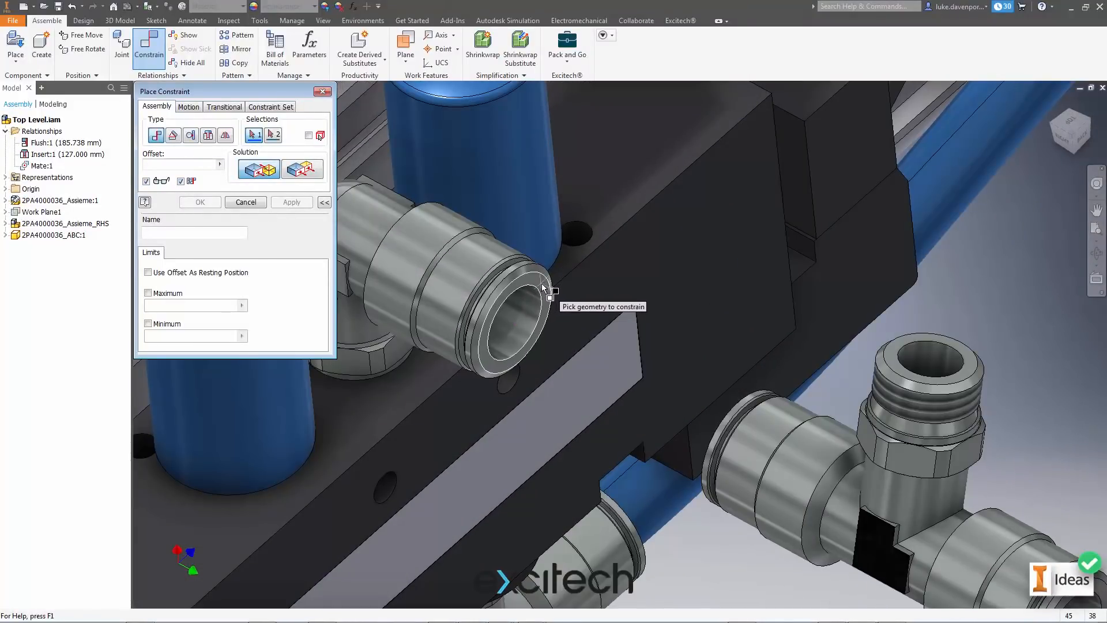
pyautogui.click(544, 287)
pyautogui.scroll(-5, 603, 368)
pyautogui.scroll(4, 594, 311)
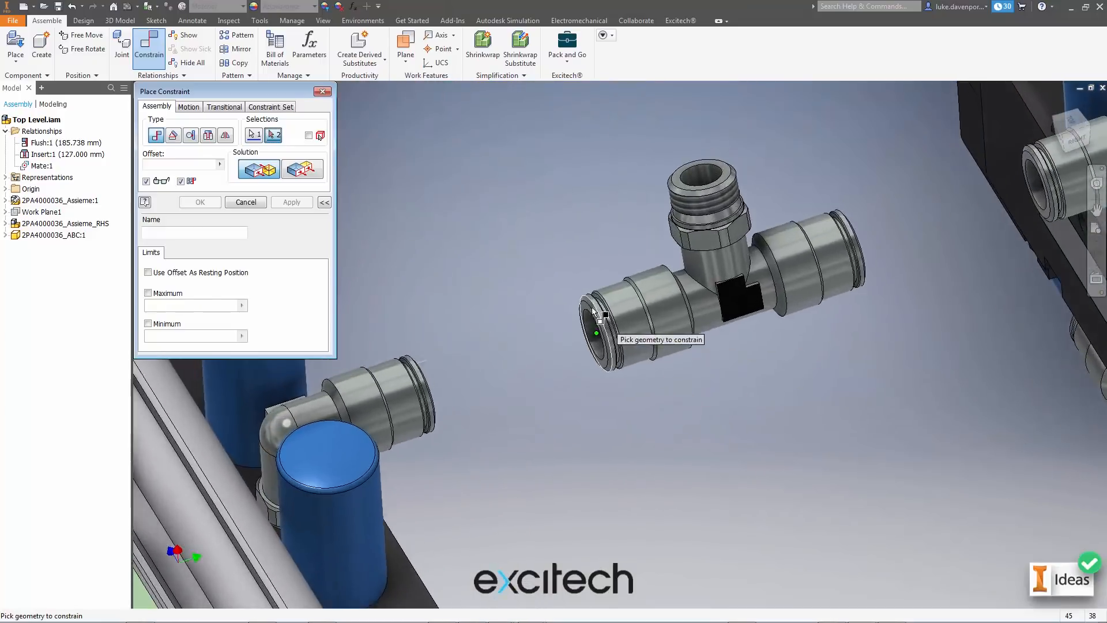
pyautogui.scroll(3, 594, 311)
pyautogui.click(572, 302)
pyautogui.scroll(-4, 489, 313)
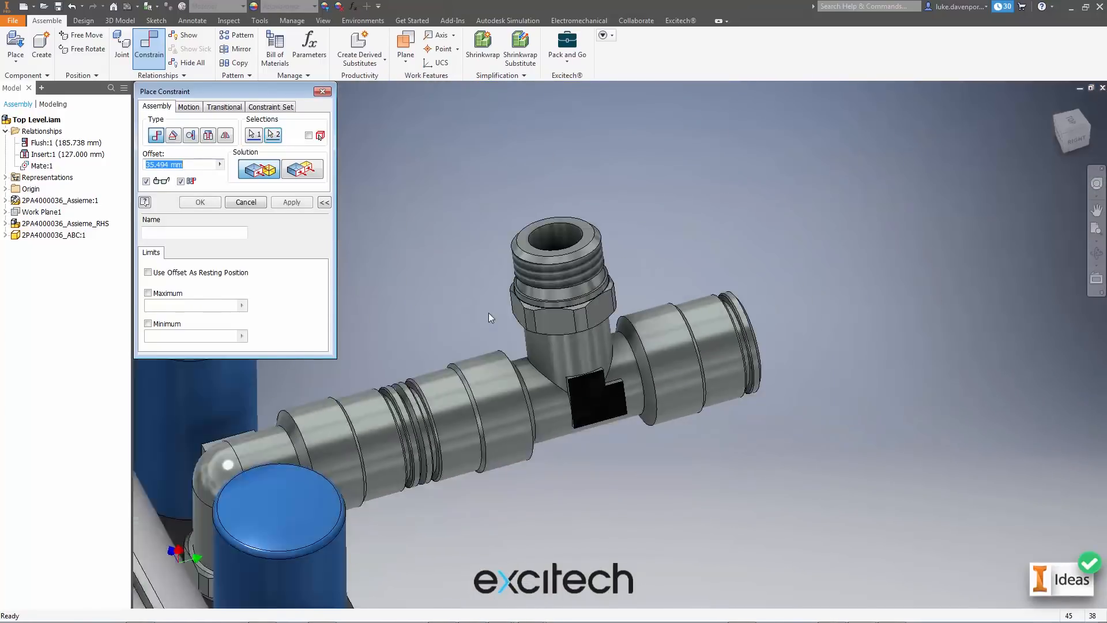
pyautogui.scroll(-4, 552, 261)
pyautogui.scroll(5, 691, 216)
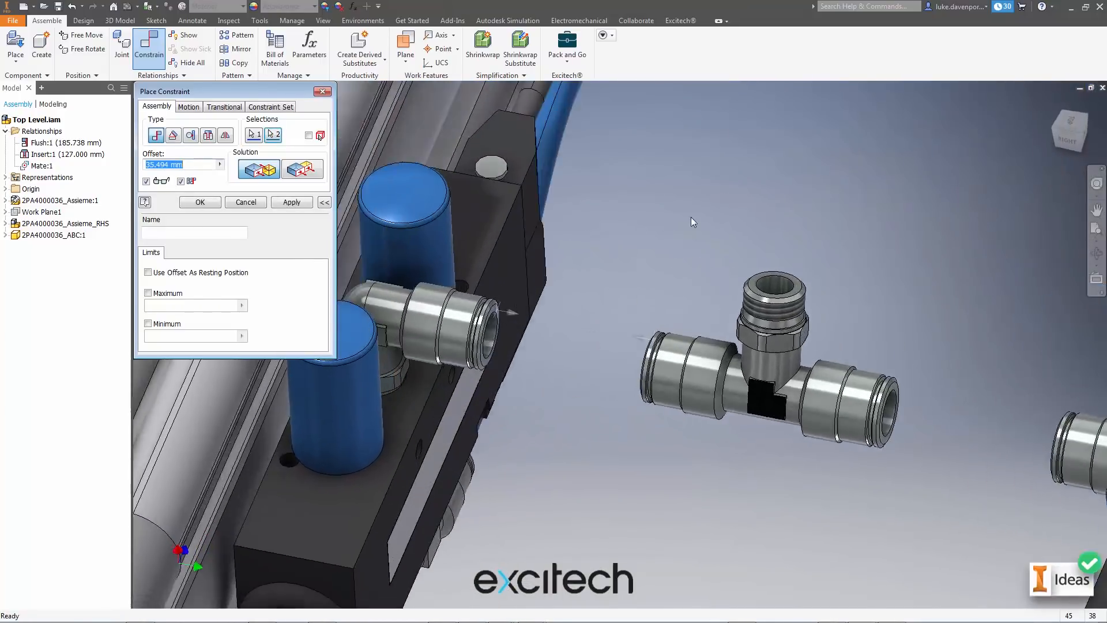
pyautogui.moveTo(795, 224); pyautogui.dragTo(760, 241, button='middle')
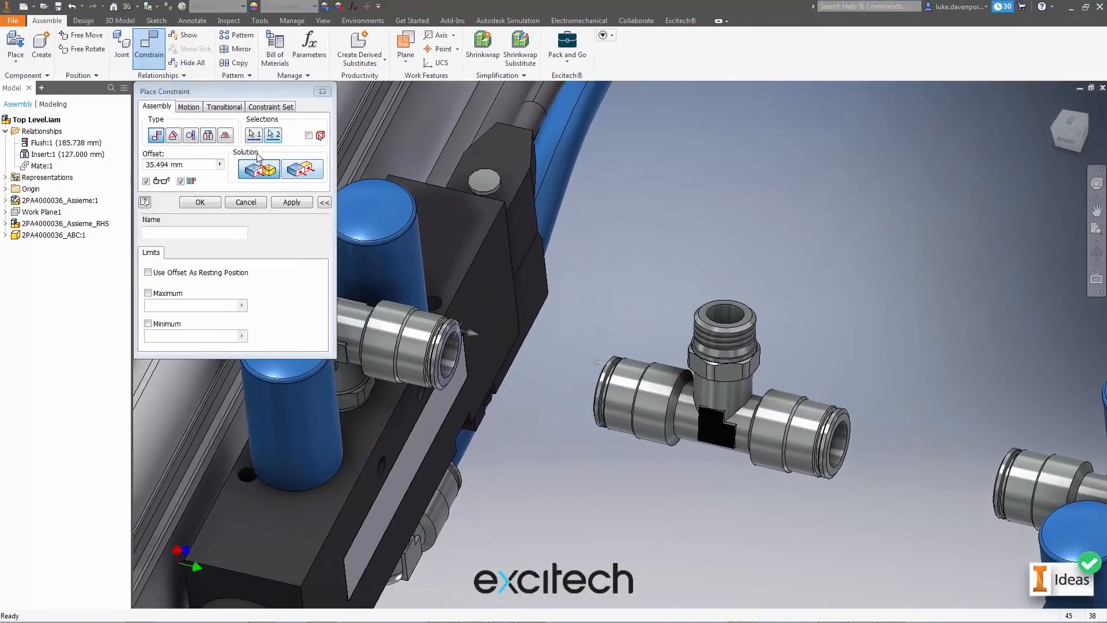
# Compare the Flush and Mate solutions for the end-face constraint, finishing on Mate
pyautogui.click(310, 174)
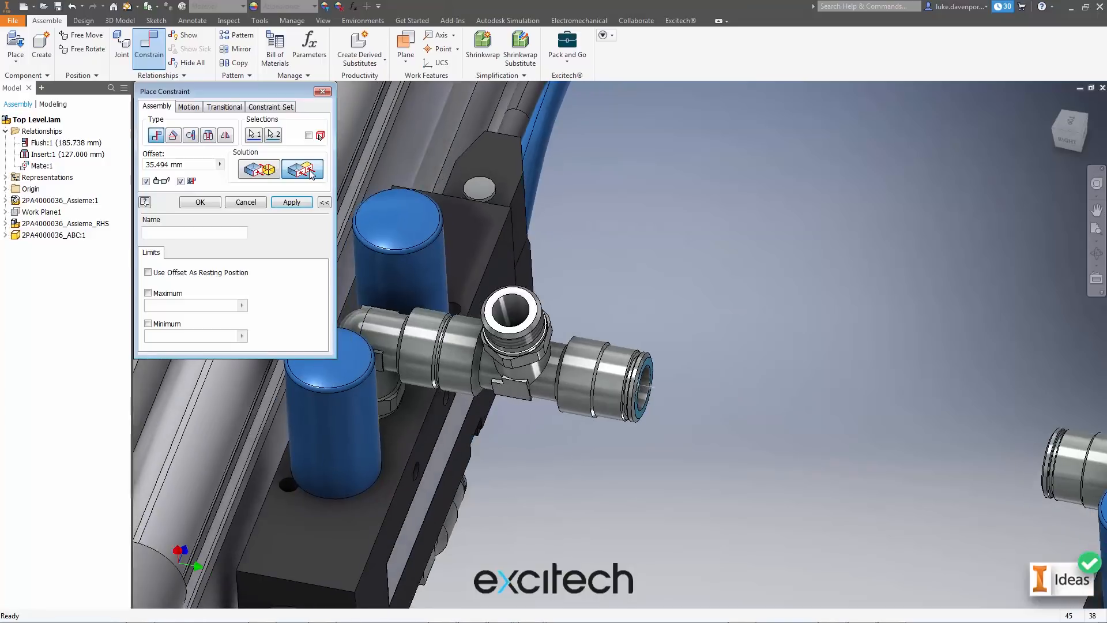
pyautogui.click(269, 171)
pyautogui.click(300, 174)
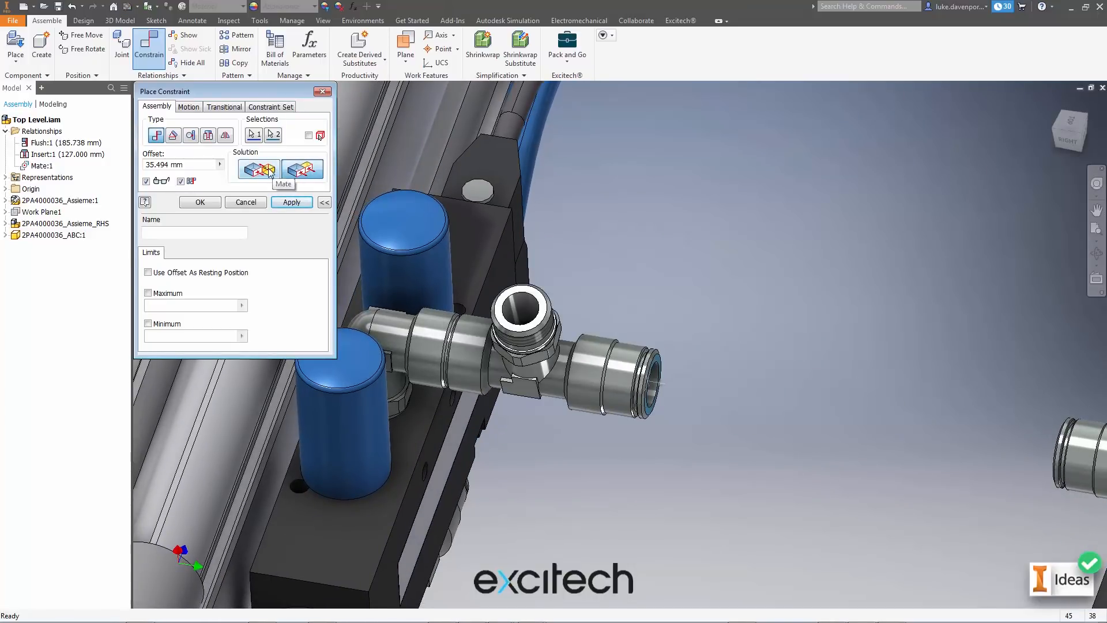
pyautogui.click(269, 171)
pyautogui.click(300, 174)
pyautogui.click(266, 172)
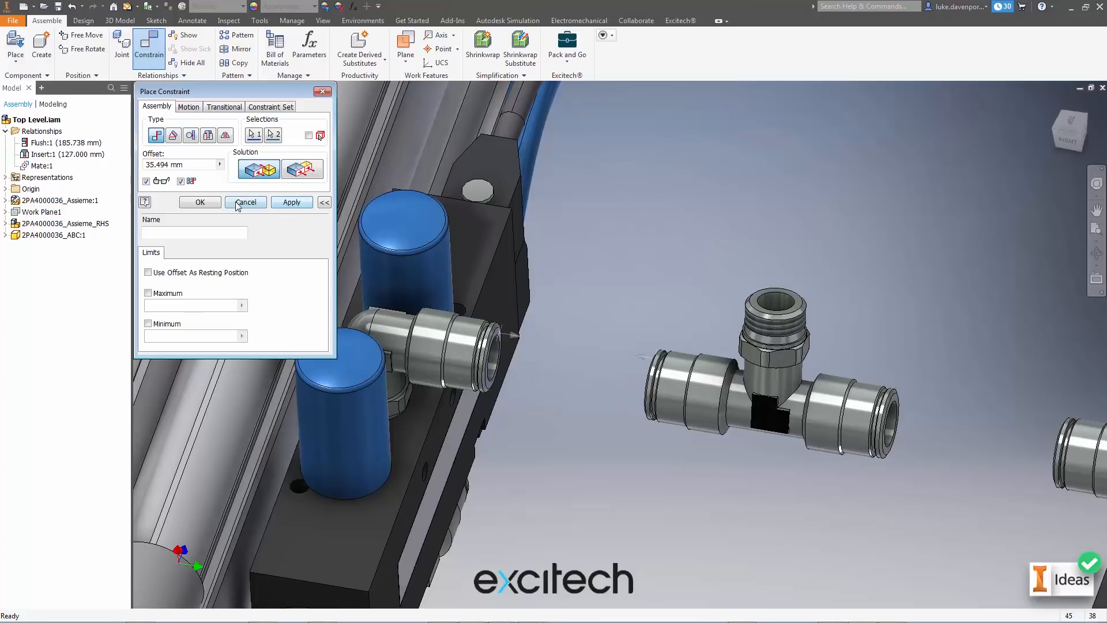
pyautogui.click(312, 173)
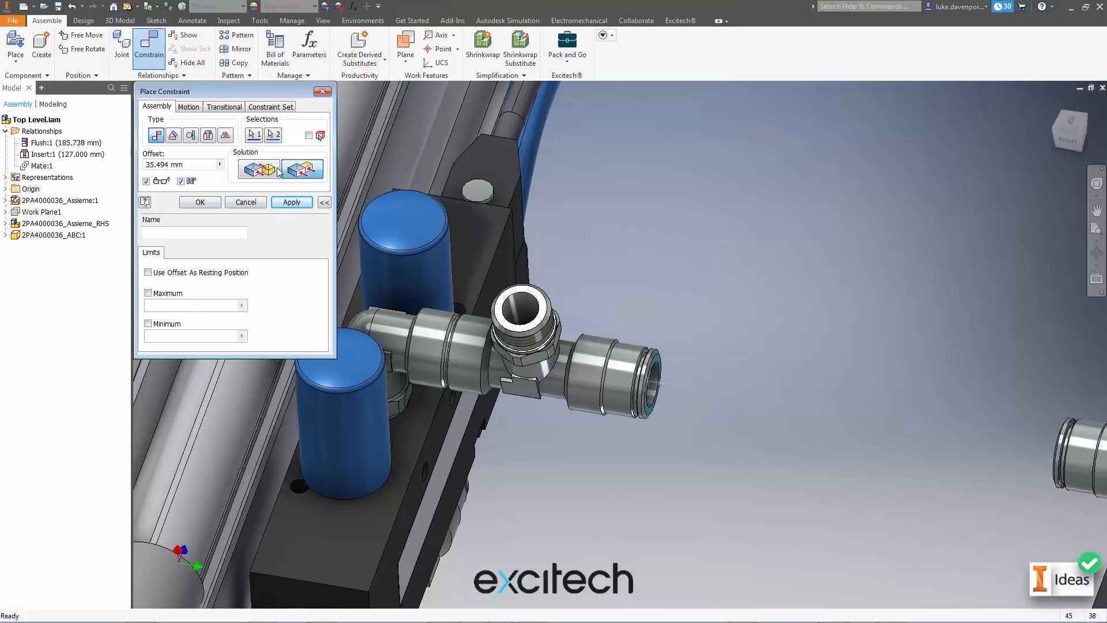
pyautogui.click(274, 171)
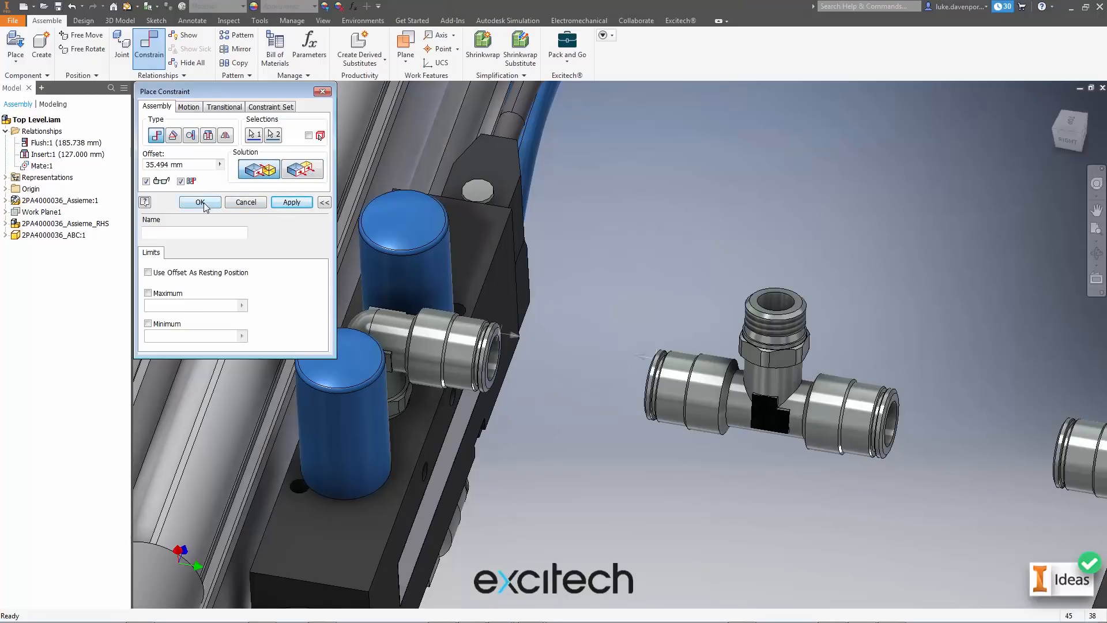
# Set the end-face mate's offset to 36 mm and create the constraint
pyautogui.moveTo(198, 165); pyautogui.dragTo(84, 164)
pyautogui.write('36')
pyautogui.click(200, 202)
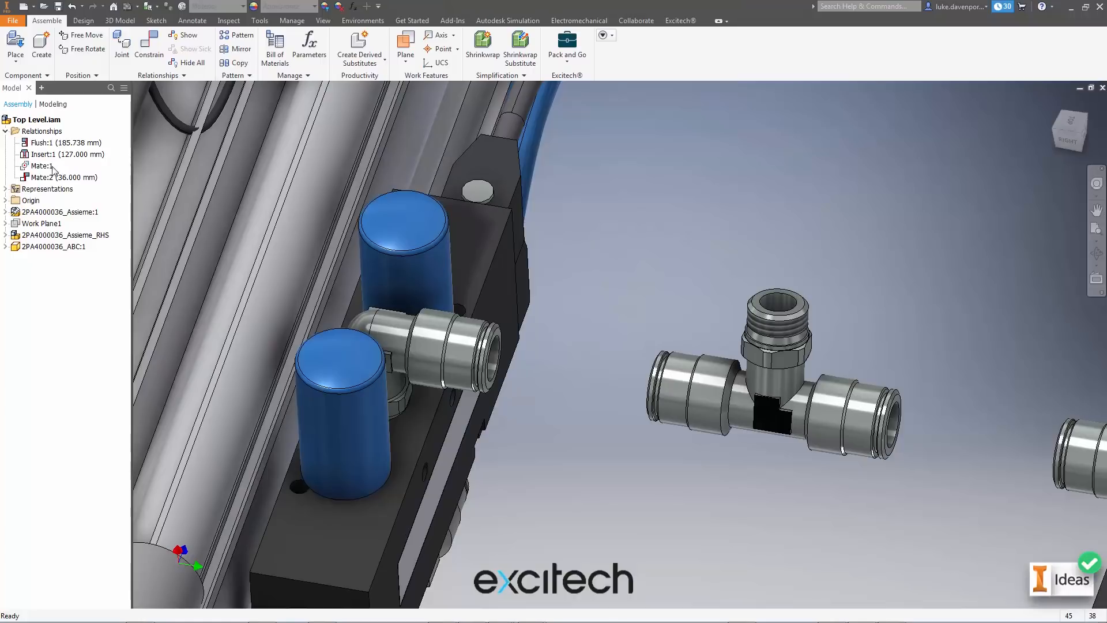
# Edit the tee fitting's axis mate, change its solution from Undirected to Opposed and apply it
pyautogui.rightClick(42, 166)
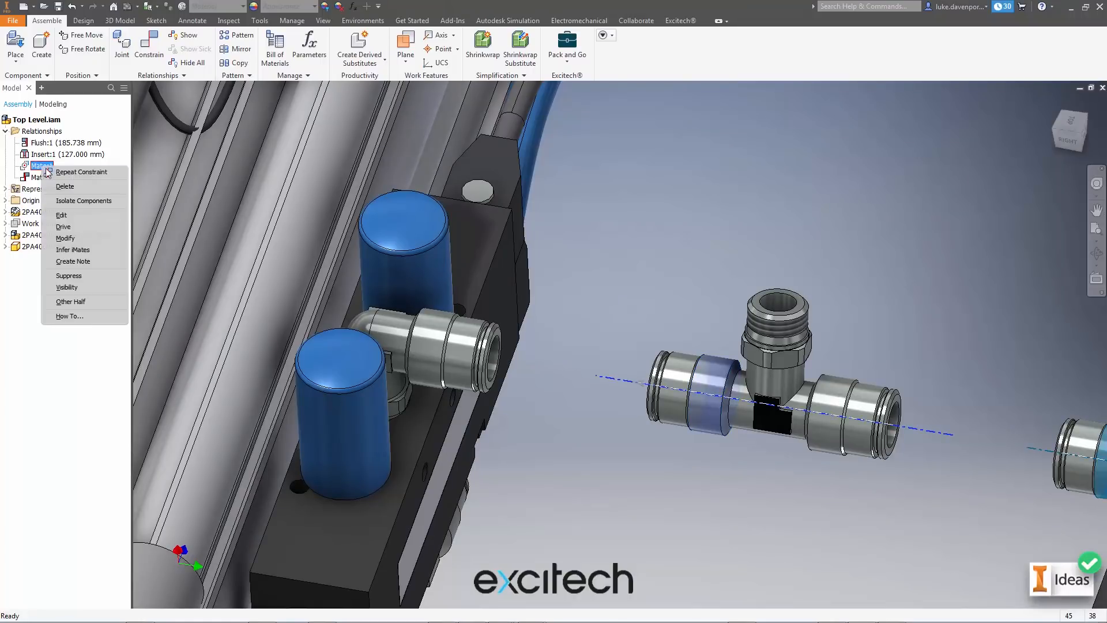
pyautogui.click(61, 215)
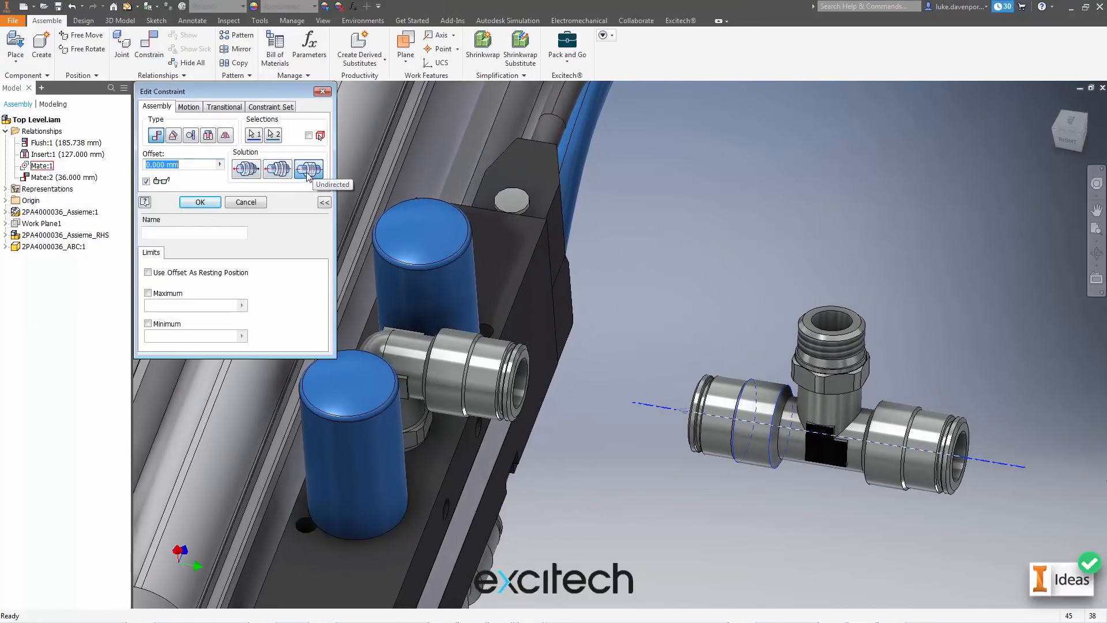
pyautogui.click(247, 171)
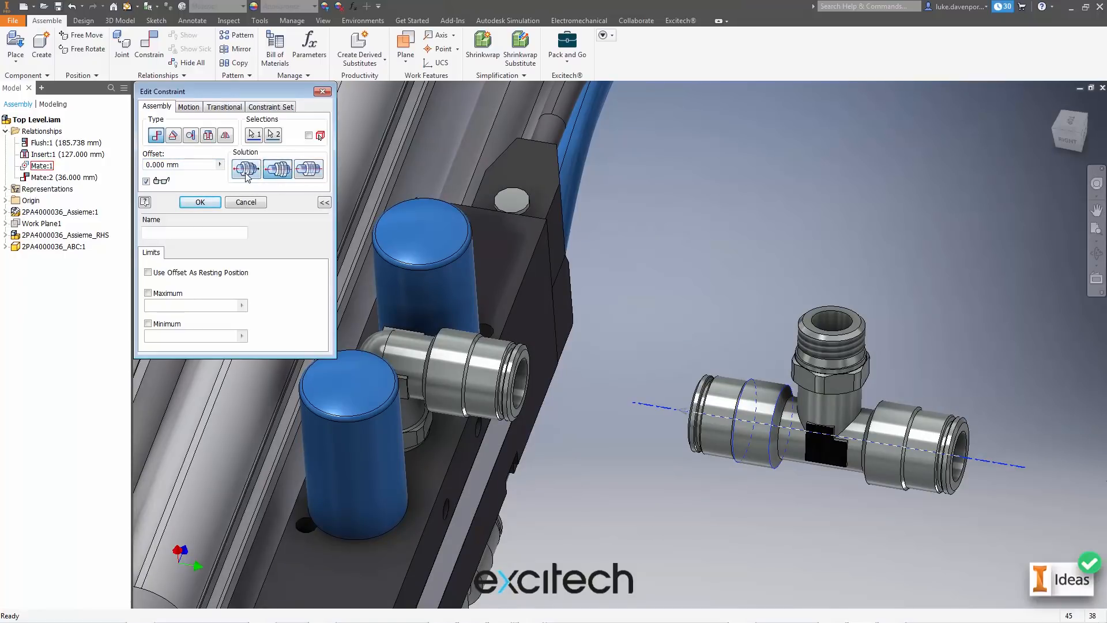
pyautogui.click(208, 203)
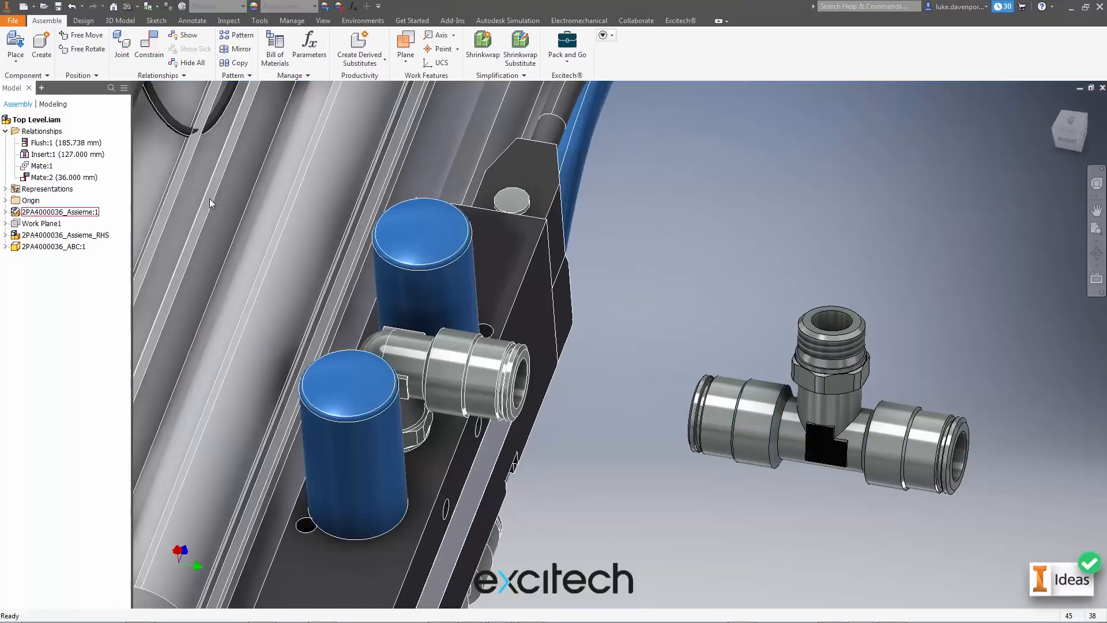
# Try to change the axis mate's solution to Aligned, then cancel the operation
pyautogui.rightClick(42, 166)
pyautogui.click(77, 218)
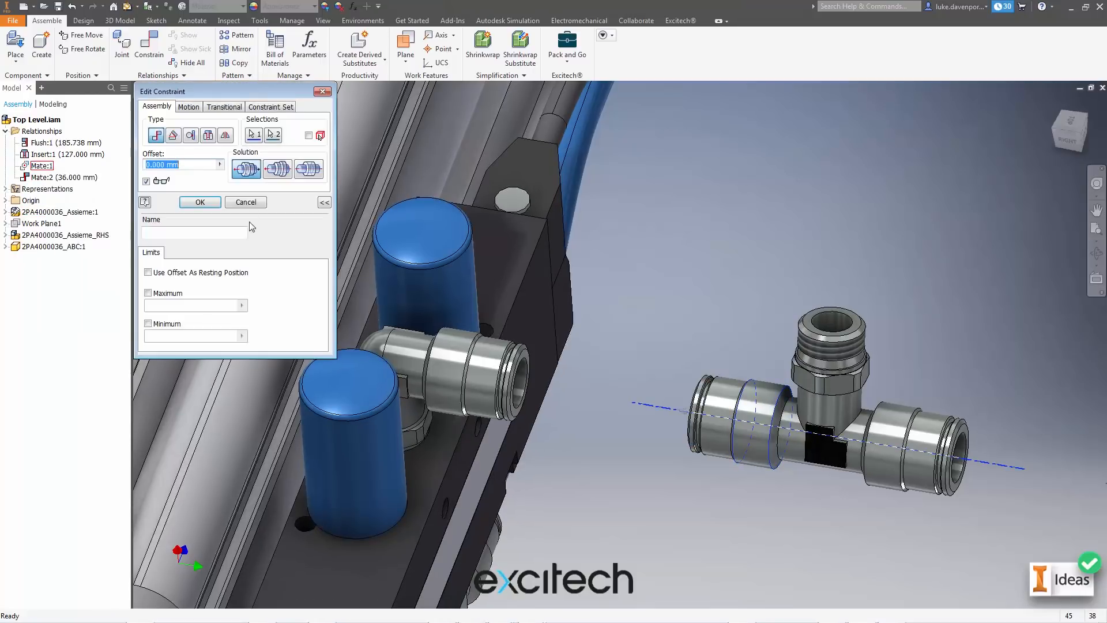
pyautogui.click(277, 169)
pyautogui.click(204, 203)
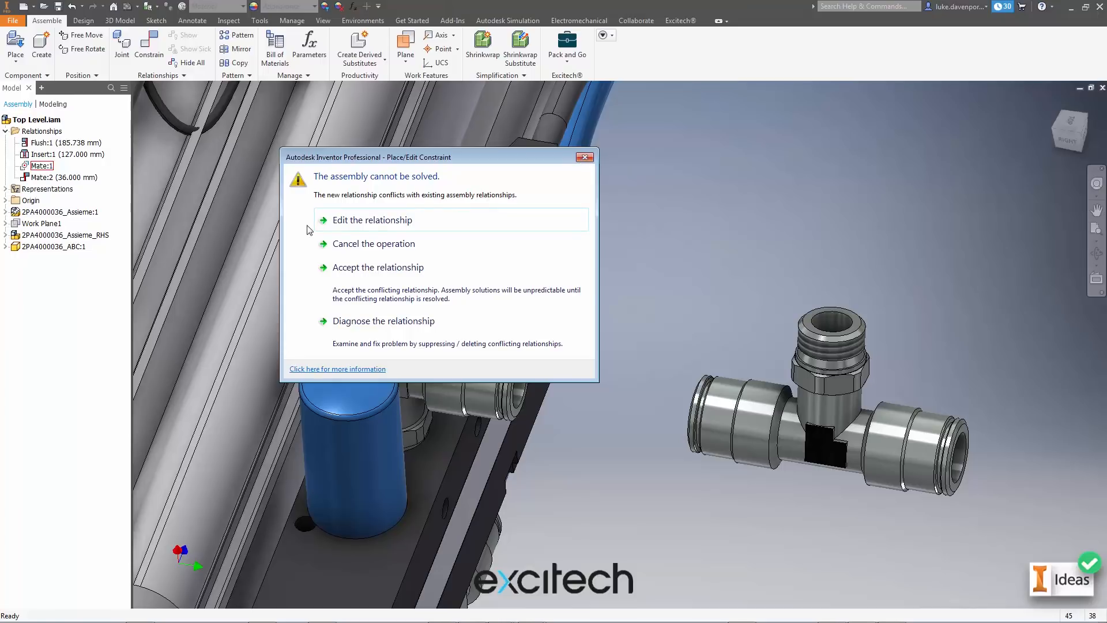
pyautogui.click(361, 244)
pyautogui.moveTo(694, 271); pyautogui.dragTo(665, 256, button='middle')
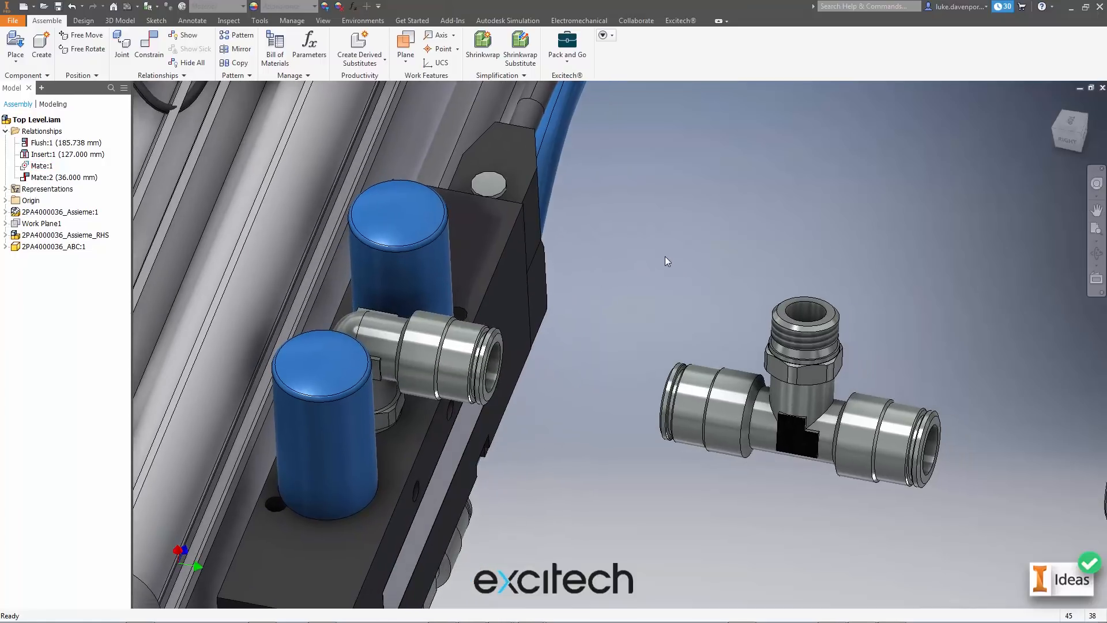
pyautogui.click(41, 167)
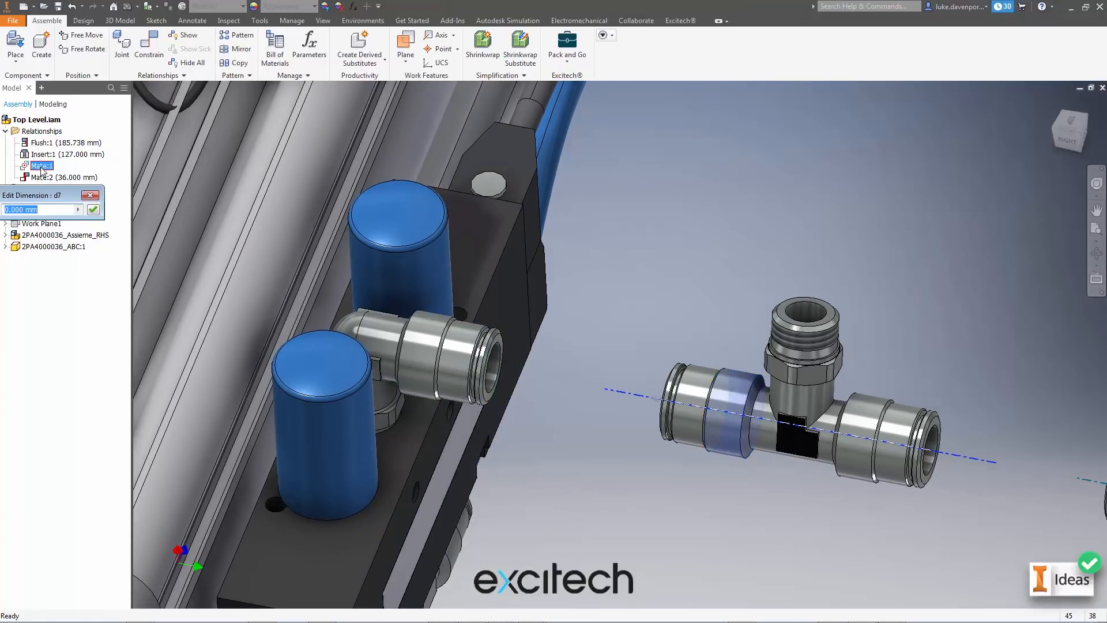
pyautogui.click(719, 238)
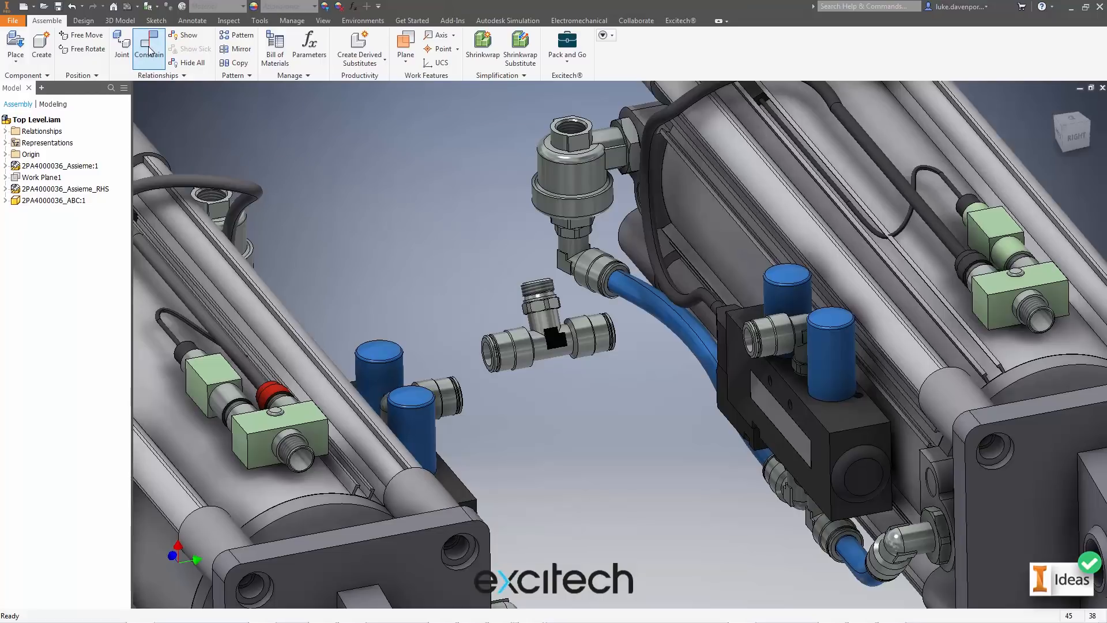
# Set up an Insert constraint between the right-hand elbow's end edge and the tee's end edge, with the solution that joins them end to end
pyautogui.click(150, 51)
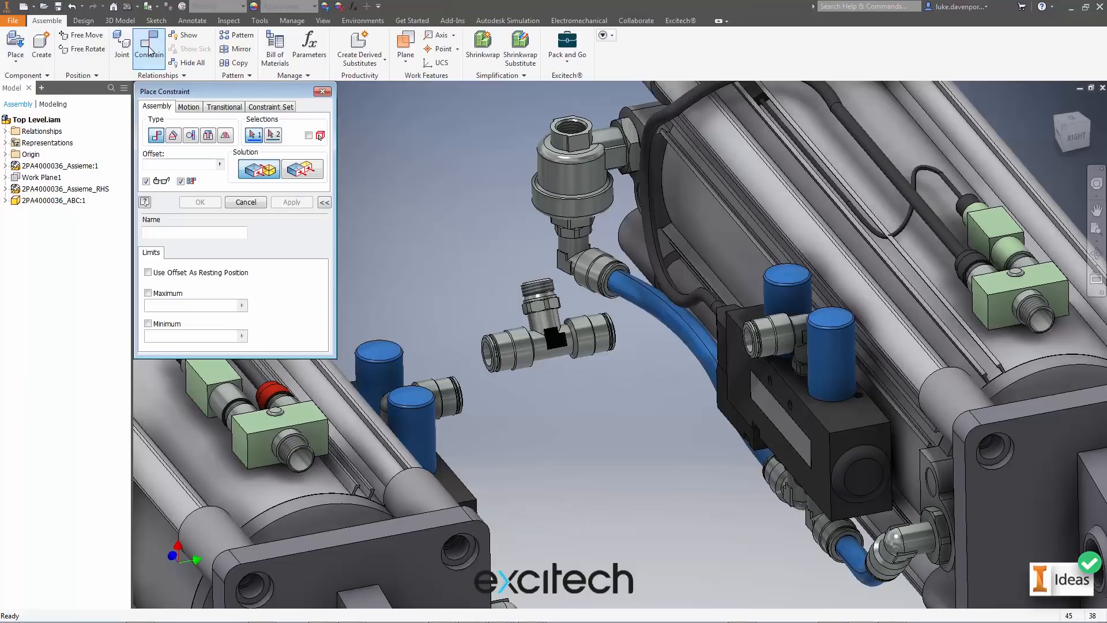
pyautogui.click(208, 136)
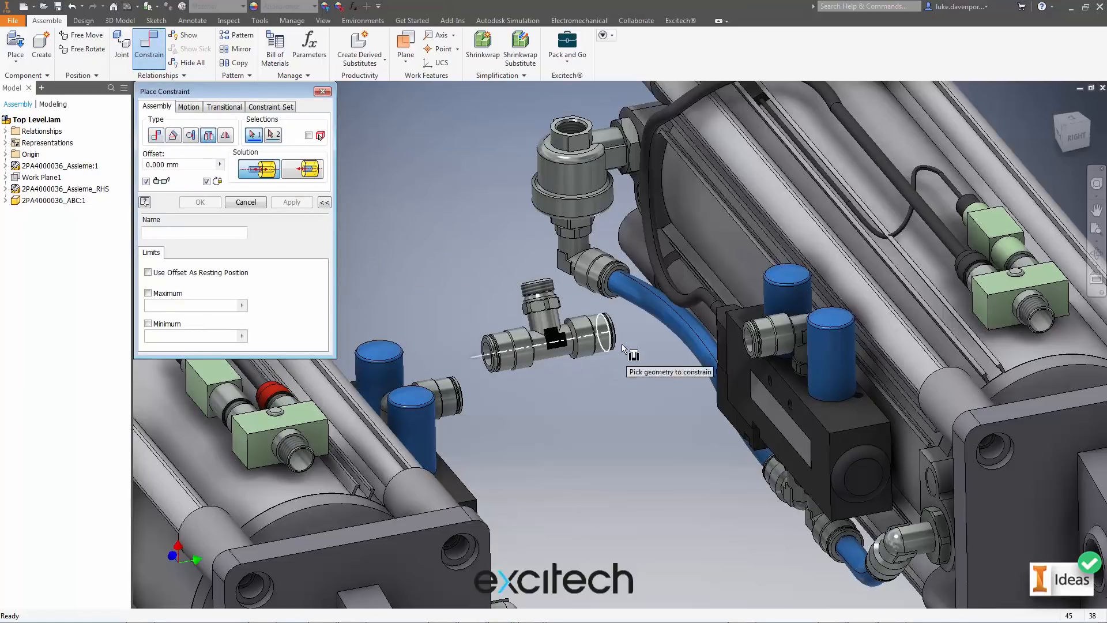
pyautogui.click(749, 339)
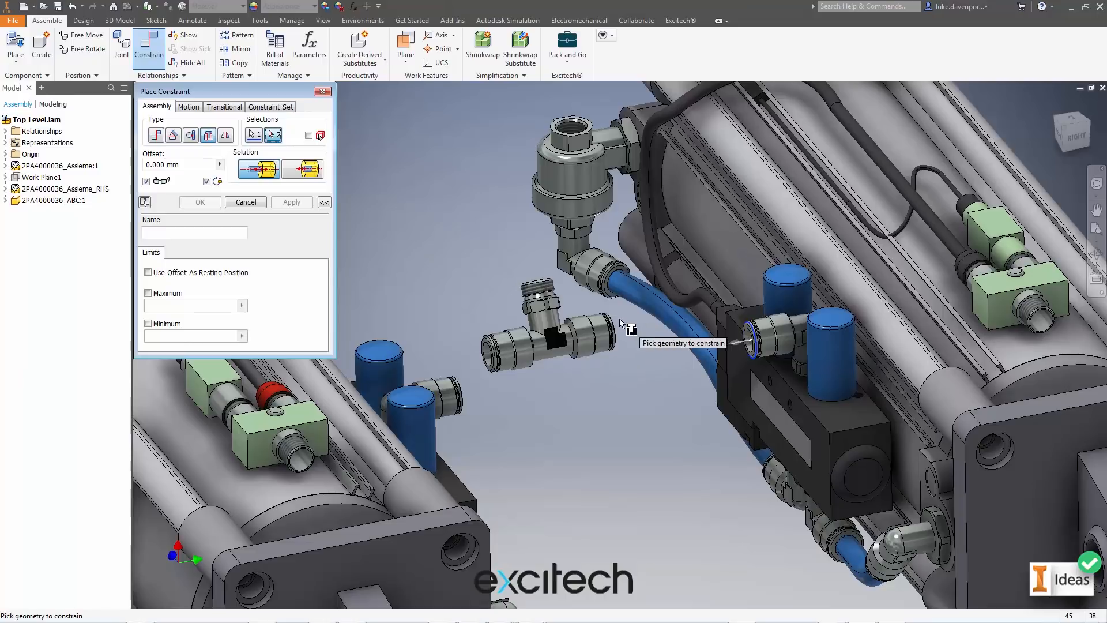
pyautogui.click(588, 338)
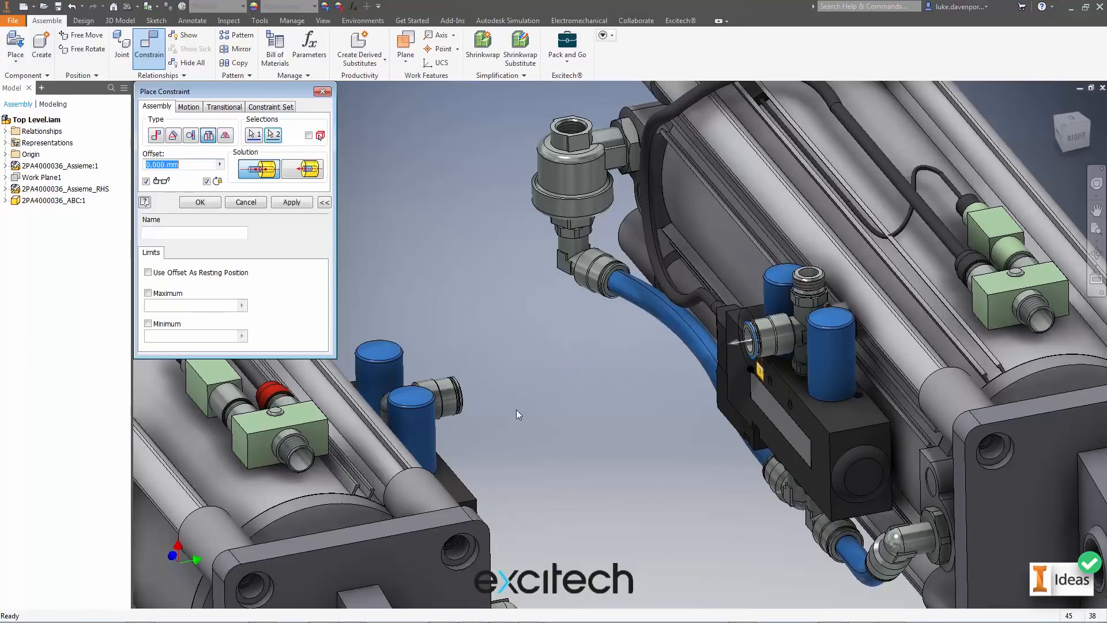
pyautogui.click(305, 168)
pyautogui.scroll(4, 447, 283)
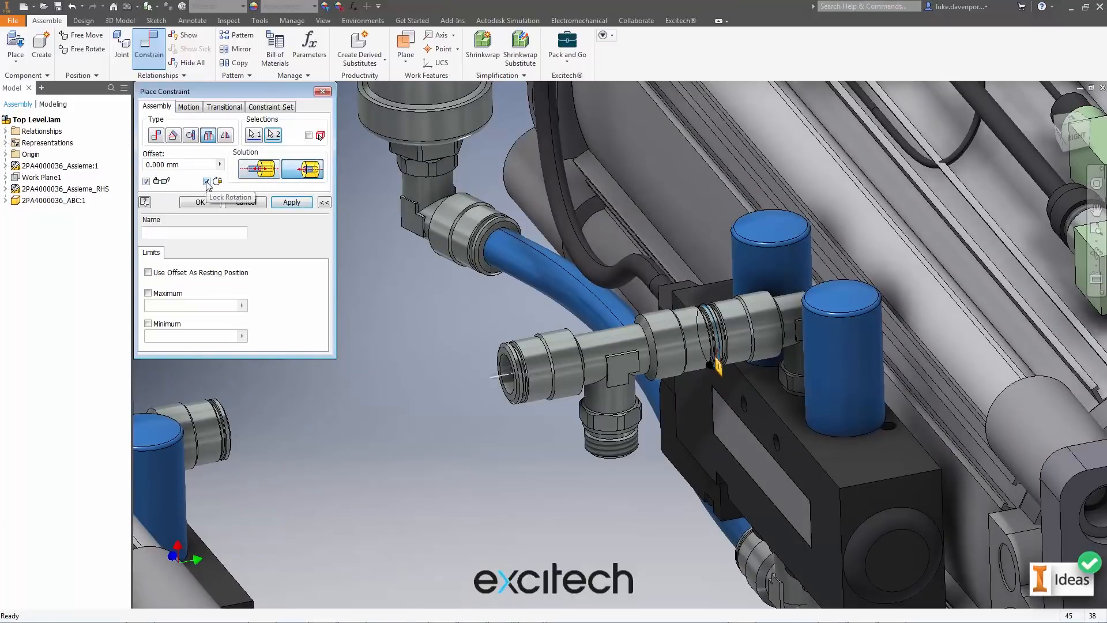
# Toggle the Lock Rotation option, leave it off and create the insert constraint
pyautogui.click(207, 181)
pyautogui.click(207, 182)
pyautogui.click(207, 181)
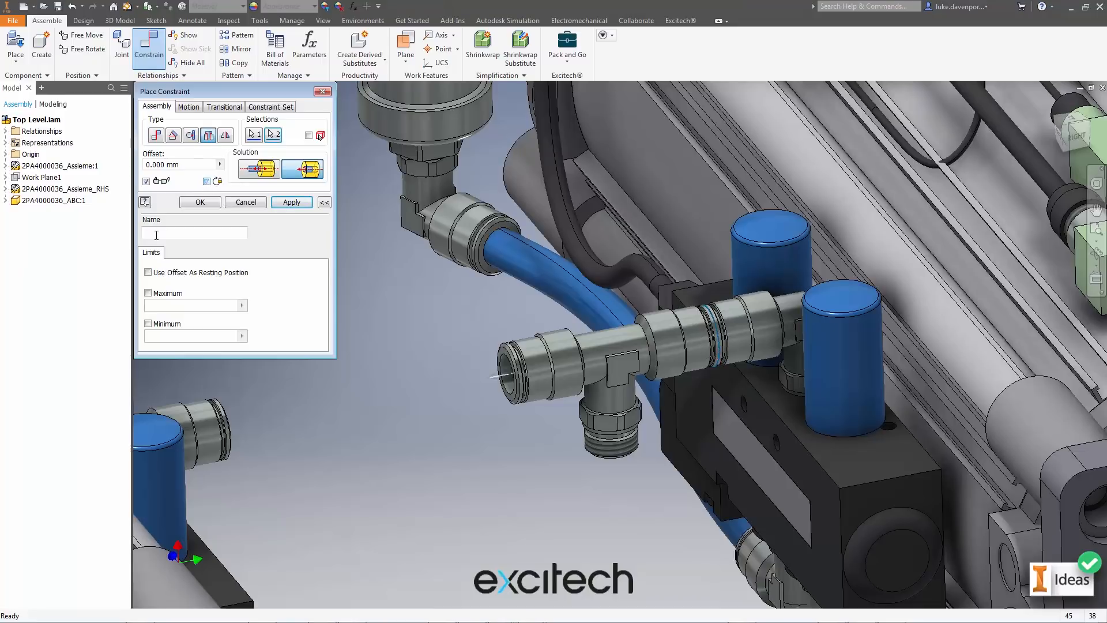
pyautogui.click(206, 203)
# Rotate the tee fitting about its insert axis to test its remaining freedom
pyautogui.scroll(3, 402, 348)
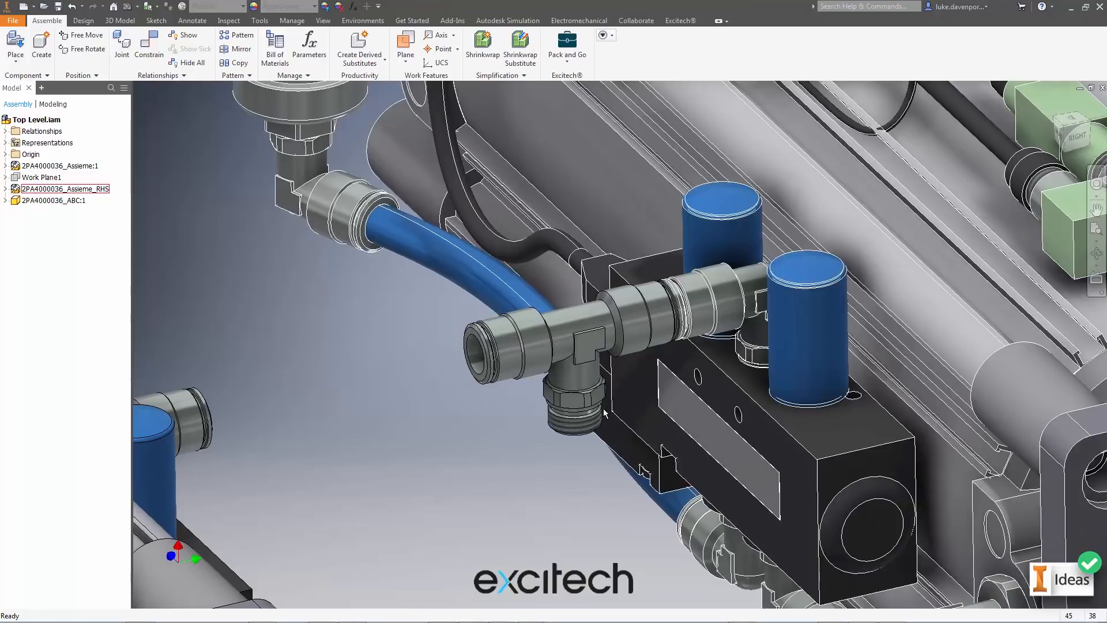
pyautogui.moveTo(604, 413); pyautogui.dragTo(600, 458)
pyautogui.click(254, 319)
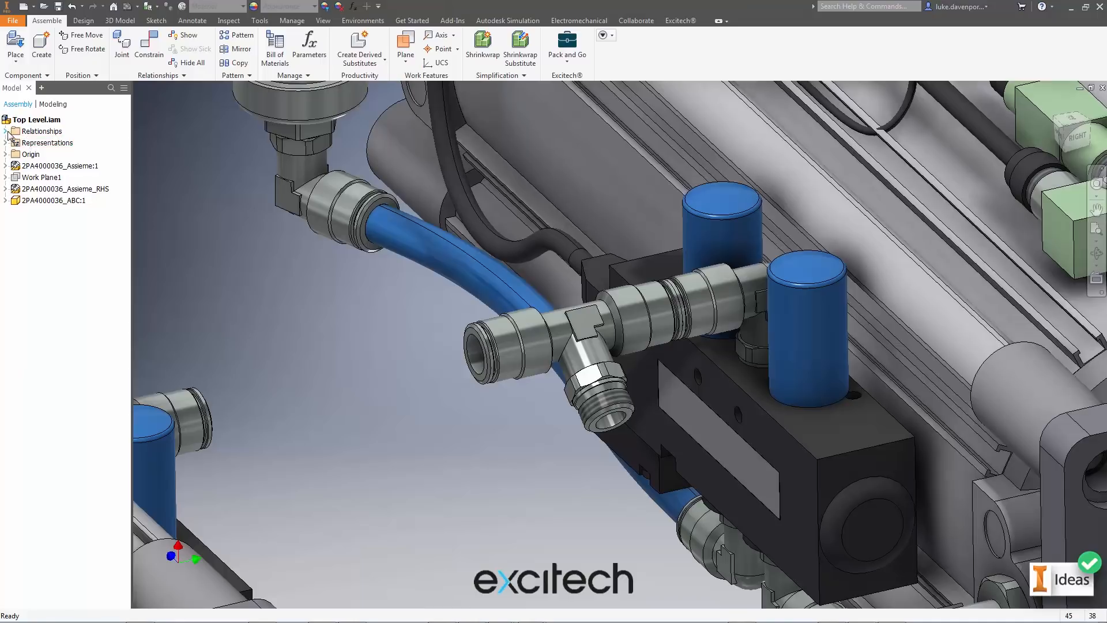
# Expand the assembly relationships and free-move the tee fitting away from the right-hand elbow
pyautogui.click(6, 132)
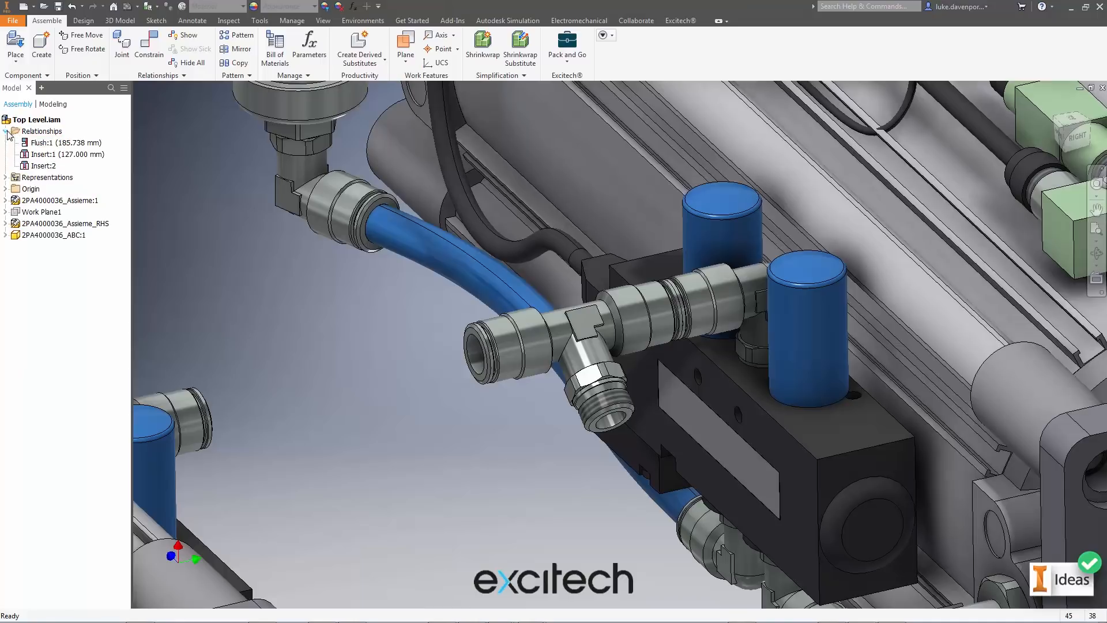
pyautogui.click(86, 36)
pyautogui.moveTo(563, 366); pyautogui.dragTo(345, 470)
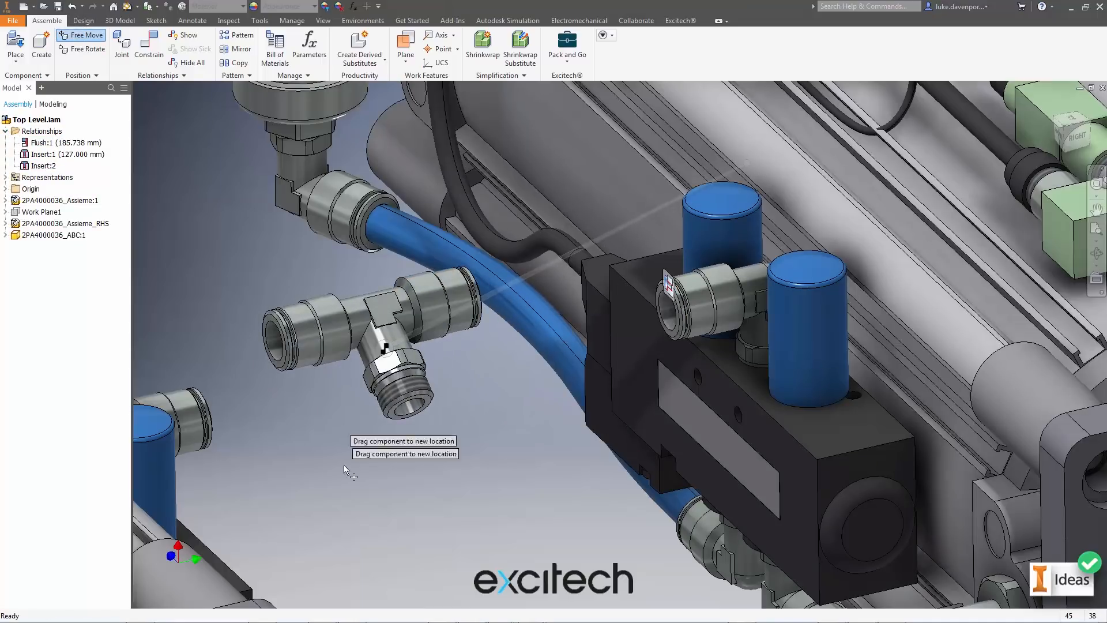
# Turn on Lock Rotation in the fittings' insert constraint and test the locked tee by trying to move it
pyautogui.rightClick(672, 291)
pyautogui.click(669, 343)
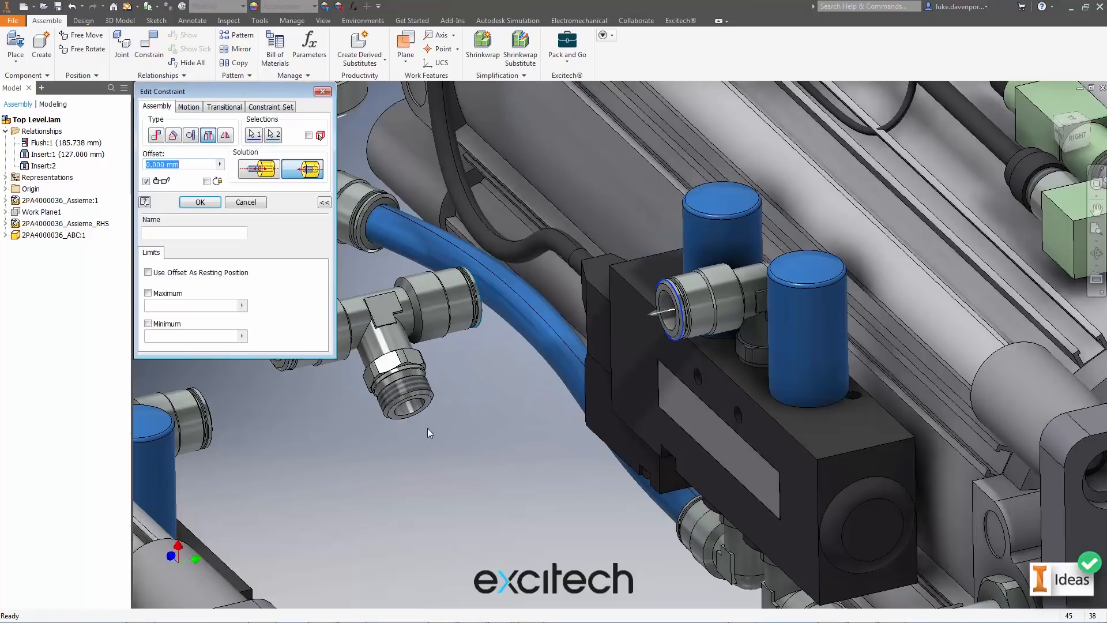
pyautogui.click(207, 181)
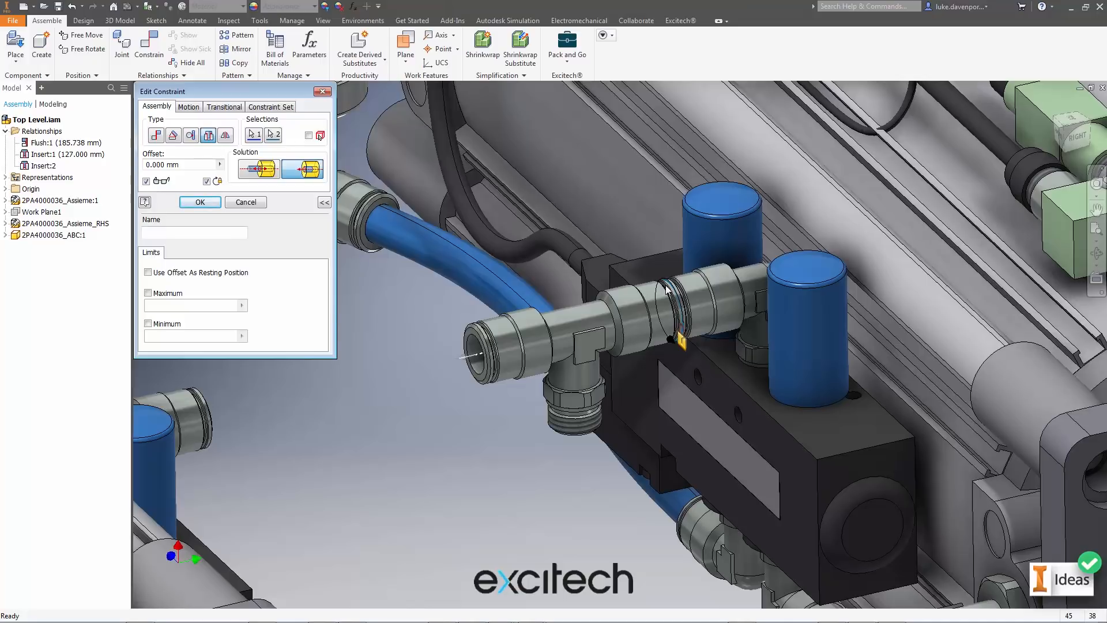
pyautogui.click(199, 204)
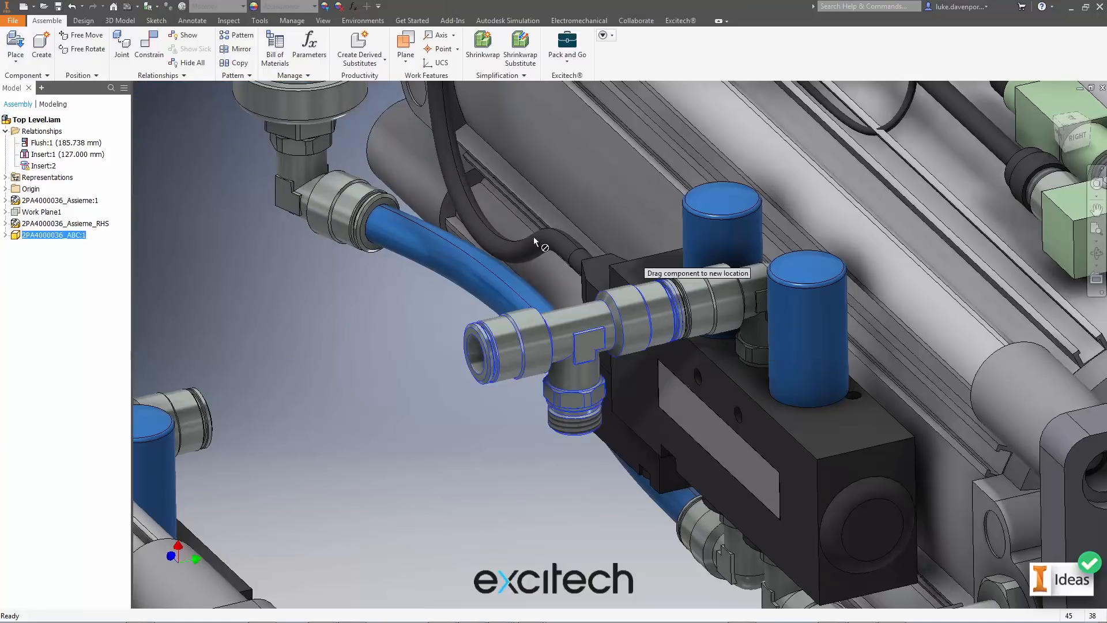
pyautogui.moveTo(626, 378); pyautogui.dragTo(508, 443)
pyautogui.click(502, 447)
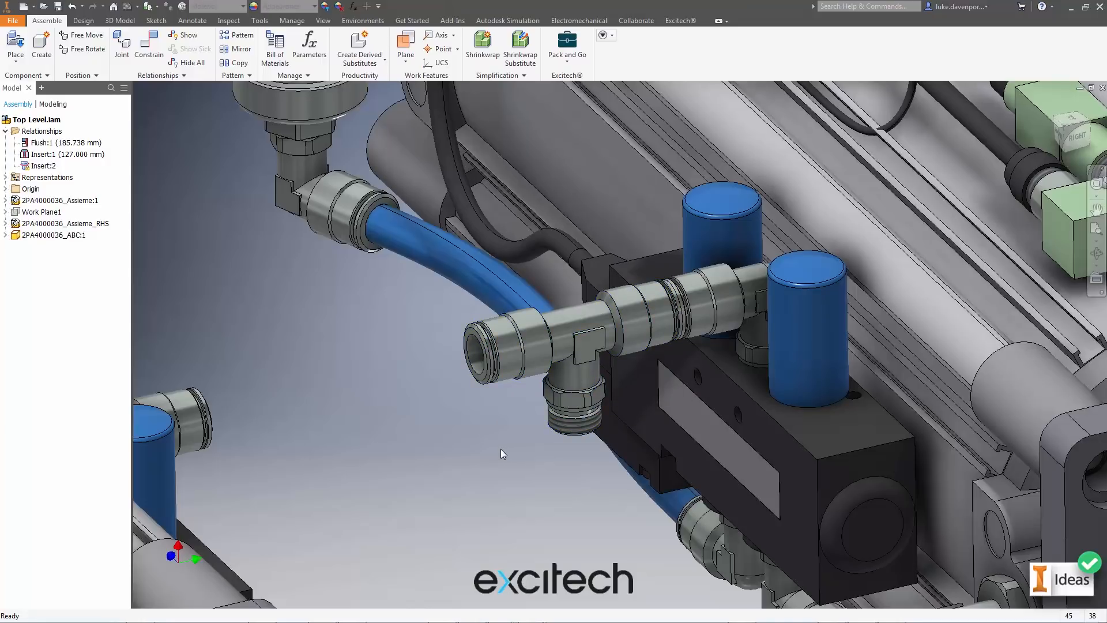
# Turn off Lock Rotation in the fittings' insert constraint and rotate the tee about its axis
pyautogui.moveTo(40, 167)
pyautogui.rightClick(46, 171)
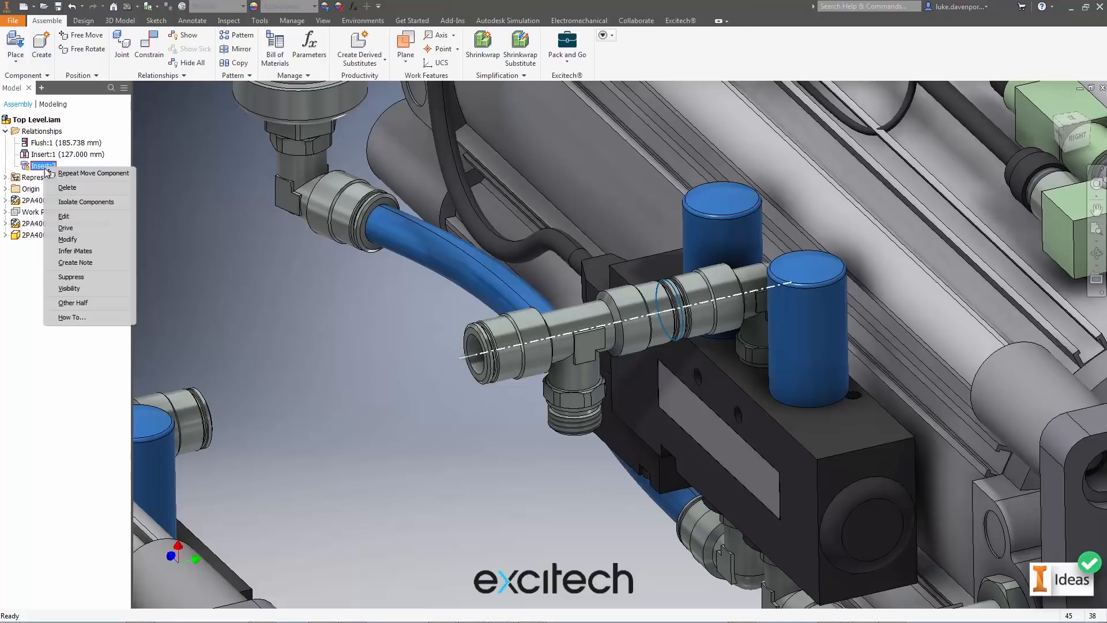
pyautogui.click(64, 223)
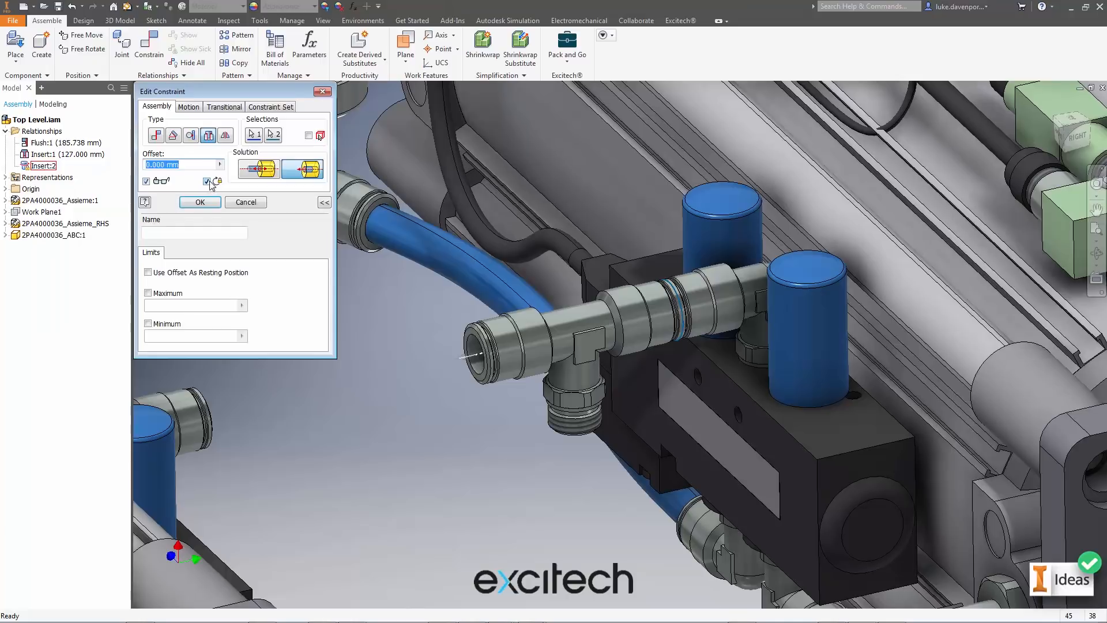
pyautogui.click(201, 203)
pyautogui.moveTo(579, 393); pyautogui.dragTo(629, 396)
pyautogui.click(480, 451)
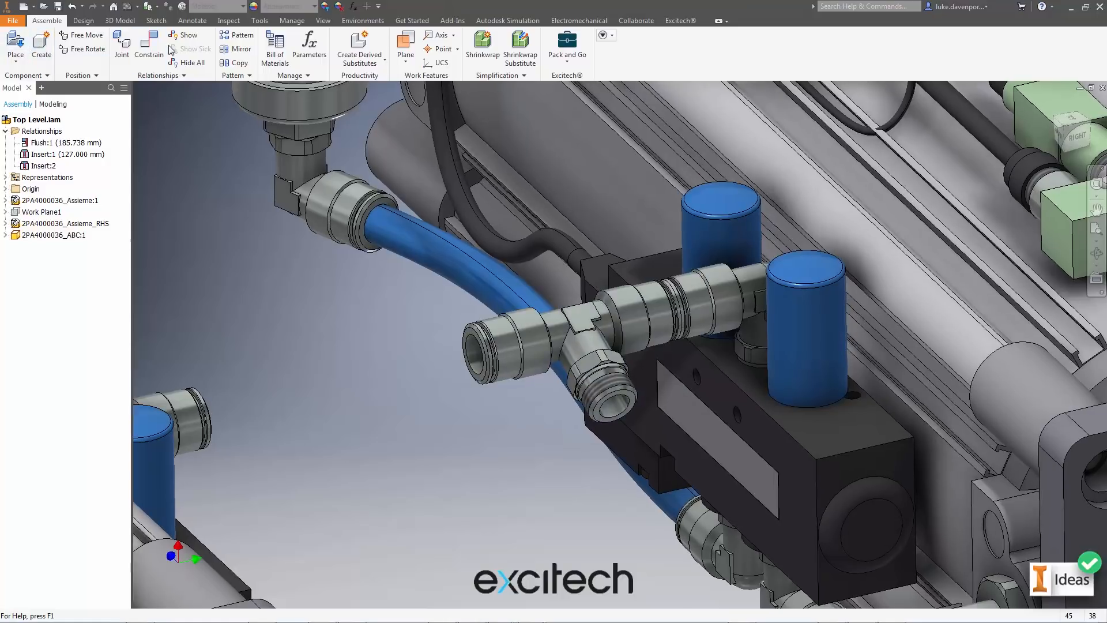
# Create a directed Angle constraint of -30 deg between the tee's flat square face and the valve block's end face
pyautogui.click(150, 47)
pyautogui.click(173, 136)
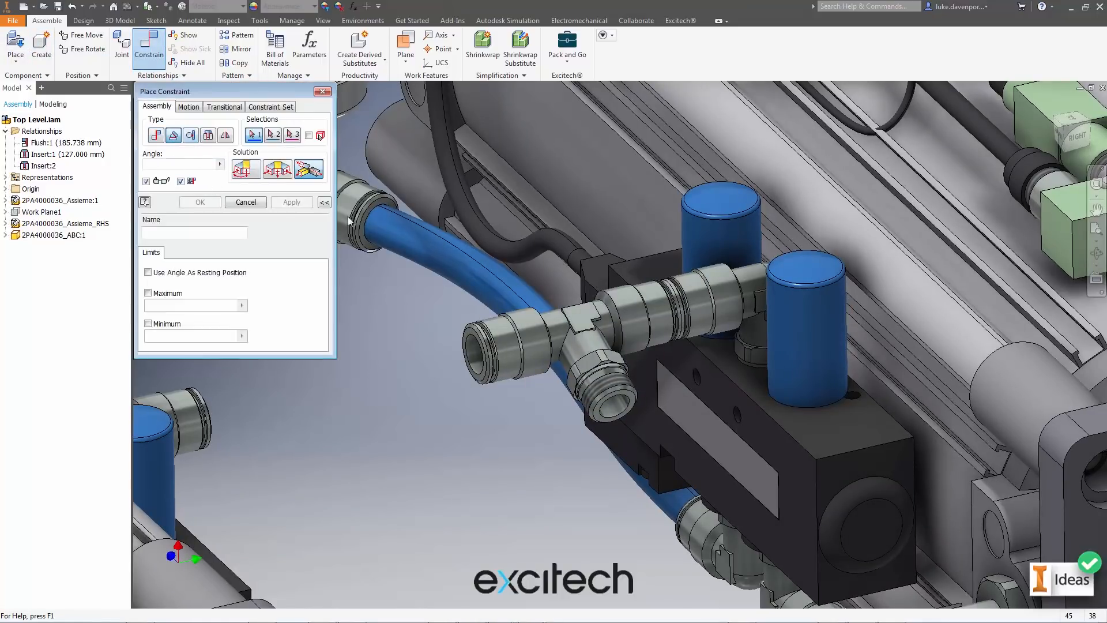
pyautogui.click(574, 315)
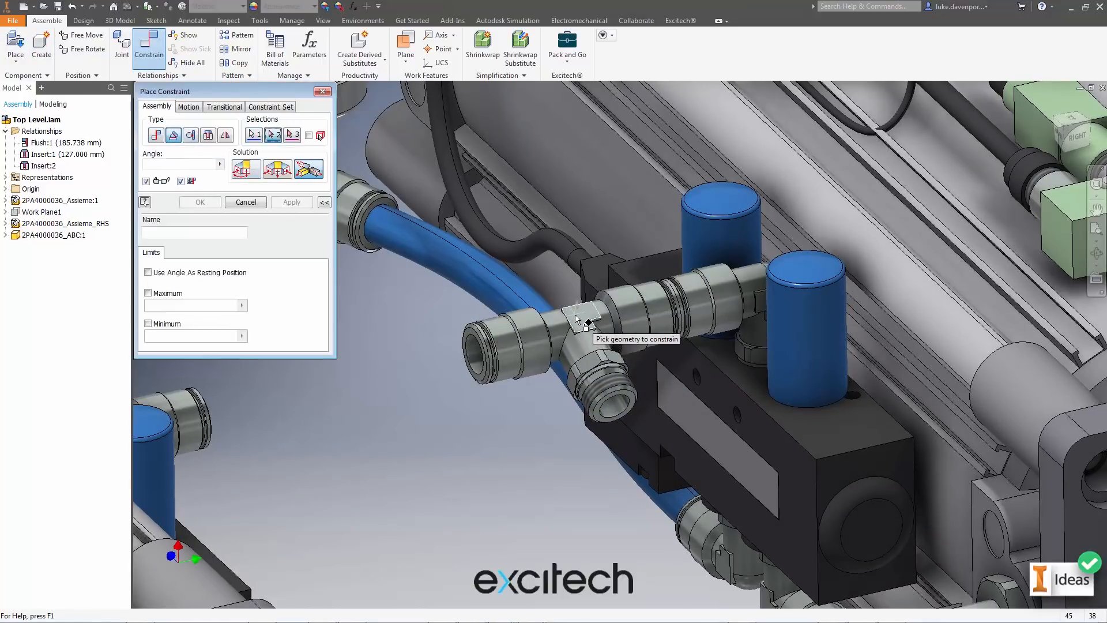
pyautogui.click(856, 466)
pyautogui.click(251, 176)
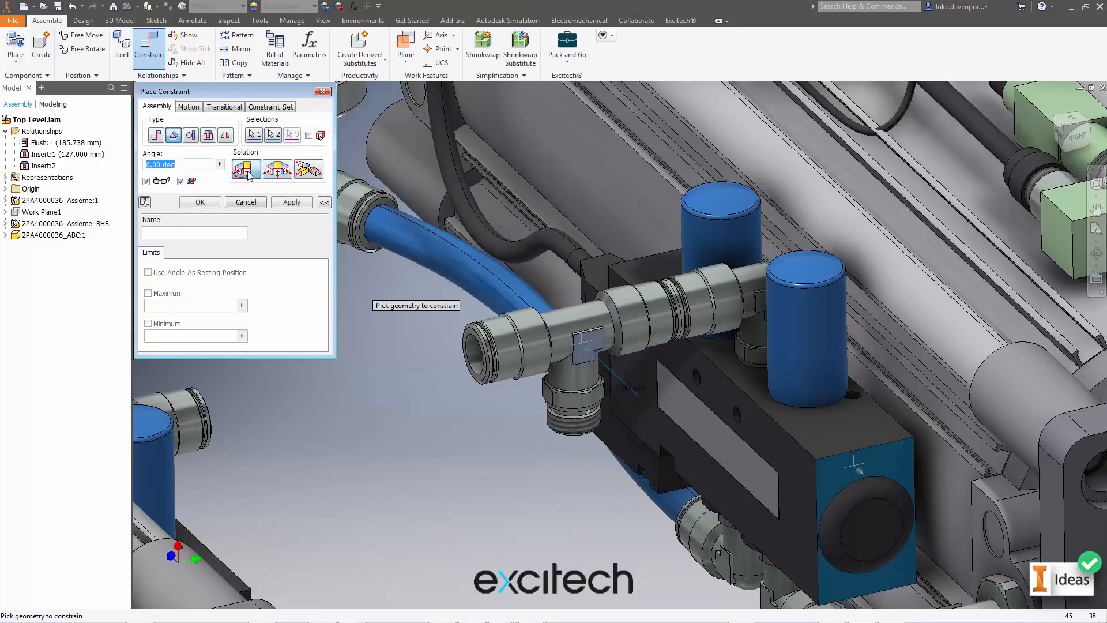
pyautogui.write('3')
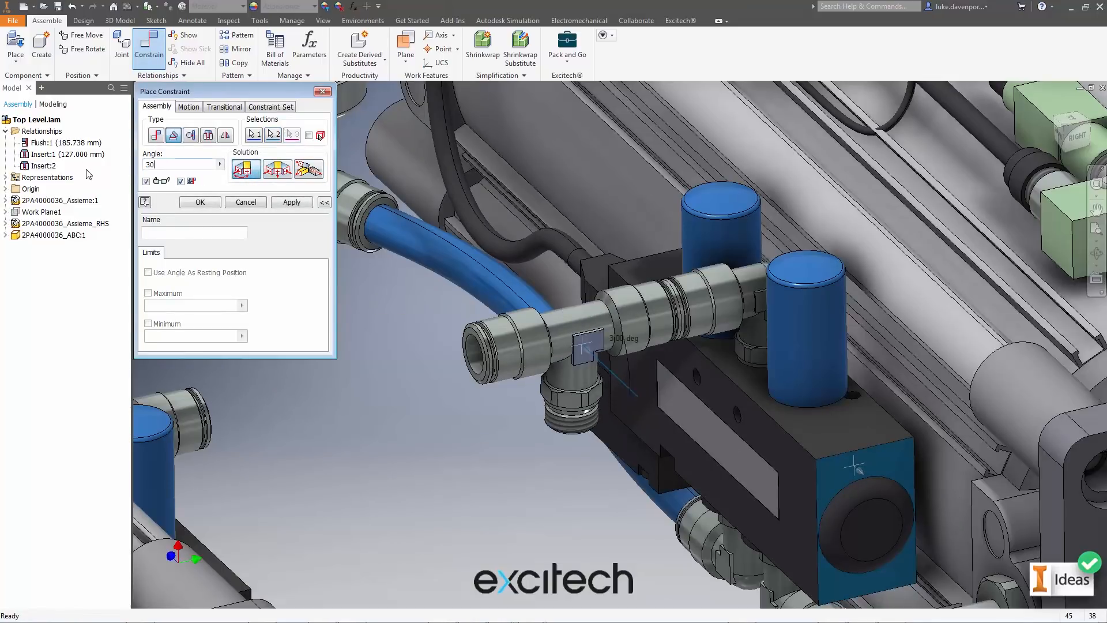
pyautogui.write('0')
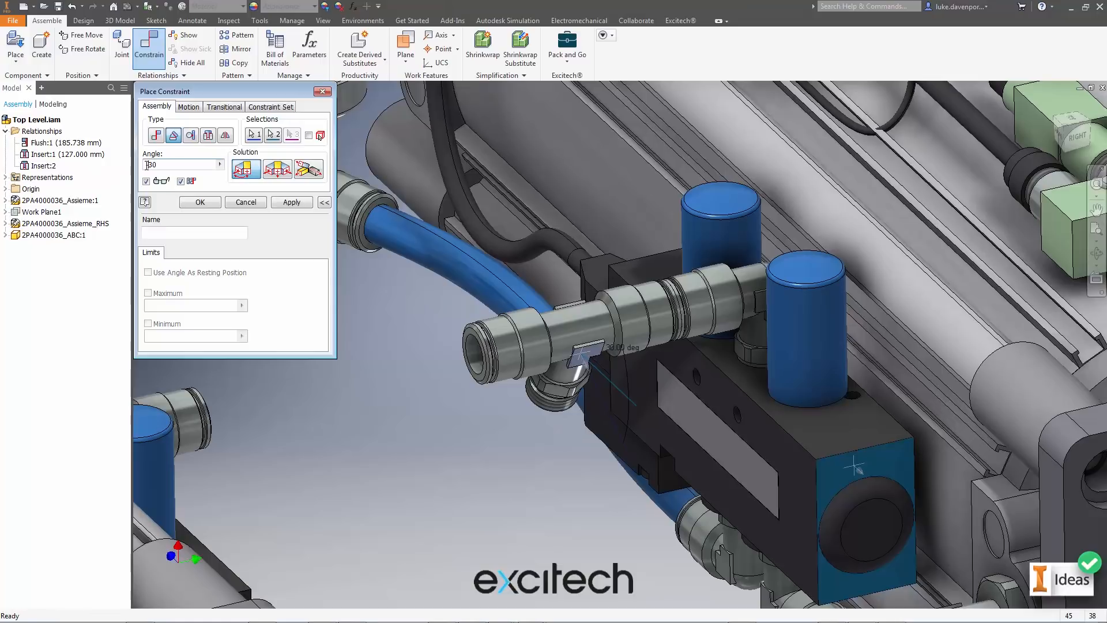
pyautogui.click(200, 202)
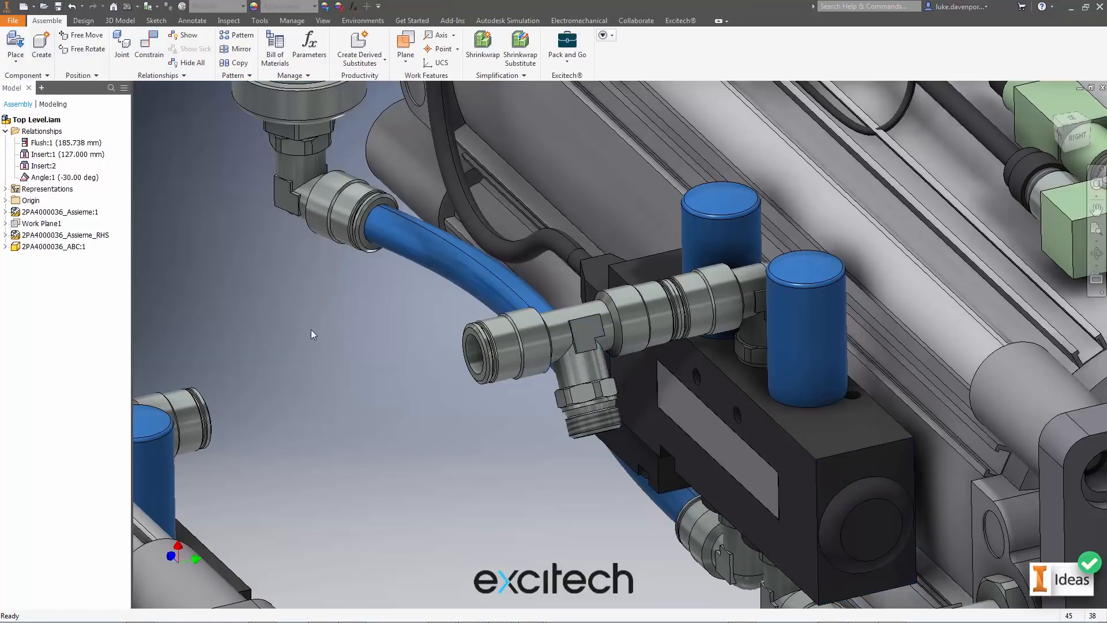
# Turn on Lock Rotation in the fittings' insert constraint while the angle constraint exists, and accept the conflicting relationship
pyautogui.moveTo(314, 329); pyautogui.dragTo(284, 328, button='middle')
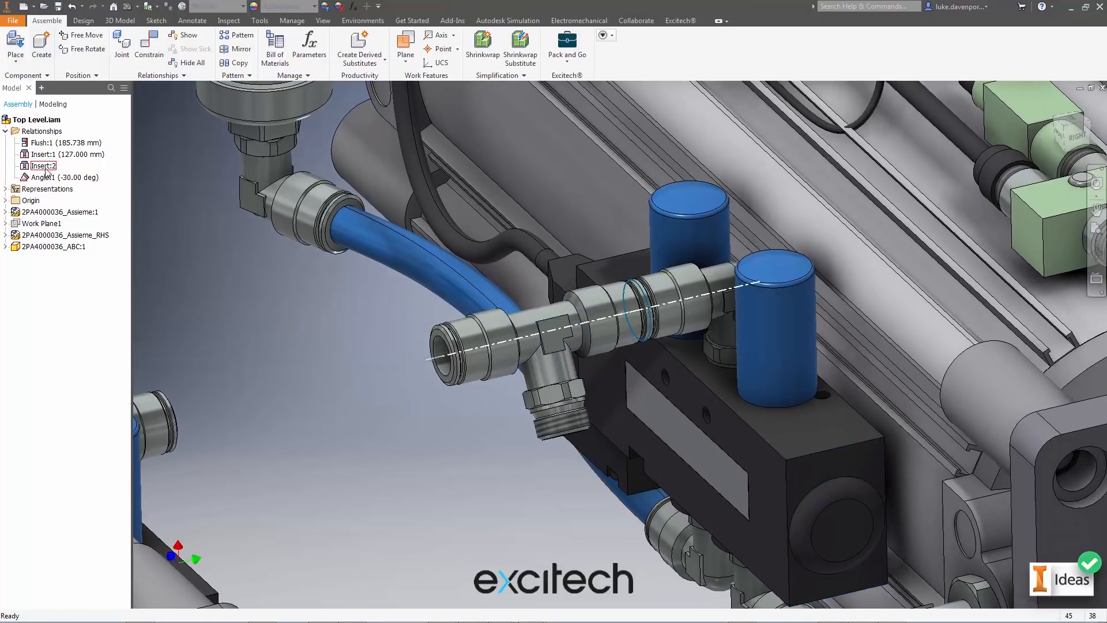
pyautogui.rightClick(46, 169)
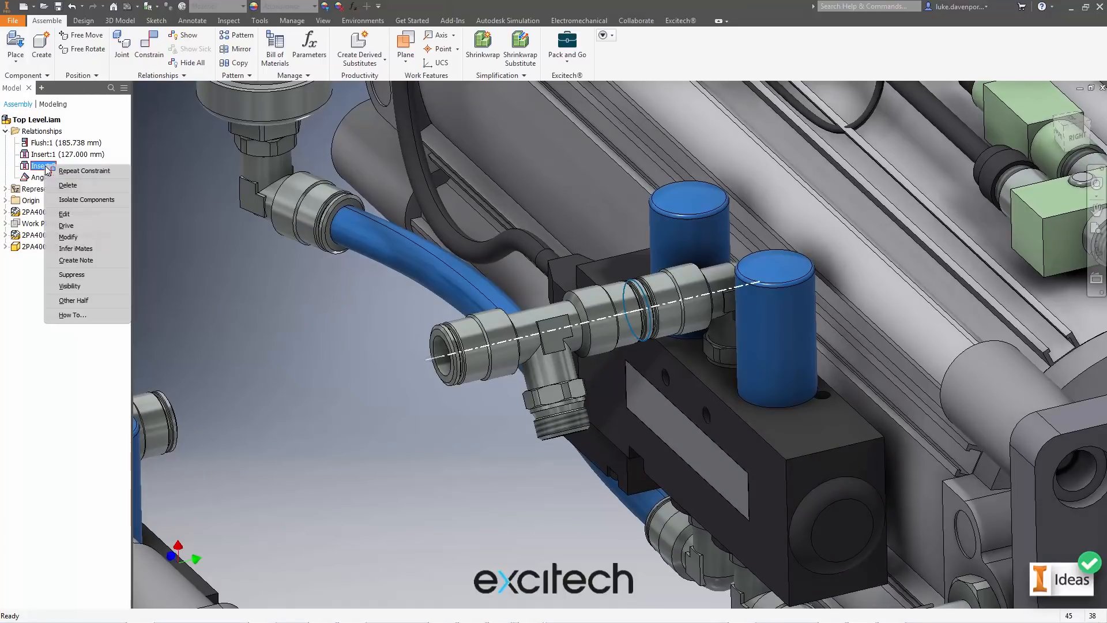
pyautogui.click(71, 218)
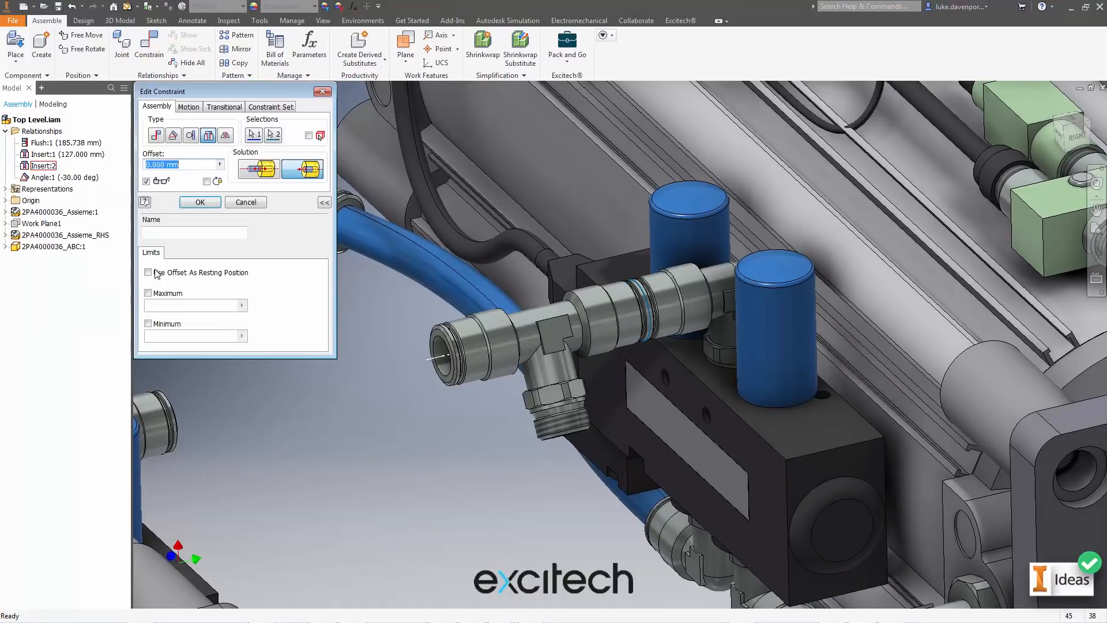
pyautogui.click(207, 181)
pyautogui.click(200, 202)
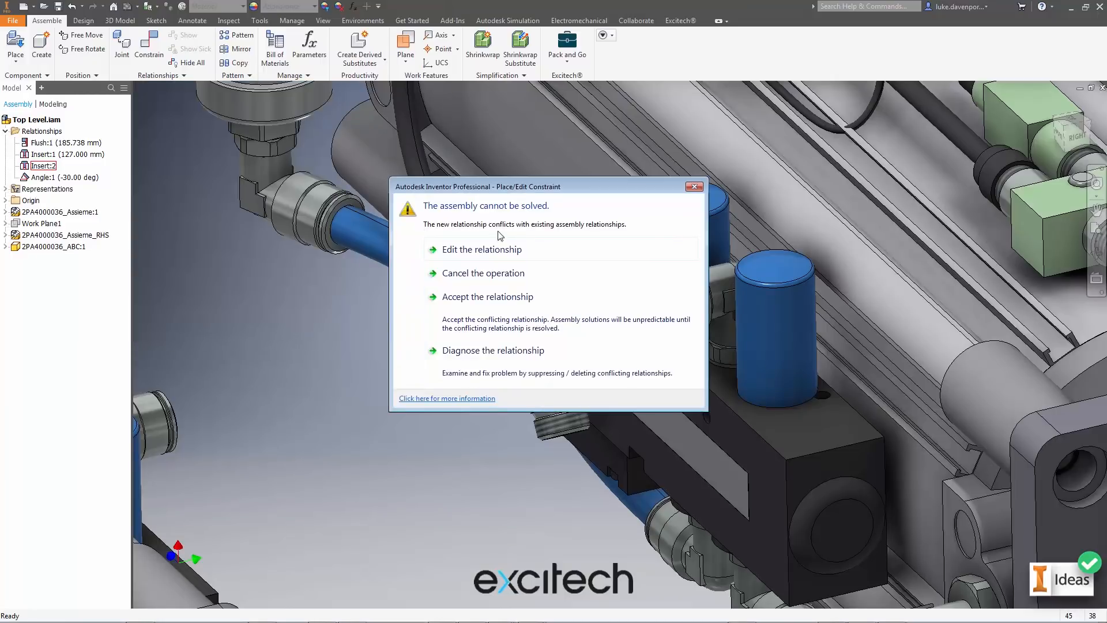
pyautogui.moveTo(480, 193); pyautogui.dragTo(222, 272)
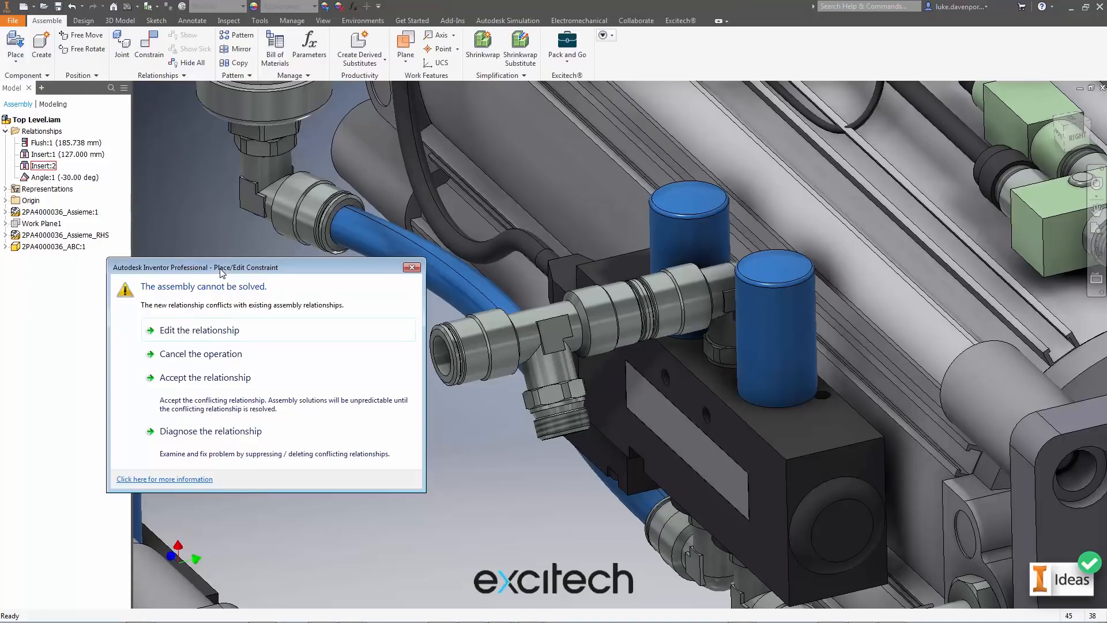
pyautogui.moveTo(221, 270); pyautogui.dragTo(222, 259)
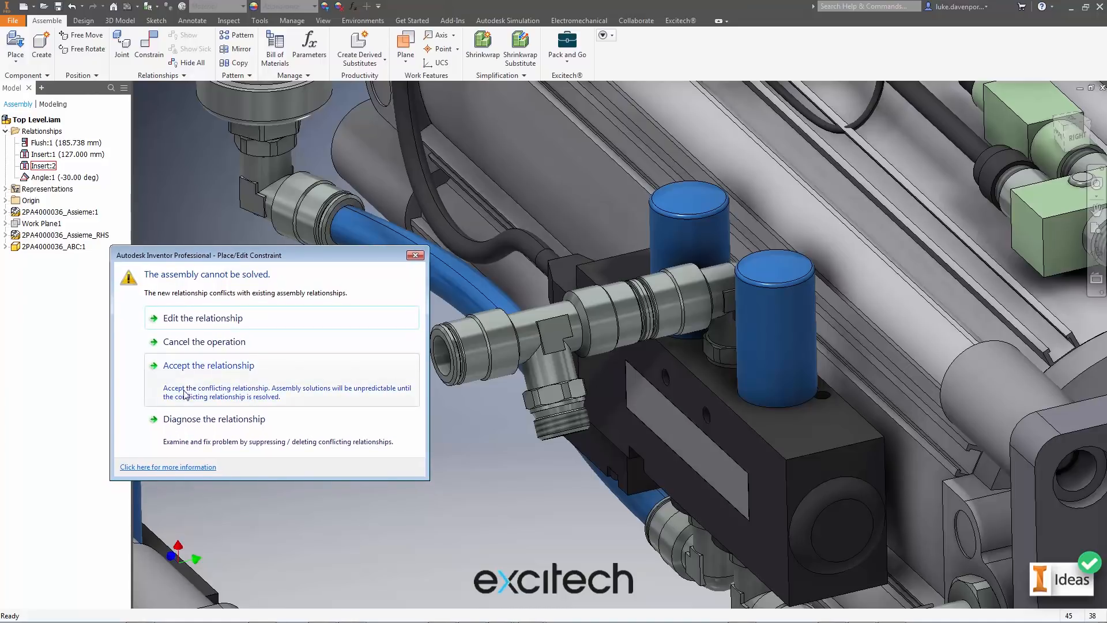
pyautogui.click(189, 369)
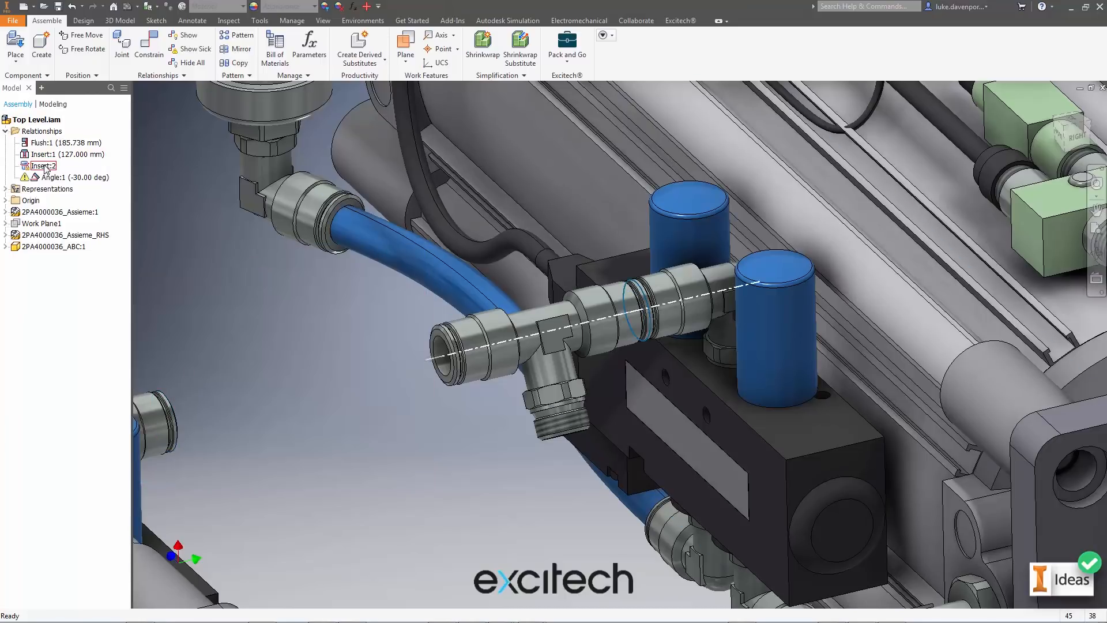
# Turn off Lock Rotation in the conflicting insert constraint and undo that change
pyautogui.rightClick(44, 168)
pyautogui.click(68, 216)
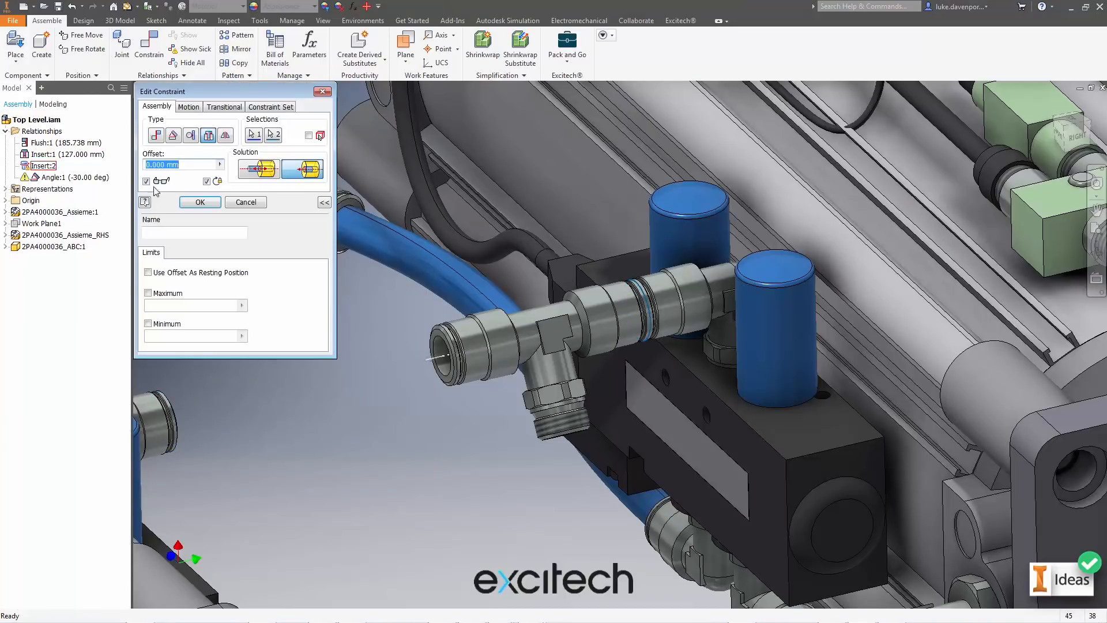
pyautogui.click(206, 203)
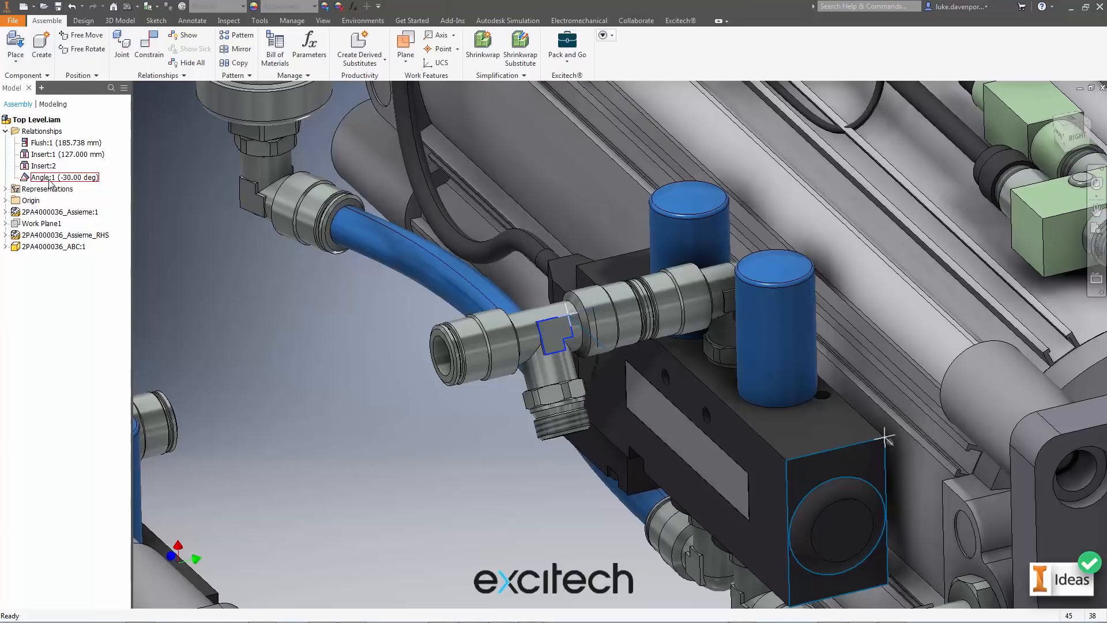
pyautogui.hotkey('ctrl', 'z')
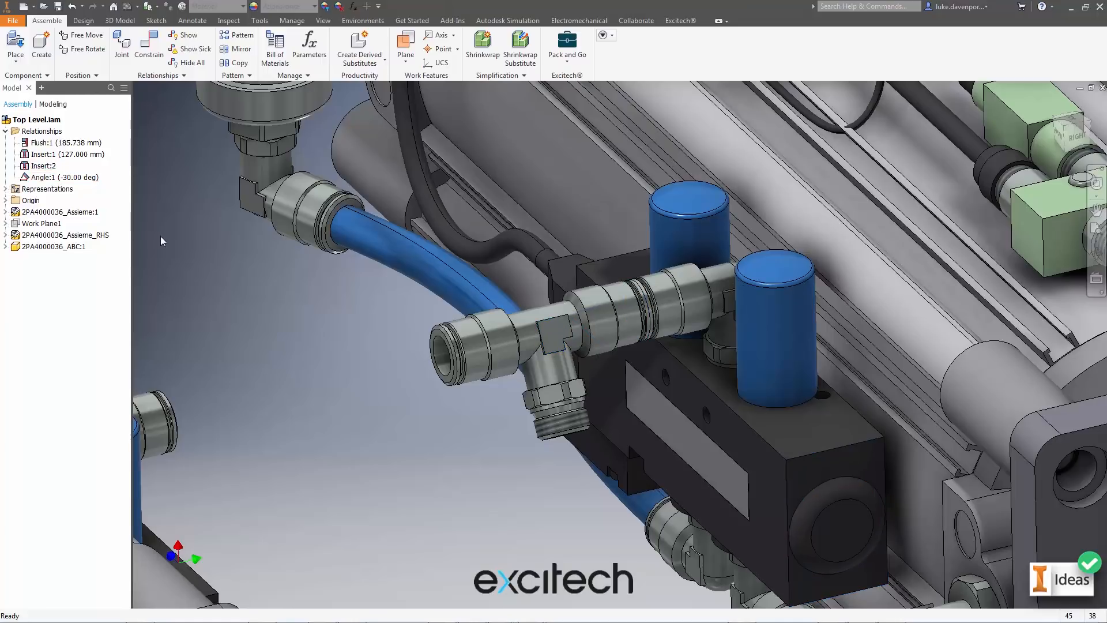
# Delete the conflicting -30 deg angle constraint and reorient the tee fitting with its threaded branch pointing down
pyautogui.rightClick(62, 181)
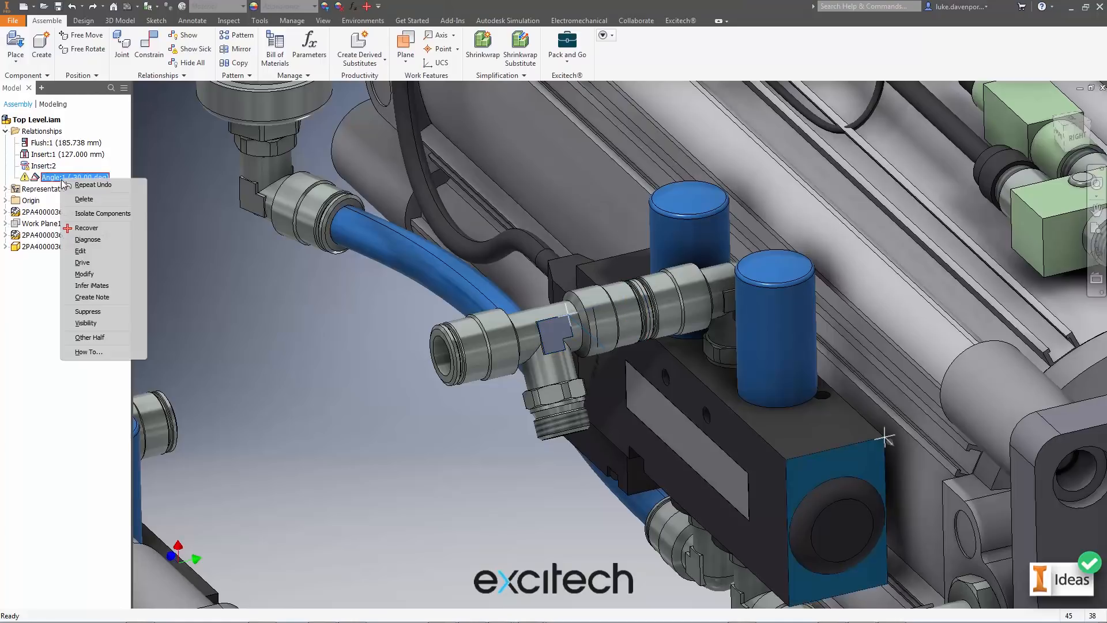
pyautogui.click(84, 199)
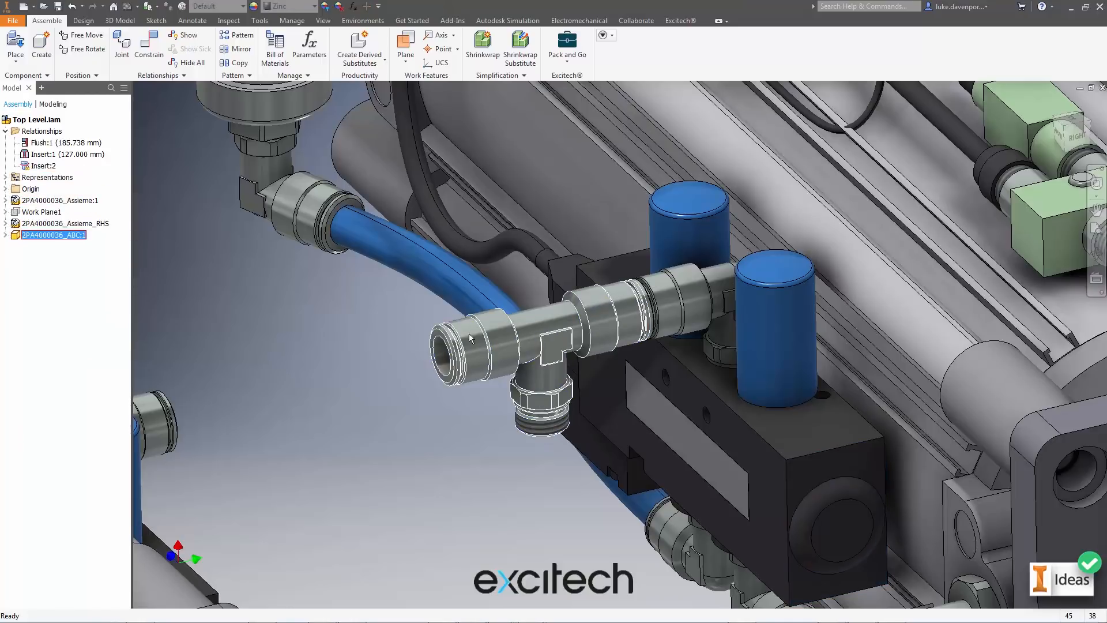
pyautogui.click(576, 337)
pyautogui.moveTo(373, 415); pyautogui.dragTo(369, 420, button='middle')
pyautogui.click(369, 420)
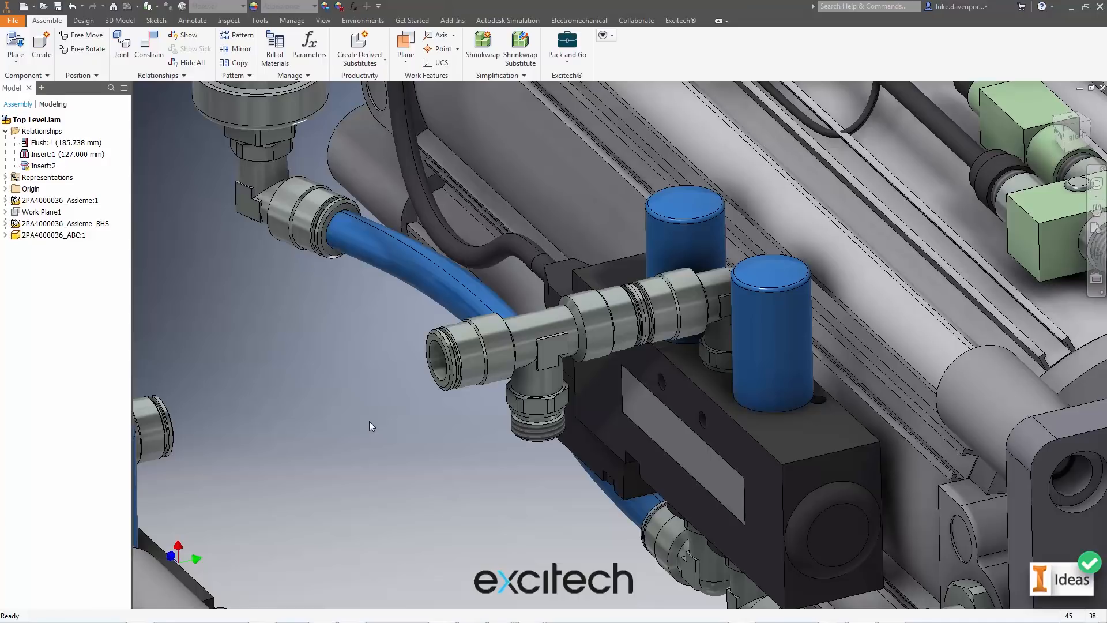
pyautogui.moveTo(372, 504); pyautogui.dragTo(355, 505, button='middle')
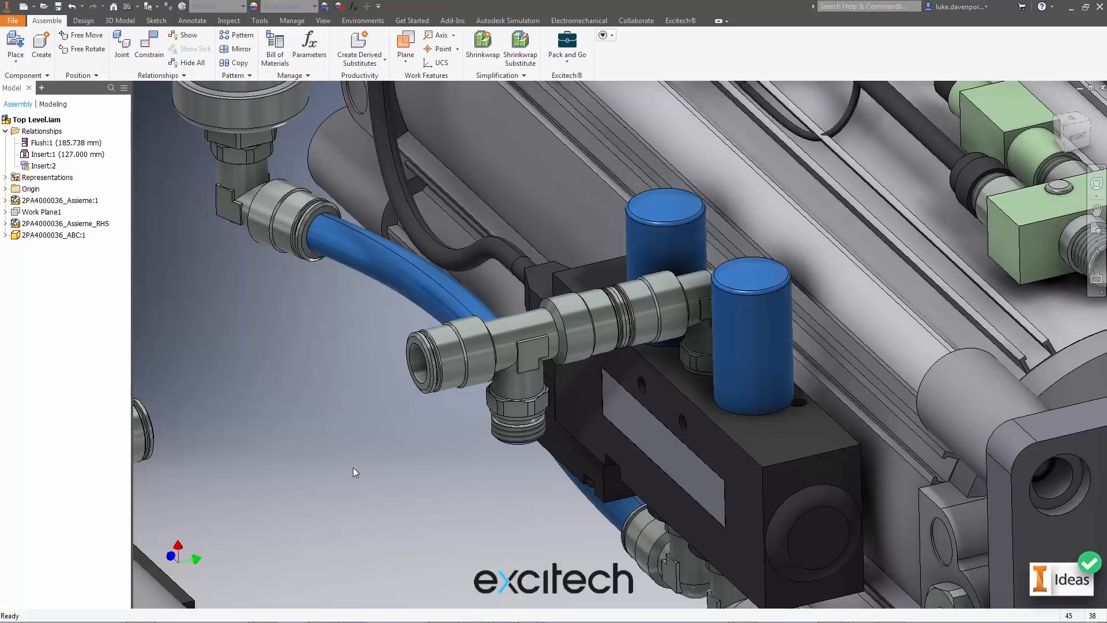
pyautogui.rightClick(51, 169)
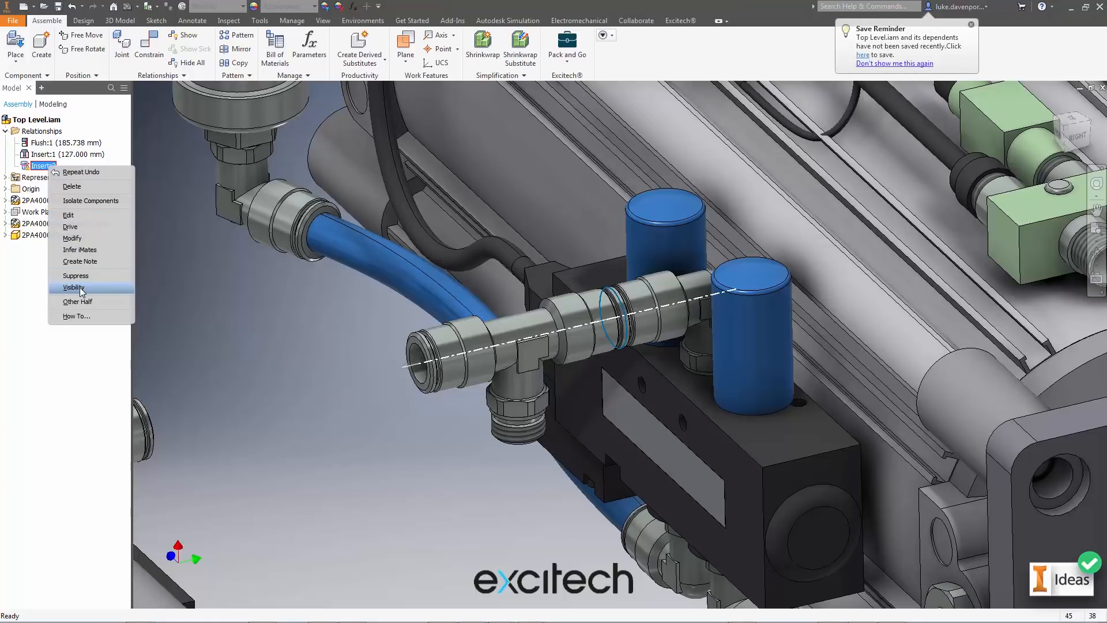
pyautogui.click(234, 283)
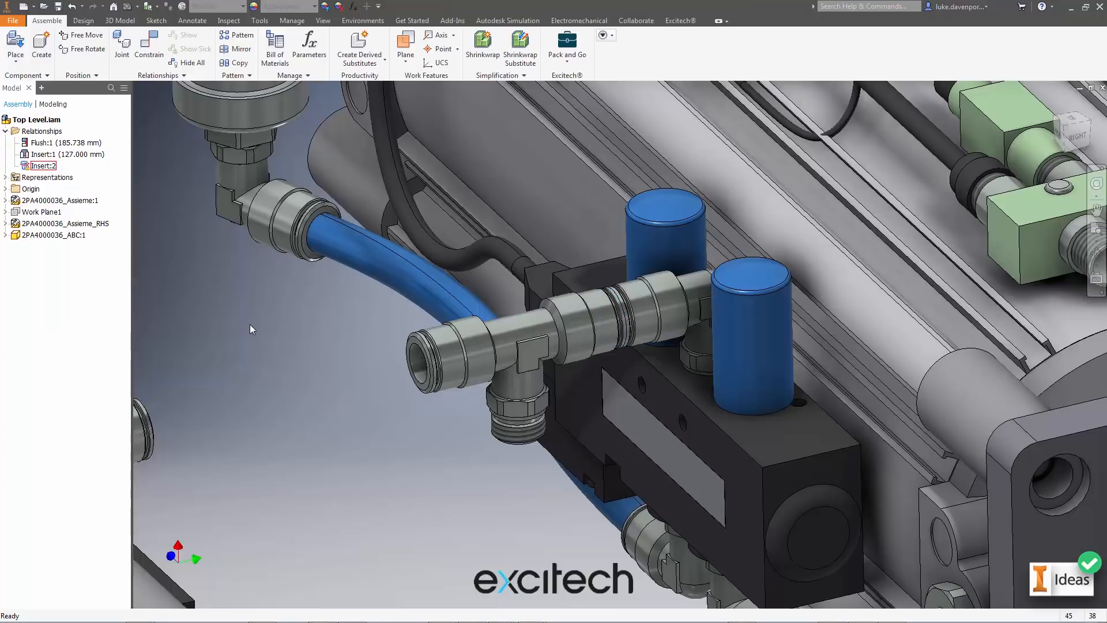
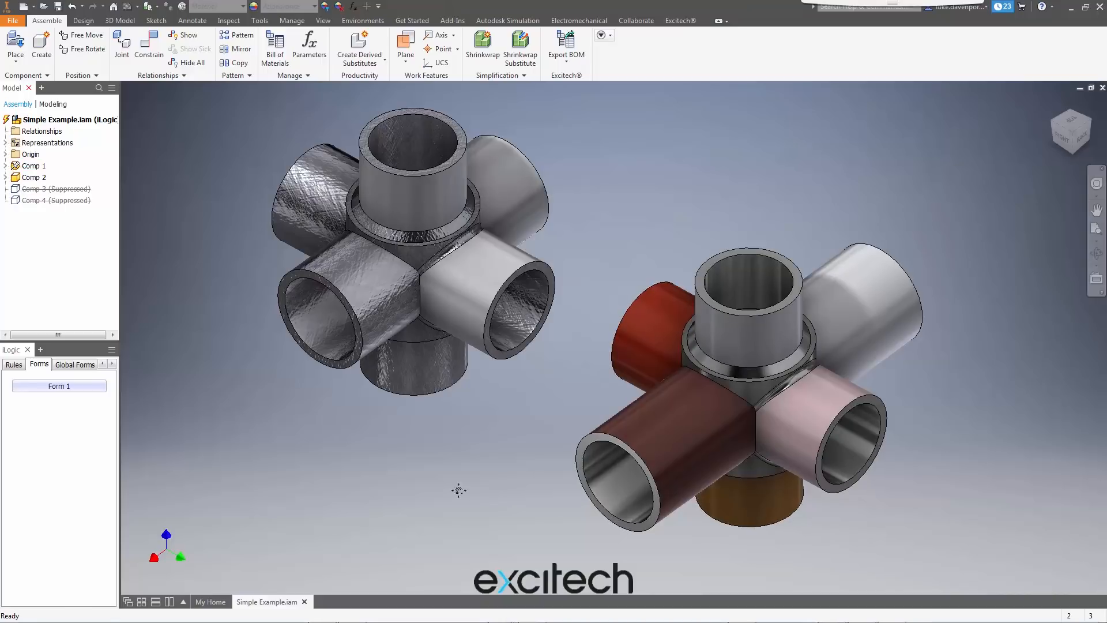
# Open Form 1 in Simple Example.iam and test its Option setting by choosing B, C, B and A in turn
pyautogui.moveTo(456, 481); pyautogui.dragTo(465, 493, button='middle')
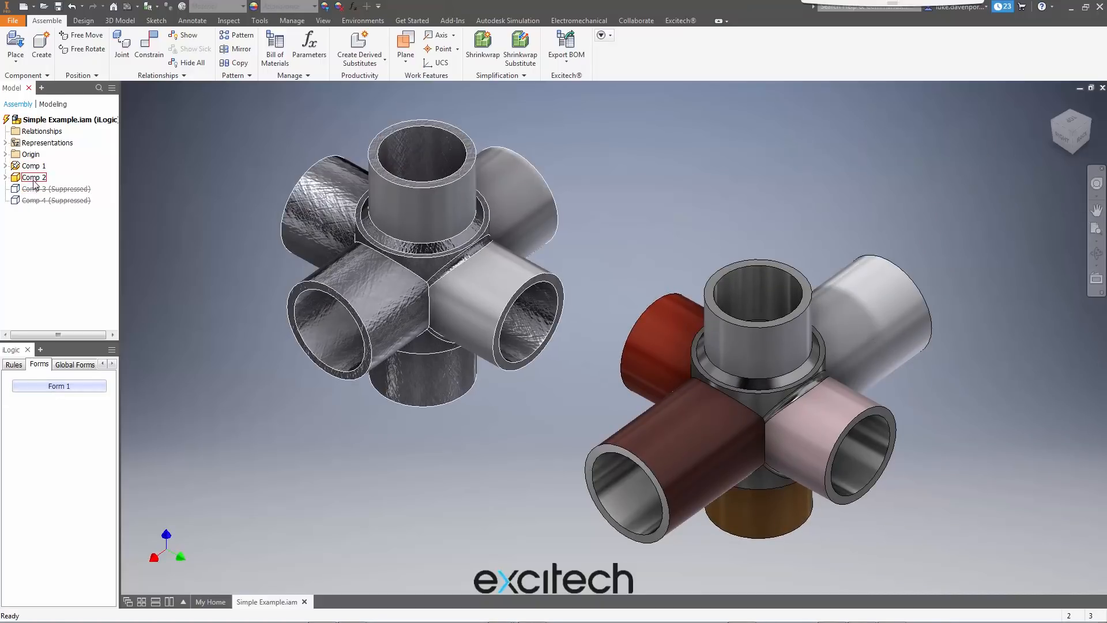
pyautogui.click(57, 387)
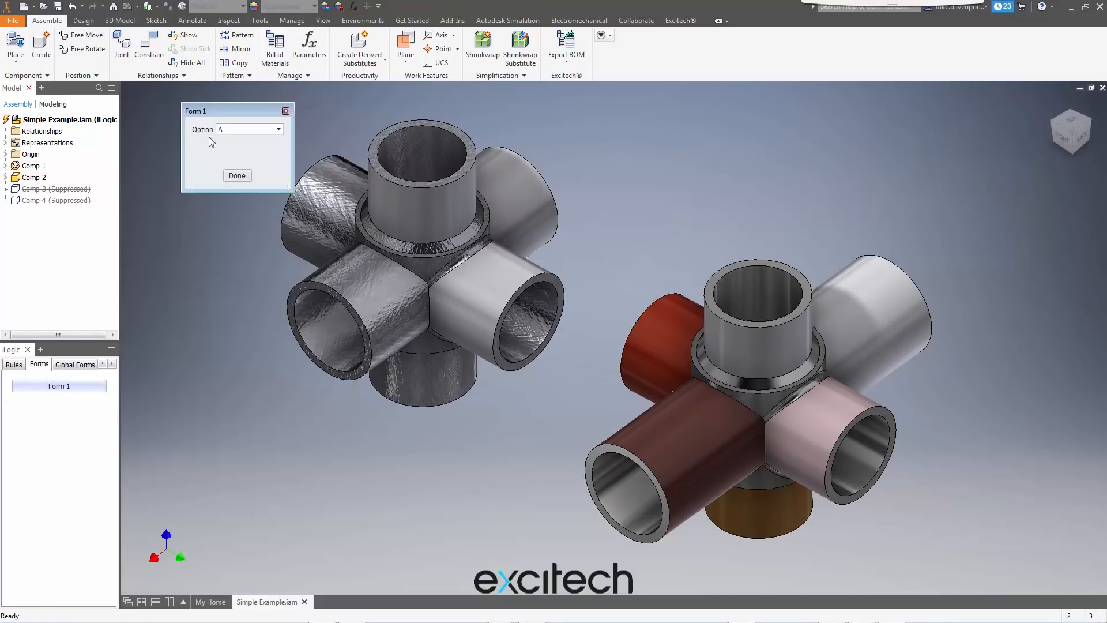
pyautogui.click(278, 130)
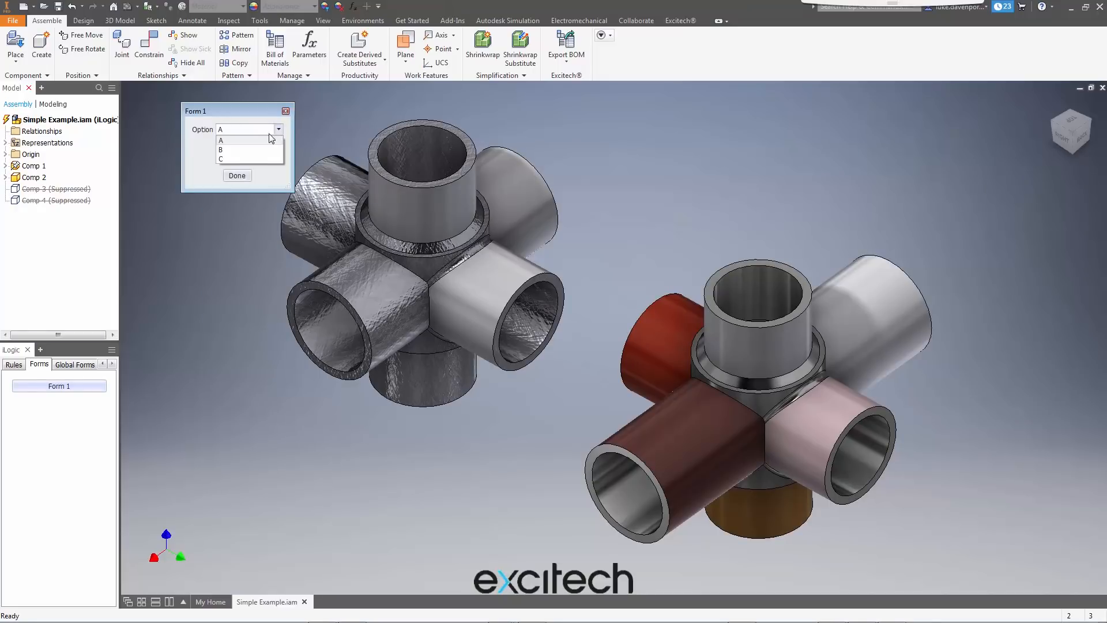
pyautogui.click(231, 150)
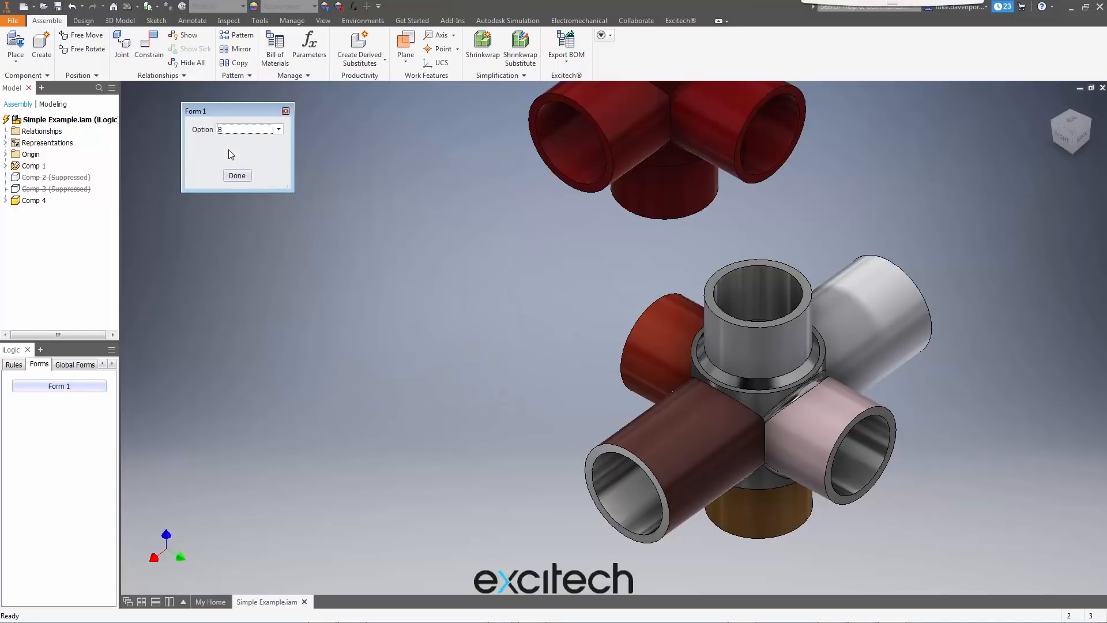
pyautogui.click(279, 131)
pyautogui.click(243, 159)
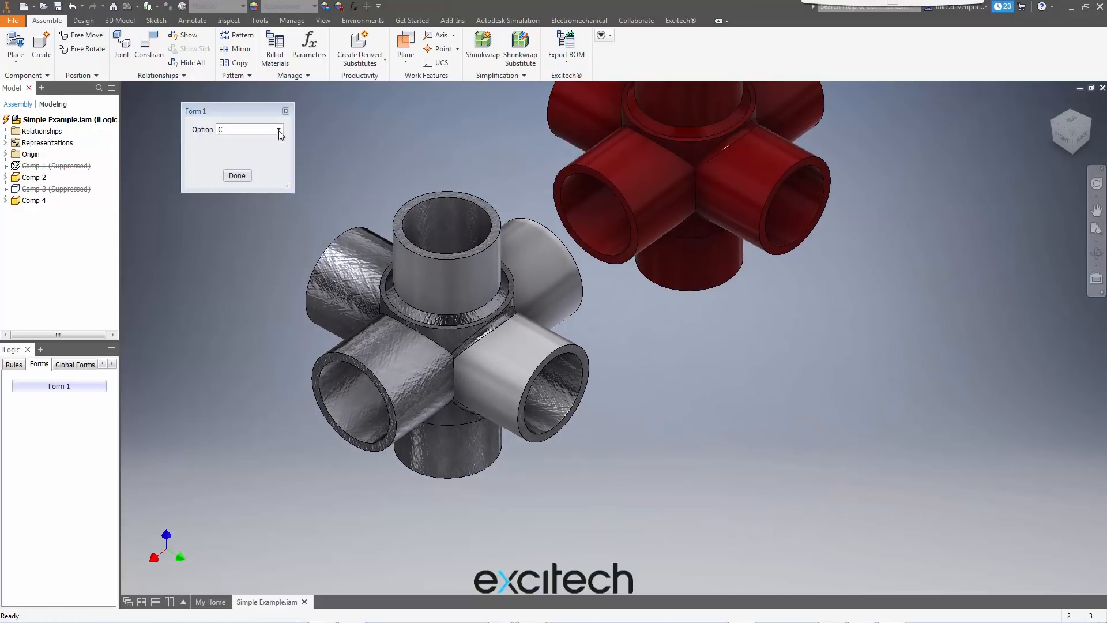
pyautogui.click(279, 130)
pyautogui.click(249, 151)
pyautogui.click(279, 130)
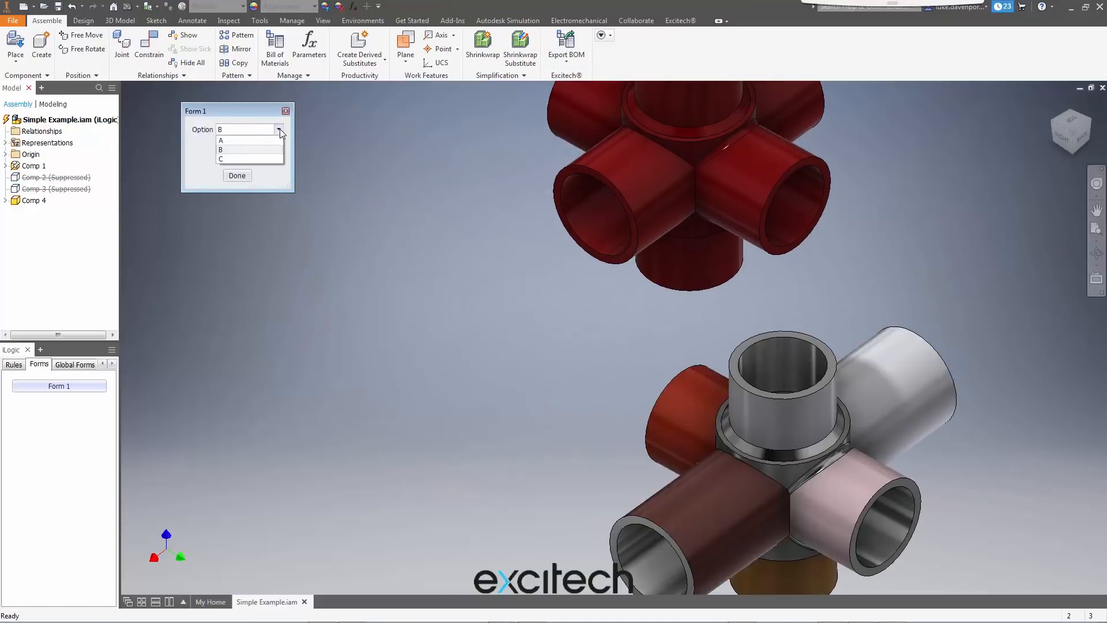
pyautogui.click(236, 140)
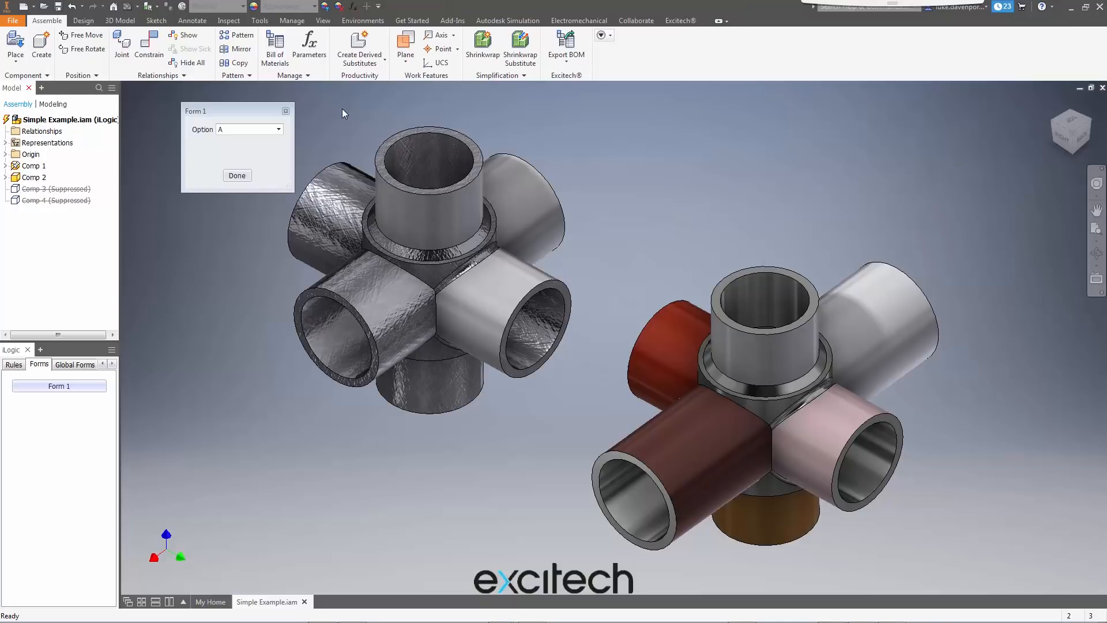
# Open the iLogic rule Options, examine how each option activates the components, including Comp 3 and Comp 4 under option A, and close it
pyautogui.moveTo(356, 150); pyautogui.dragTo(353, 150, button='middle')
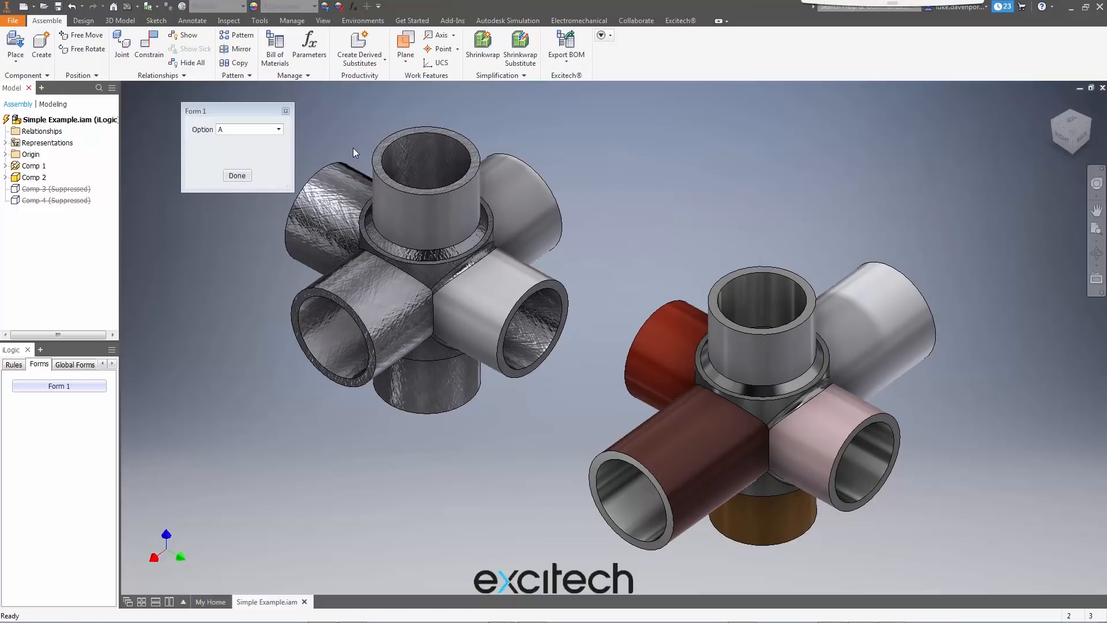
pyautogui.click(14, 365)
pyautogui.doubleClick(35, 389)
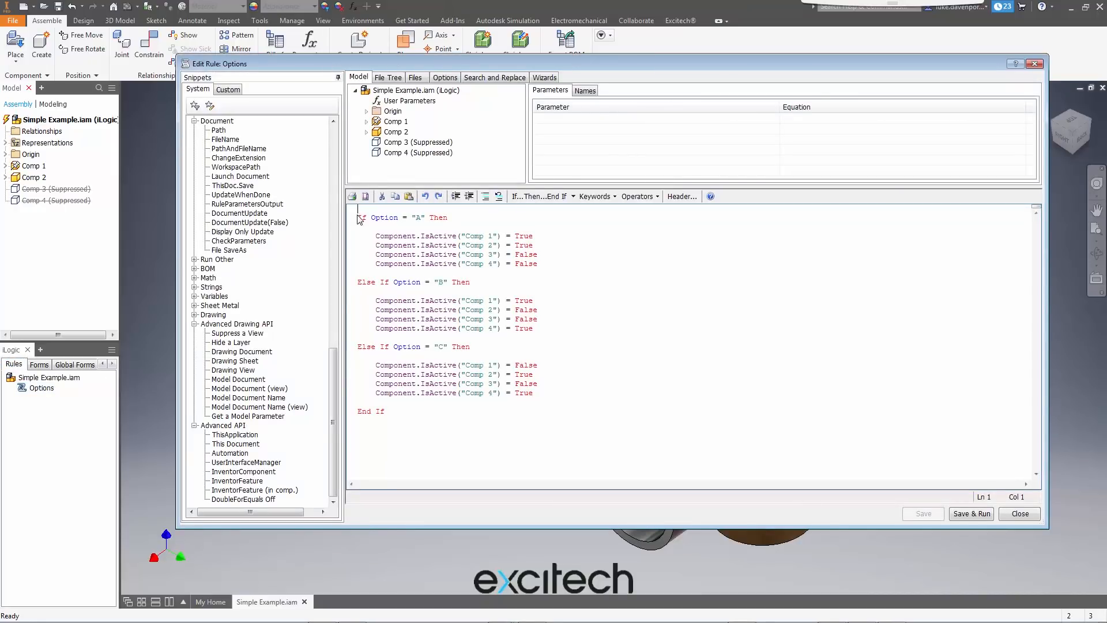
pyautogui.moveTo(360, 218); pyautogui.dragTo(472, 413)
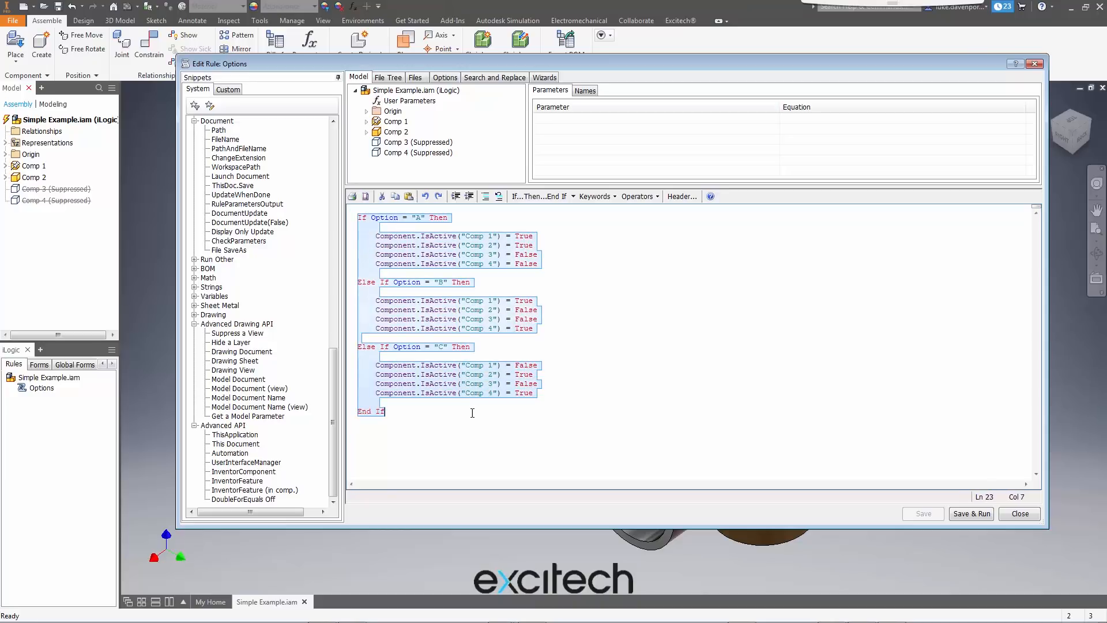
pyautogui.click(570, 262)
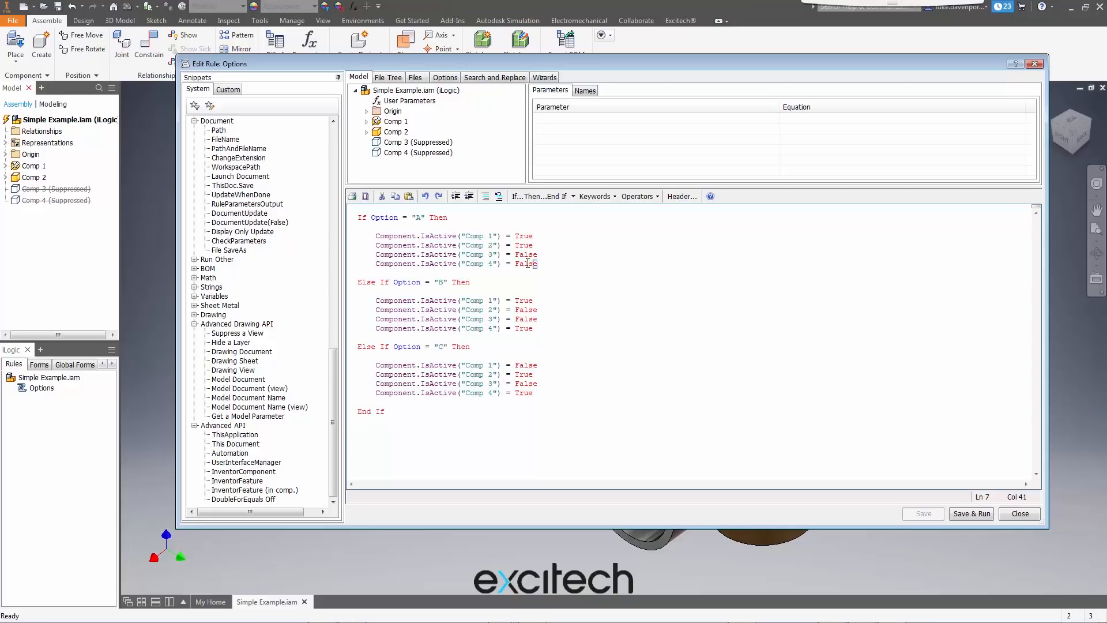
pyautogui.moveTo(537, 264); pyautogui.dragTo(349, 258)
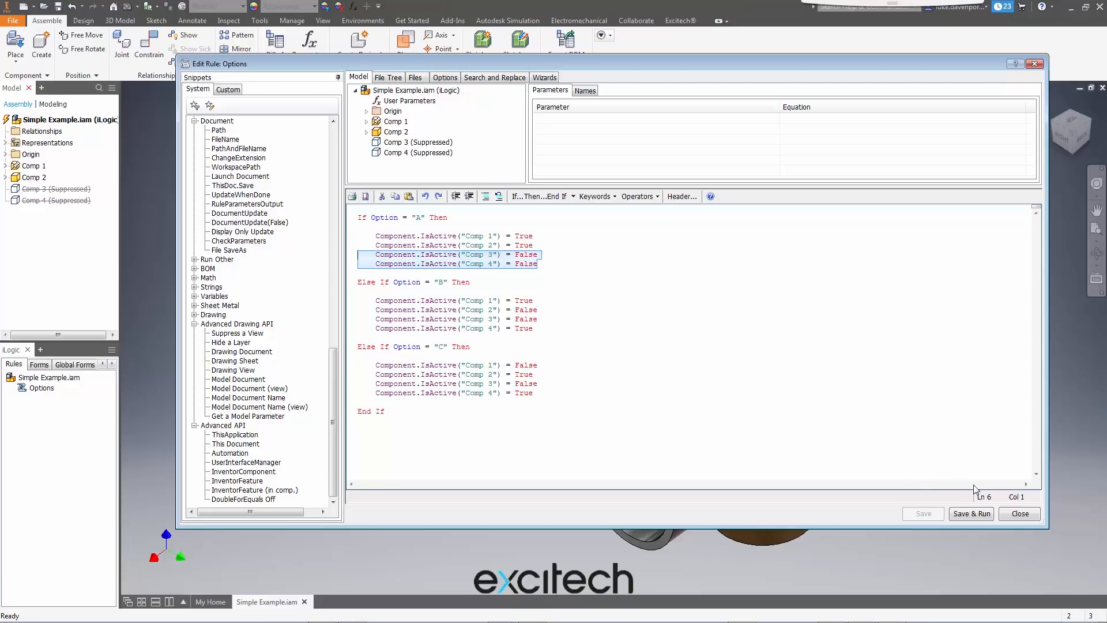
pyautogui.click(1020, 513)
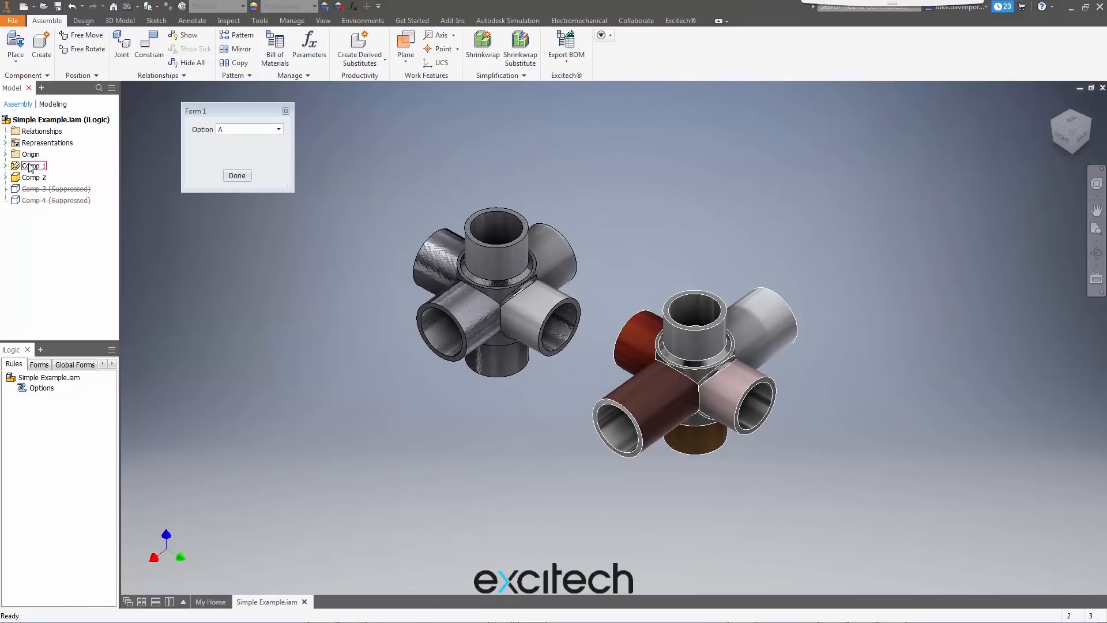
# Try replacing the Options rule code with a version setting Comp 5 to True, False and True for options A, B and C, discarding the edit
pyautogui.doubleClick(41, 390)
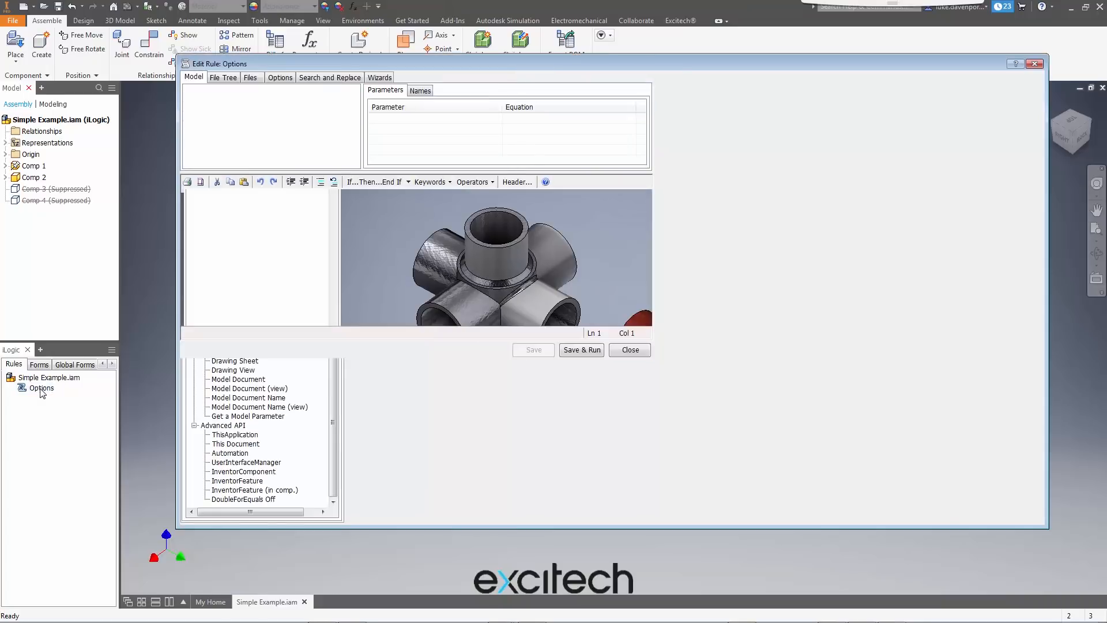
pyautogui.moveTo(443, 427); pyautogui.dragTo(357, 213)
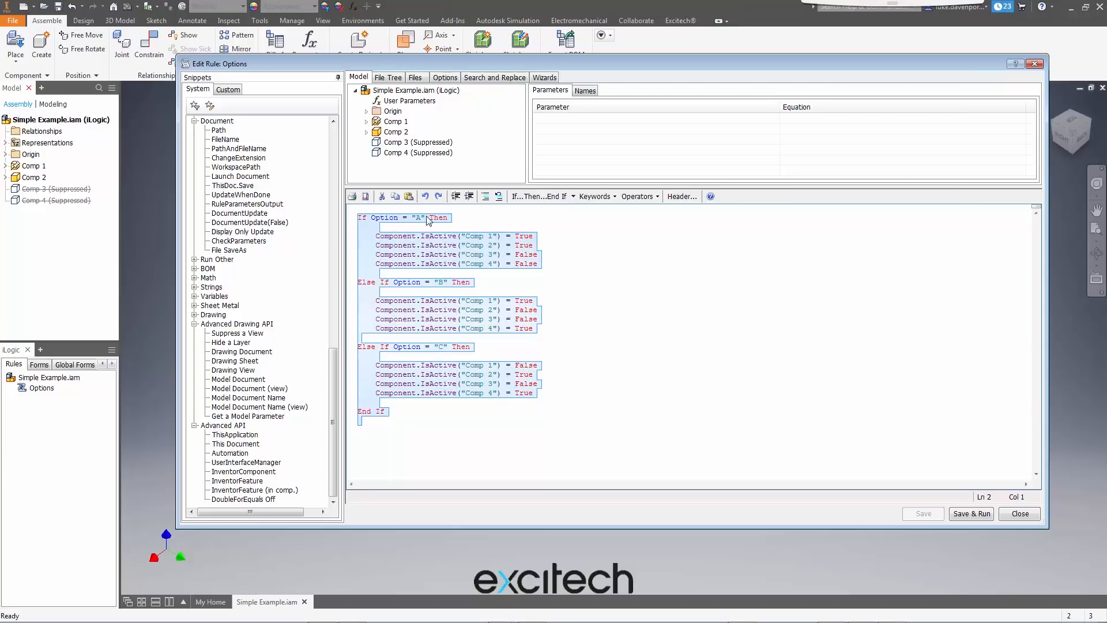
pyautogui.write('If Option = "A" Then      Component.IsActive("Comp 1") = True     Component.IsActive("Comp 2") = True     Component.IsActive("Comp 3") = False     Component.IsActive("Comp 4") = False     Component.IsActive("Comp 5") = True  Else If Option = "B" Then      Component.IsActive("Comp 1") = True     Component.IsActive("Comp 2") = False     Component.IsActive("Comp 3") = False     Component.IsActive("Comp 4") = True     Component.IsActive("Comp 5") = False  Else If Option = "C" Then      Component.IsActive("Comp 1") = False     Component.IsActive("Comp 2") = True     Component.IsActive("Comp 3") = False     Component.IsActive("Comp 4") = True     Component.IsActive("Comp 5") = True  End If')
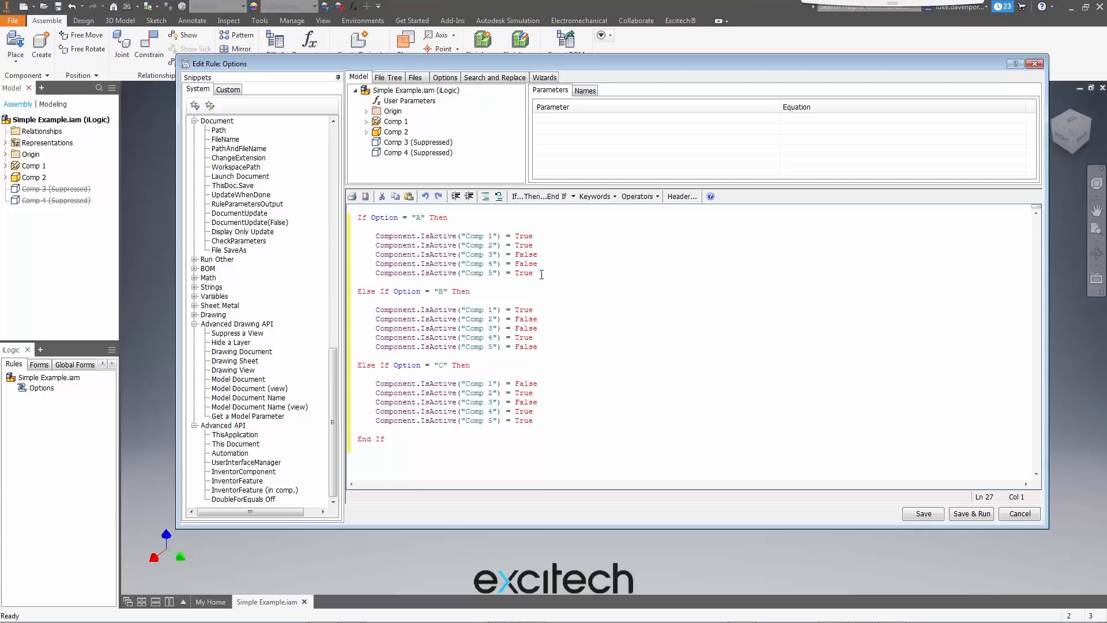
pyautogui.moveTo(542, 275); pyautogui.dragTo(357, 234)
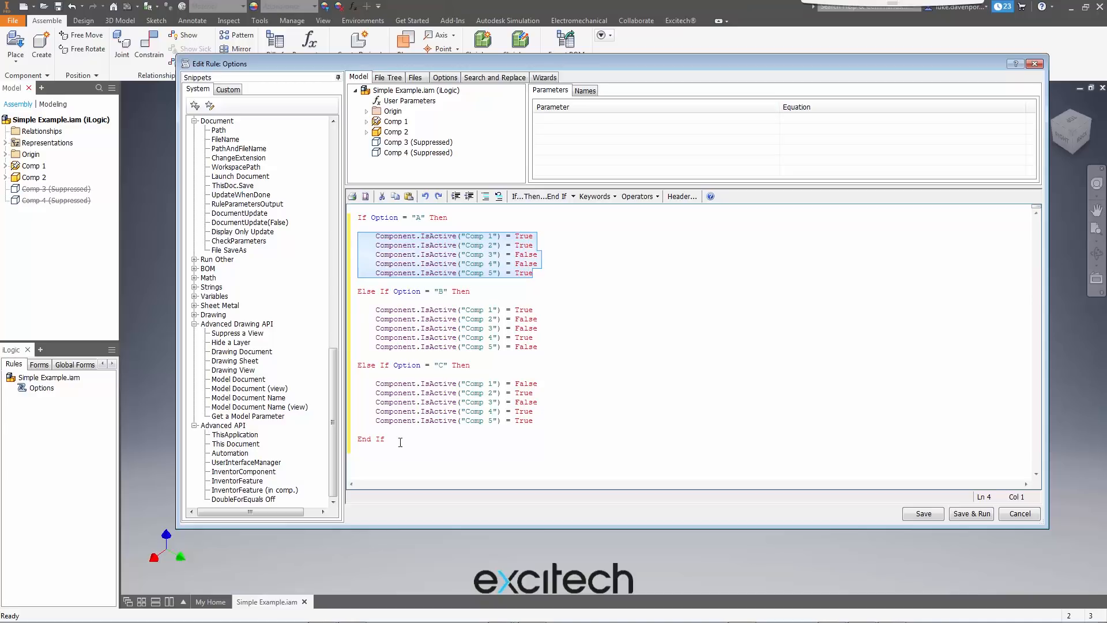
pyautogui.click(1012, 514)
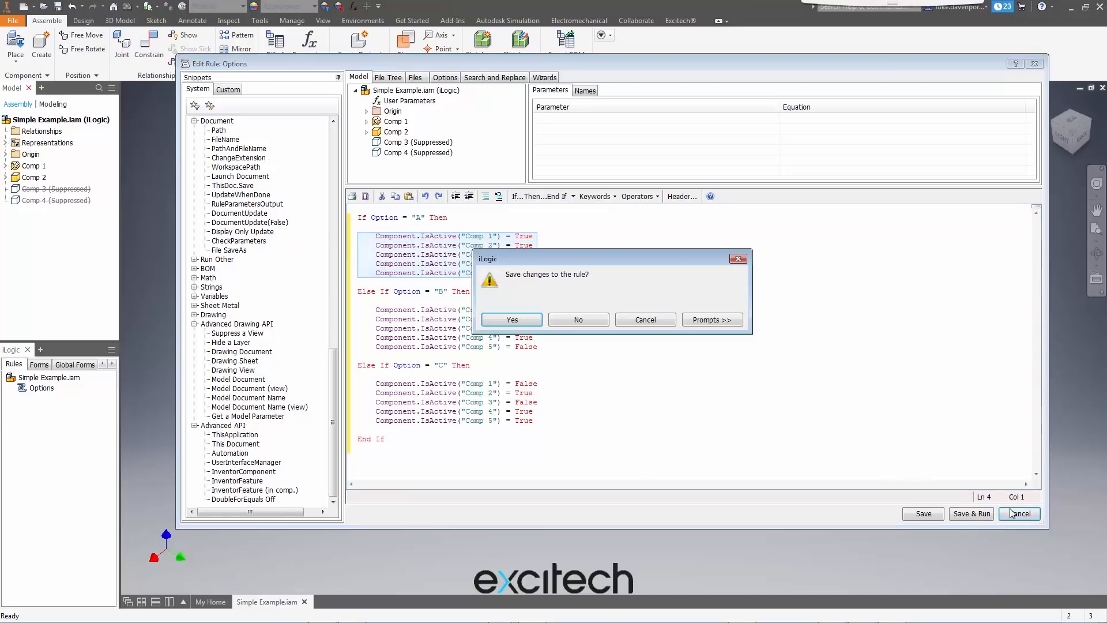
pyautogui.click(603, 321)
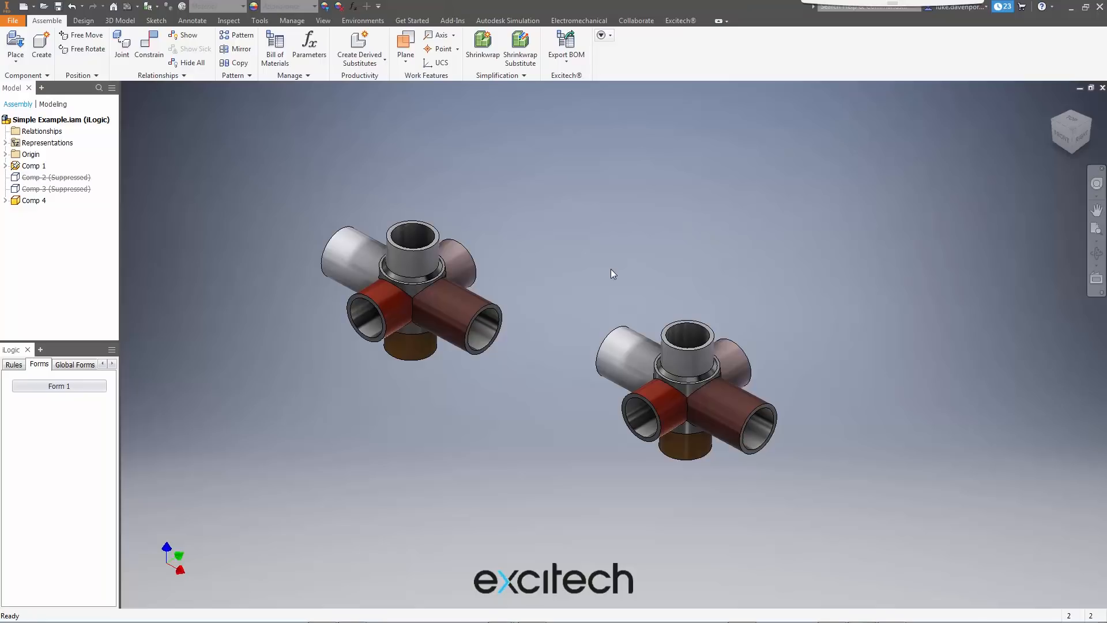
# Unsuppress Comp 2 and Comp 3 in the assembly
pyautogui.moveTo(611, 269); pyautogui.dragTo(607, 271, button='middle')
pyautogui.click(52, 188)
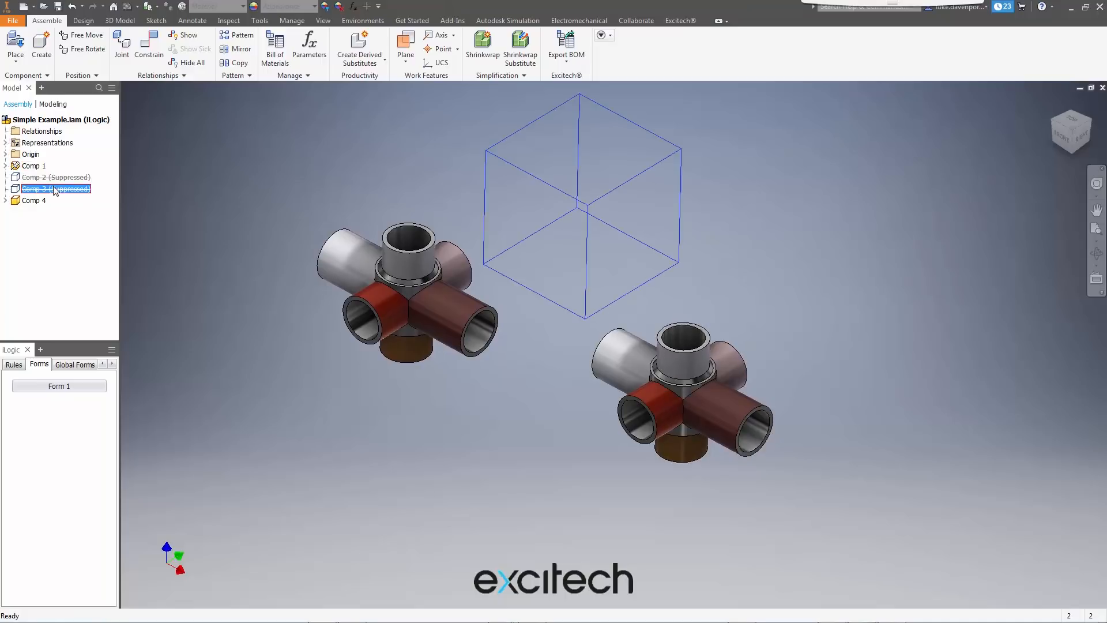
pyautogui.keyDown('ctrl'); pyautogui.click(55, 178); pyautogui.keyUp('ctrl')
pyautogui.rightClick(55, 180)
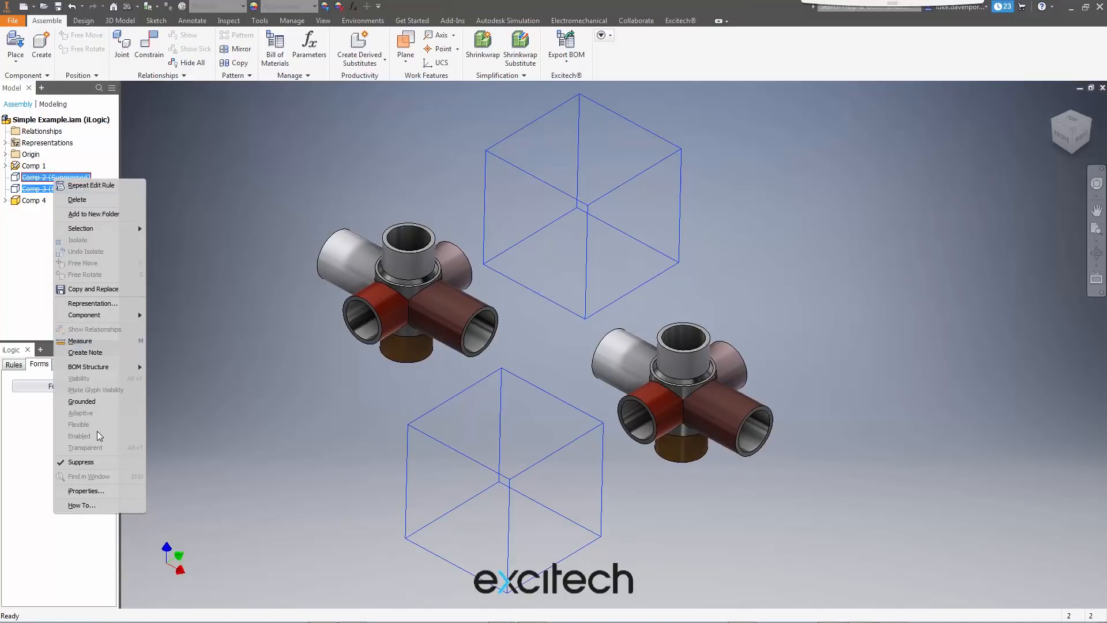
pyautogui.click(97, 465)
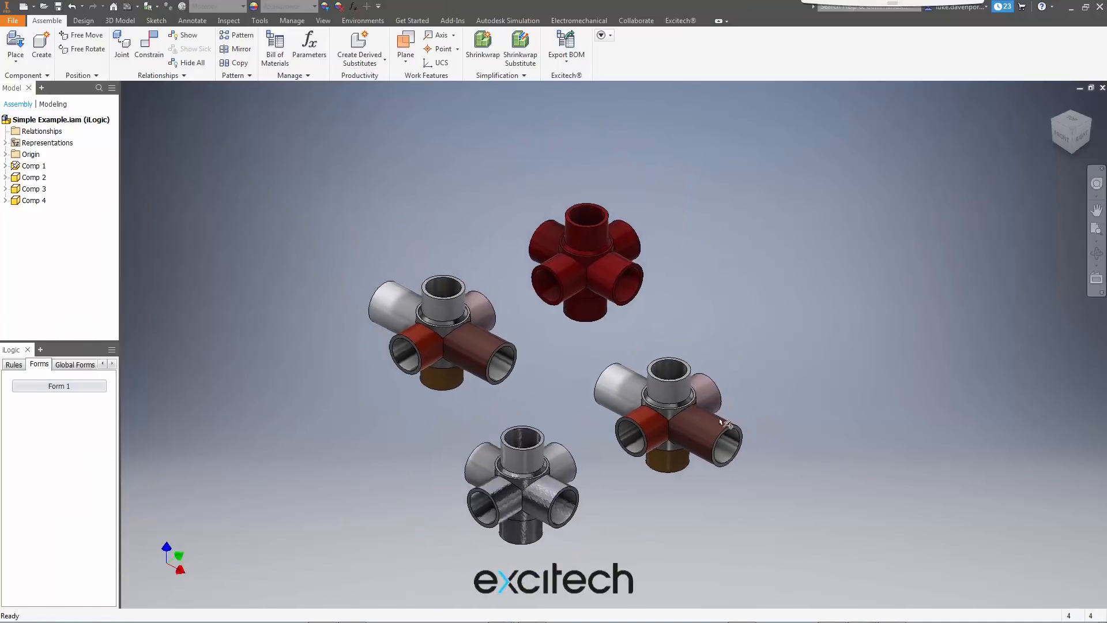
# Duplicate a multicoloured pipe fitting beside the red fitting and give the copy the Copper - Satin appearance
pyautogui.hotkey('ctrl', 'c')
pyautogui.hotkey('ctrl', 'v')
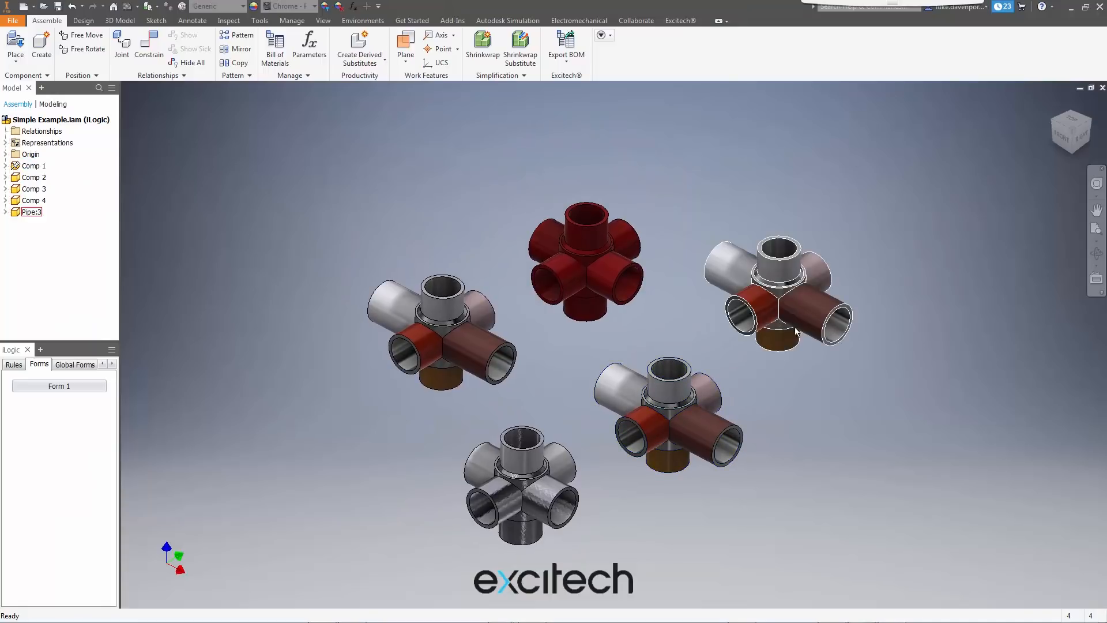
pyautogui.click(289, 6)
pyautogui.click(296, 152)
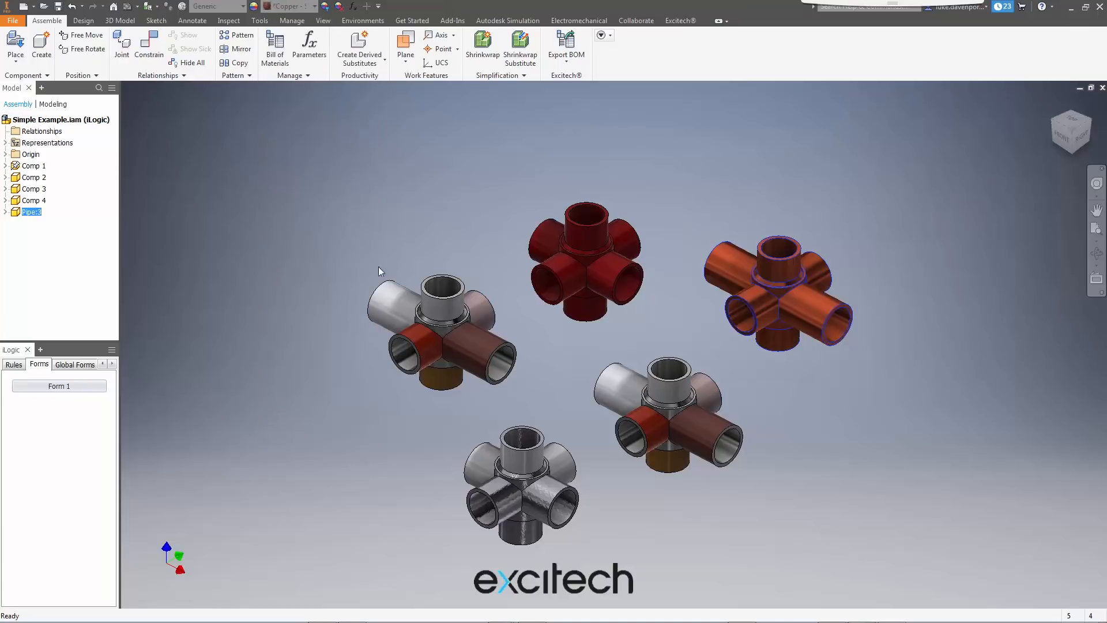
pyautogui.click(379, 266)
pyautogui.scroll(1, 293, 232)
pyautogui.moveTo(281, 252); pyautogui.dragTo(277, 232, button='middle')
# Rename the copper pipe fitting as Comp 5 in the model tree, correcting the spelling, and collapse its node
pyautogui.click(31, 213)
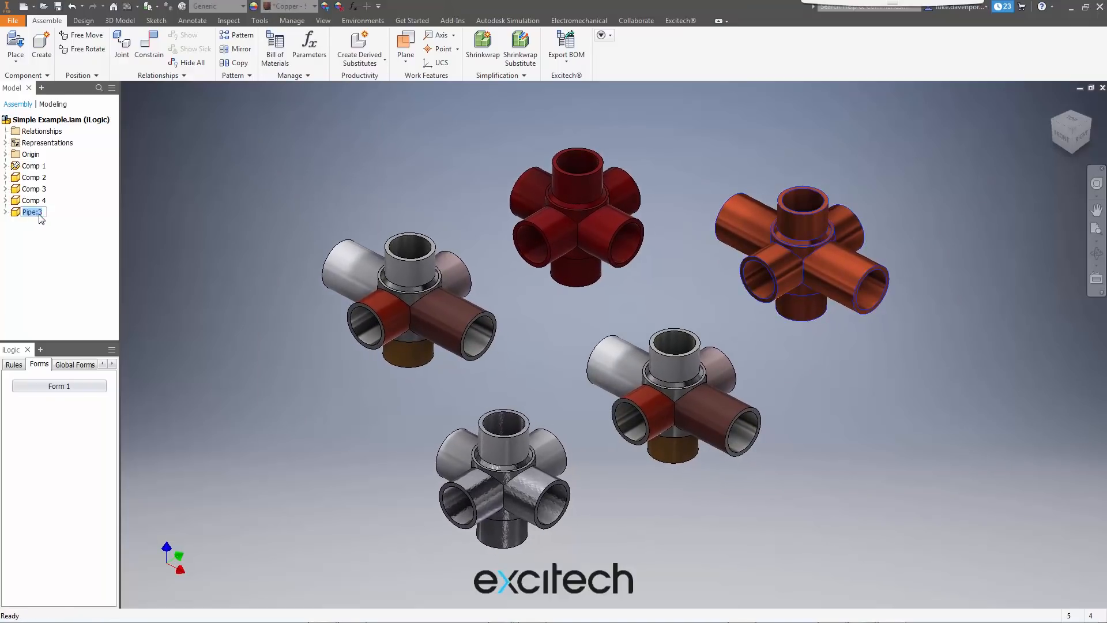
pyautogui.write('Comp 5')
pyautogui.press('Return')
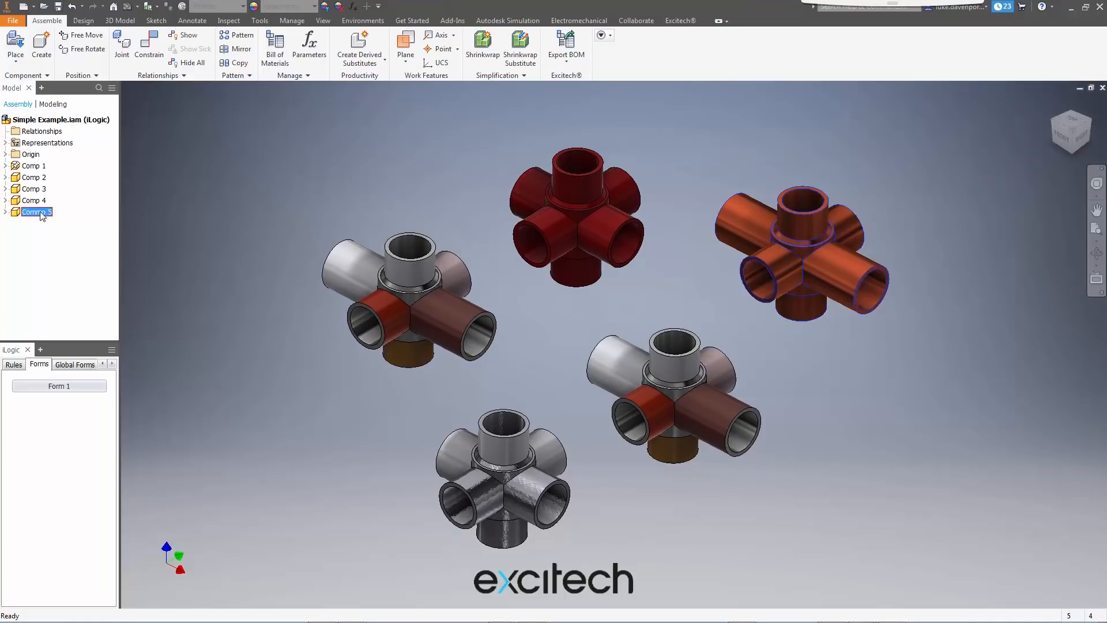
pyautogui.doubleClick(40, 212)
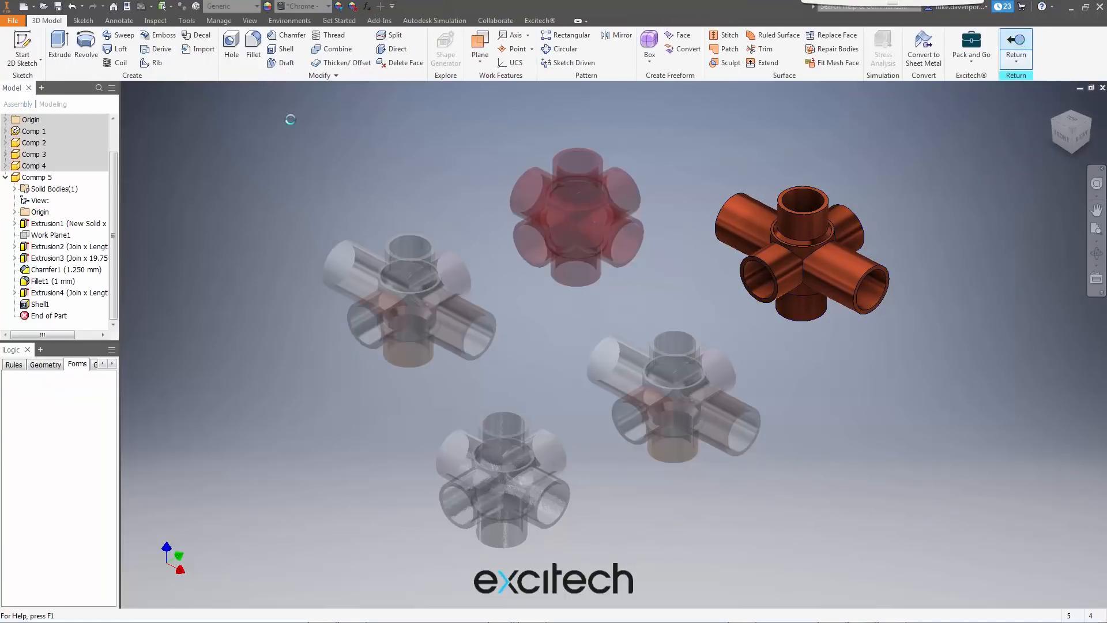
pyautogui.click(1016, 42)
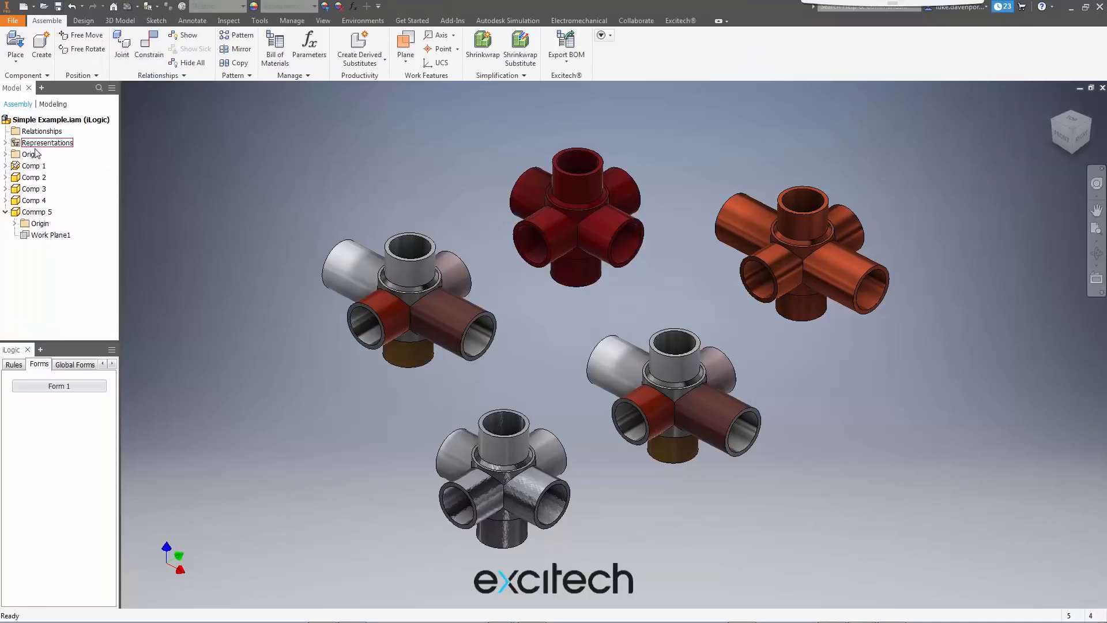
pyautogui.click(39, 212)
pyautogui.press('BackSpace')
pyautogui.press('Return')
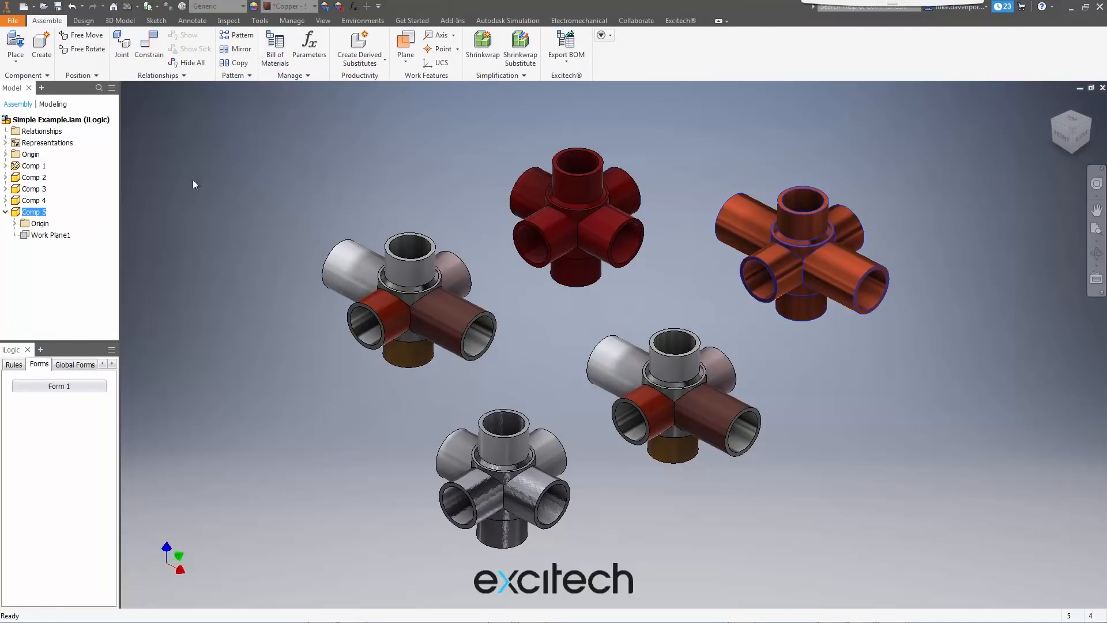
pyautogui.click(243, 203)
pyautogui.moveTo(242, 204); pyautogui.dragTo(242, 205, button='middle')
pyautogui.scroll(-1, 254, 326)
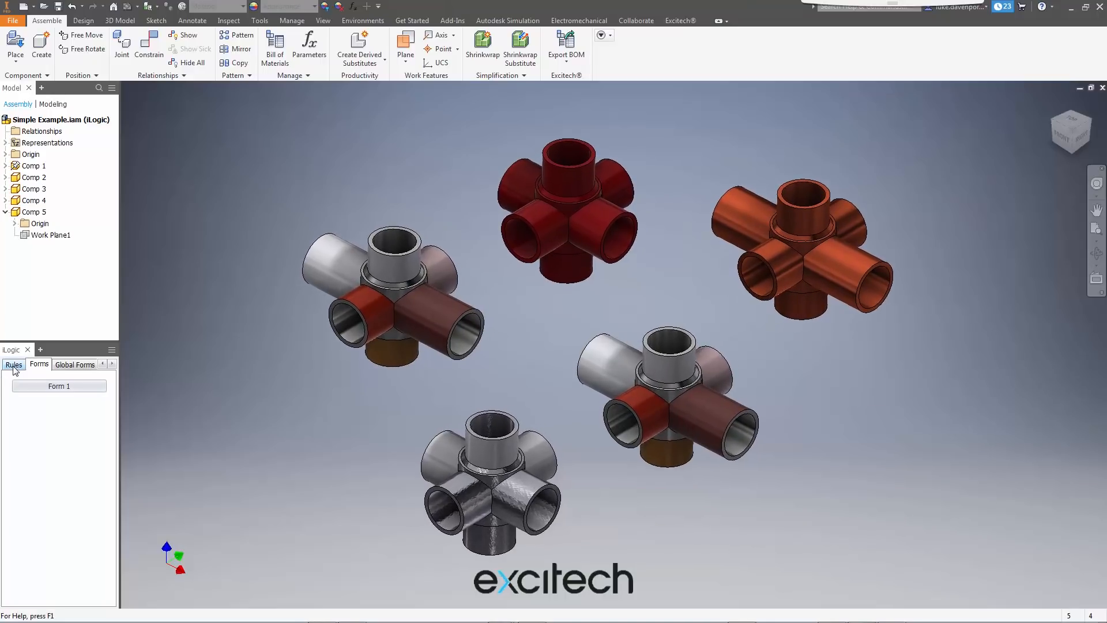
pyautogui.click(5, 212)
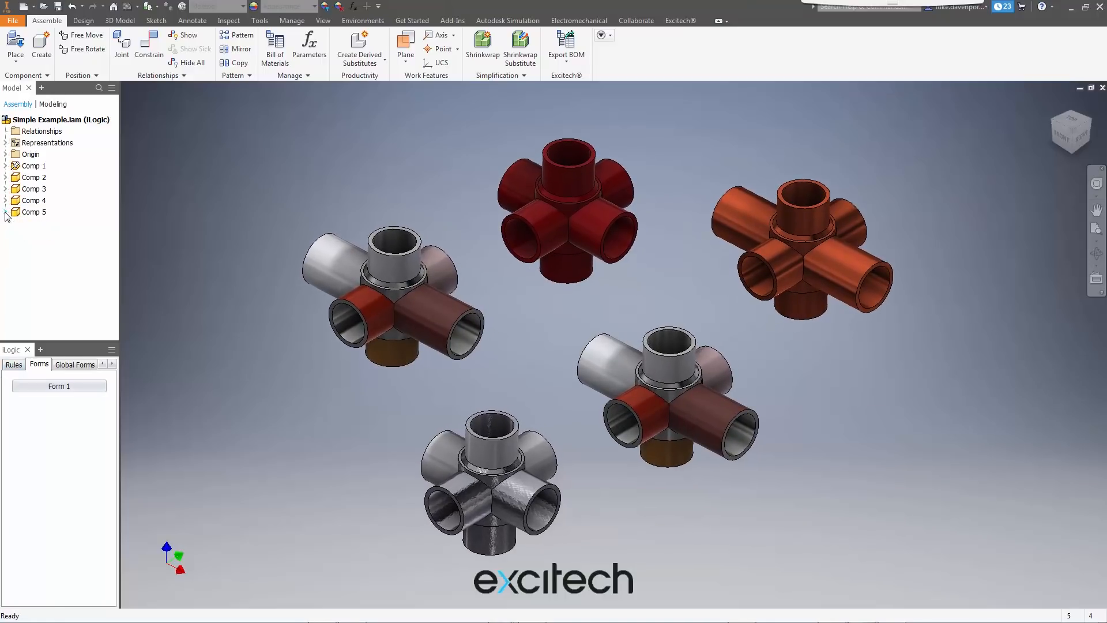
pyautogui.moveTo(229, 377)
pyautogui.mouseDown(button='middle')
pyautogui.moveTo(244, 388)
pyautogui.moveTo(243, 375)
pyautogui.mouseUp(button='middle')
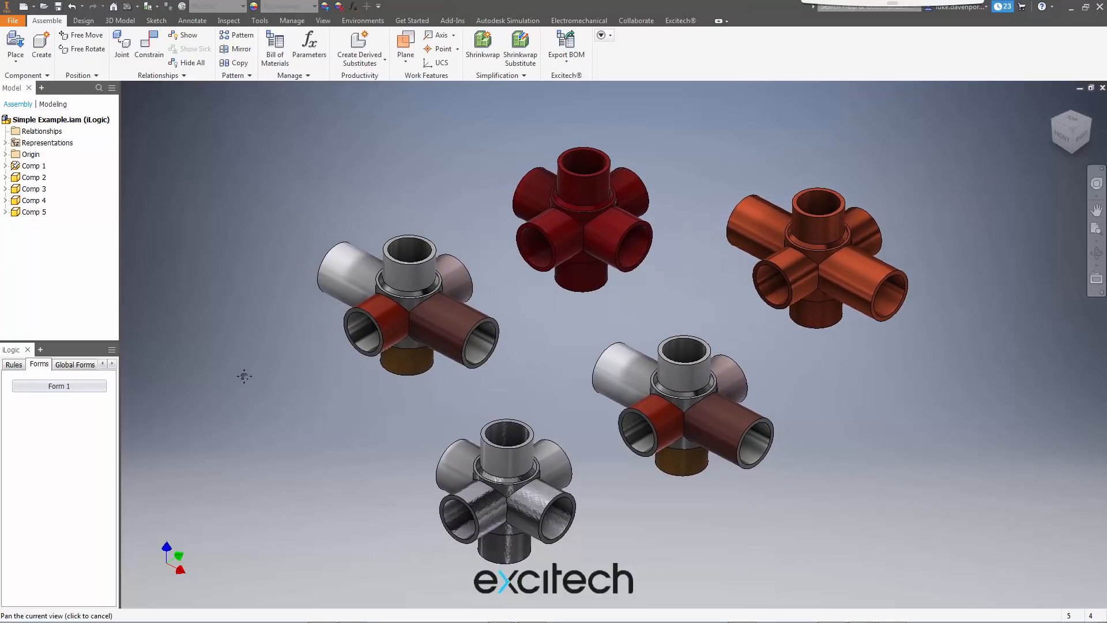
# Insert the Manage Components snippet above the If block of the Options rule, keeping only the BeginManage and EndManage lines for Group 1
pyautogui.click(14, 365)
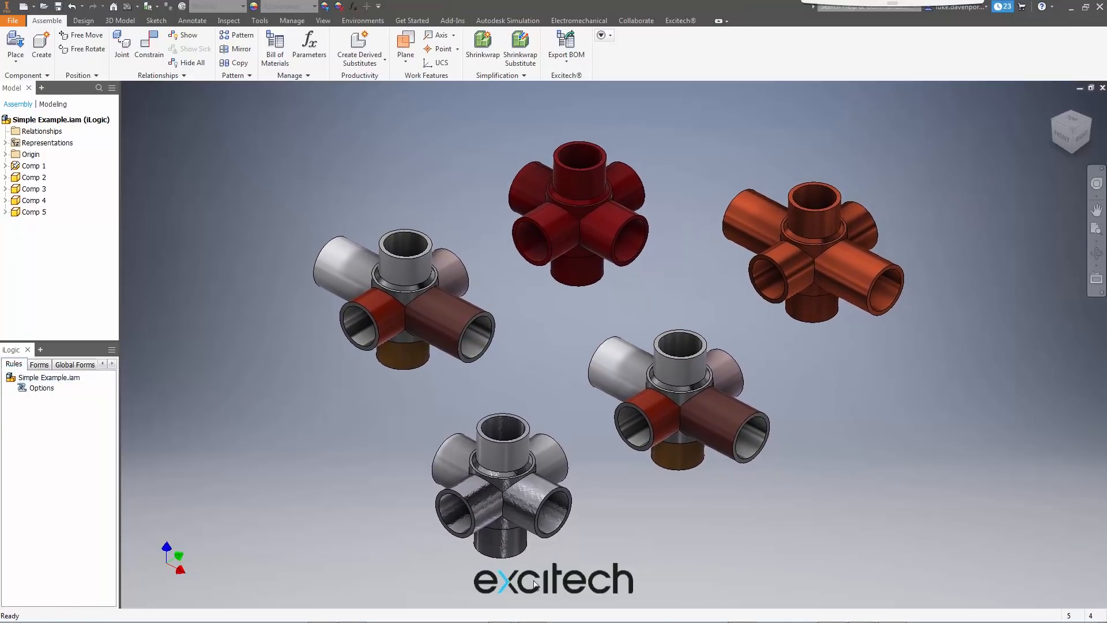
pyautogui.doubleClick(41, 388)
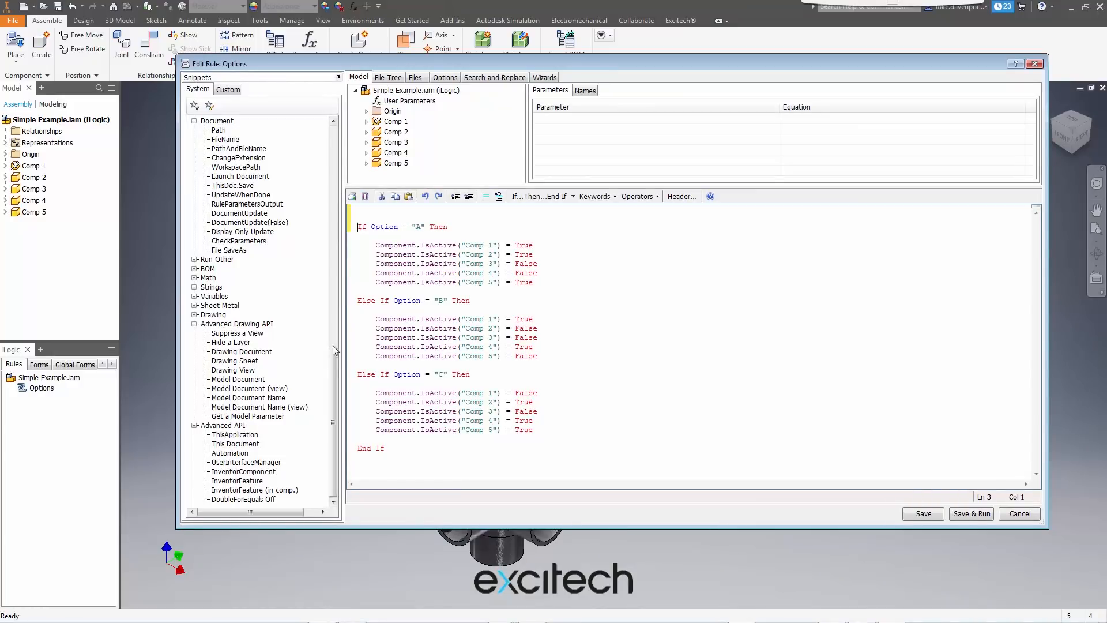
pyautogui.moveTo(333, 376); pyautogui.dragTo(352, 166)
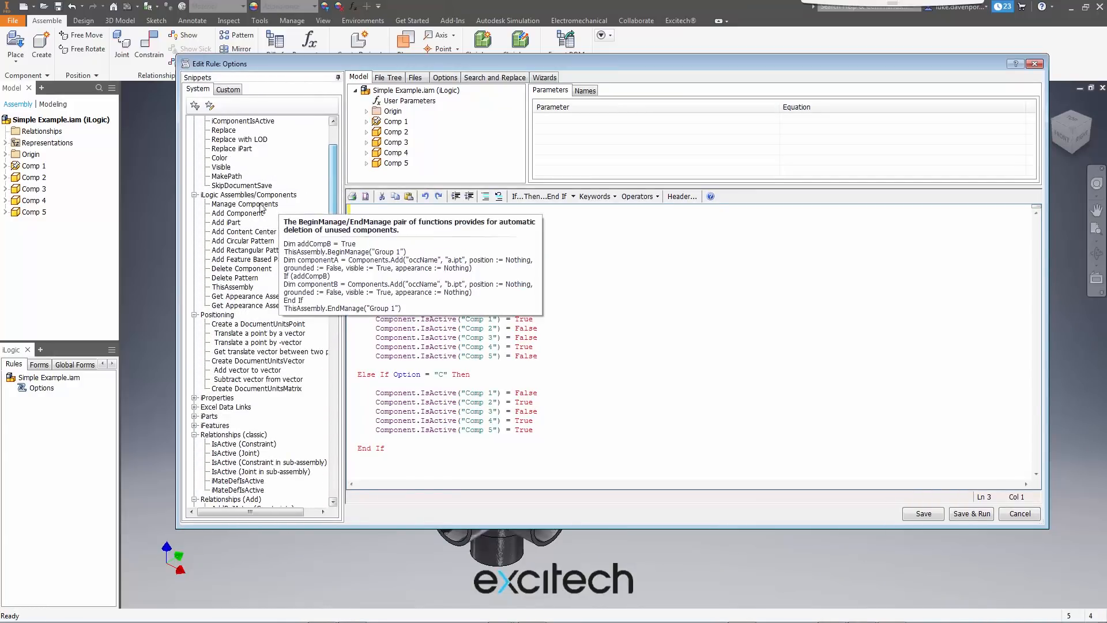
pyautogui.doubleClick(242, 204)
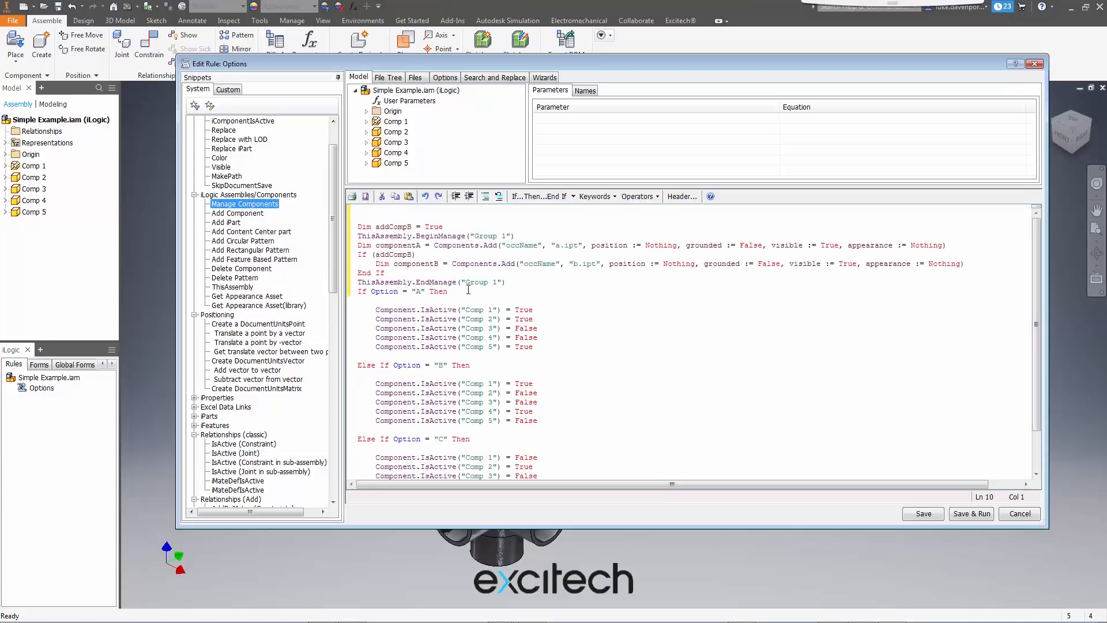
pyautogui.moveTo(416, 274); pyautogui.dragTo(343, 249)
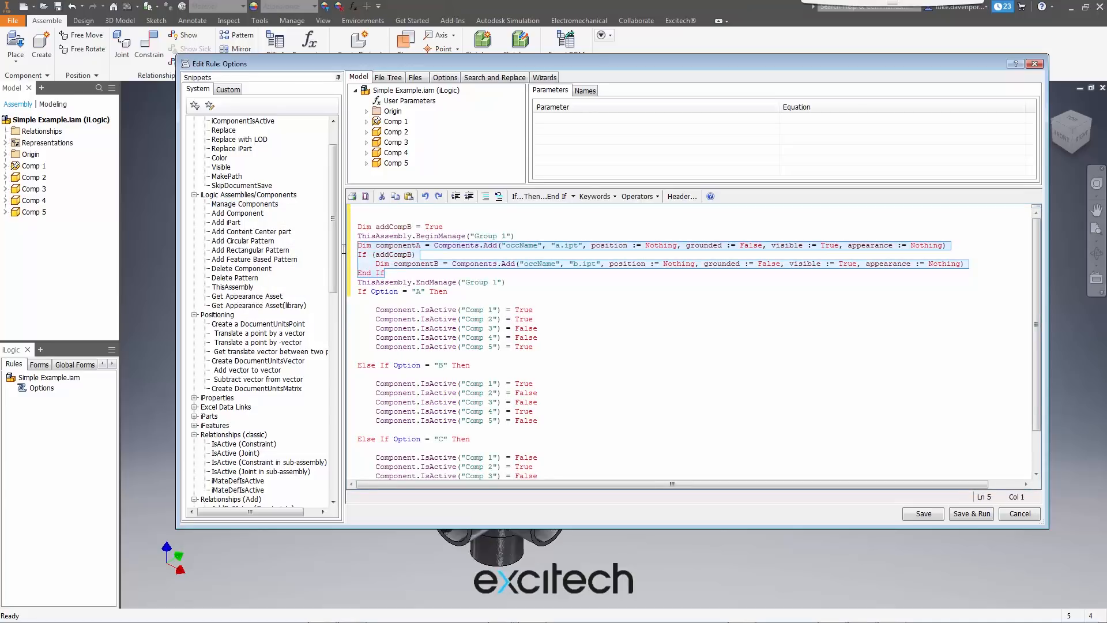
pyautogui.press('Delete')
pyautogui.moveTo(463, 228); pyautogui.dragTo(354, 227)
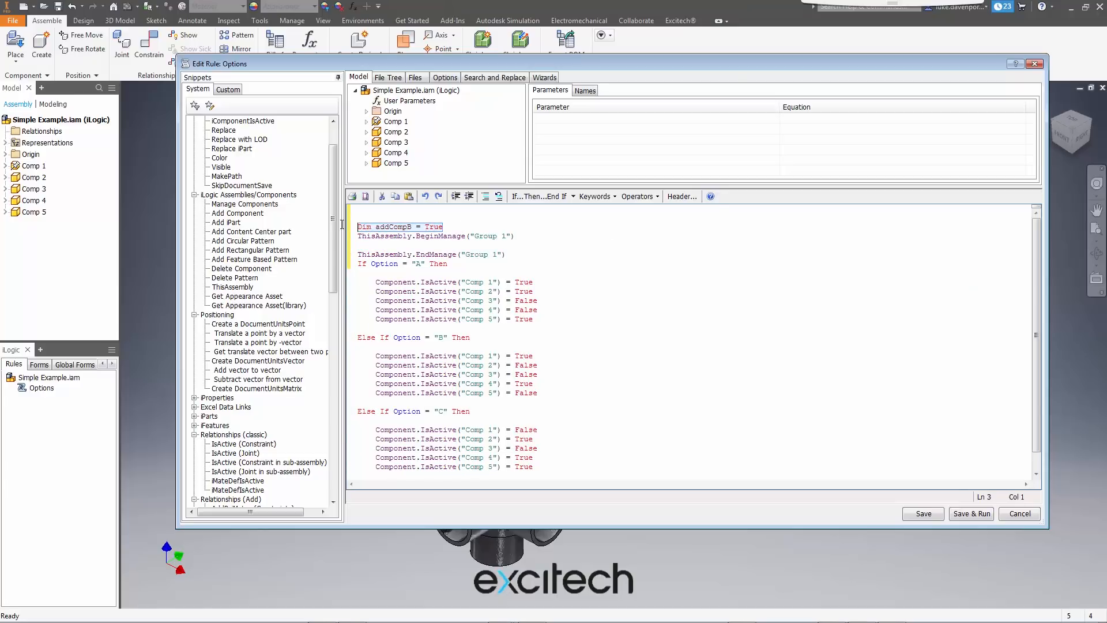
pyautogui.press('Delete')
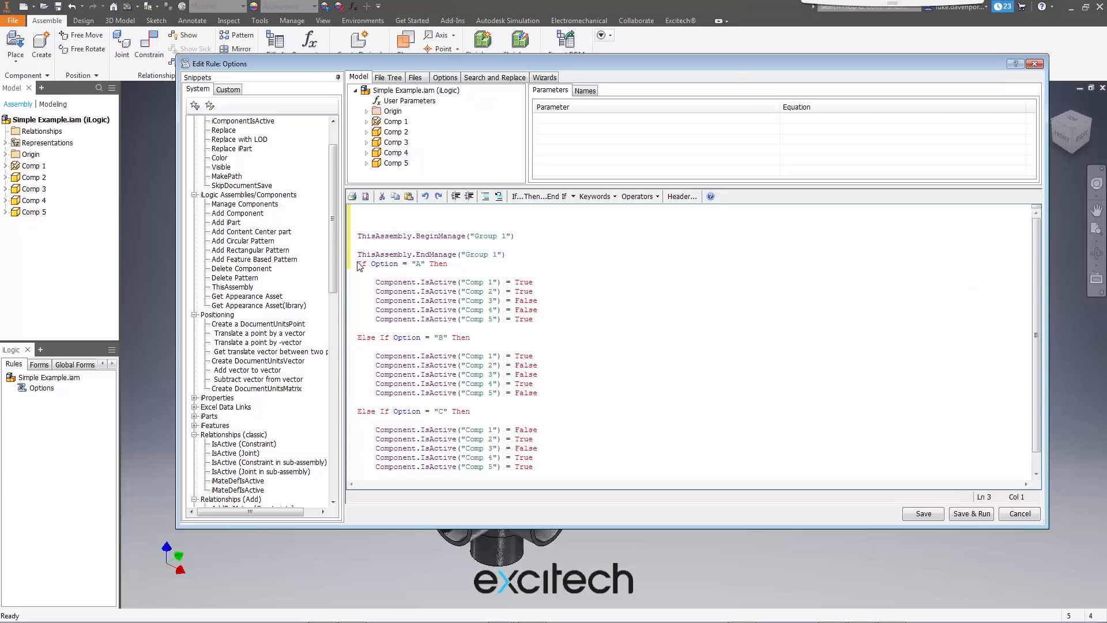
# Move the entire If Option block between the BeginManage and EndManage lines of the rule
pyautogui.moveTo(358, 263); pyautogui.dragTo(510, 477)
pyautogui.hotkey('ctrl', 'c')
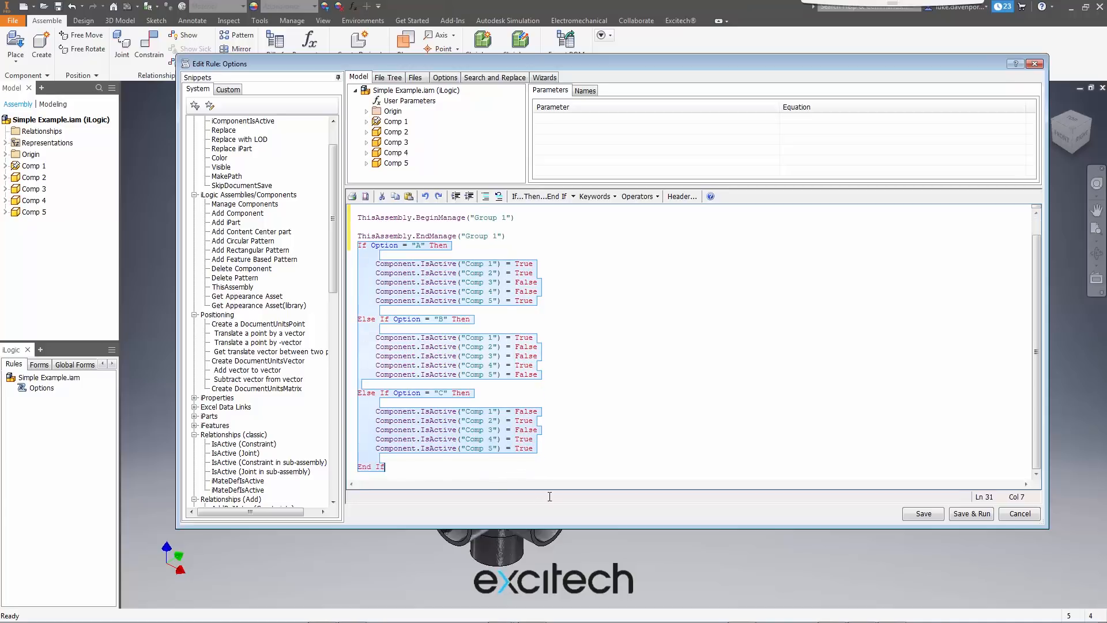
pyautogui.press('Delete')
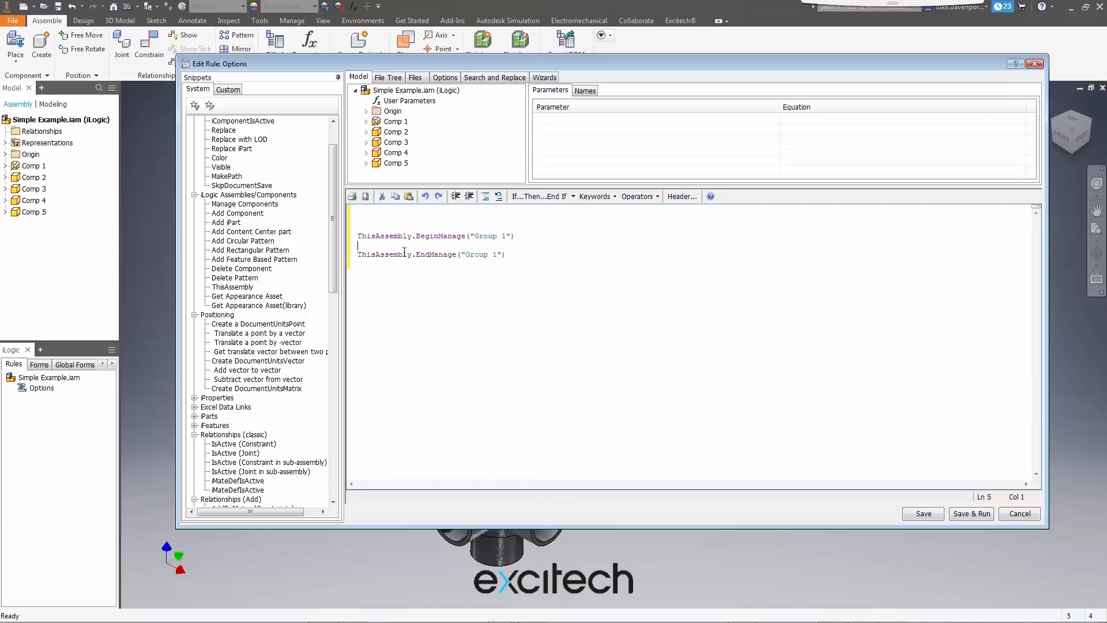
pyautogui.hotkey('ctrl', 'v')
pyautogui.press('Return')
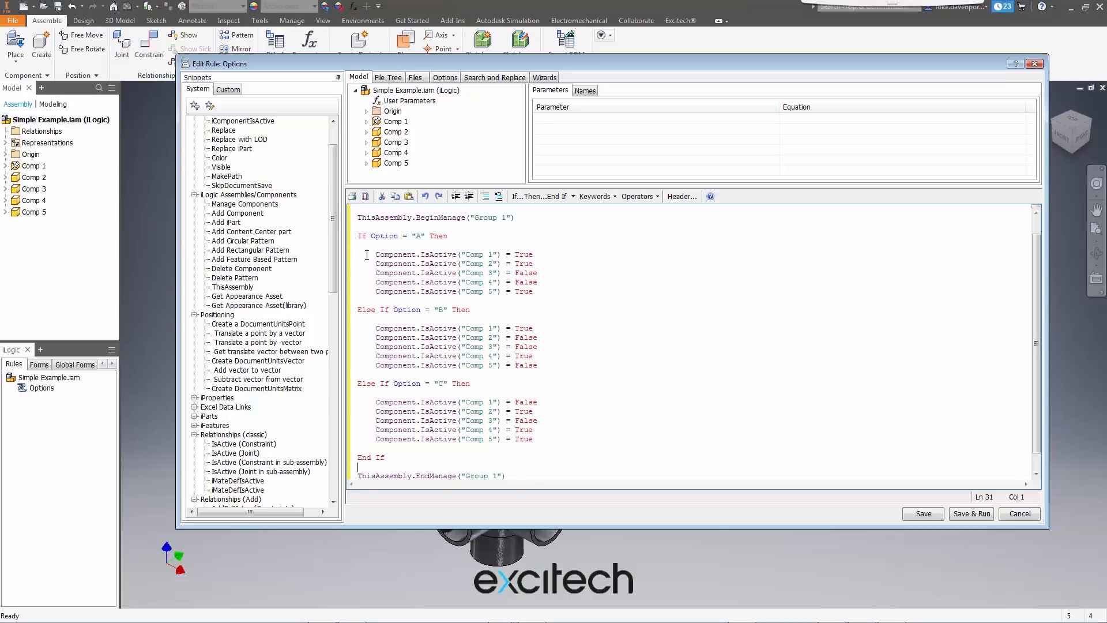
# Replace the option A IsActive lines with the captured Components.Add state of Comp 1, Comp 2 and Comp 5, removing the surplus blank line
pyautogui.moveTo(358, 254); pyautogui.dragTo(540, 295)
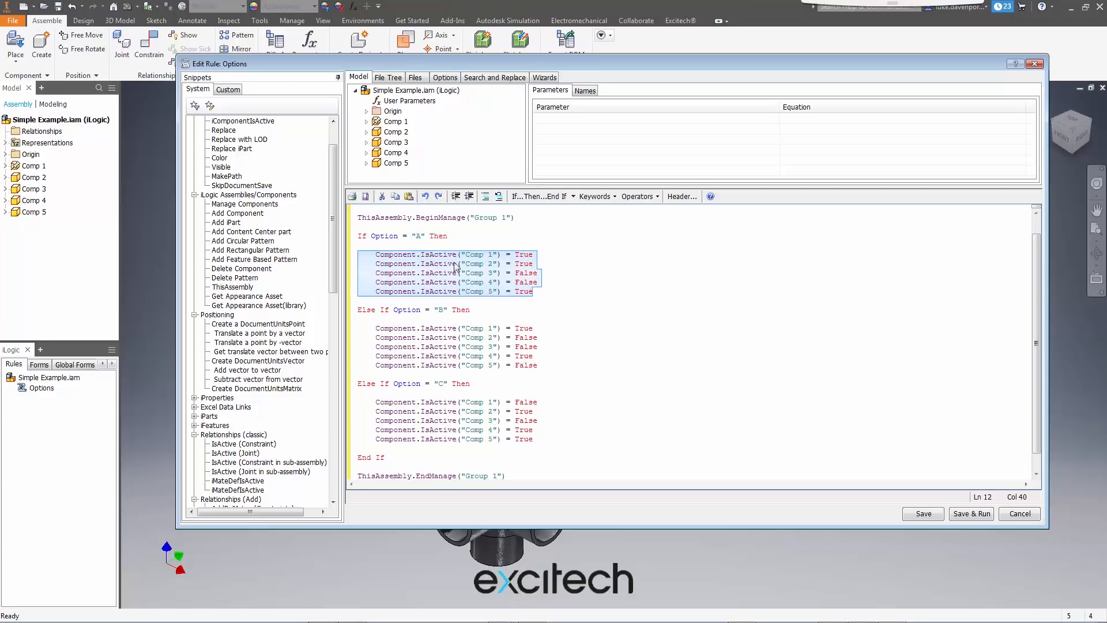
pyautogui.click(395, 122)
pyautogui.keyDown('ctrl'); pyautogui.click(398, 133); pyautogui.keyUp('ctrl')
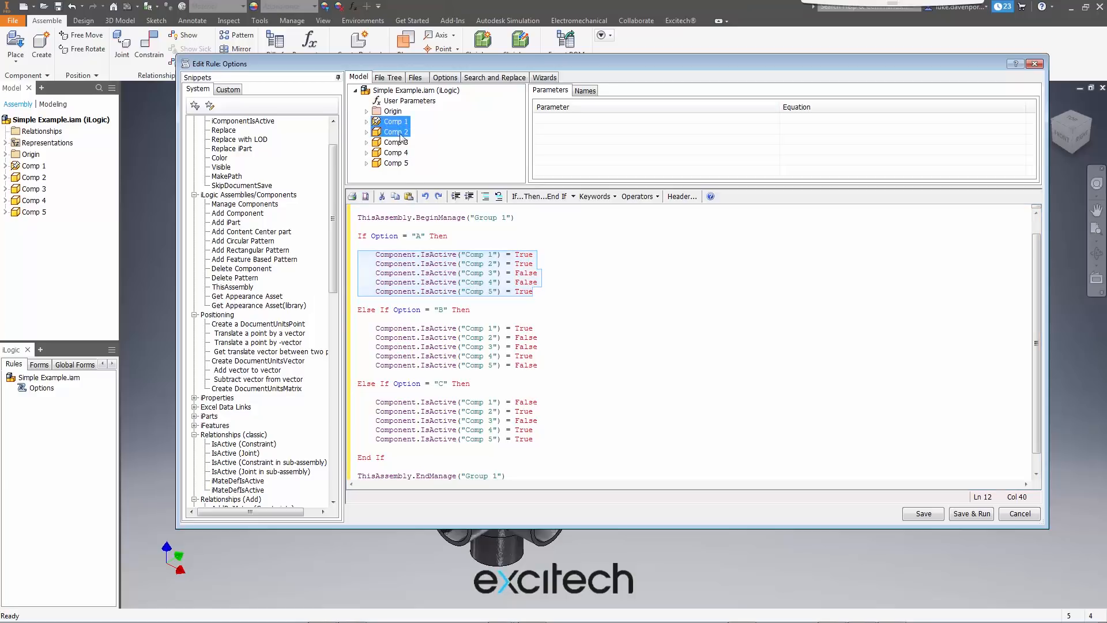
pyautogui.rightClick(398, 165)
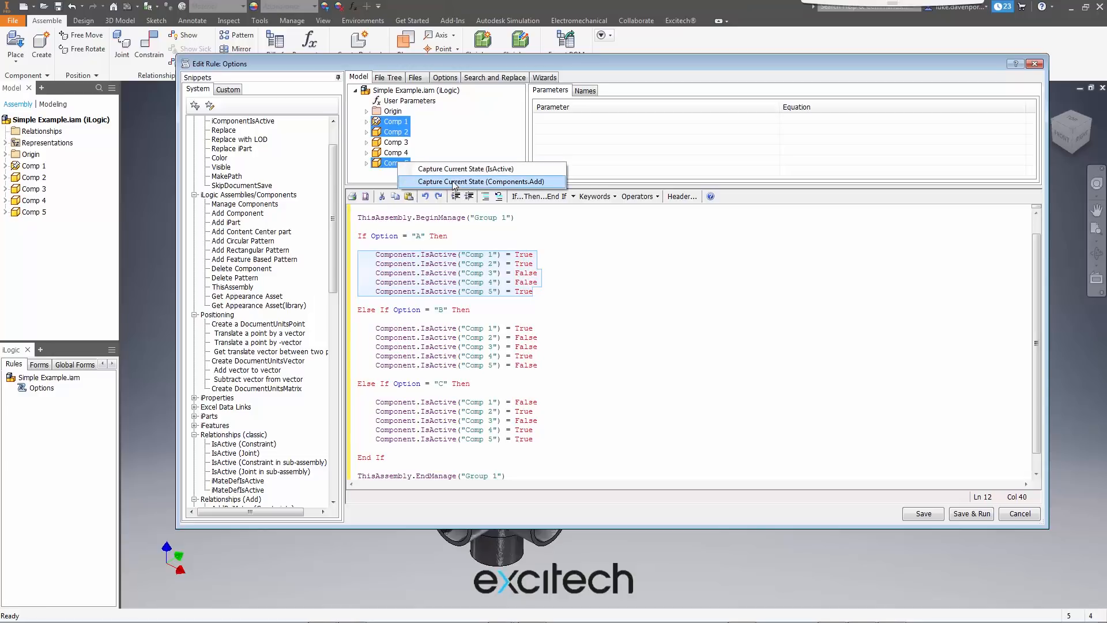
pyautogui.click(493, 182)
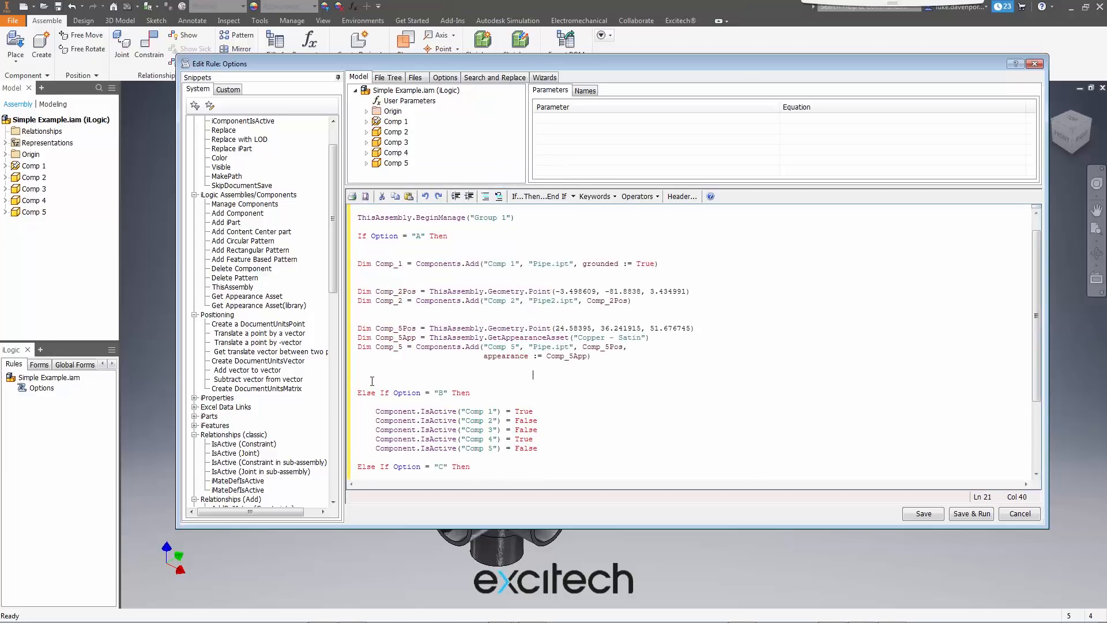
pyautogui.moveTo(372, 381); pyautogui.dragTo(358, 374)
pyautogui.press('Delete')
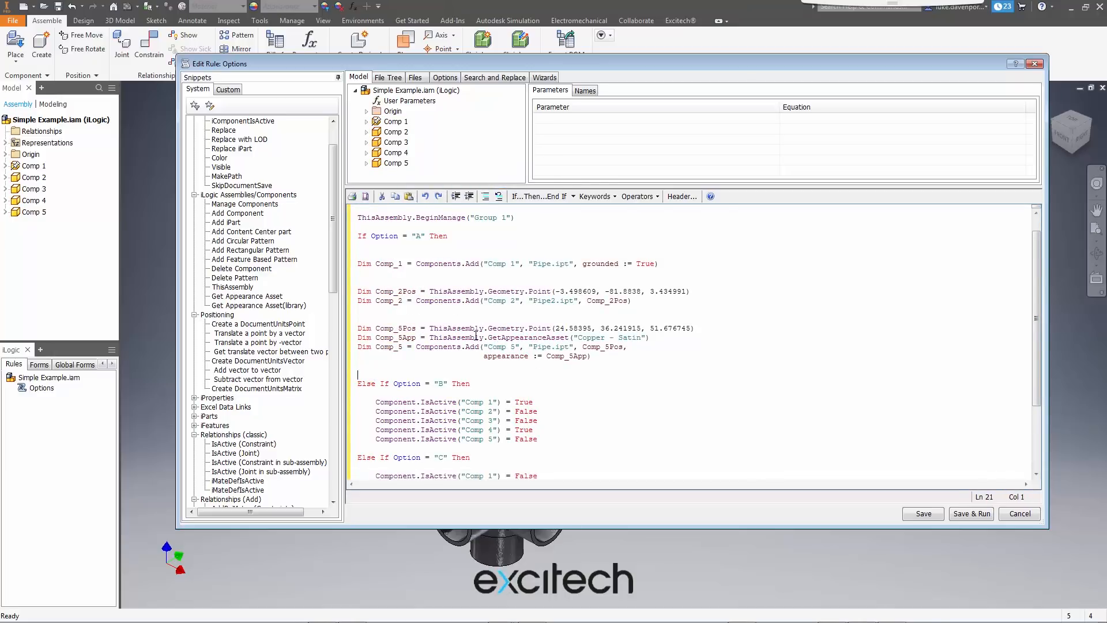
pyautogui.scroll(-1, 481, 332)
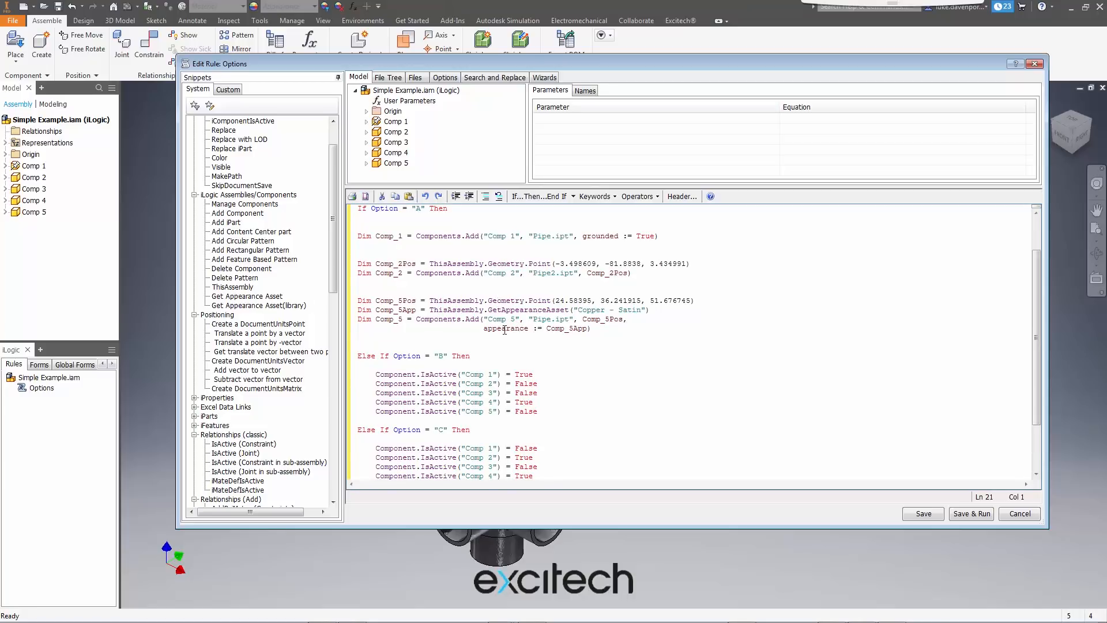
# Replace the option B IsActive lines with the captured Components.Add state of Comp 1 and Comp 4, removing the surplus blank lines
pyautogui.scroll(-1, 505, 329)
pyautogui.moveTo(552, 386); pyautogui.dragTo(360, 348)
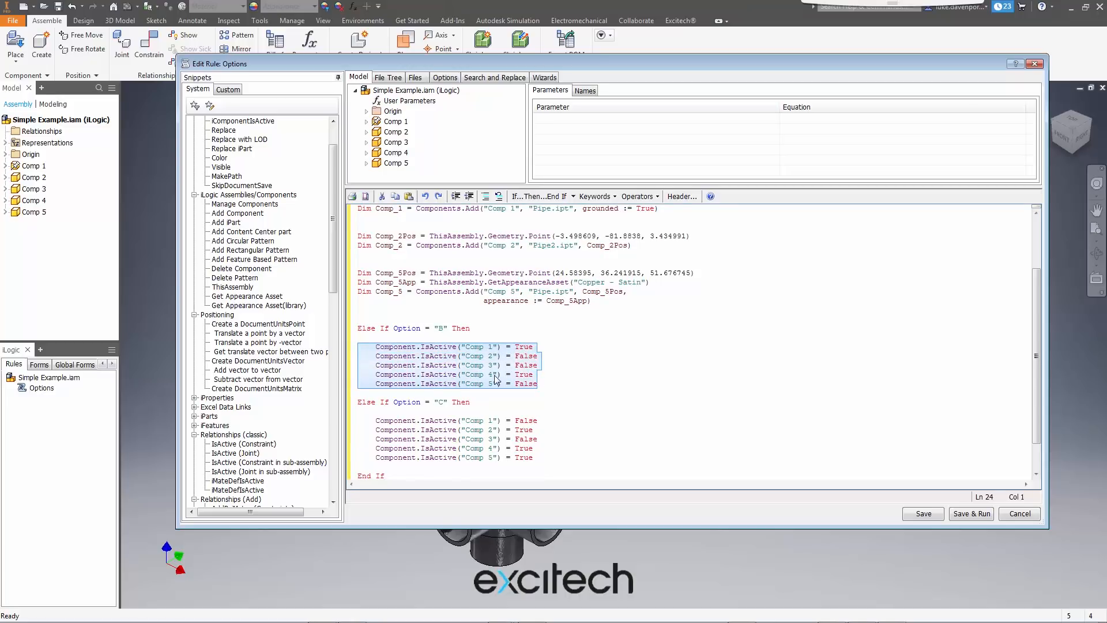
pyautogui.click(396, 122)
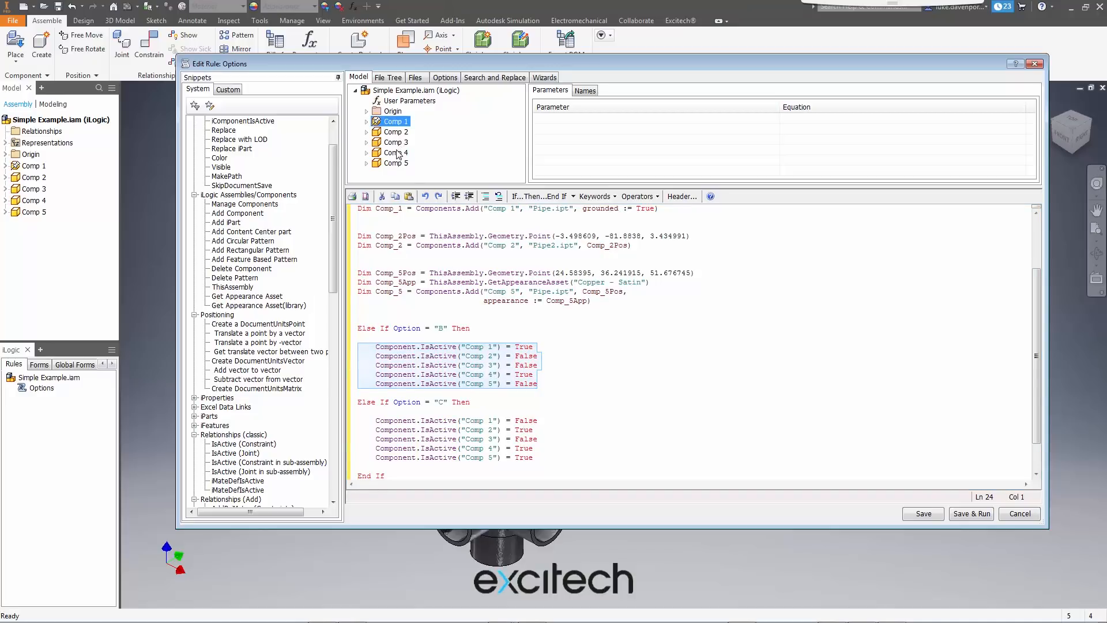
pyautogui.keyDown('ctrl'); pyautogui.click(396, 153); pyautogui.keyUp('ctrl')
pyautogui.rightClick(401, 153)
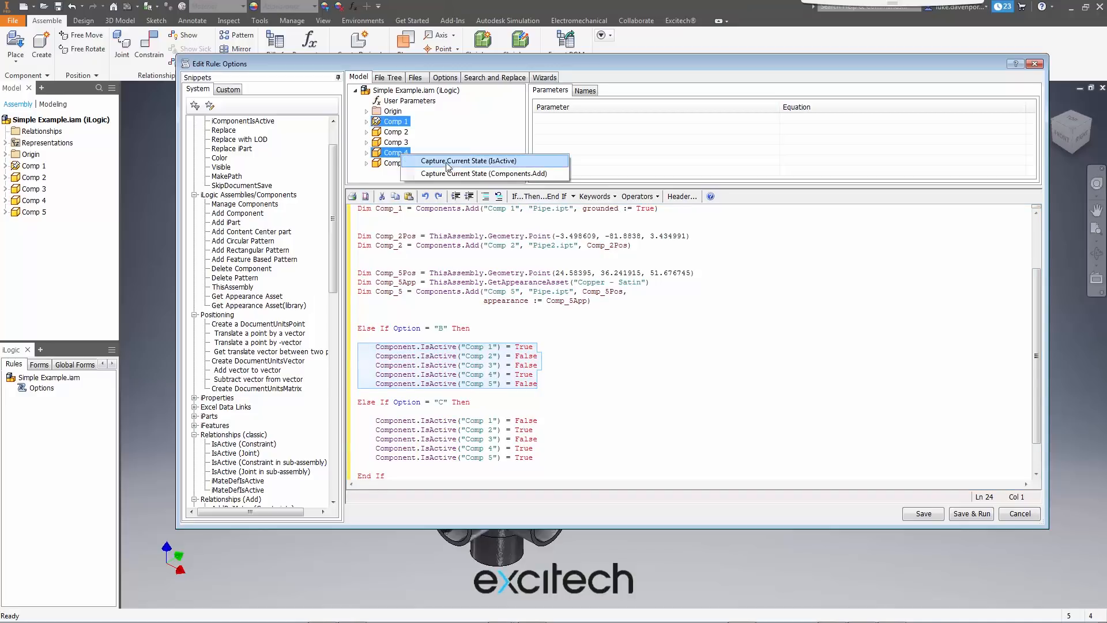
pyautogui.click(473, 174)
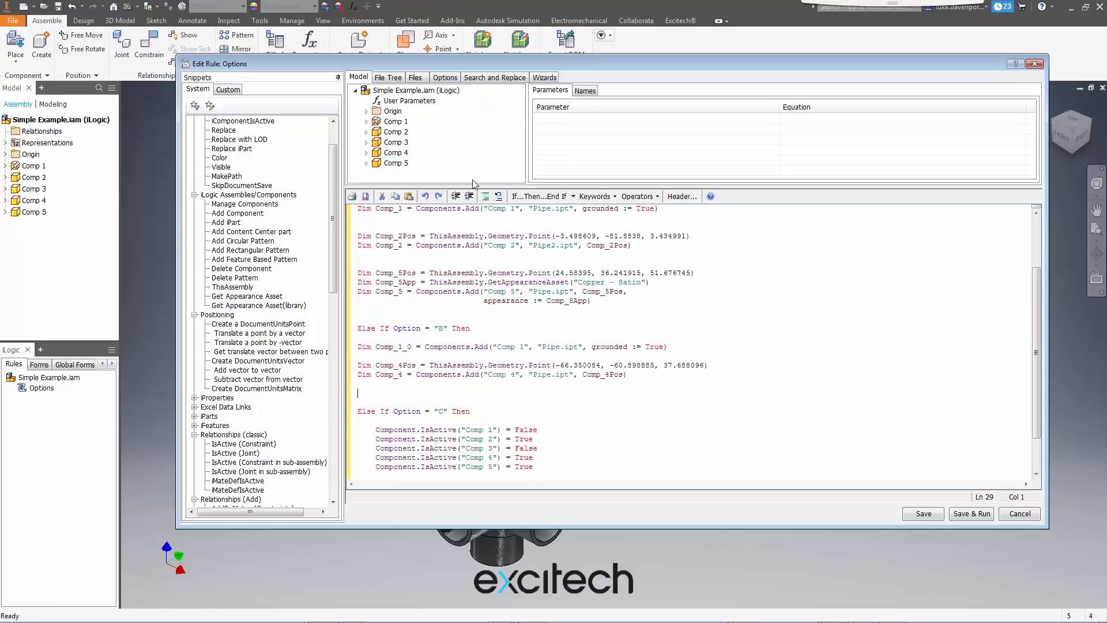
pyautogui.press('BackSpace')
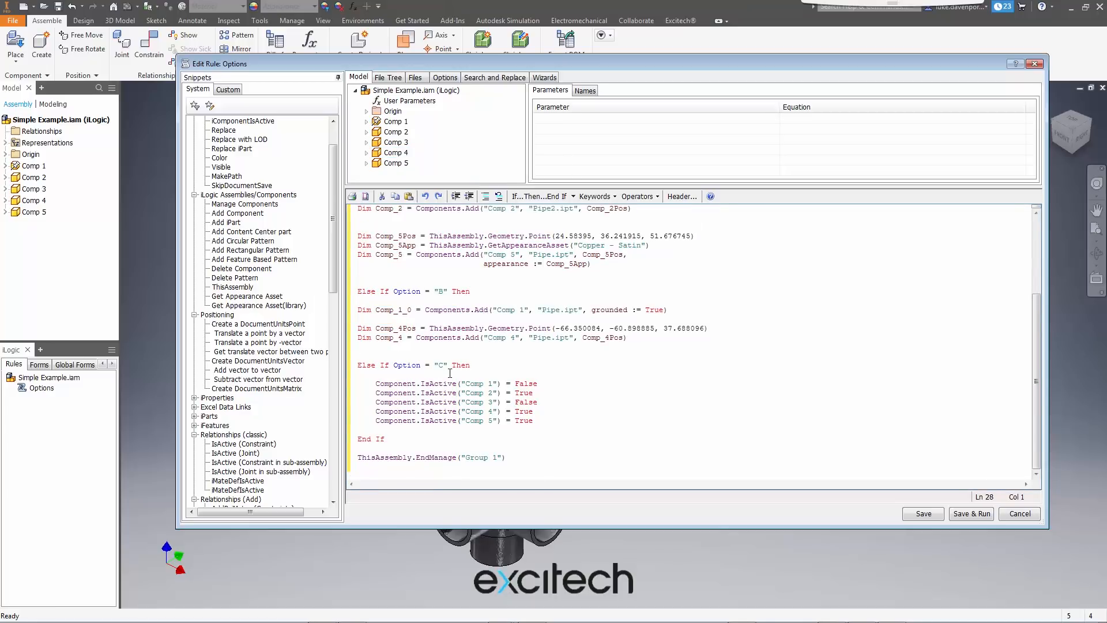
pyautogui.press('BackSpace')
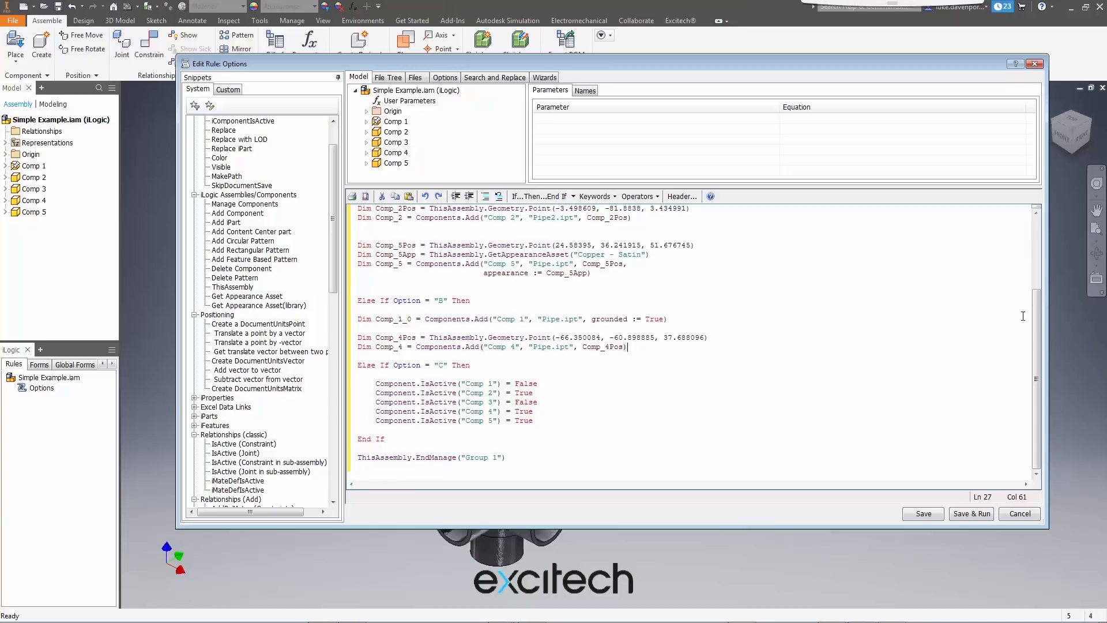
# Replace the option C IsActive lines with the captured Components.Add state of Comp 2, Comp 4 and Comp 5, and save and run the rule
pyautogui.moveTo(542, 425); pyautogui.dragTo(328, 386)
pyautogui.press('Delete')
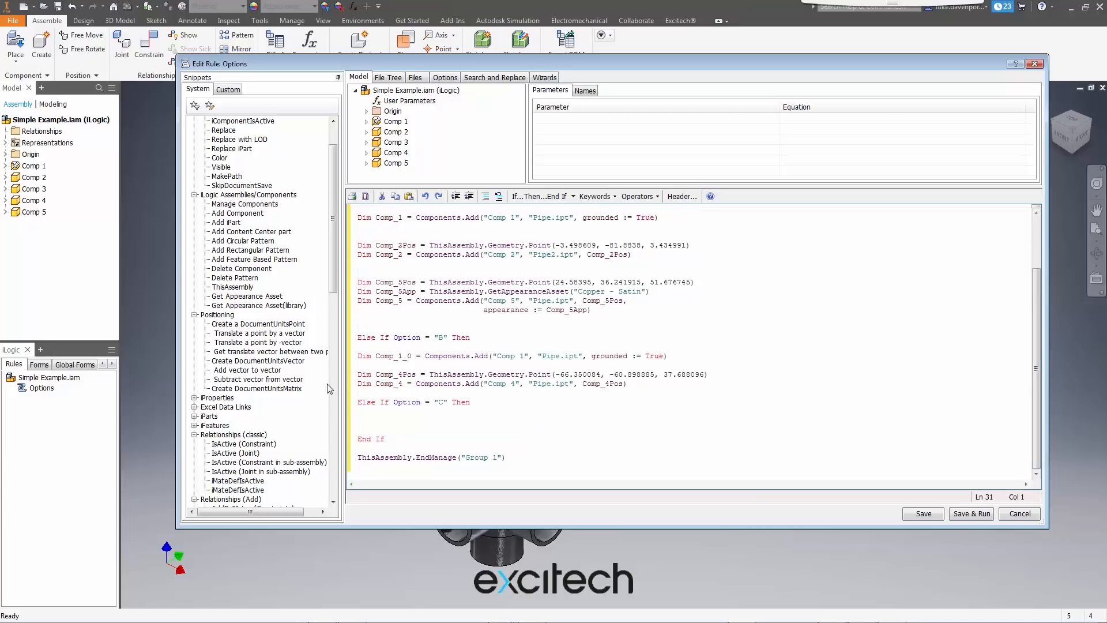
pyautogui.hotkey('ctrl', 'z')
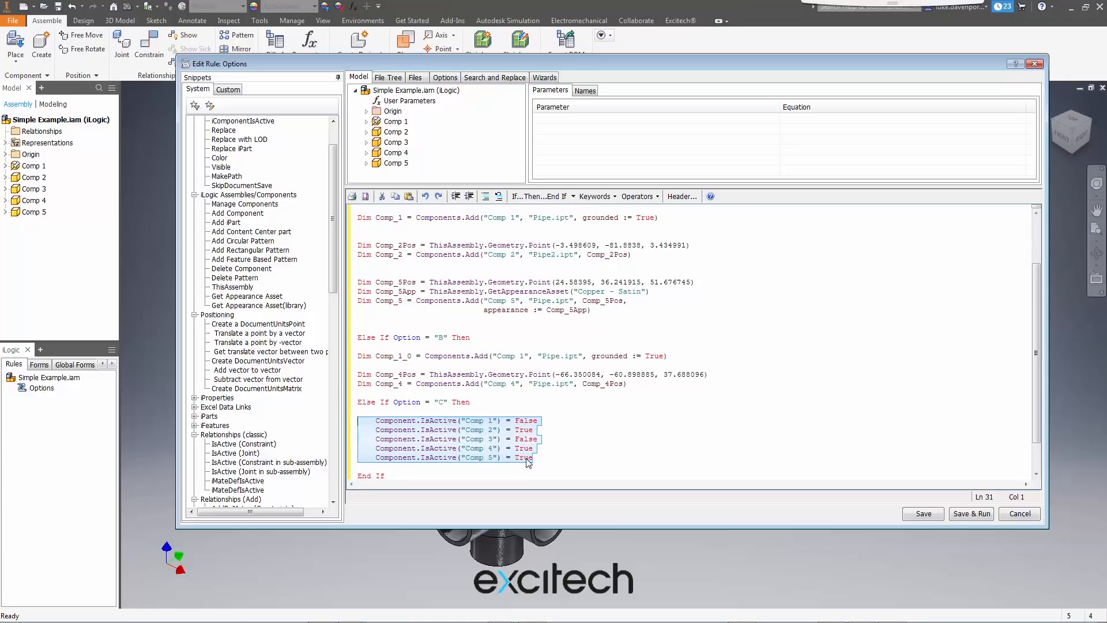
pyautogui.click(396, 133)
pyautogui.keyDown('ctrl'); pyautogui.click(397, 153); pyautogui.keyUp('ctrl')
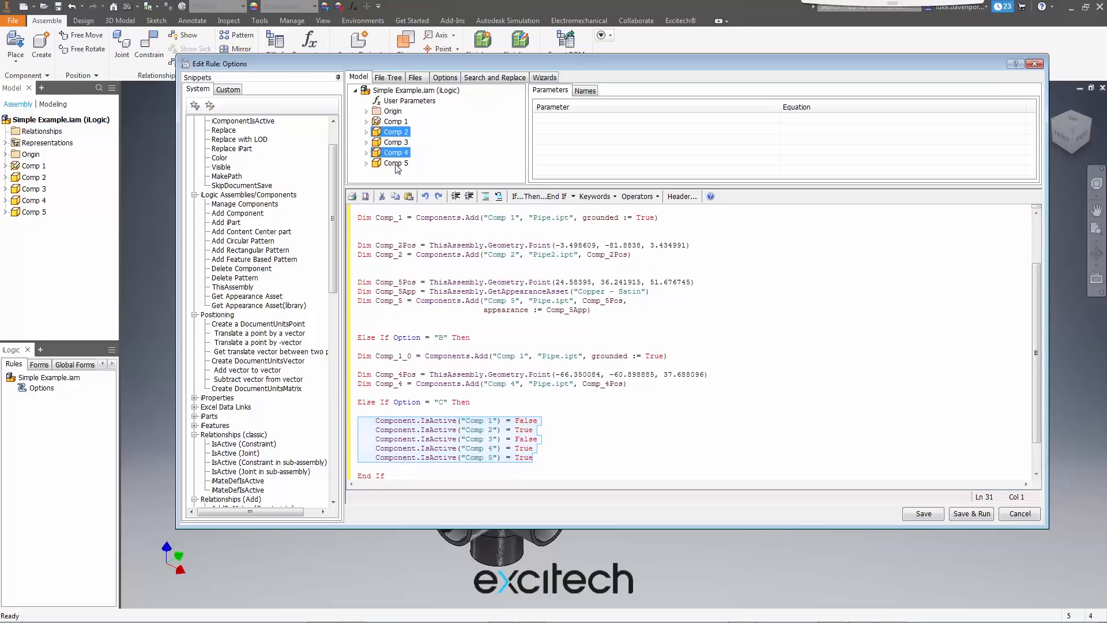
pyautogui.keyDown('ctrl'); pyautogui.click(396, 163); pyautogui.keyUp('ctrl')
pyautogui.rightClick(396, 164)
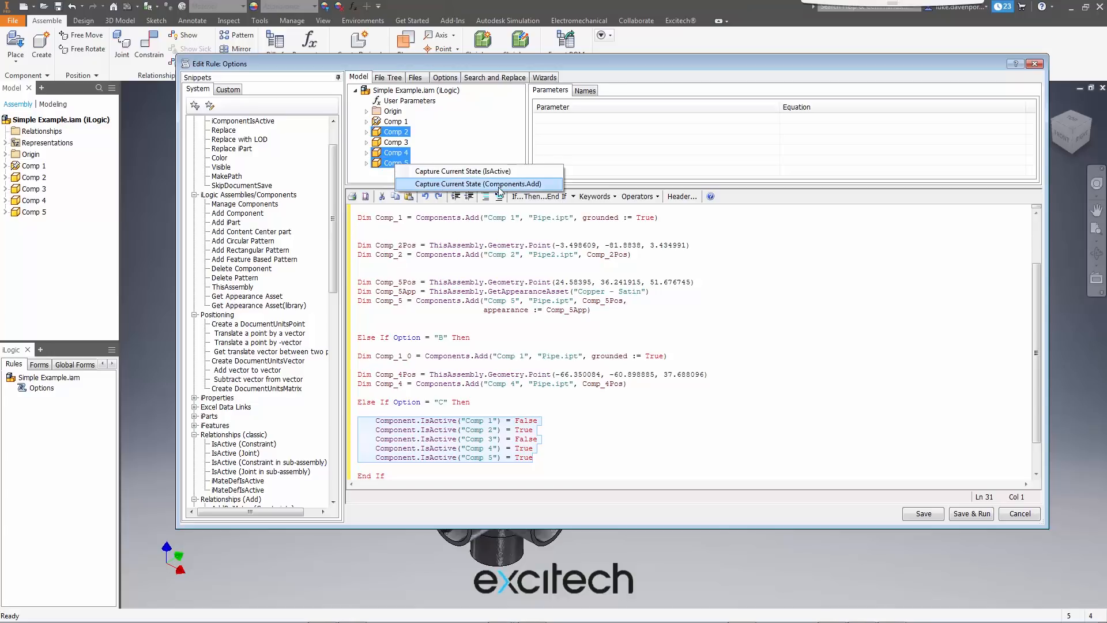
pyautogui.click(476, 184)
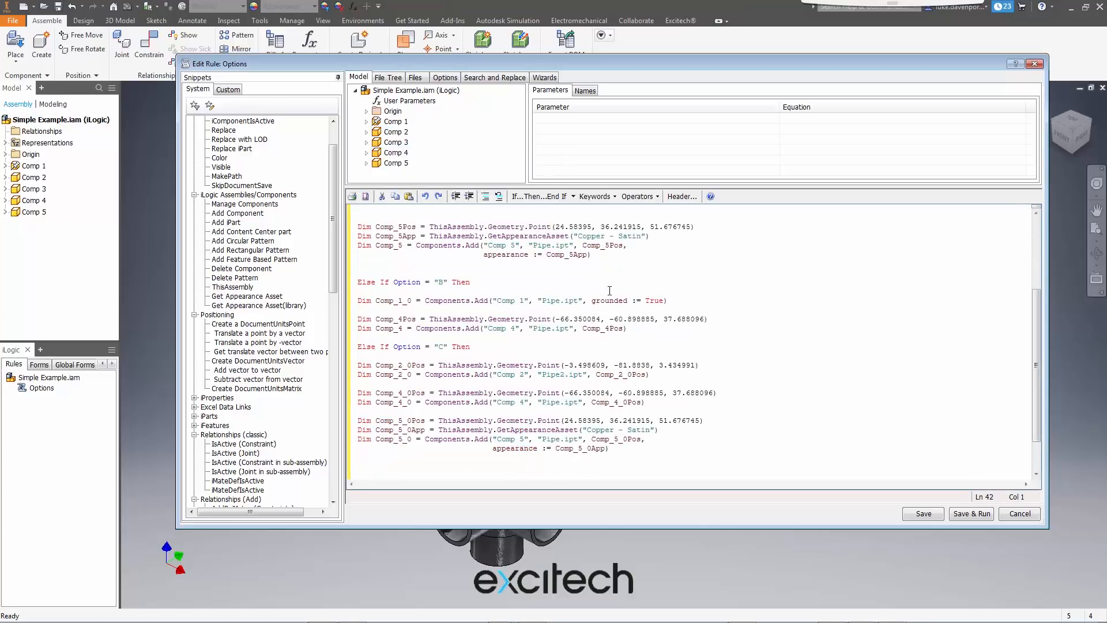
pyautogui.scroll(-2, 1038, 378)
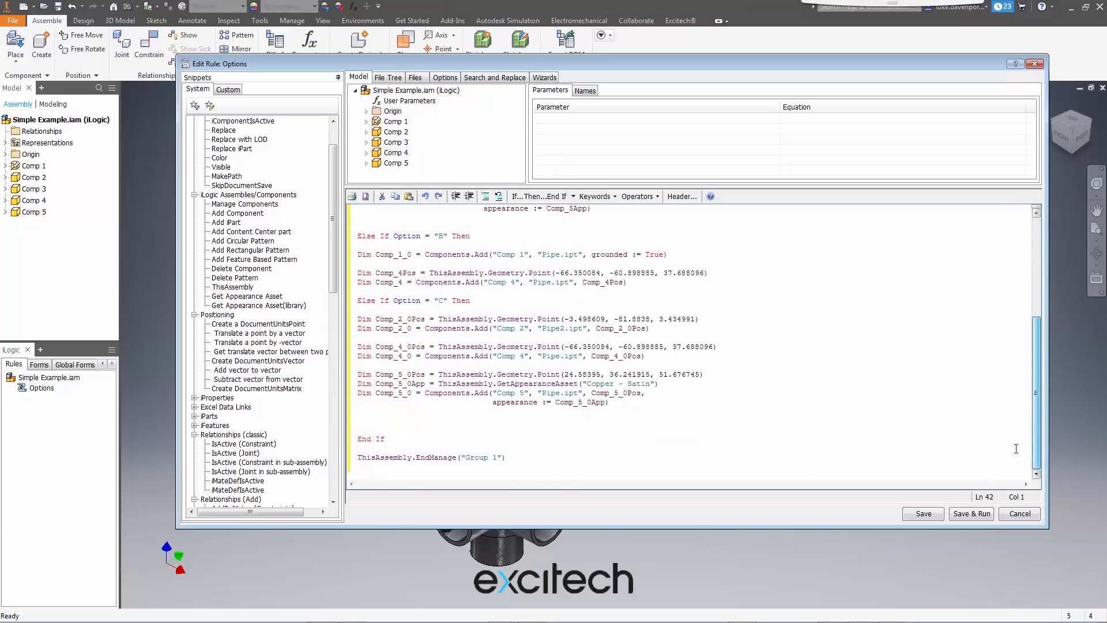
pyautogui.click(972, 513)
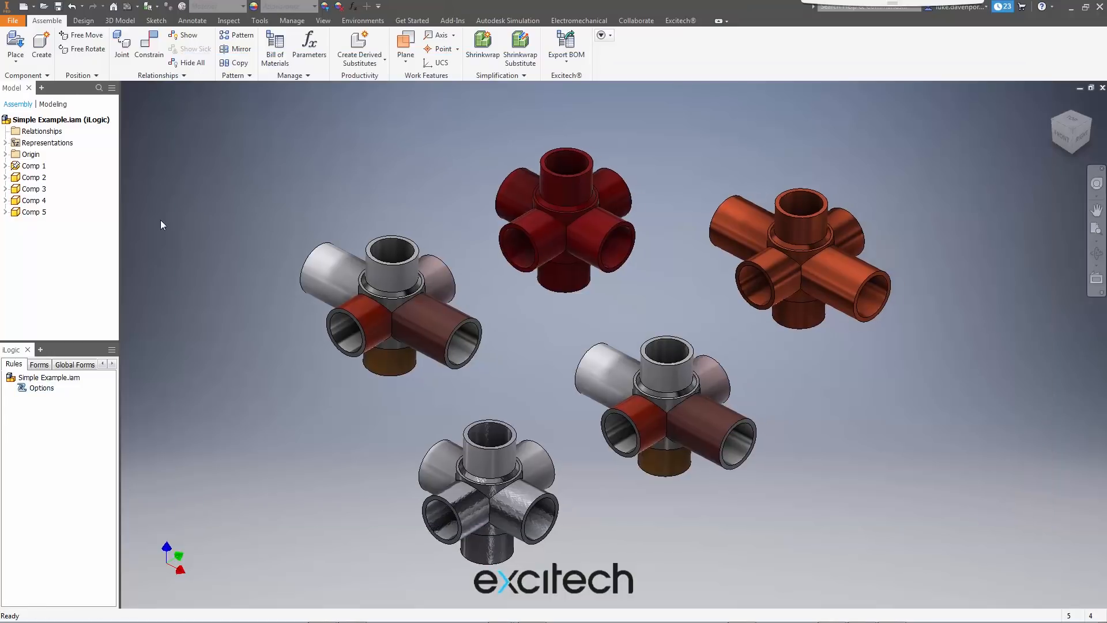
# Delete all five components, Comp 1 to Comp 5, from the assembly
pyautogui.click(33, 211)
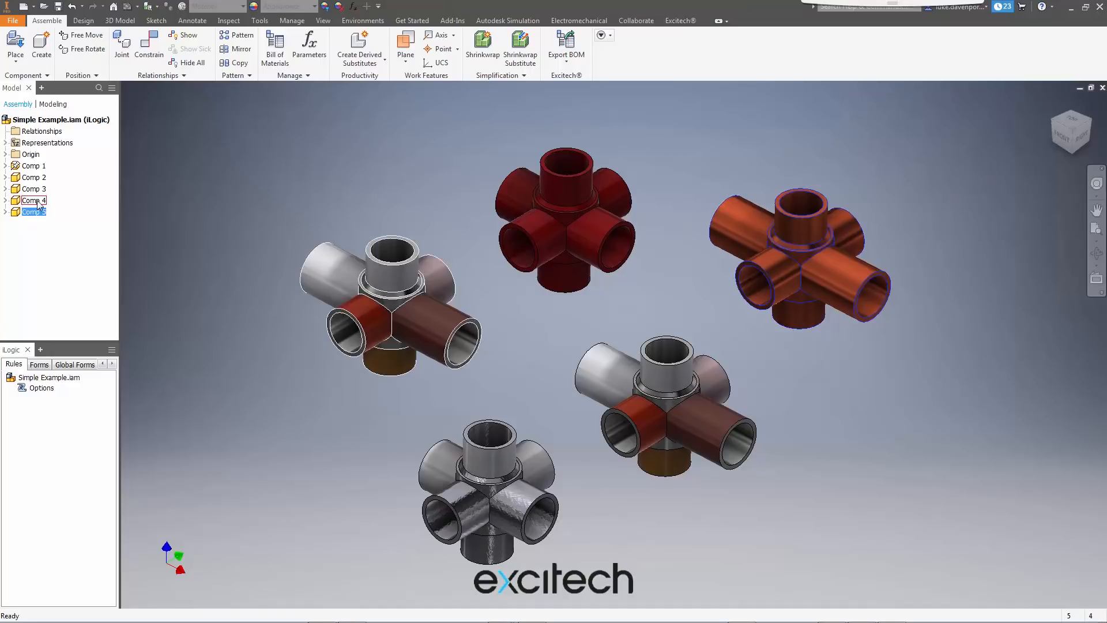
pyautogui.keyDown('shift'); pyautogui.click(35, 166); pyautogui.keyUp('shift')
pyautogui.rightClick(35, 169)
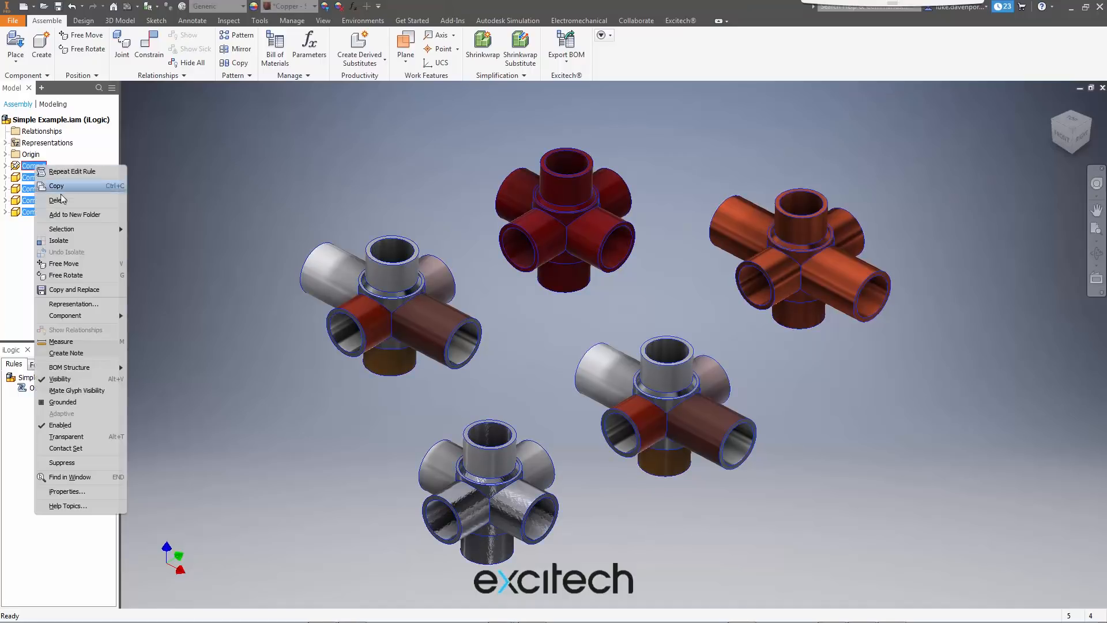
pyautogui.click(58, 200)
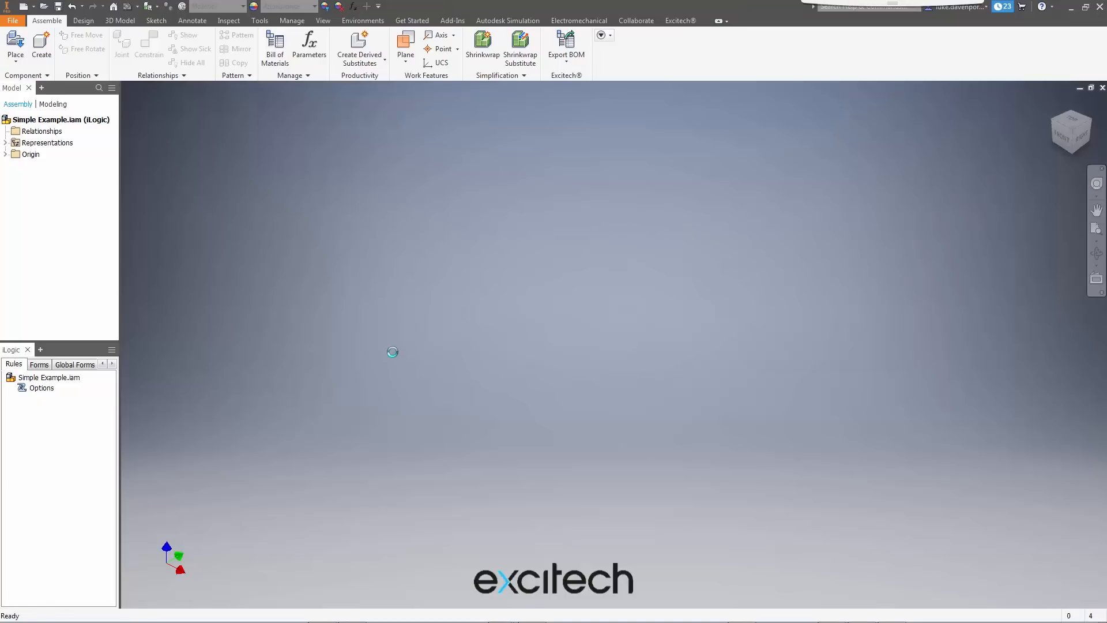
# Open the iLogic form Form 1, move it clear of the model area, and set its option to A
pyautogui.click(39, 365)
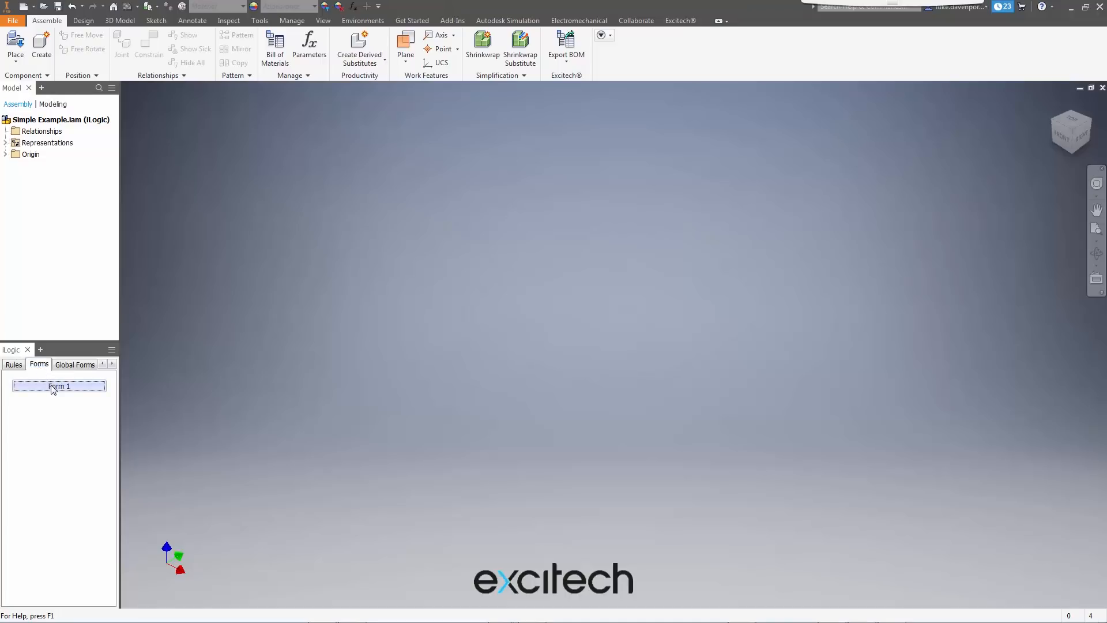
pyautogui.click(52, 387)
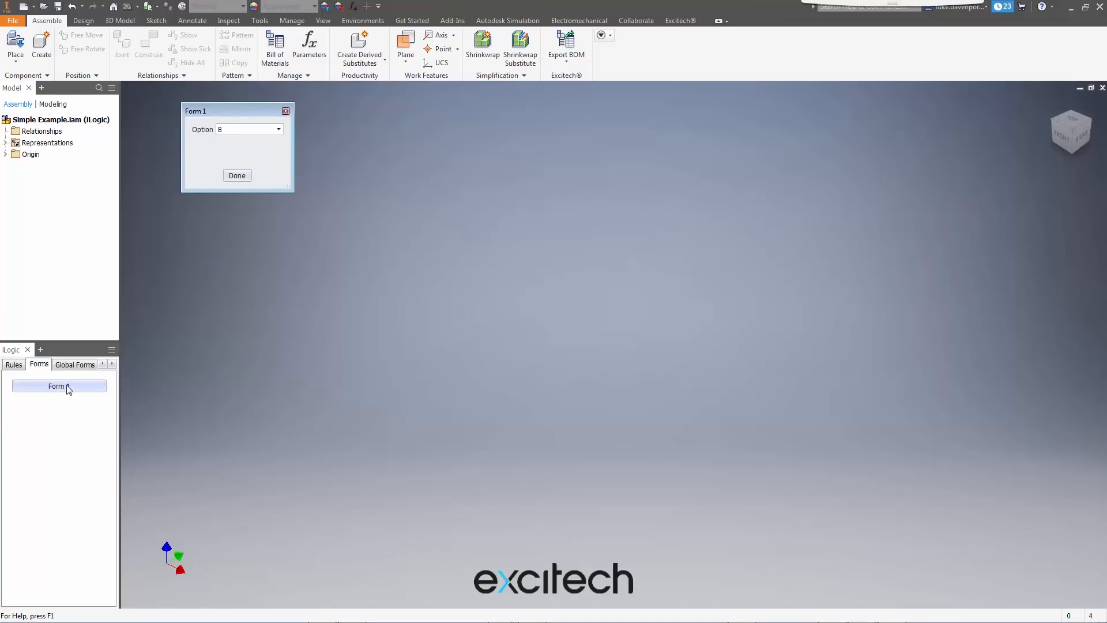
pyautogui.moveTo(248, 112); pyautogui.dragTo(216, 91)
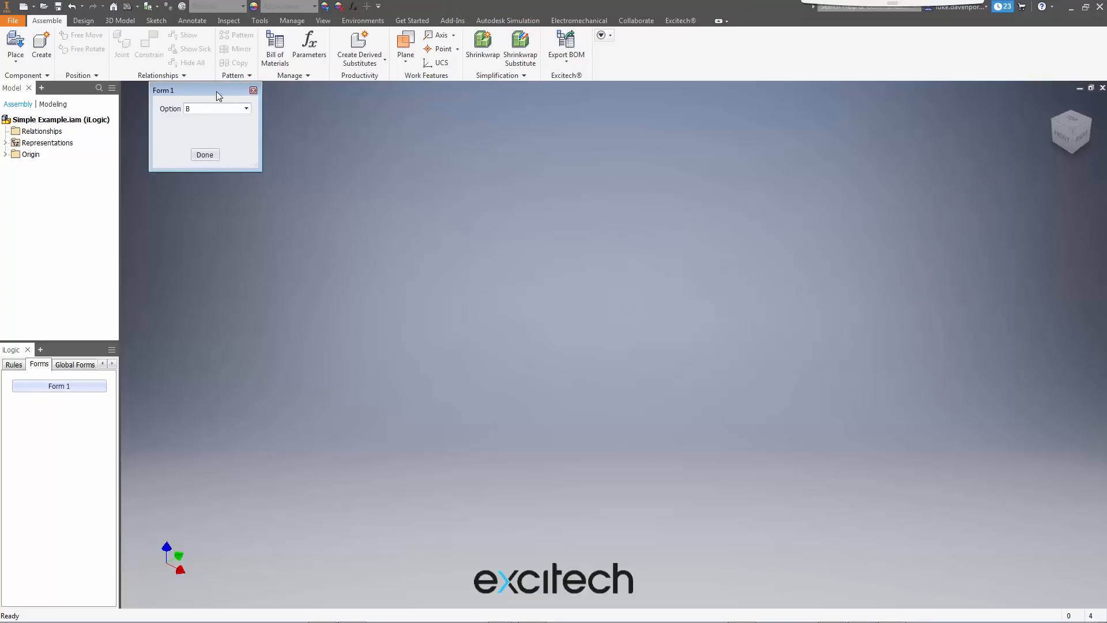
pyautogui.click(246, 108)
pyautogui.click(220, 120)
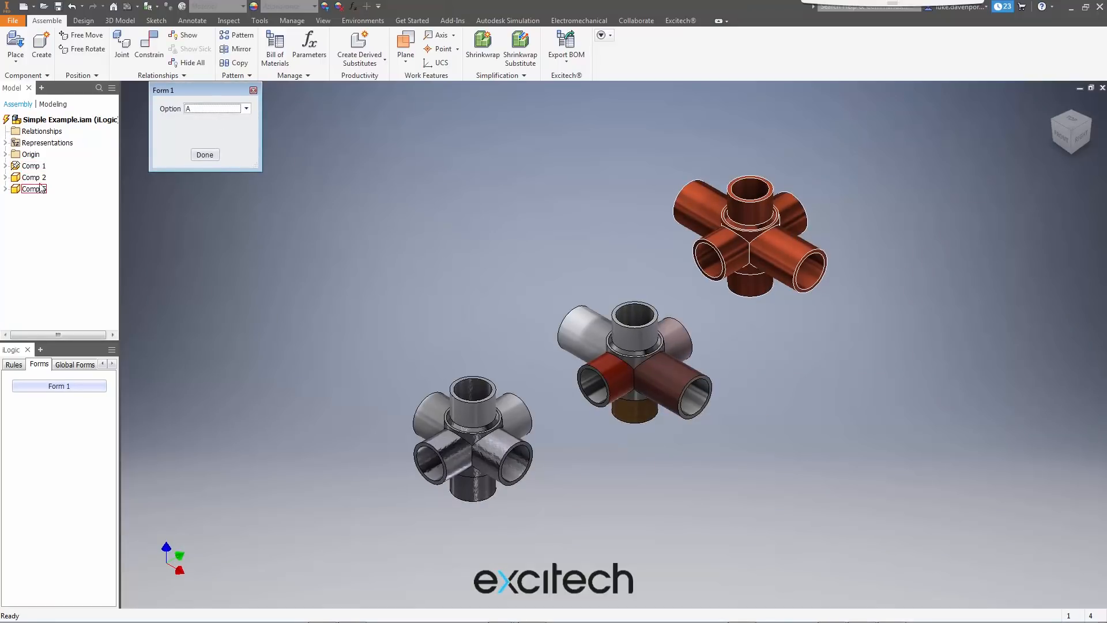
# Test the rule by switching the form's option to B and C
pyautogui.click(223, 109)
pyautogui.click(197, 129)
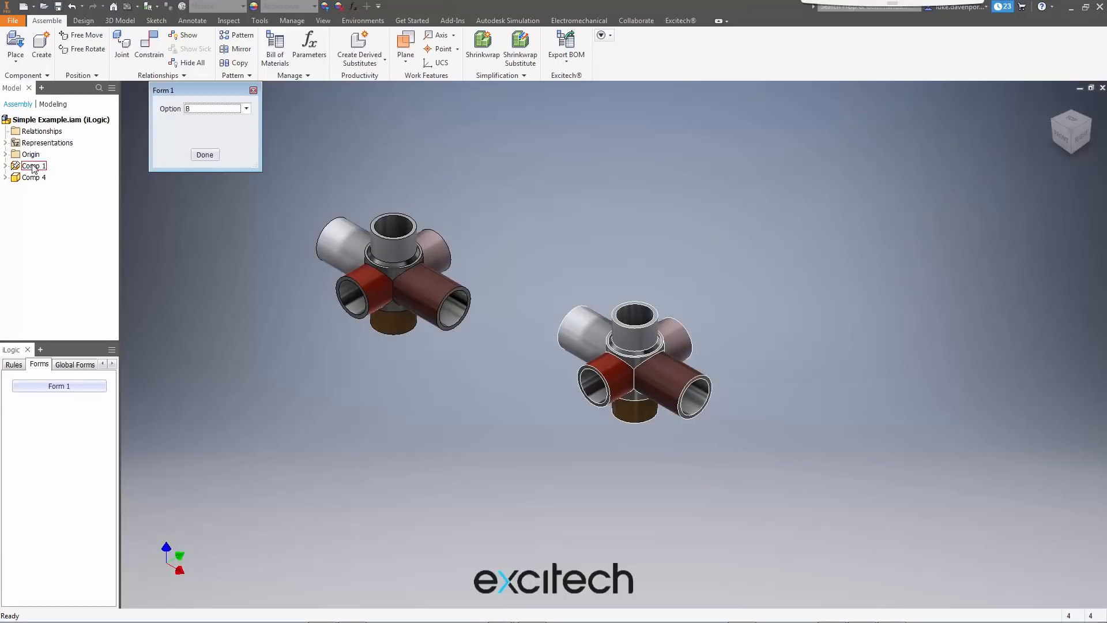
pyautogui.click(246, 109)
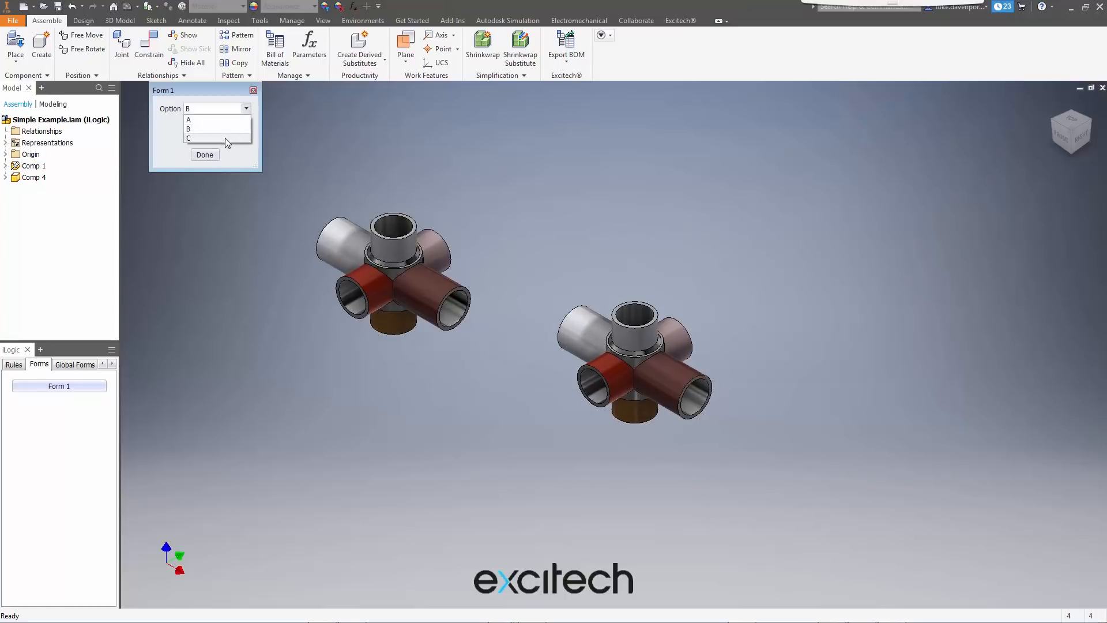
pyautogui.click(225, 137)
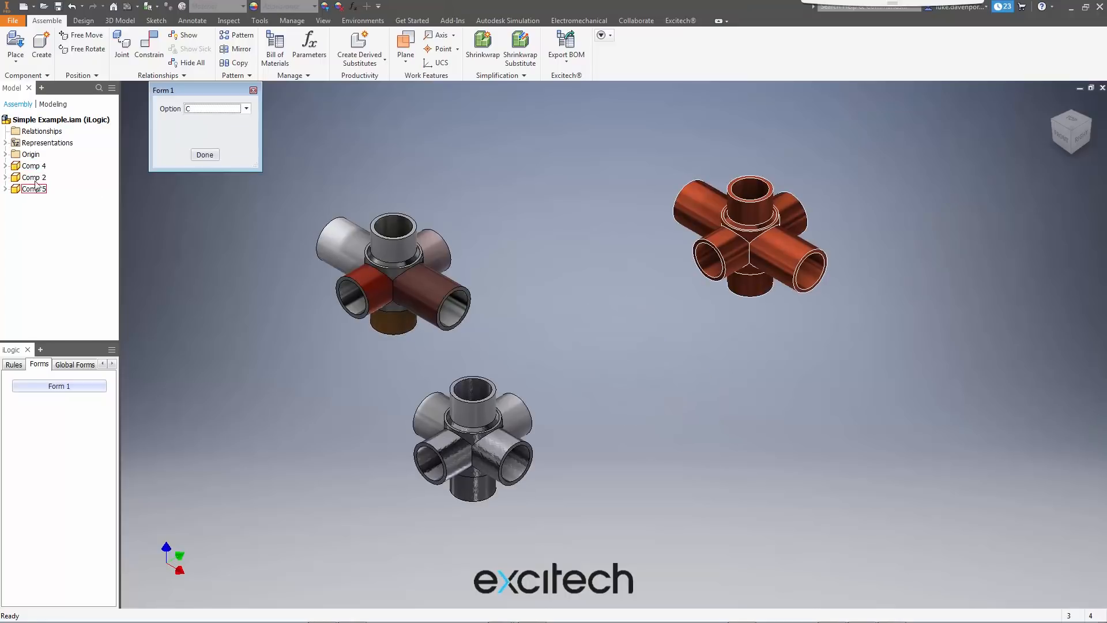
pyautogui.moveTo(491, 250); pyautogui.dragTo(490, 261, button='middle')
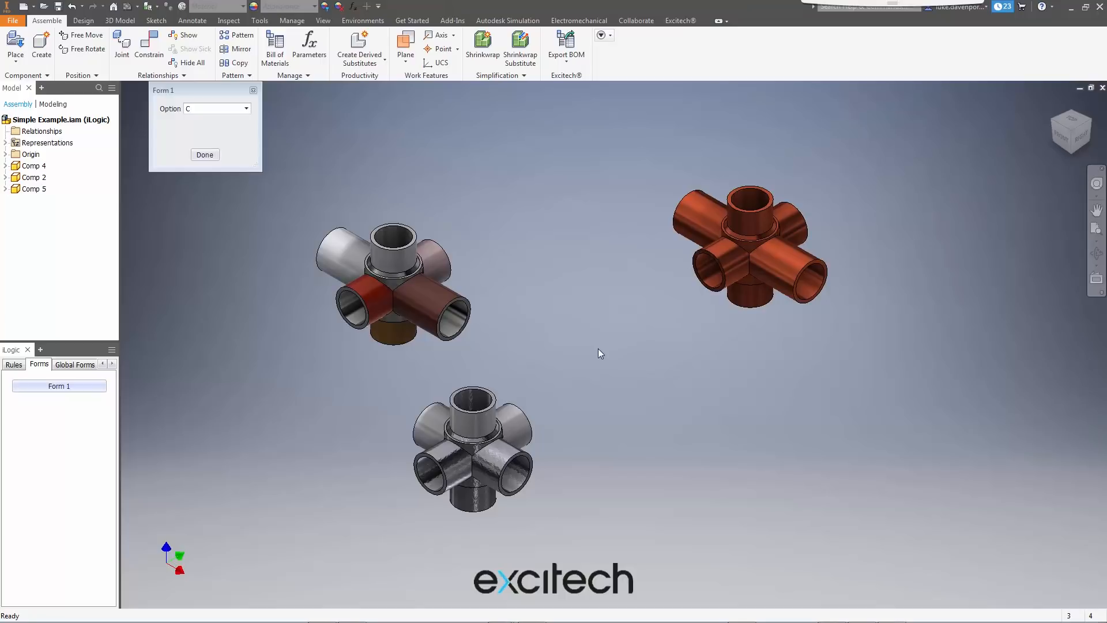
# Cycle the form's option through A, B and C once more to test the component swapping
pyautogui.click(244, 111)
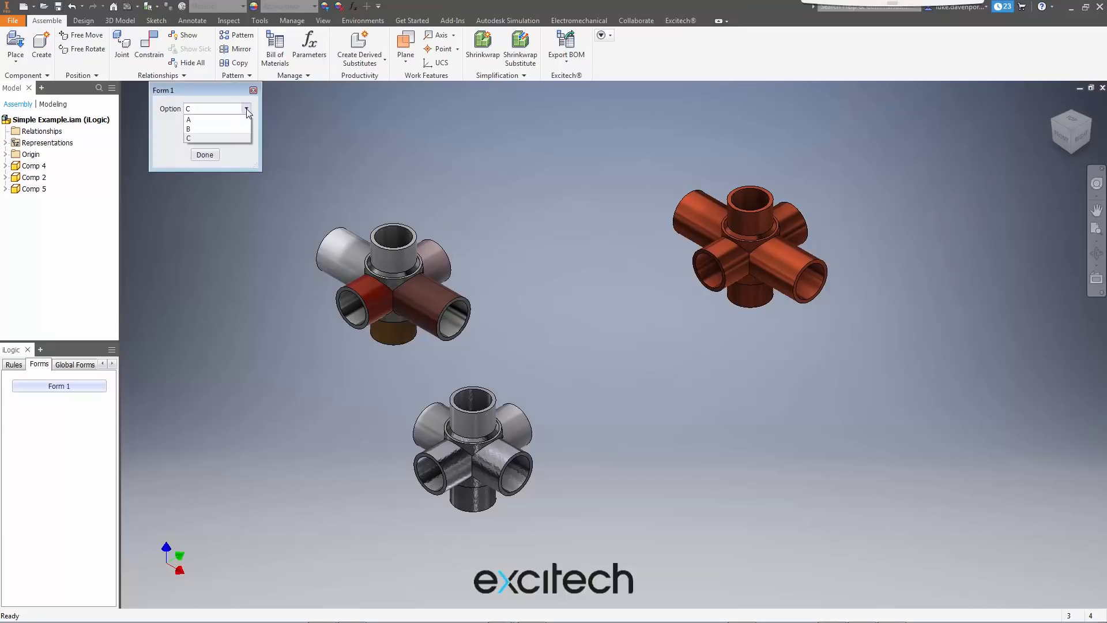
pyautogui.click(203, 122)
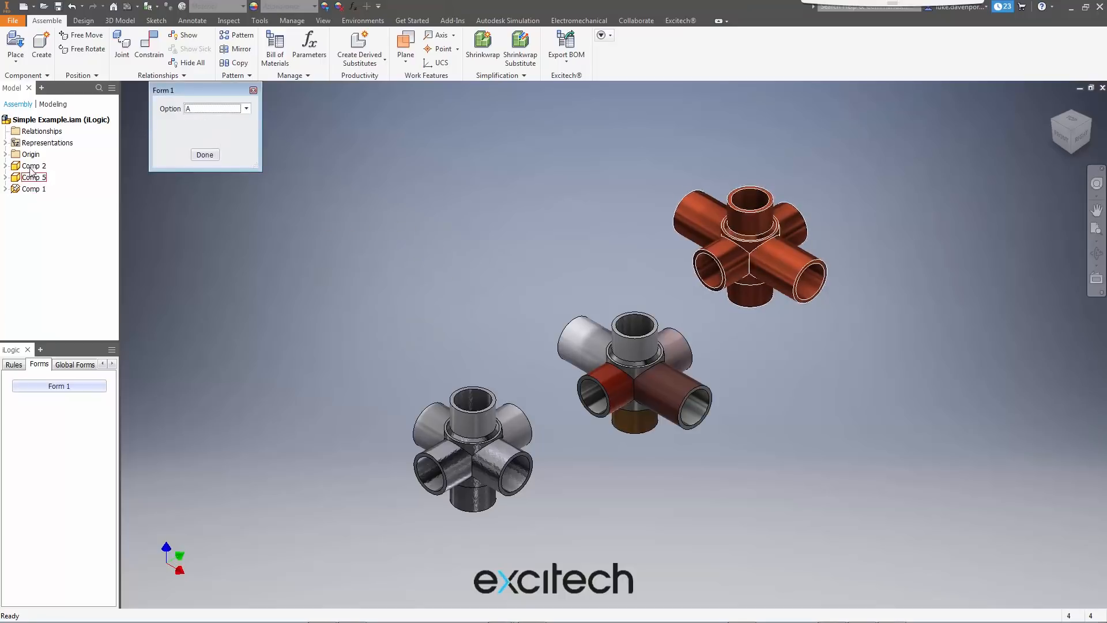
pyautogui.click(246, 109)
pyautogui.click(201, 129)
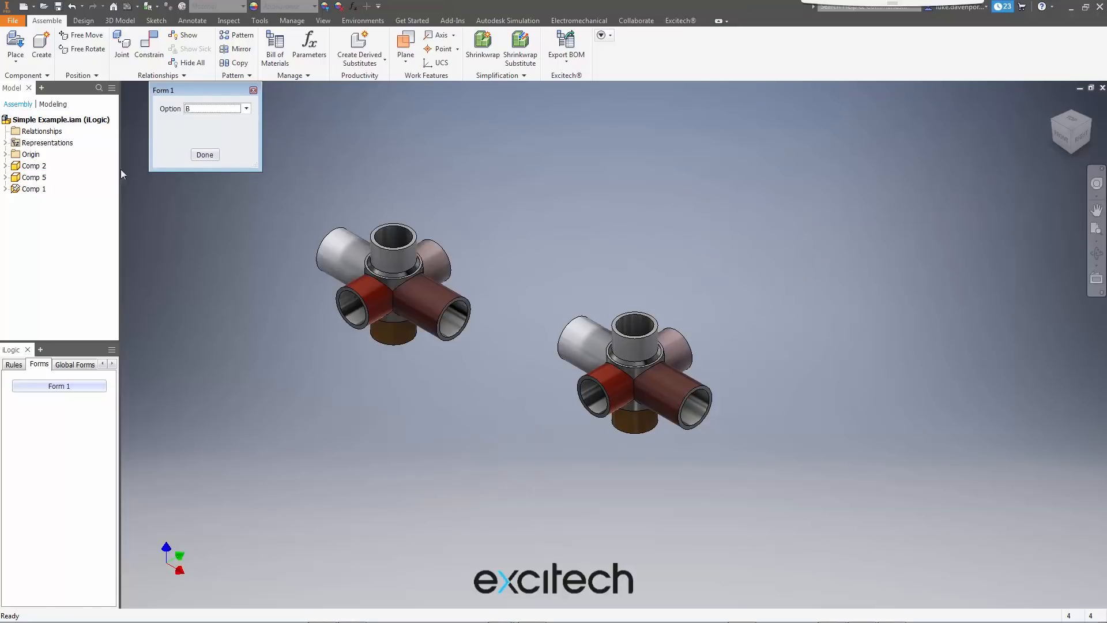
pyautogui.click(248, 108)
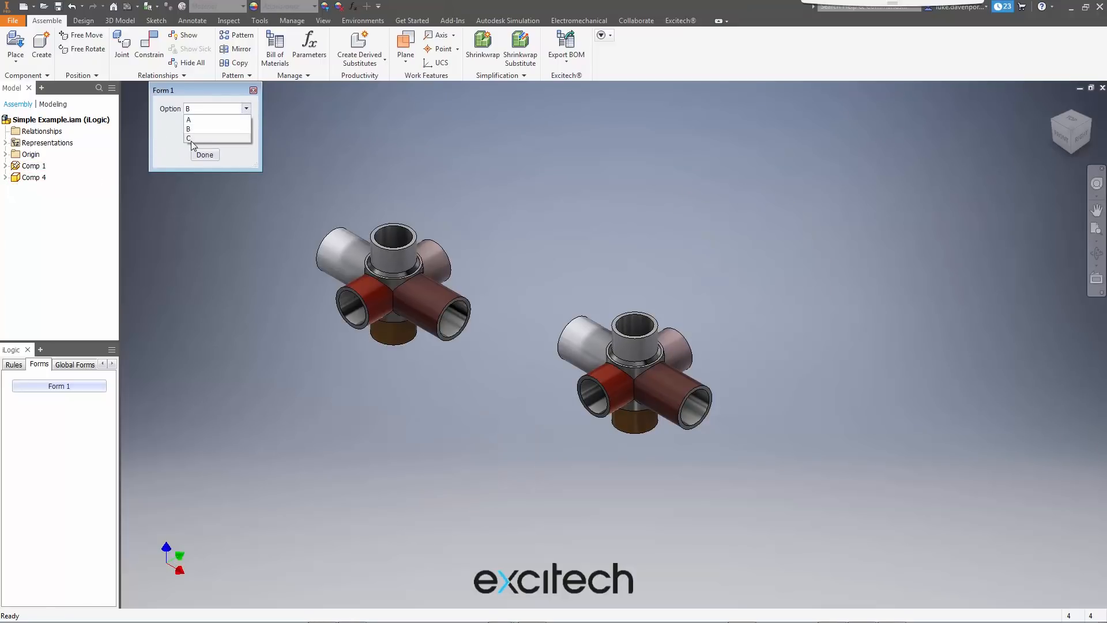
pyautogui.click(190, 139)
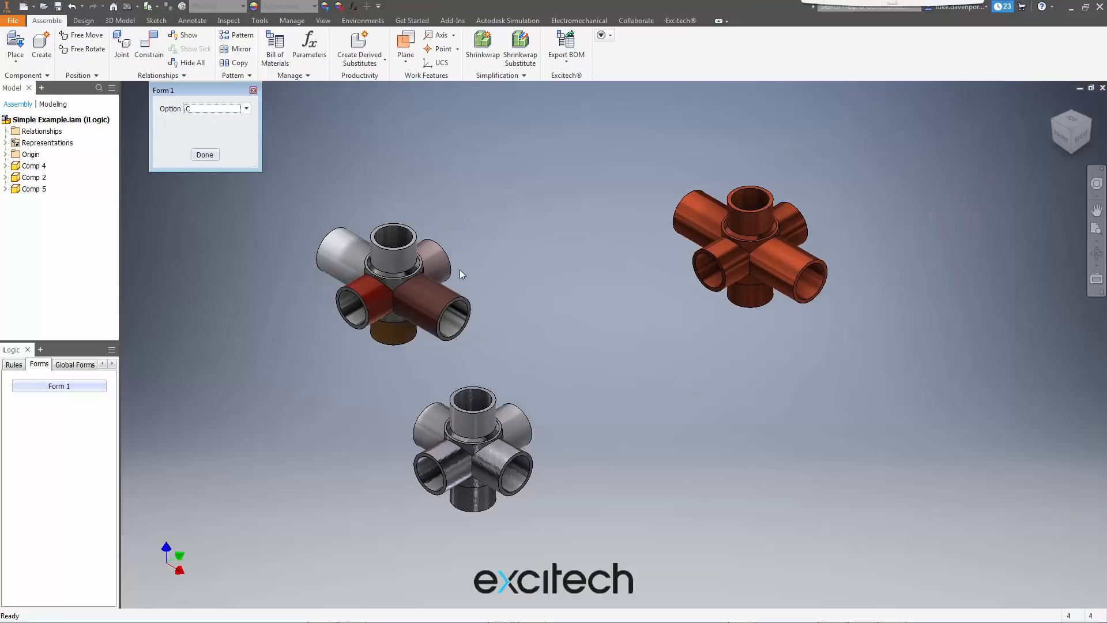
# Set the form's option to B and close Form 1
pyautogui.click(248, 107)
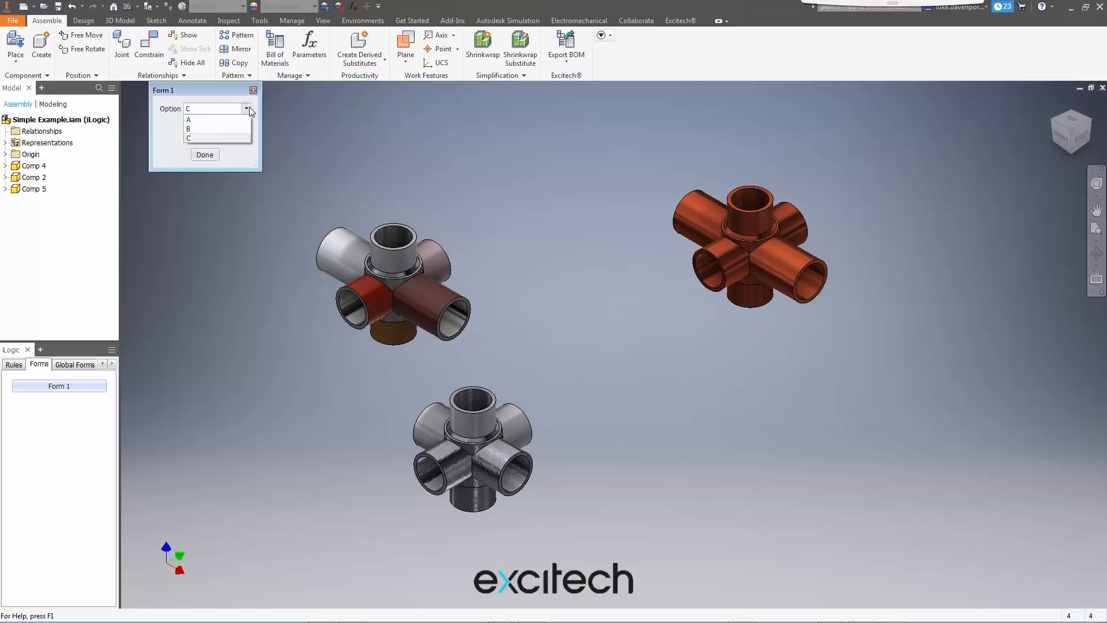
pyautogui.click(205, 129)
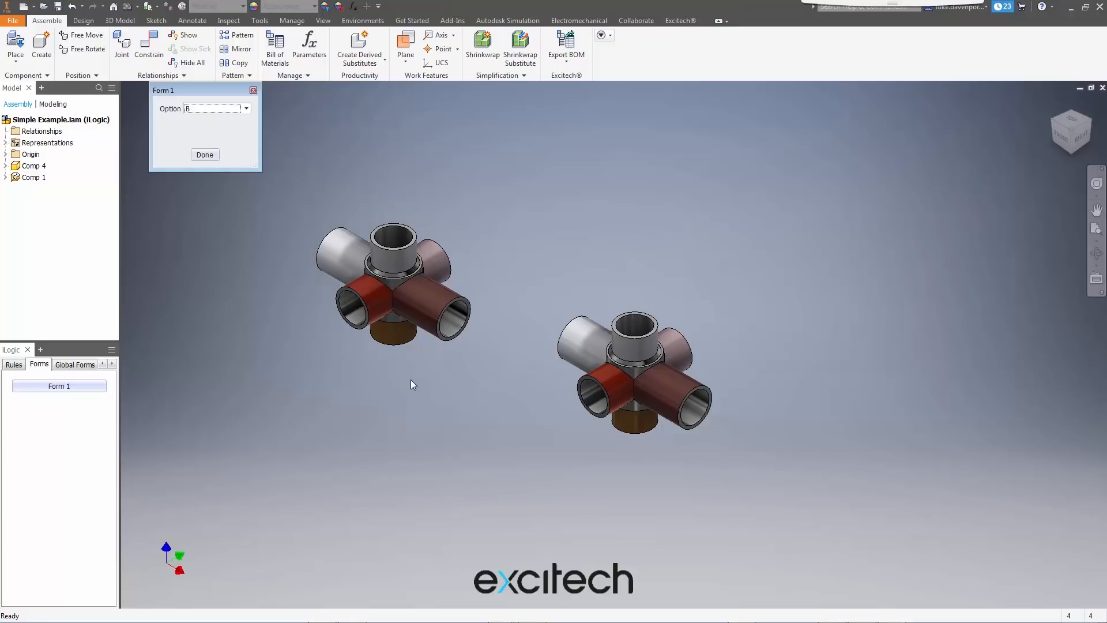
pyautogui.click(253, 90)
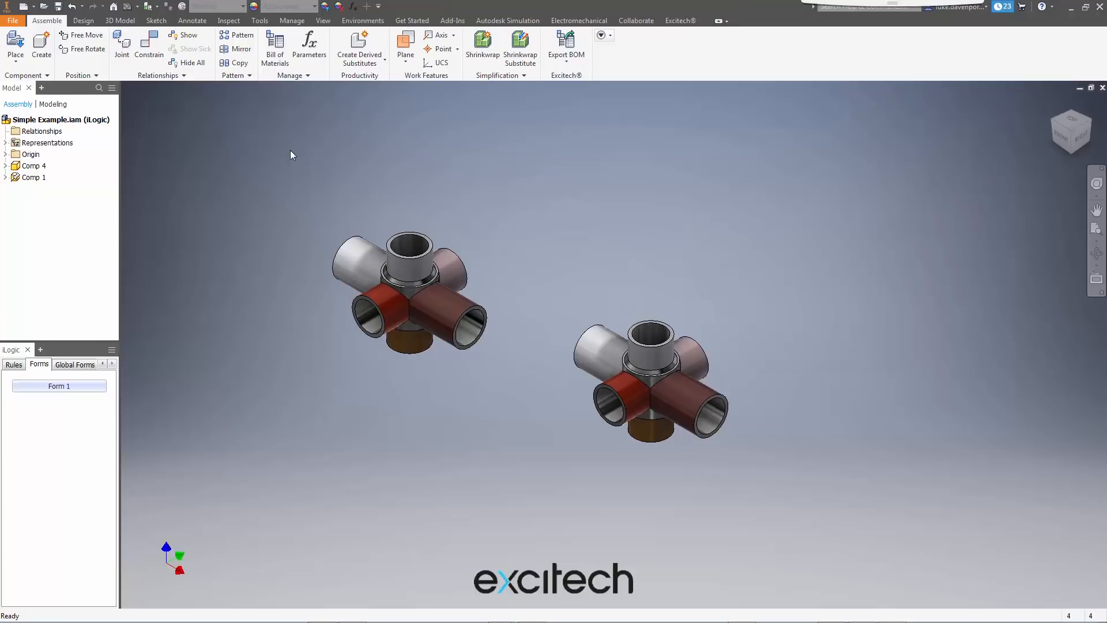
# Reopen the Options rule and examine the available snippets, including the iLogic Assemblies/Components and Relationships (Add) groups
pyautogui.click(14, 364)
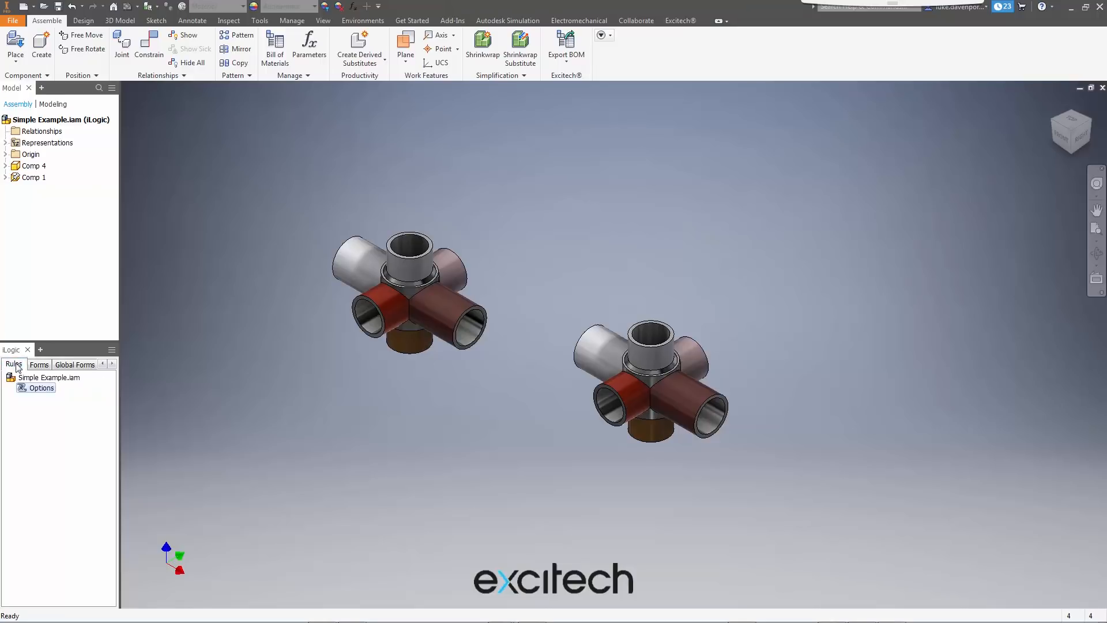
pyautogui.doubleClick(38, 388)
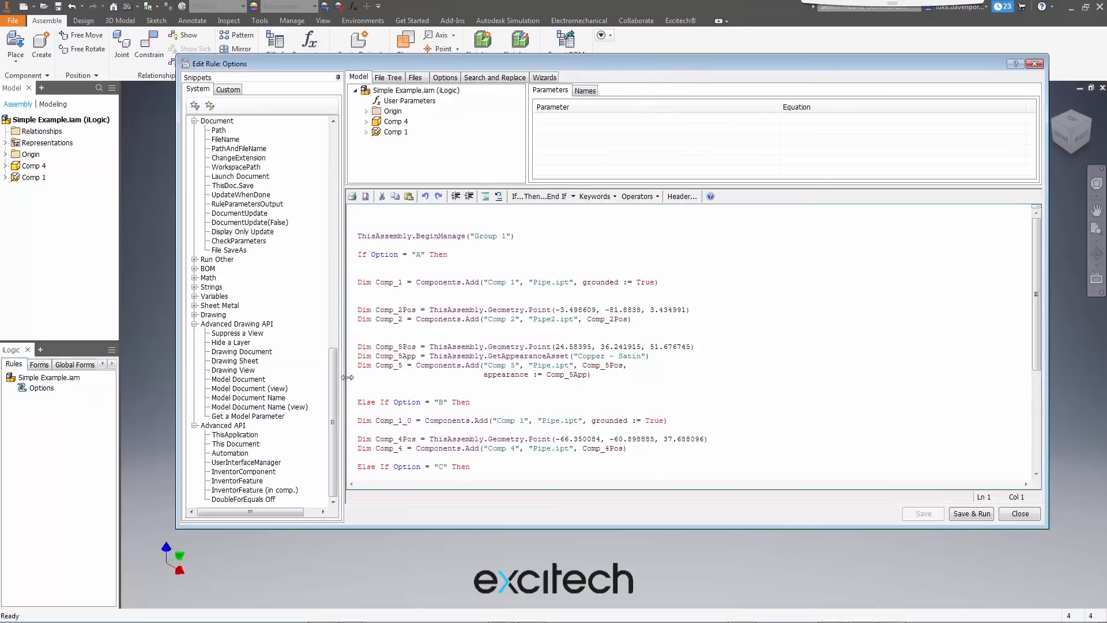
pyautogui.moveTo(337, 373); pyautogui.dragTo(358, 152)
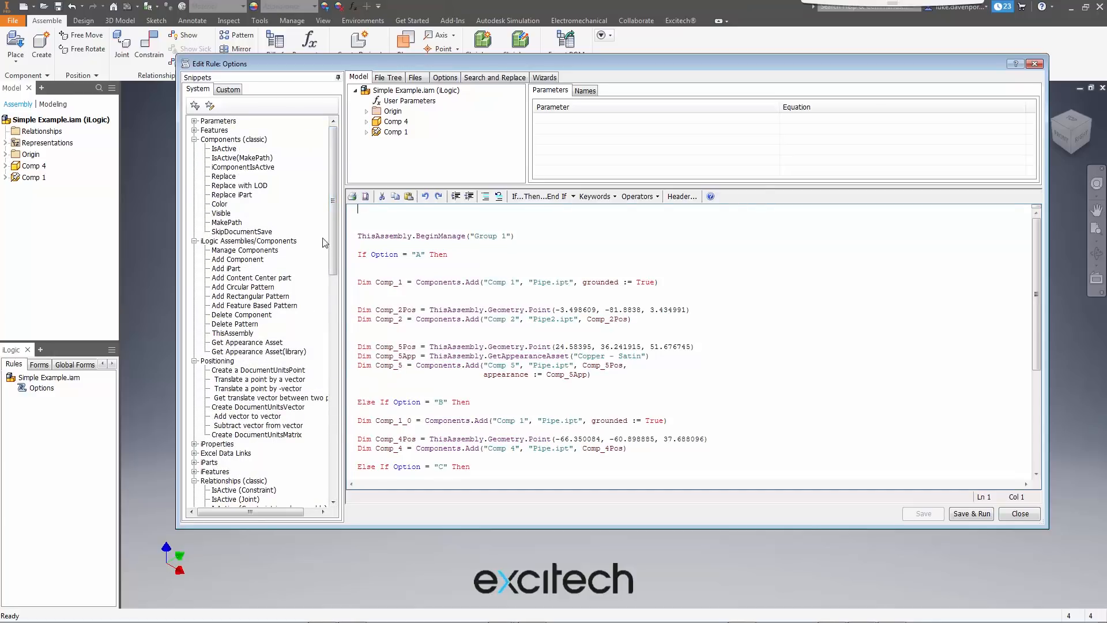
pyautogui.moveTo(333, 219); pyautogui.dragTo(344, 321)
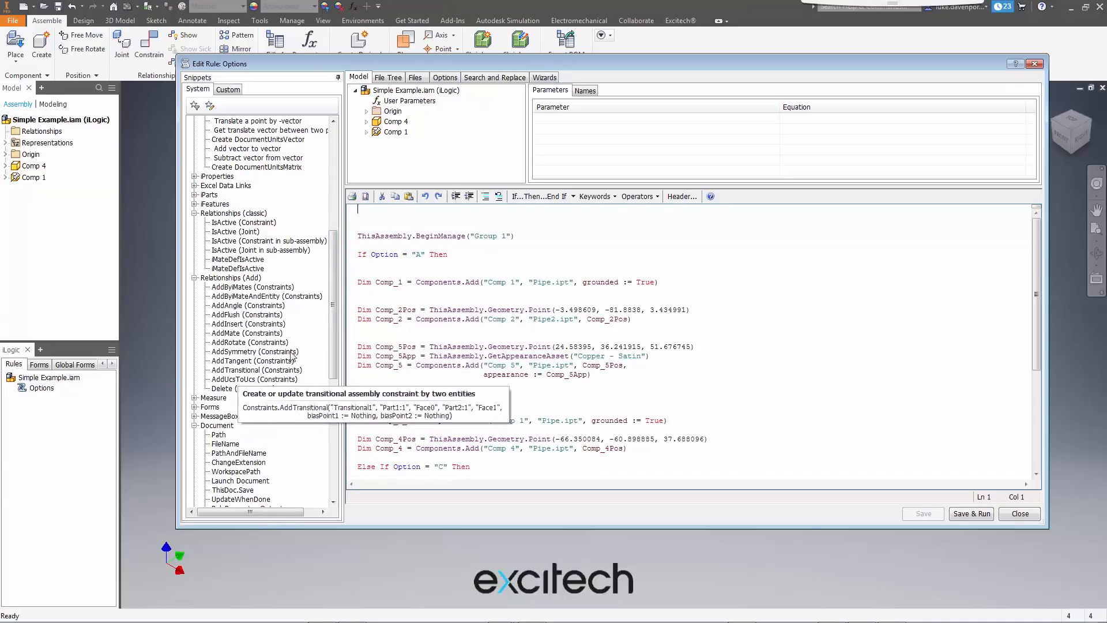
pyautogui.moveTo(337, 260); pyautogui.dragTo(334, 319)
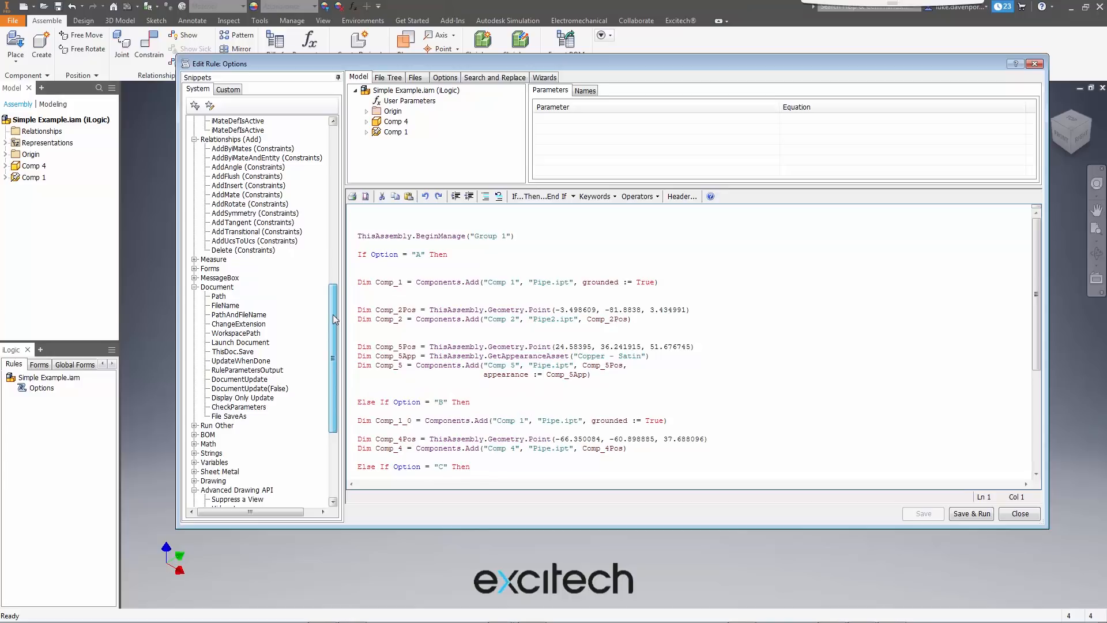